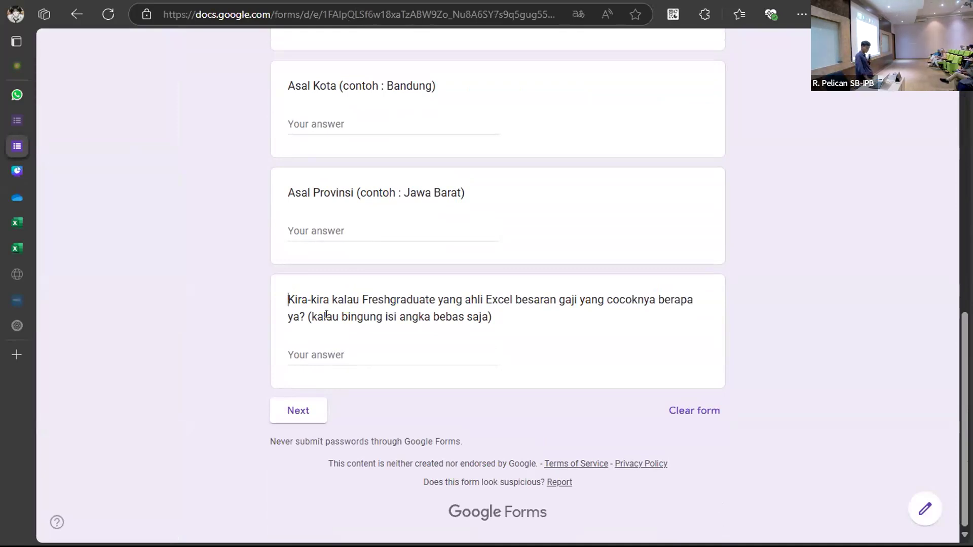
Check the Pre-Test Excelerate response summary, then bring up the File Utama OneDrive folder.
scroll(327, 314, up, 7)
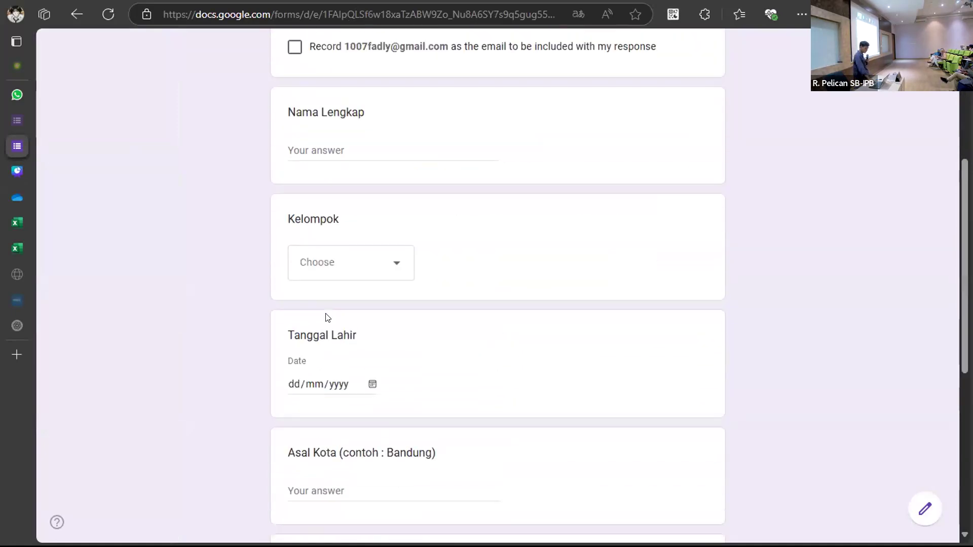
scroll(326, 318, down, 1)
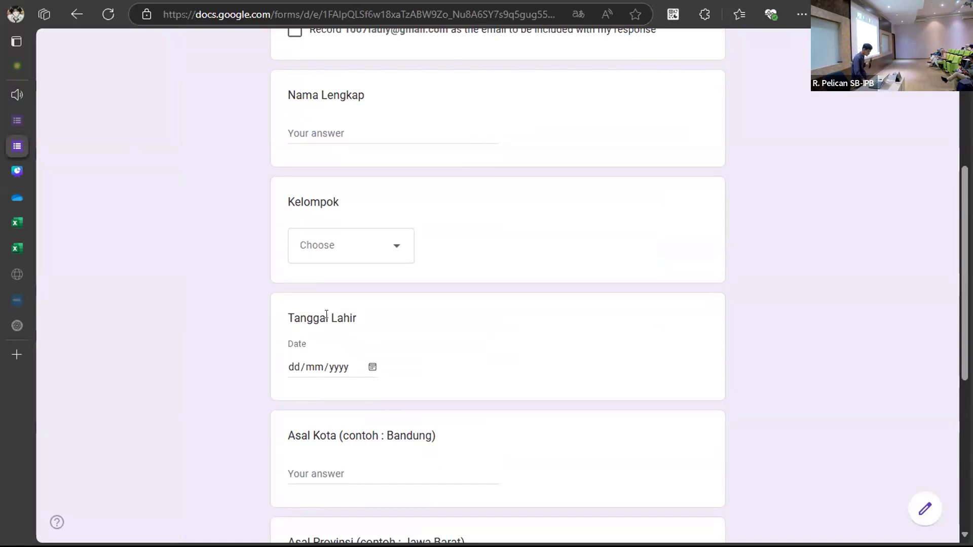
mouse_move(34, 130)
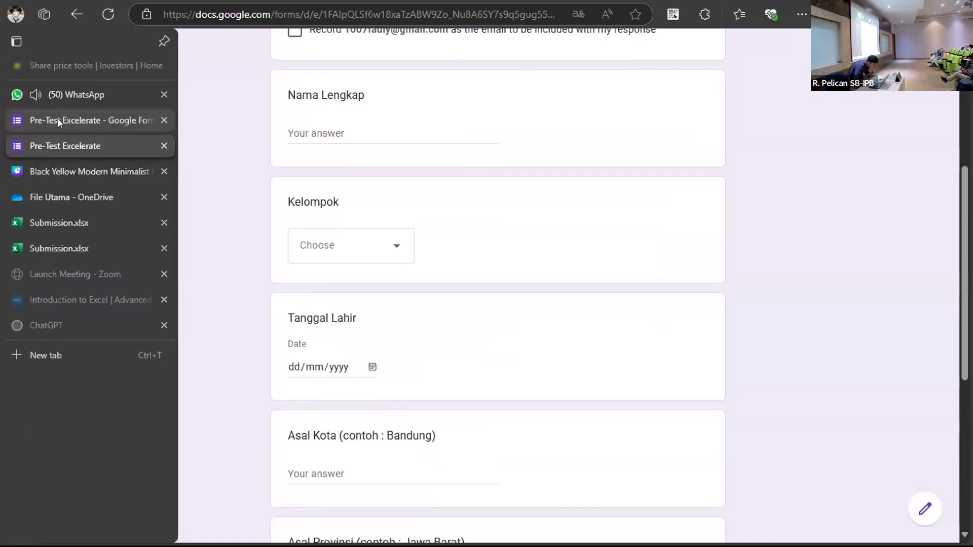
click(74, 120)
click(524, 90)
scroll(483, 180, down, 1)
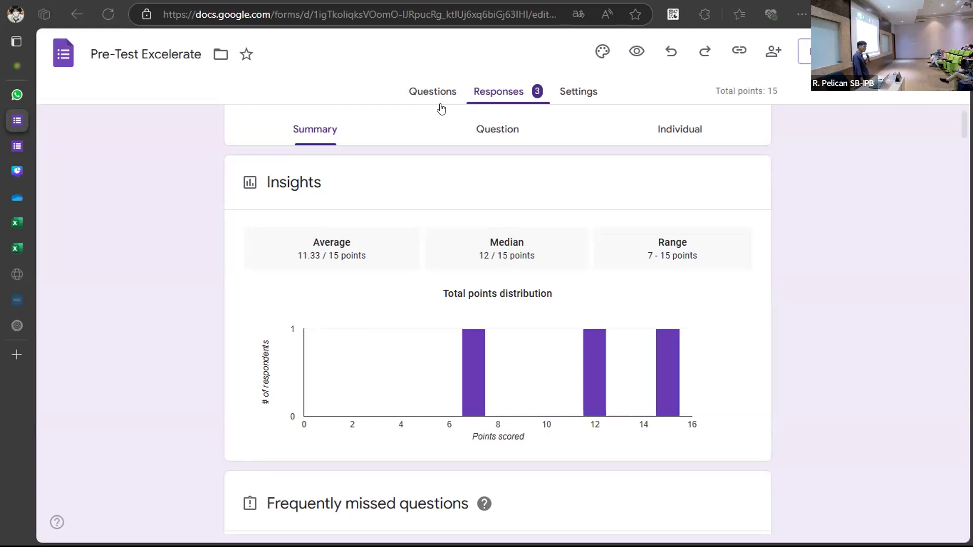
click(15, 202)
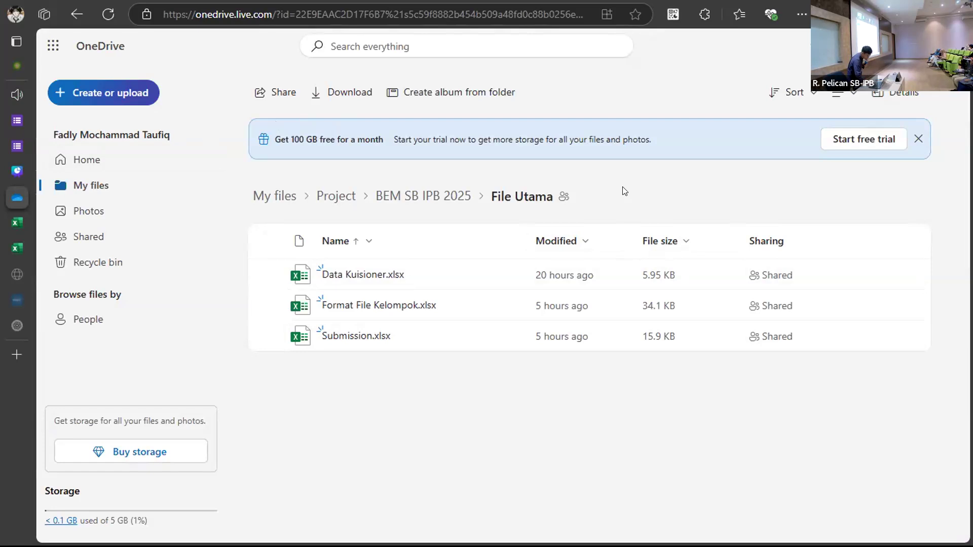
Go up to the BEM SB IPB 2025 folder and scan its Kelompok group folders.
click(449, 200)
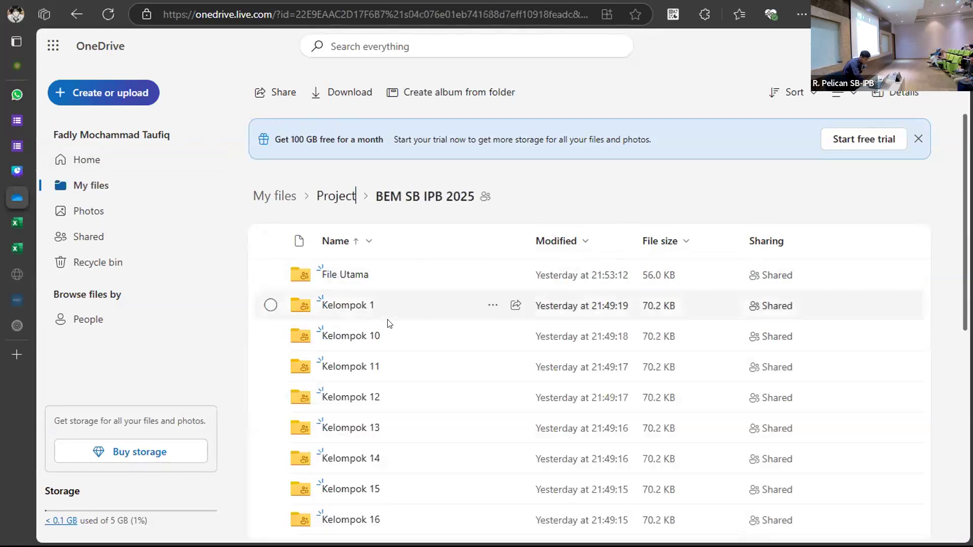
scroll(387, 322, down, 4)
scroll(389, 323, up, 2)
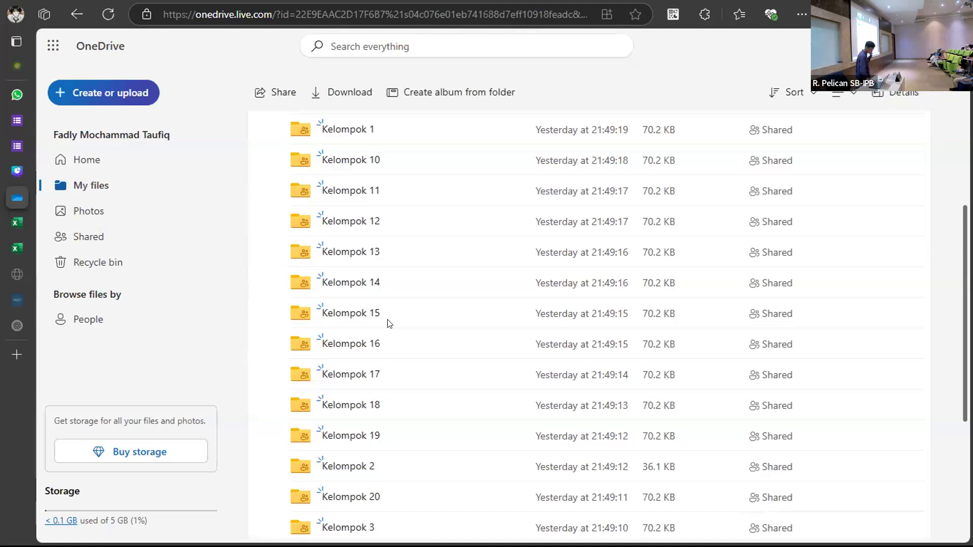
scroll(389, 323, up, 3)
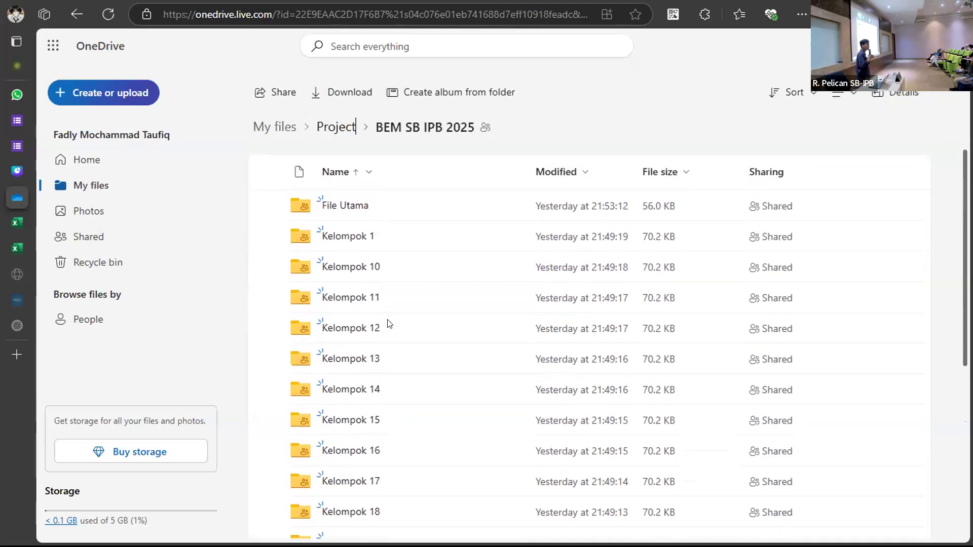
scroll(389, 323, down, 3)
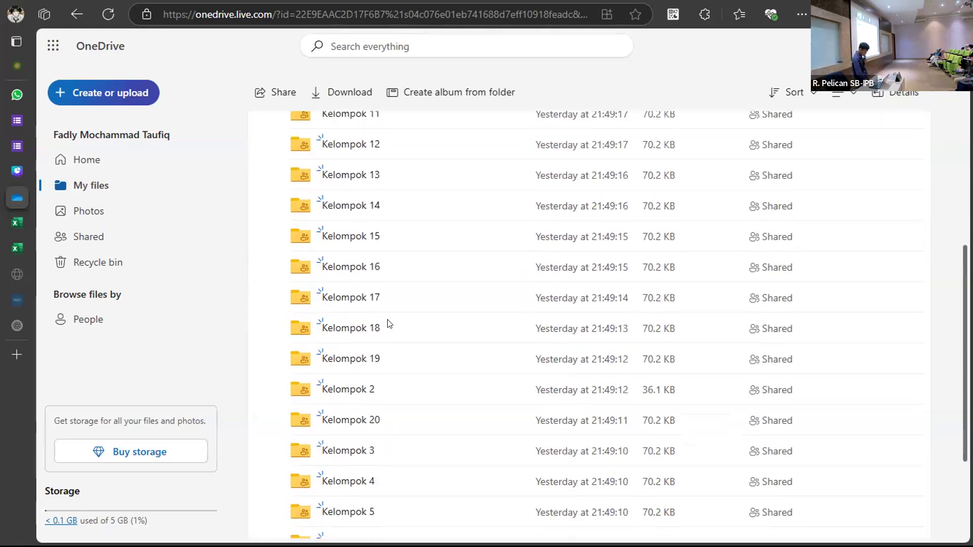
scroll(389, 323, down, 3)
scroll(389, 323, up, 4)
scroll(389, 324, down, 3)
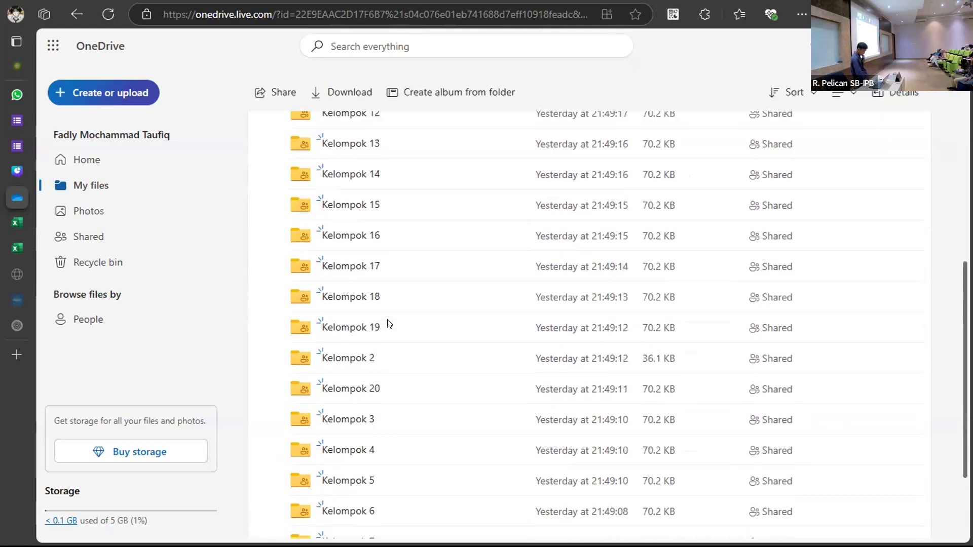
scroll(389, 323, down, 2)
scroll(389, 323, up, 6)
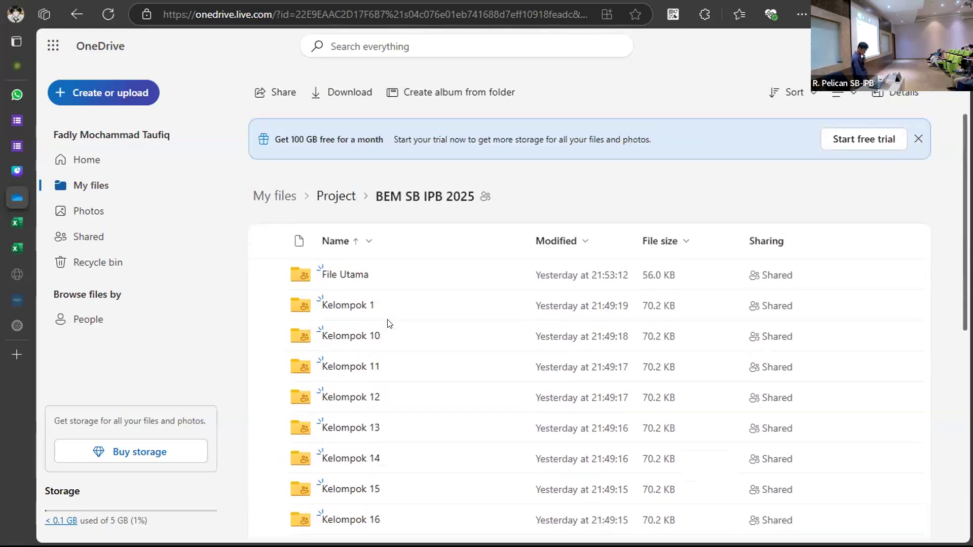
scroll(389, 323, down, 3)
scroll(389, 323, up, 4)
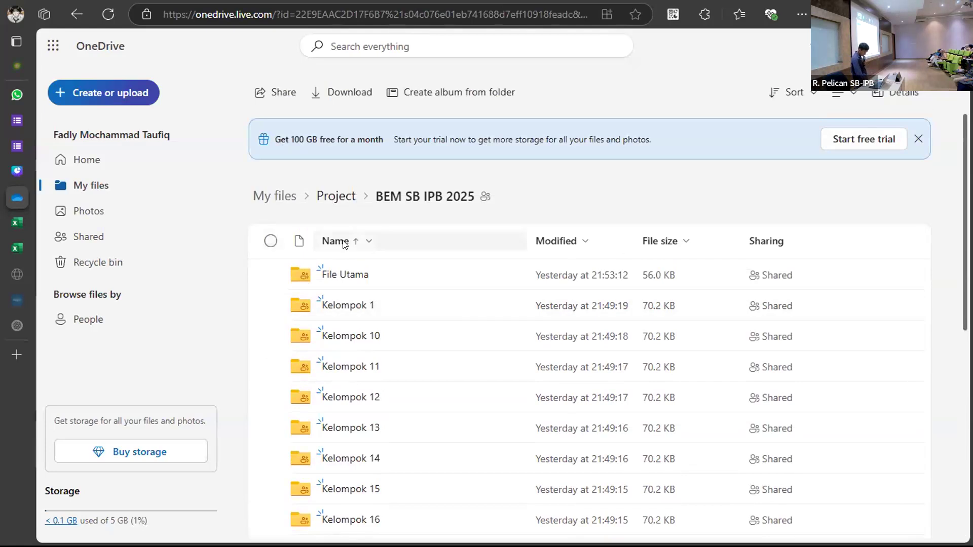
scroll(336, 239, down, 8)
Reload the folder list and check the updated Kelompok folders, including Kelompok HH.
click(108, 14)
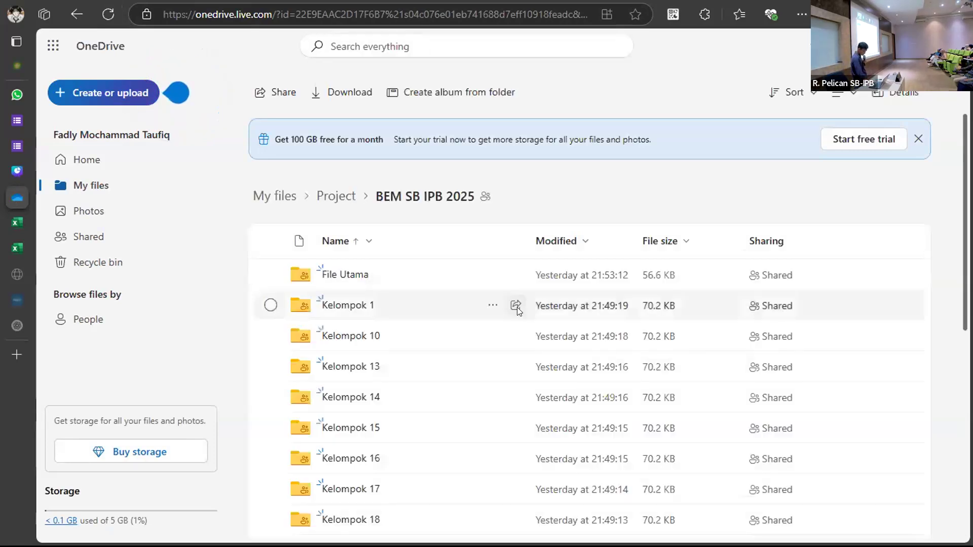
scroll(517, 308, down, 5)
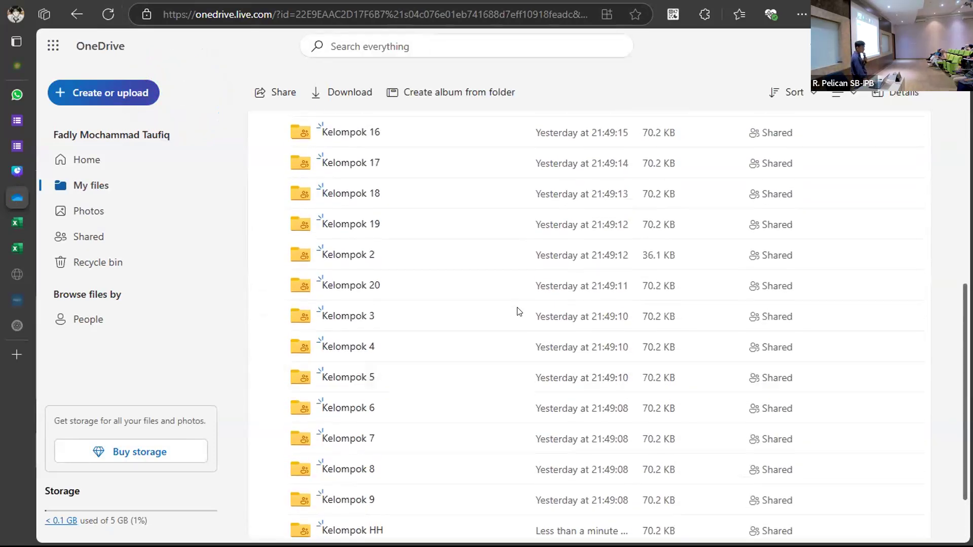
scroll(519, 312, up, 5)
scroll(518, 311, down, 4)
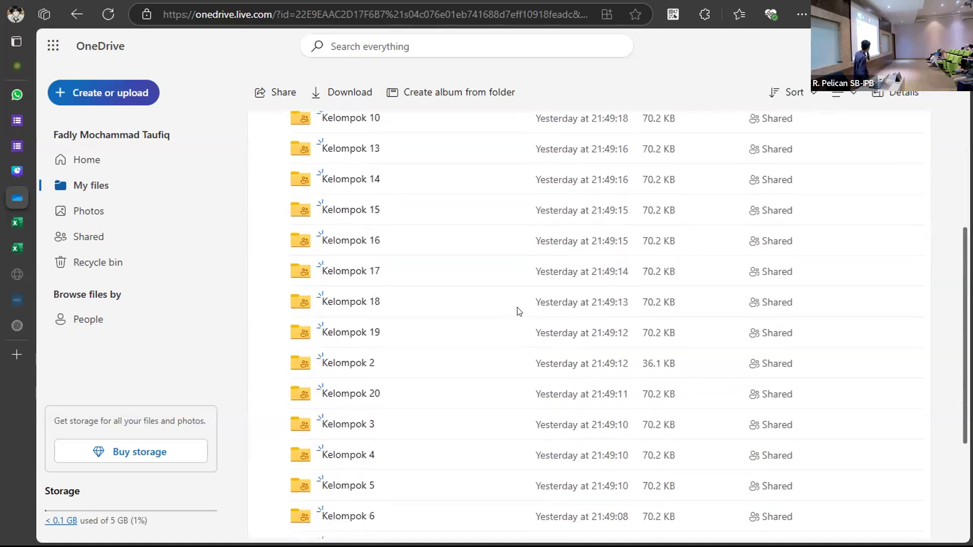
scroll(519, 311, down, 2)
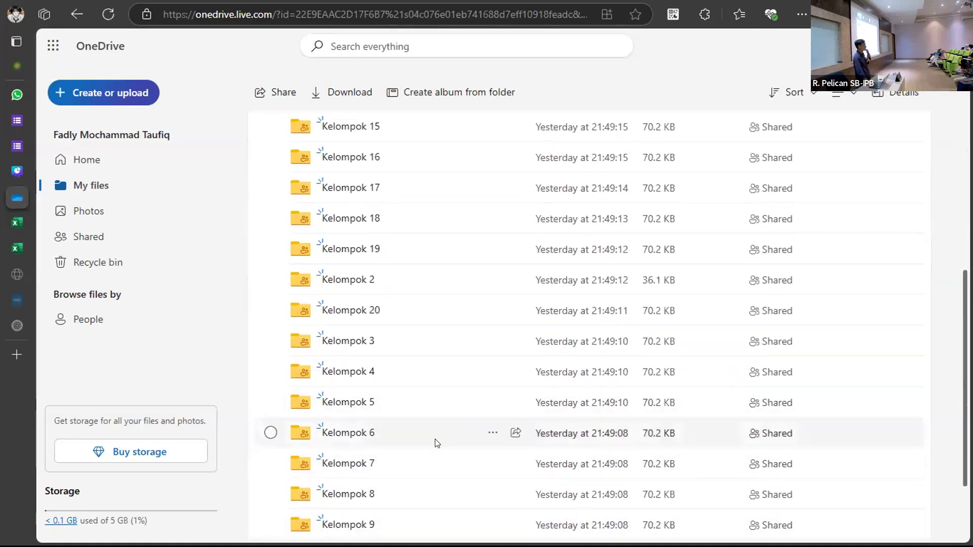
scroll(441, 489, down, 1)
scroll(442, 489, up, 4)
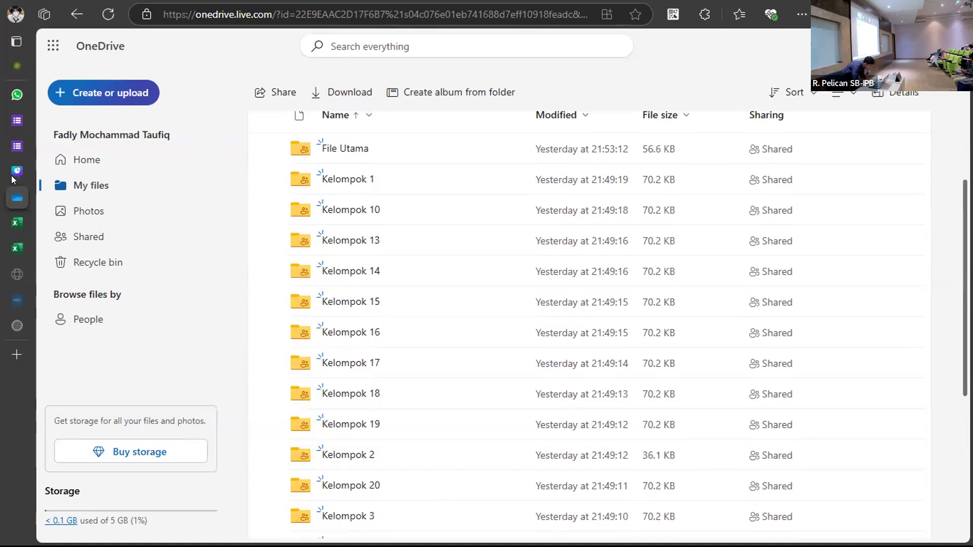
Switch back to the Pre-Test Excelerate response summary in Google Forms.
click(16, 145)
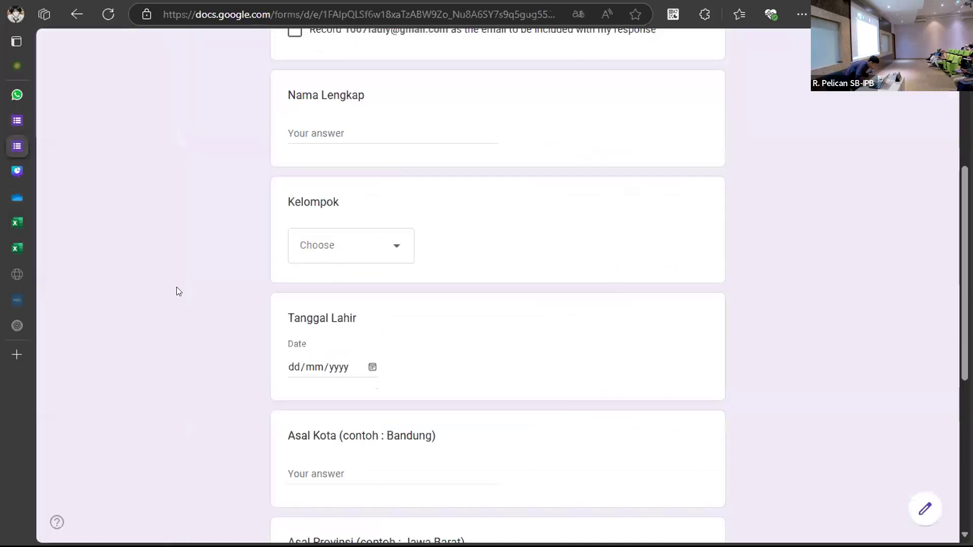
scroll(369, 336, up, 5)
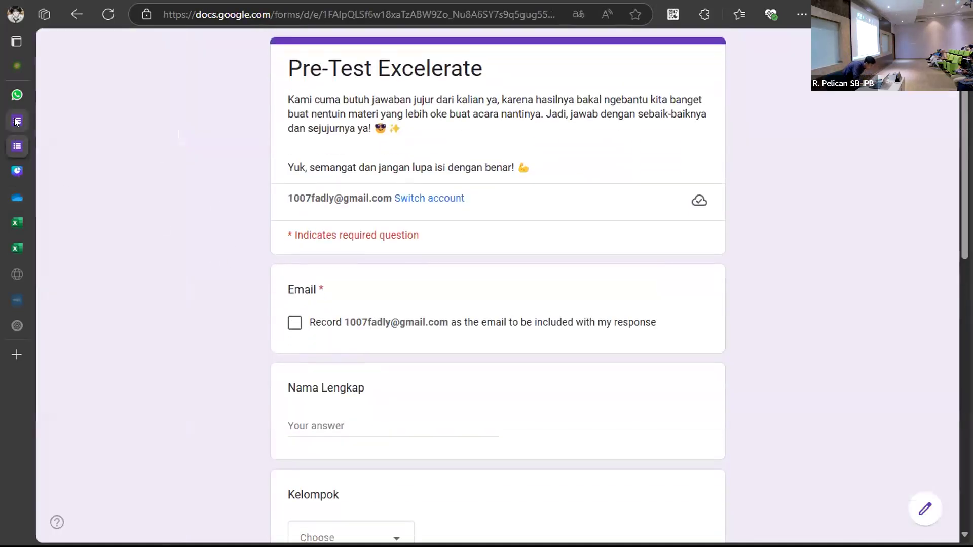
click(16, 120)
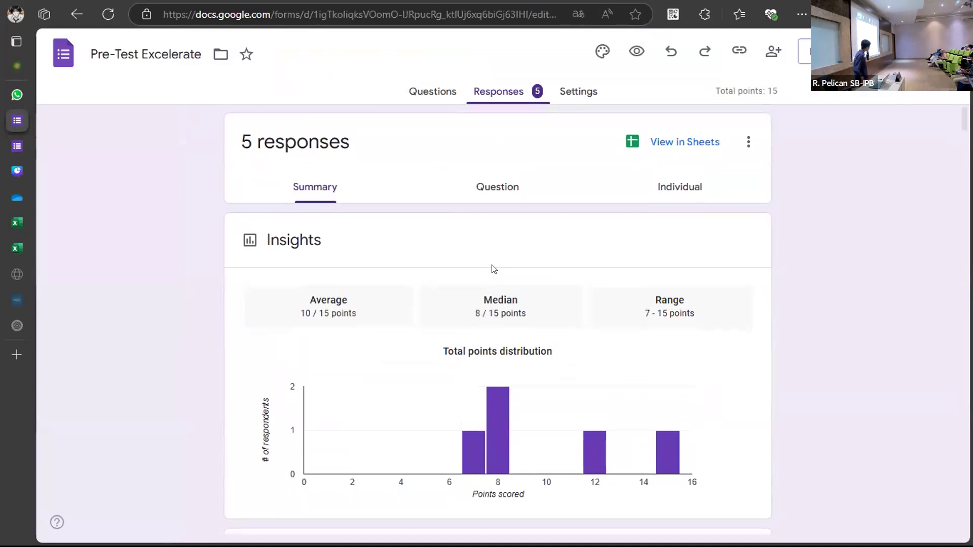
Reload the summary to show 8 responses, averaging 9.75/15 with median 9.
click(97, 18)
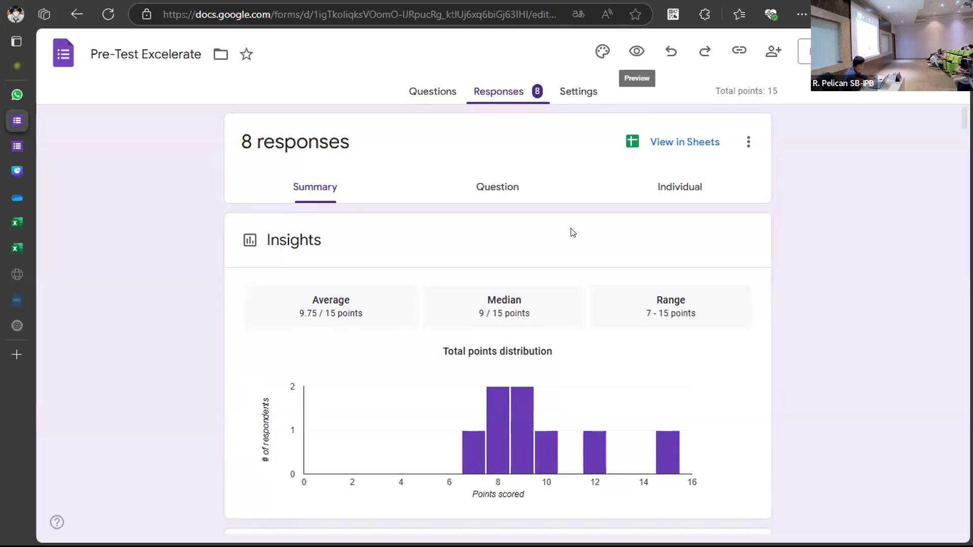
scroll(573, 233, down, 8)
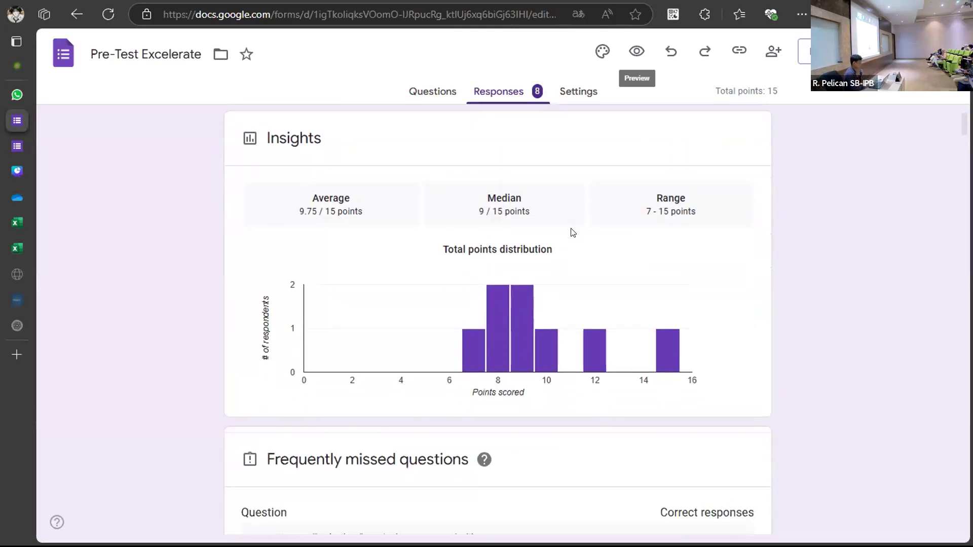
scroll(572, 233, up, 10)
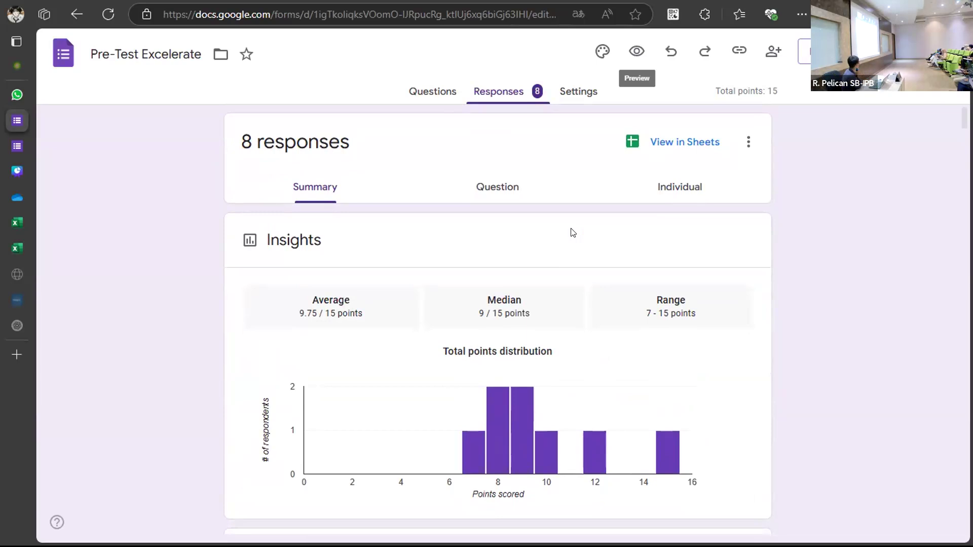
scroll(572, 233, down, 3)
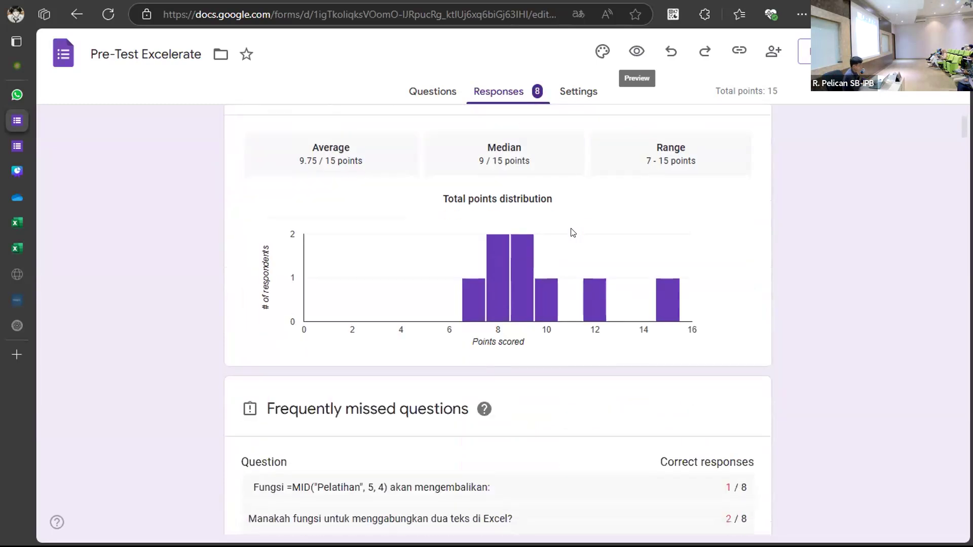
scroll(573, 232, up, 1)
scroll(573, 232, up, 2)
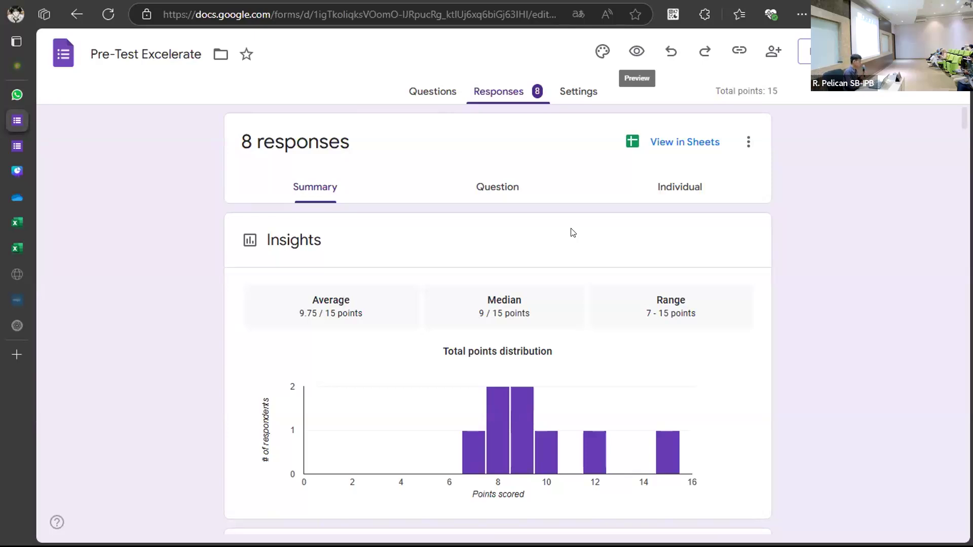
Look over the live form's Kelompok choices, then view the summary now at 14 responses.
click(17, 147)
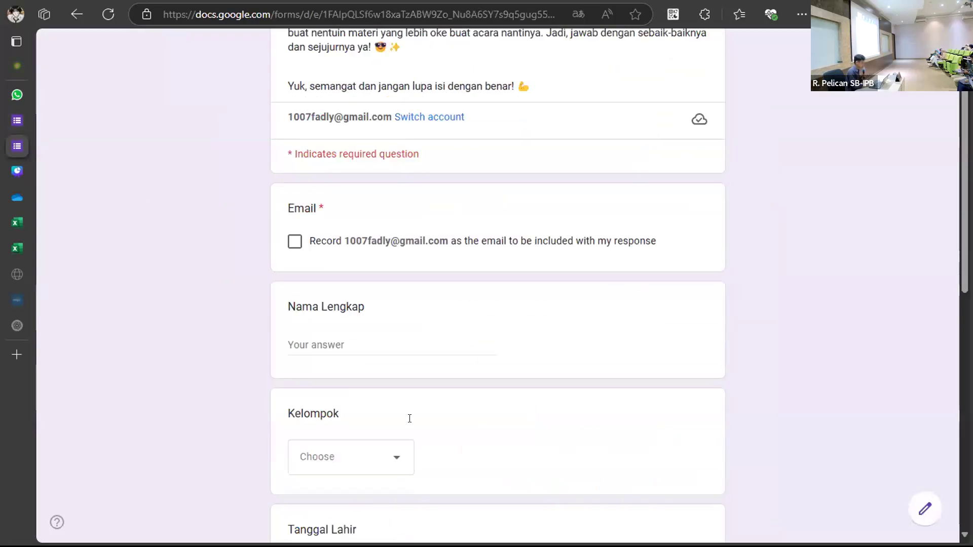
scroll(409, 418, down, 4)
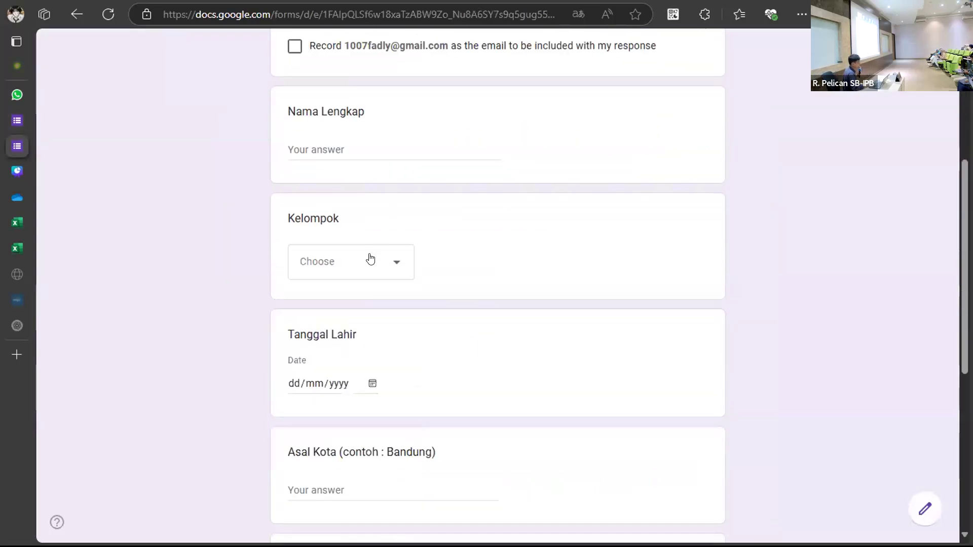
click(370, 259)
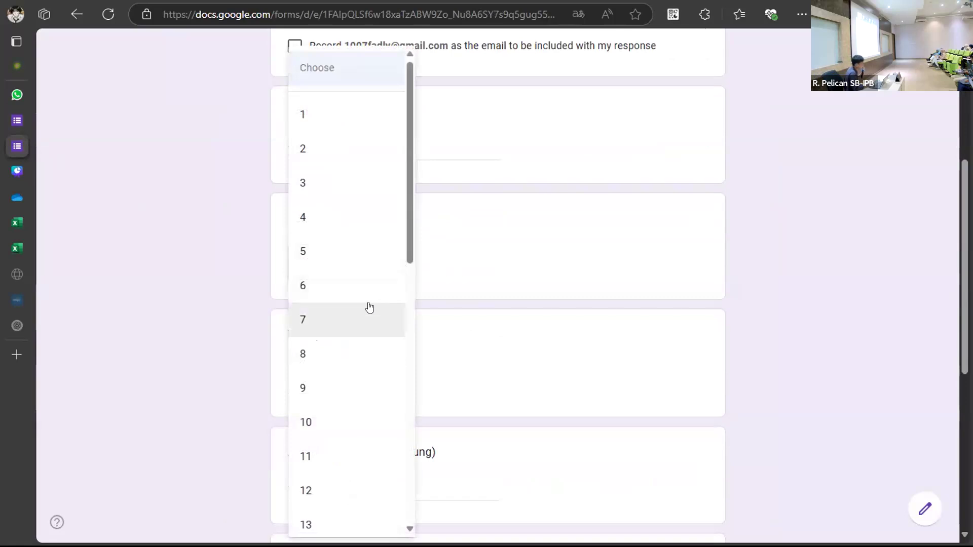
scroll(369, 306, down, 10)
click(554, 290)
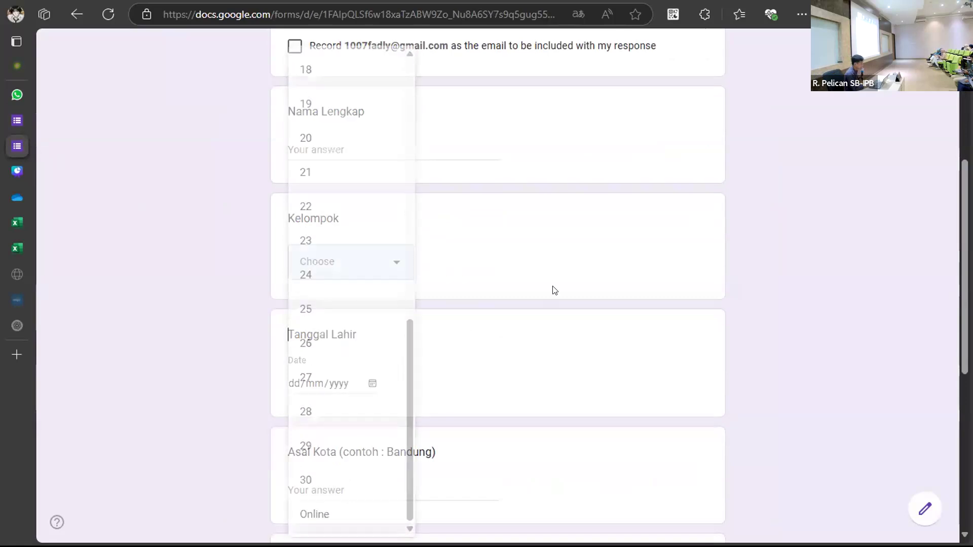
scroll(555, 290, down, 5)
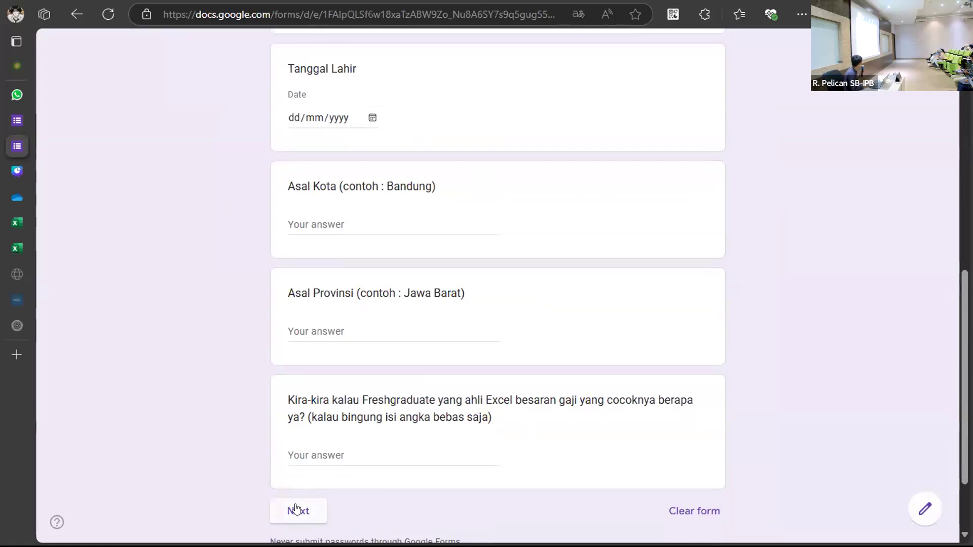
click(15, 119)
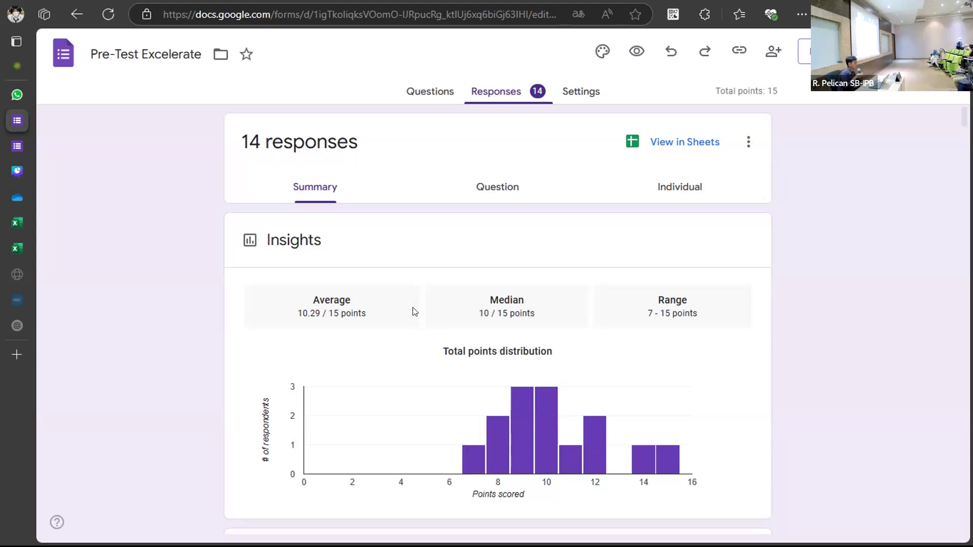
scroll(415, 311, down, 1)
scroll(415, 311, down, 12)
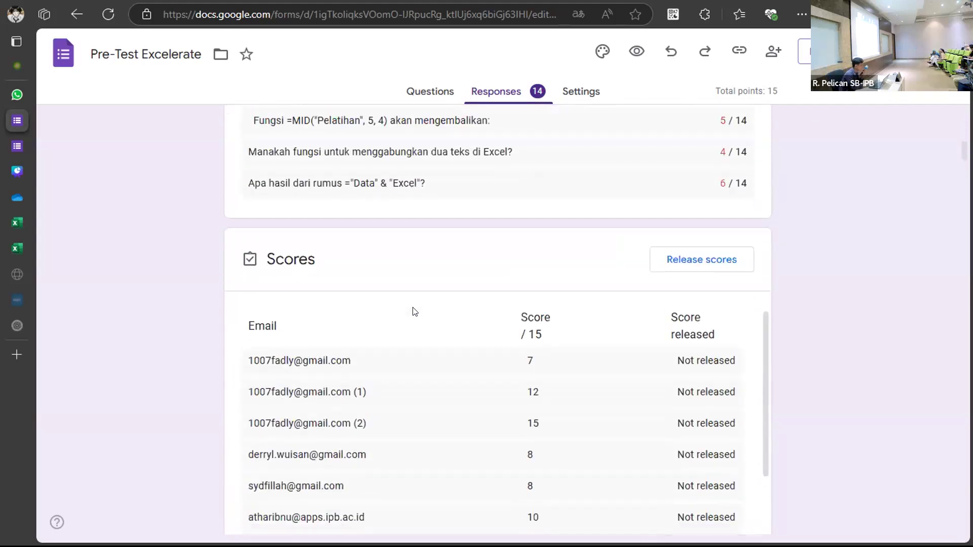
scroll(414, 313, up, 3)
scroll(414, 312, up, 14)
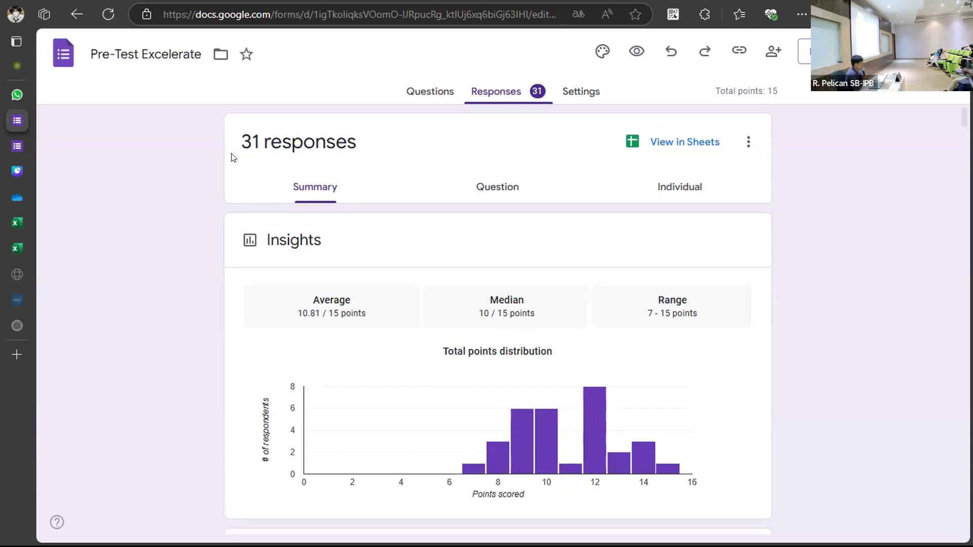
Open Submission.xlsx, check the Voting Room sheet, and settle on the Identity sheet.
click(119, 222)
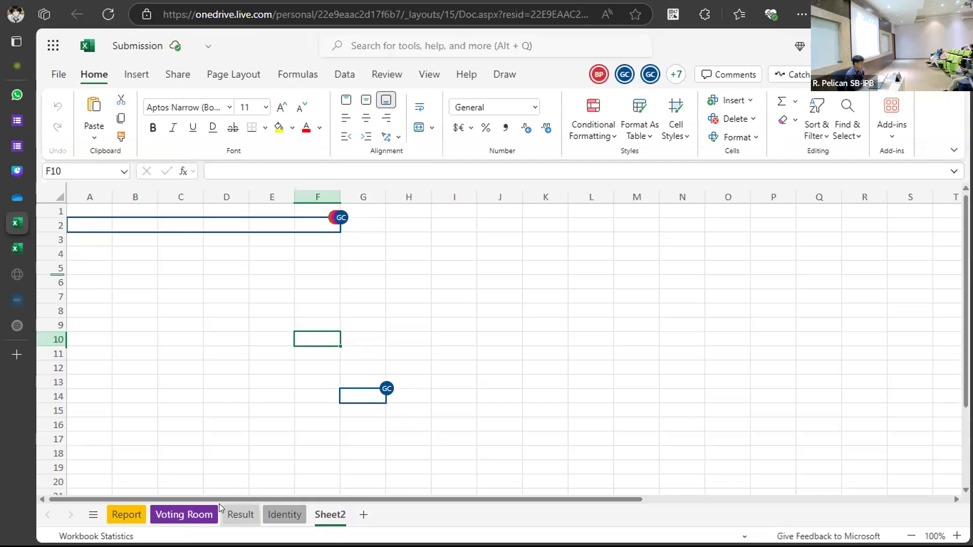
click(201, 508)
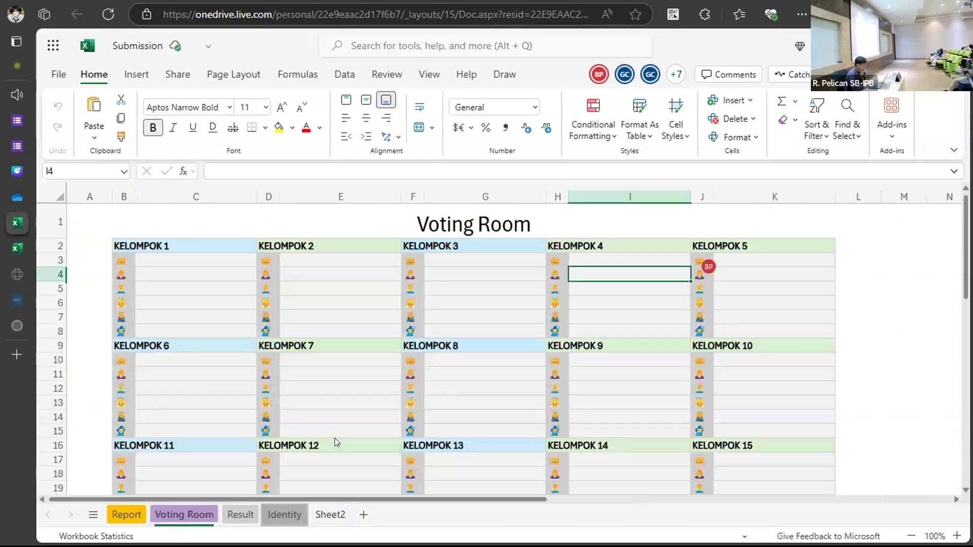
scroll(416, 383, down, 12)
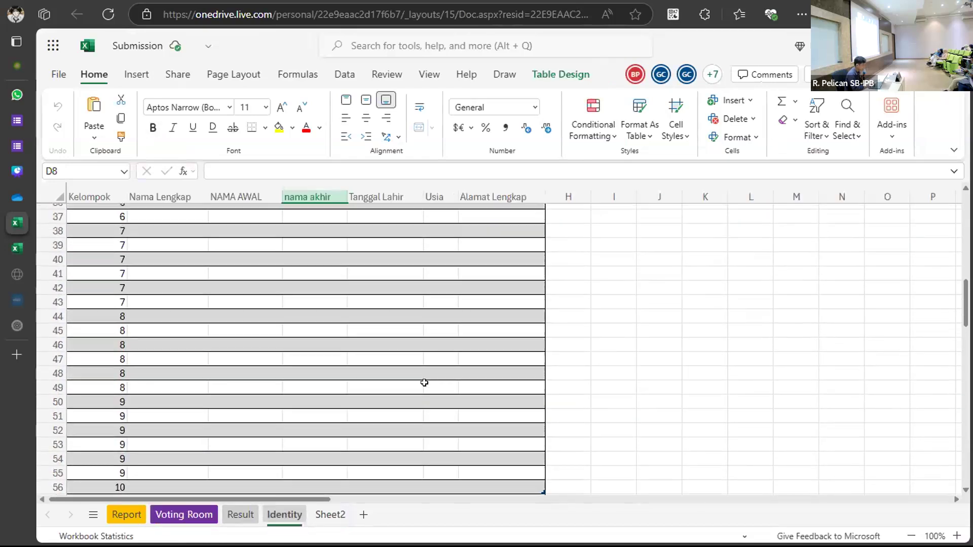
scroll(424, 383, up, 12)
click(662, 296)
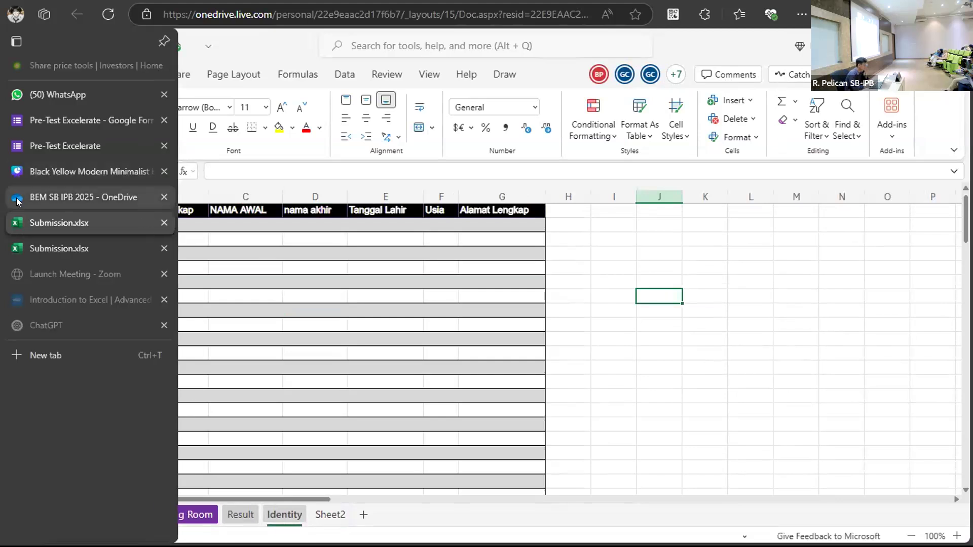
Show the BEM SB IPB 2025 OneDrive folder and reload it to scan the Kelompok folders.
click(28, 200)
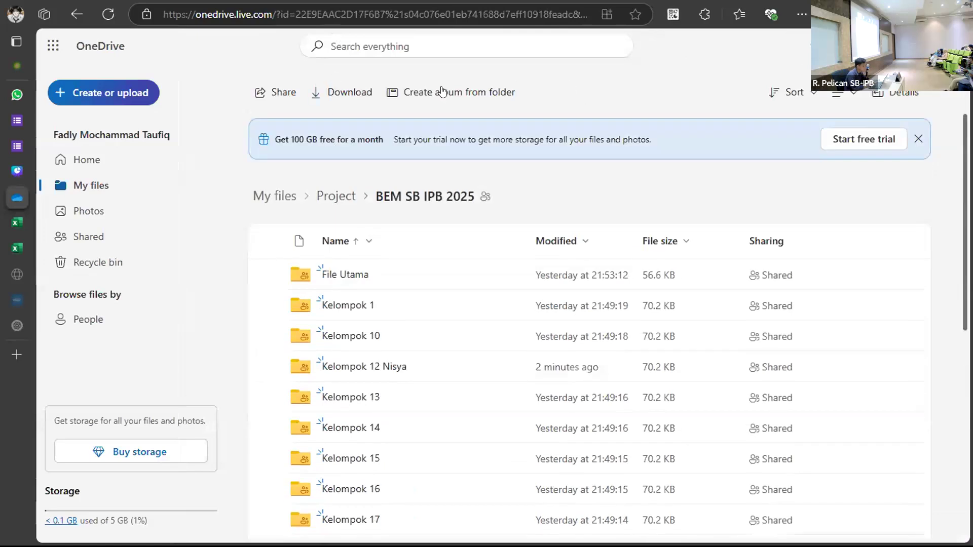
click(108, 14)
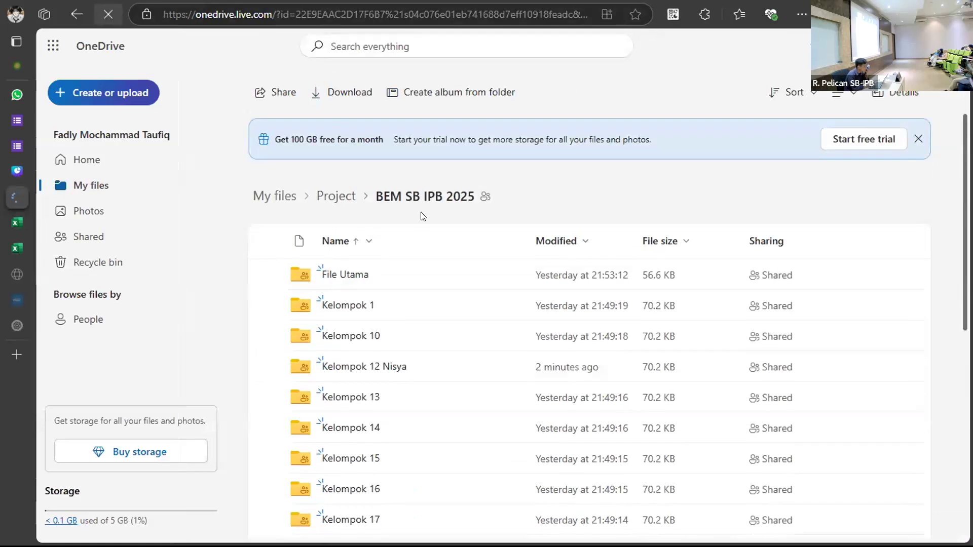
scroll(508, 335, down, 8)
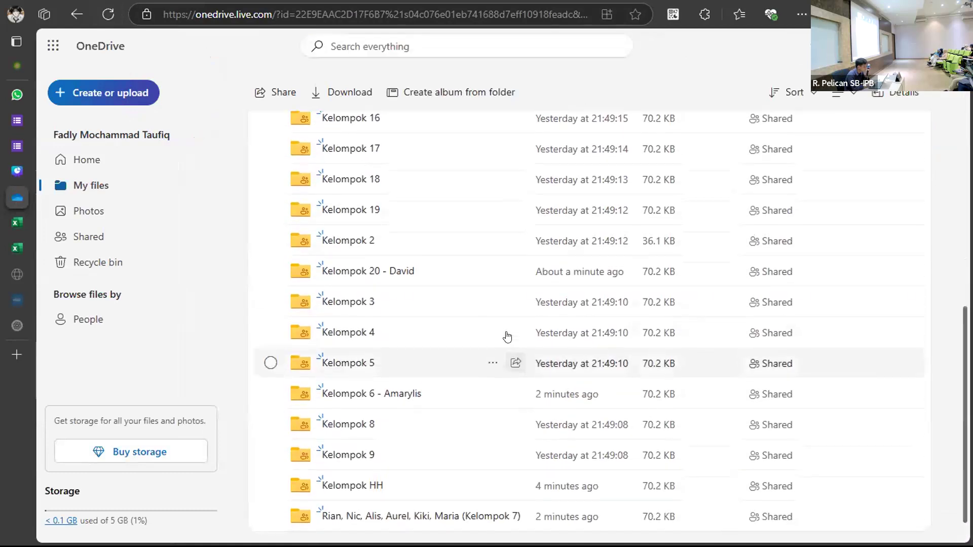
scroll(506, 336, up, 10)
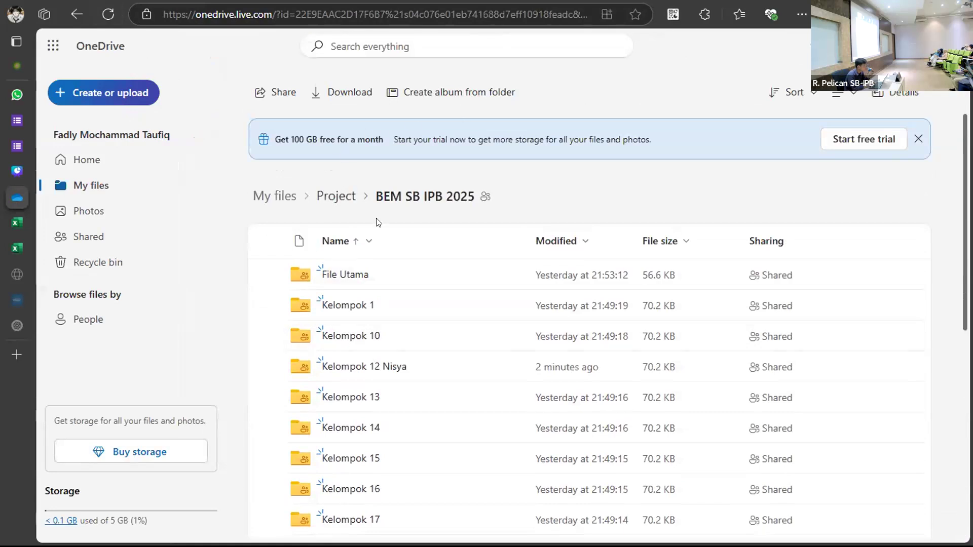
scroll(380, 225, down, 3)
scroll(381, 227, down, 4)
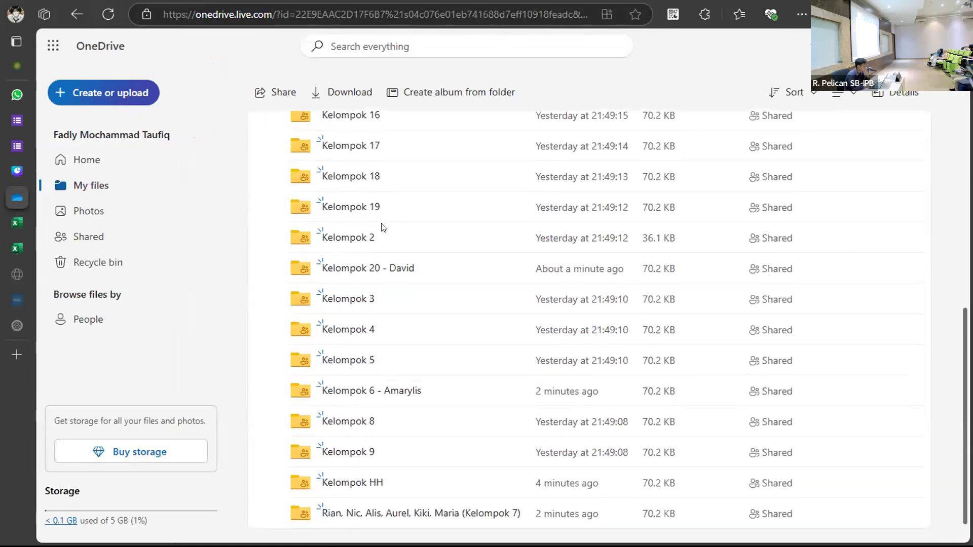
scroll(381, 226, up, 6)
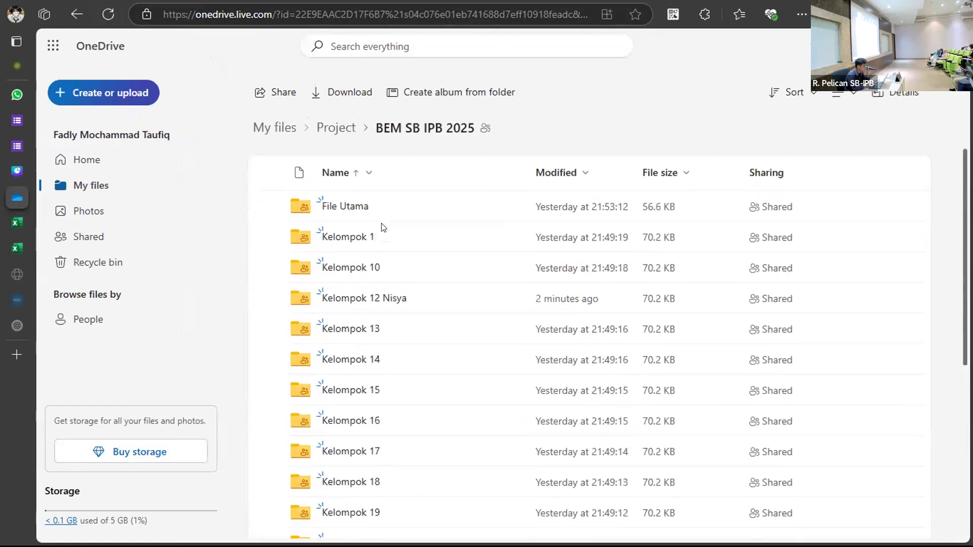
scroll(381, 227, down, 6)
scroll(382, 223, down, 1)
scroll(382, 223, up, 8)
Reload the folder again to see the recently modified, renamed Kelompok folders.
click(107, 14)
scroll(483, 382, down, 8)
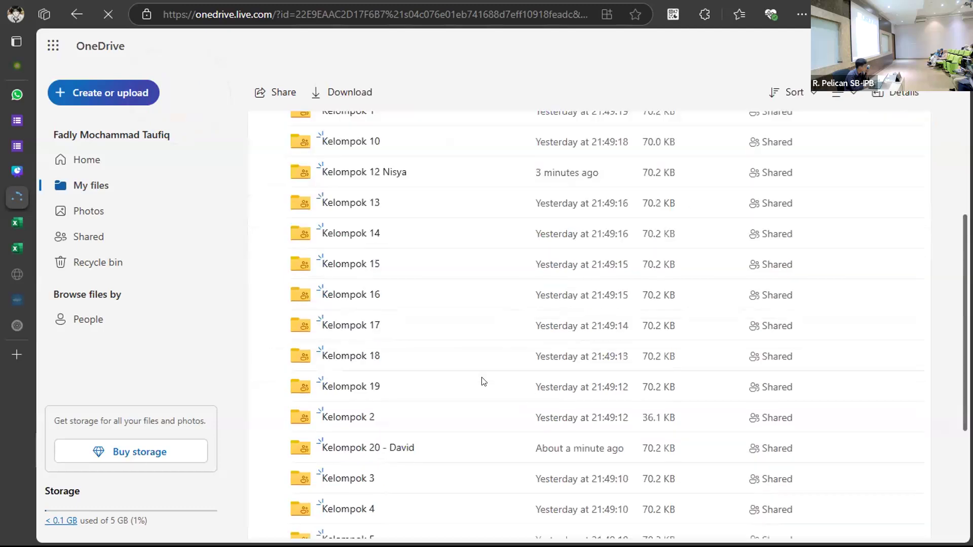
scroll(483, 382, up, 1)
scroll(482, 381, up, 7)
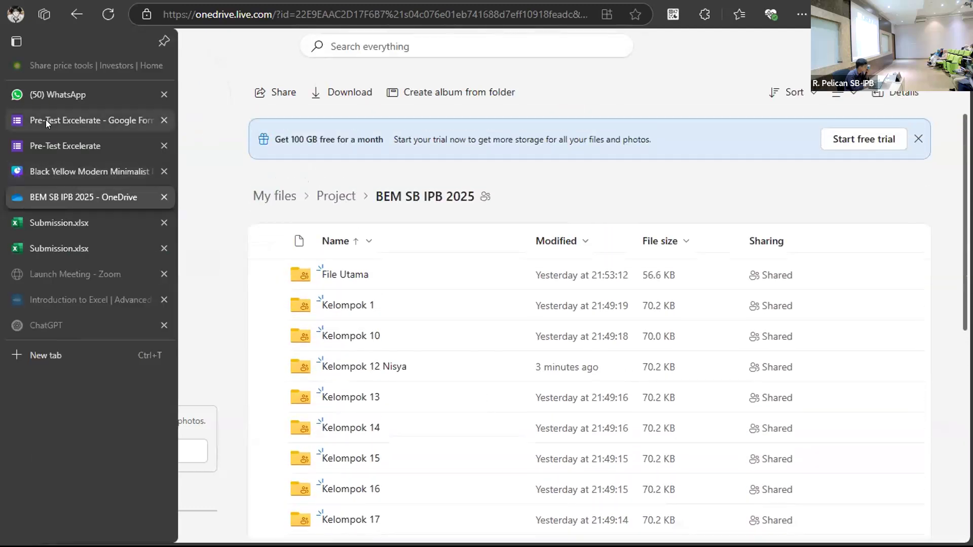
click(46, 120)
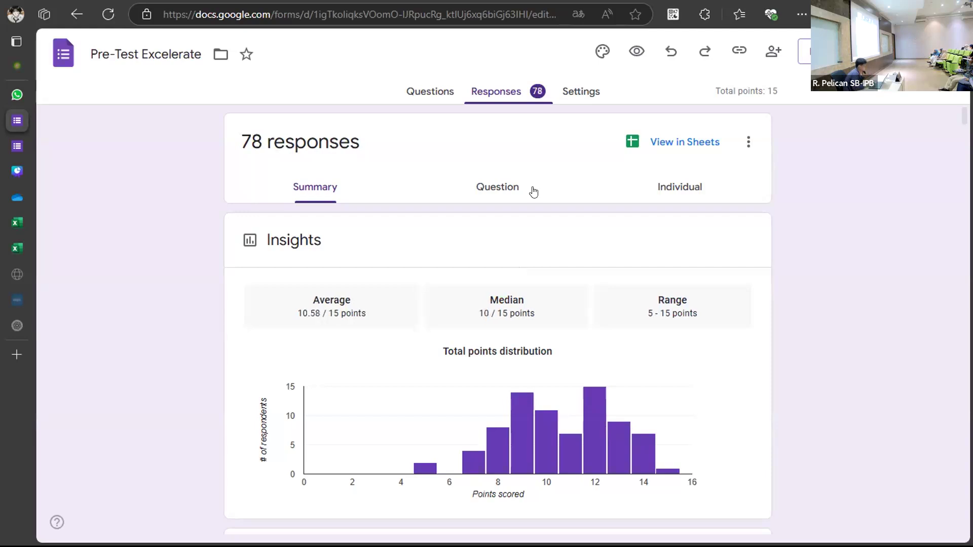
Review the Pre-Test Excelerate summary, now at 80 responses averaging 10.58/15.
scroll(497, 393, down, 8)
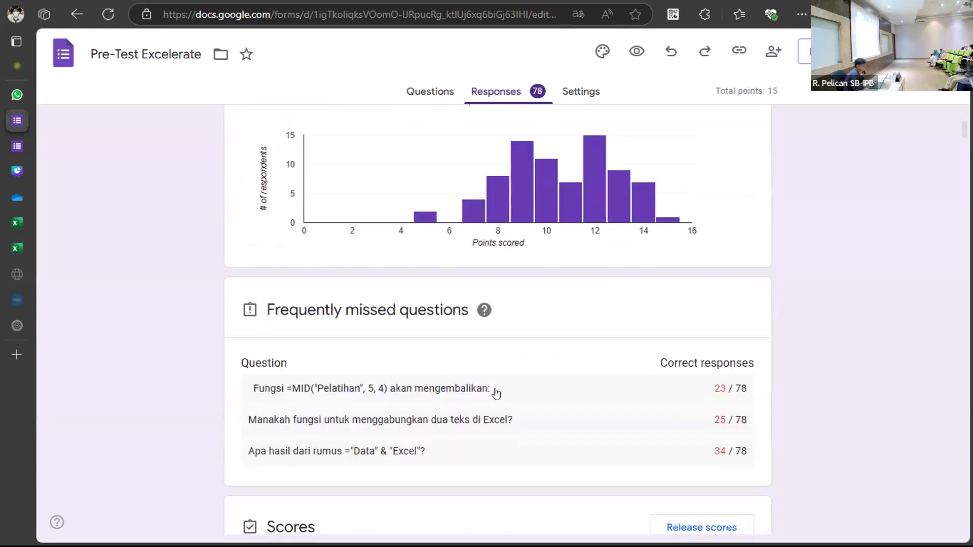
scroll(496, 393, up, 8)
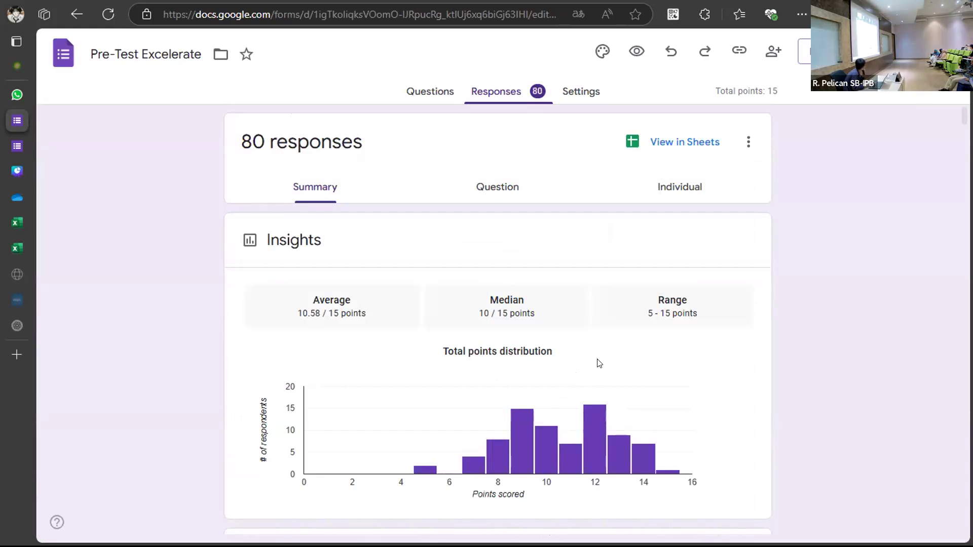
scroll(598, 361, down, 5)
scroll(598, 360, up, 5)
scroll(598, 364, down, 1)
scroll(598, 364, up, 1)
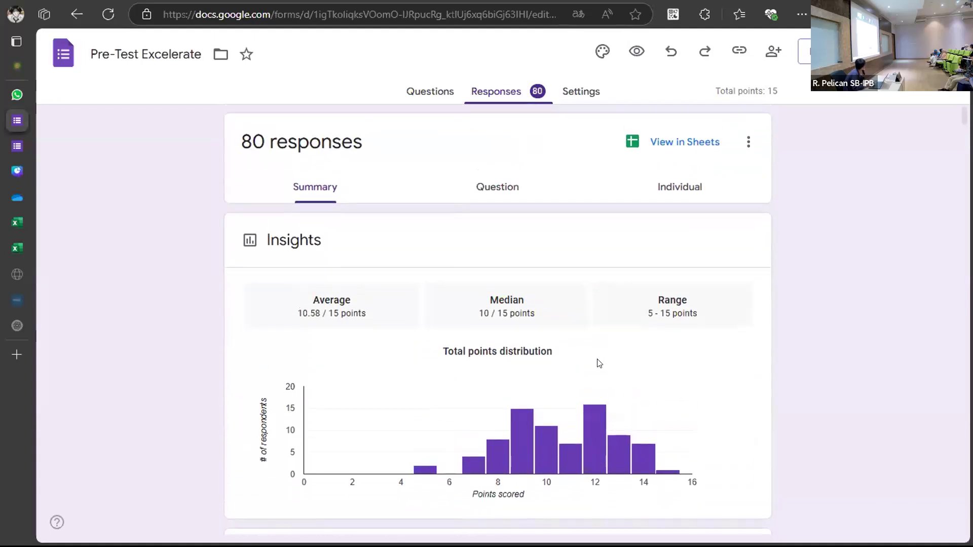
scroll(598, 364, down, 1)
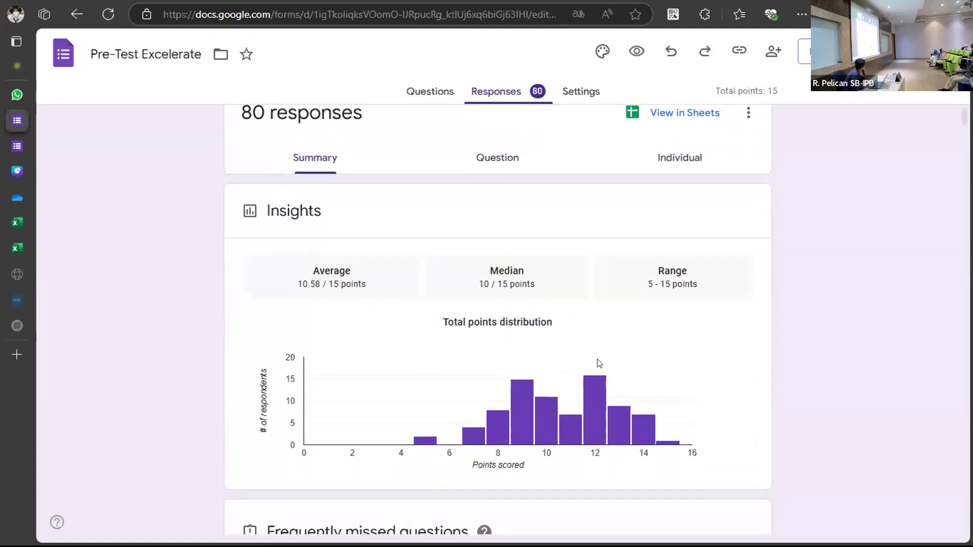
scroll(598, 363, up, 1)
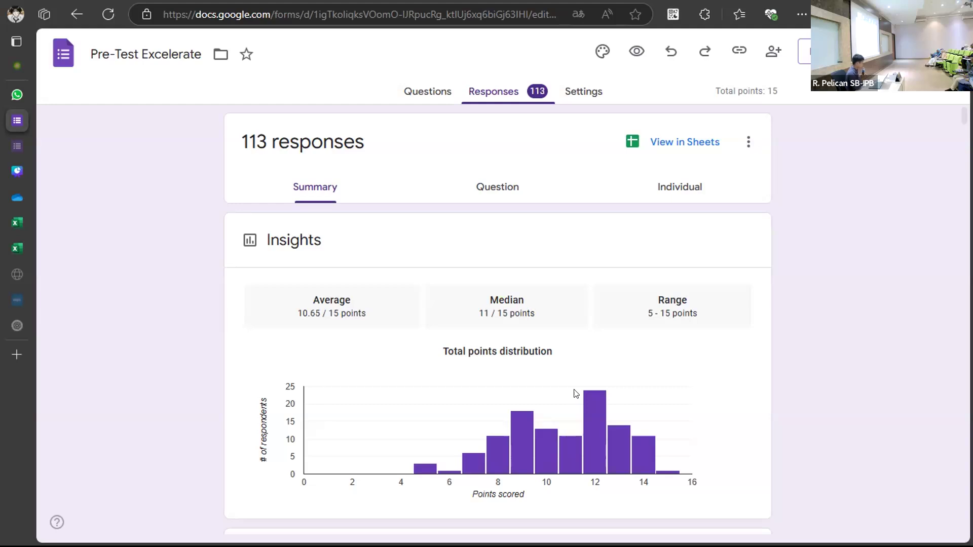
mouse_move(594, 424)
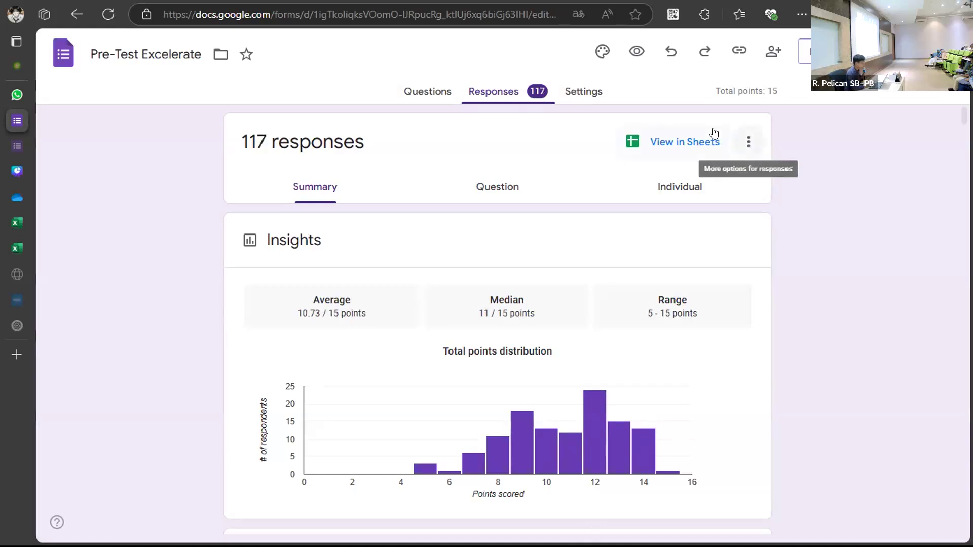
Open the form responses as a linked Google Sheets spreadsheet and scan its columns.
click(687, 148)
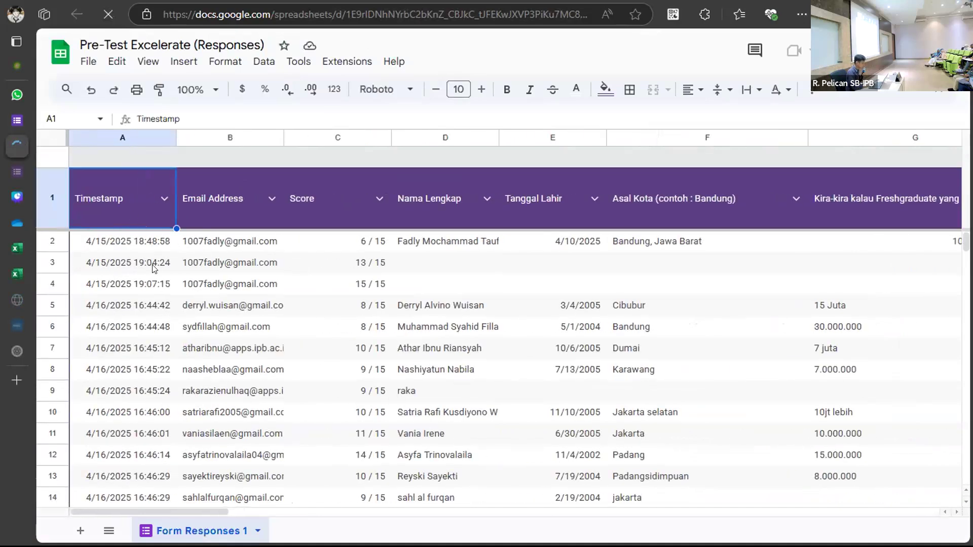
scroll(154, 269, right, 15)
scroll(155, 268, right, 12)
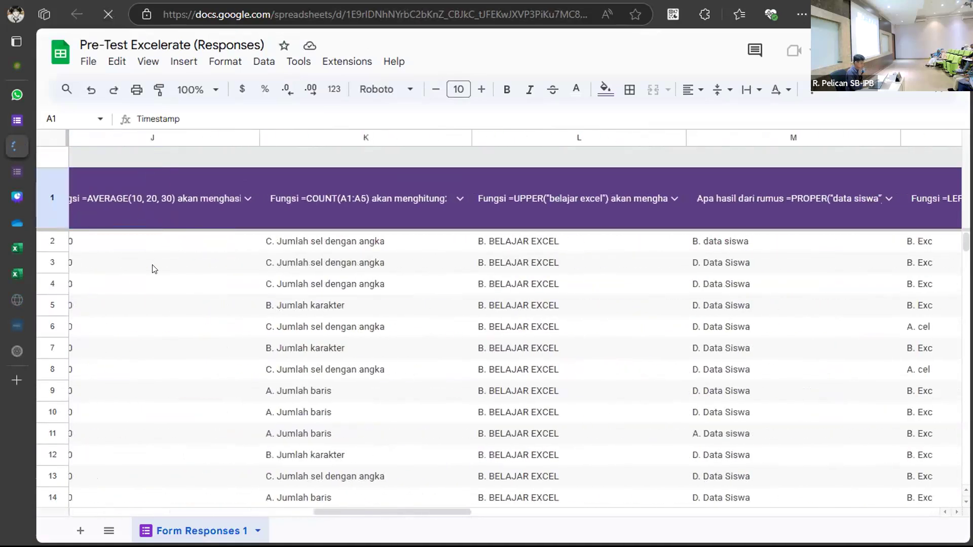
scroll(155, 268, right, 10)
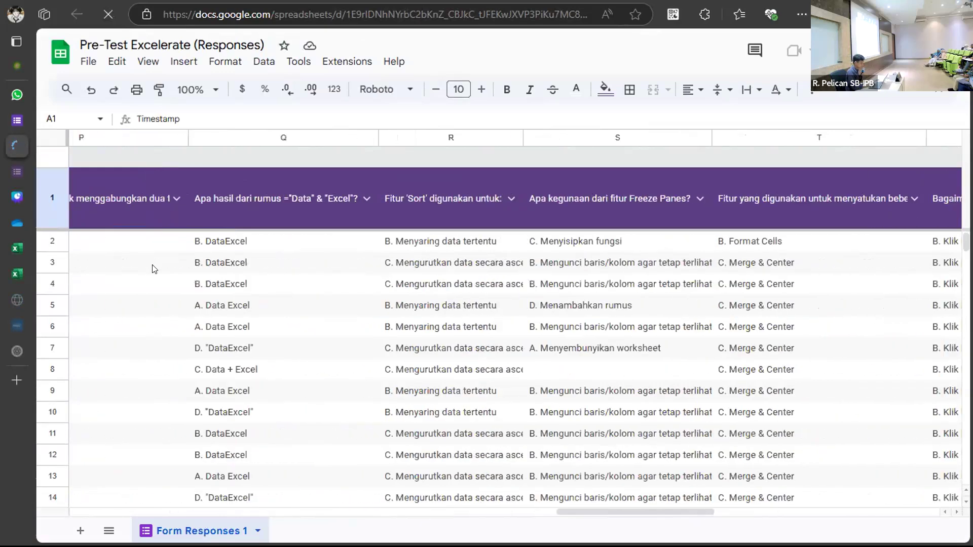
scroll(155, 268, left, 20)
scroll(155, 269, left, 10)
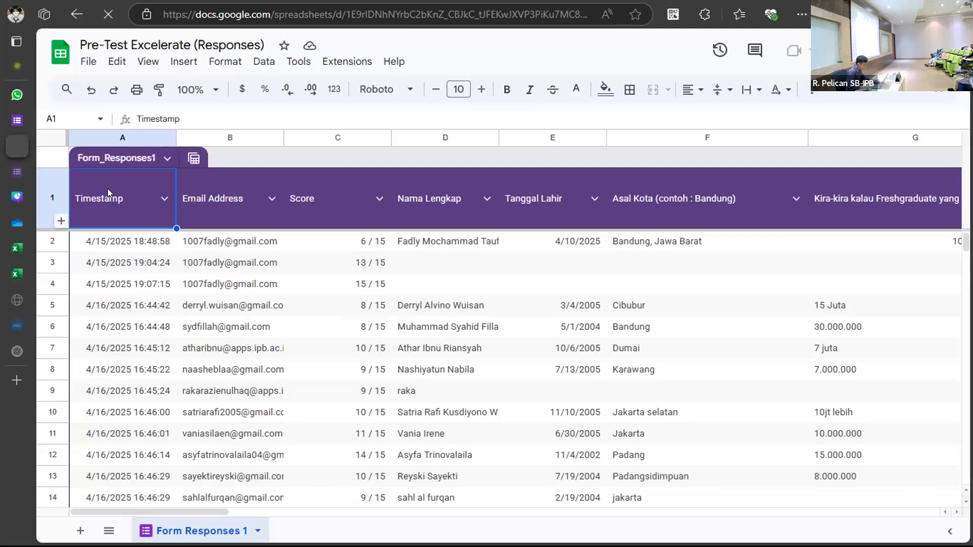
Select the response range A1:X129 and copy it.
key(ctrl+shift+Right)
key(ctrl+shift+Down)
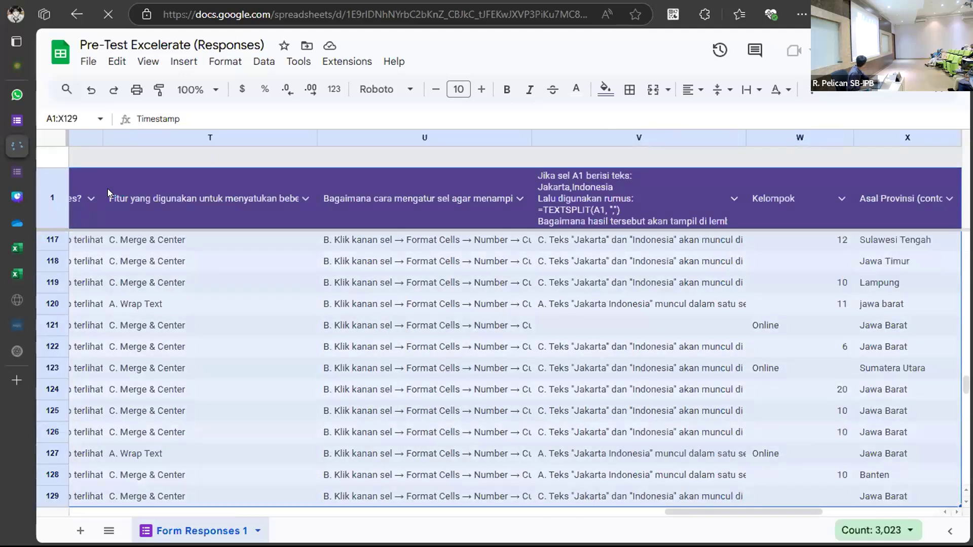
key(ctrl+c)
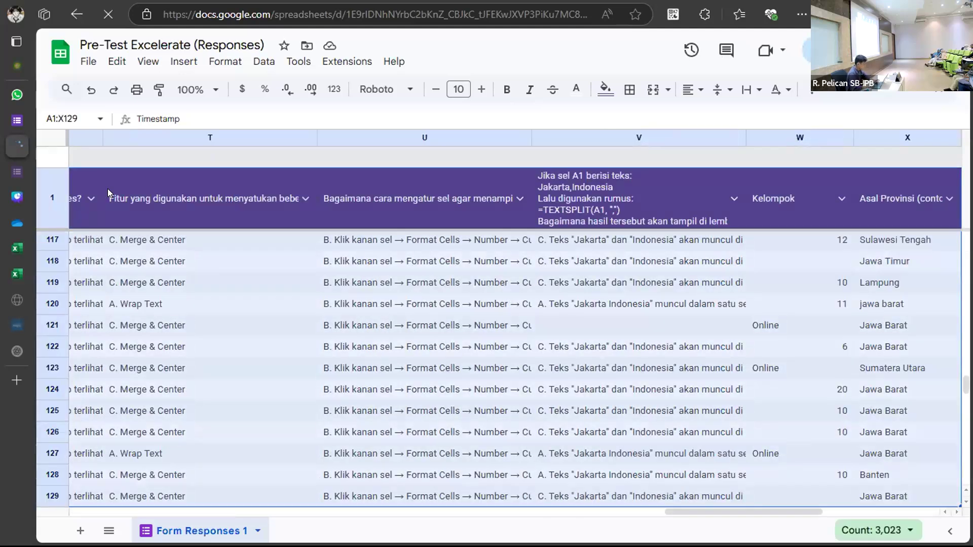
Paste the copied form responses into Submission's Sheet2 starting at cell A1.
mouse_move(16, 199)
click(76, 223)
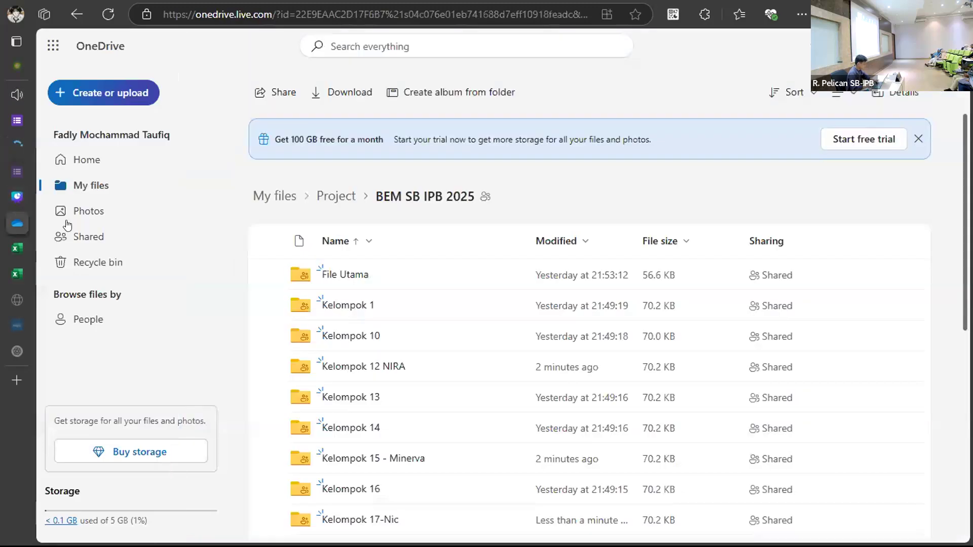
click(17, 253)
click(17, 270)
click(16, 248)
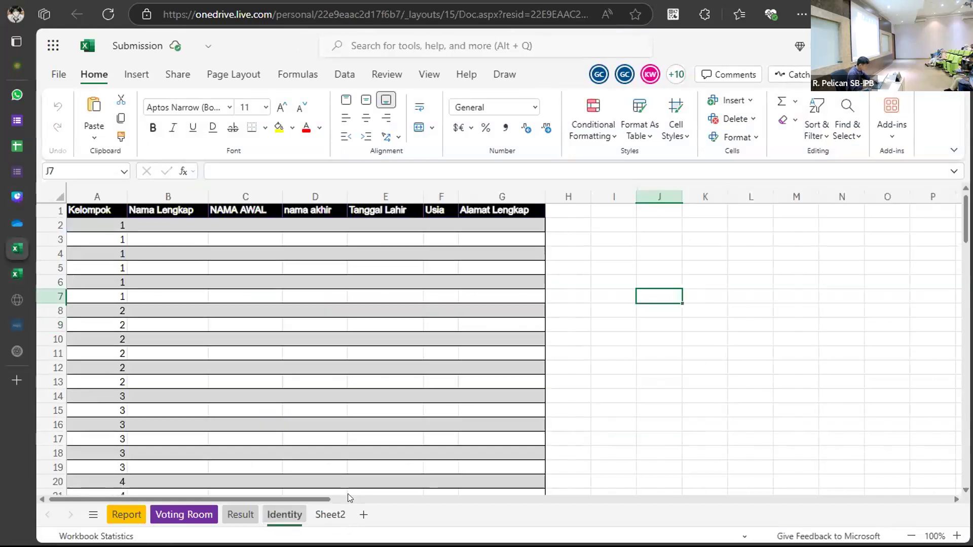
click(334, 513)
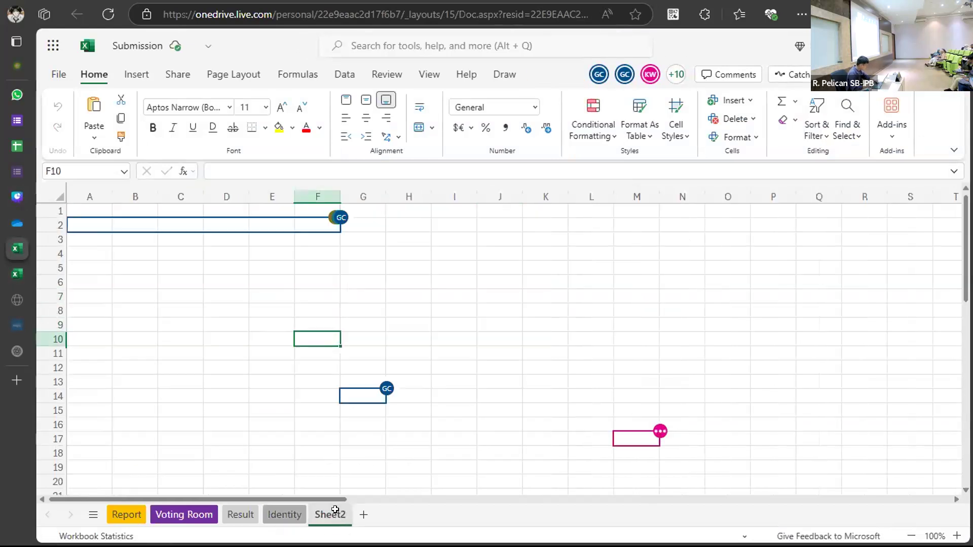
click(90, 205)
key(ctrl+v)
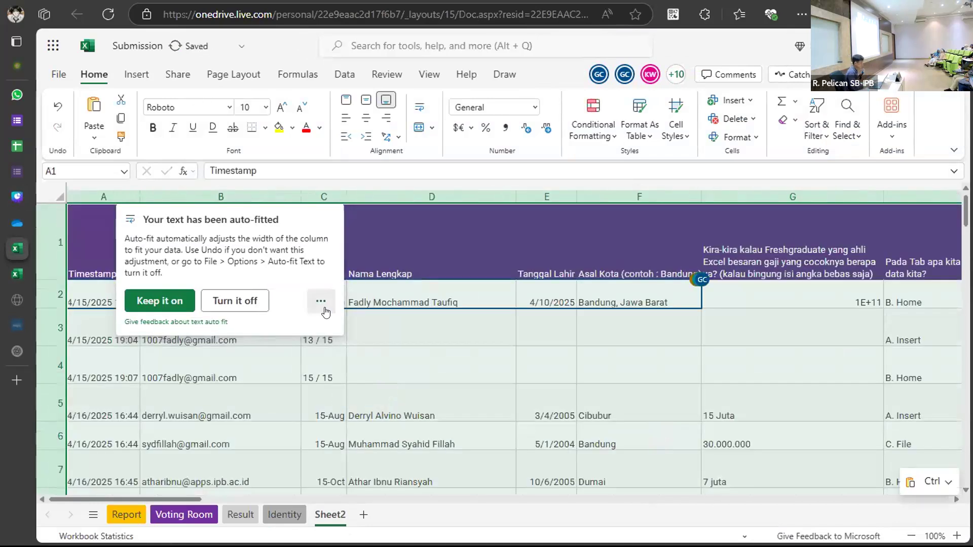
Close the auto-fit notice and review the pasted responses across Sheet2's rows and columns.
click(380, 376)
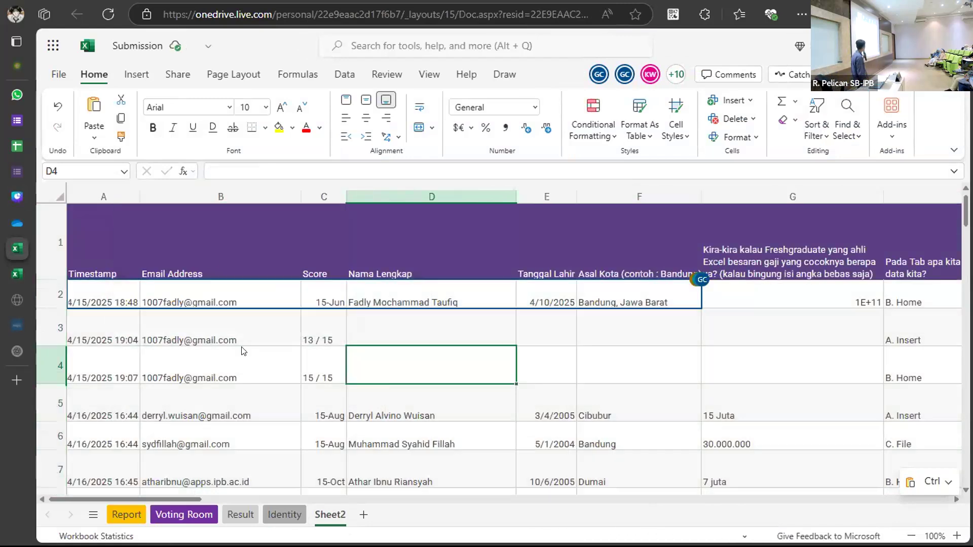
scroll(426, 337, down, 5)
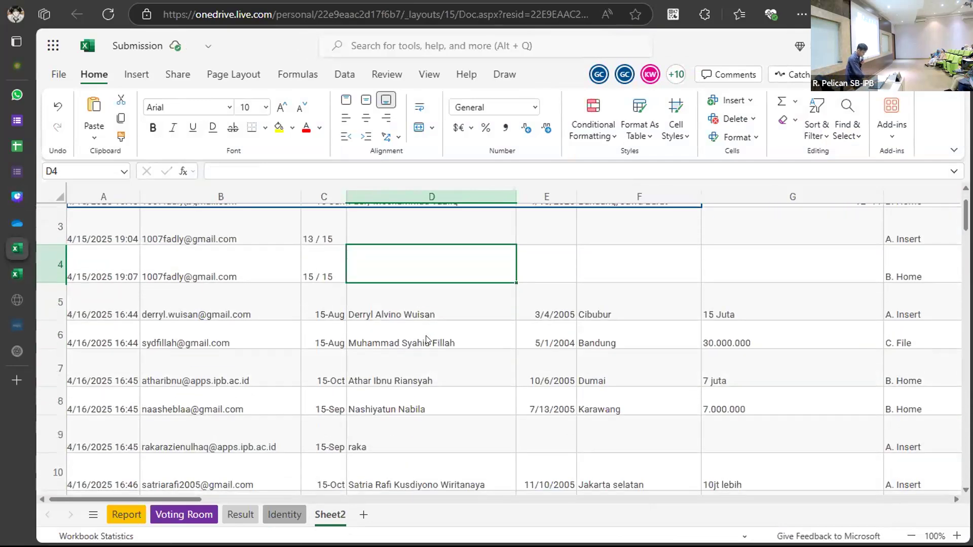
scroll(426, 340, up, 5)
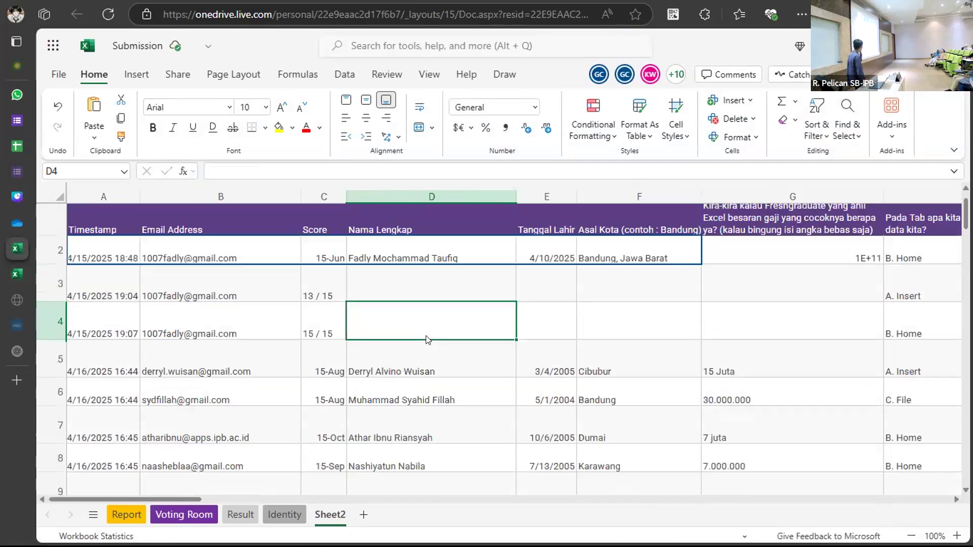
scroll(427, 339, right, 2)
scroll(425, 339, right, 2)
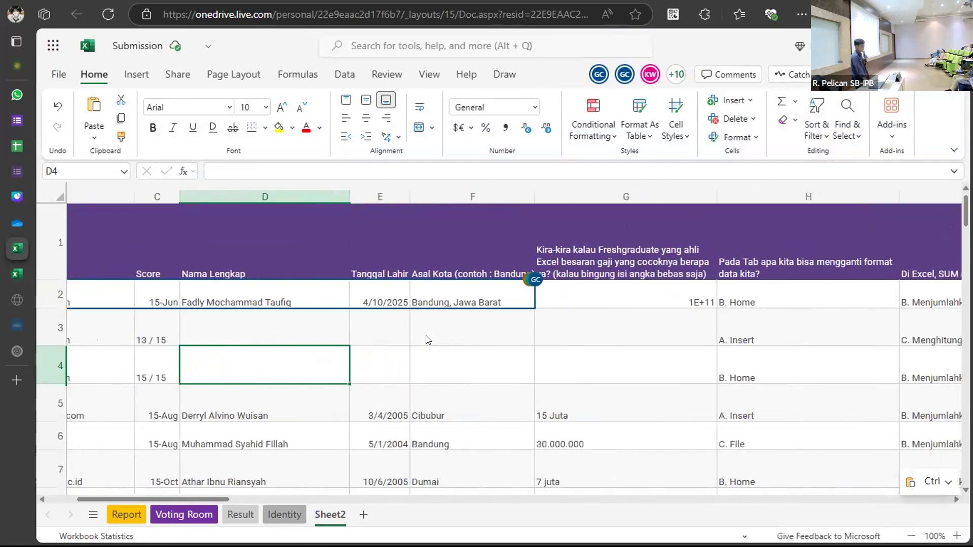
scroll(425, 339, down, 3)
scroll(426, 340, down, 13)
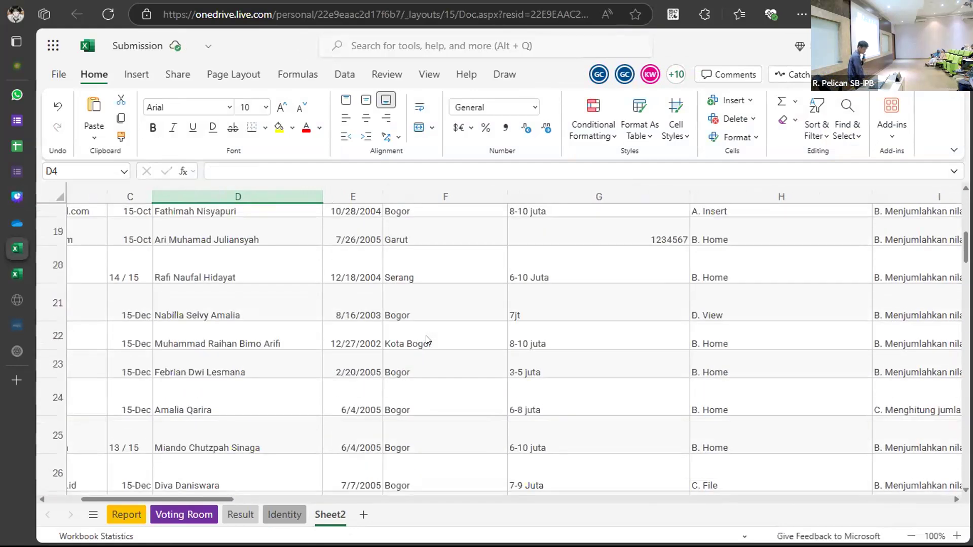
scroll(426, 339, down, 3)
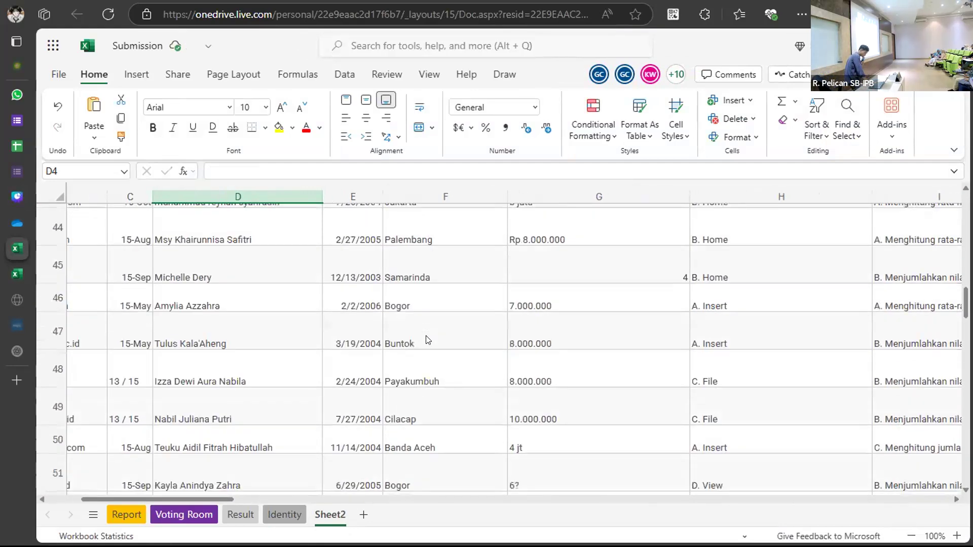
scroll(426, 339, left, 3)
scroll(425, 340, left, 1)
scroll(426, 339, down, 3)
scroll(426, 340, up, 11)
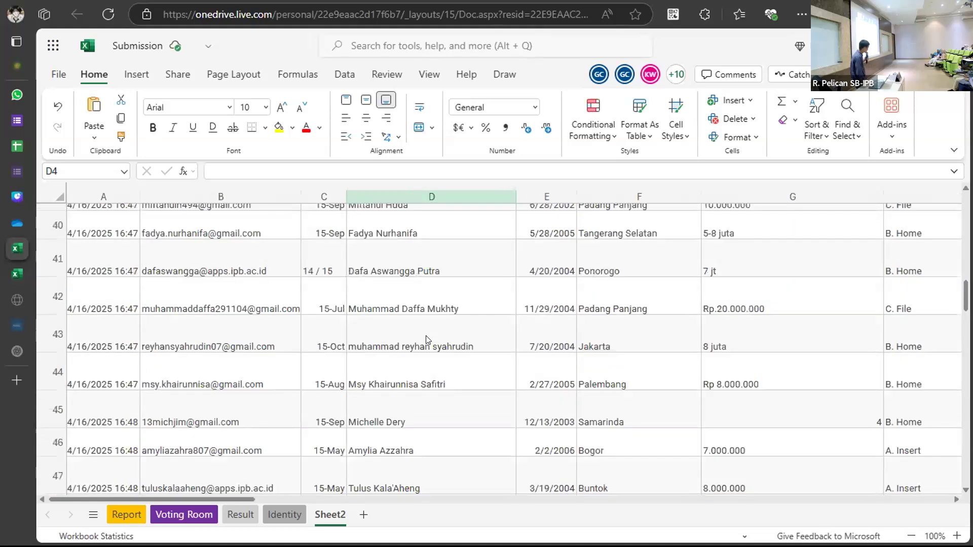
scroll(425, 337, up, 2)
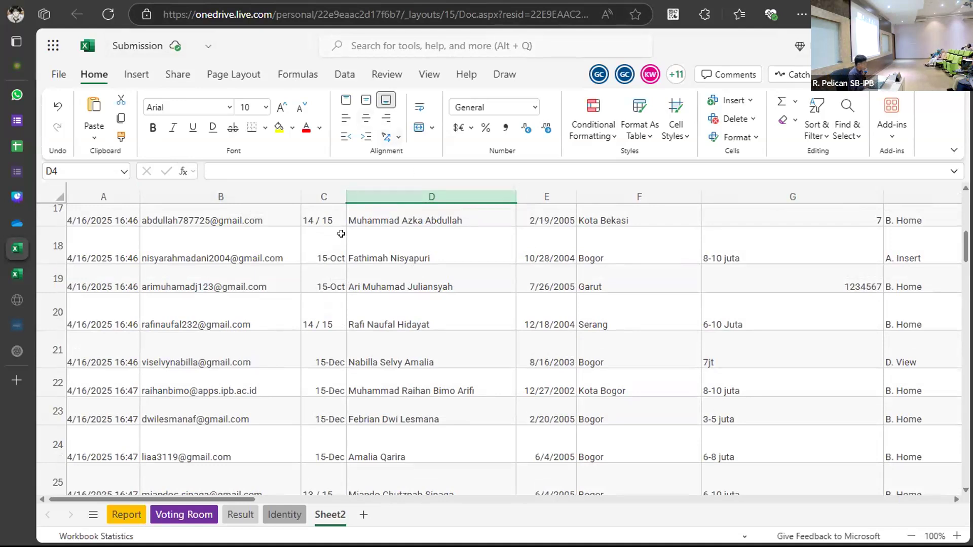
scroll(260, 291, up, 6)
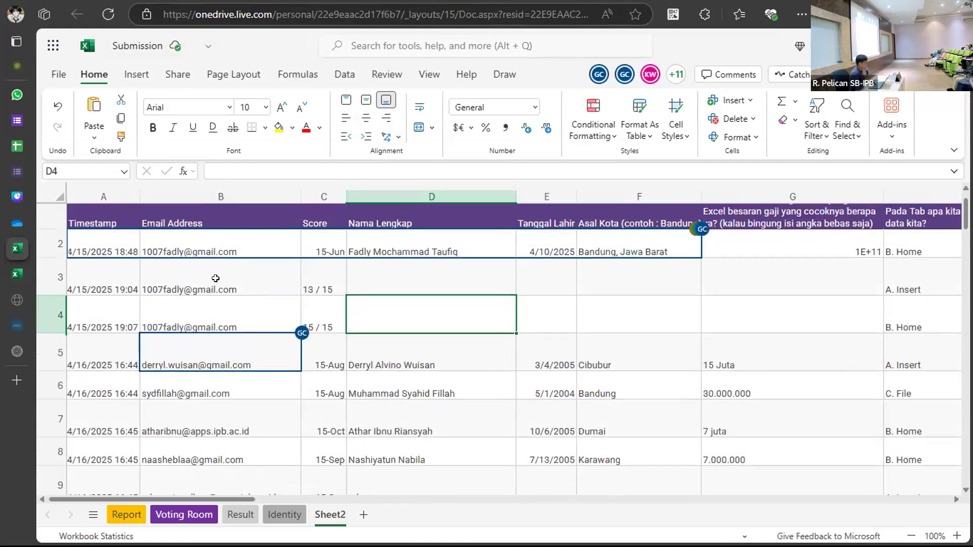
click(109, 516)
click(164, 515)
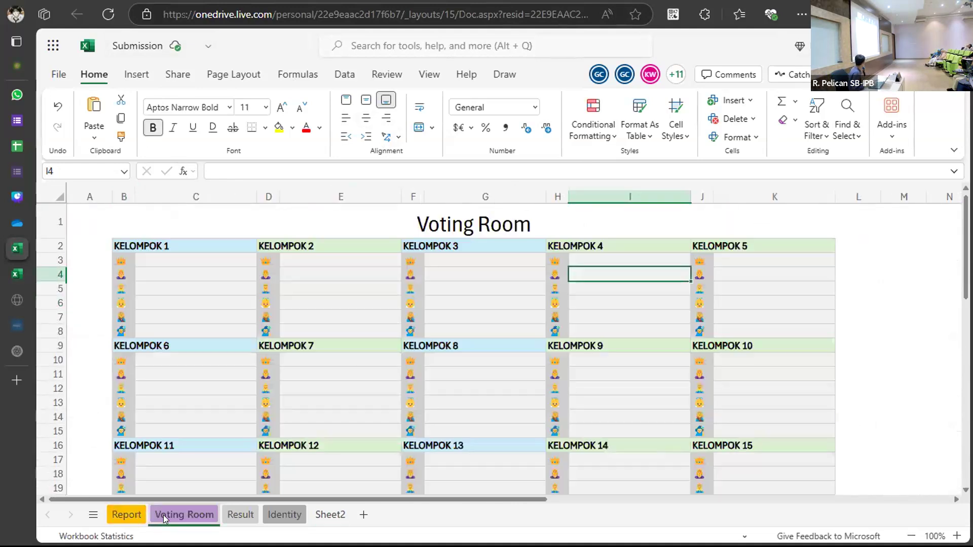
click(241, 514)
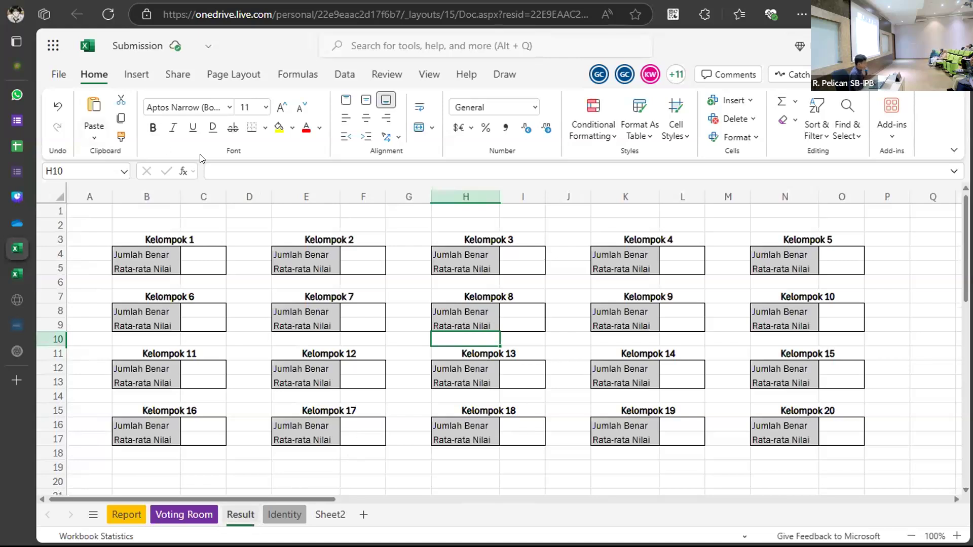
click(211, 170)
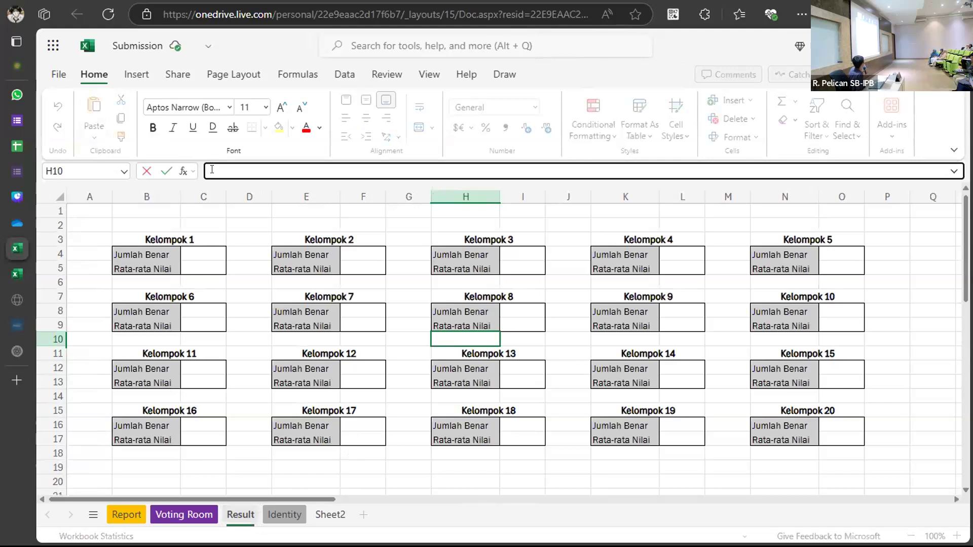
click(331, 516)
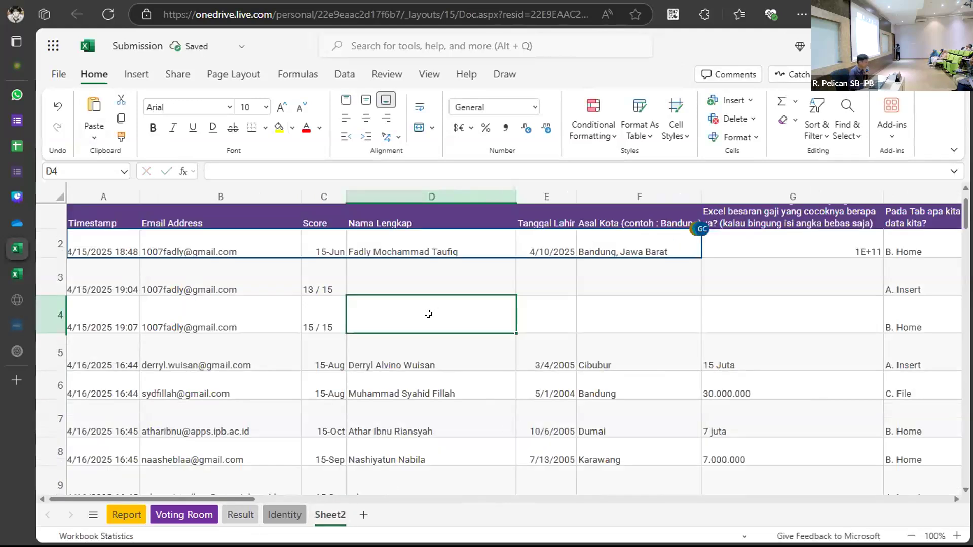
text(=)
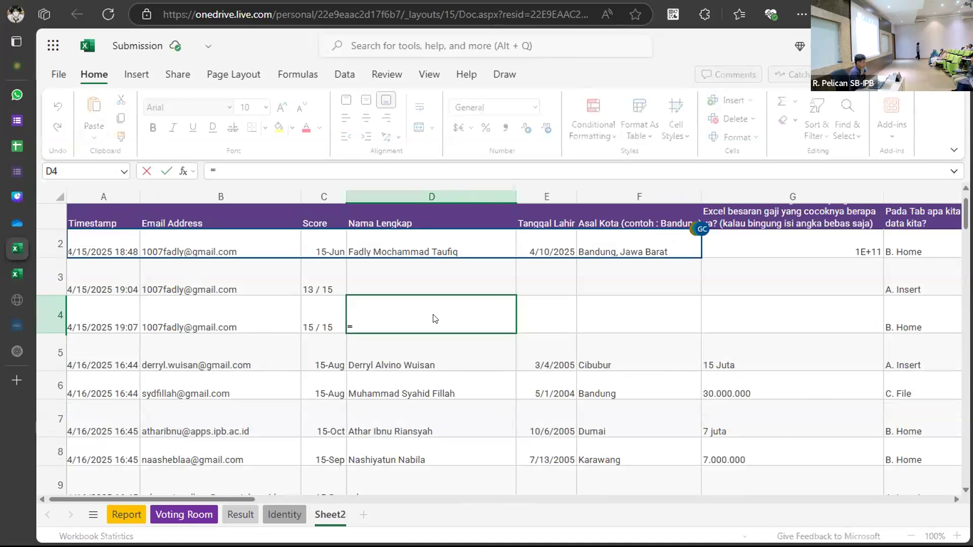
text(Sum)
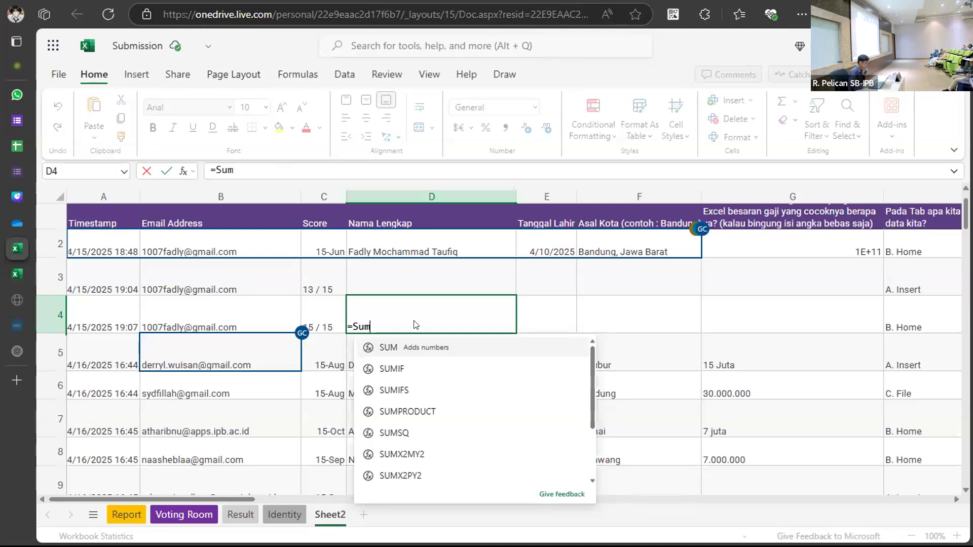
key(ctrl+a)
key(BackSpace)
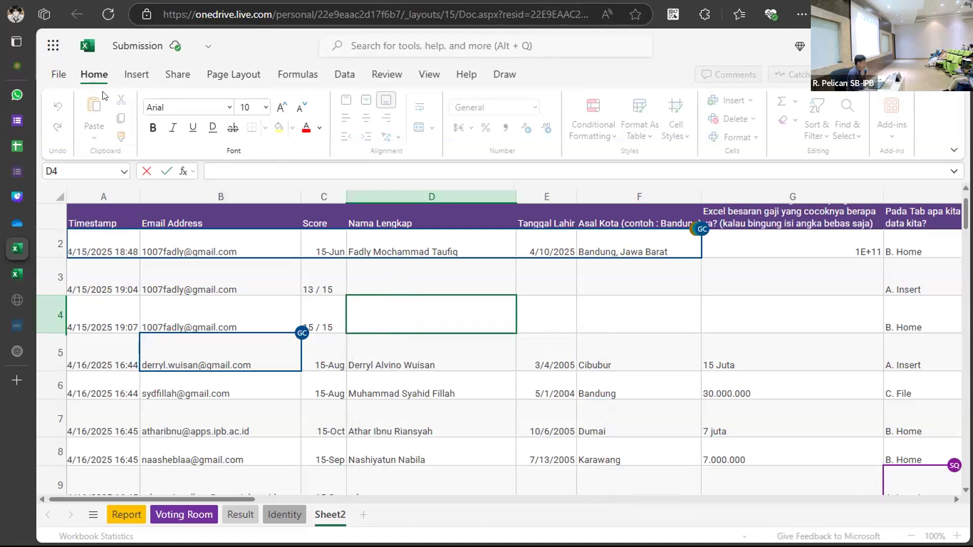
Browse the Insert, Home, Share and Page Layout ribbon tabs, selecting cell B3 along the way.
click(137, 74)
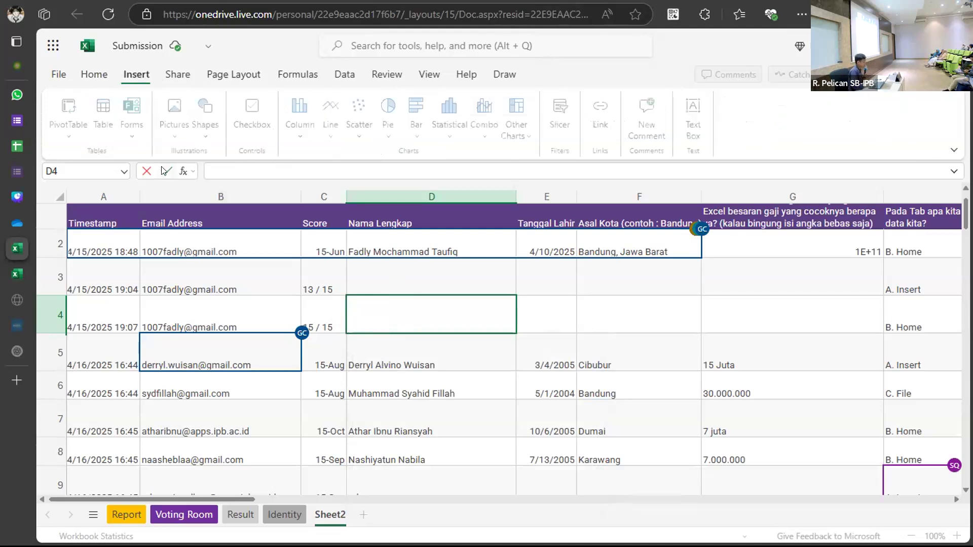
click(166, 281)
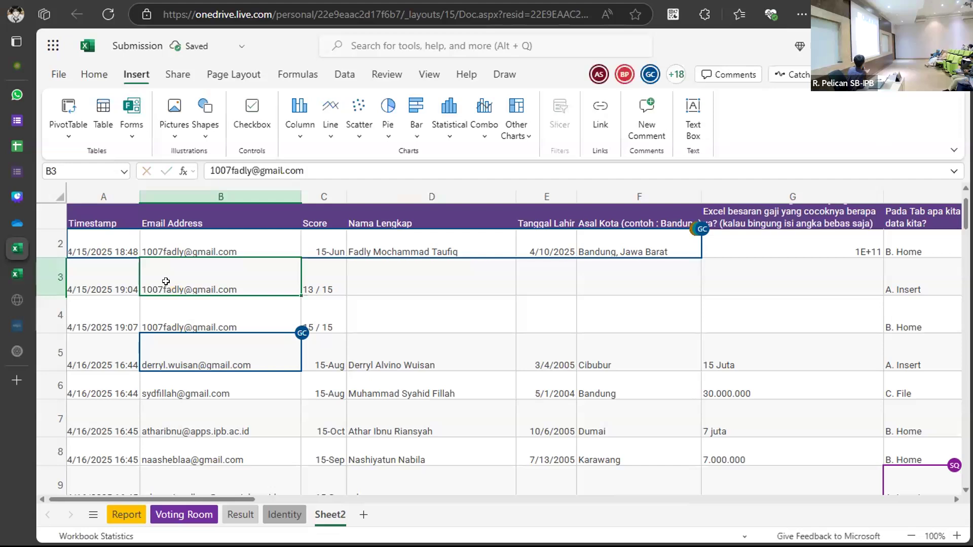
click(93, 75)
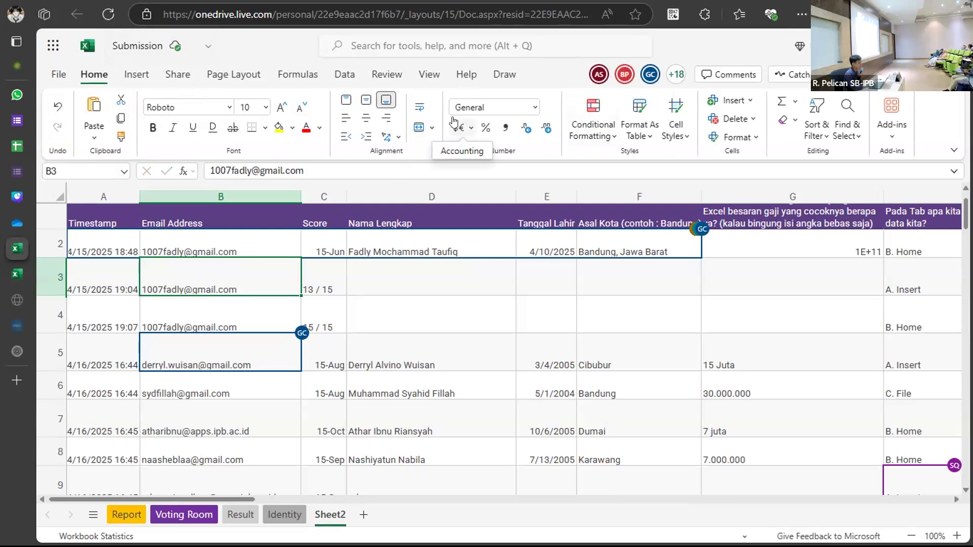
click(136, 74)
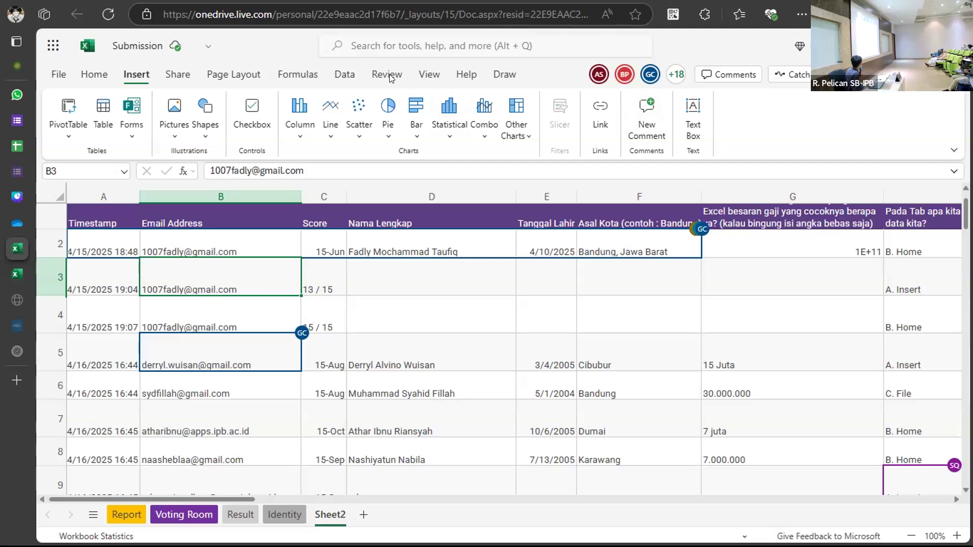
click(177, 76)
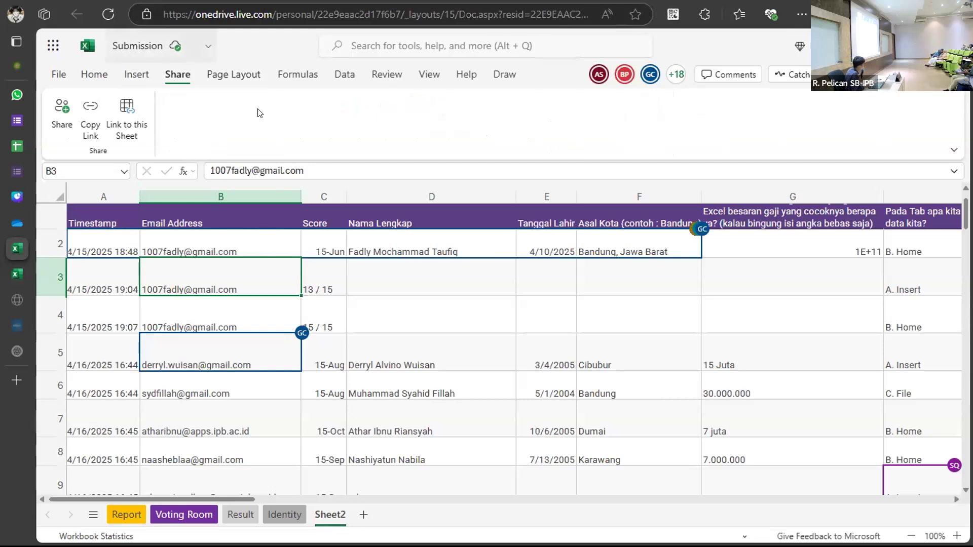
click(233, 74)
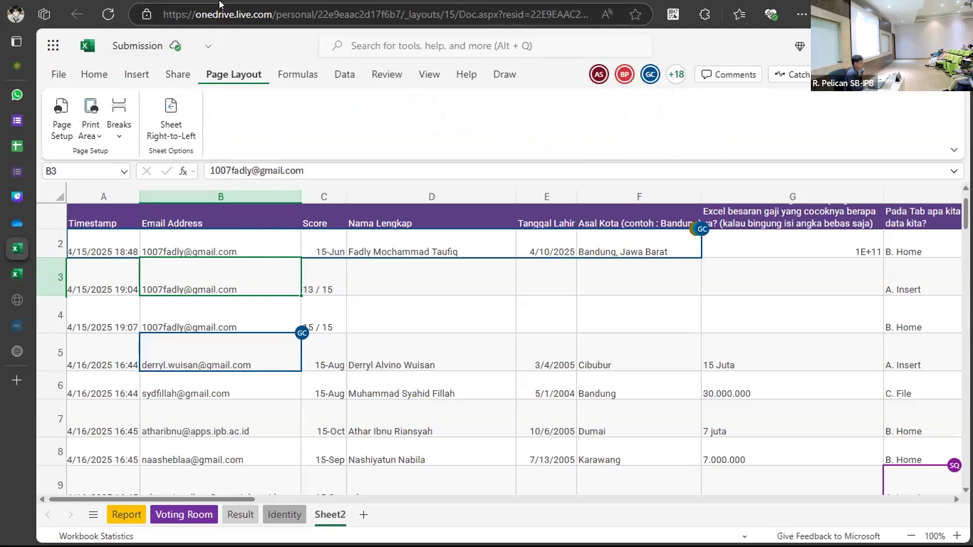
Show the Formulas tab and start editing cell D3.
click(279, 76)
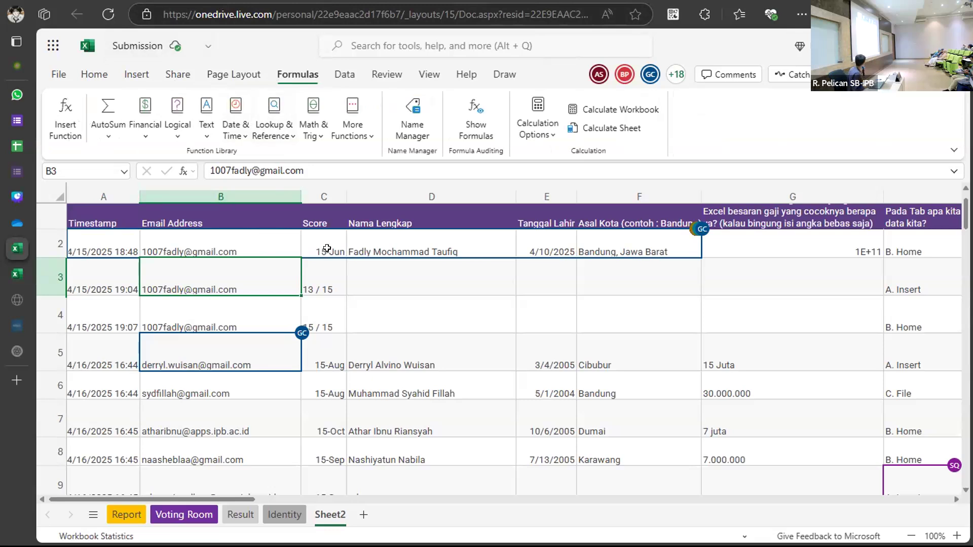
click(405, 280)
double_click(405, 281)
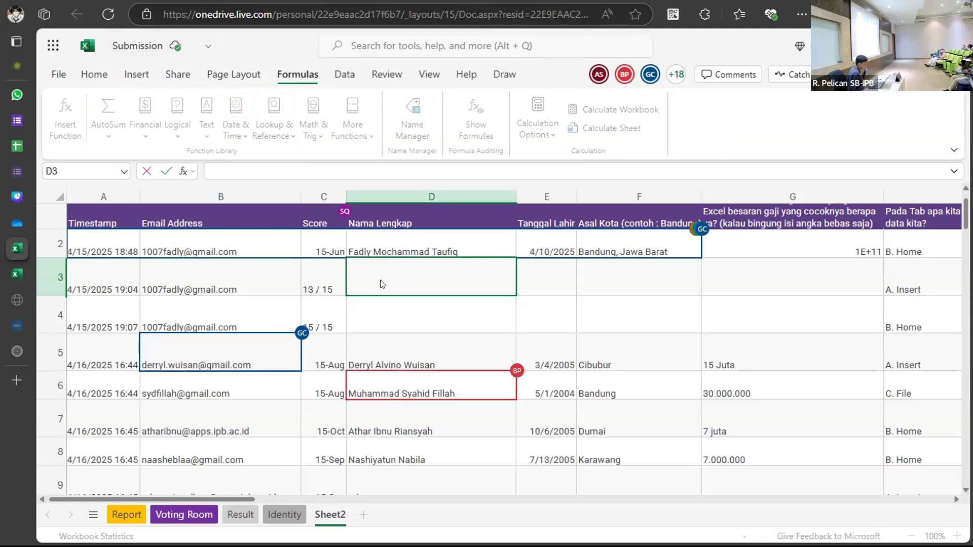
Begin a =S formula in D3, erase it, and move to cell D5.
click(327, 170)
text(=)
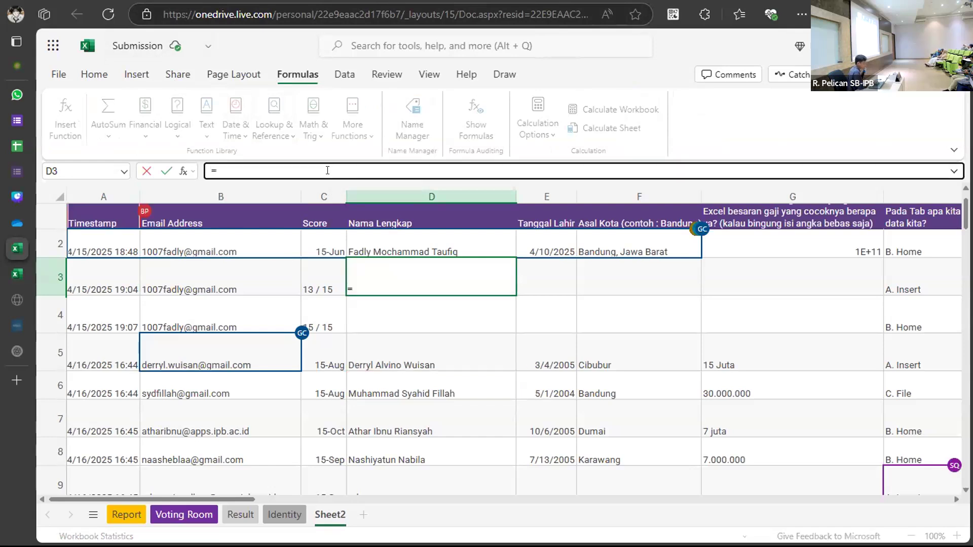
text(S)
key(BackSpace)
key(BackSpace)
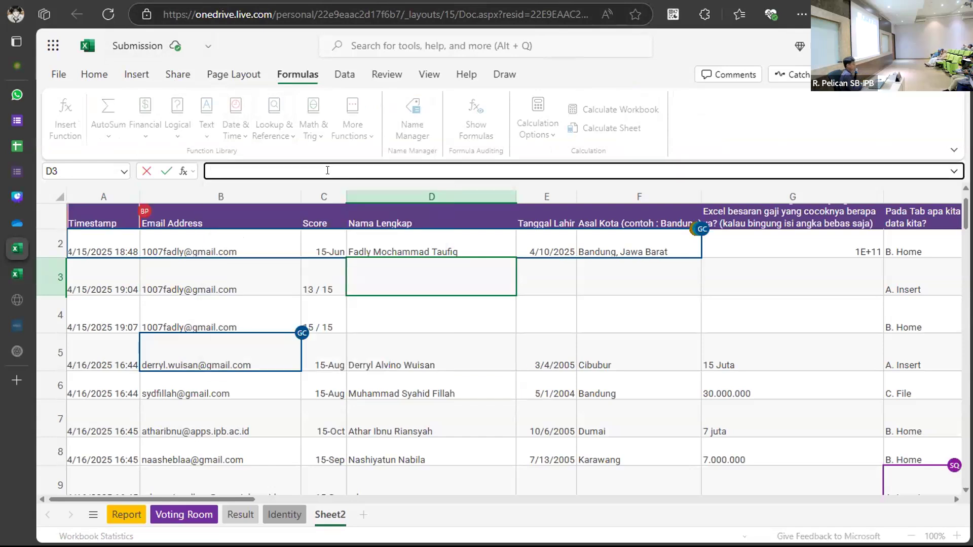
click(349, 345)
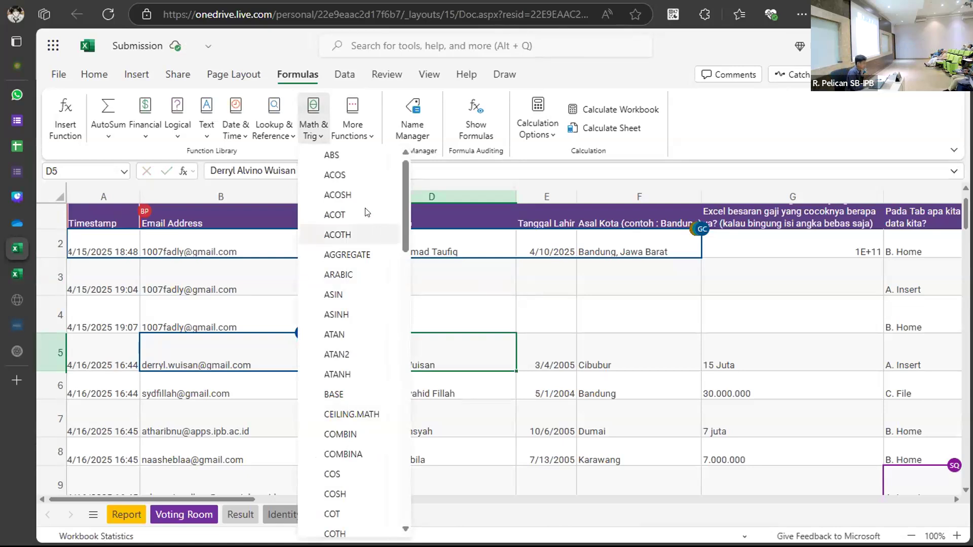
Cancel inserting the ABS function and switch to the Data ribbon tab.
click(344, 156)
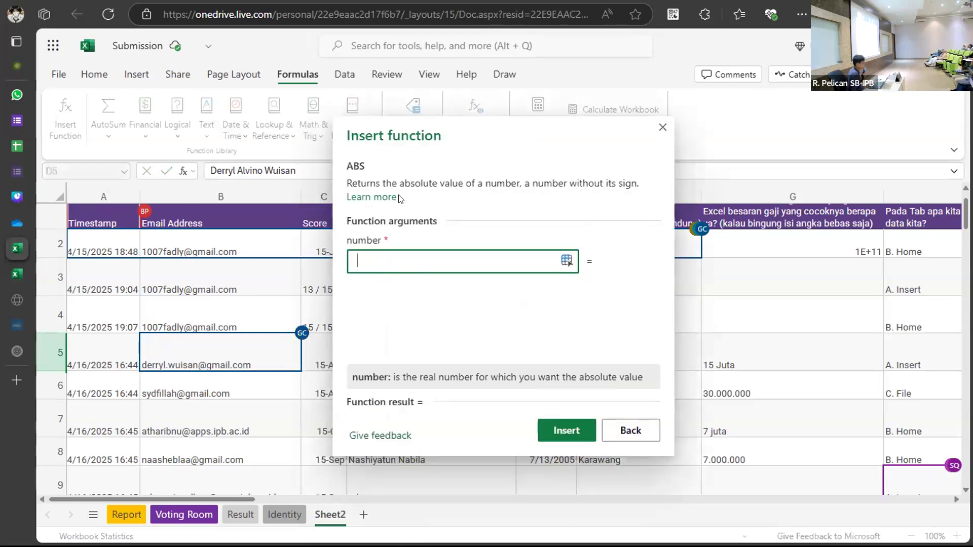
click(631, 430)
click(345, 74)
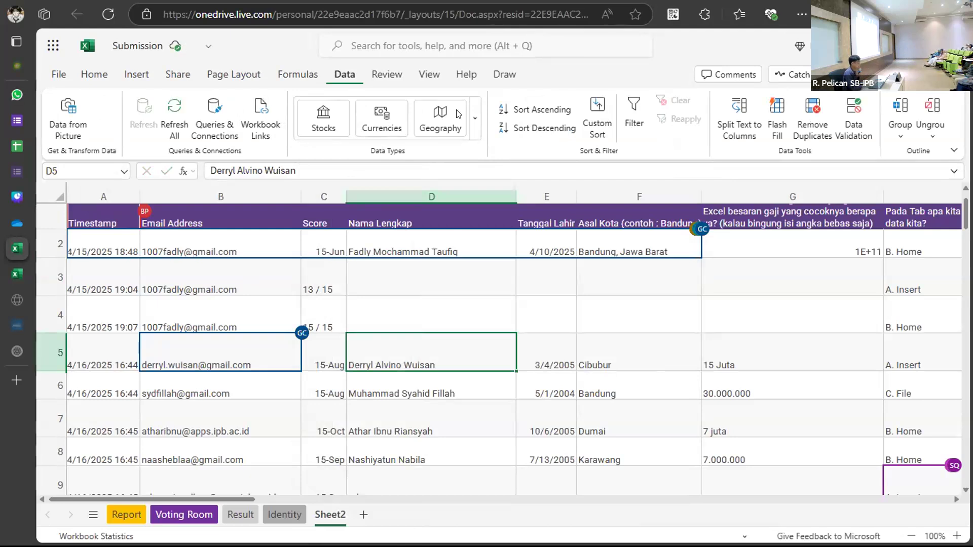
Look over the Review tab's tools, then switch to the View tab.
click(386, 74)
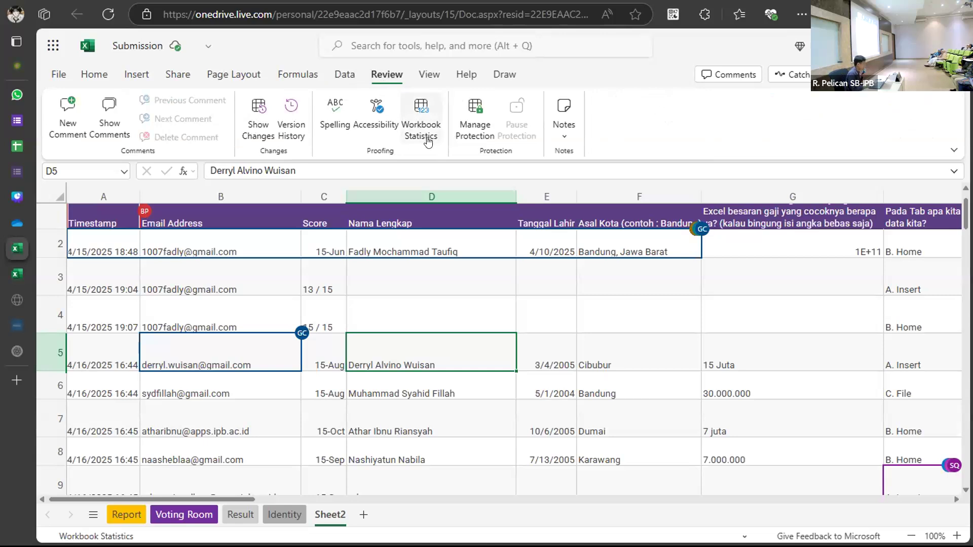
click(415, 76)
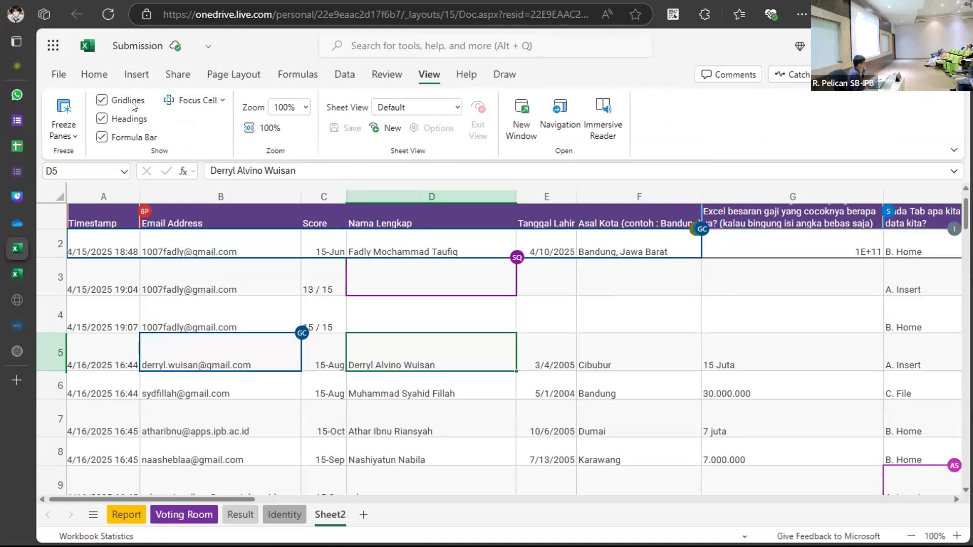
click(117, 103)
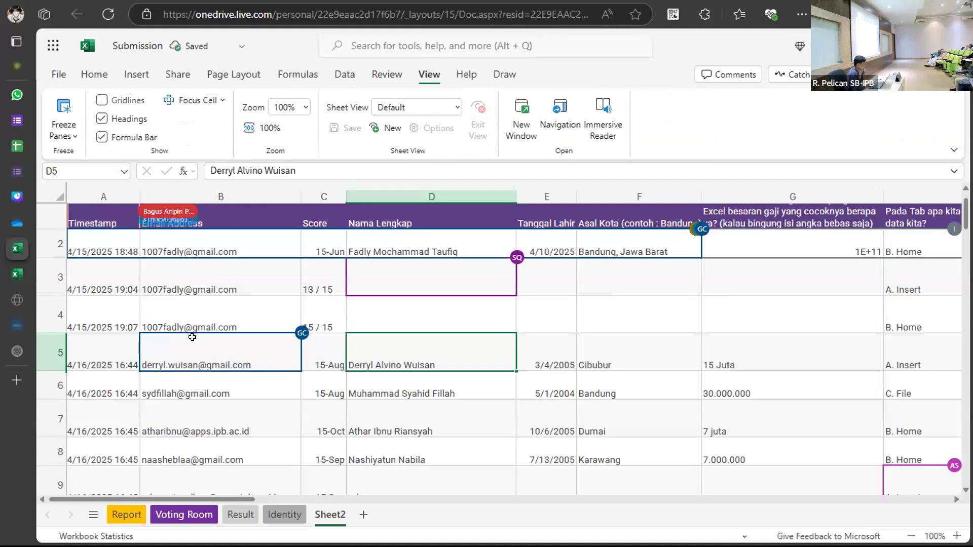
scroll(284, 337, right, 5)
scroll(300, 338, right, 10)
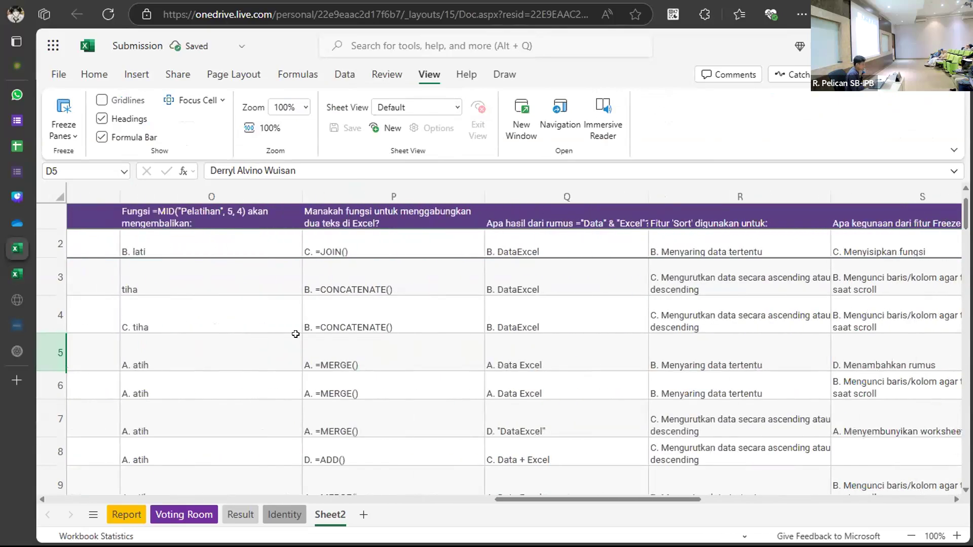
scroll(520, 361, down, 20)
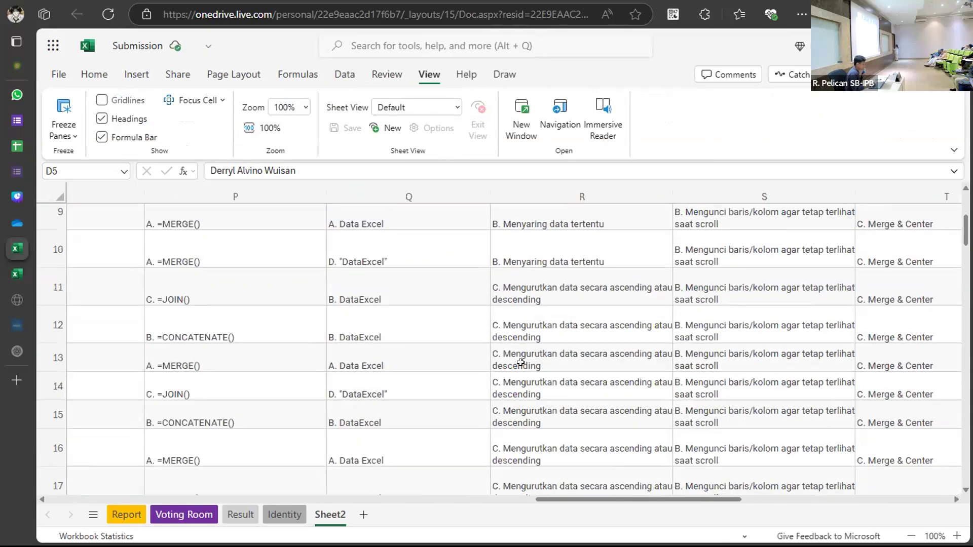
scroll(520, 362, down, 20)
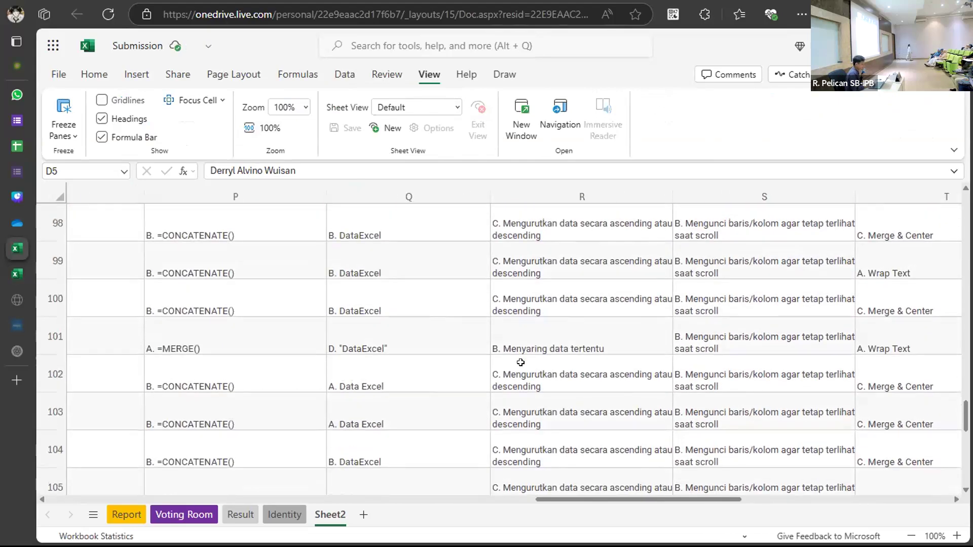
scroll(521, 362, up, 7)
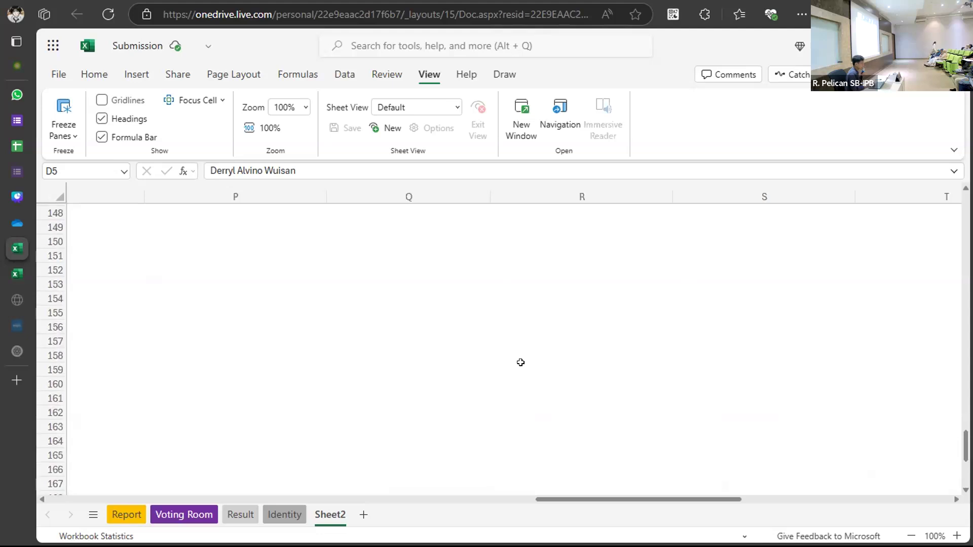
click(120, 99)
scroll(247, 271, up, 11)
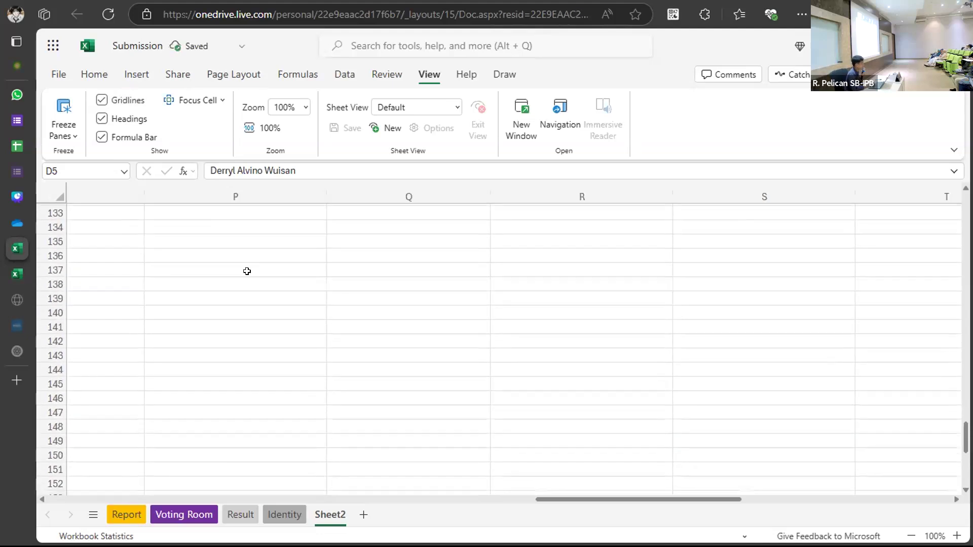
click(131, 120)
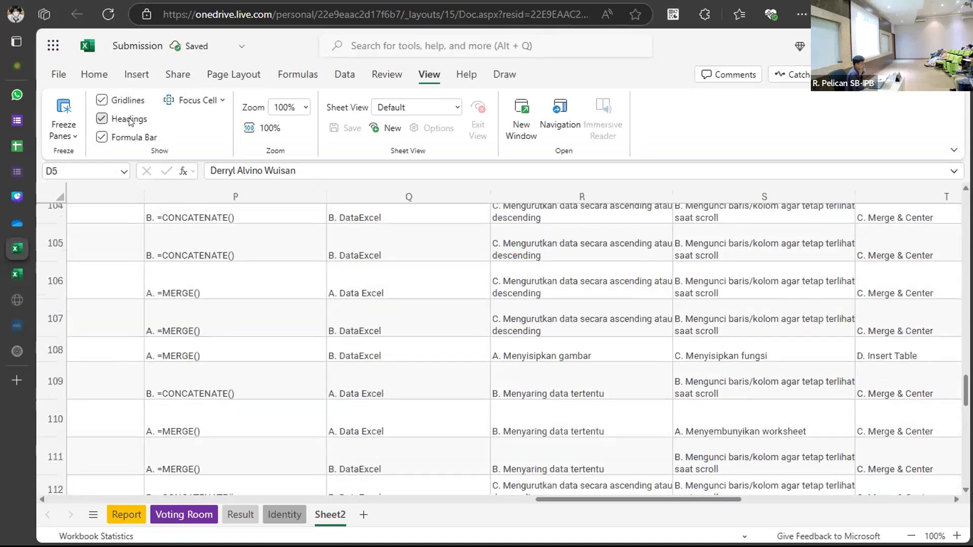
click(127, 120)
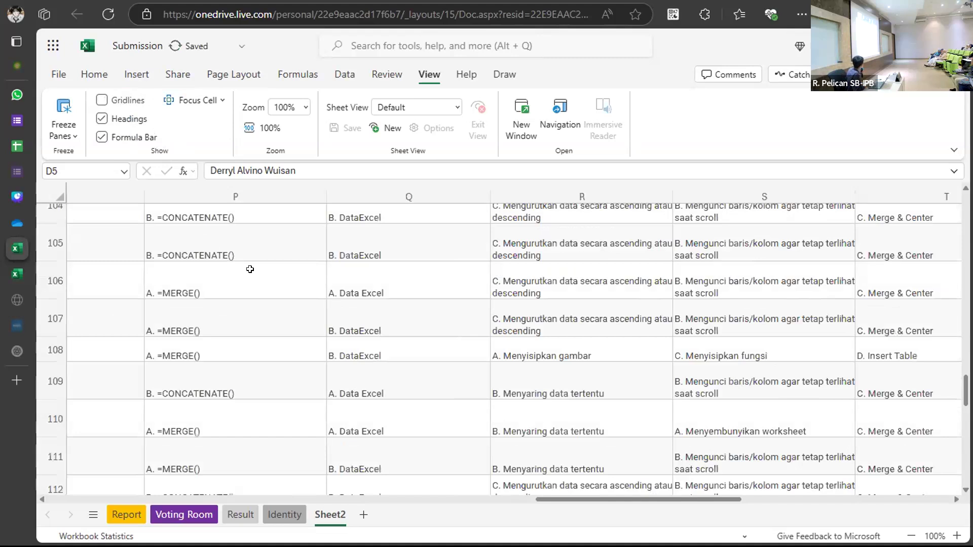
click(128, 100)
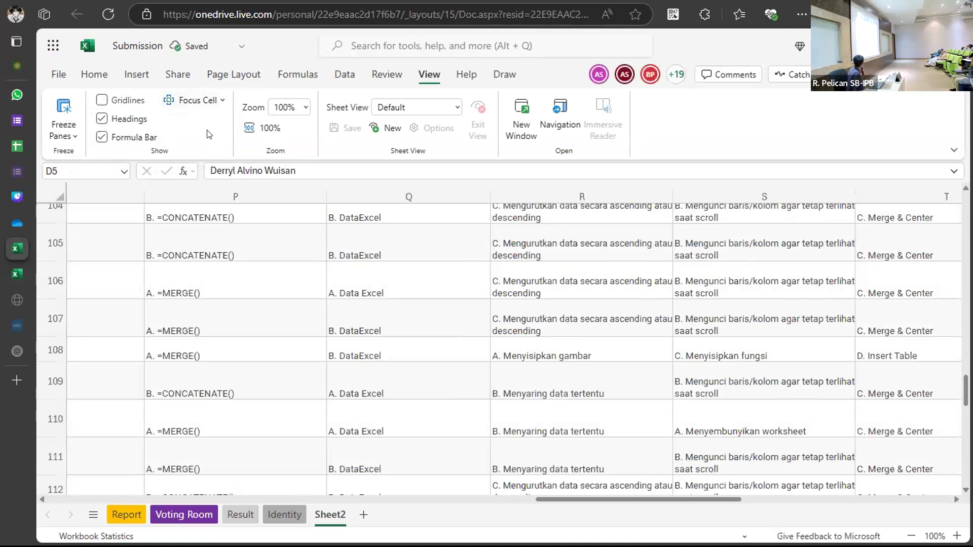
click(118, 101)
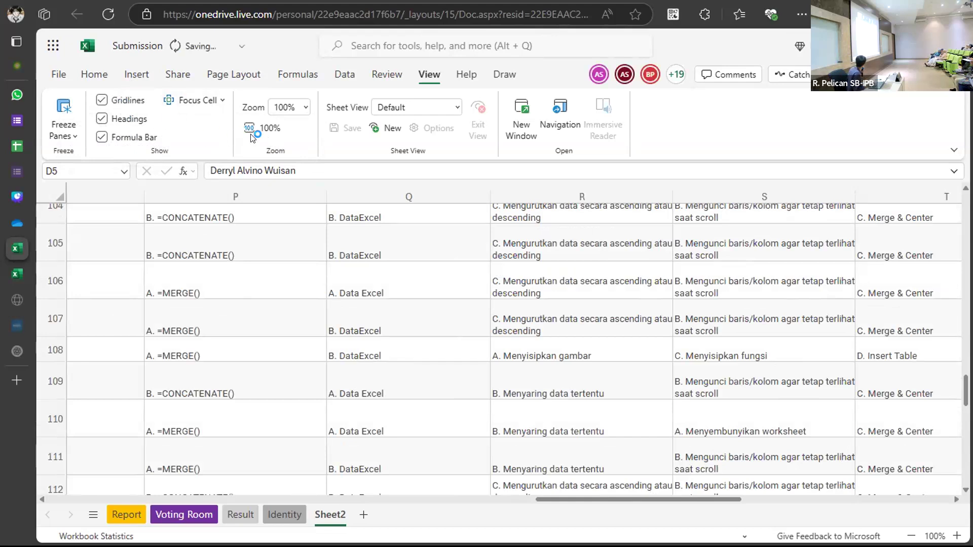
click(200, 102)
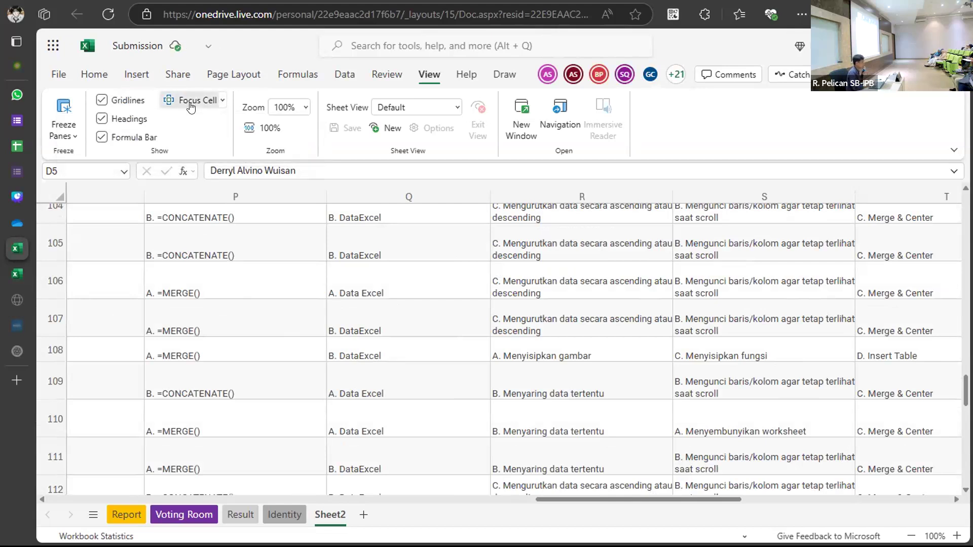
click(222, 272)
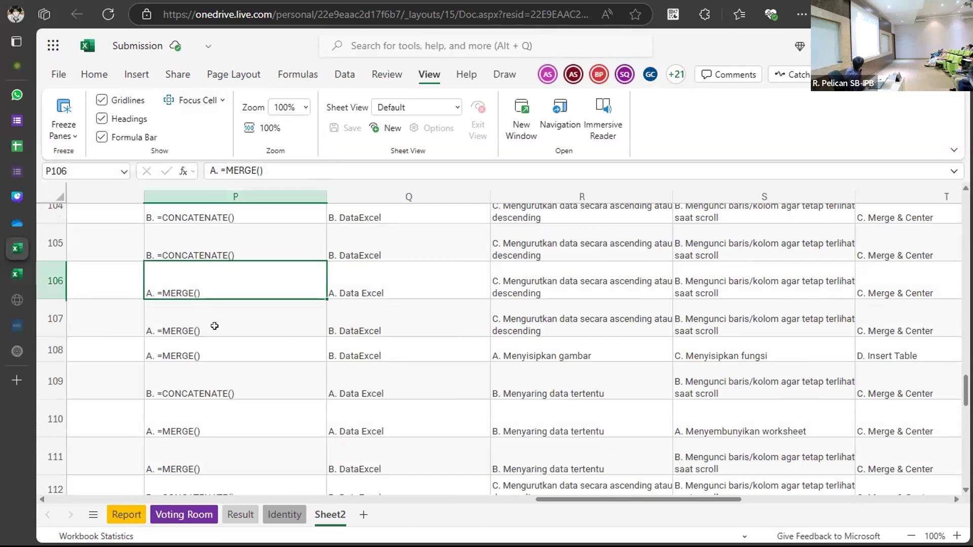
click(193, 103)
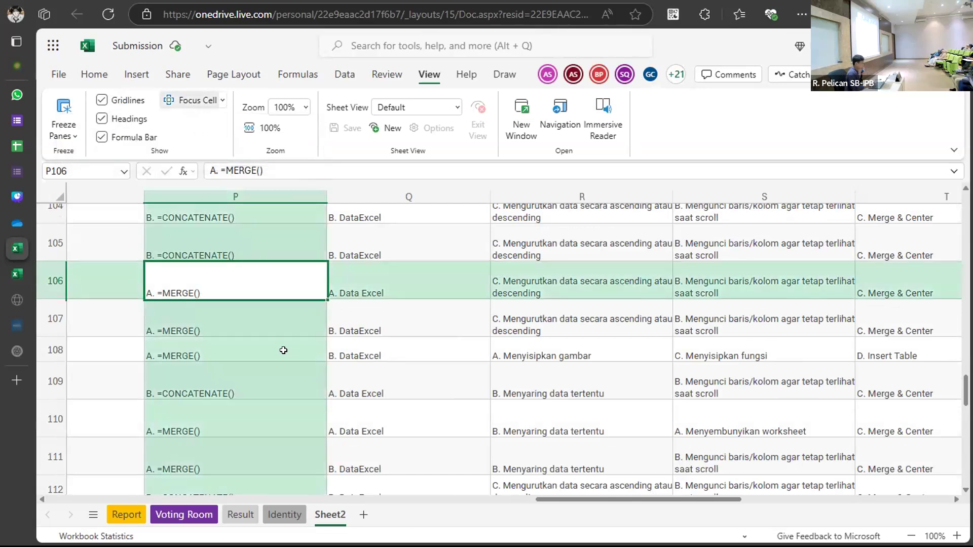
click(435, 351)
click(509, 345)
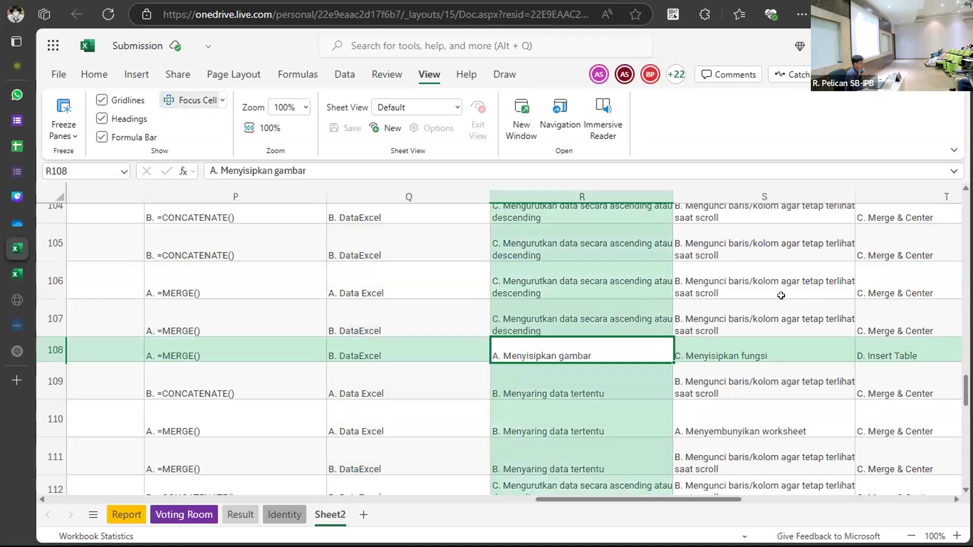
click(770, 320)
scroll(780, 304, up, 5)
scroll(780, 295, up, 5)
click(451, 292)
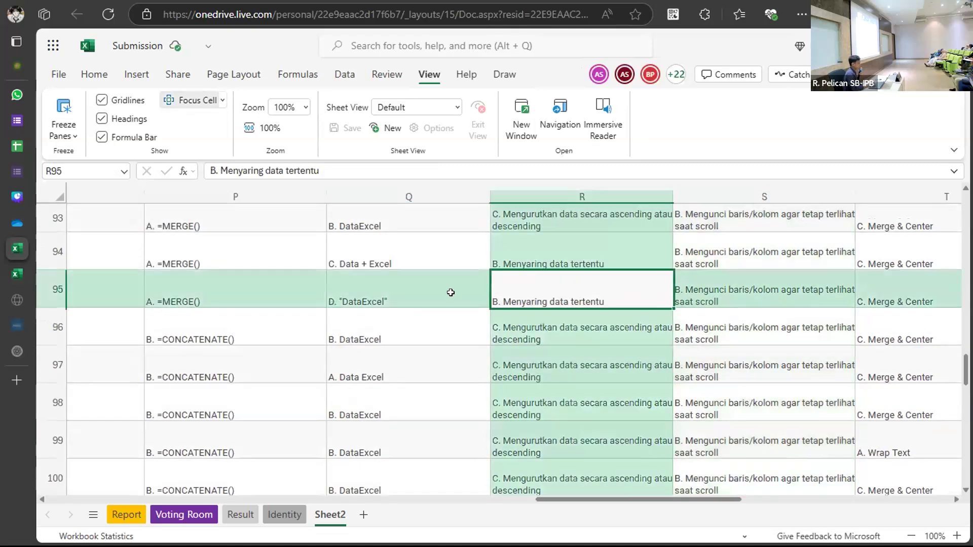
scroll(393, 284, up, 1)
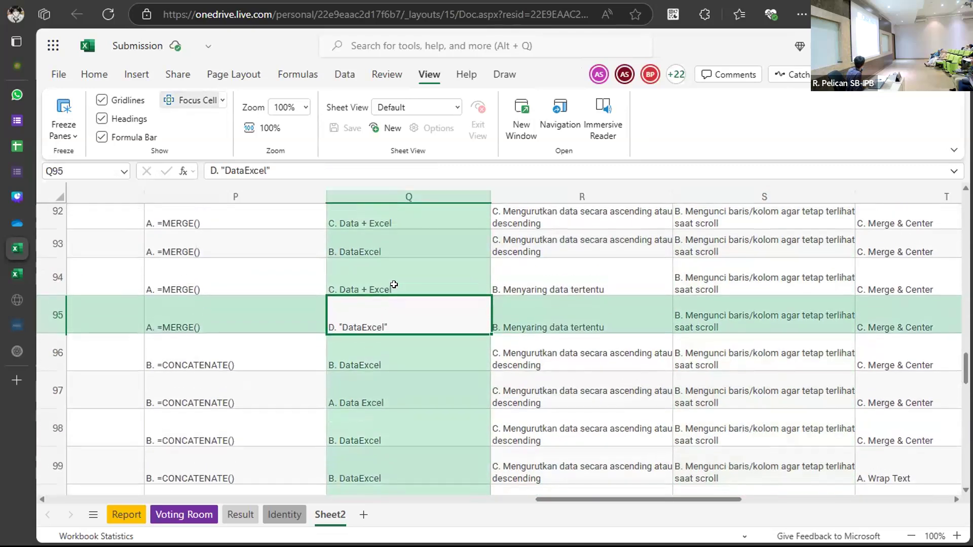
click(259, 265)
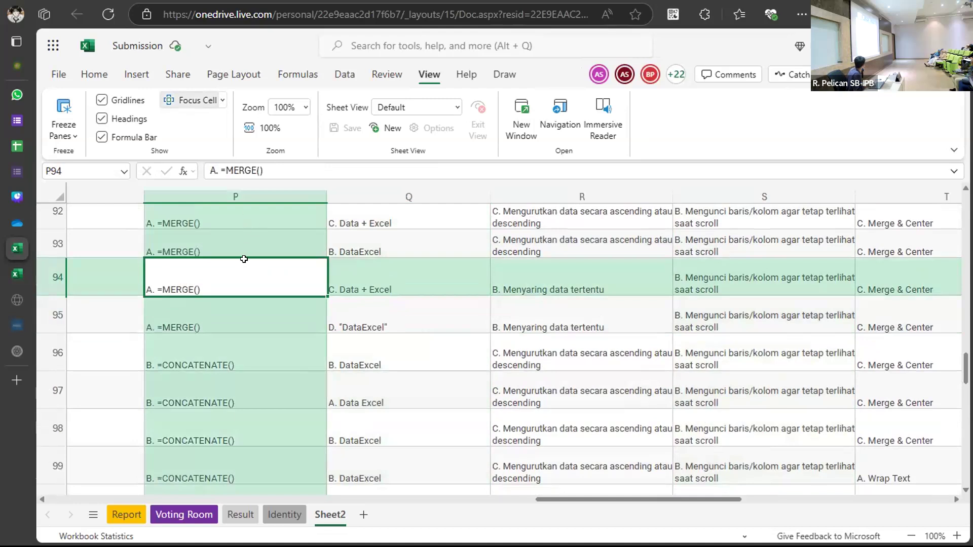
click(244, 237)
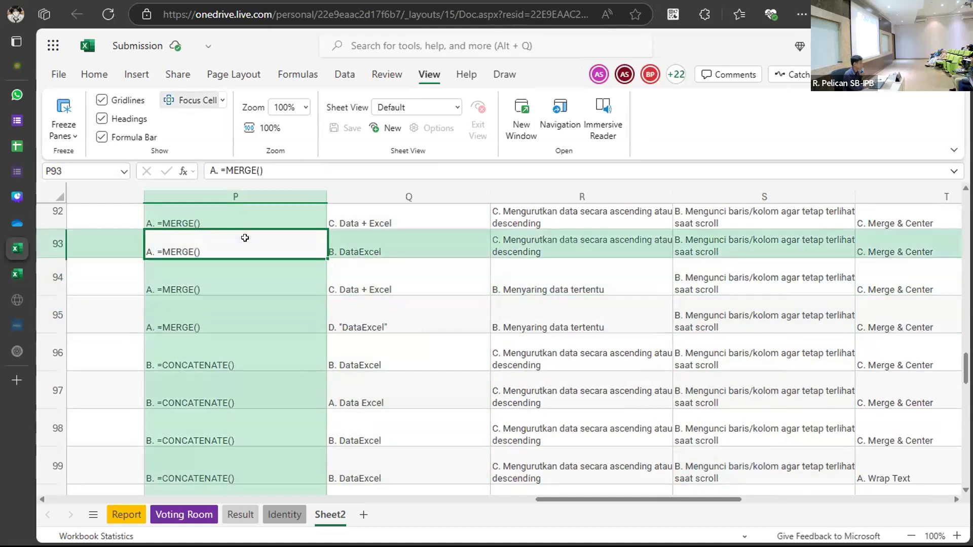
click(222, 100)
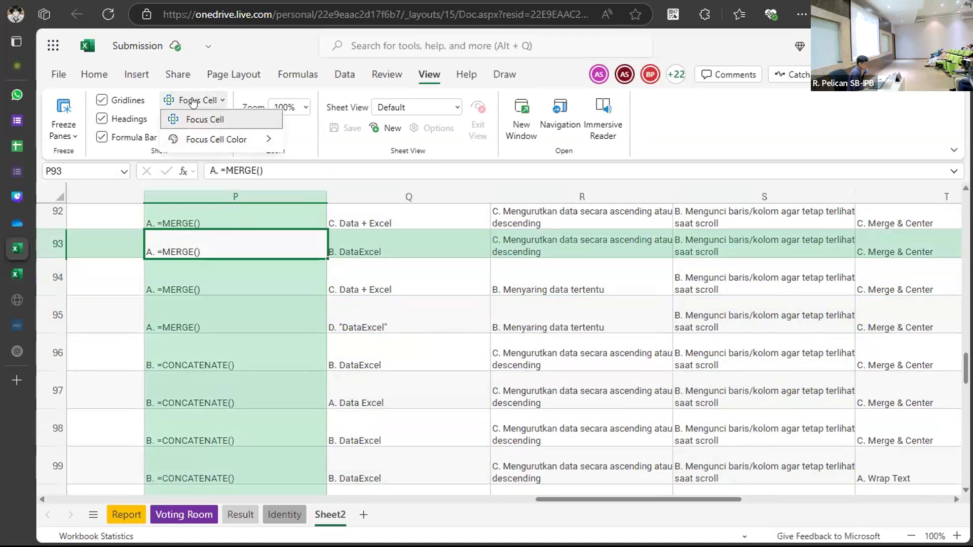
click(205, 118)
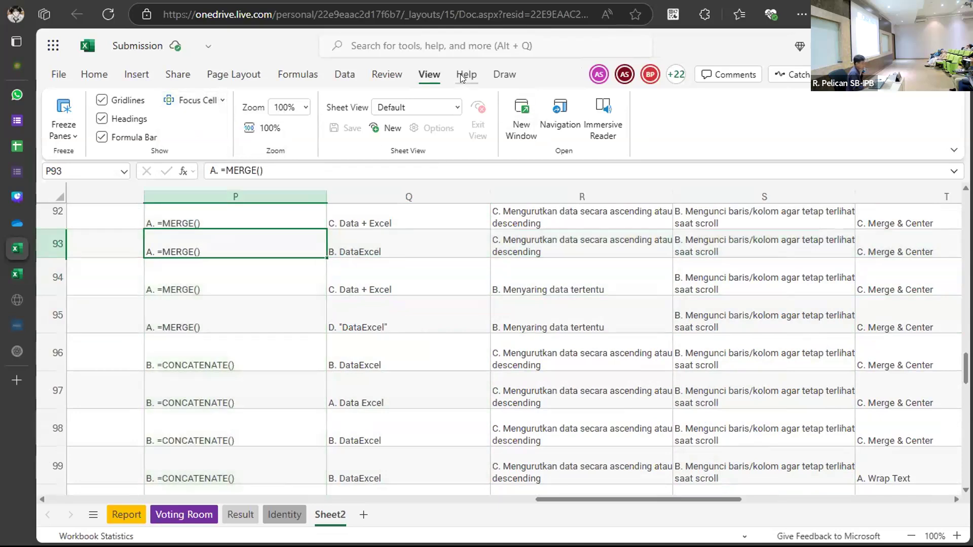
Switch the ribbon to the Help tab.
click(463, 78)
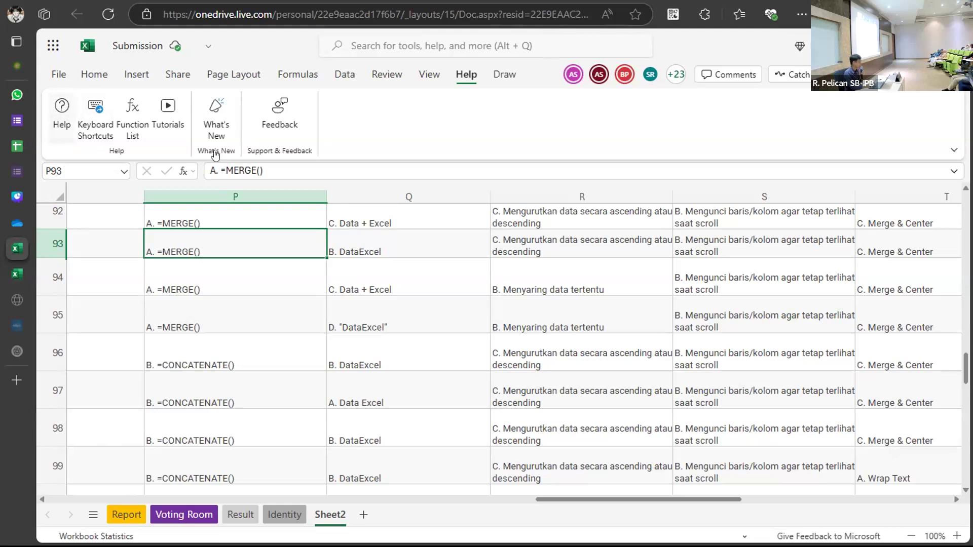
Search Help for 'sum' and open the 'Use the SUM function' article.
click(70, 145)
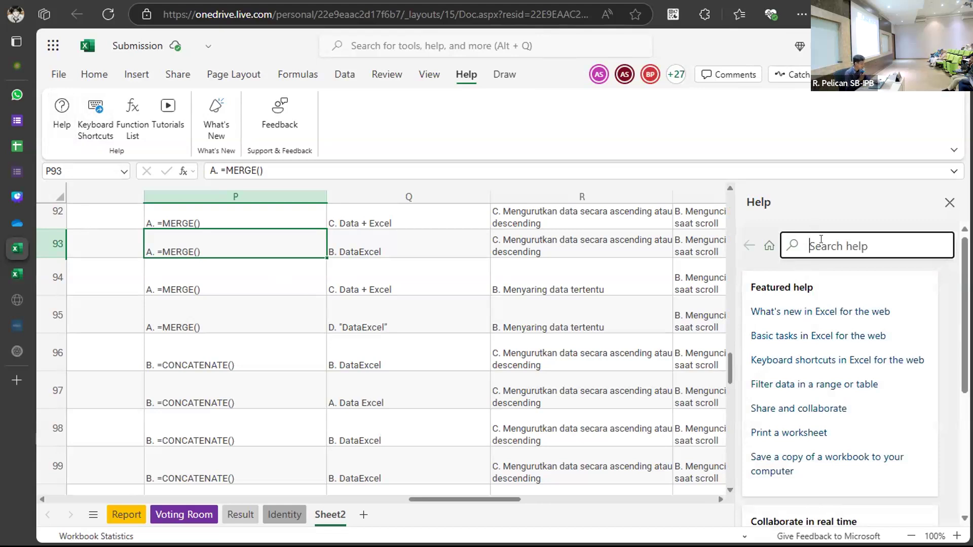
text(=sum)
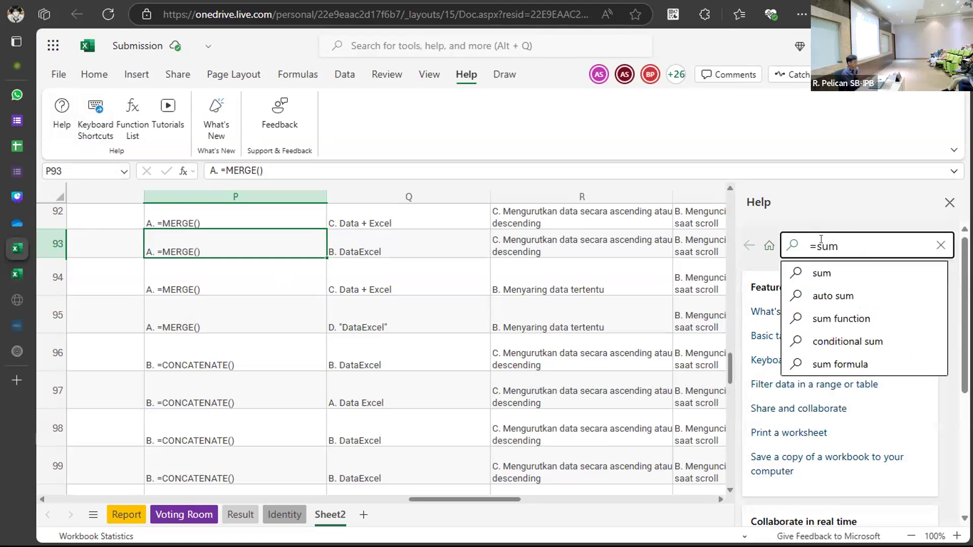
click(827, 273)
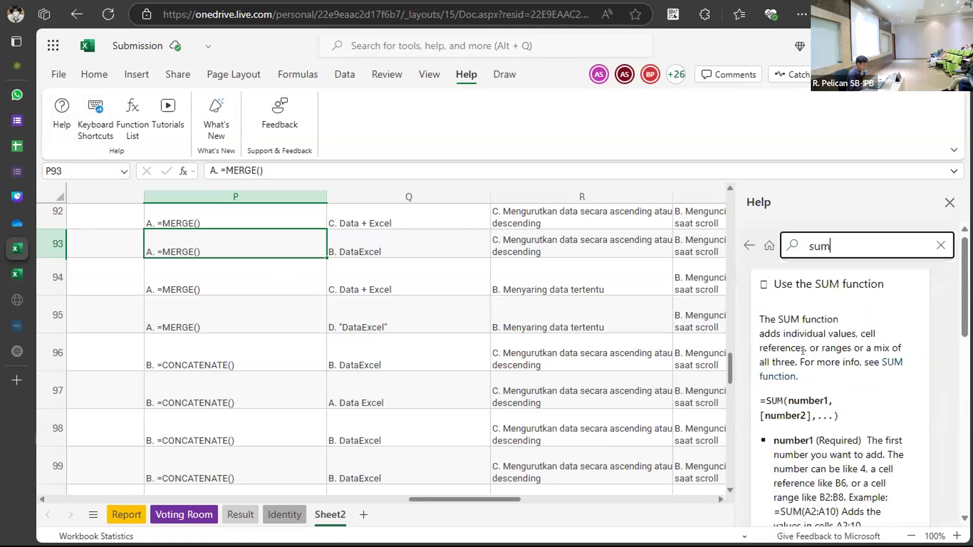
scroll(803, 357, down, 10)
click(803, 357)
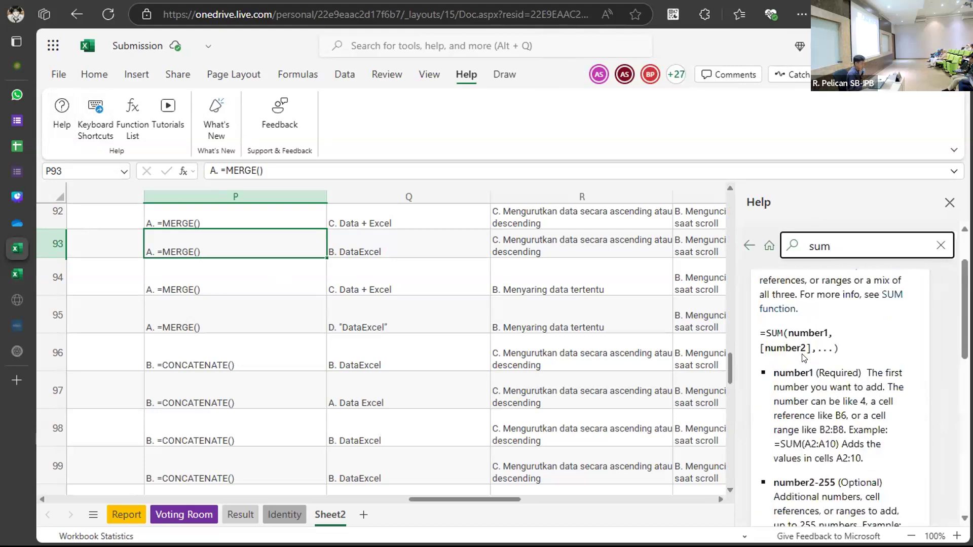
Read through the SUM article, then delete the 'sum' query from the Search help box.
scroll(815, 378, down, 1)
scroll(816, 381, up, 1)
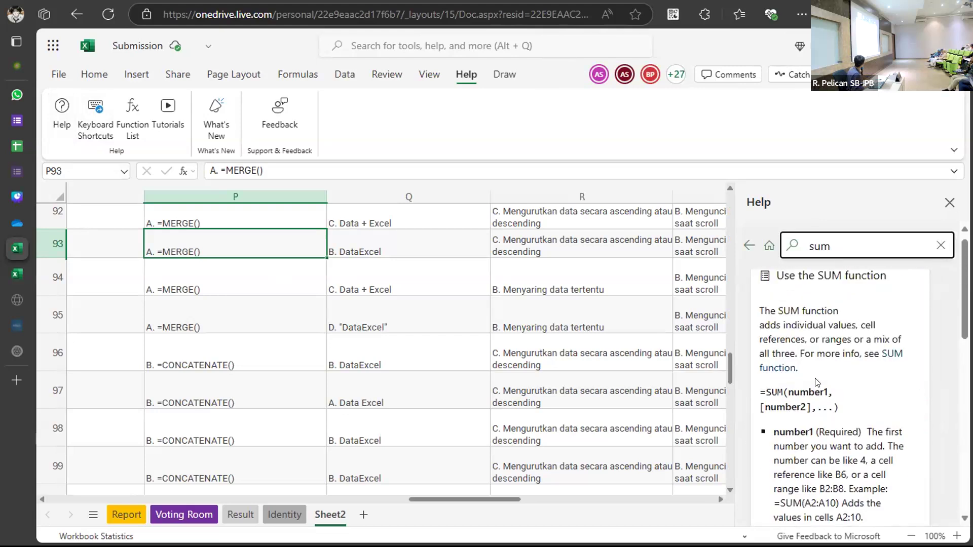
scroll(815, 381, down, 3)
scroll(816, 381, up, 2)
scroll(816, 381, up, 2)
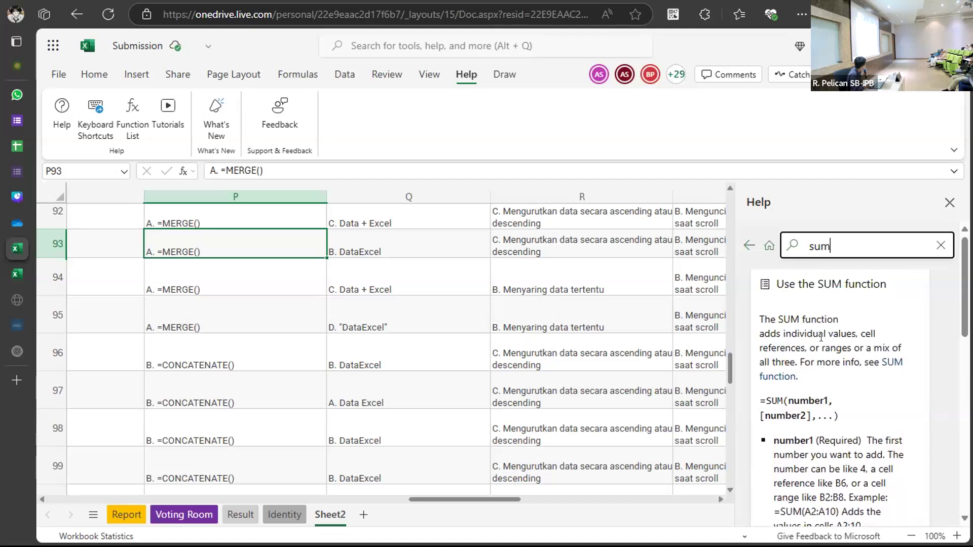
scroll(821, 337, down, 1)
key(ctrl+a)
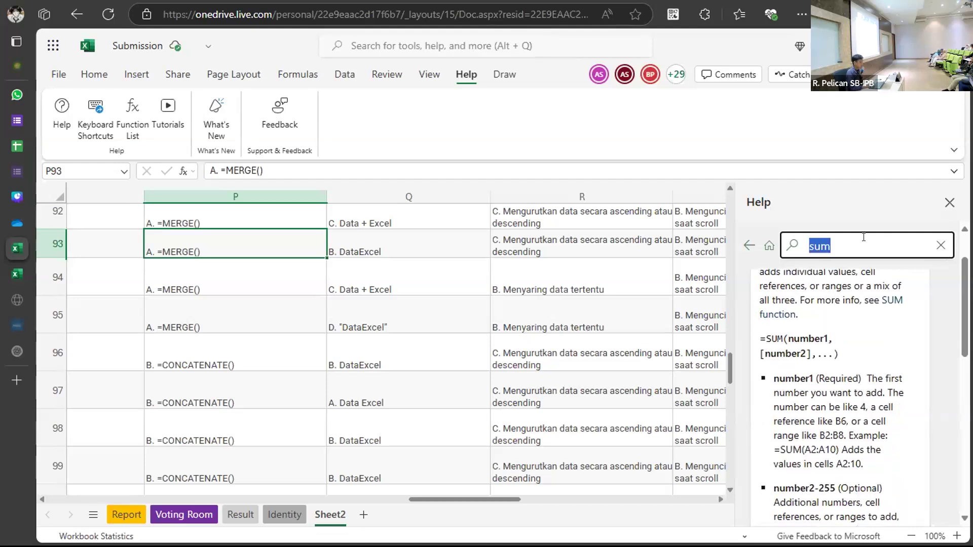
key(BackSpace)
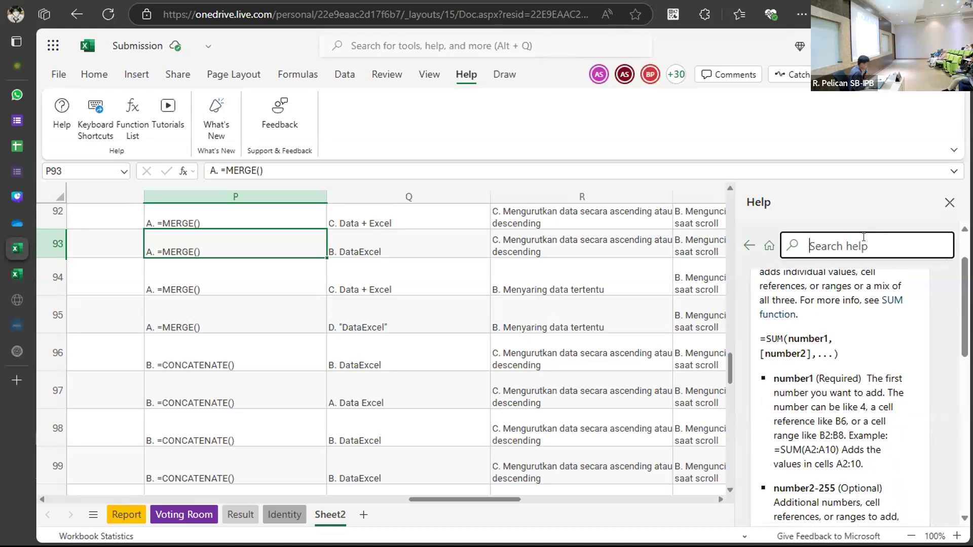
Search Help for 'make word capitalize'.
text(makew)
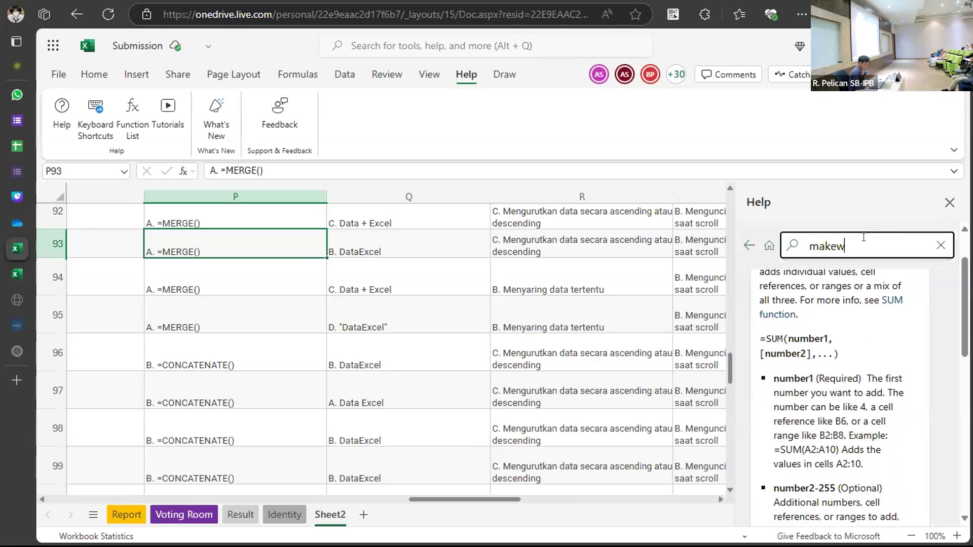
key(BackSpace)
text( word capitalize)
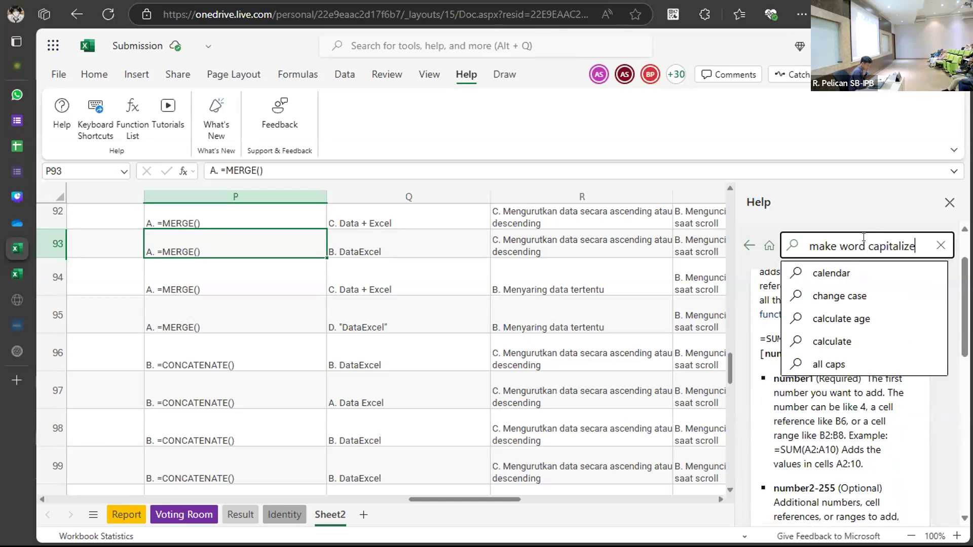
key(Return)
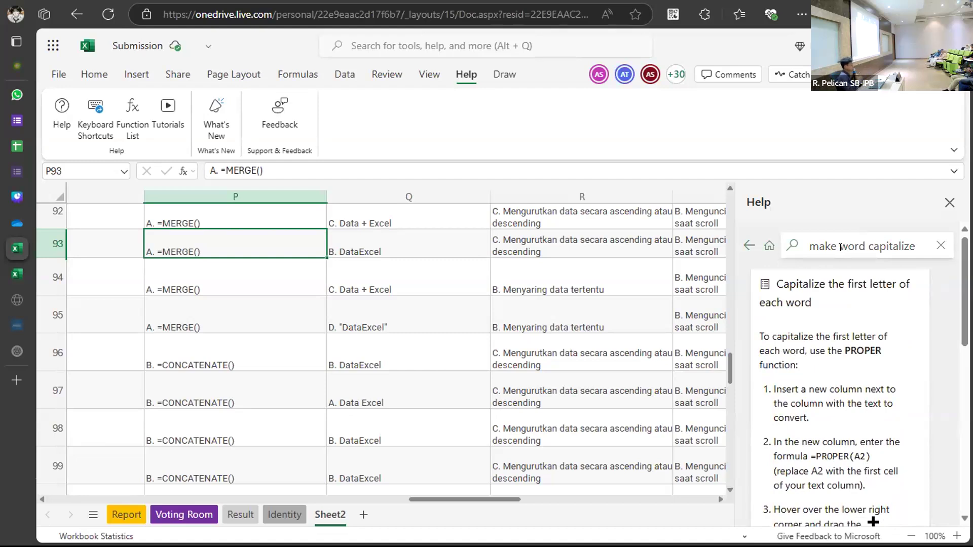
click(557, 250)
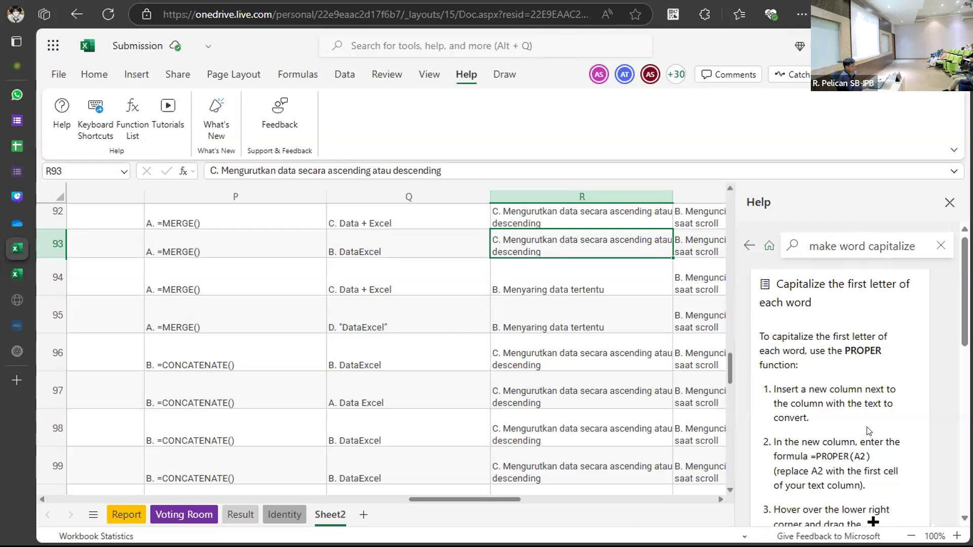
Read the PROPER function help article, then close the Help pane.
scroll(867, 430, down, 10)
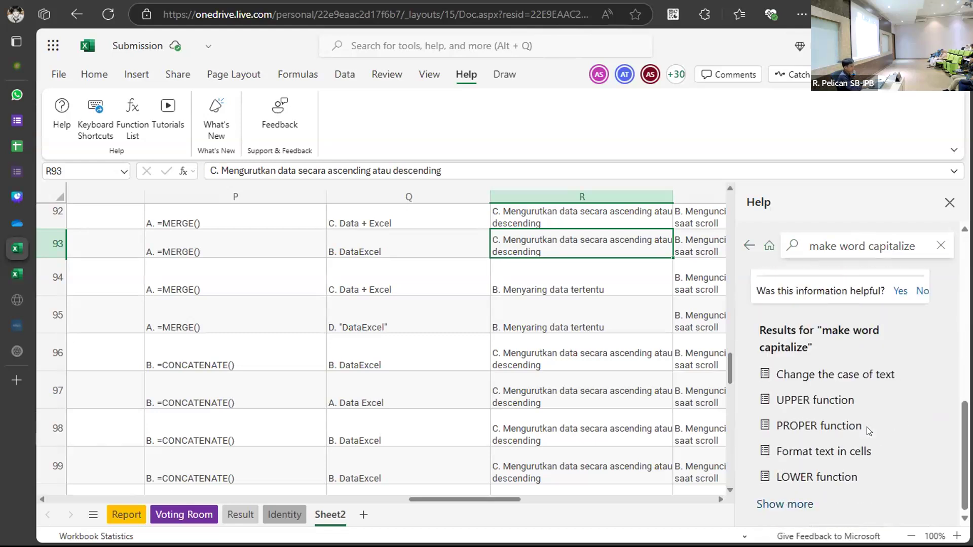
click(866, 426)
scroll(868, 430, down, 1)
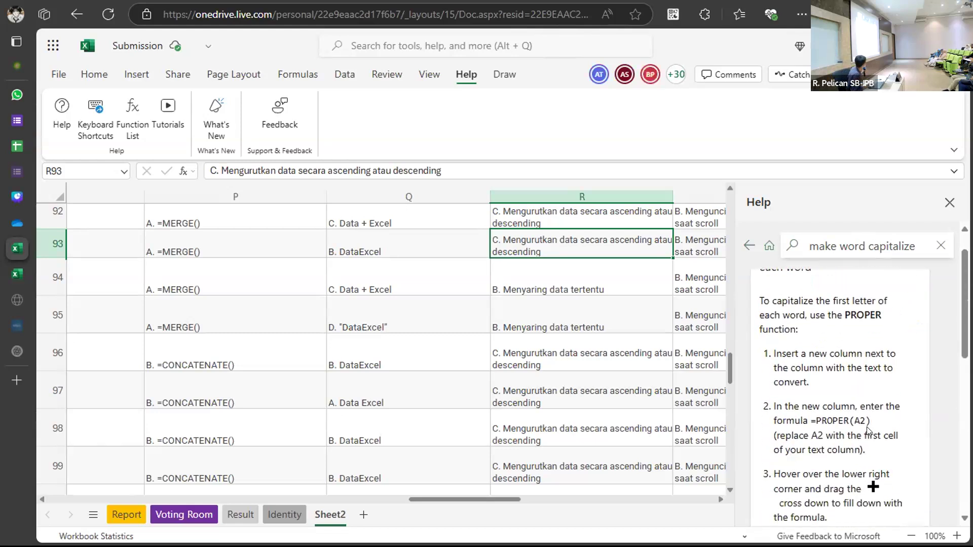
scroll(867, 430, down, 2)
scroll(865, 427, up, 3)
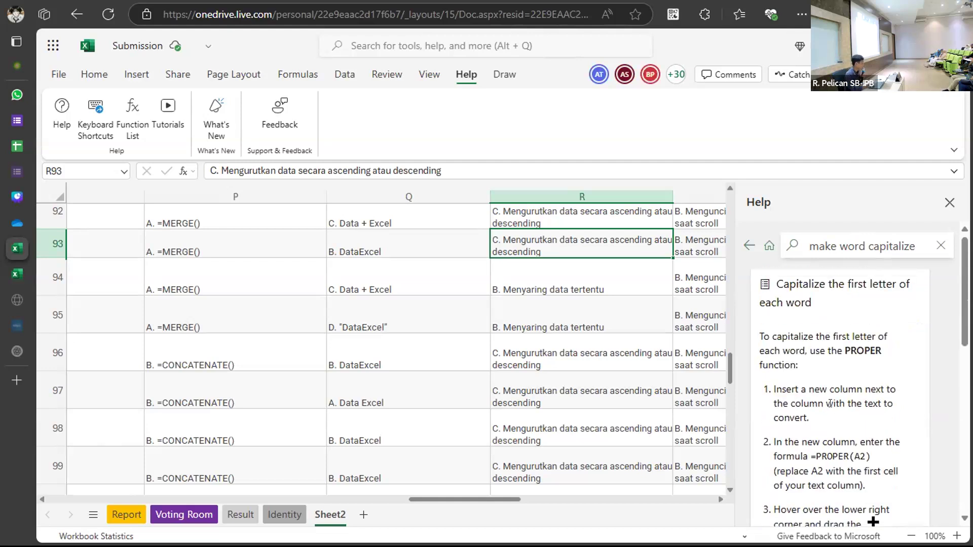
scroll(830, 404, down, 1)
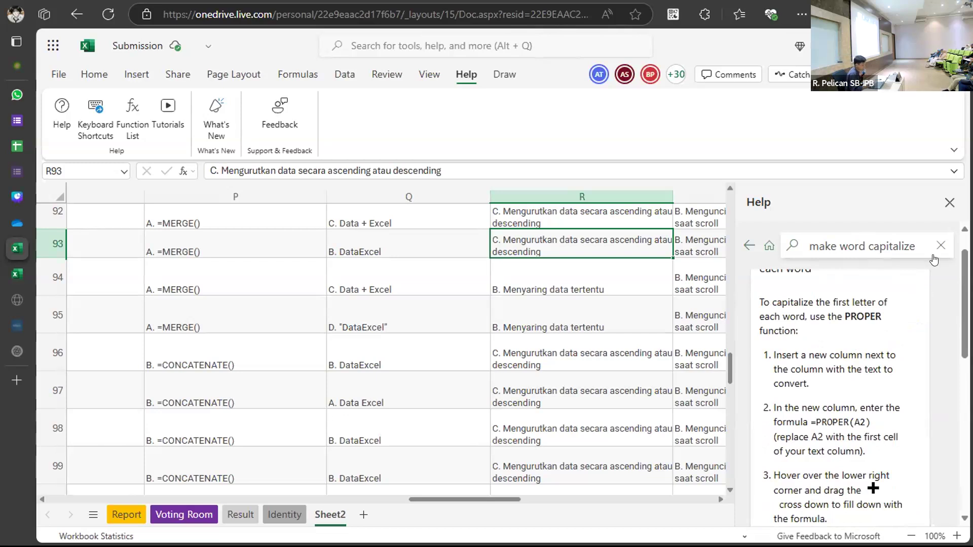
click(949, 202)
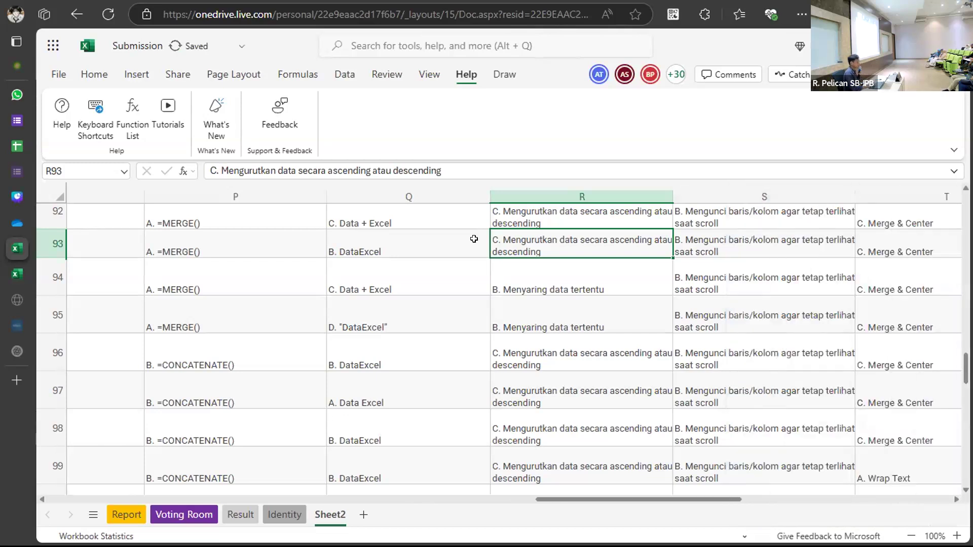
click(495, 75)
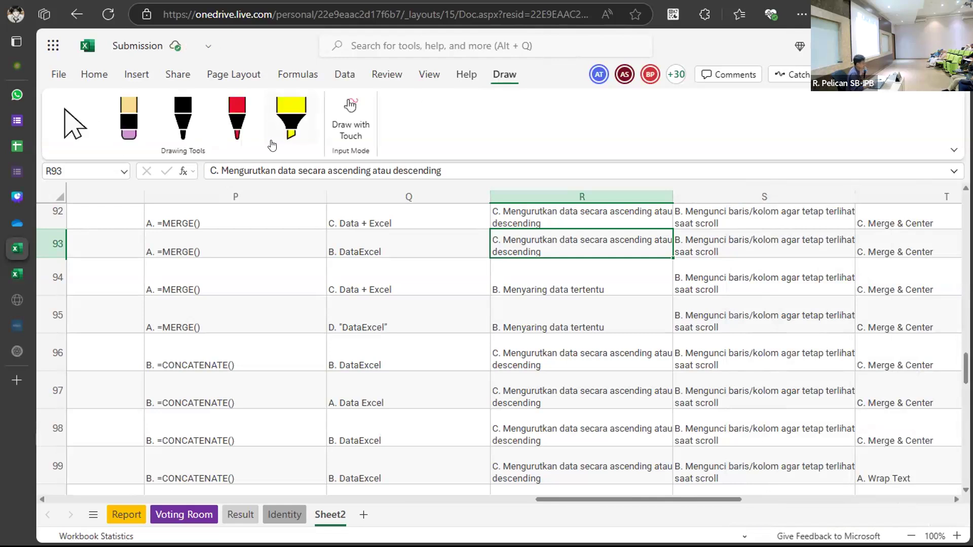
click(231, 123)
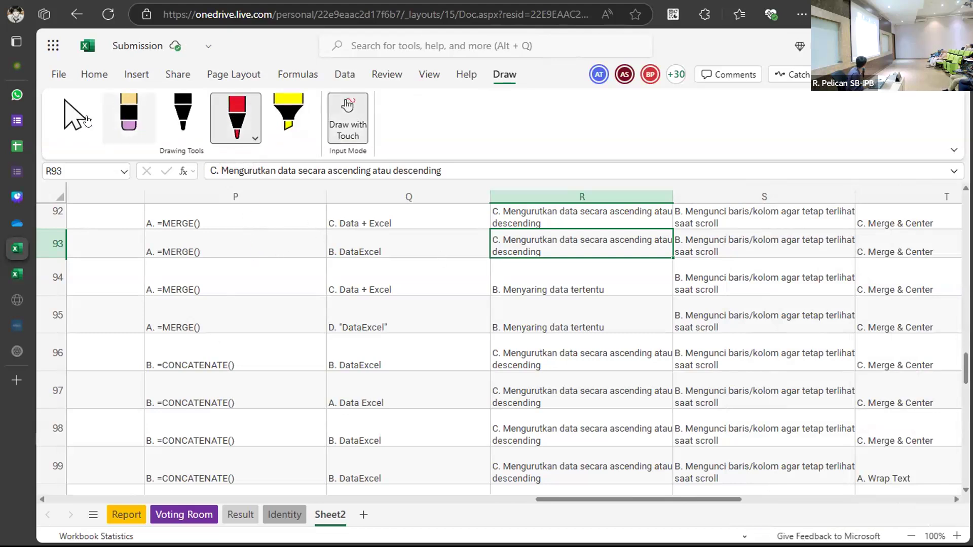
click(65, 125)
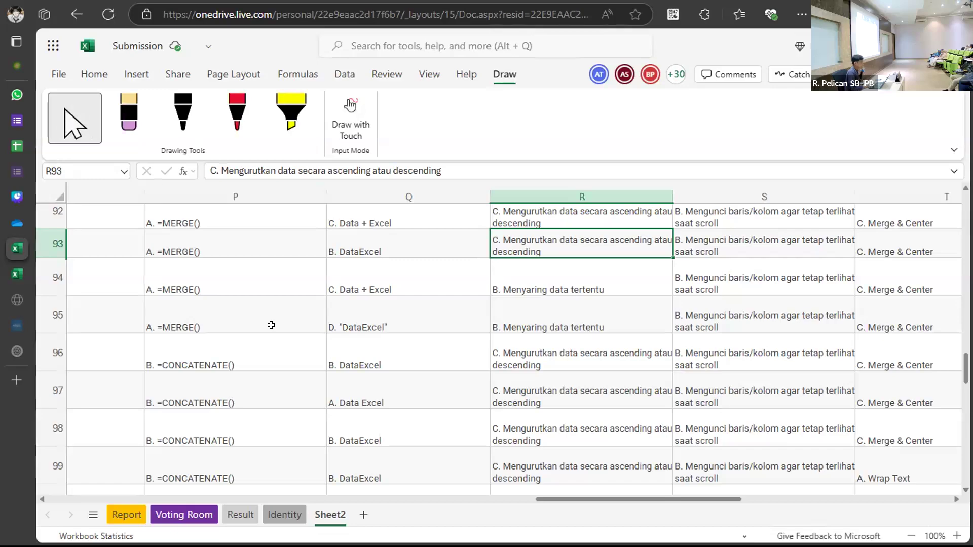
scroll(271, 323, up, 15)
scroll(272, 325, up, 14)
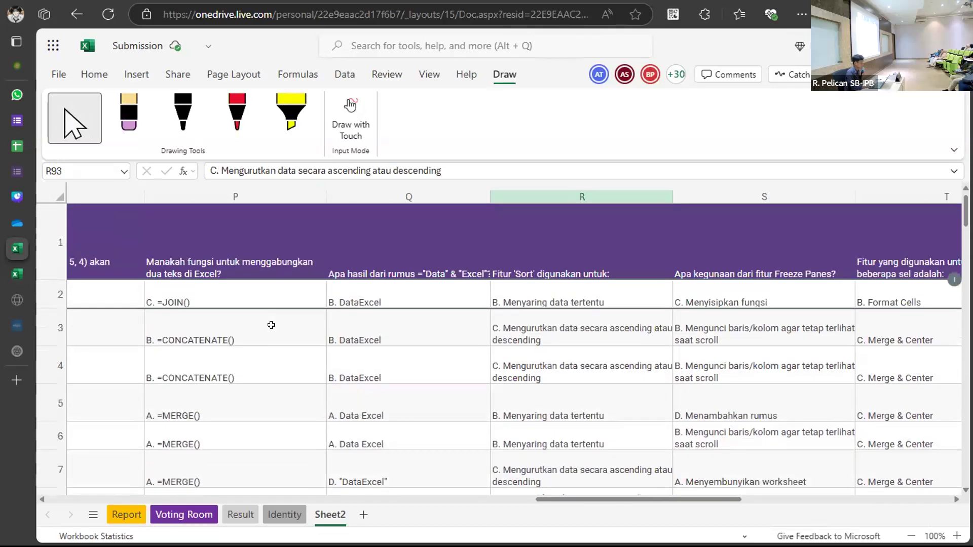
scroll(271, 324, left, 5)
scroll(271, 324, left, 6)
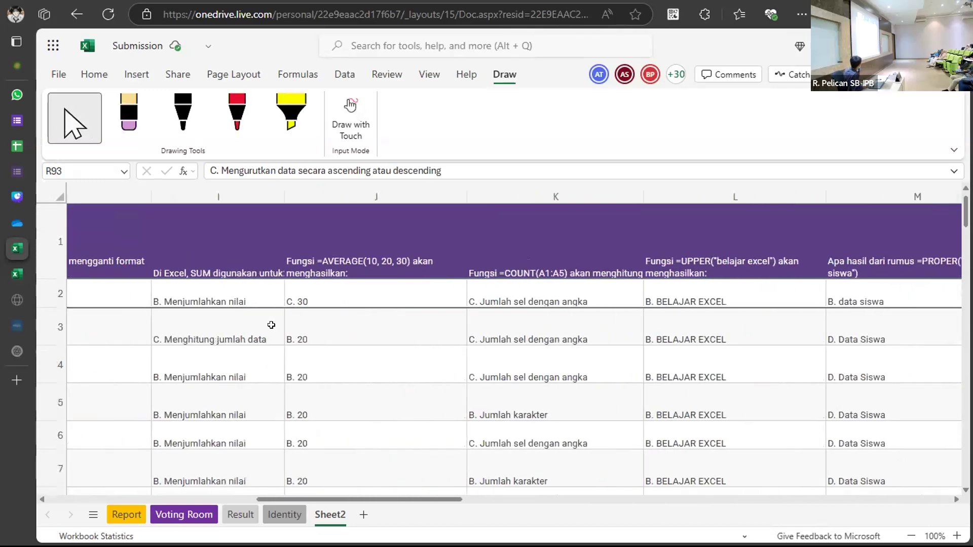
scroll(271, 325, left, 4)
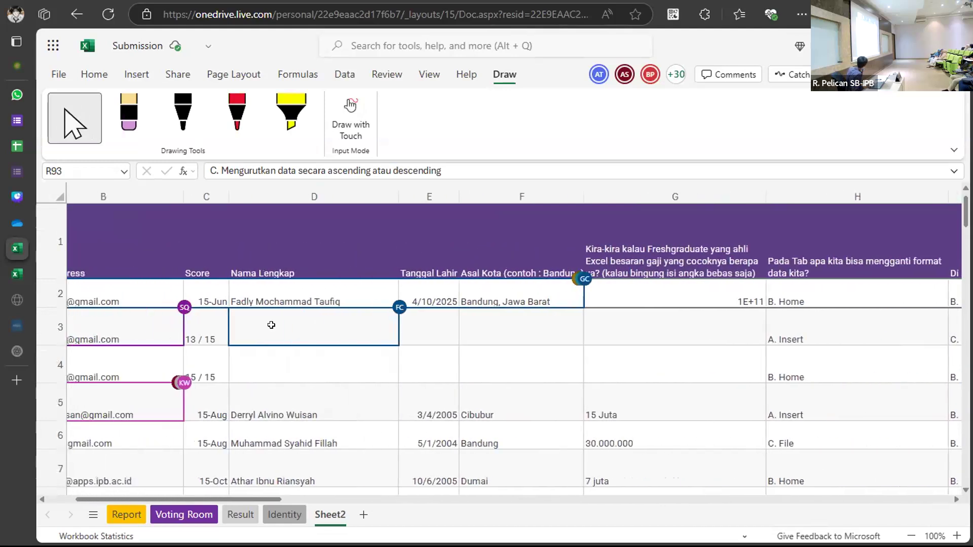
scroll(271, 325, down, 3)
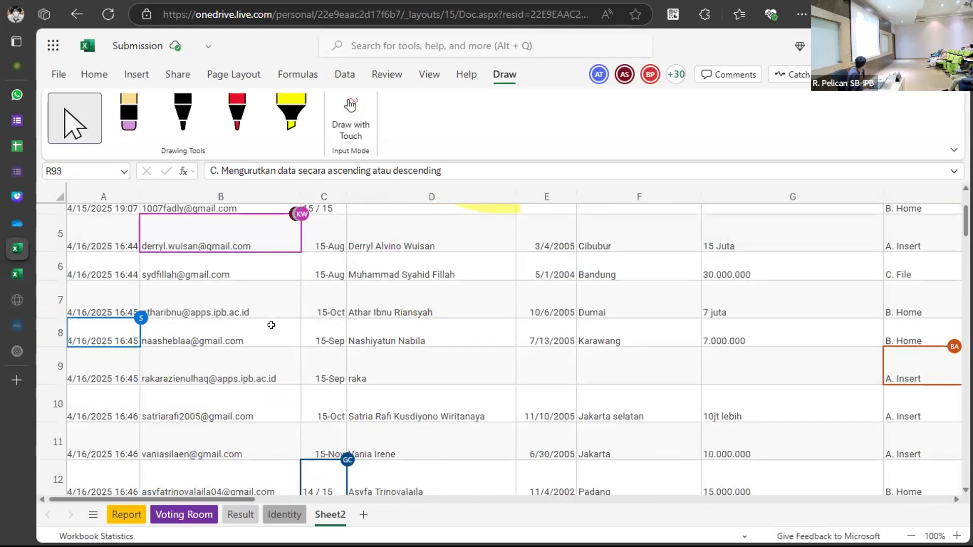
scroll(269, 321, up, 3)
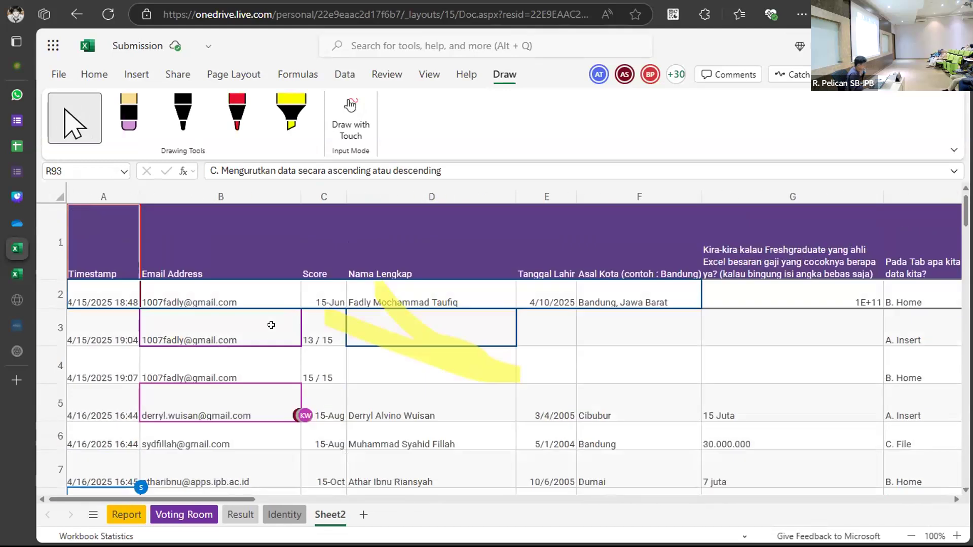
click(121, 237)
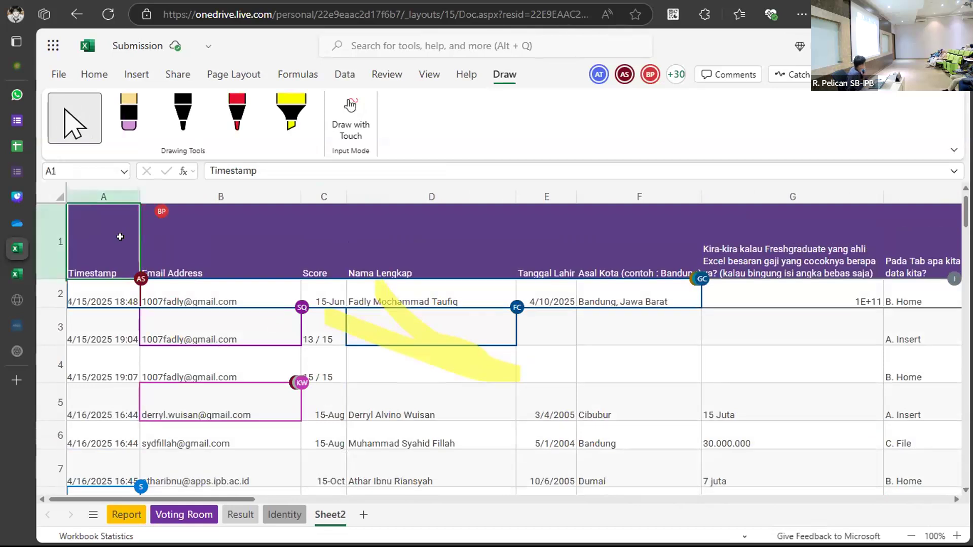
scroll(121, 237, right, 8)
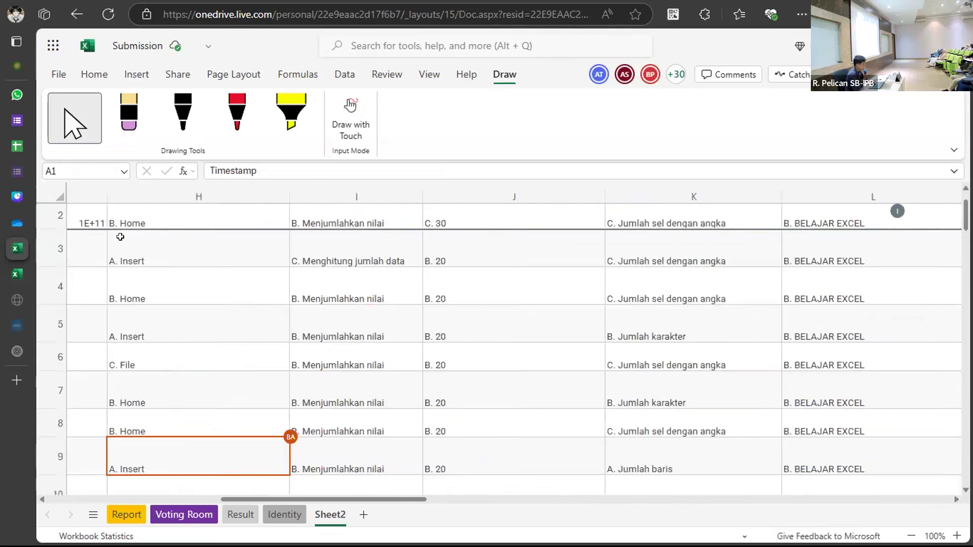
scroll(120, 237, left, 8)
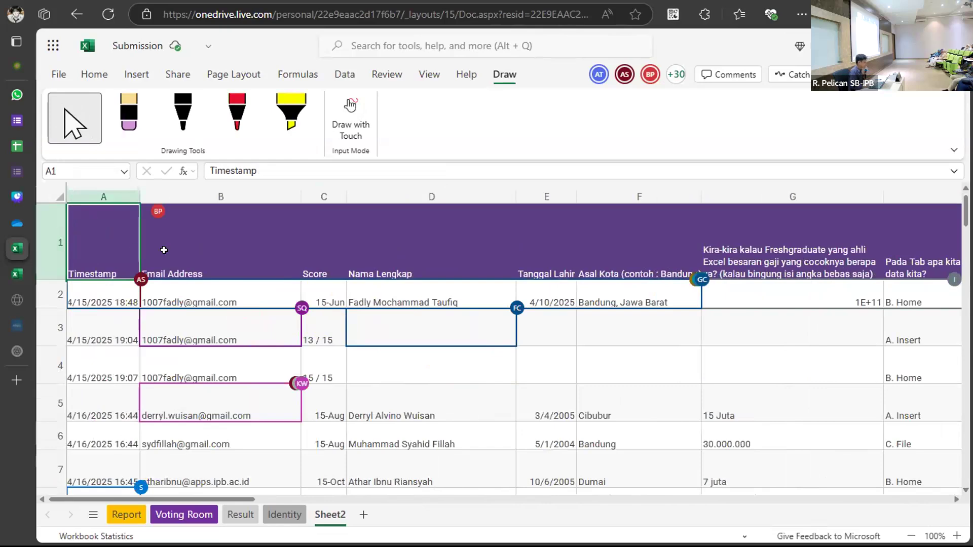
scroll(372, 273, right, 6)
scroll(372, 273, right, 12)
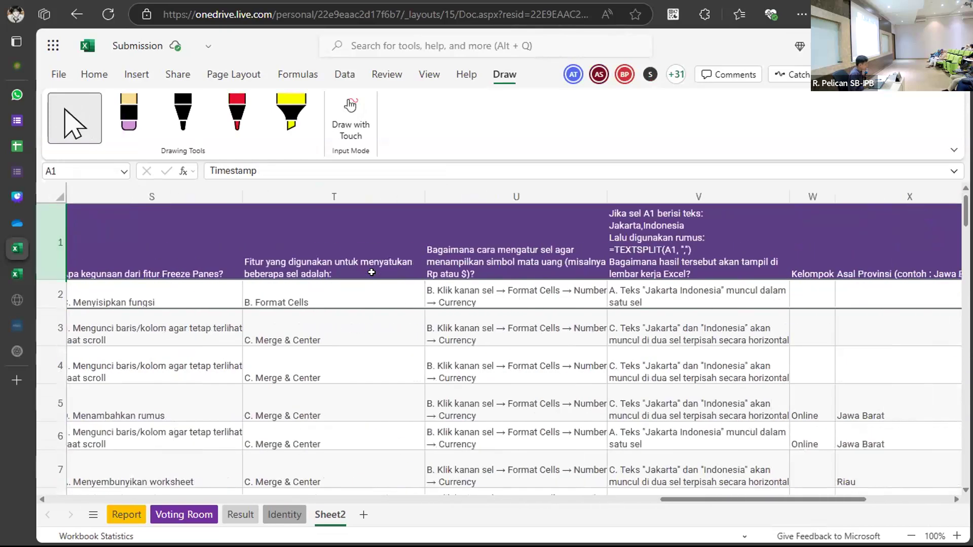
scroll(372, 272, right, 3)
scroll(371, 272, left, 5)
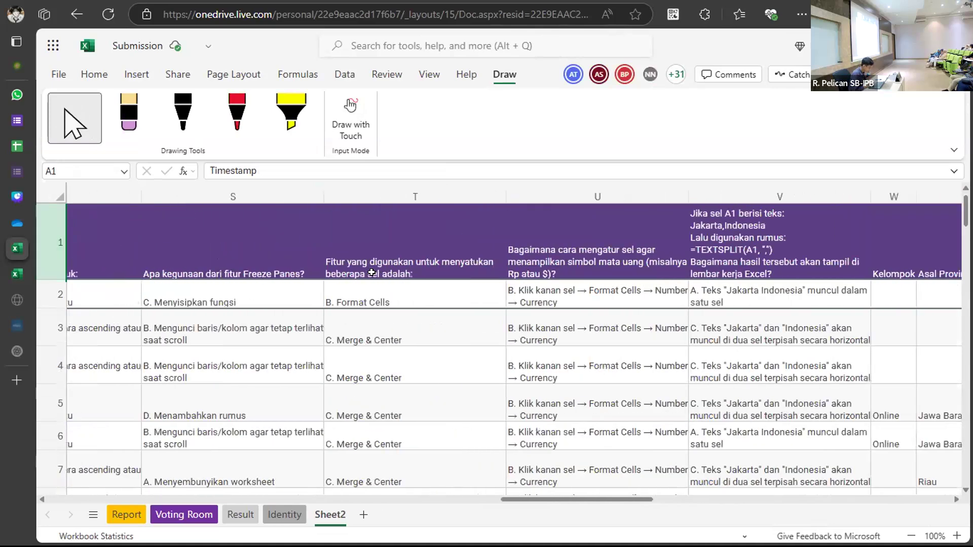
scroll(372, 273, left, 15)
scroll(372, 272, right, 3)
scroll(357, 283, left, 2)
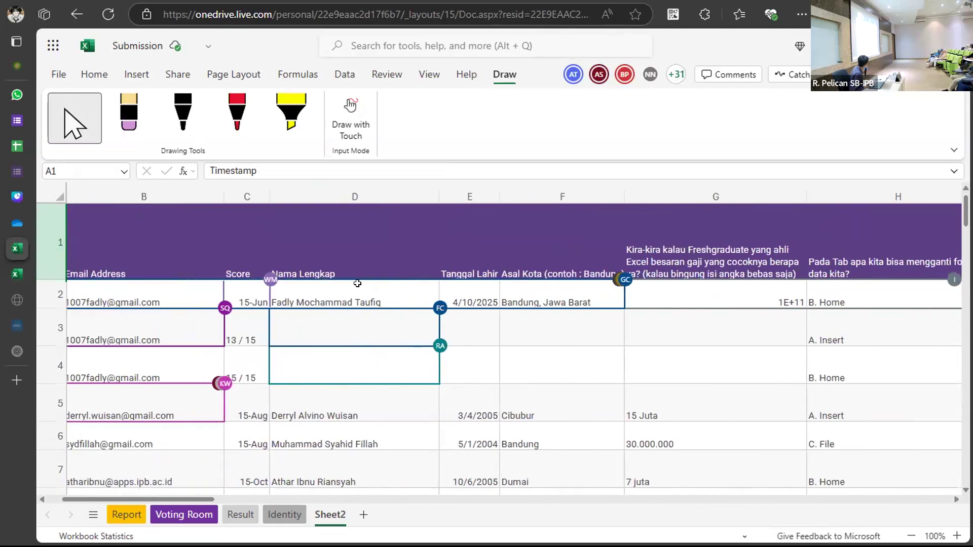
click(361, 234)
click(555, 257)
scroll(556, 257, right, 4)
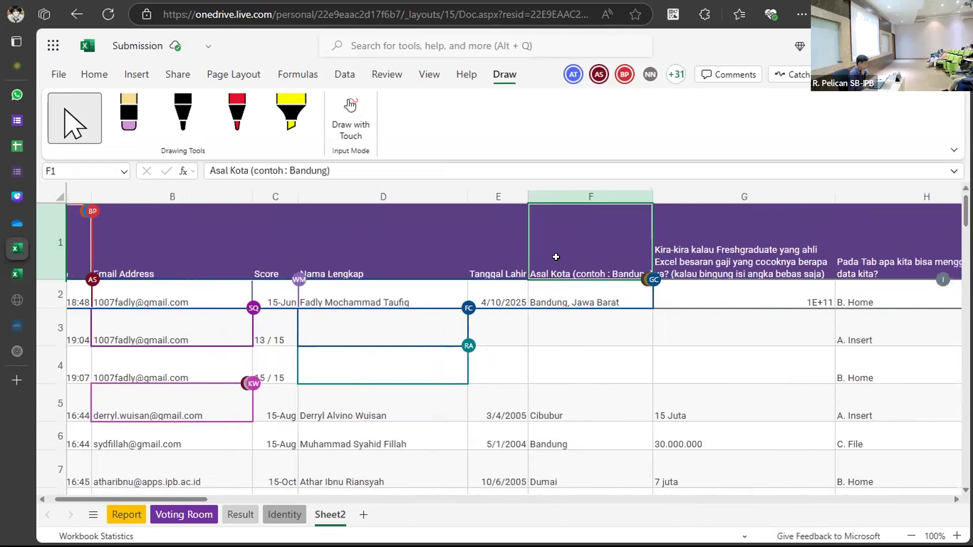
scroll(89, 260, left, 4)
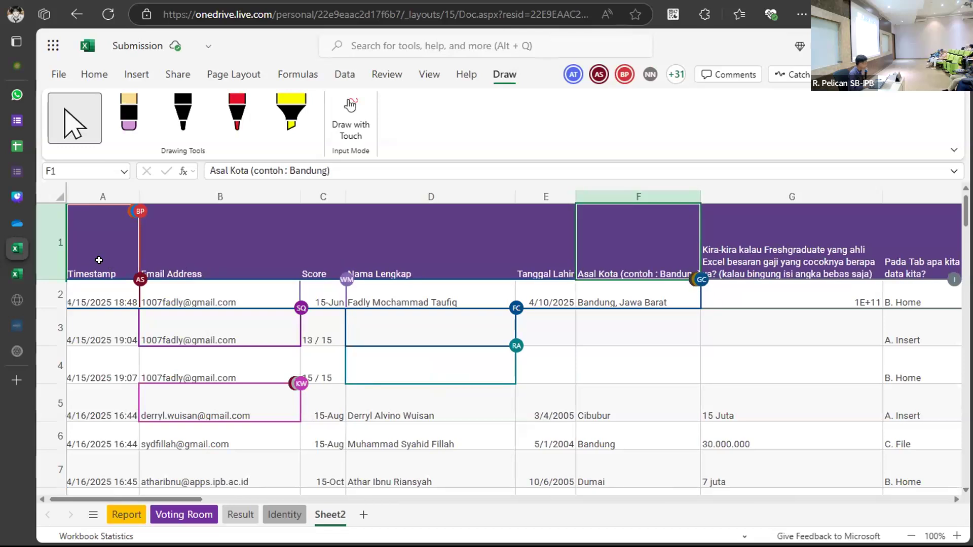
scroll(336, 272, right, 2)
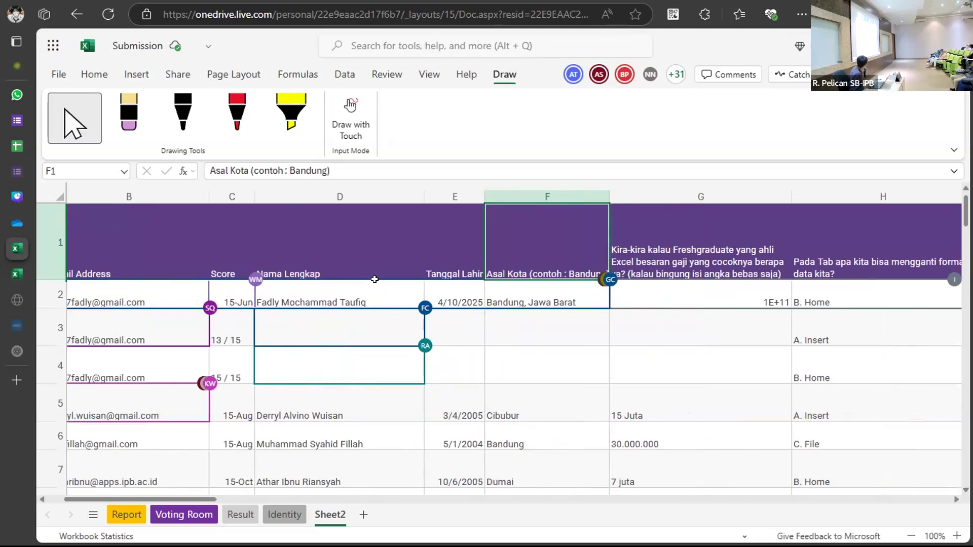
scroll(375, 279, right, 6)
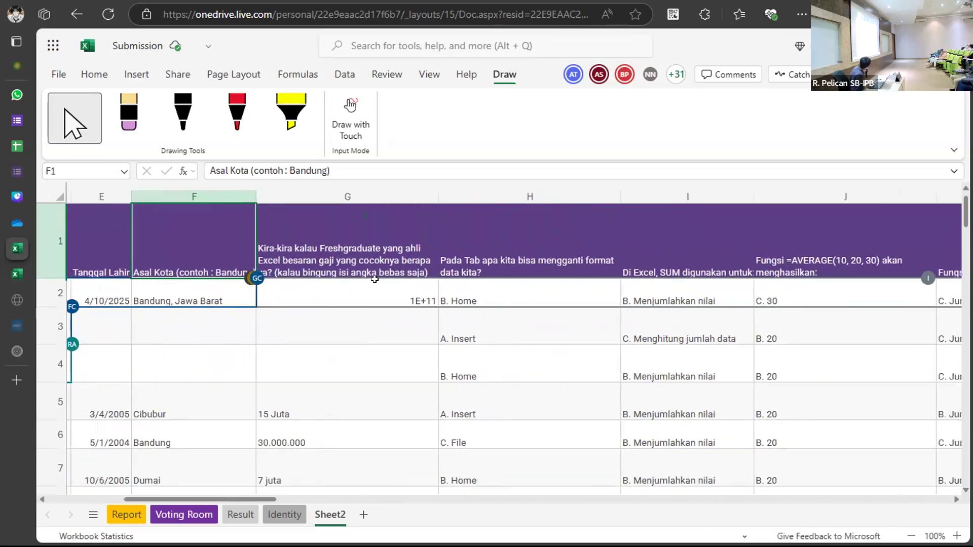
scroll(375, 279, right, 1)
click(281, 238)
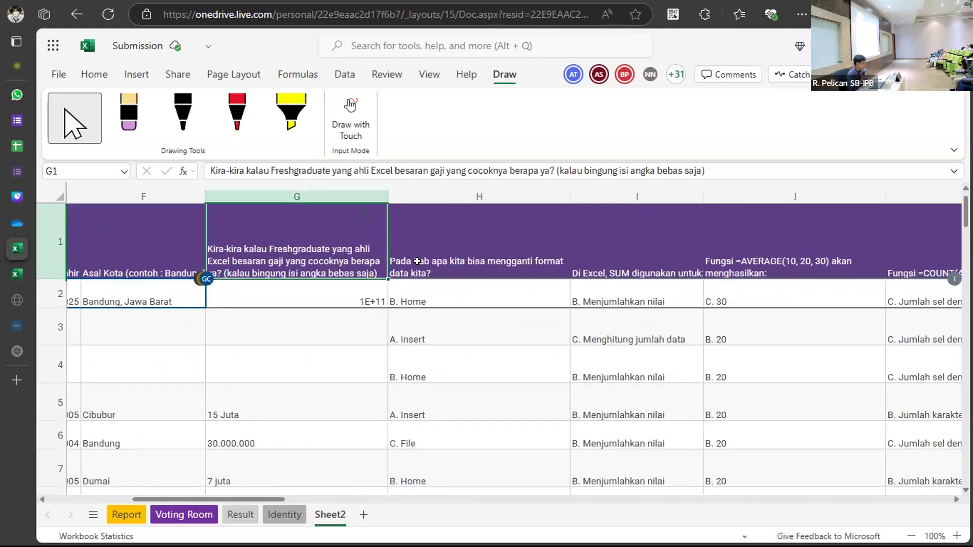
click(508, 261)
scroll(509, 260, right, 2)
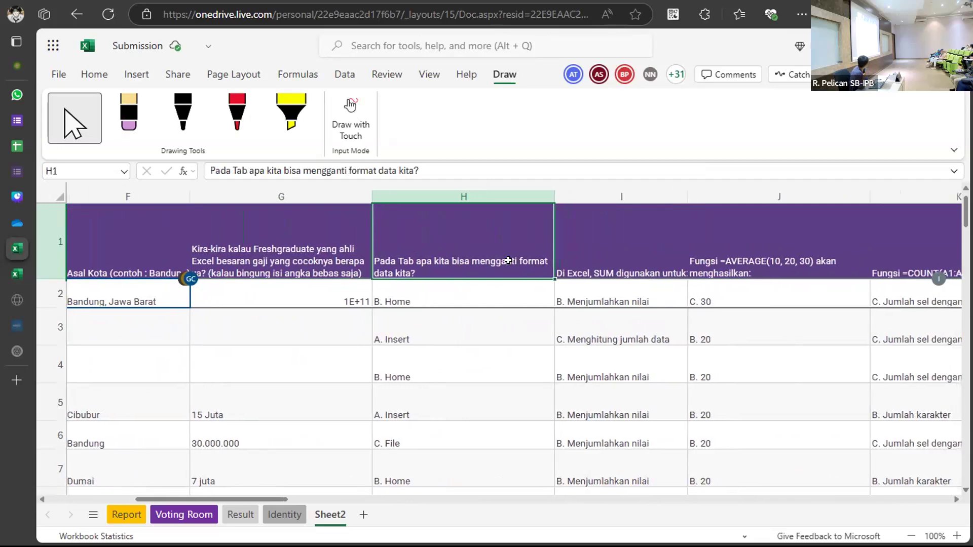
scroll(509, 260, right, 20)
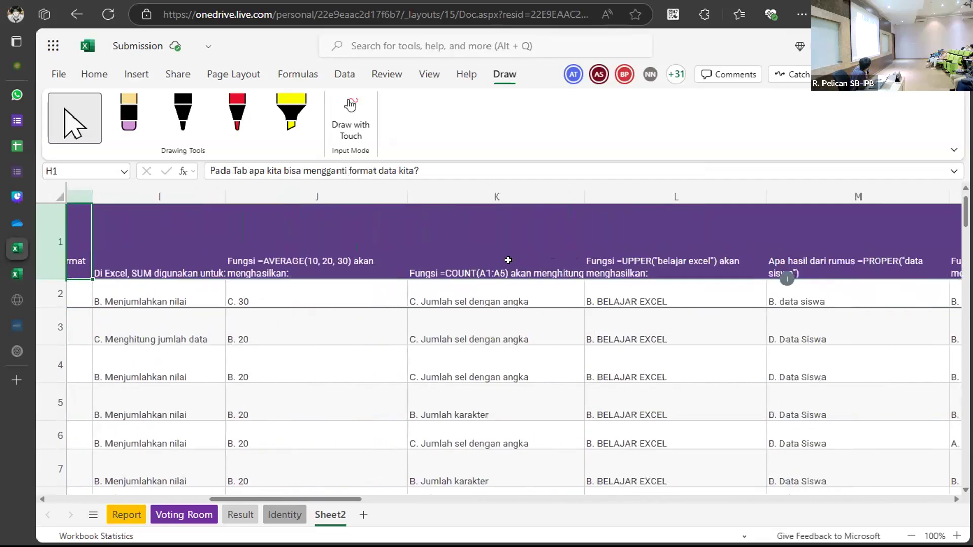
scroll(508, 261, right, 20)
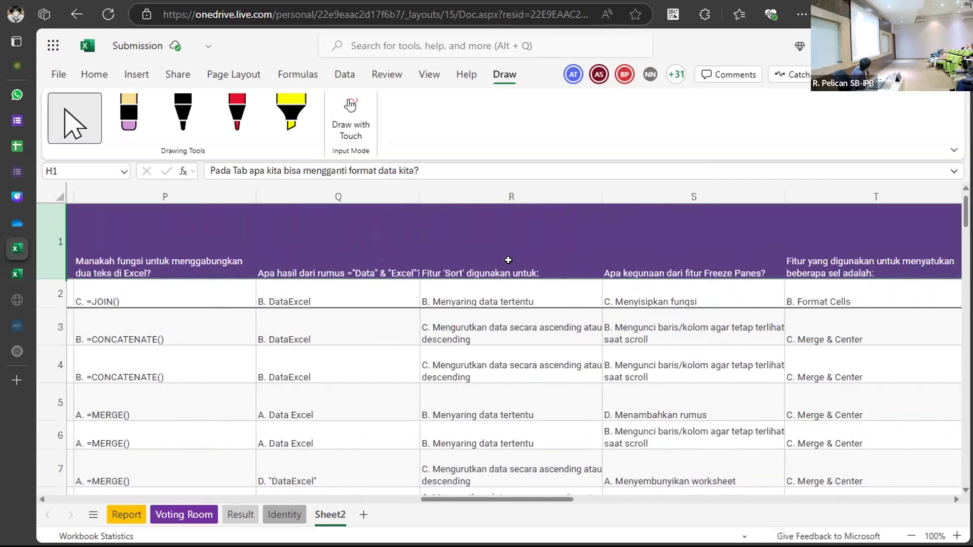
scroll(508, 261, right, 3)
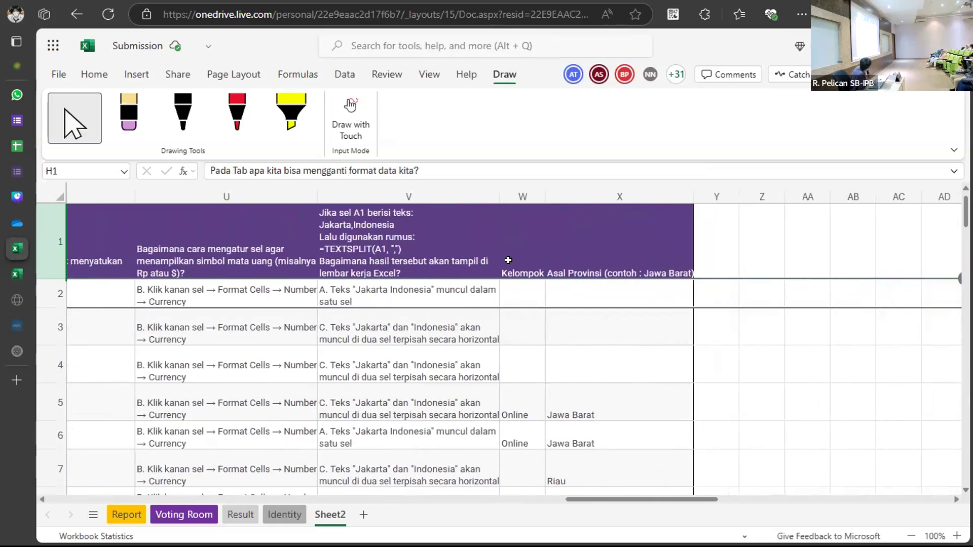
scroll(508, 260, left, 8)
scroll(509, 260, left, 20)
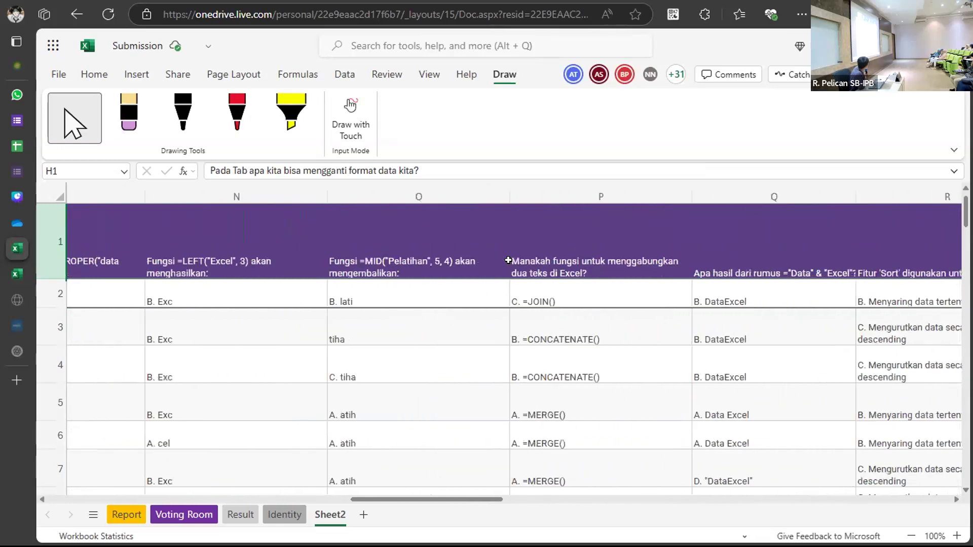
scroll(508, 260, left, 15)
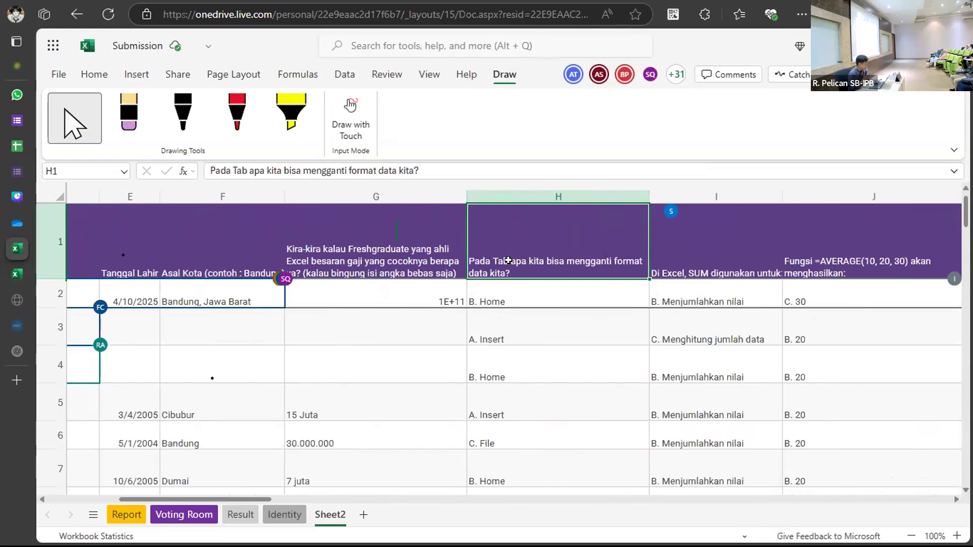
Relabel the G1 and H1 question headers as Q1 and Q2, then select G1:H1.
text(Q1)
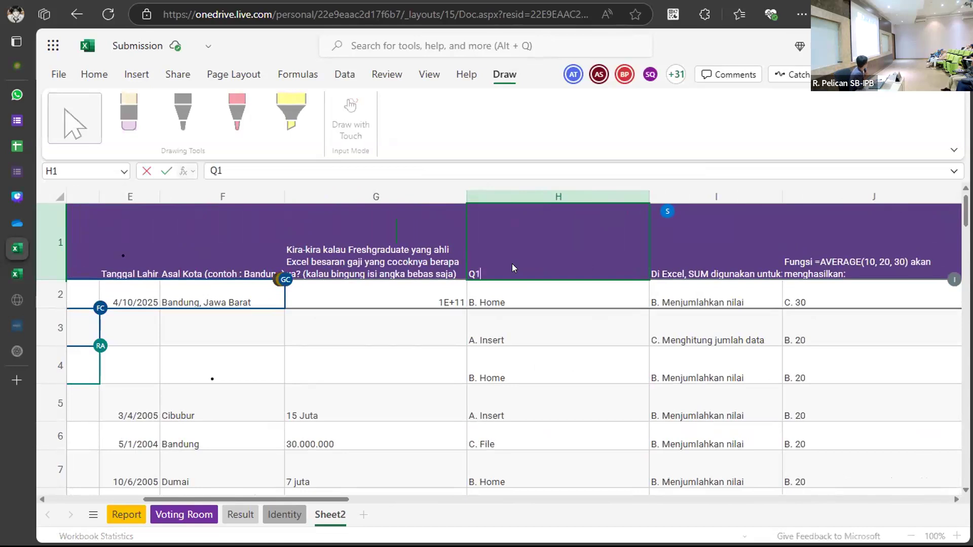
click(771, 223)
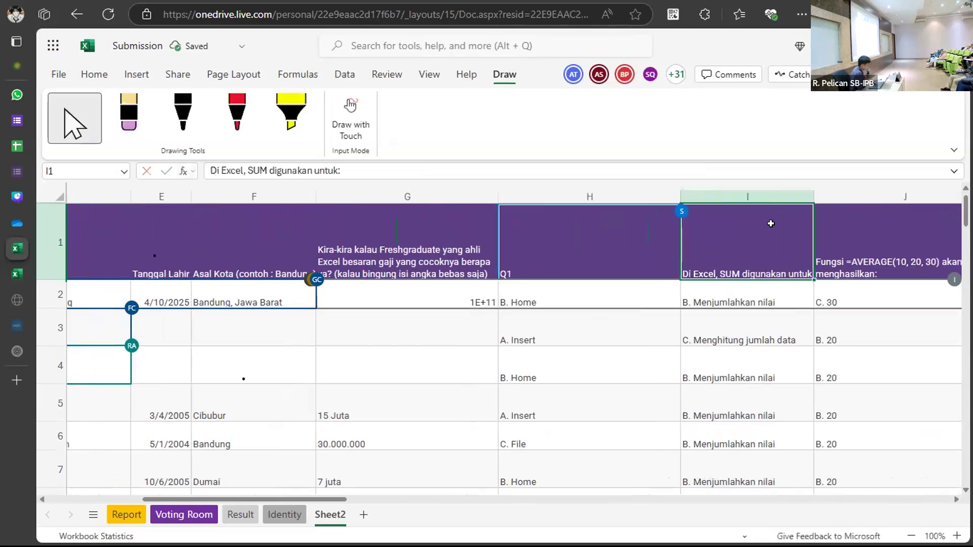
click(444, 234)
text(Q1)
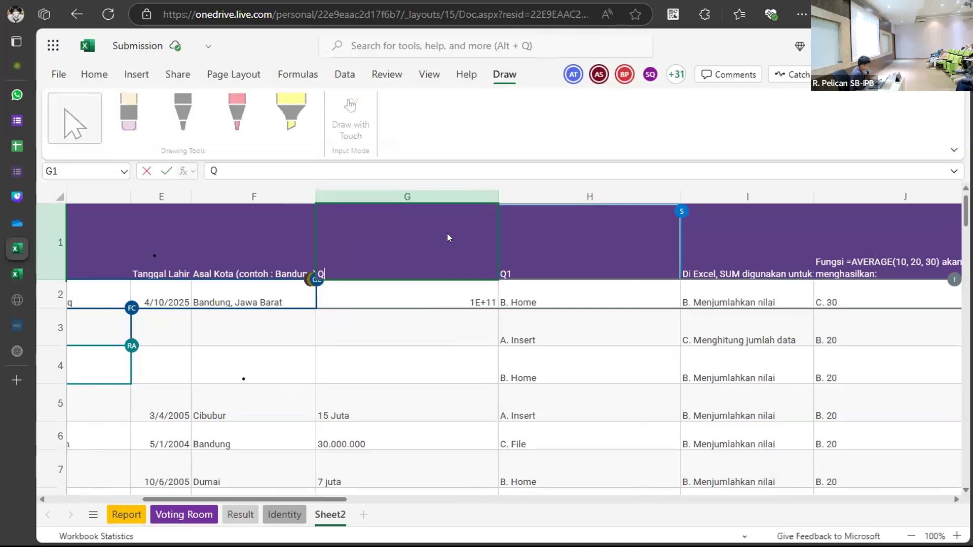
click(554, 265)
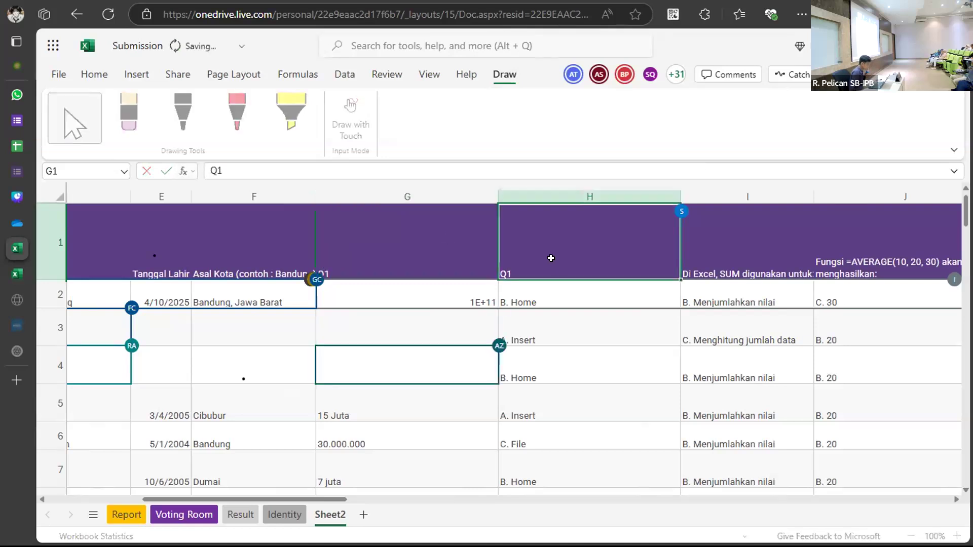
key(BackSpace)
text(Q2)
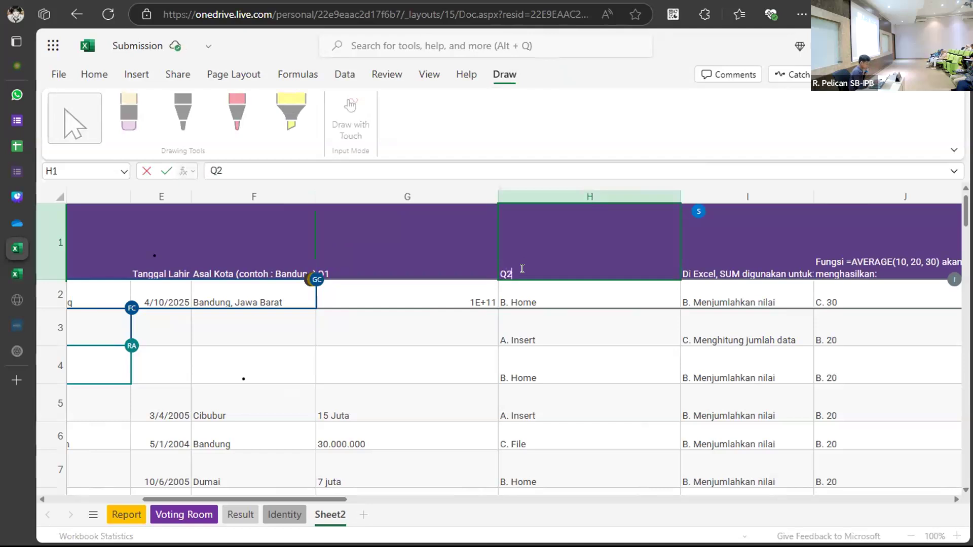
click(724, 256)
drag(458, 256, 819, 257)
Scroll Sheet2 back left across the row 1 question headers.
scroll(712, 301, left, 9)
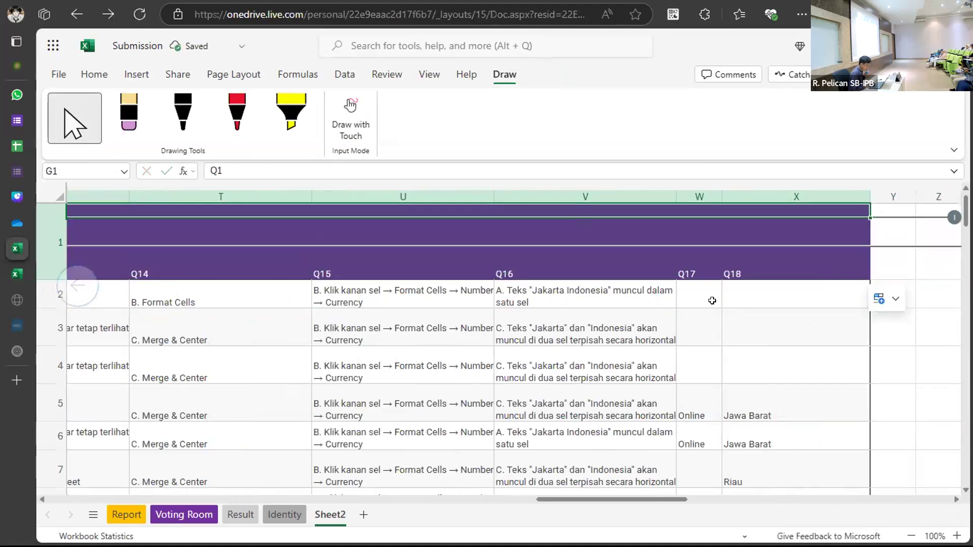
scroll(712, 301, left, 12)
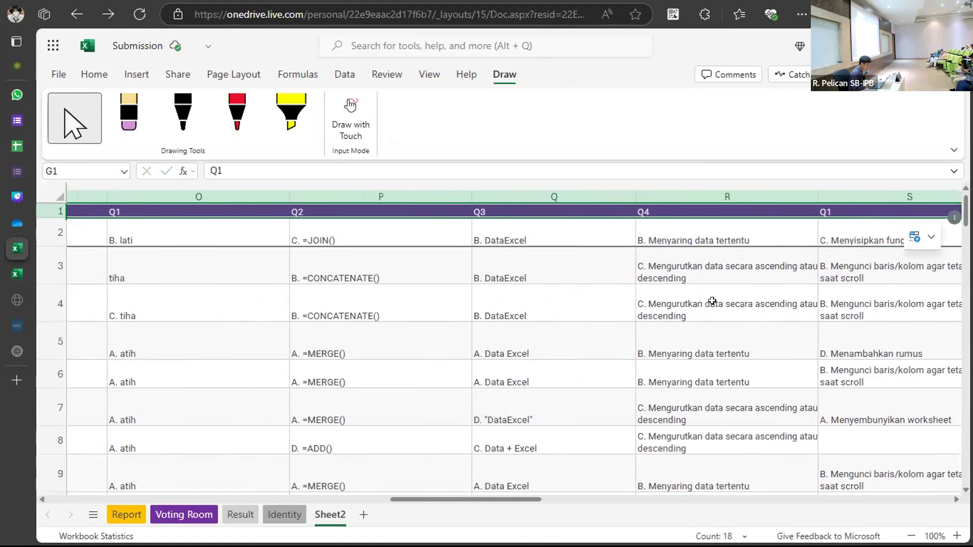
scroll(712, 301, left, 6)
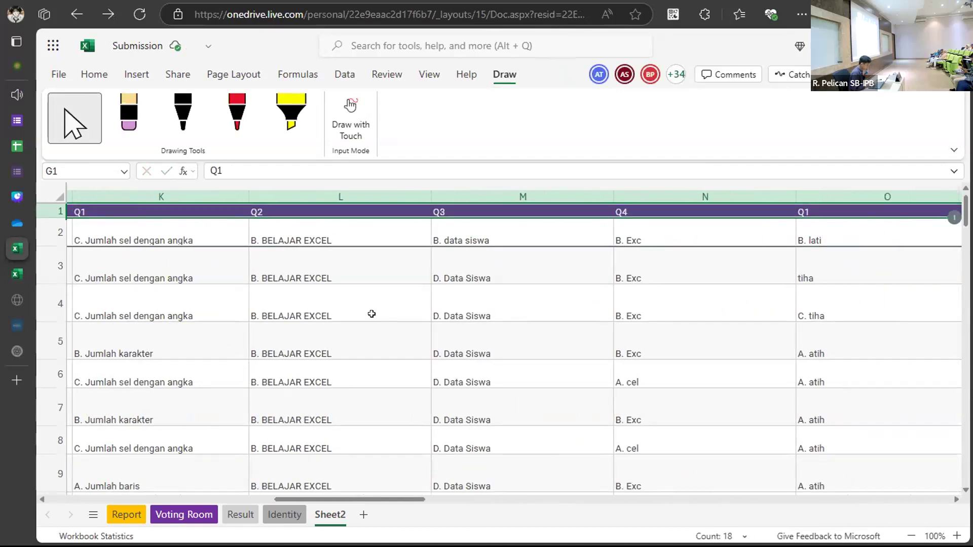
scroll(371, 314, left, 10)
scroll(371, 314, left, 10)
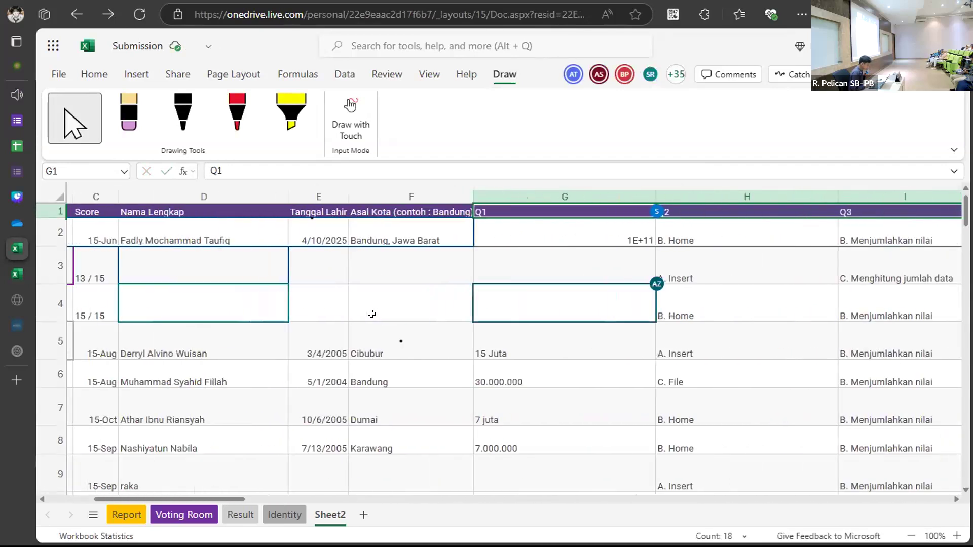
scroll(371, 314, right, 3)
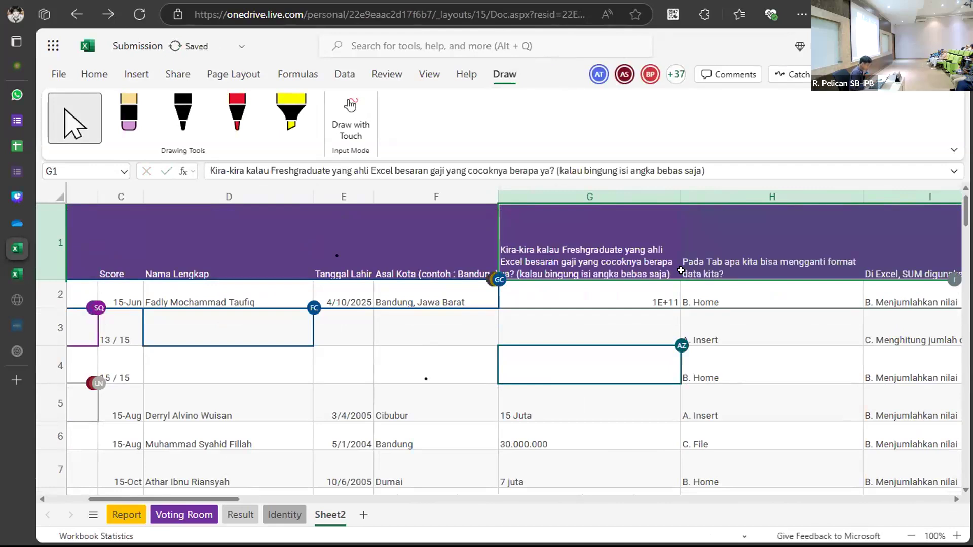
Overwrite H1's question text with Q1 and I1's with Q2.
click(733, 261)
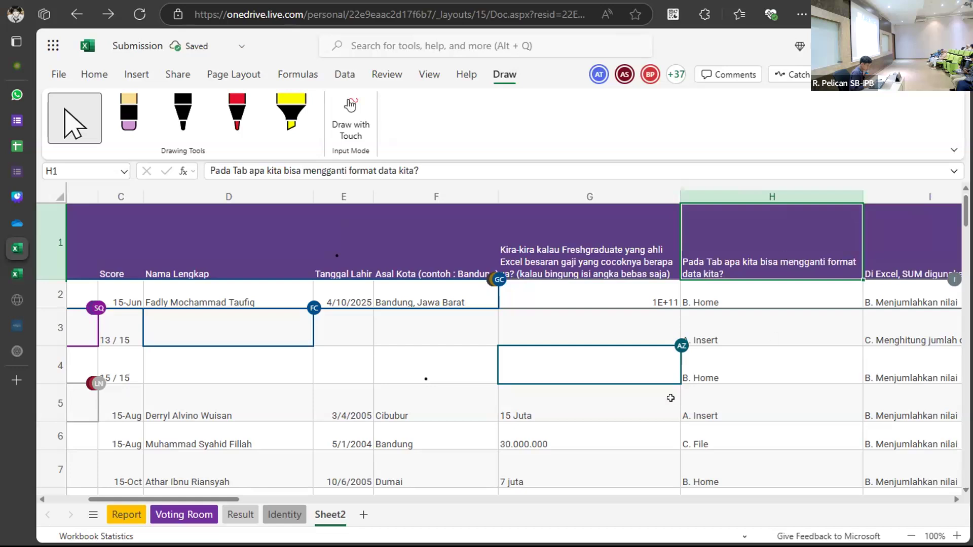
scroll(671, 397, right, 8)
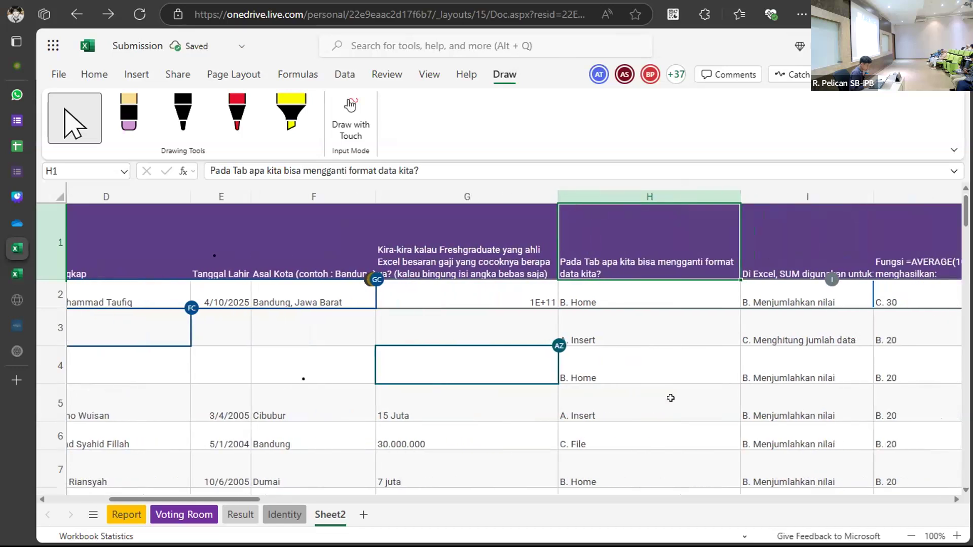
double_click(381, 234)
triple_click(371, 252)
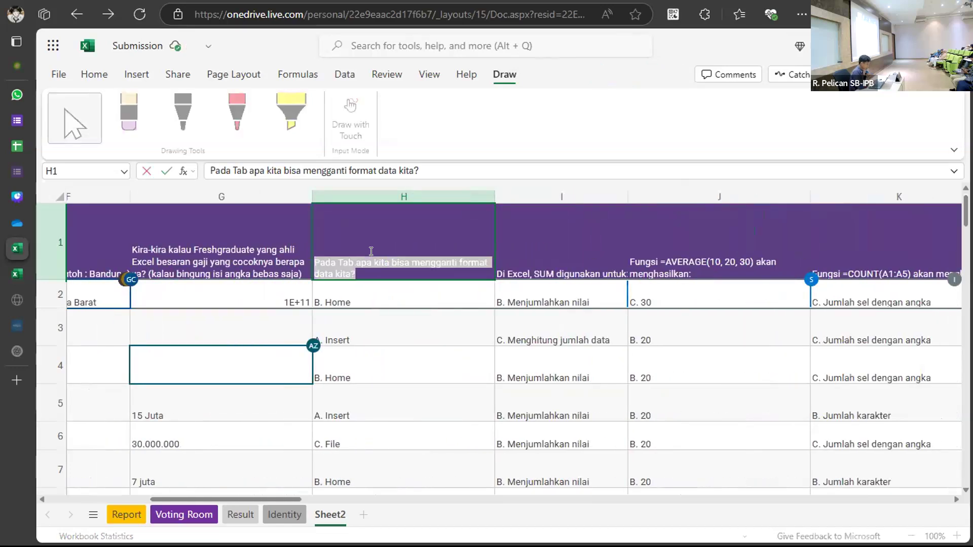
text(Q1)
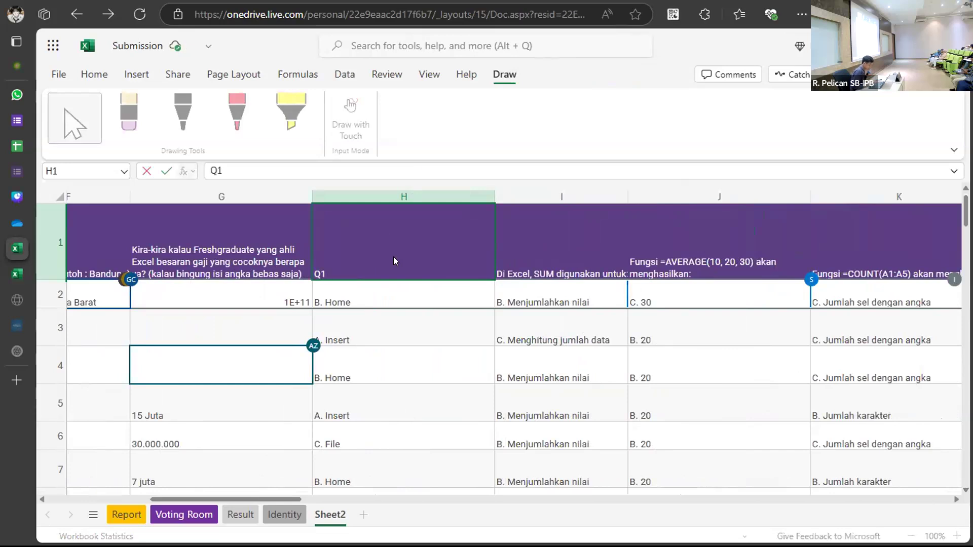
click(522, 248)
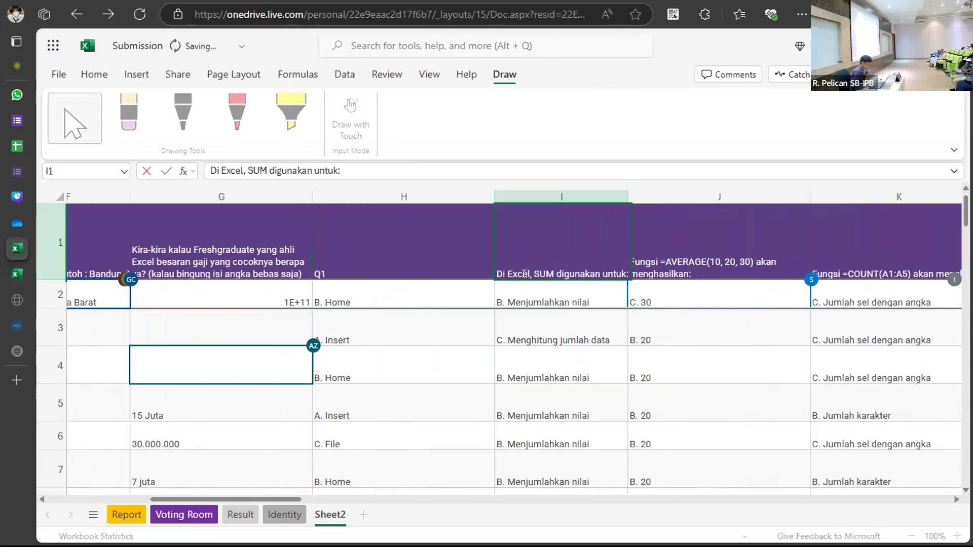
triple_click(525, 273)
text(Q2)
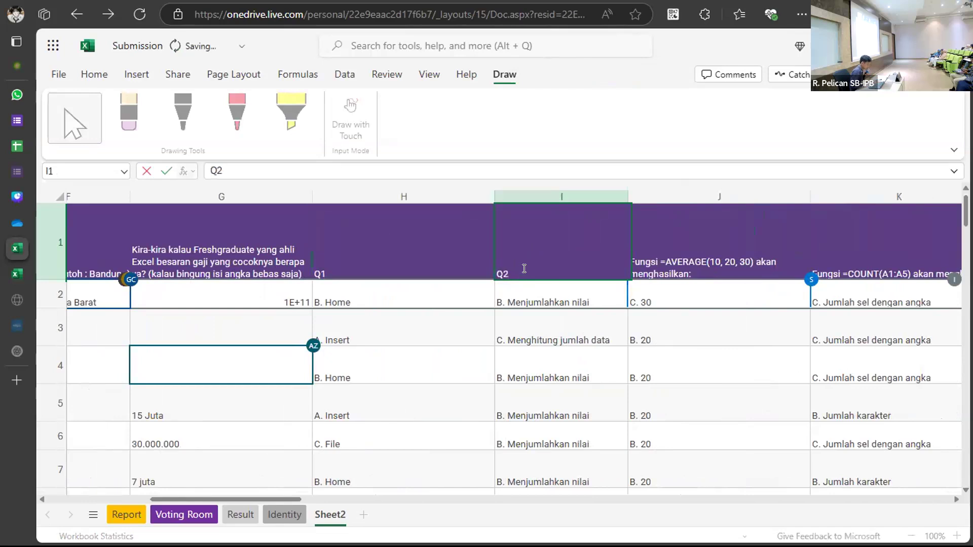
click(437, 237)
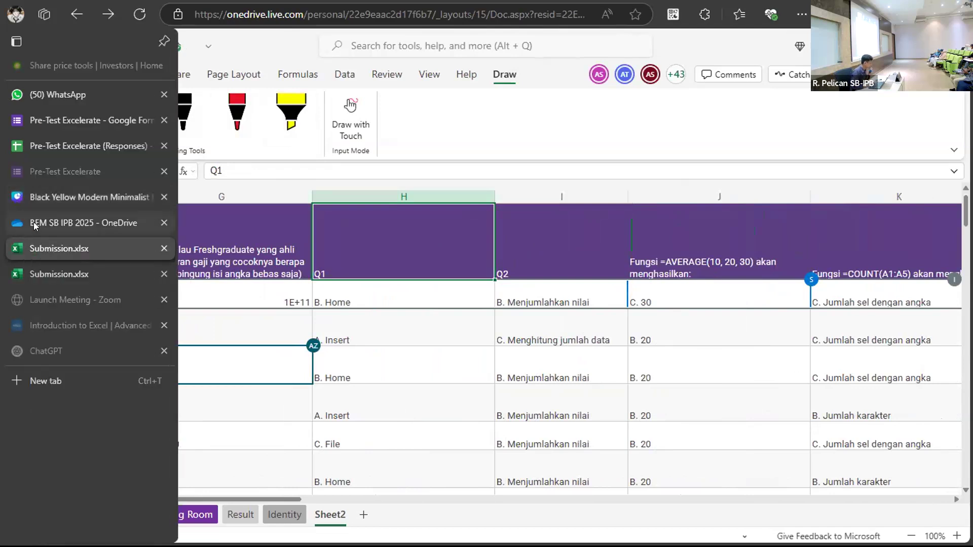
In the BEM SB IPB 2025 folder, open the Kelompok 13 group folder.
click(36, 221)
scroll(330, 414, down, 6)
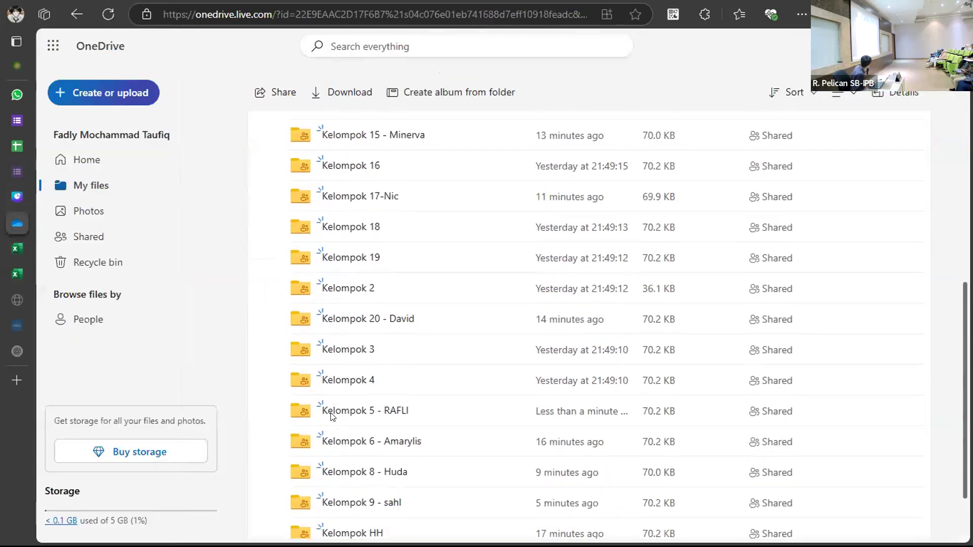
scroll(330, 414, down, 2)
scroll(331, 414, up, 5)
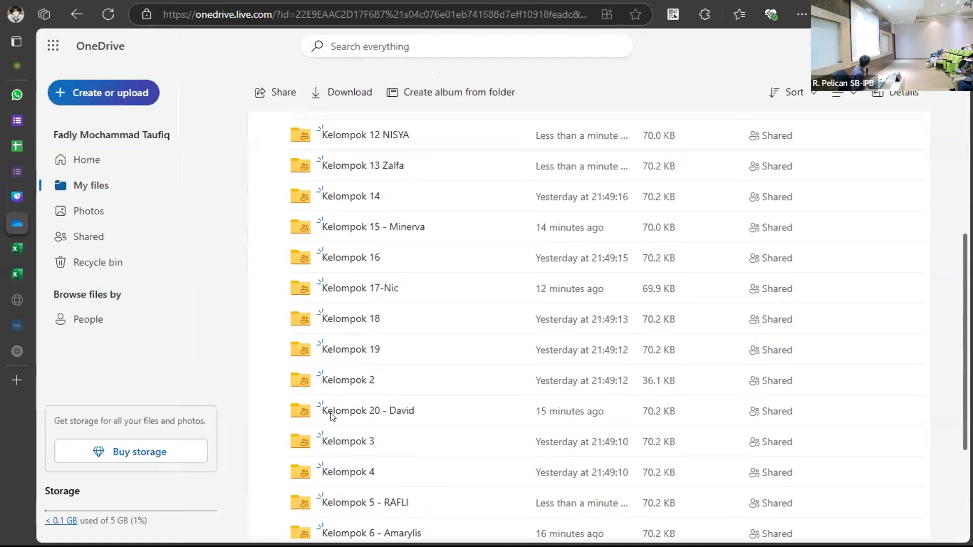
scroll(332, 414, up, 2)
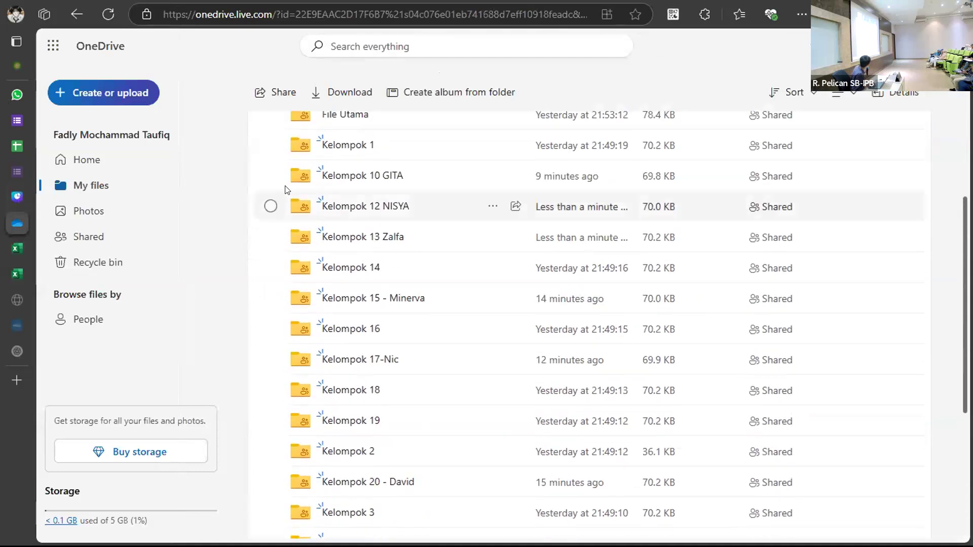
click(357, 245)
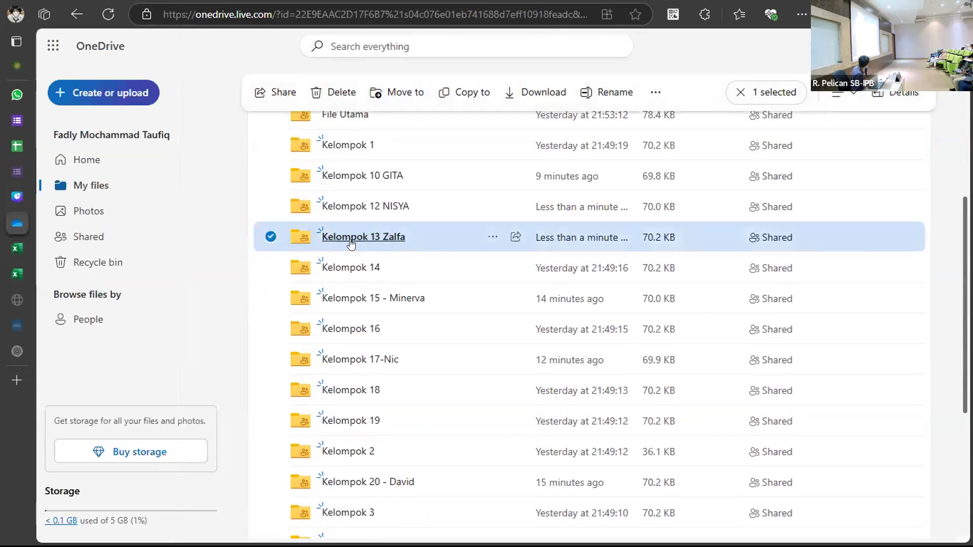
click(351, 243)
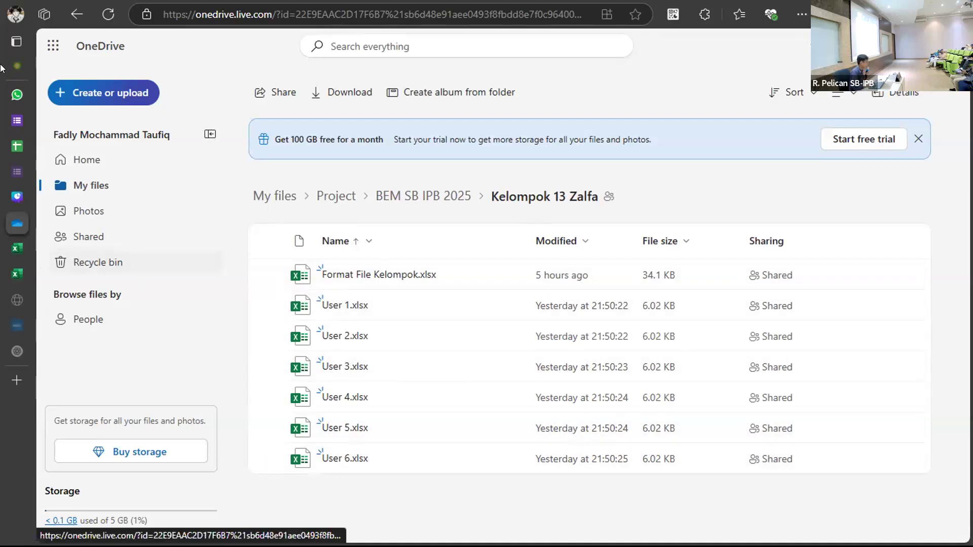
mouse_move(15, 89)
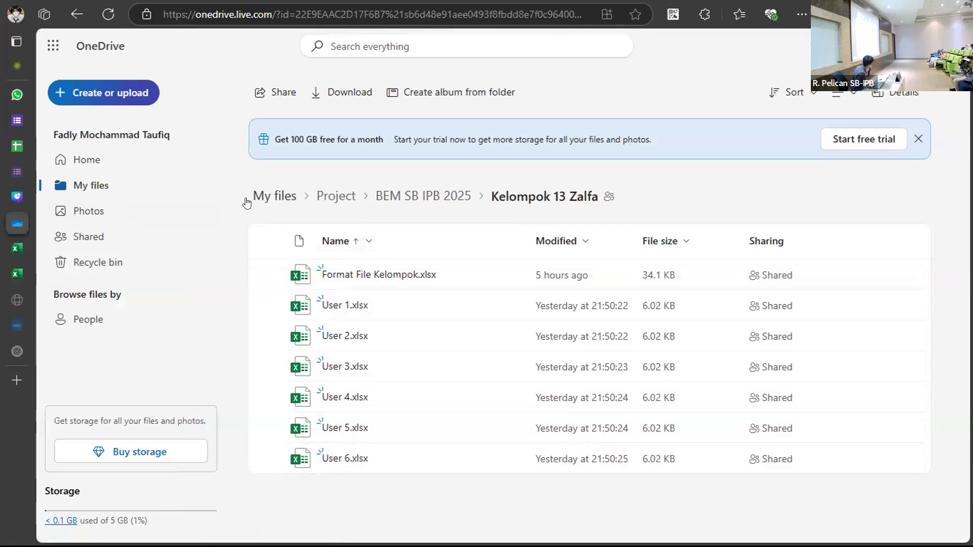
mouse_move(72, 222)
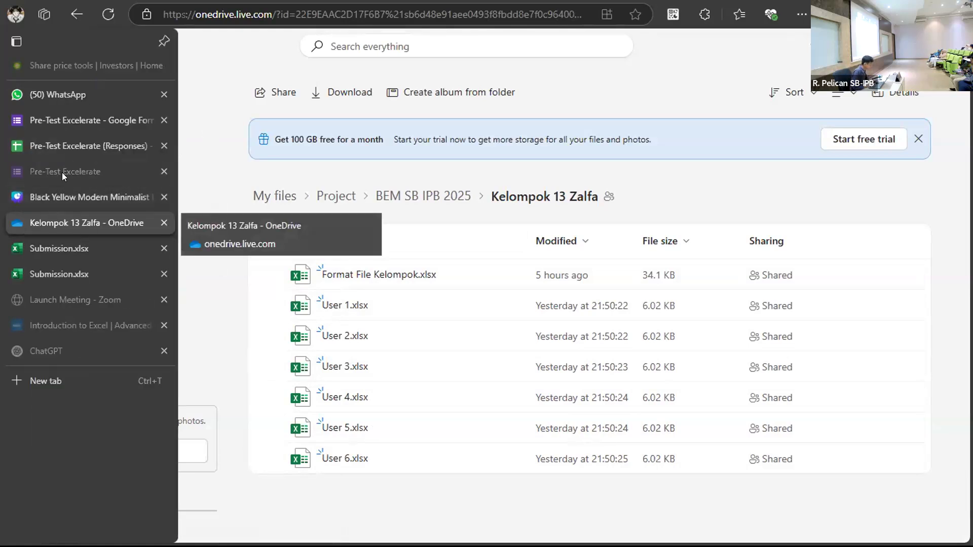
In the Submission workbook, fill H1 across to V1 as a numbered Q header series.
click(62, 248)
click(565, 243)
click(428, 258)
drag(429, 259, 350, 270)
scroll(370, 337, left, 10)
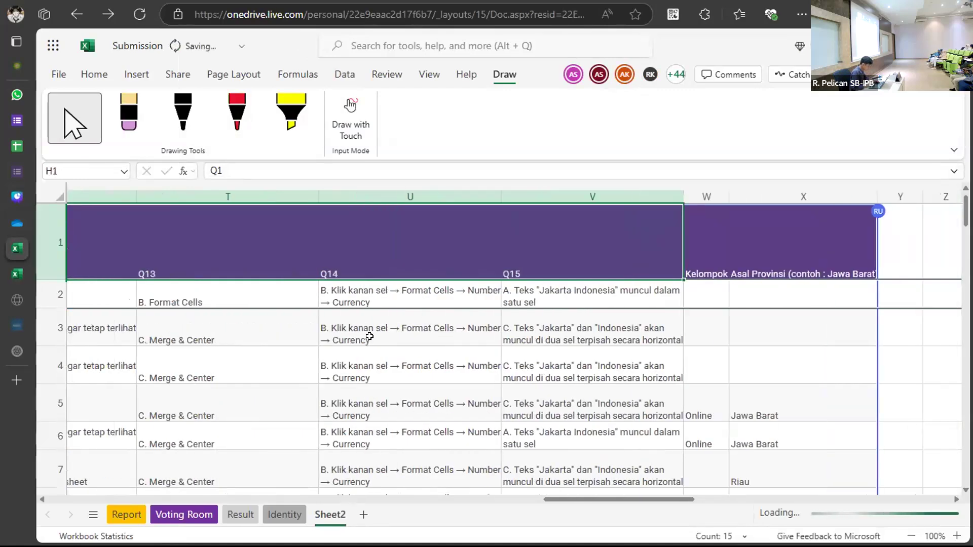
scroll(370, 337, left, 15)
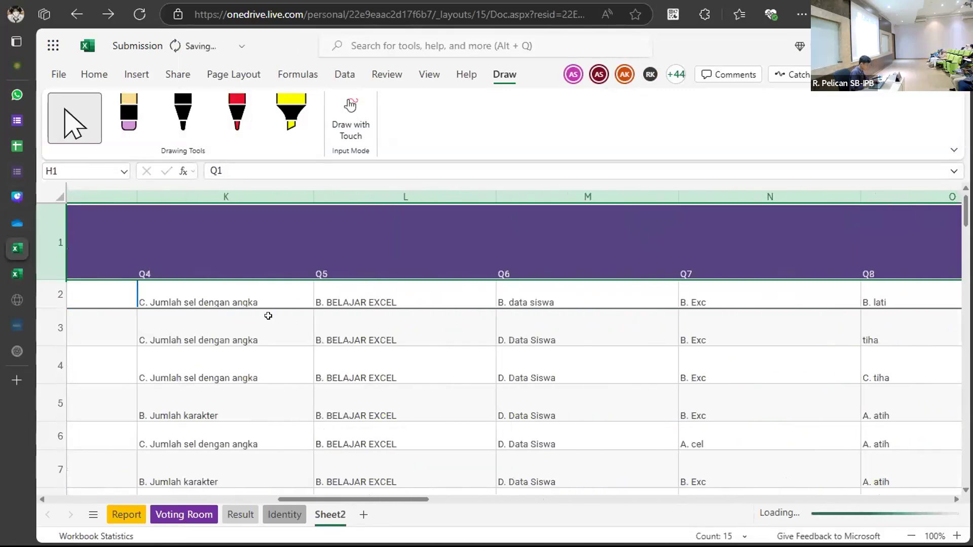
Check the Asal Kota header in F1, leaving it unchanged.
click(290, 346)
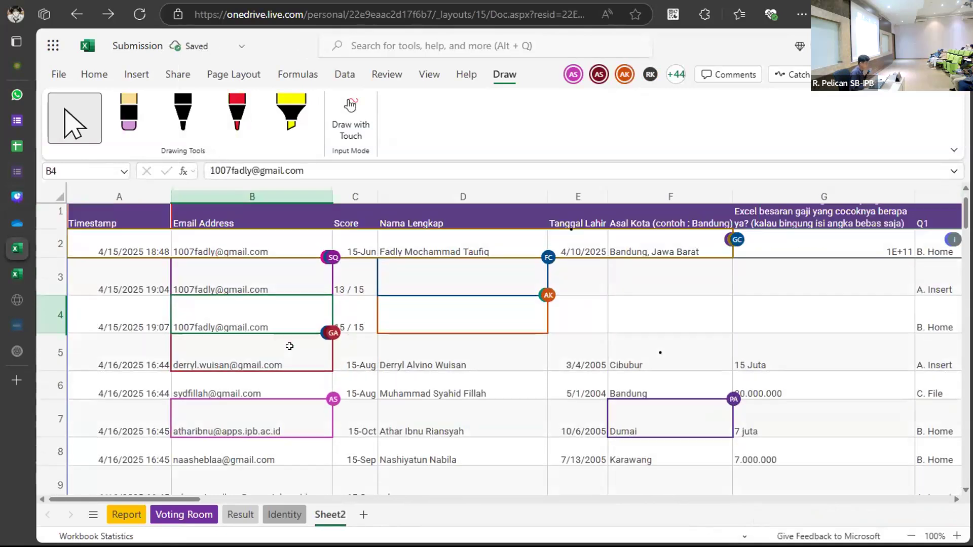
click(624, 226)
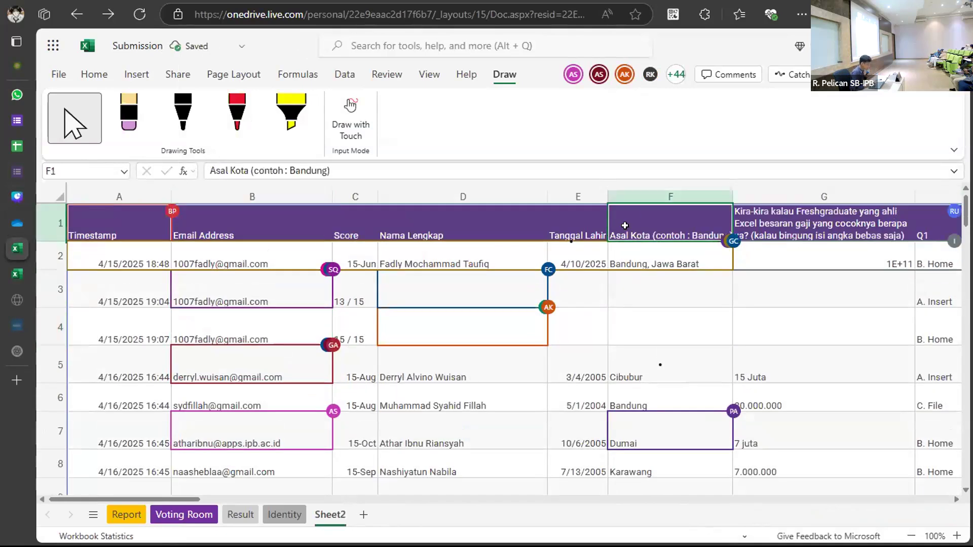
click(580, 221)
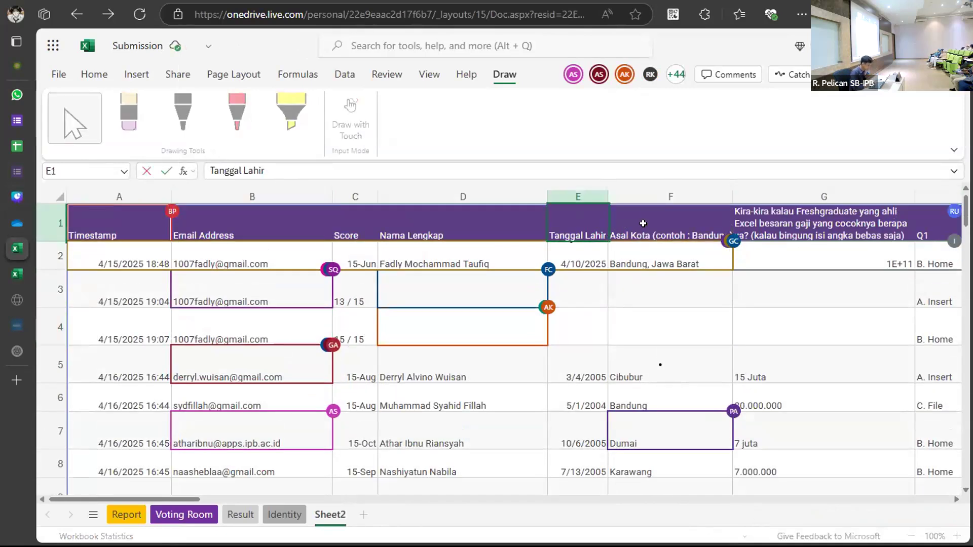
click(643, 231)
double_click(643, 232)
click(652, 254)
scroll(652, 255, right, 6)
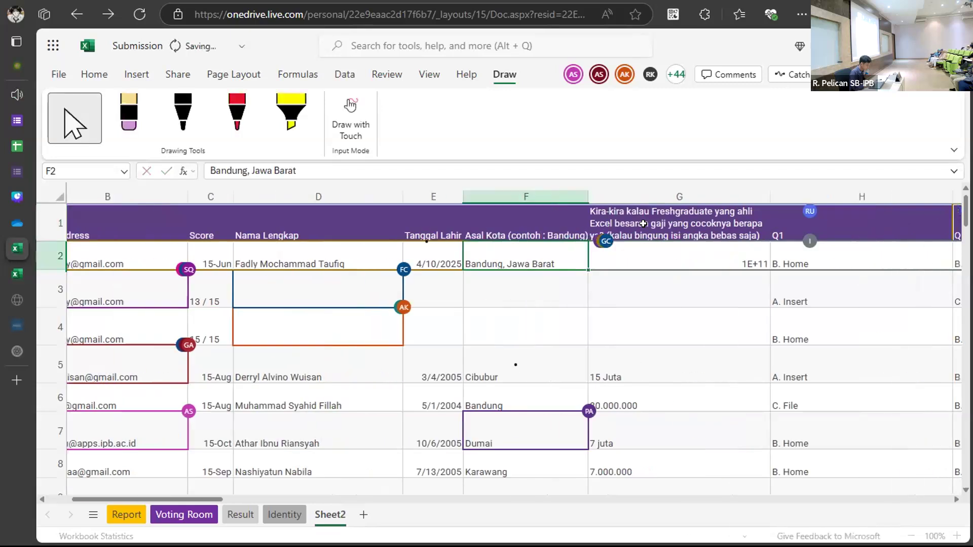
Rename the long salary question header in G1 to 'Gaji' and review the header row.
click(471, 228)
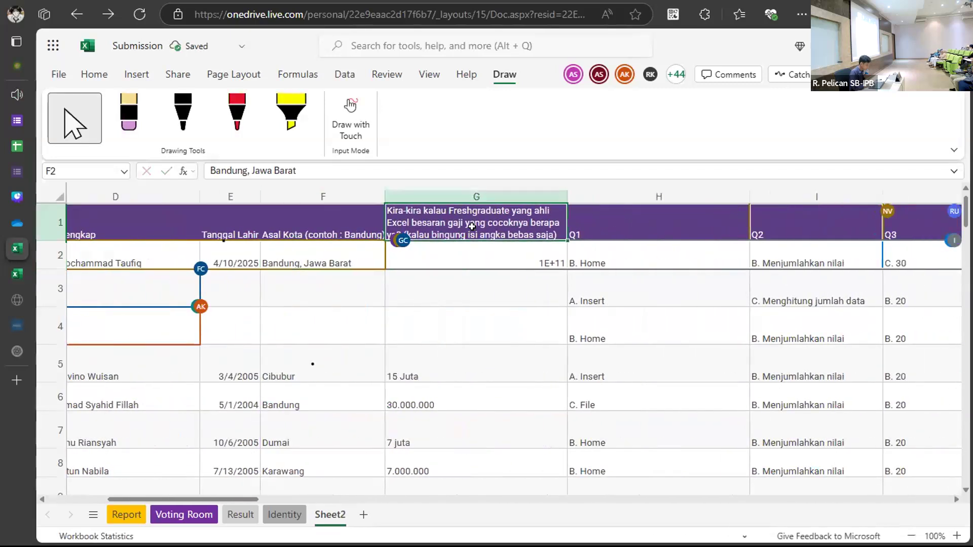
double_click(473, 227)
text(Gaj)
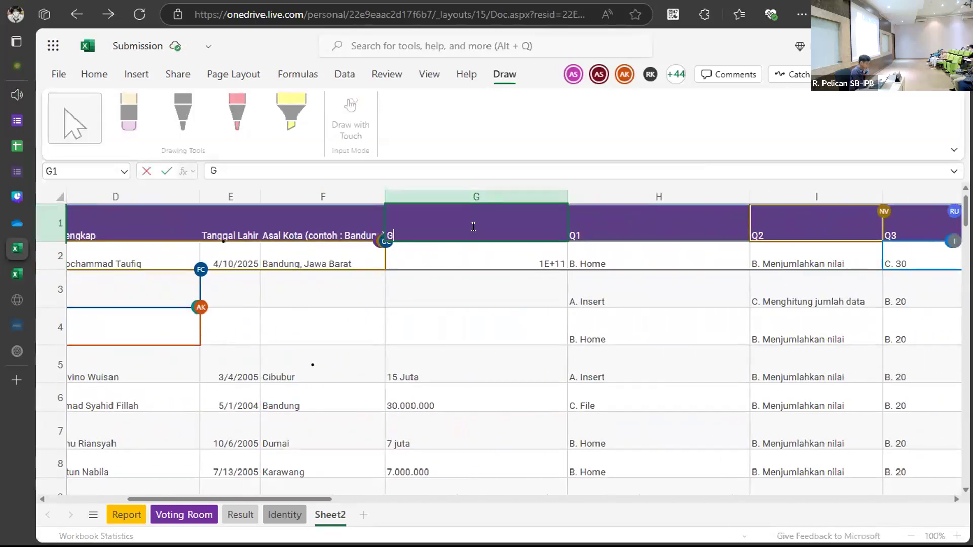
click(532, 347)
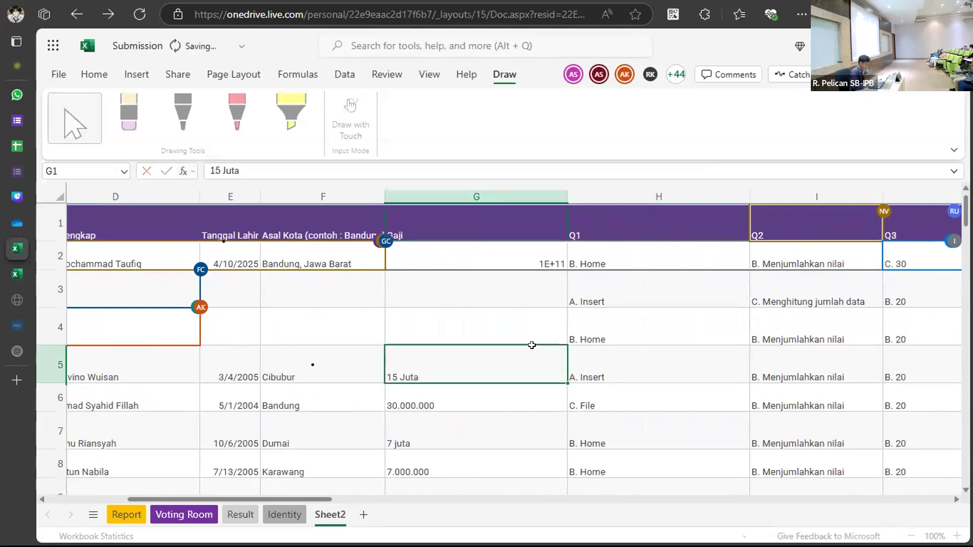
scroll(532, 345, right, 10)
scroll(531, 346, right, 10)
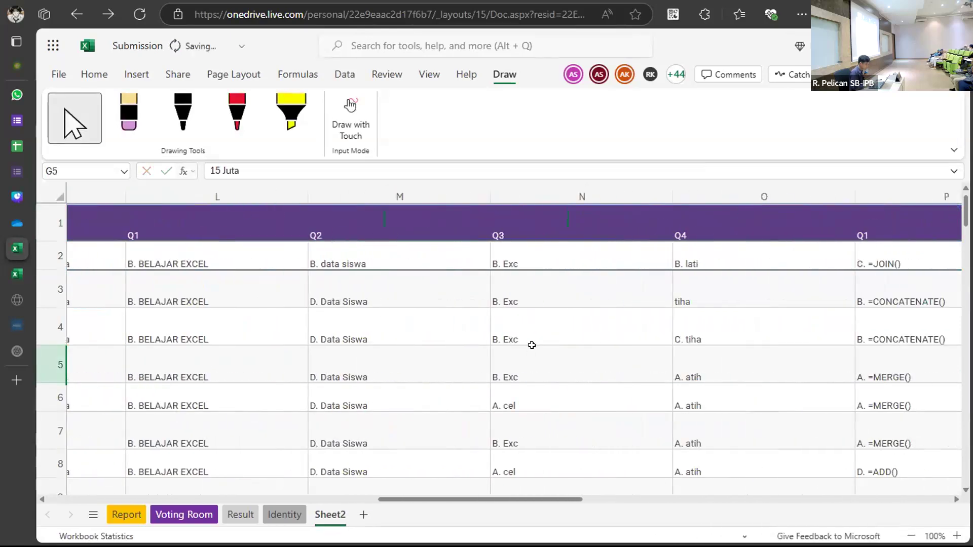
scroll(531, 345, right, 5)
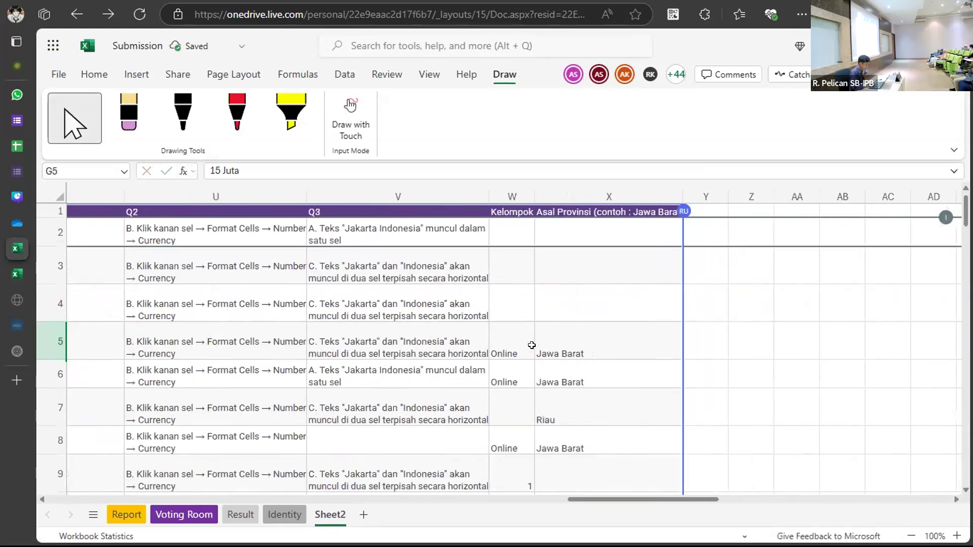
scroll(531, 345, left, 10)
scroll(531, 345, left, 15)
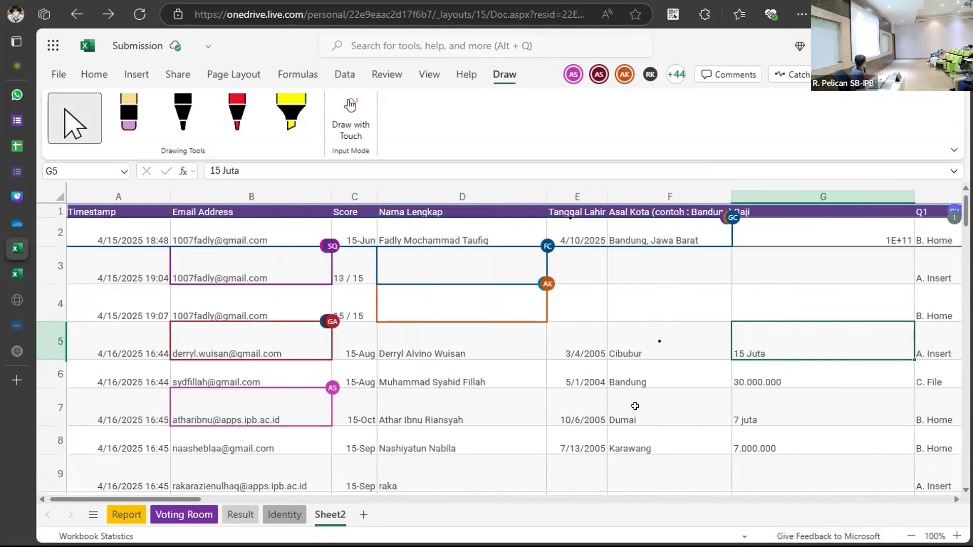
scroll(635, 406, right, 10)
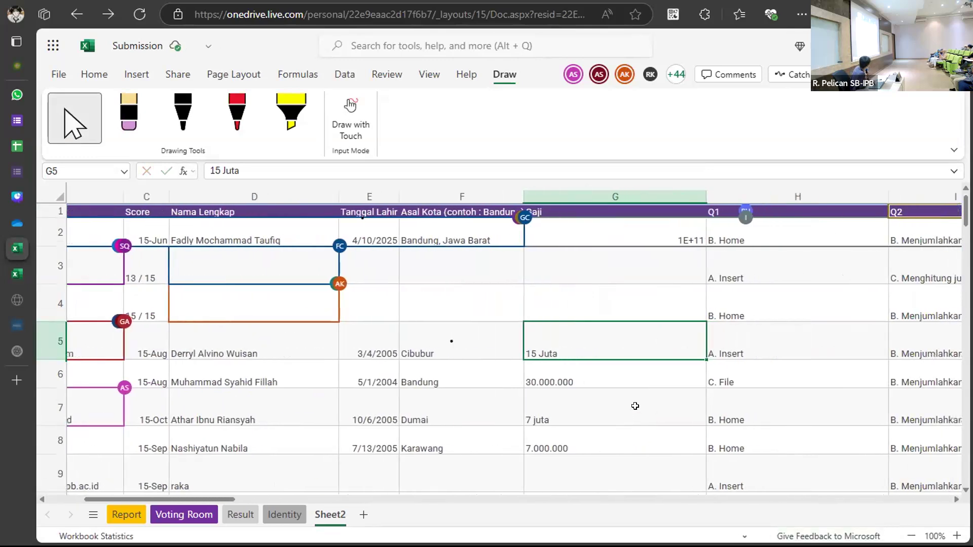
scroll(634, 406, left, 8)
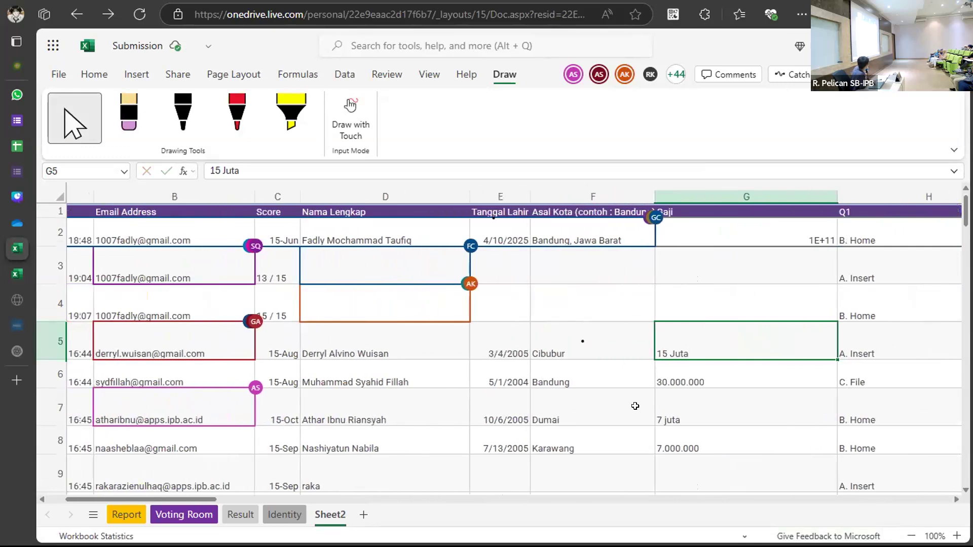
scroll(635, 405, left, 3)
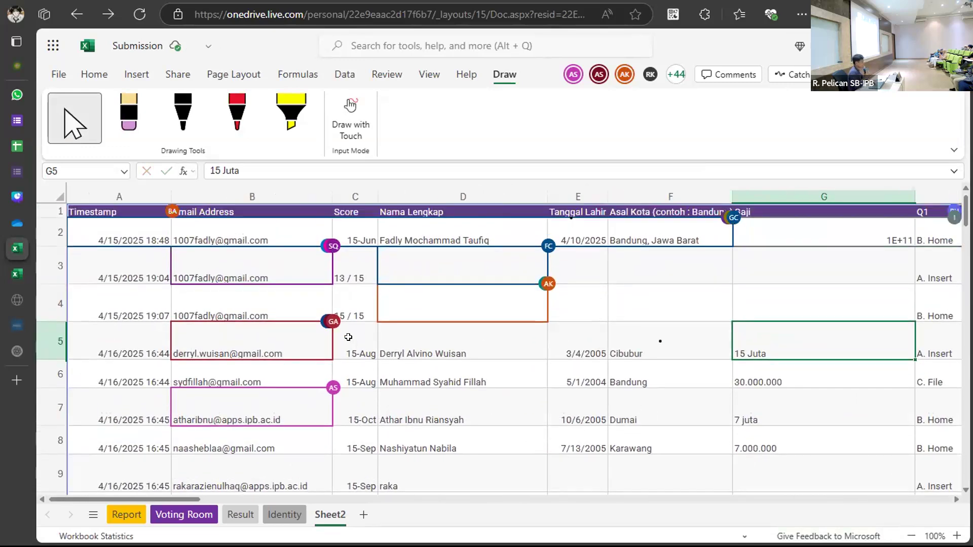
click(135, 211)
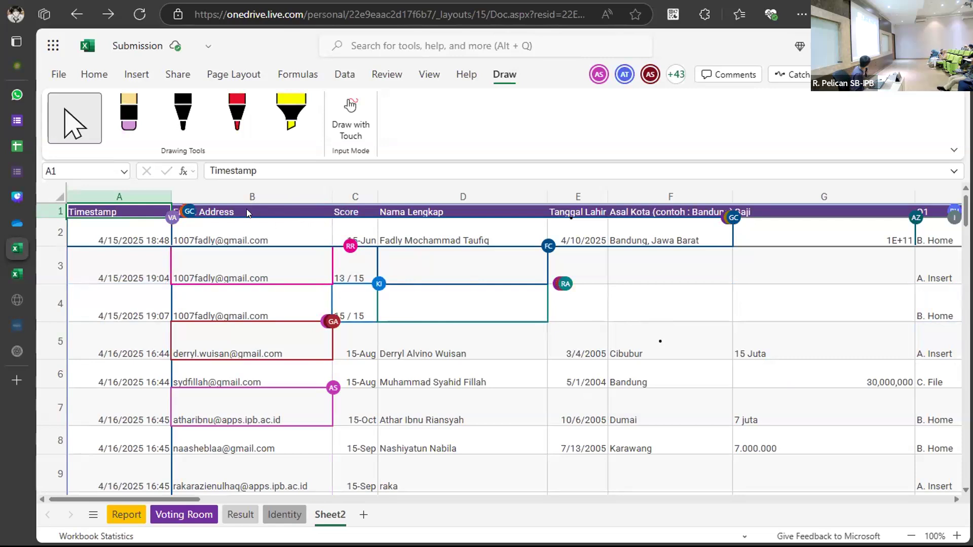
key(ctrl+Right)
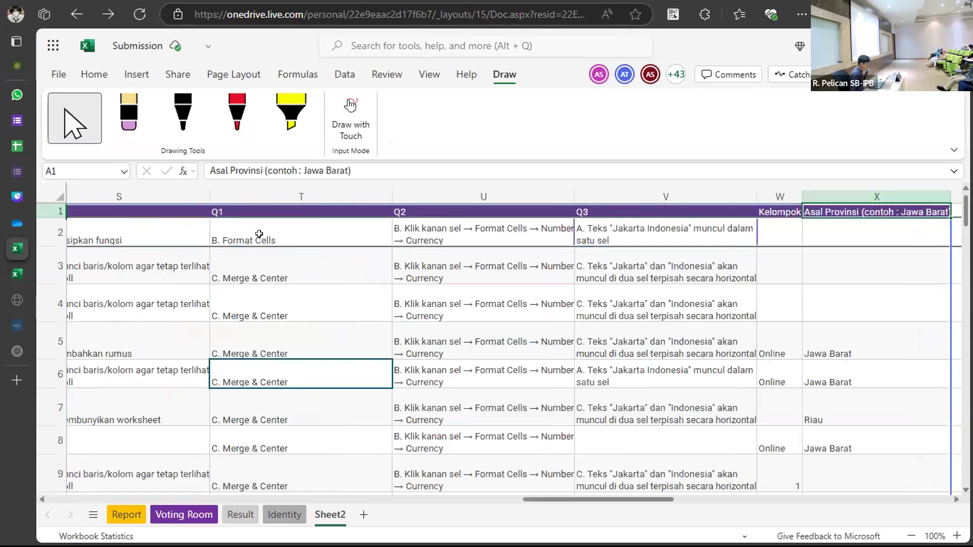
scroll(280, 248, left, 10)
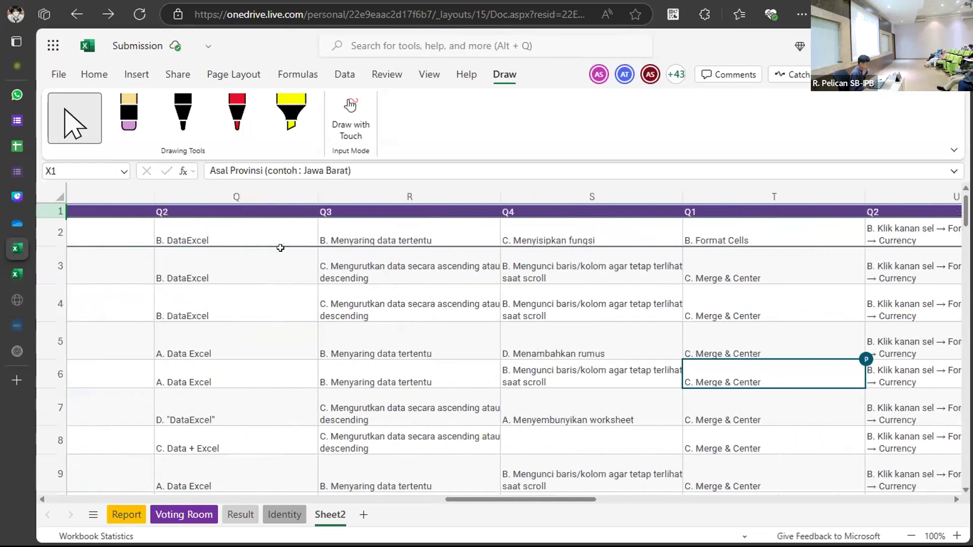
scroll(281, 248, left, 2)
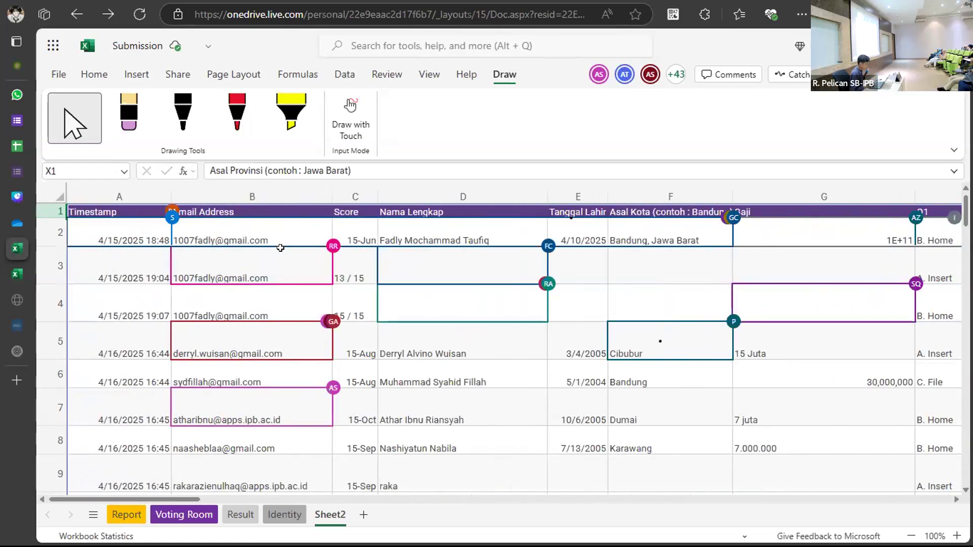
scroll(280, 248, right, 10)
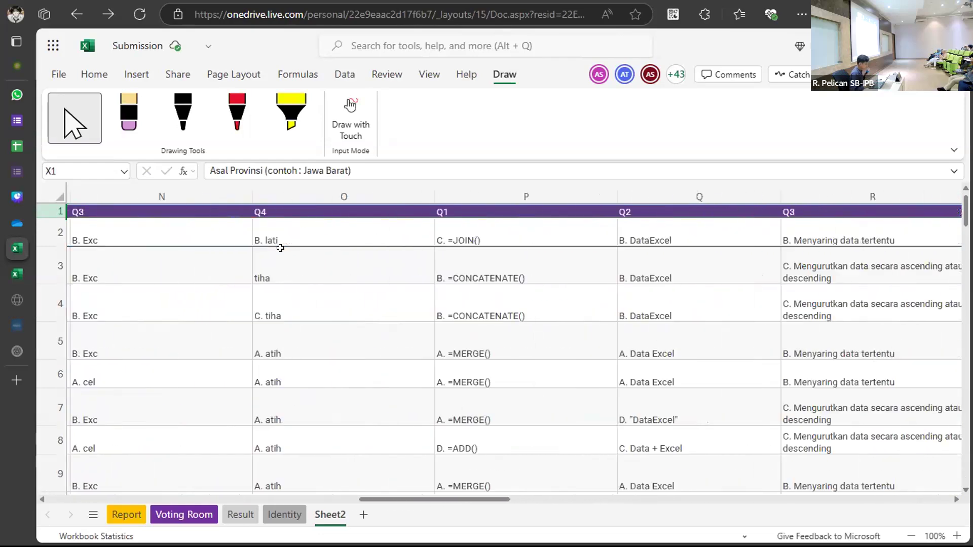
scroll(280, 247, left, 1)
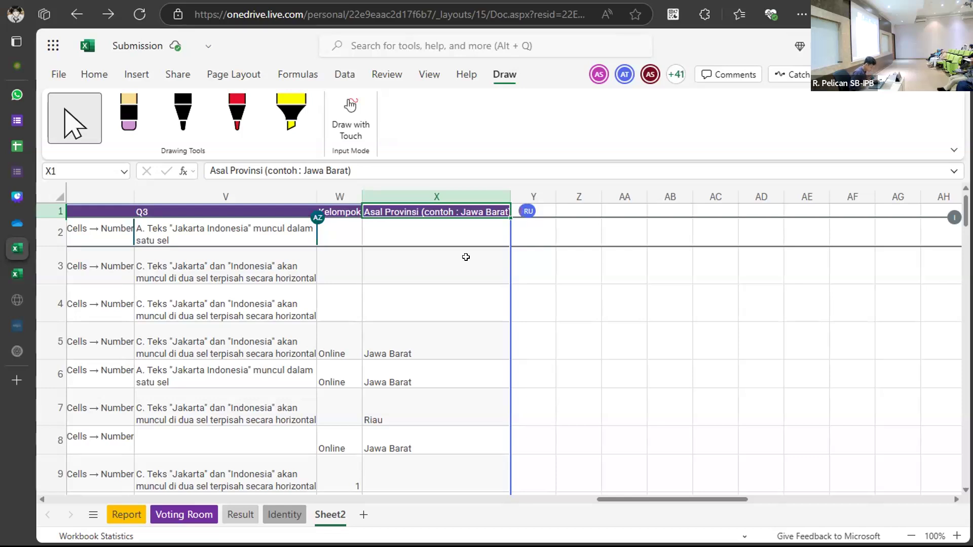
key(ctrl+Down)
key(ctrl+Down)
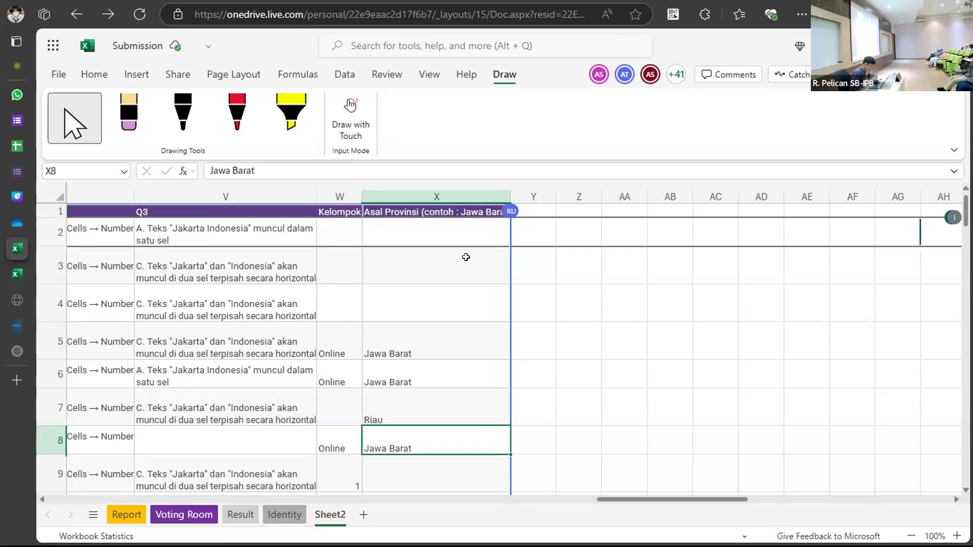
key(ctrl+Down)
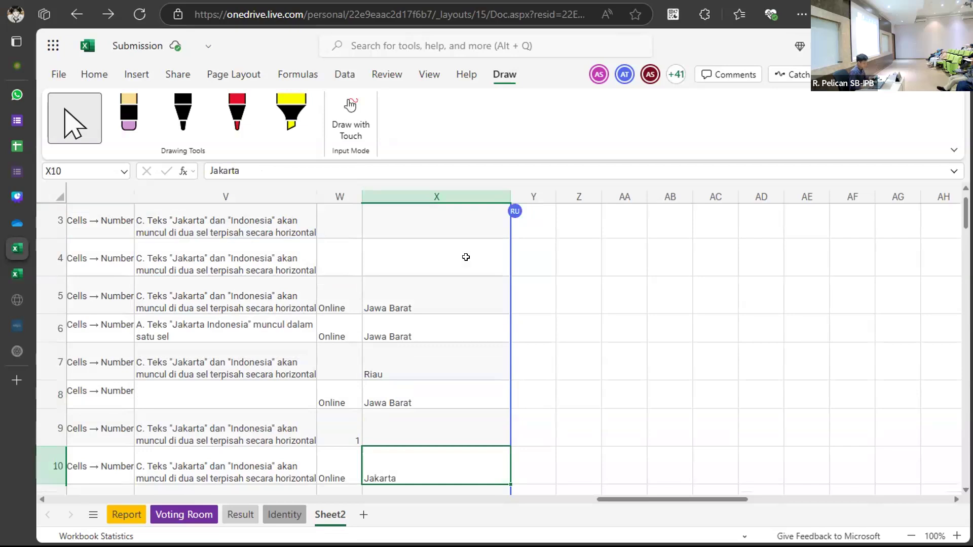
key(Down)
key(ctrl+Down)
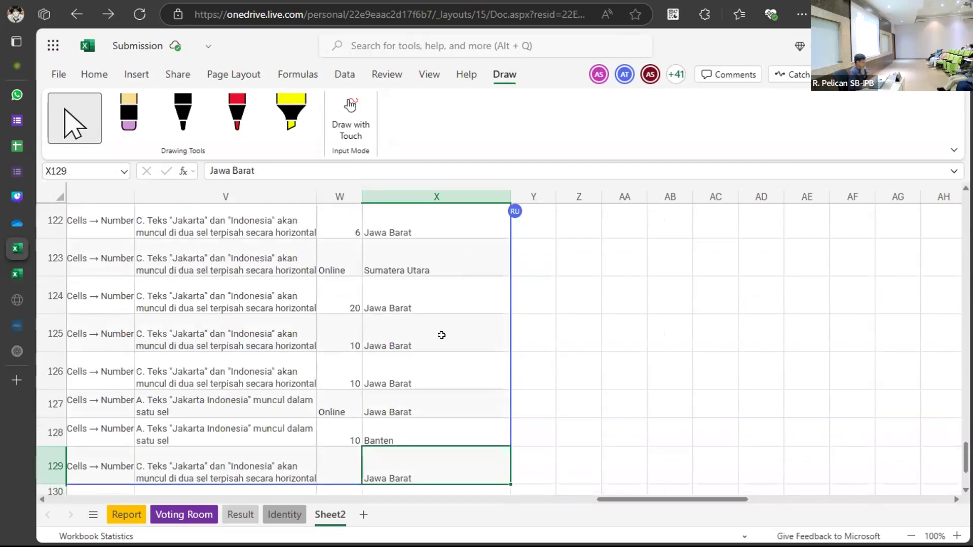
scroll(441, 336, down, 5)
scroll(442, 336, up, 4)
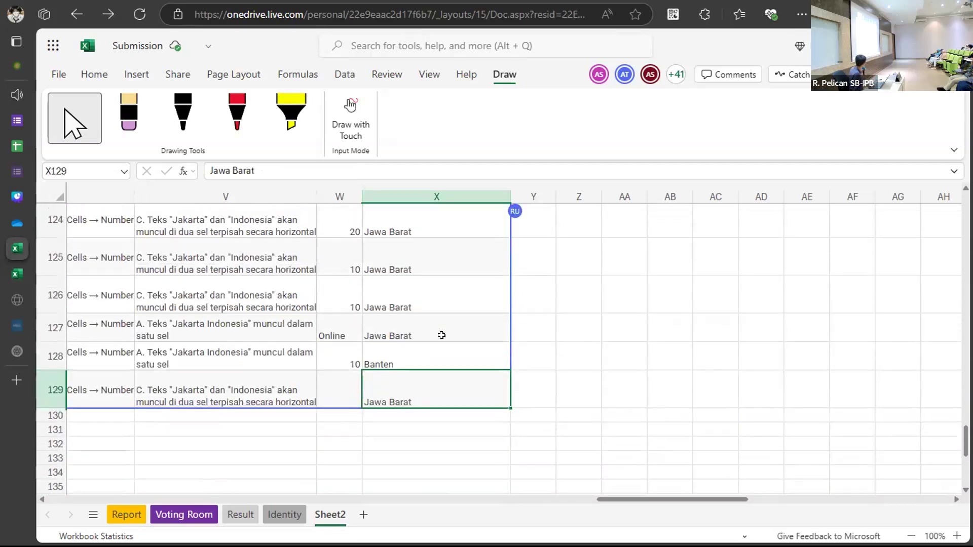
scroll(441, 336, up, 1)
scroll(441, 335, left, 10)
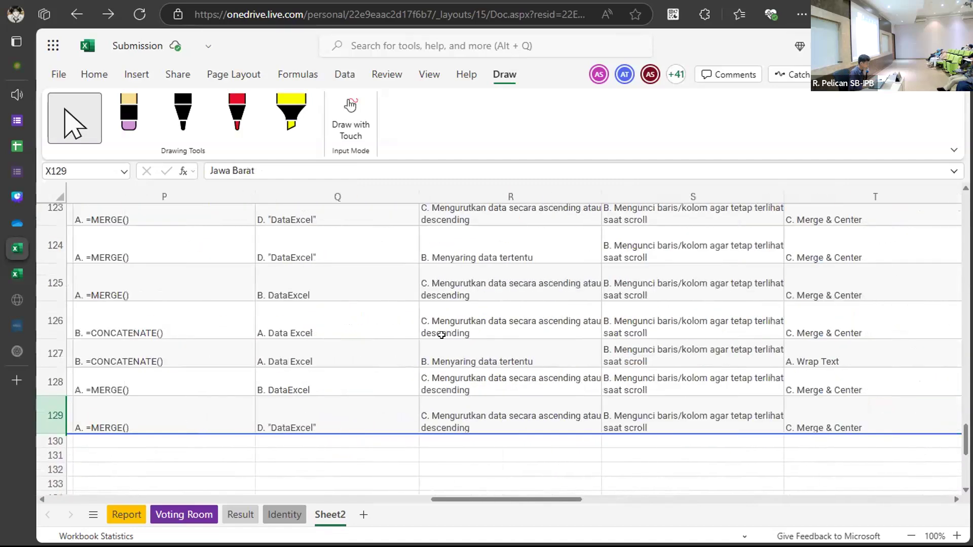
scroll(442, 336, left, 10)
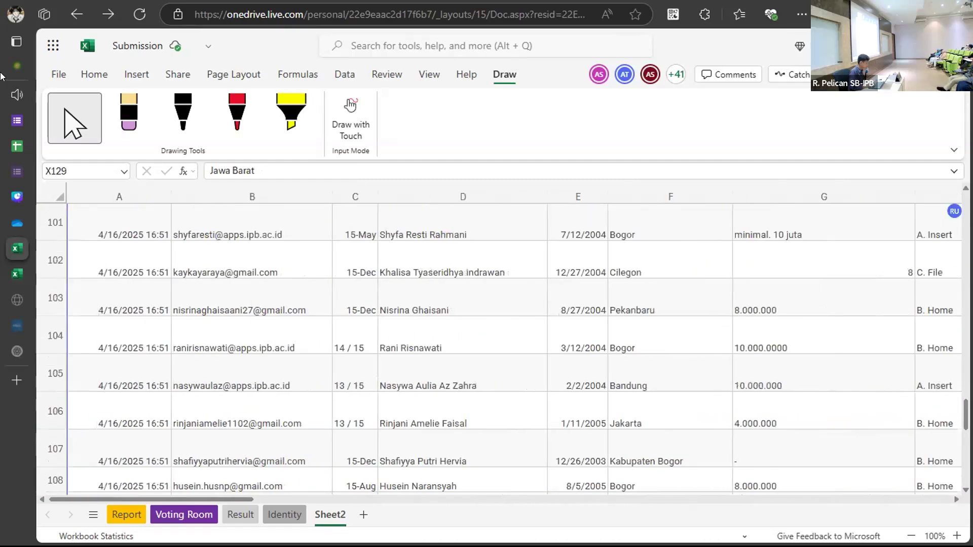
Create an online copy of the workbook, renamed 'Submission - Copyw' after the existing-name error.
click(69, 76)
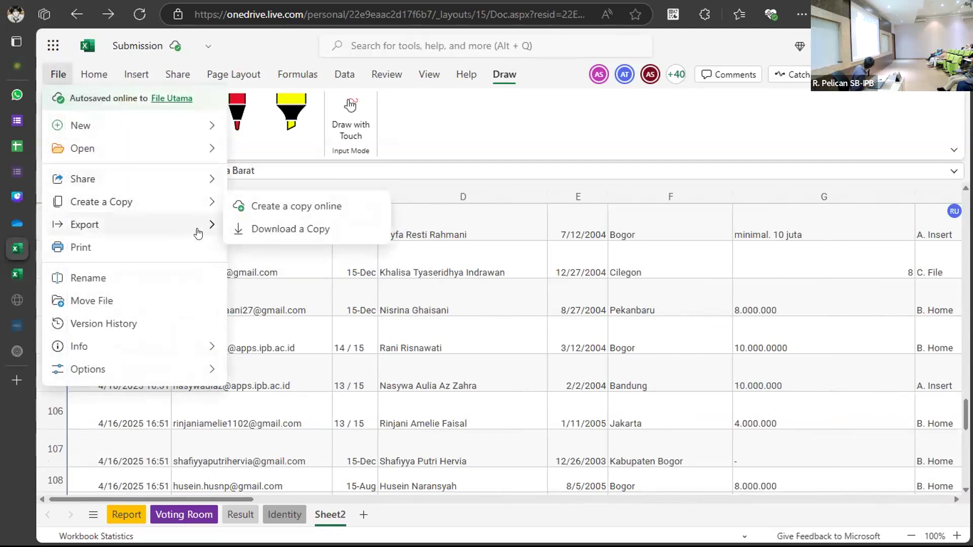
mouse_move(190, 199)
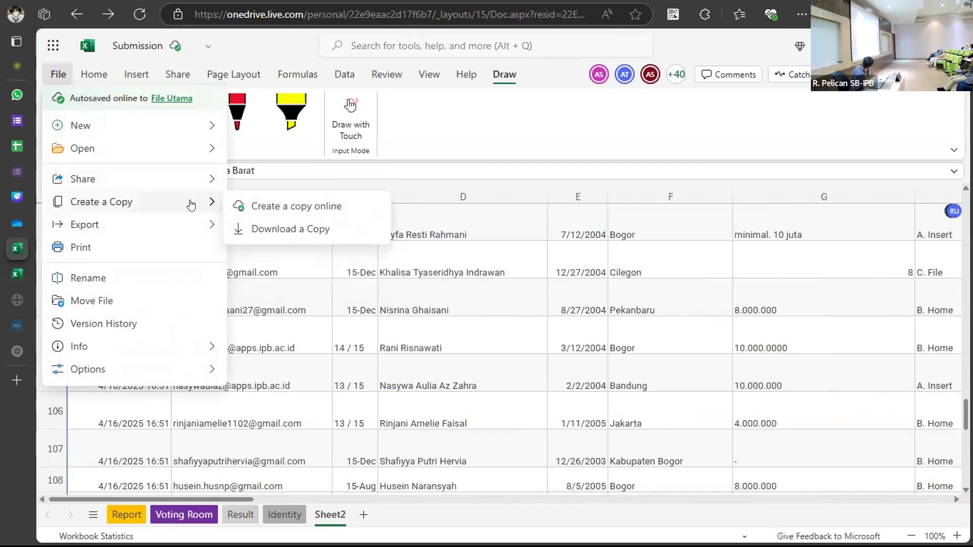
click(283, 206)
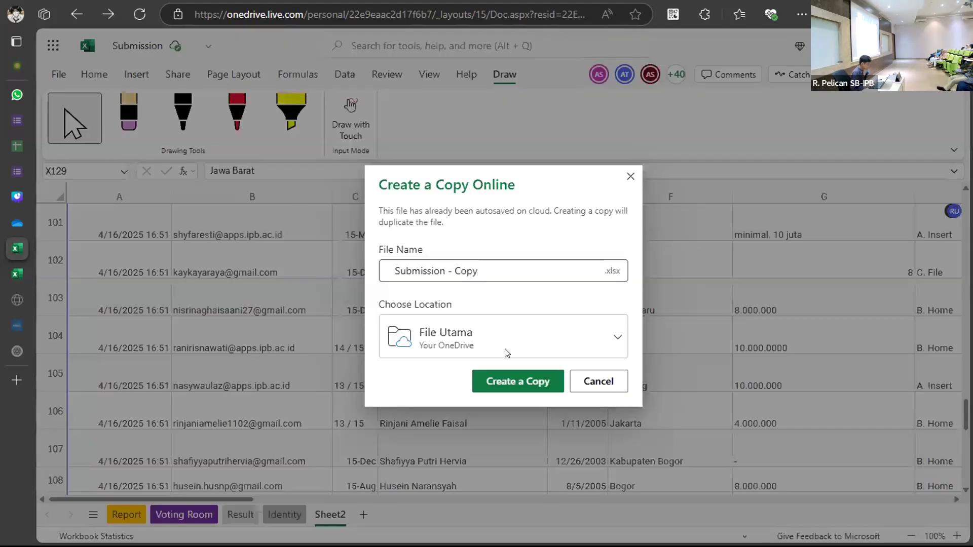
click(527, 378)
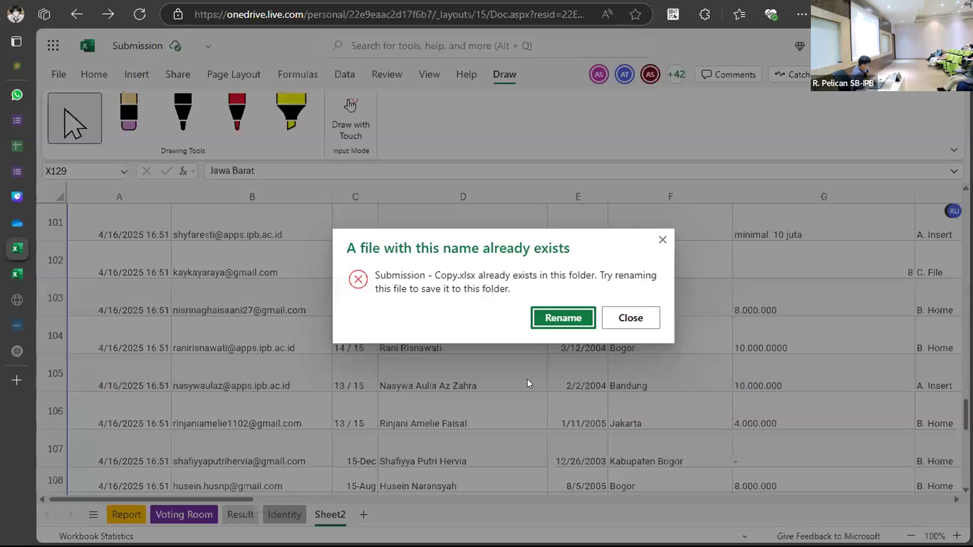
click(581, 319)
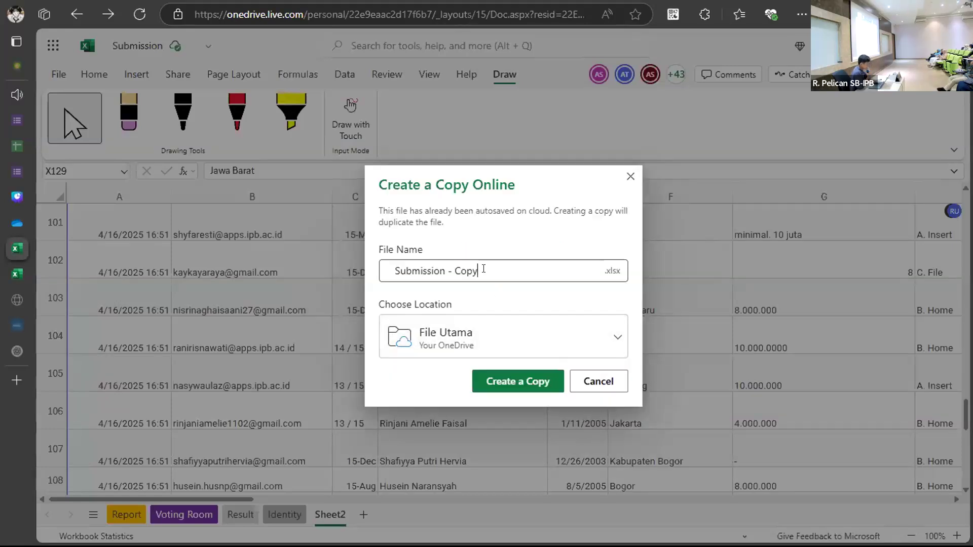
click(492, 379)
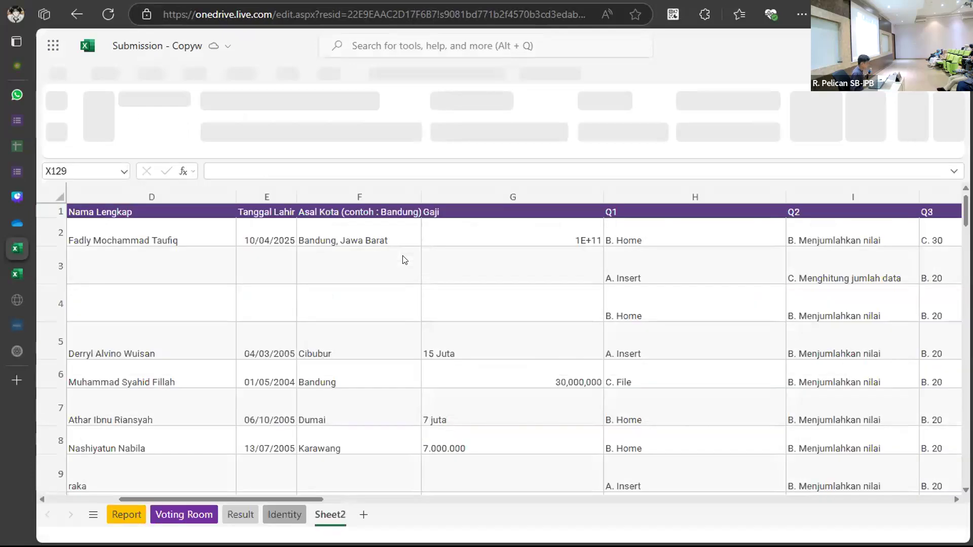
In Submission - Copyw's Sheet2, select the response data starting from the Timestamp cell A1.
scroll(404, 259, right, 10)
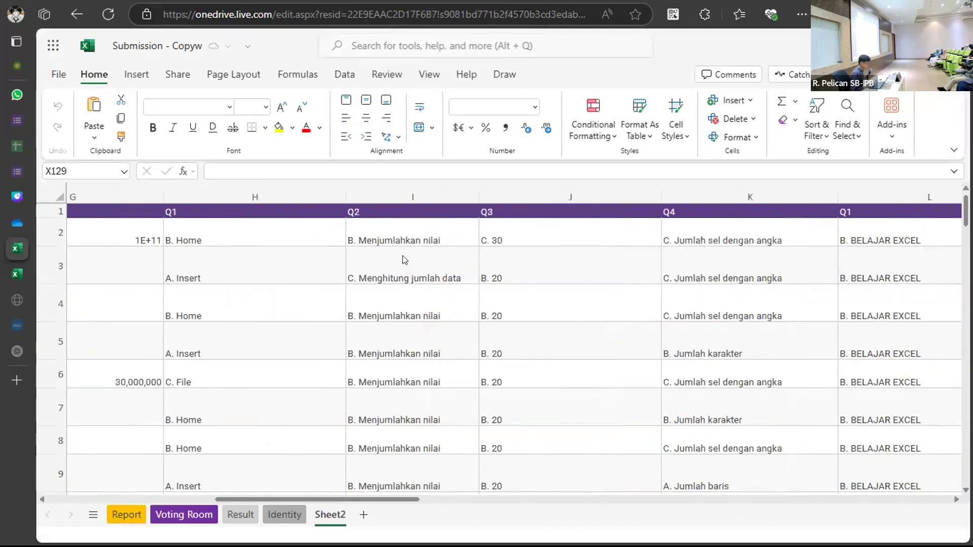
scroll(403, 256, right, 10)
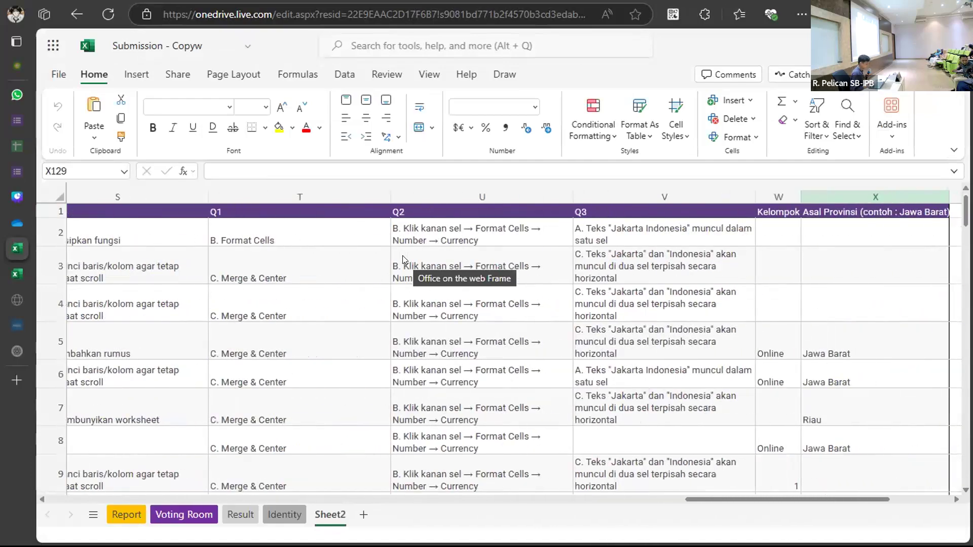
scroll(403, 256, left, 9)
scroll(403, 260, left, 15)
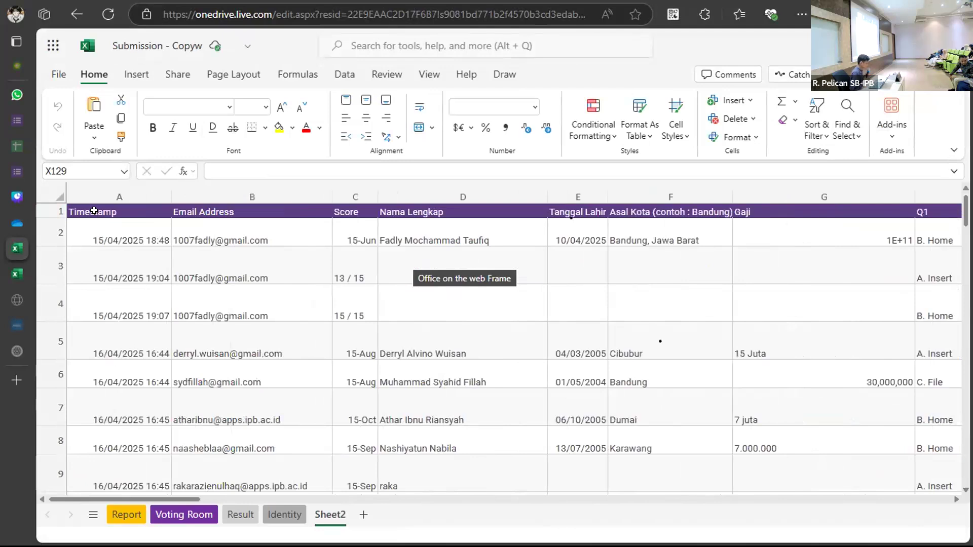
click(93, 210)
key(End)
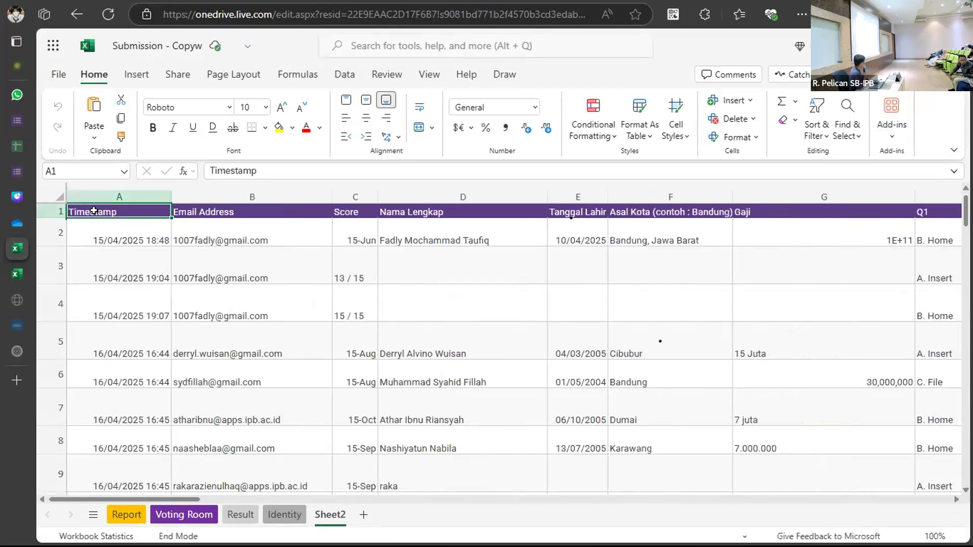
key(End)
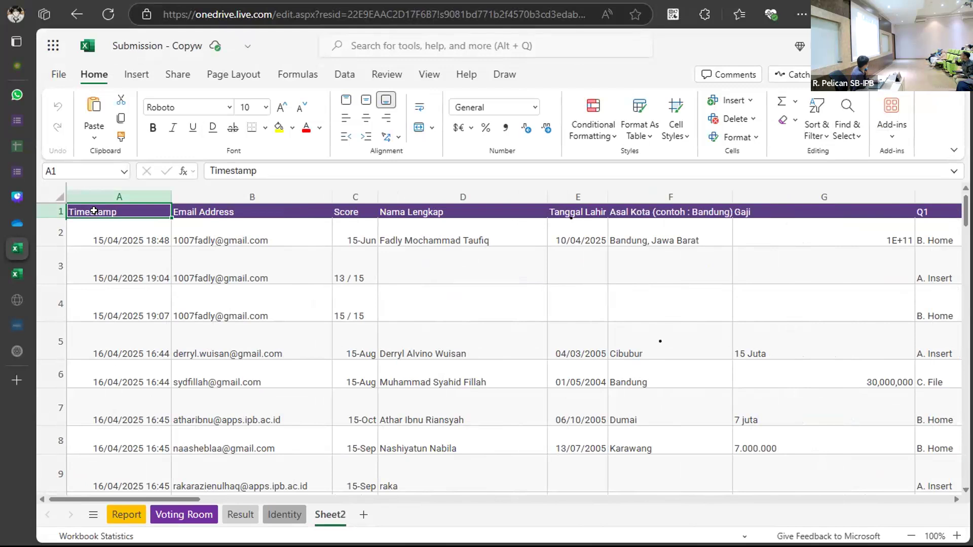
key(ctrl+a)
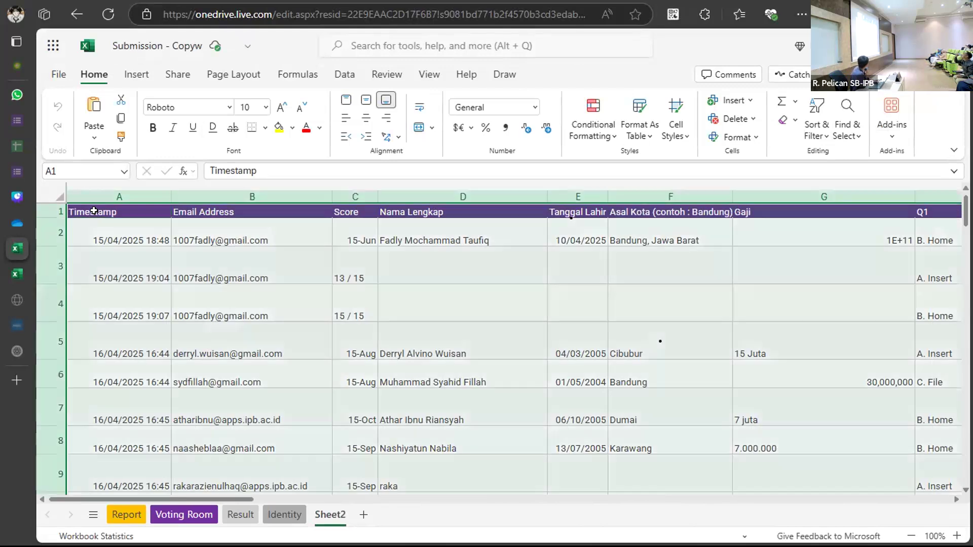
Select all of Sheet2's responses from A1 with Ctrl+A and bring up the Home Format menu.
scroll(361, 349, down, 5)
scroll(361, 349, right, 5)
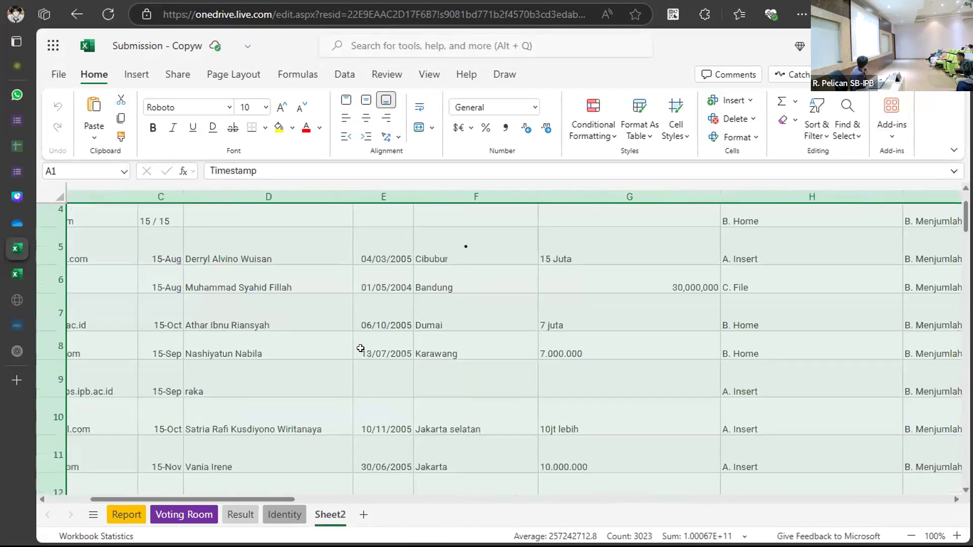
scroll(361, 349, up, 5)
scroll(360, 348, left, 5)
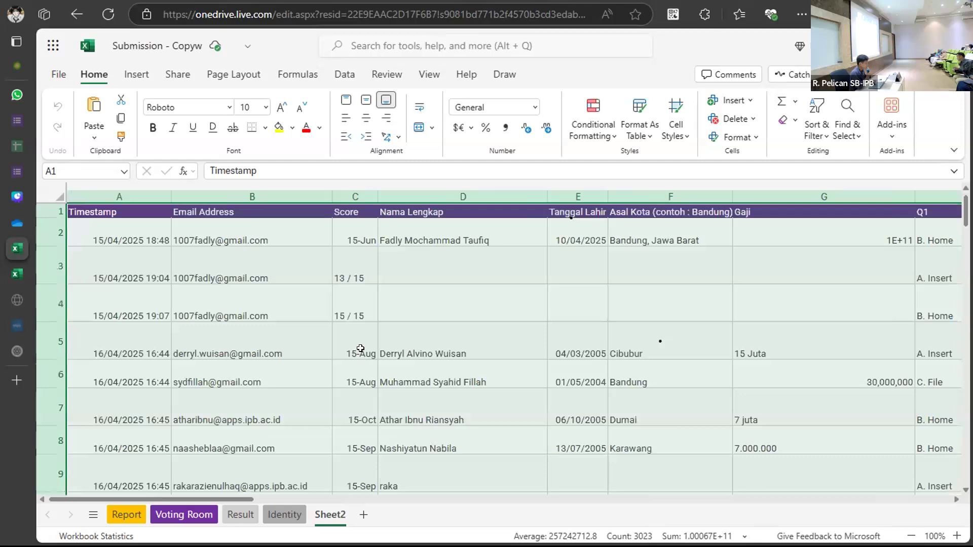
click(158, 211)
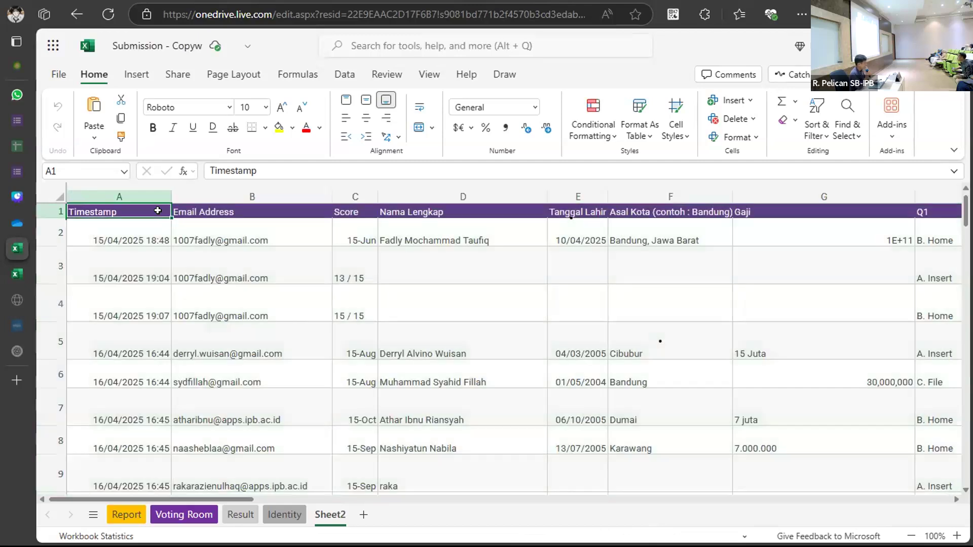
key(ctrl+a)
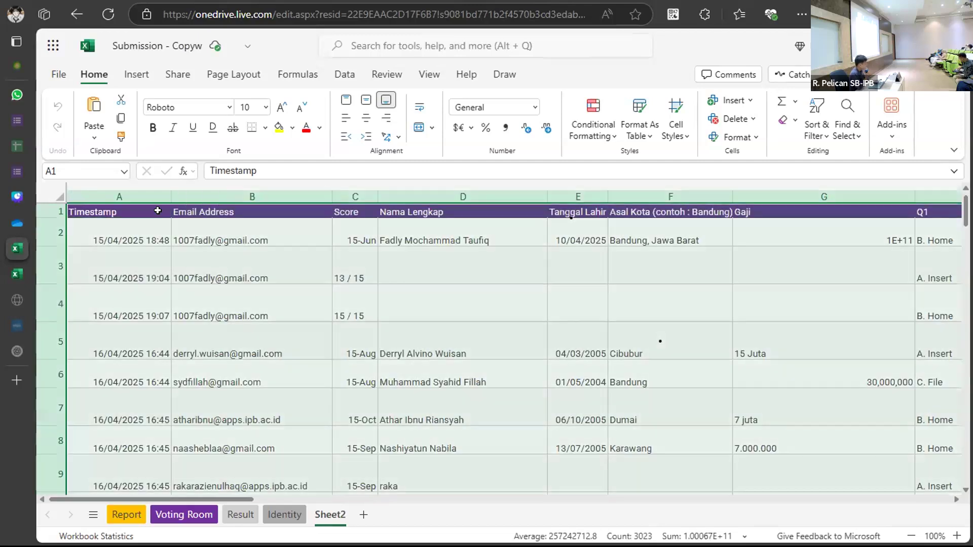
key(ctrl+a)
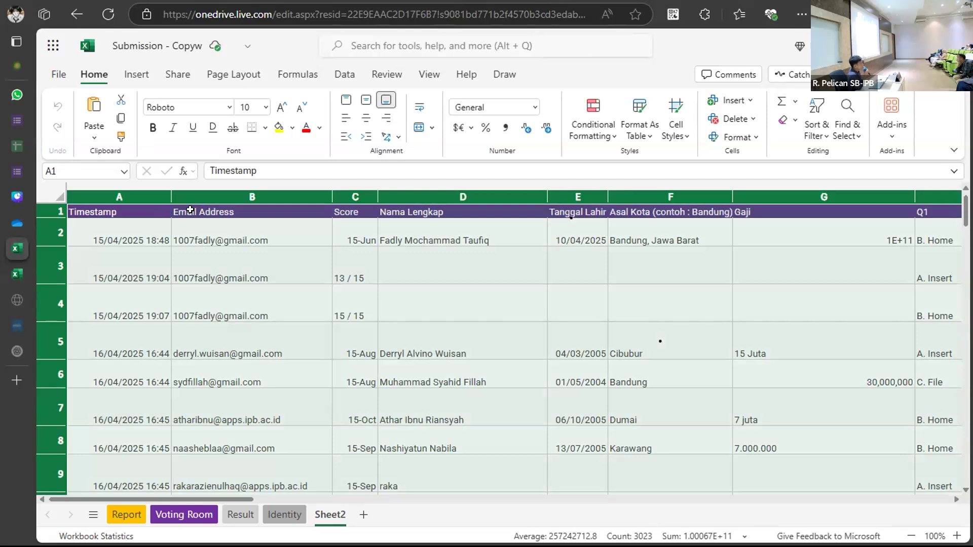
click(155, 232)
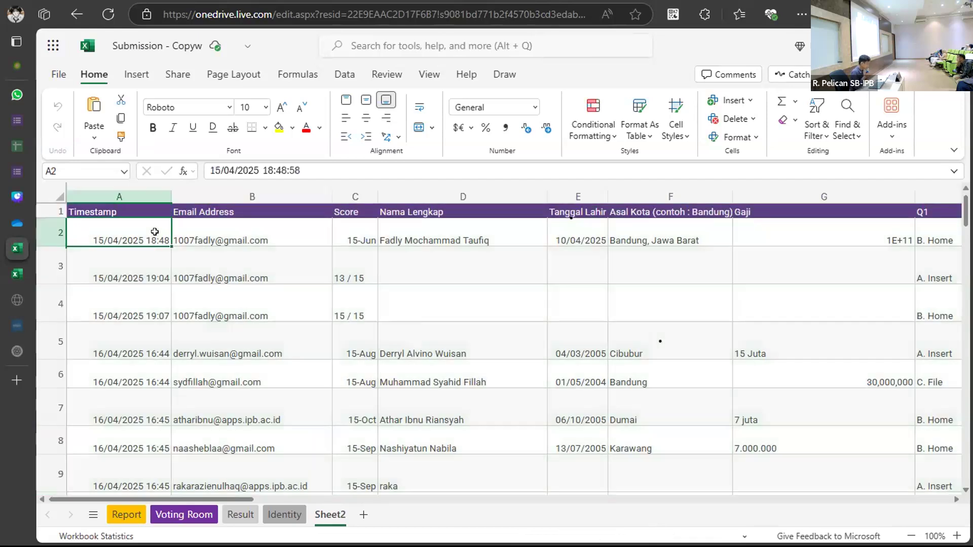
click(134, 211)
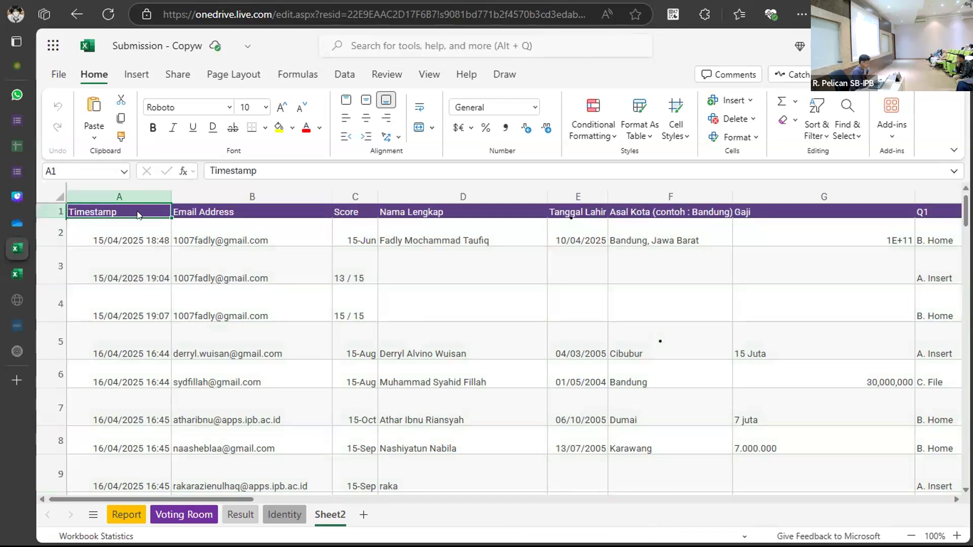
key(ctrl+a)
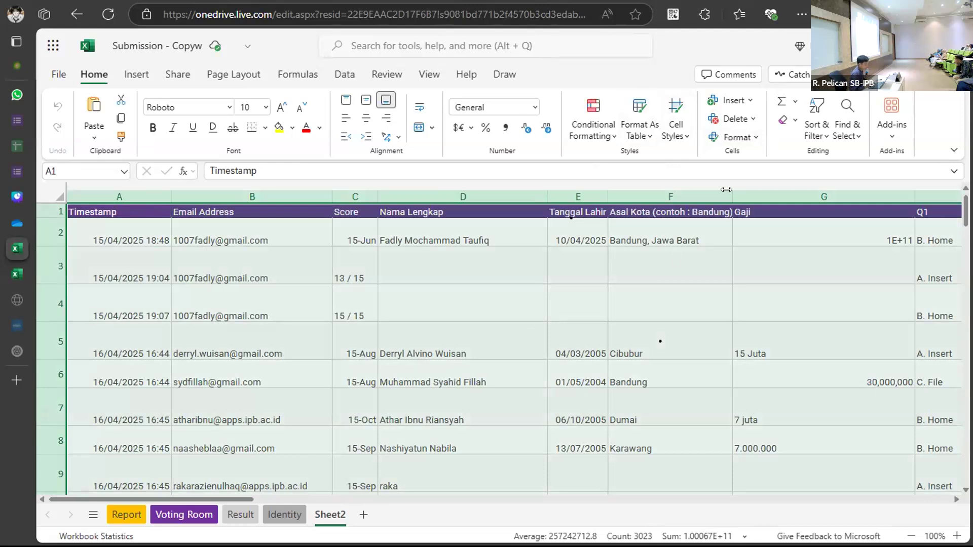
click(754, 137)
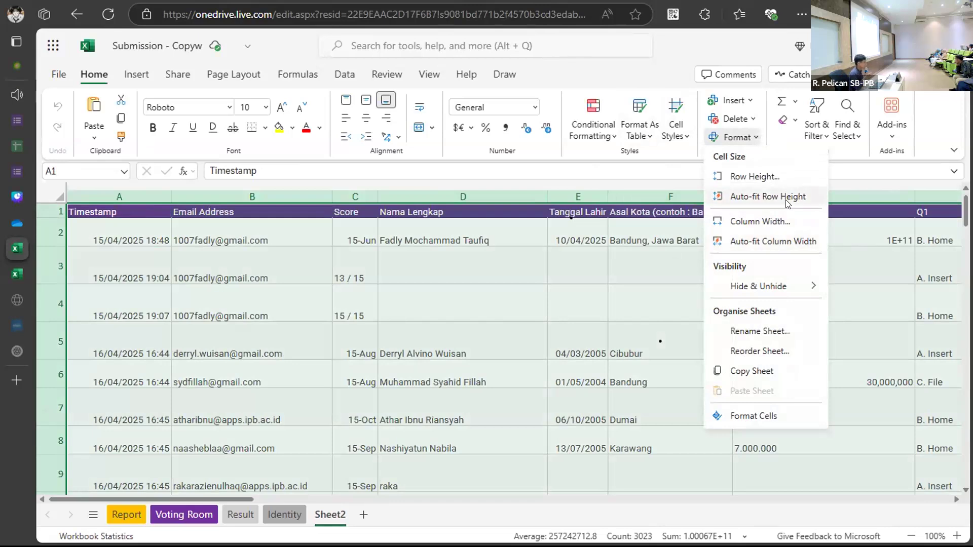
Auto-fit all column widths on Sheet2 and scroll across to check them.
click(779, 243)
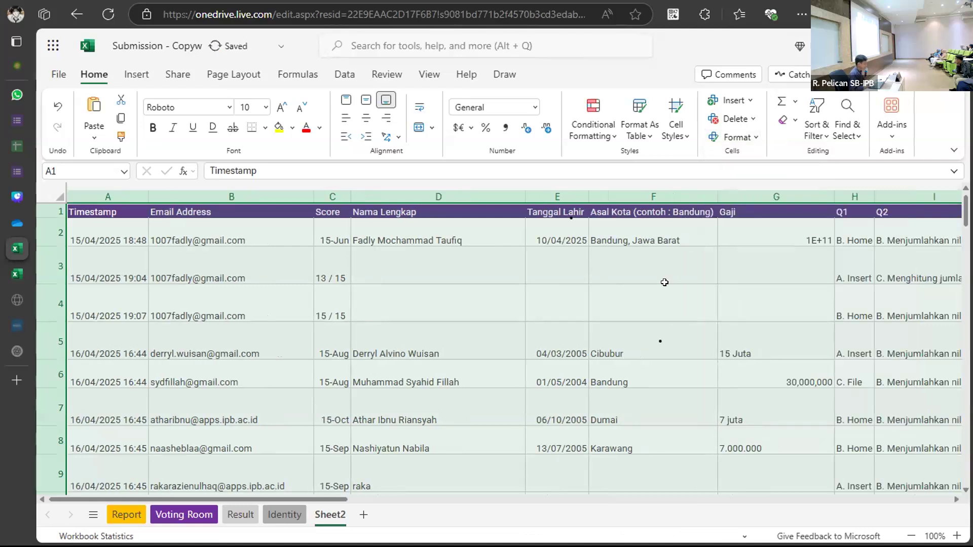
scroll(664, 282, right, 10)
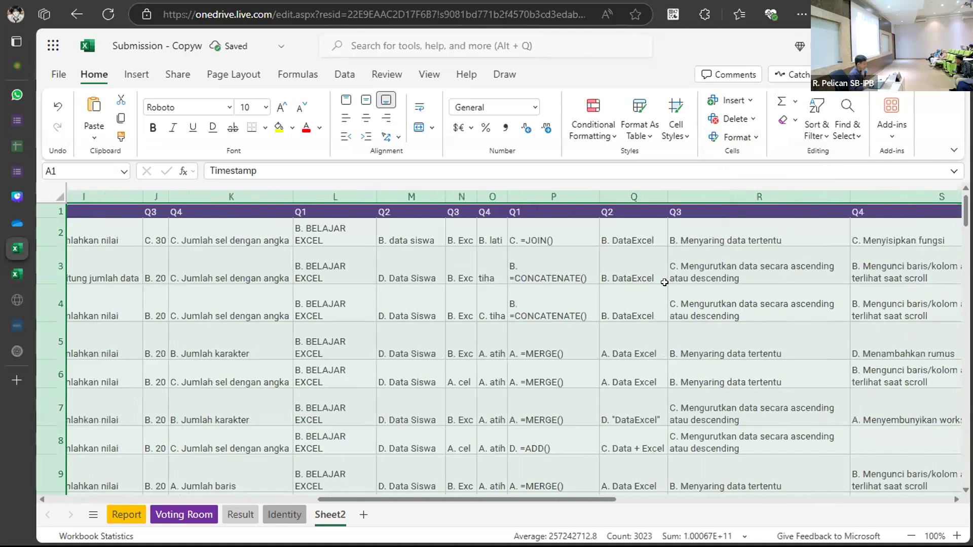
scroll(664, 282, right, 2)
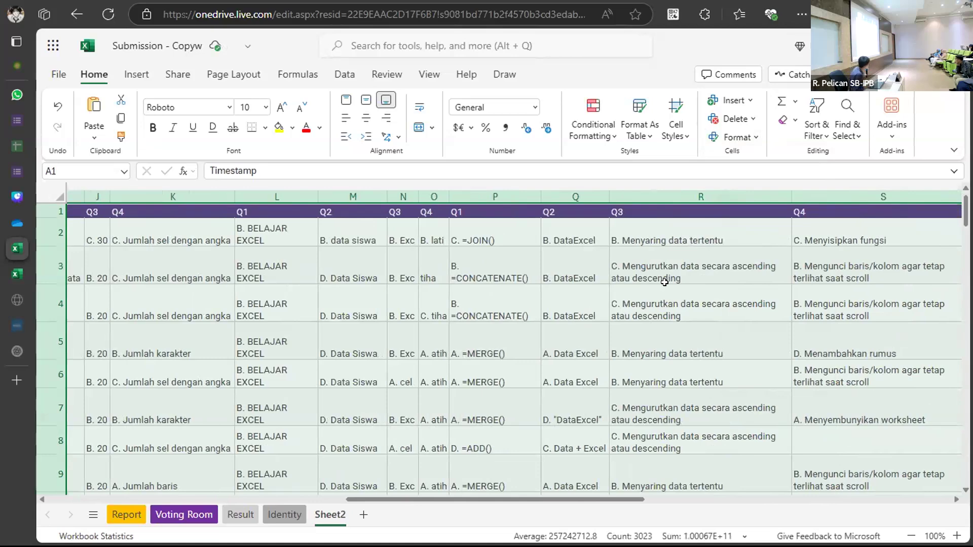
scroll(664, 282, left, 6)
scroll(664, 282, left, 5)
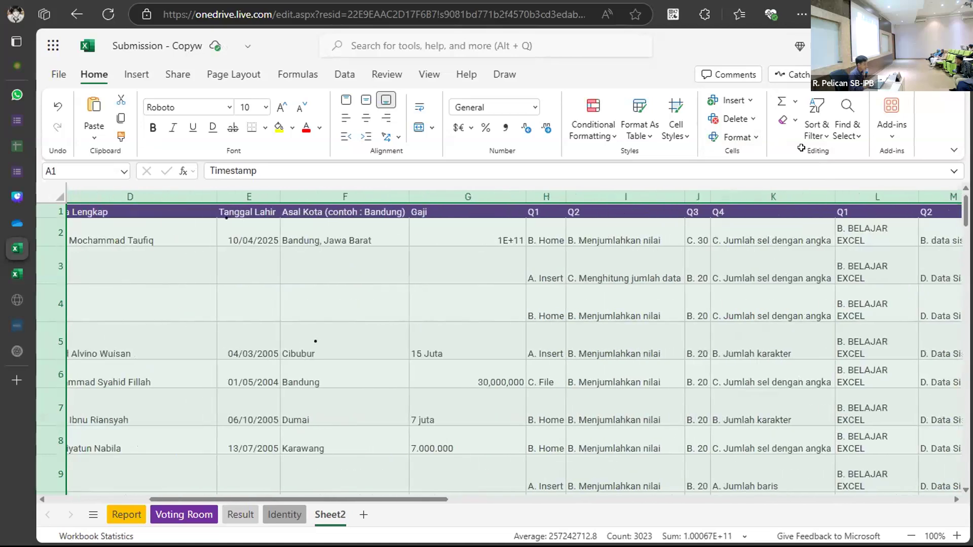
Auto-fit all row heights on Sheet2 and scroll to verify the layout.
click(738, 137)
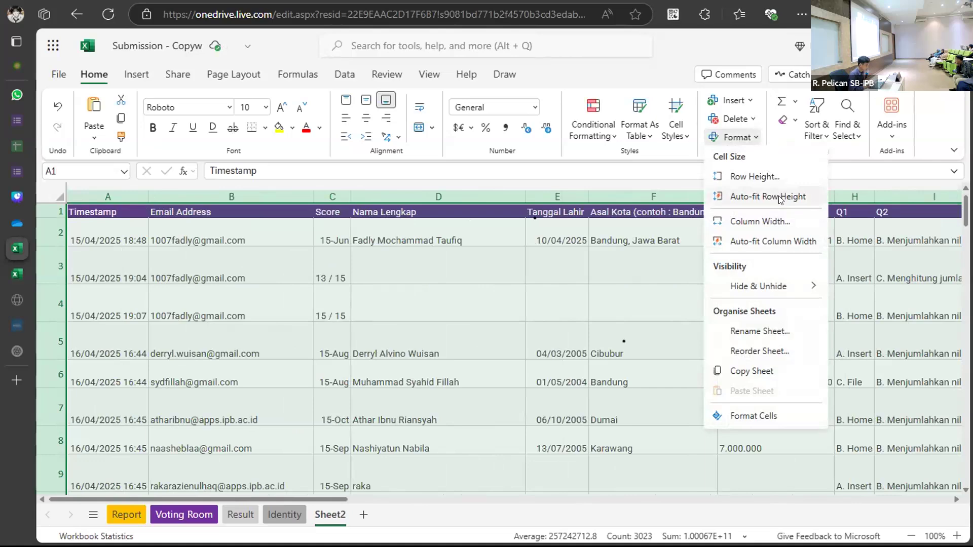
click(769, 196)
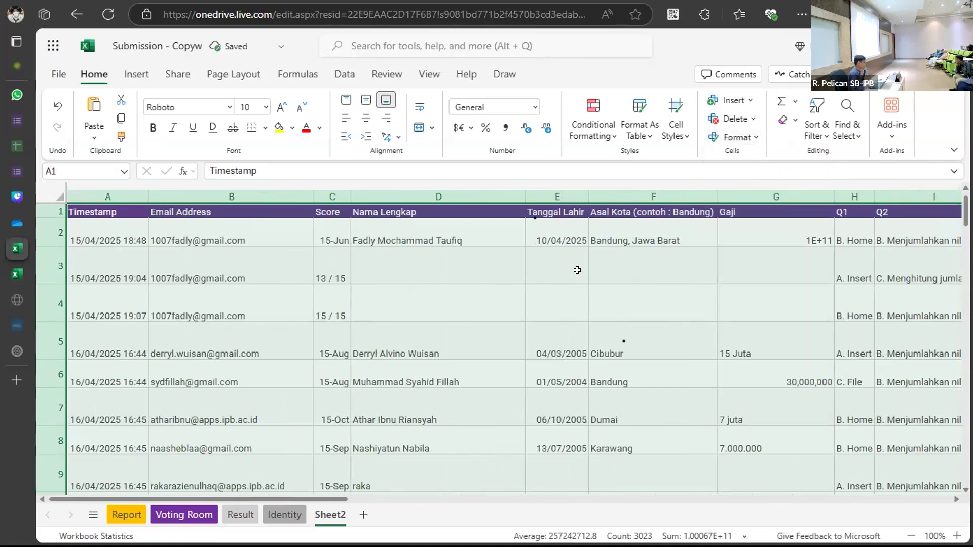
scroll(394, 326, down, 10)
scroll(393, 326, up, 10)
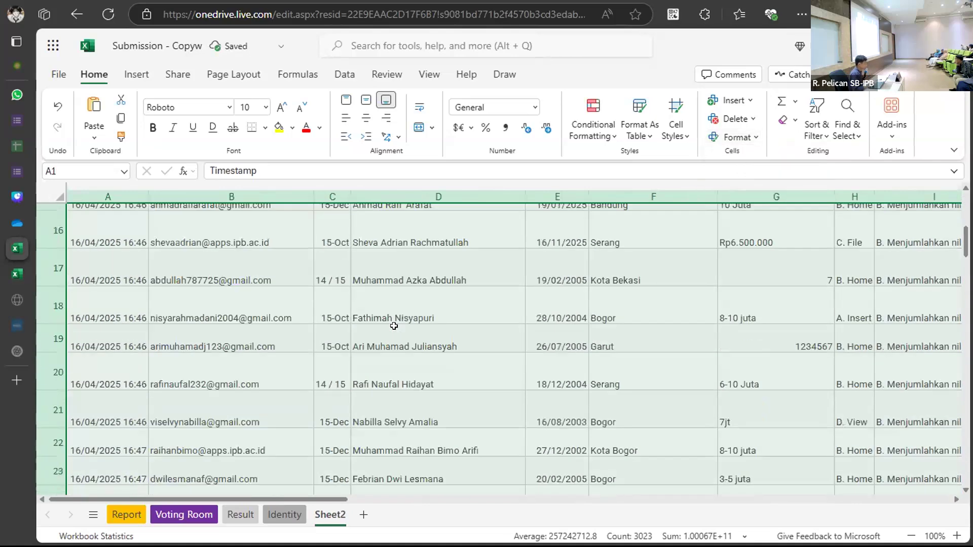
scroll(394, 326, right, 6)
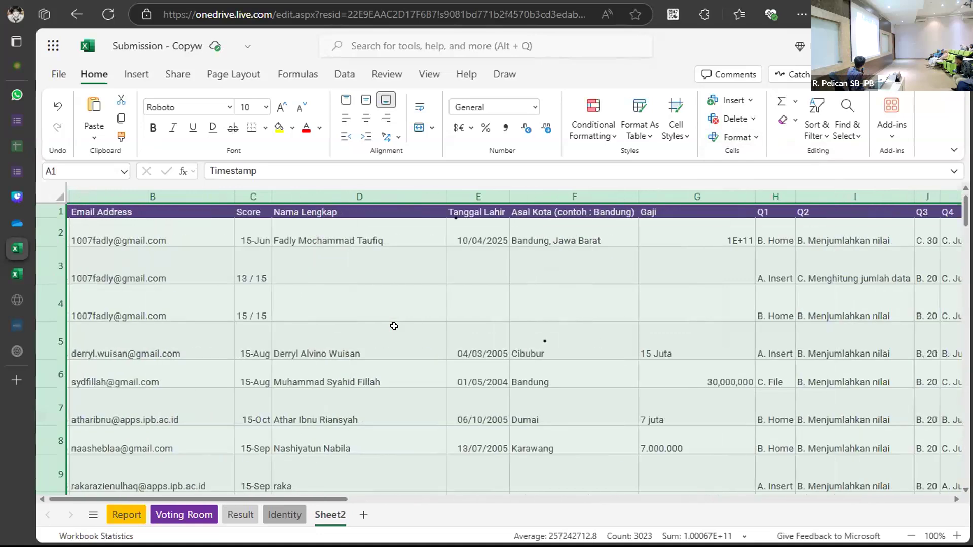
scroll(394, 326, right, 5)
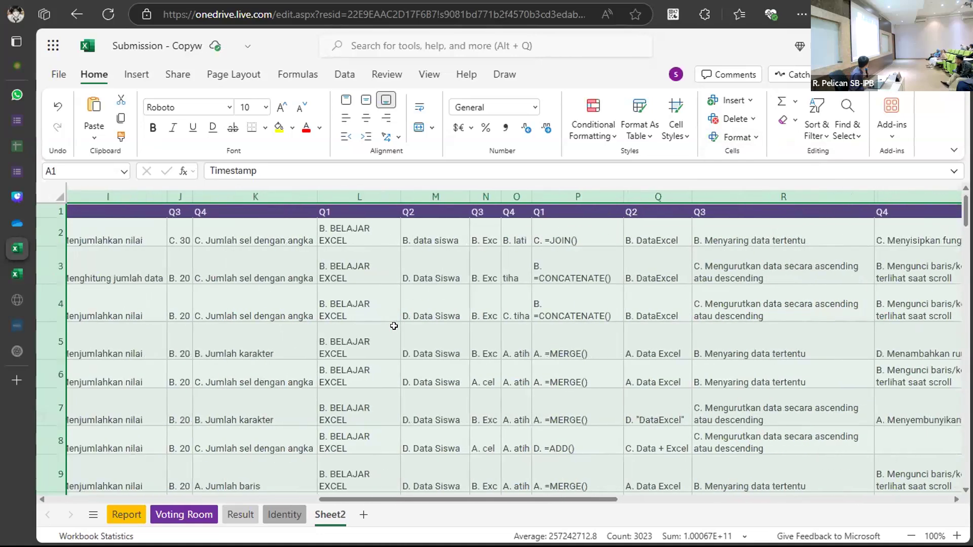
scroll(393, 326, left, 3)
scroll(394, 326, left, 6)
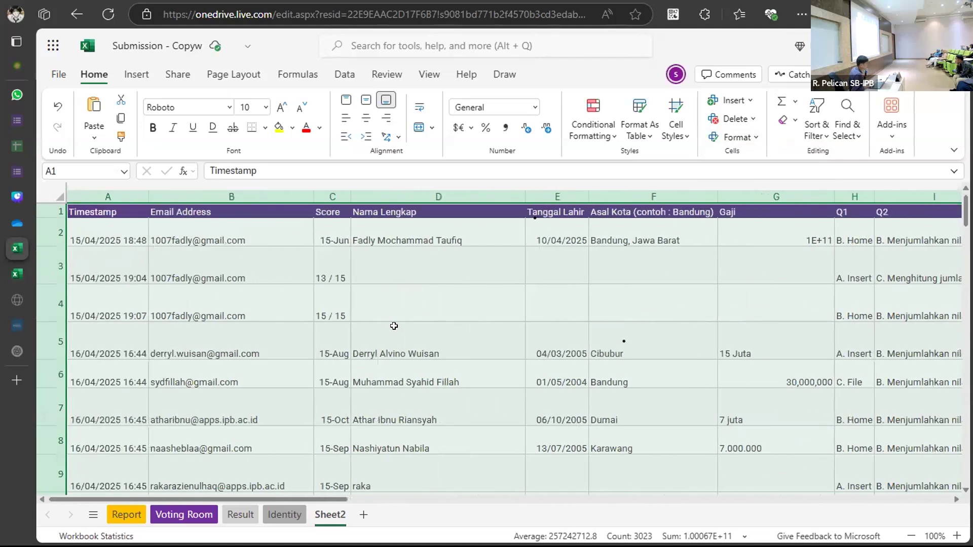
Drop the whole-sheet selection onto cell B3 and switch to the Voting Room sheet.
click(59, 261)
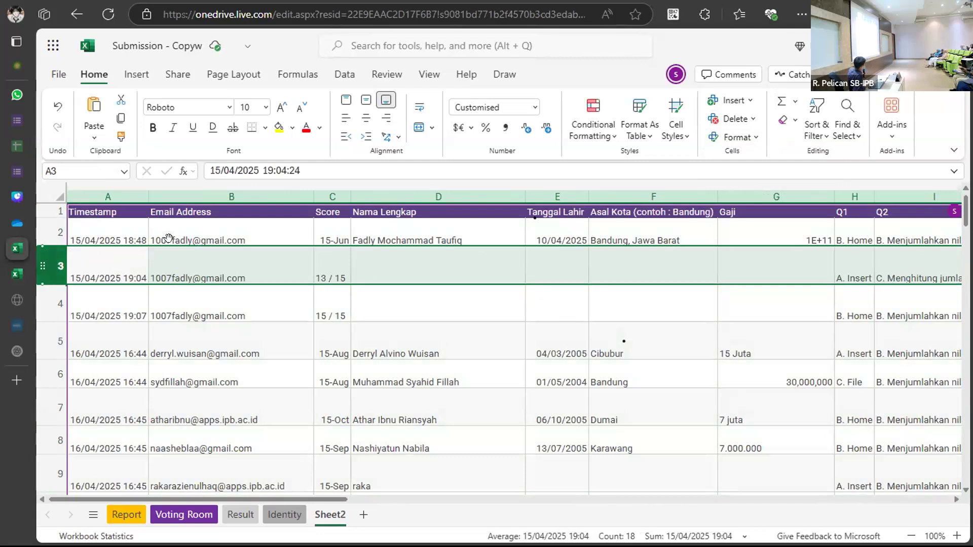
click(206, 193)
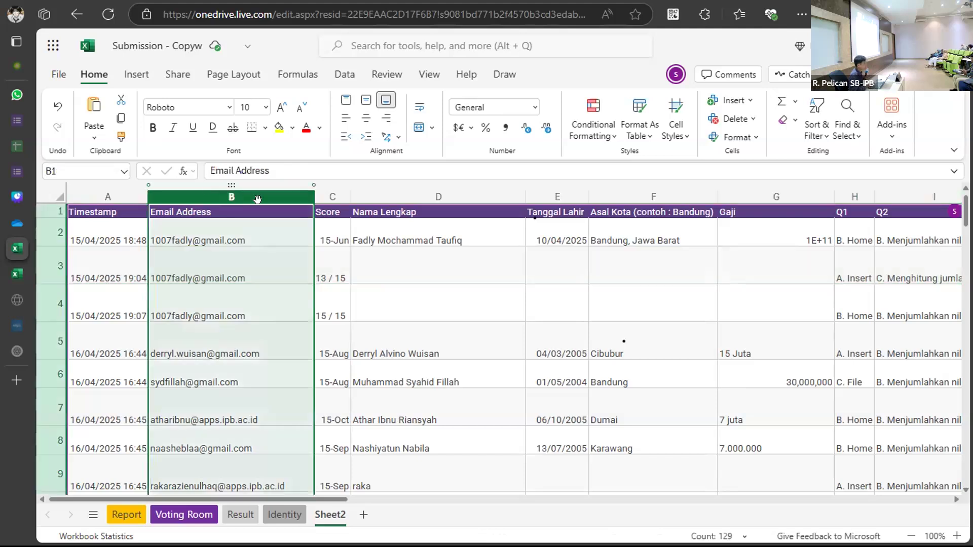
click(226, 295)
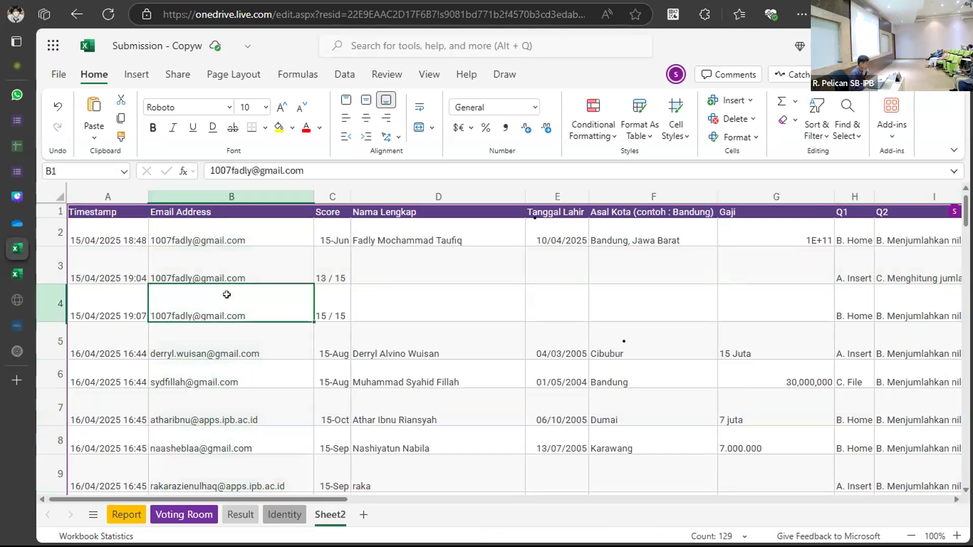
click(122, 212)
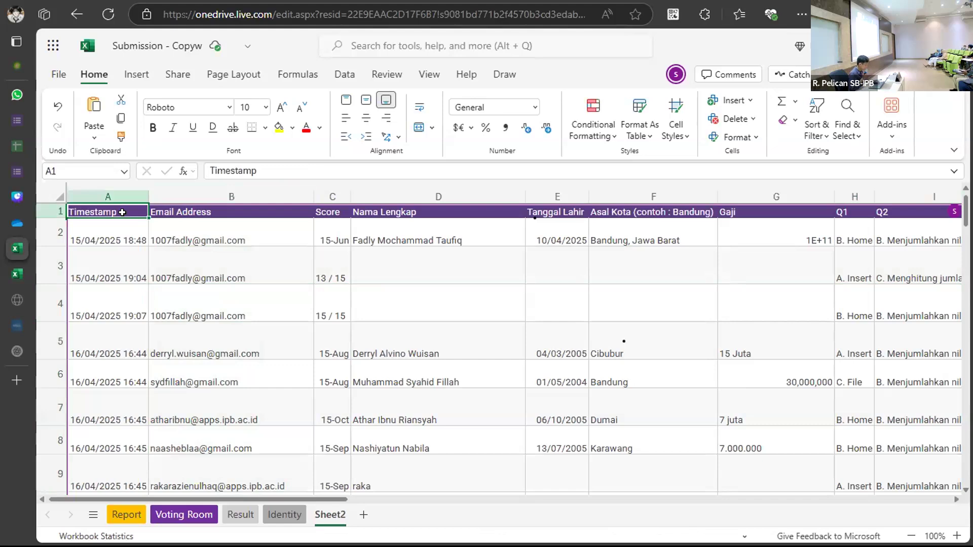
key(ctrl+a)
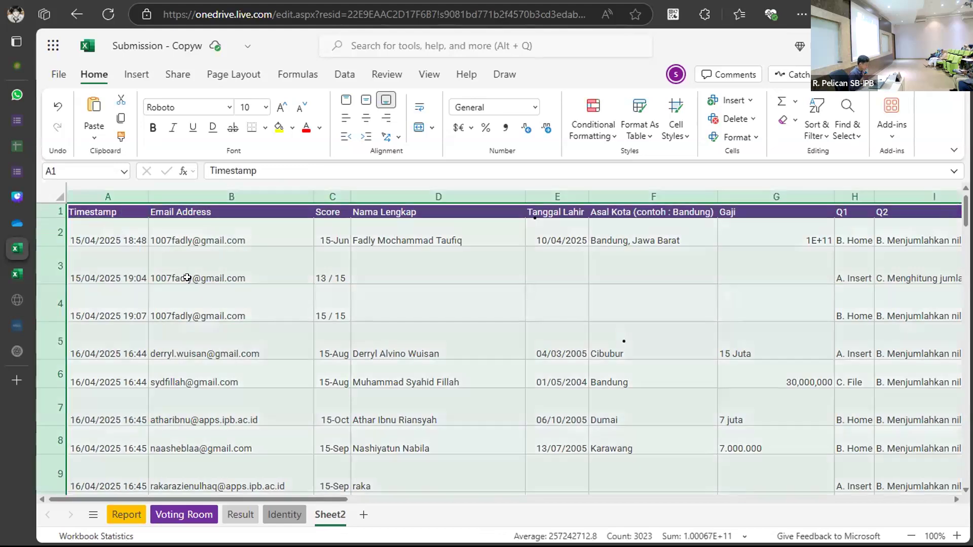
click(187, 277)
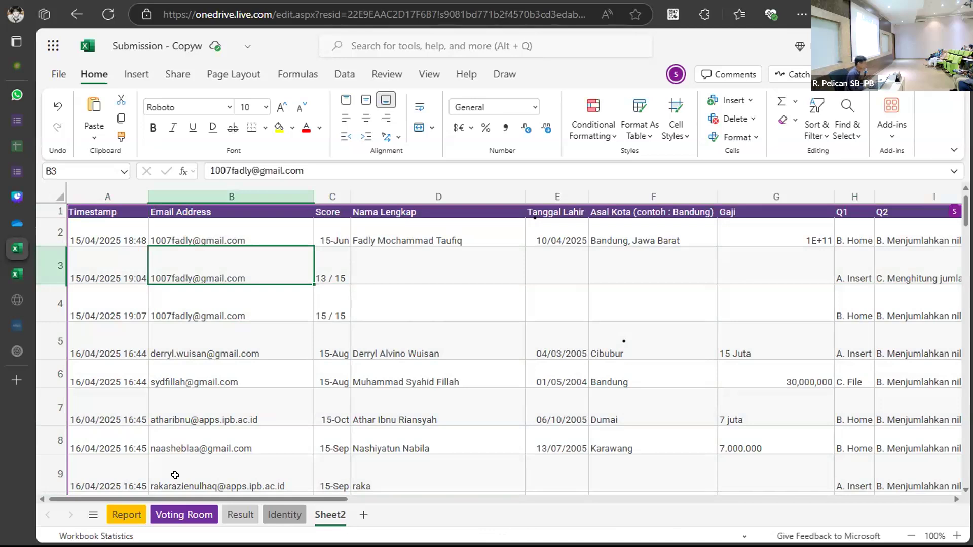
click(178, 514)
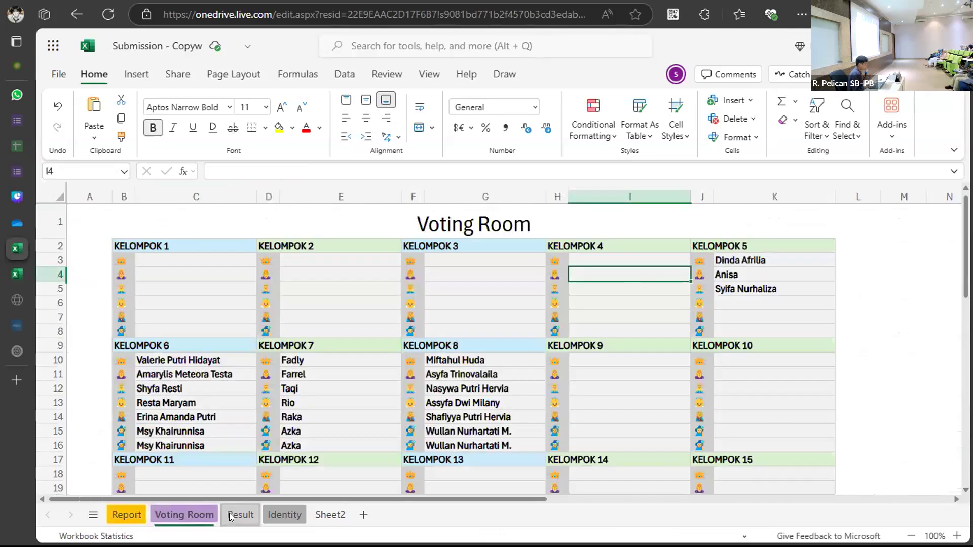
View the Result and Identity sheets, then return to Sheet2's Timestamp cell A1.
click(240, 514)
click(277, 514)
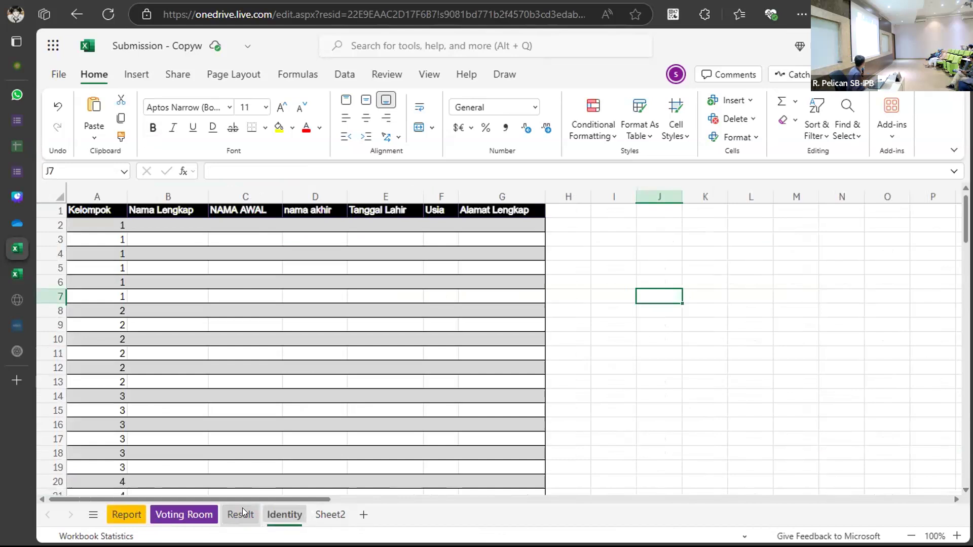
click(330, 515)
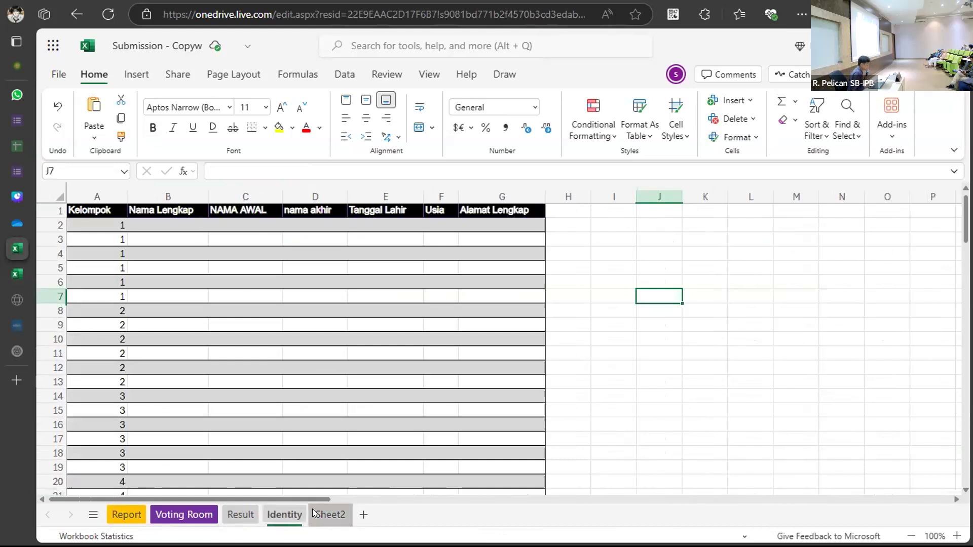
click(100, 212)
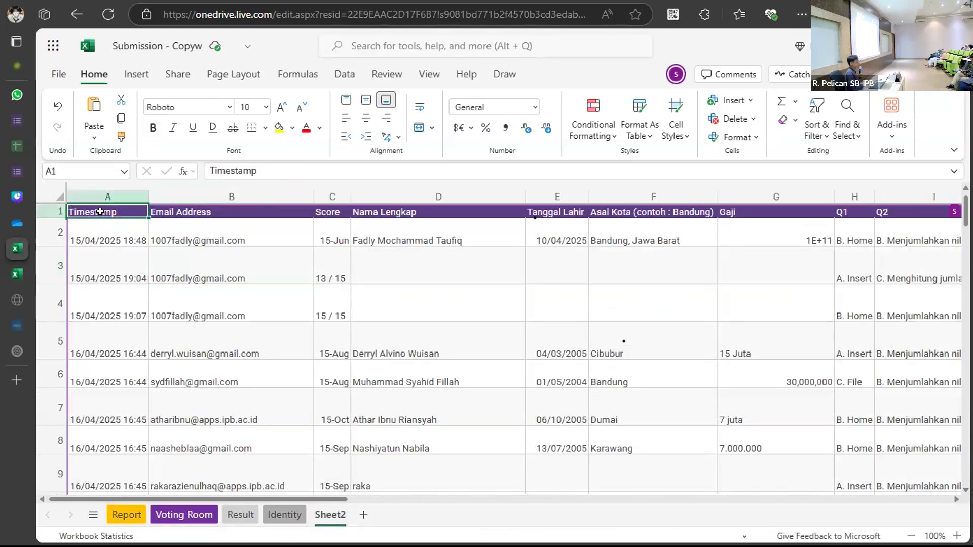
click(17, 200)
click(17, 224)
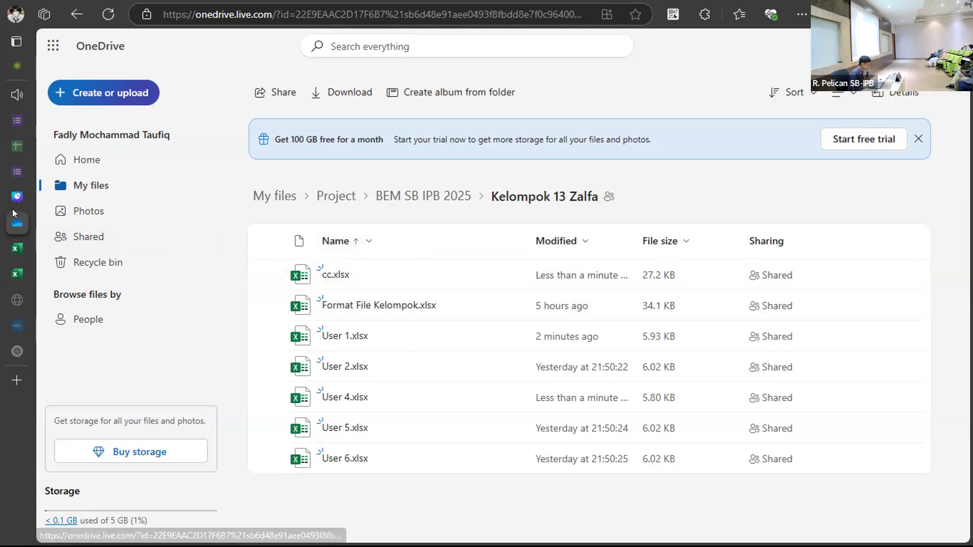
mouse_move(12, 209)
click(46, 272)
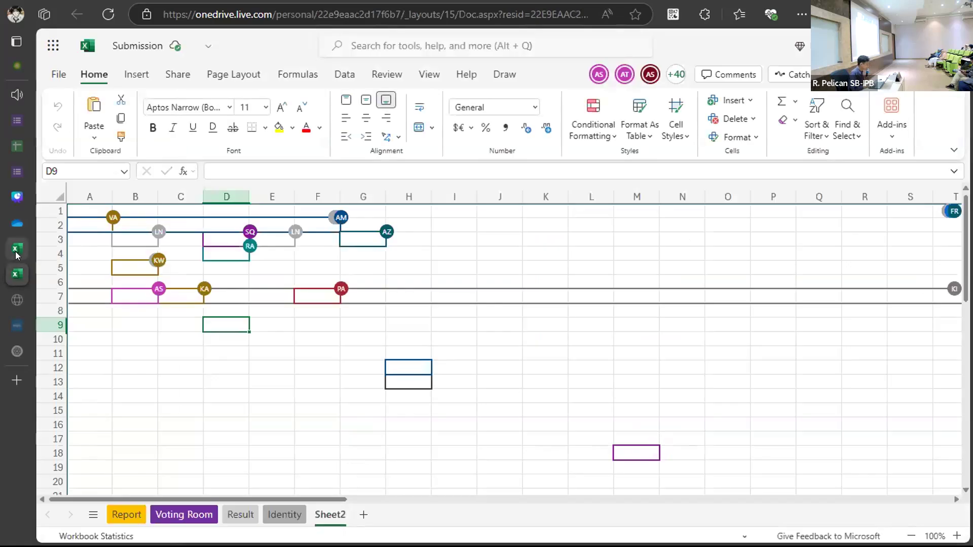
click(17, 253)
scroll(271, 325, down, 5)
scroll(270, 325, up, 5)
scroll(270, 325, right, 2)
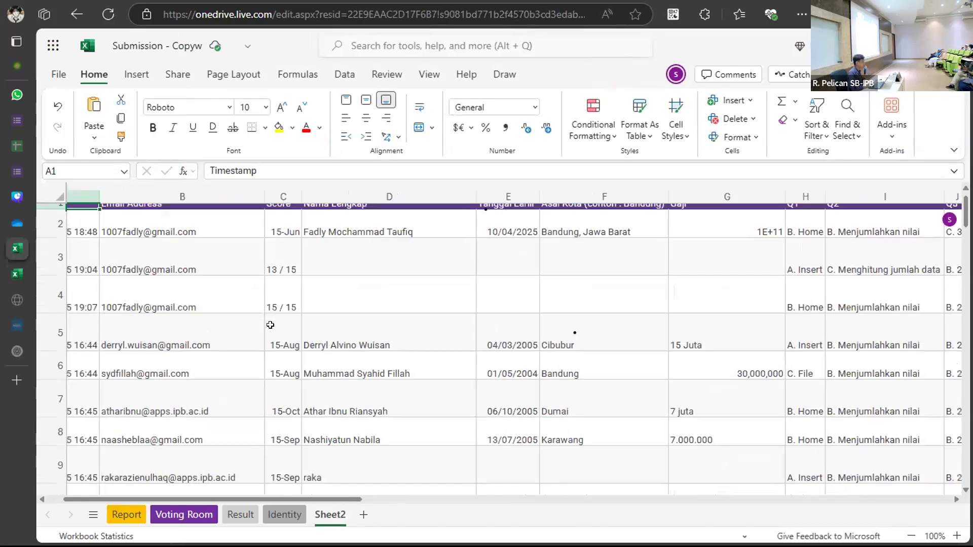
scroll(270, 325, left, 2)
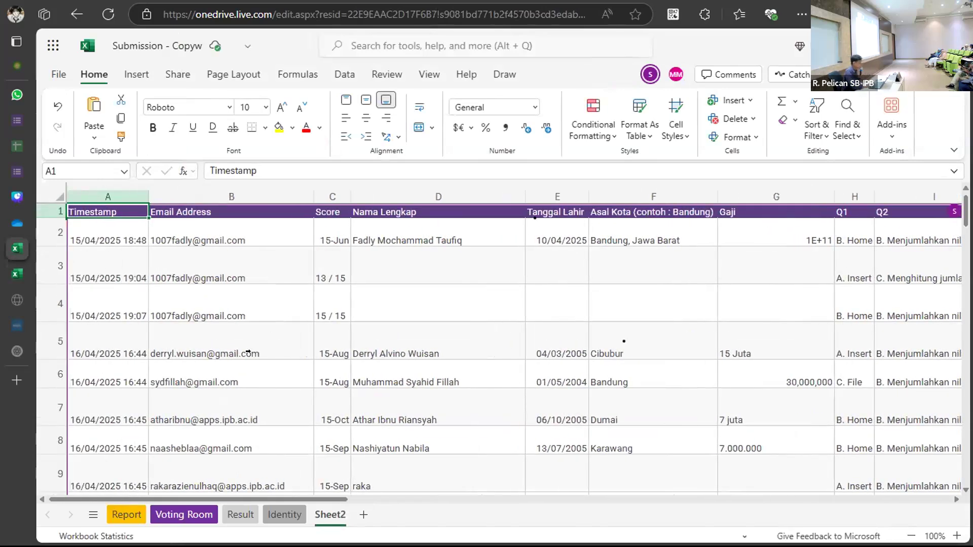
click(17, 273)
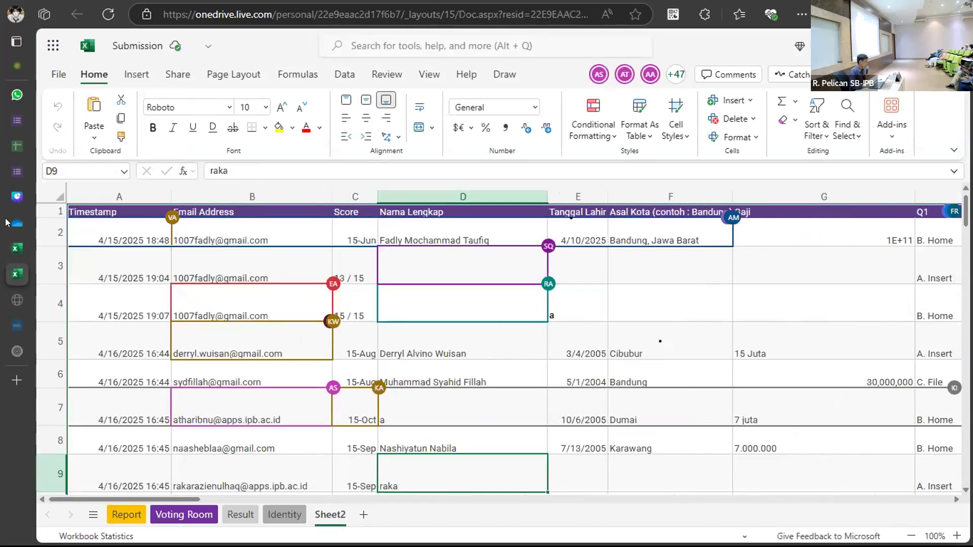
click(20, 248)
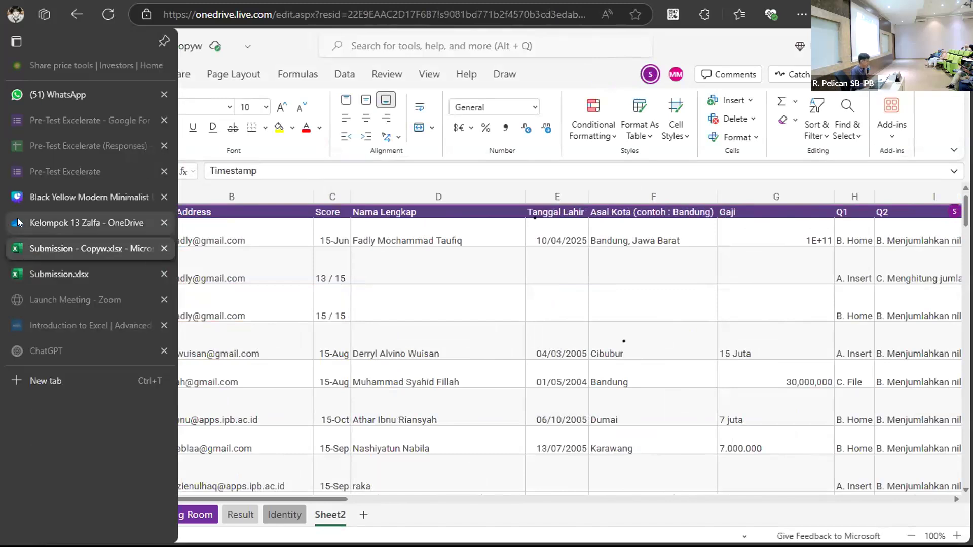
Navigate from Kelompok 1 to BEM SB IPB 2025's File Utama folder and open Format File Kelompok.xlsx.
click(18, 223)
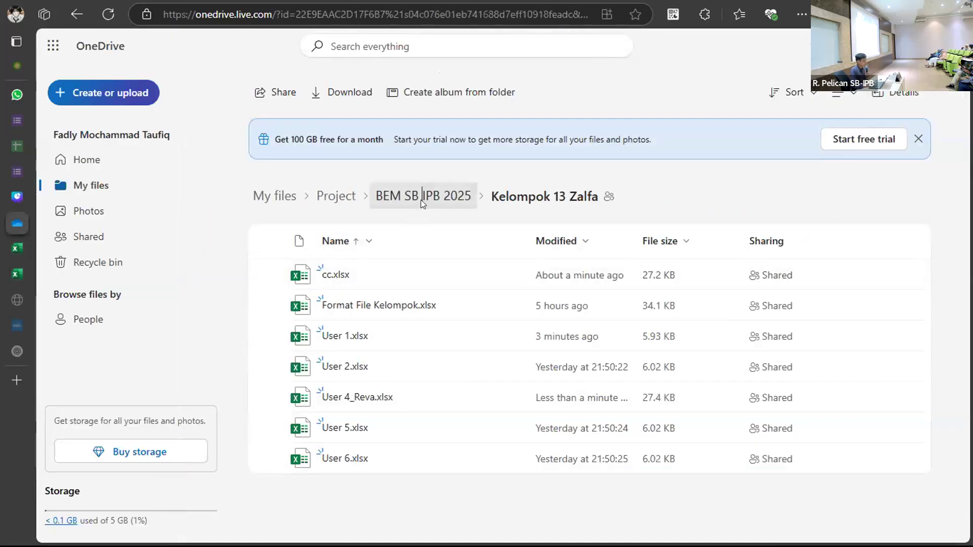
click(420, 200)
click(357, 306)
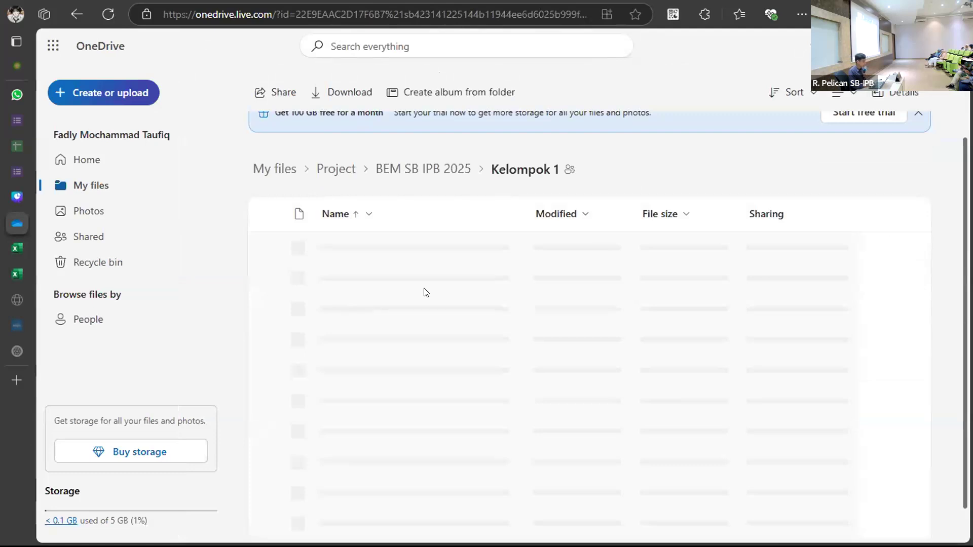
click(395, 280)
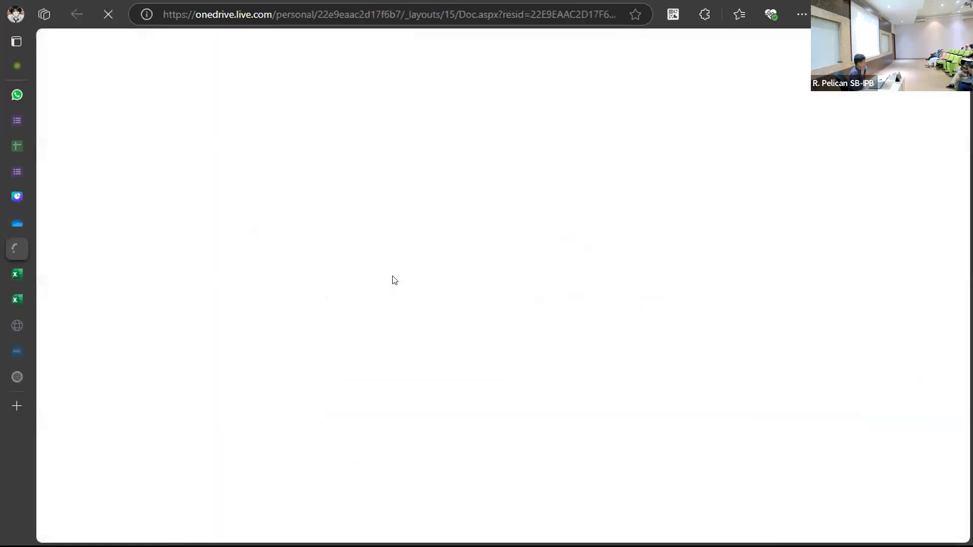
click(16, 223)
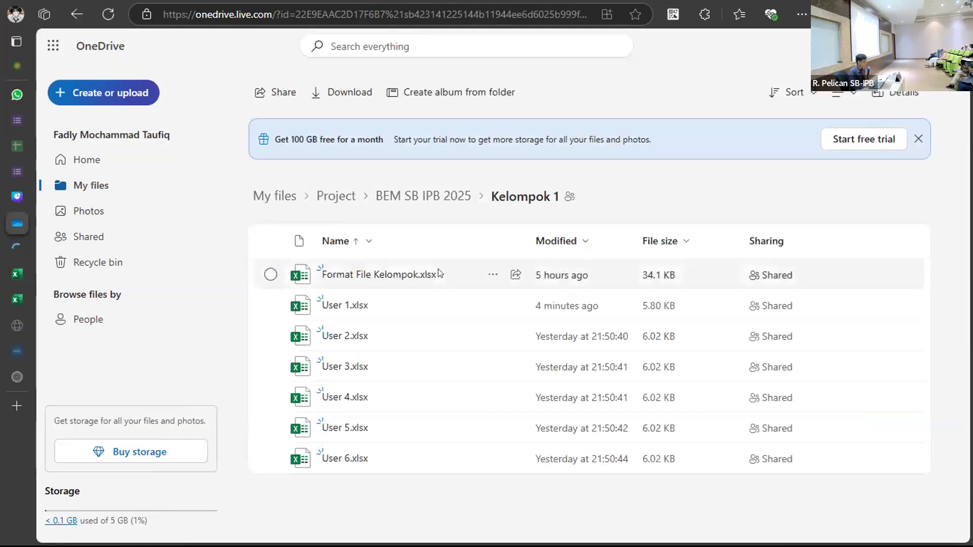
click(402, 202)
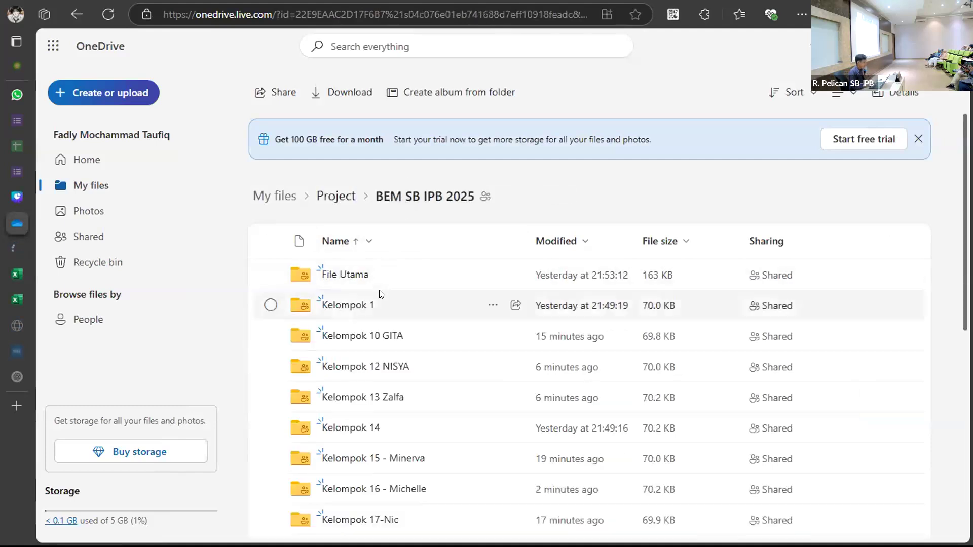
click(345, 276)
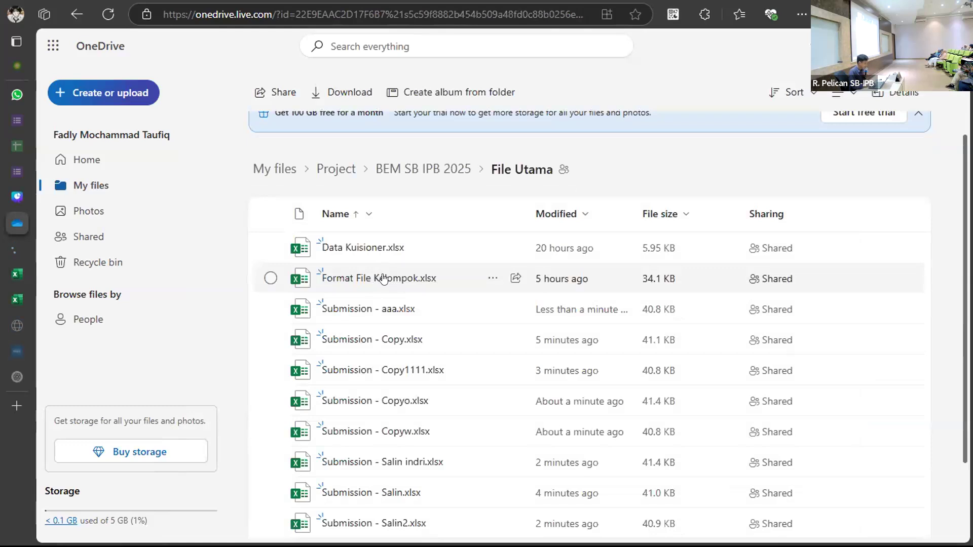
click(384, 279)
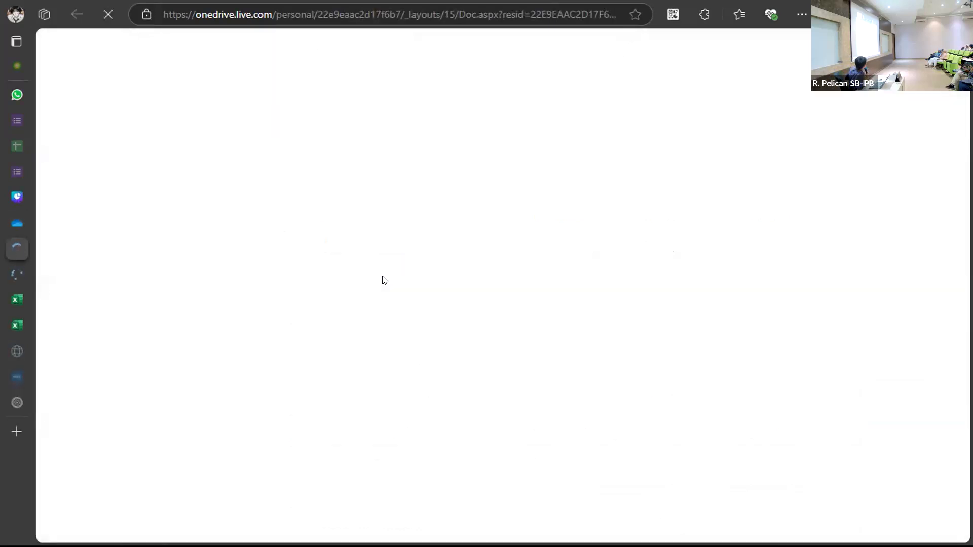
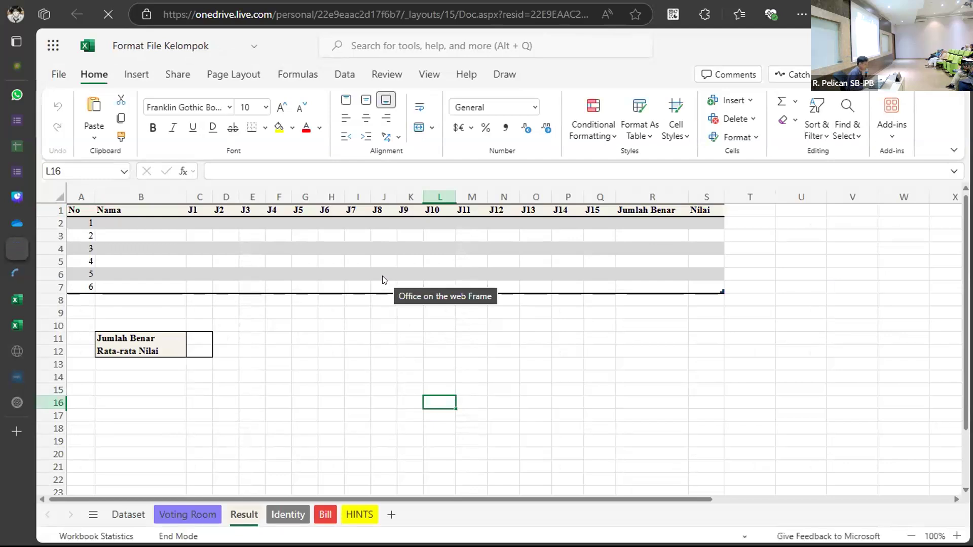
Look over the Result, Voting Room and Dataset sheets, ending at Dataset cell A2.
click(268, 322)
click(187, 515)
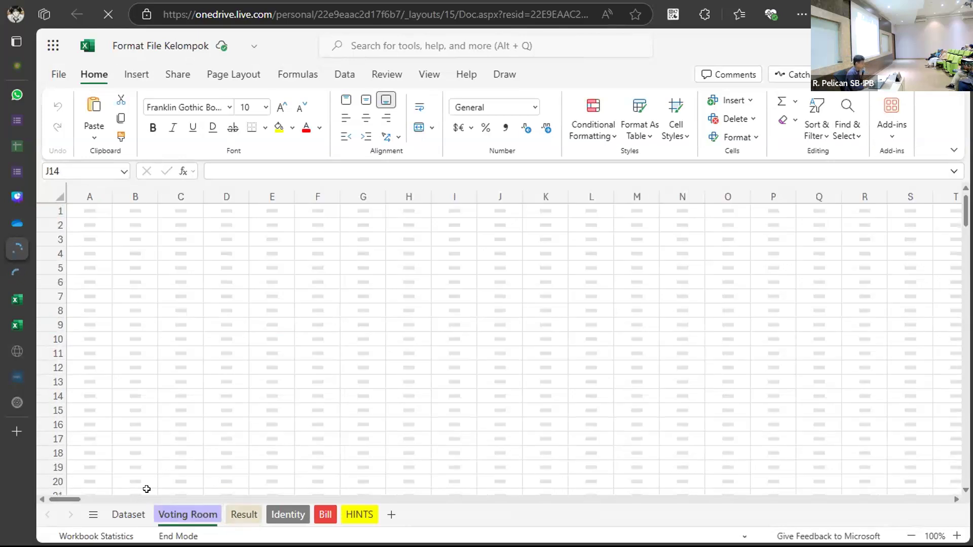
click(127, 520)
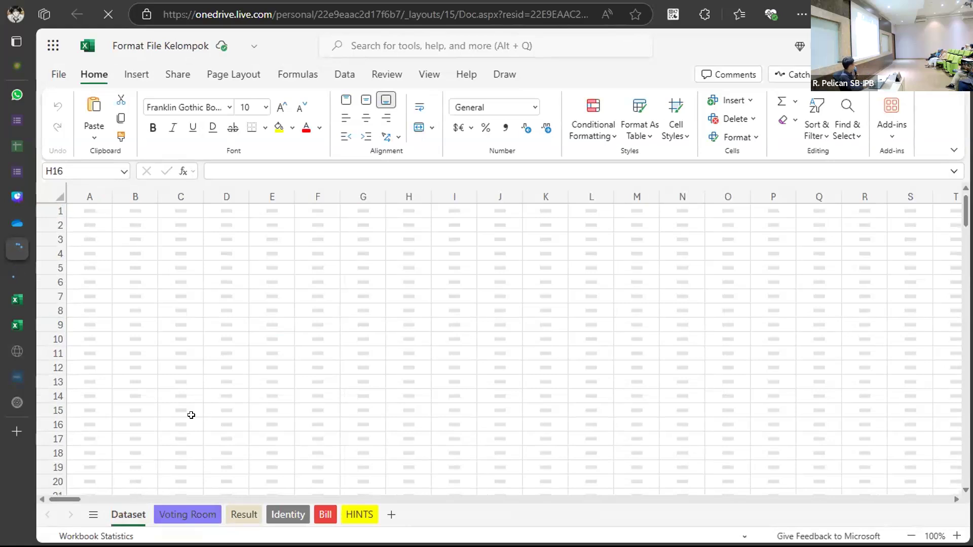
click(96, 221)
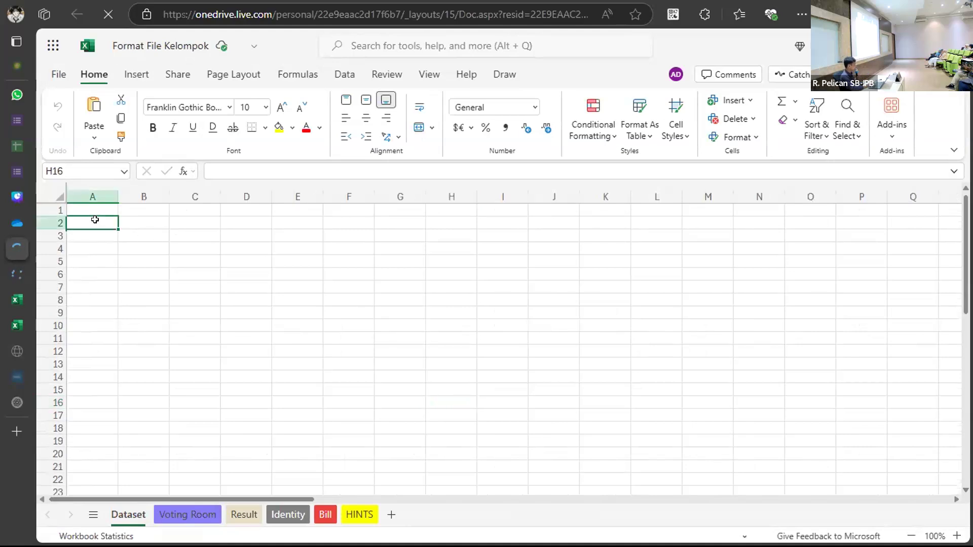
Copy all form responses in the Submission workbook and return to Format File Kelompok.
click(13, 195)
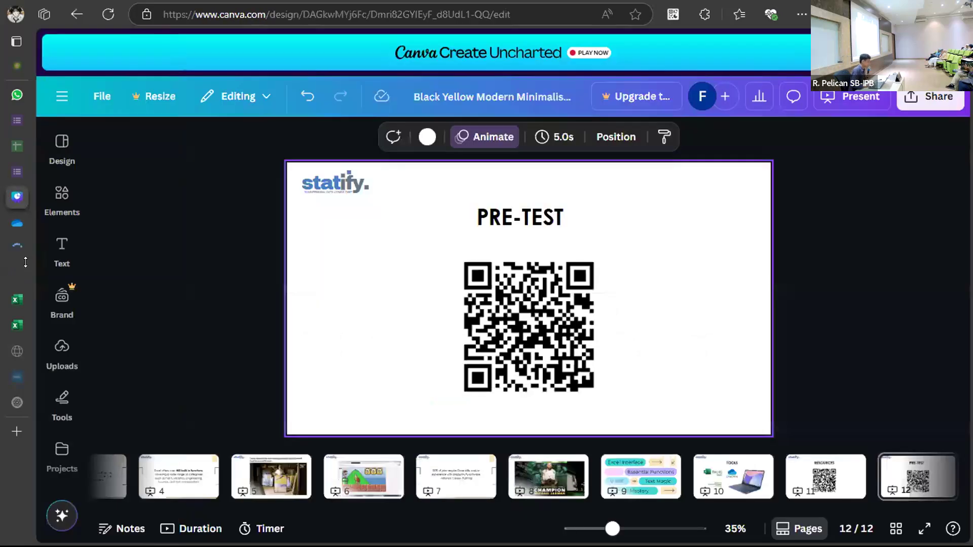
click(16, 297)
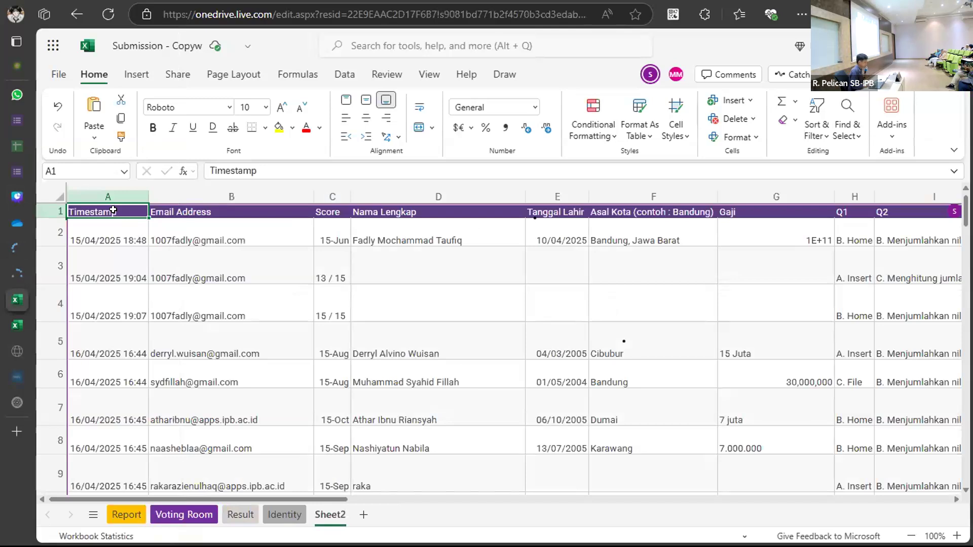
key(ctrl+a)
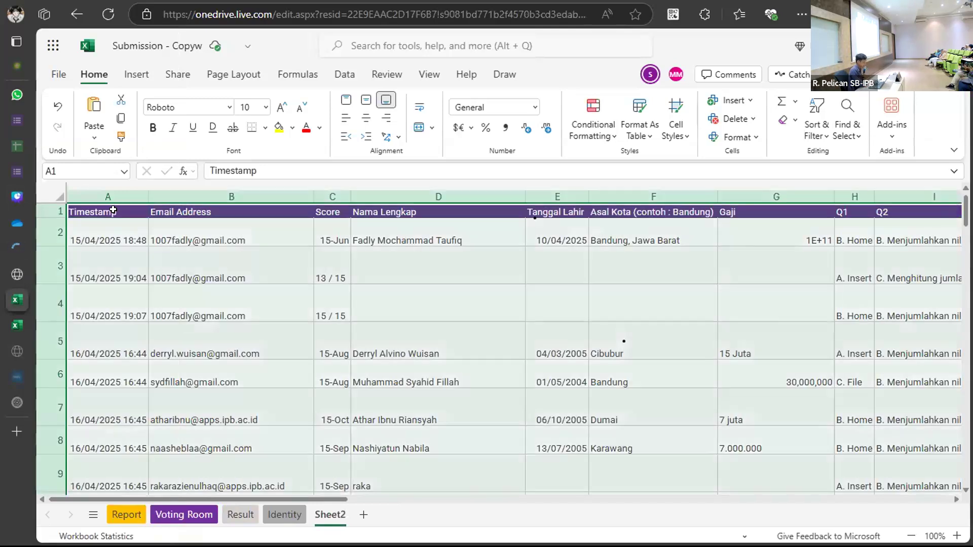
key(ctrl+c)
mouse_move(13, 234)
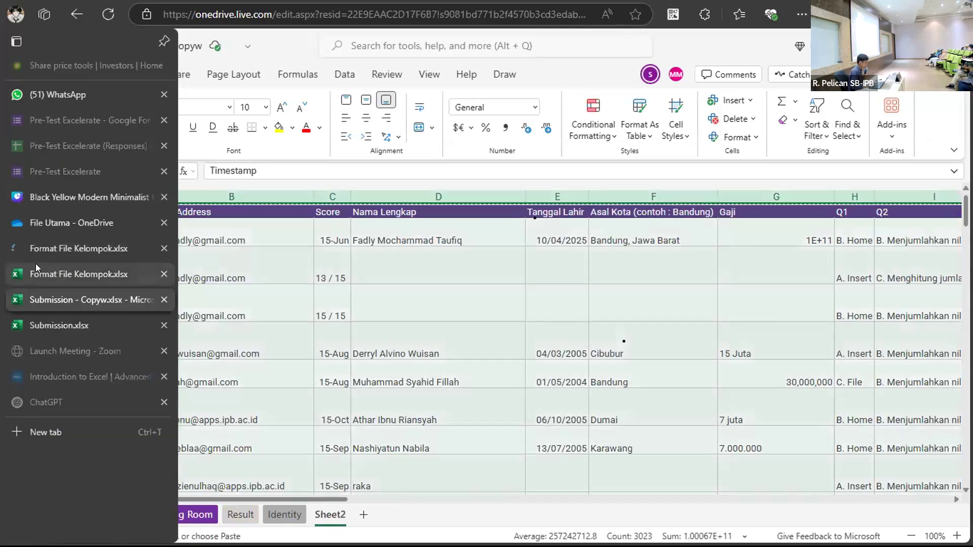
click(93, 274)
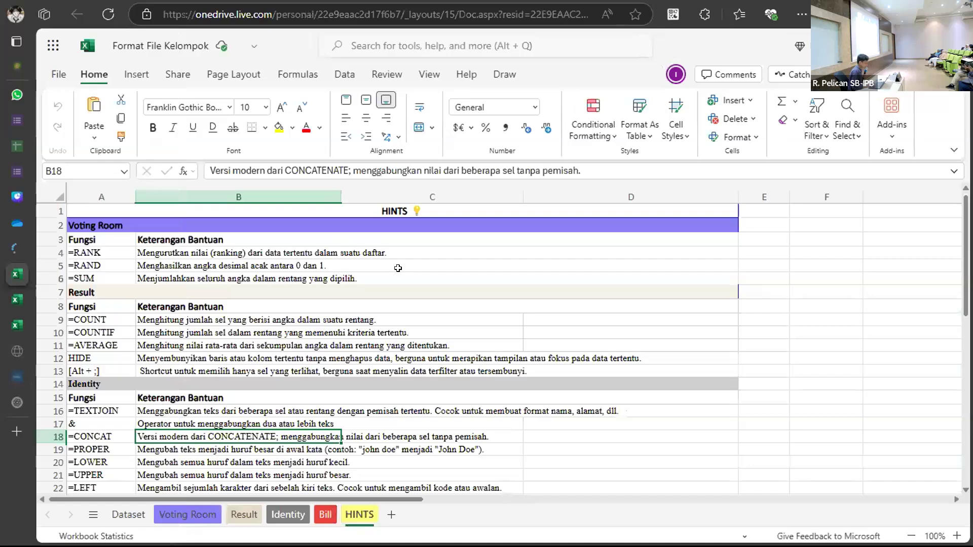
Paste the copied form responses into the Dataset sheet at A1 and scroll through the rows.
click(131, 514)
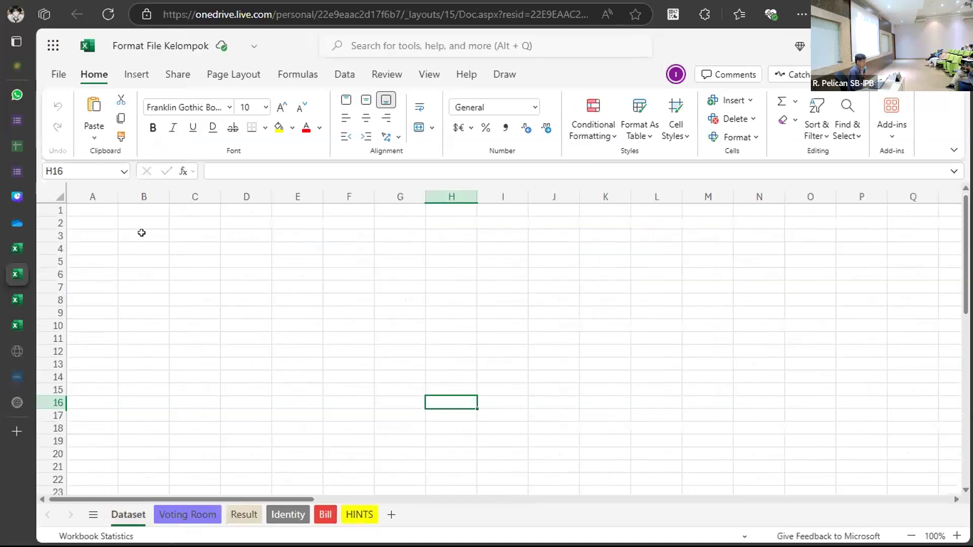
click(97, 209)
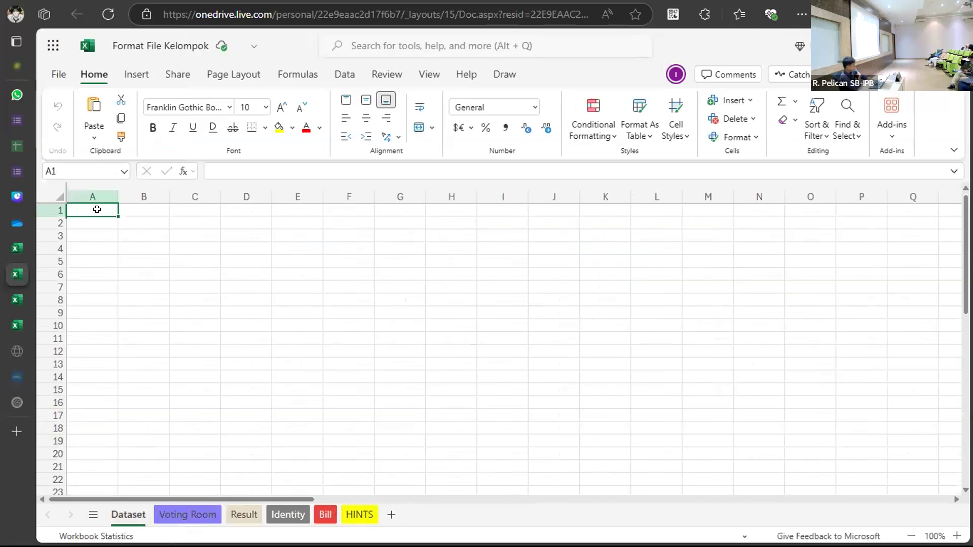
key(ctrl+a)
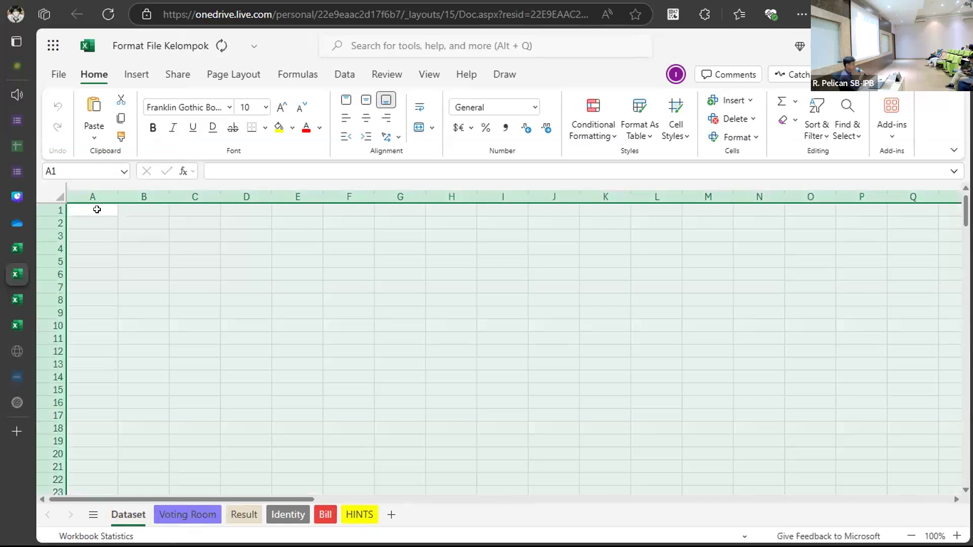
key(ctrl+v)
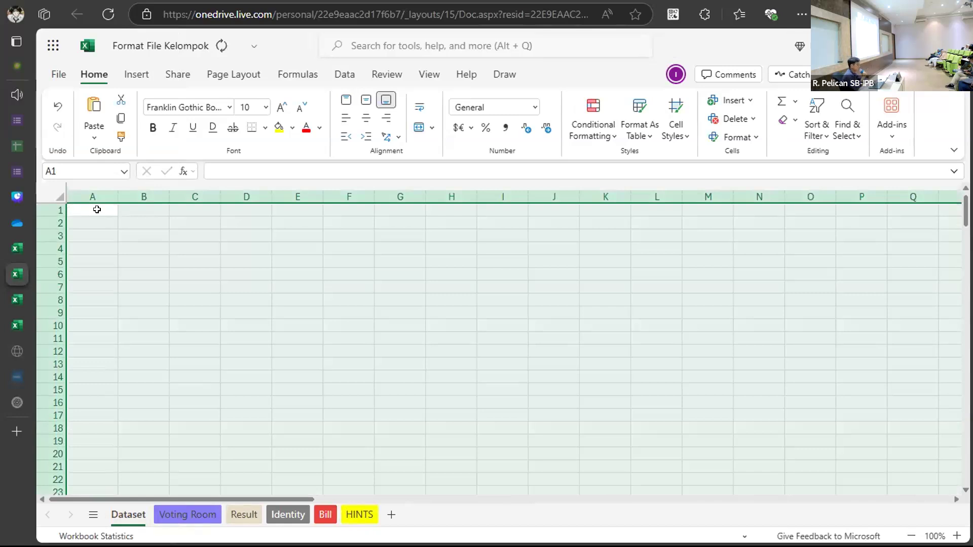
scroll(250, 295, down, 10)
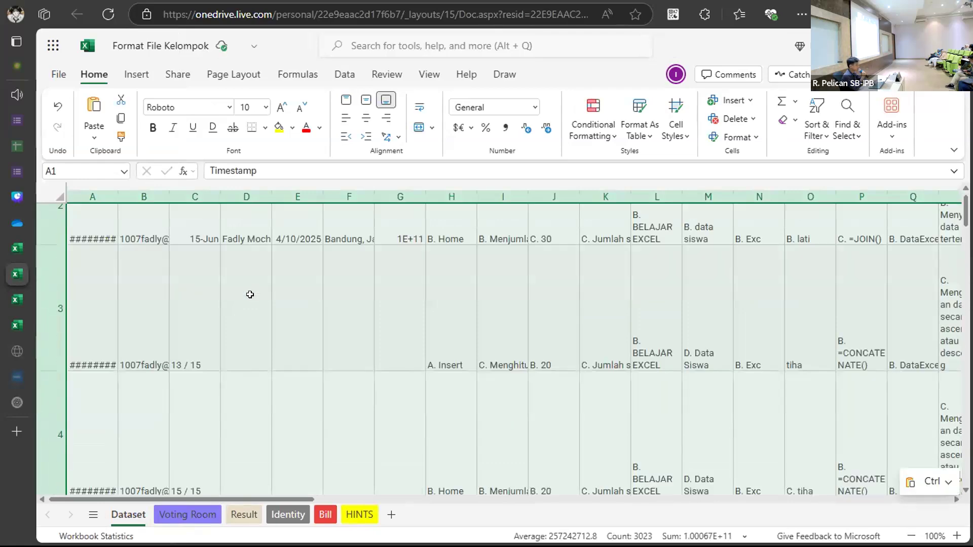
scroll(250, 294, down, 10)
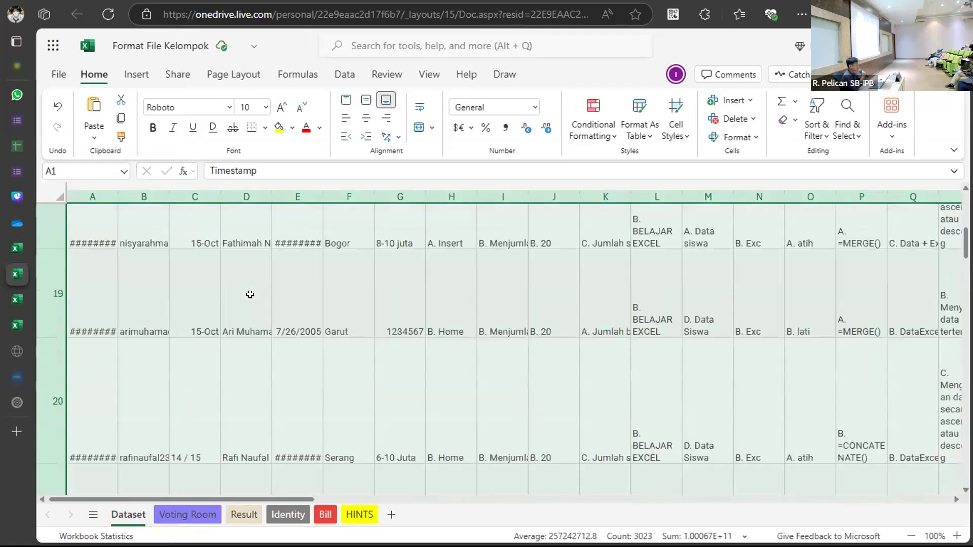
scroll(250, 294, down, 9)
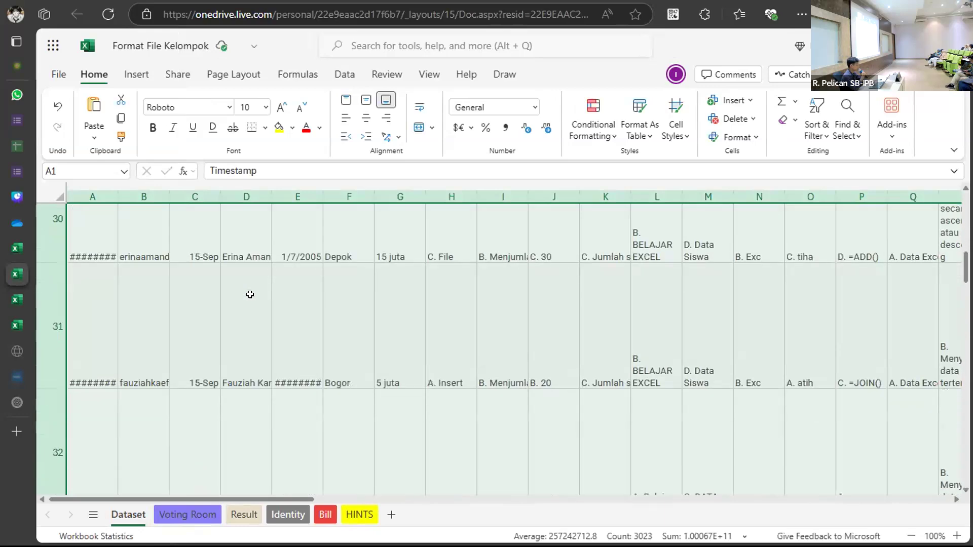
scroll(250, 295, down, 6)
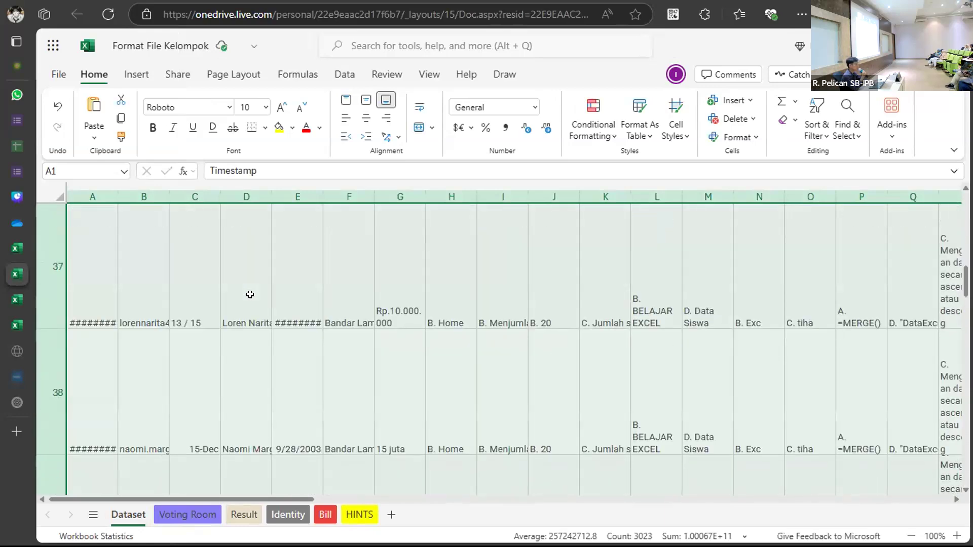
scroll(250, 295, up, 10)
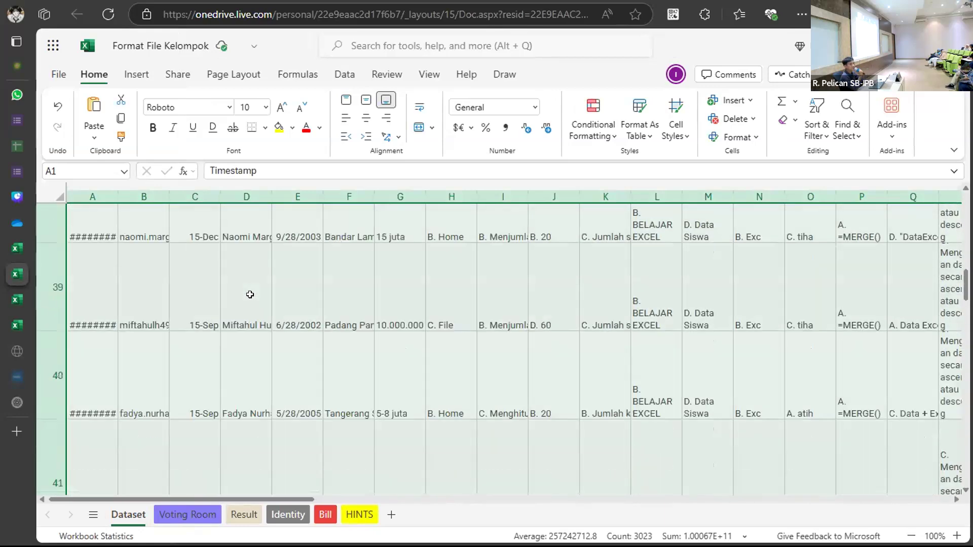
scroll(250, 294, up, 10)
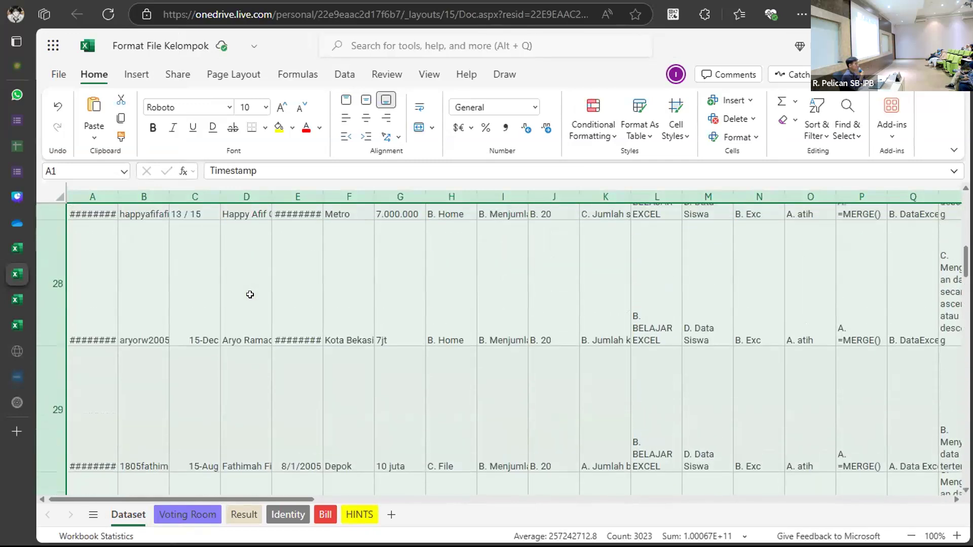
scroll(250, 294, up, 1)
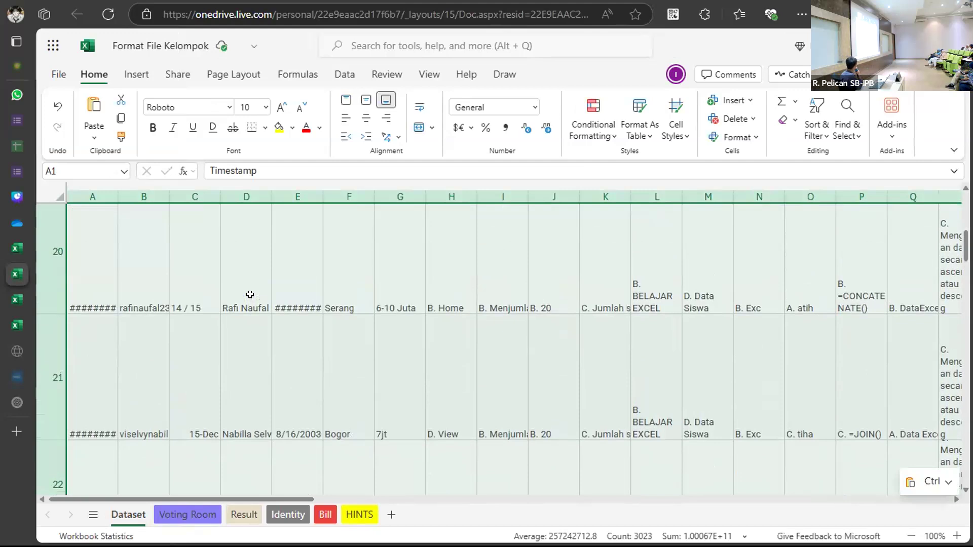
scroll(249, 294, up, 10)
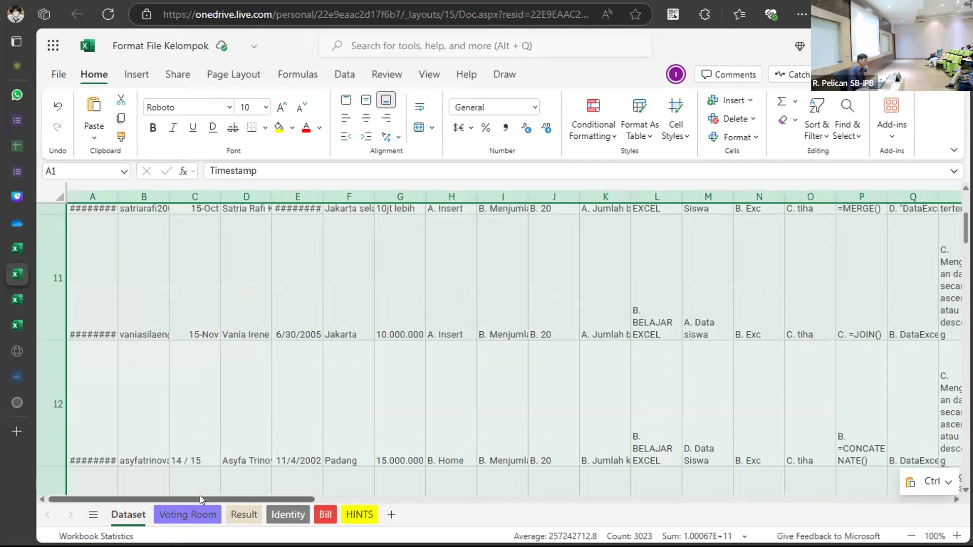
click(182, 512)
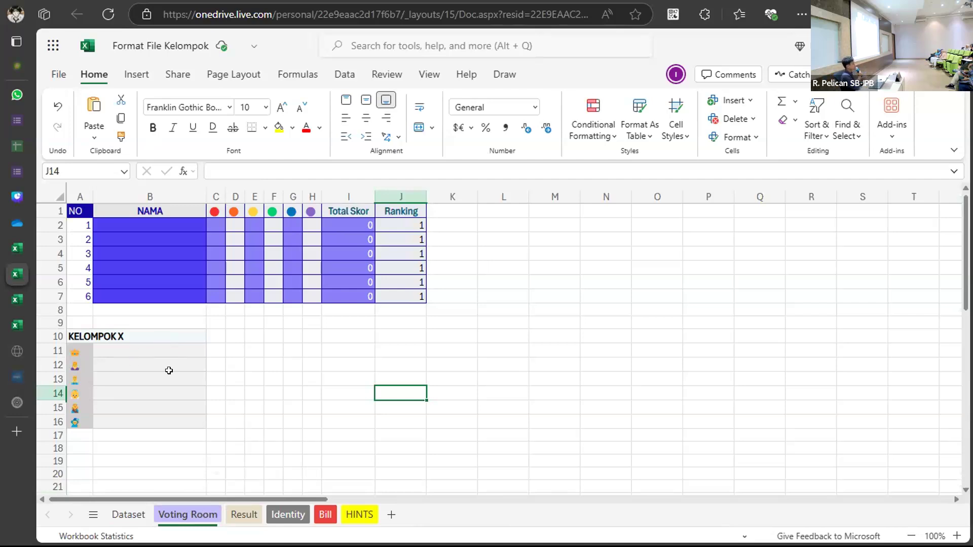
click(76, 351)
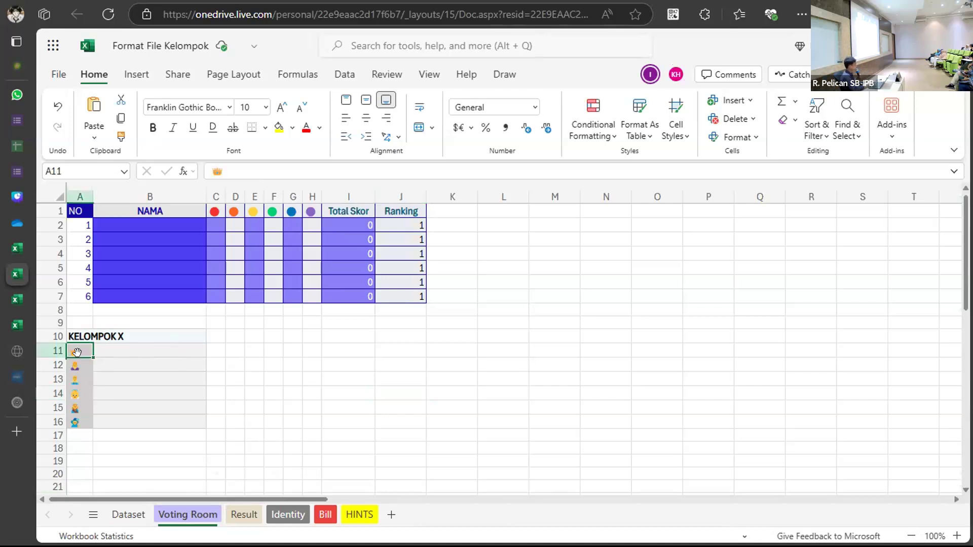
click(76, 369)
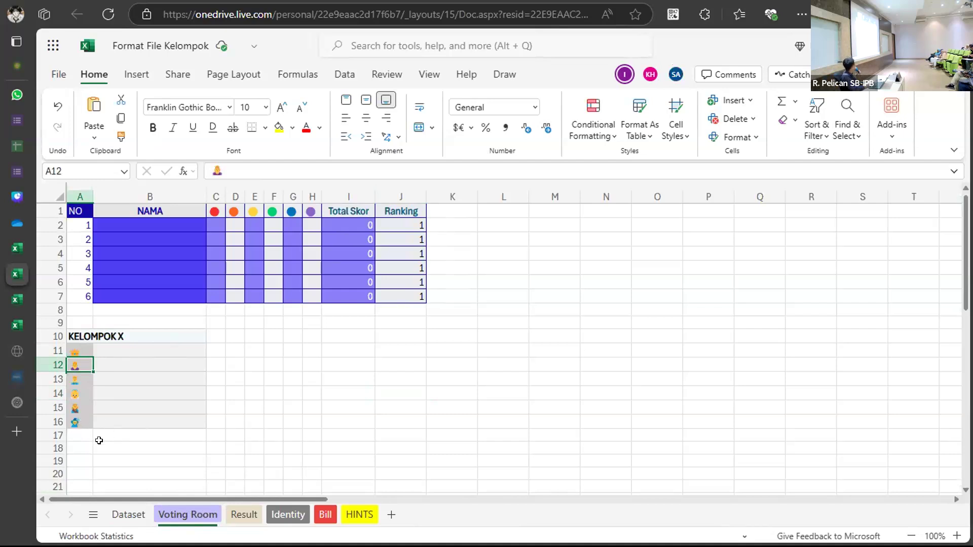
click(74, 433)
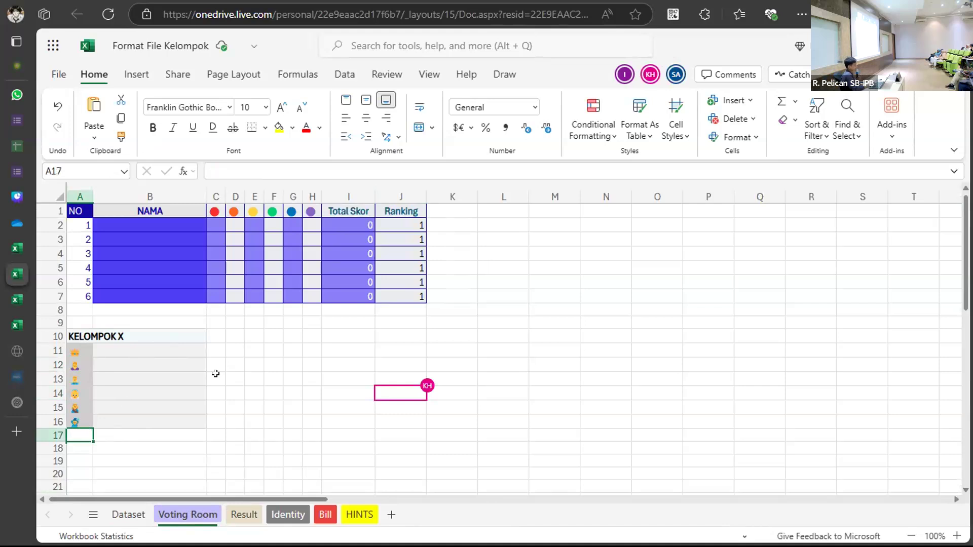
click(400, 337)
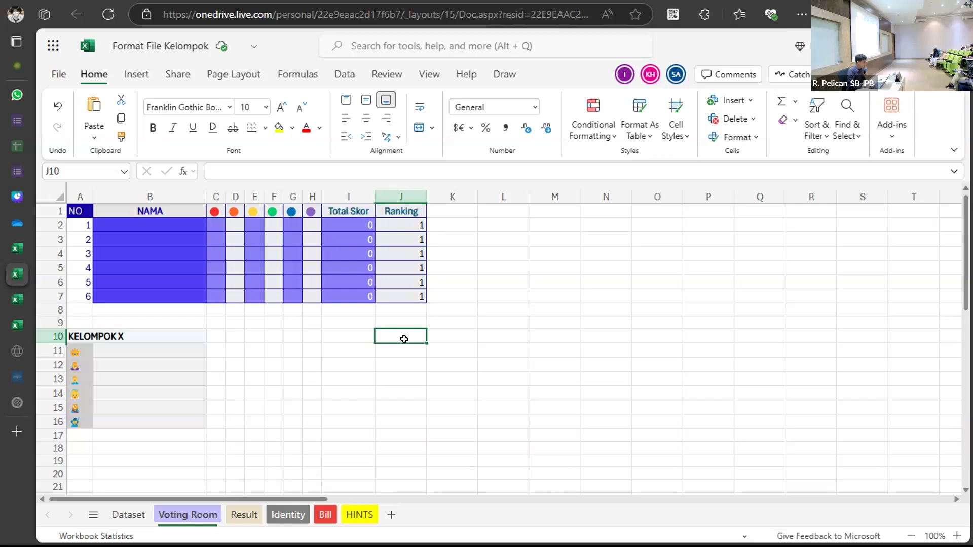
click(128, 514)
scroll(157, 300, up, 10)
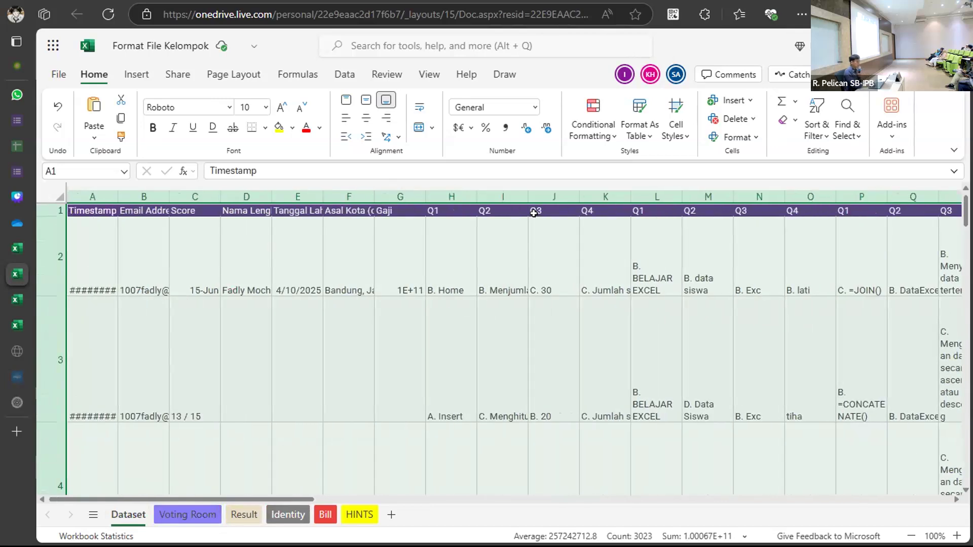
Format Dataset range A1:X129 as a headed table in Dark Blue, Table Style Light 9.
click(808, 140)
click(813, 137)
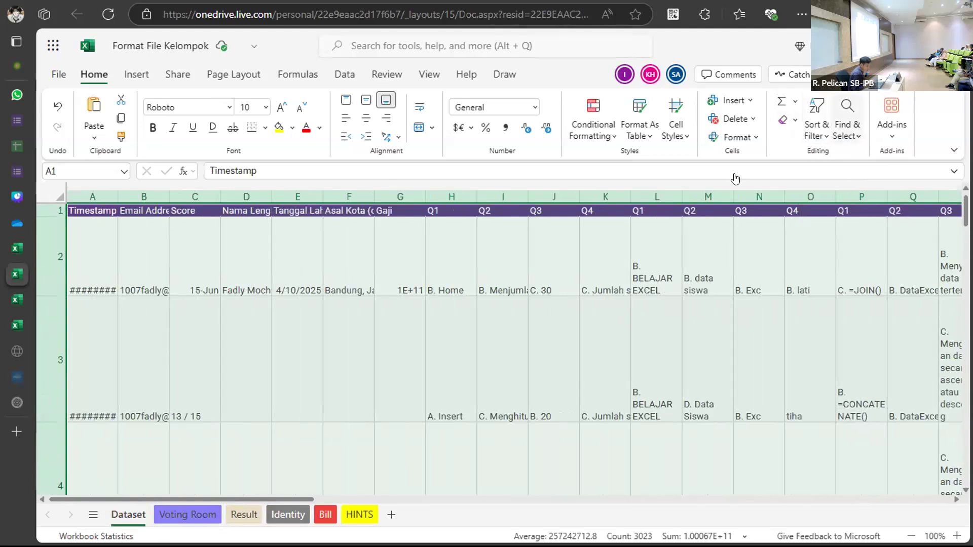
click(641, 137)
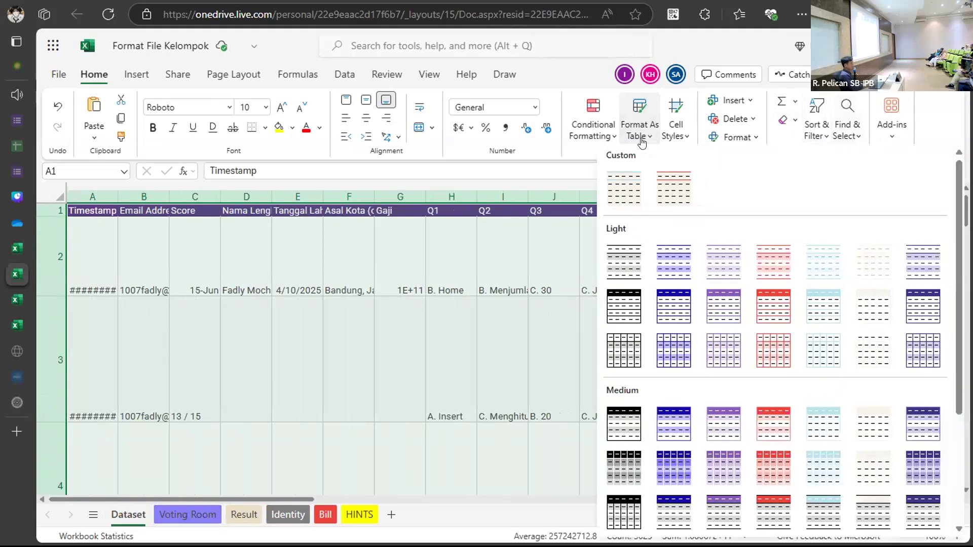
click(676, 317)
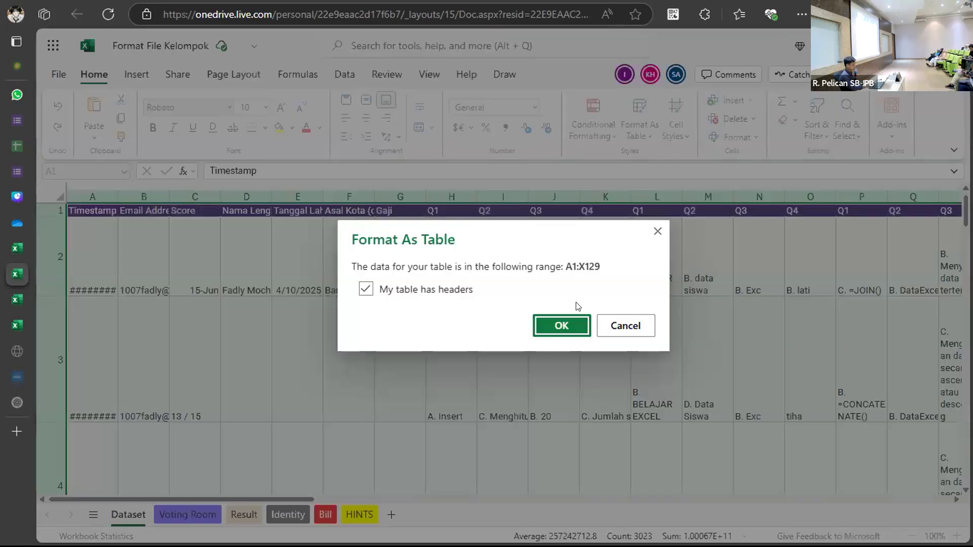
click(560, 326)
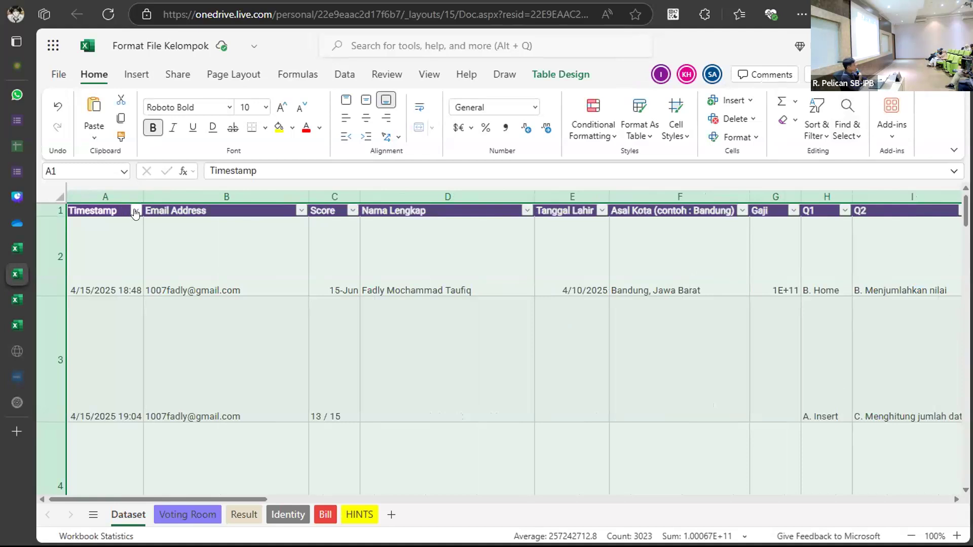
Filter the Nama Lengkap column by searching for one respondent's first name.
click(136, 210)
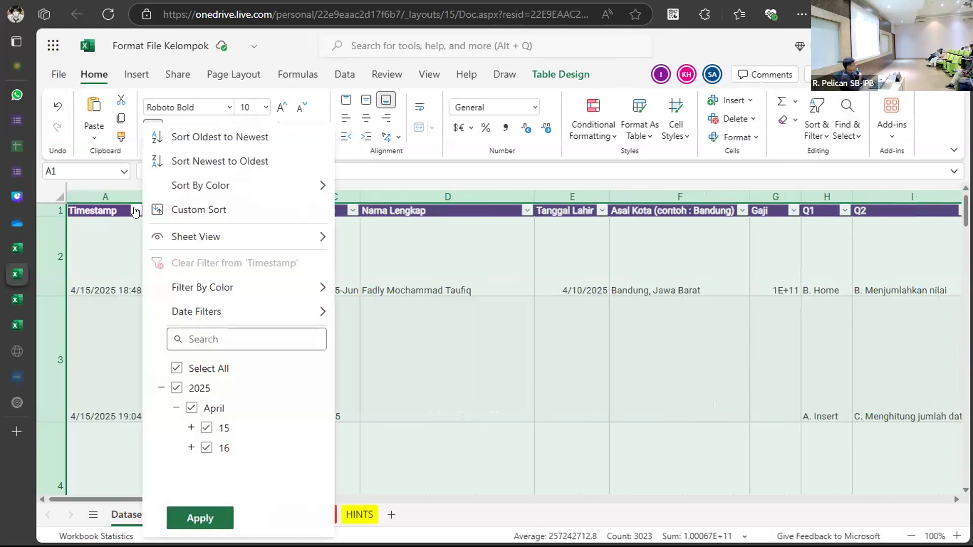
click(111, 234)
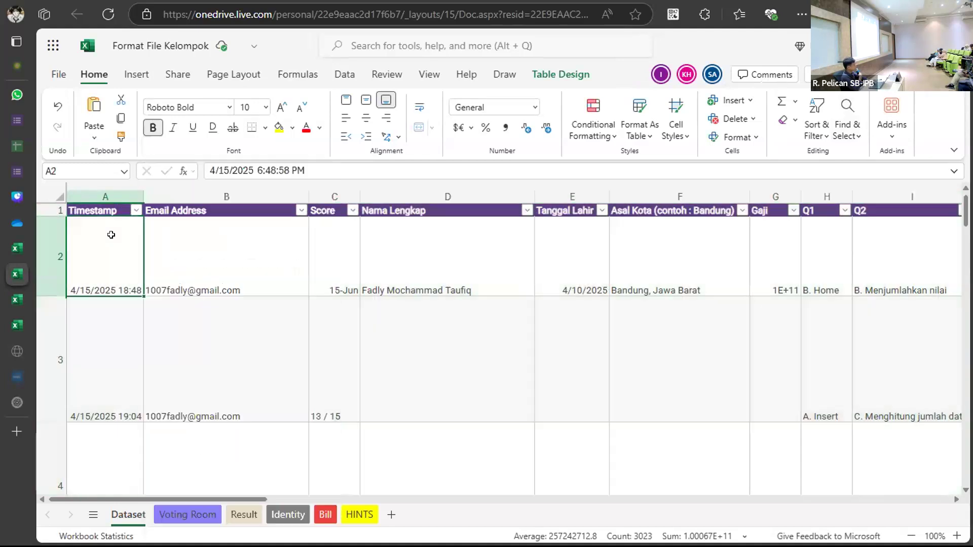
click(210, 210)
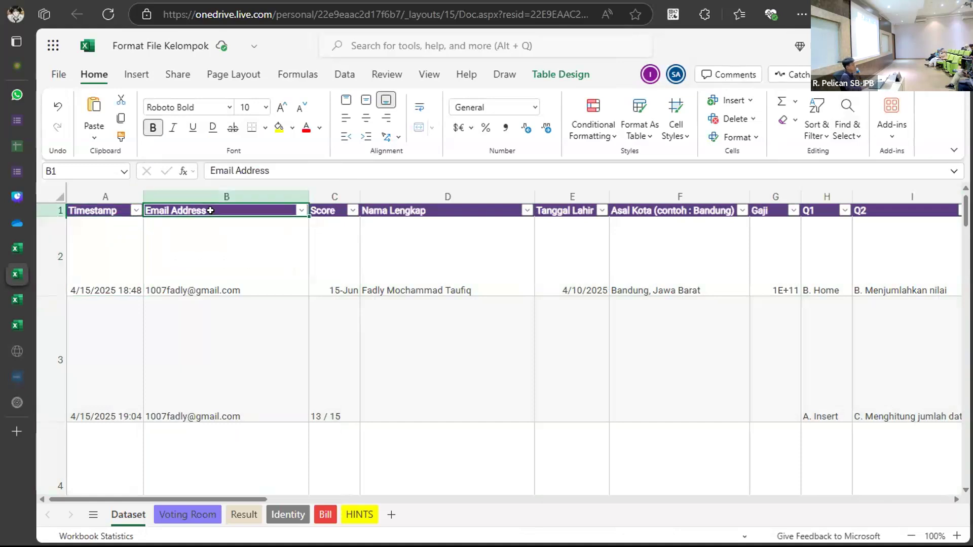
click(526, 210)
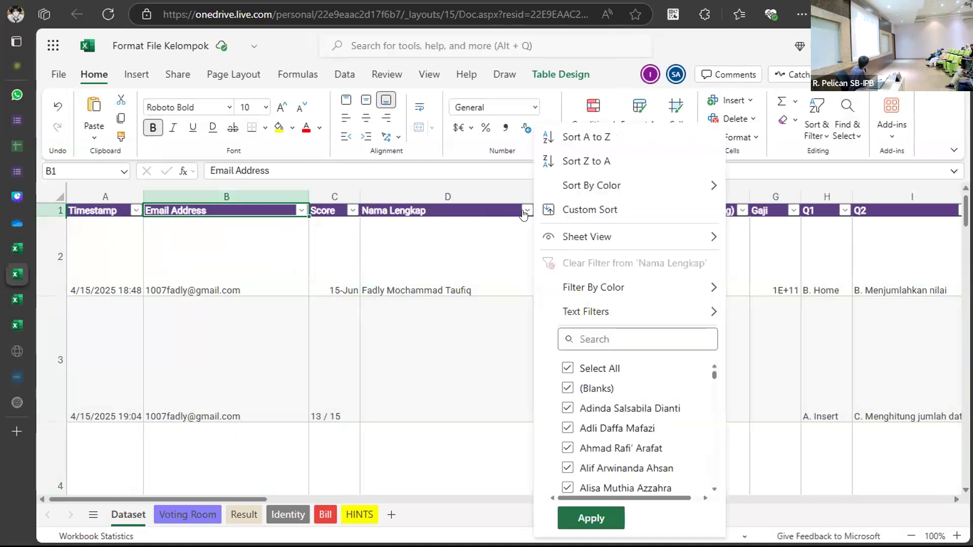
click(689, 330)
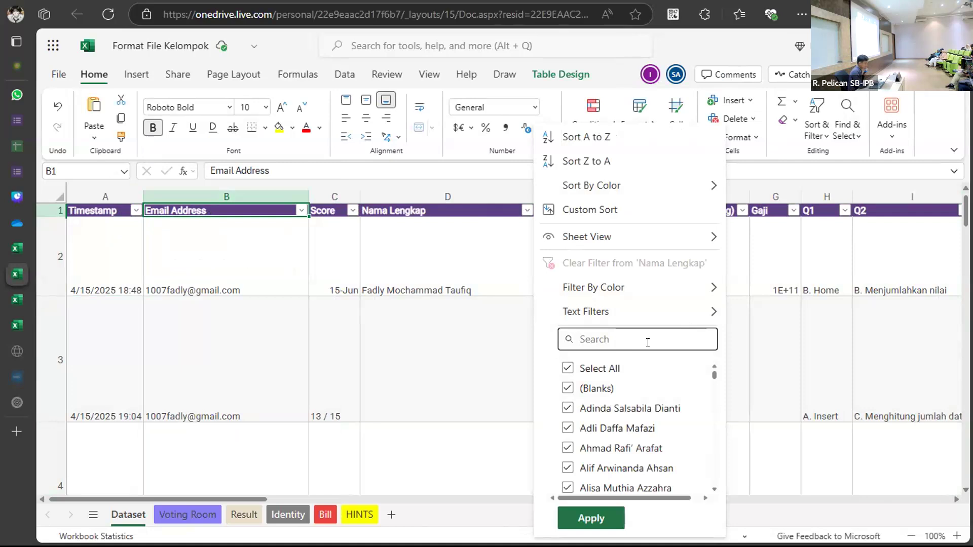
text(fa)
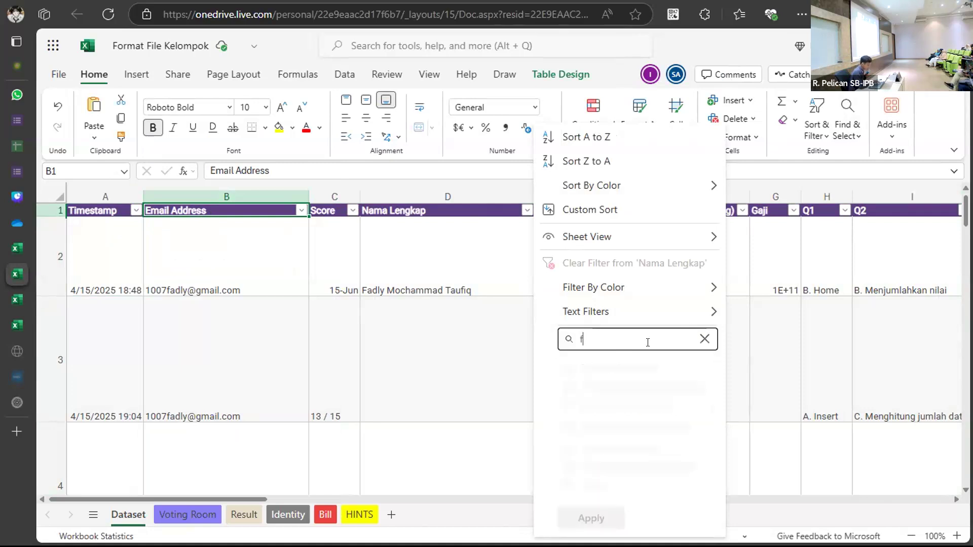
key(BackSpace)
key(BackSpace)
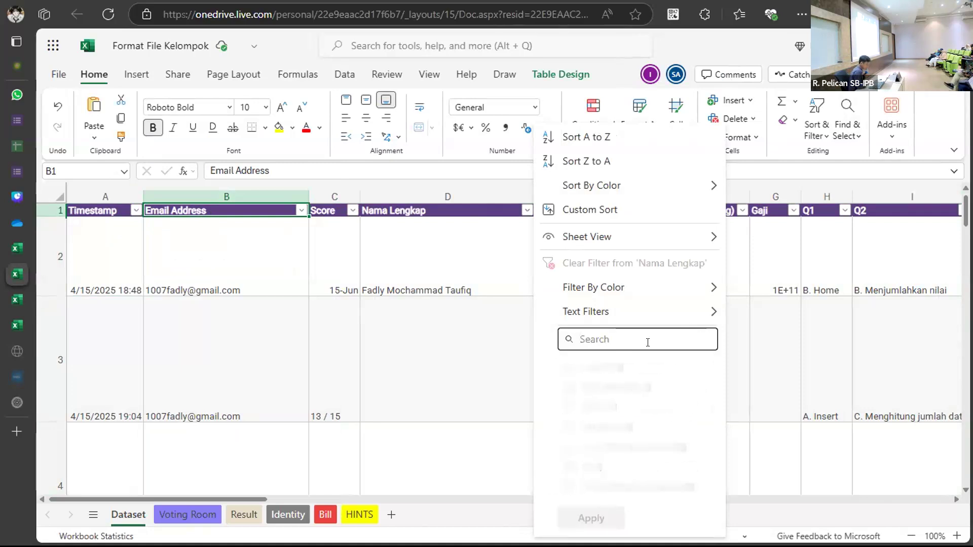
text(Fadly)
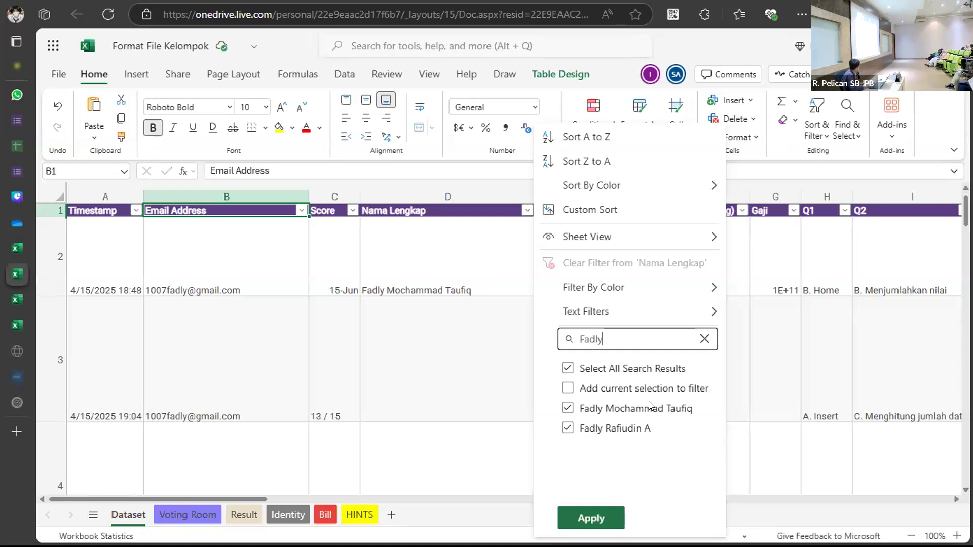
click(591, 517)
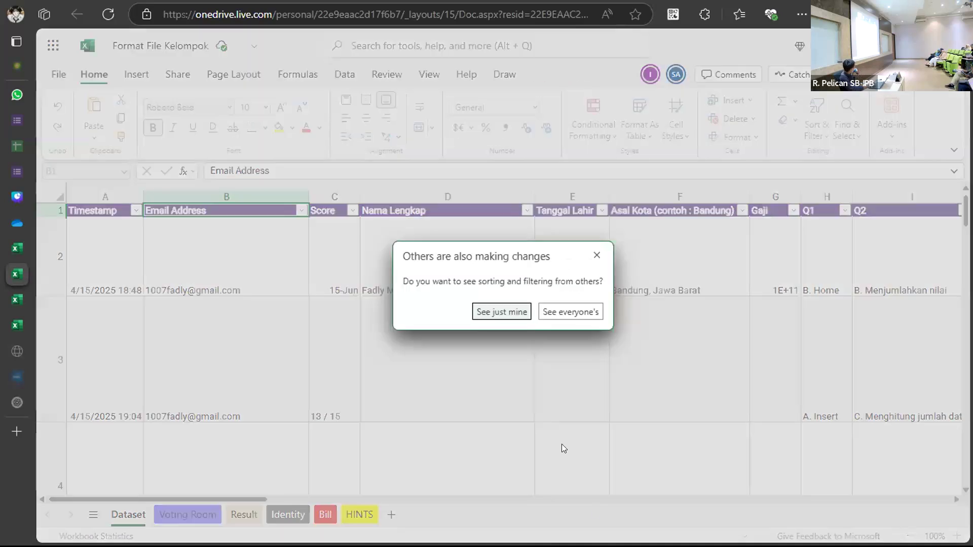
Keep the name filter to a private view and review the filtered rows from A1.
click(505, 310)
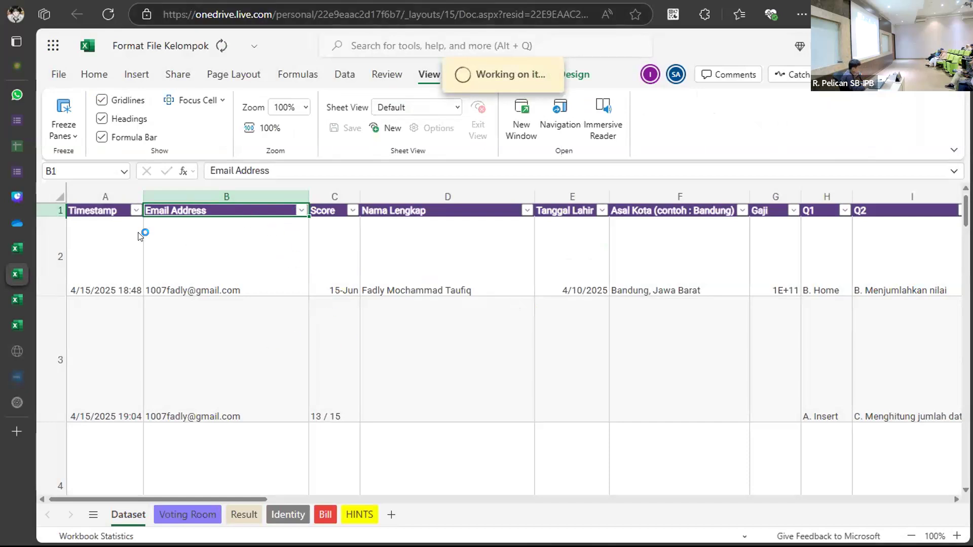
mouse_move(128, 248)
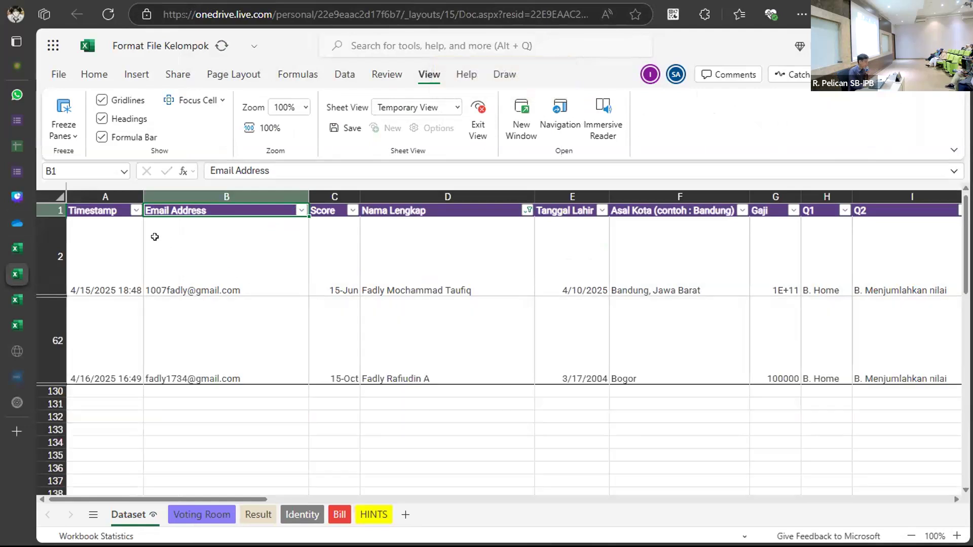
click(111, 210)
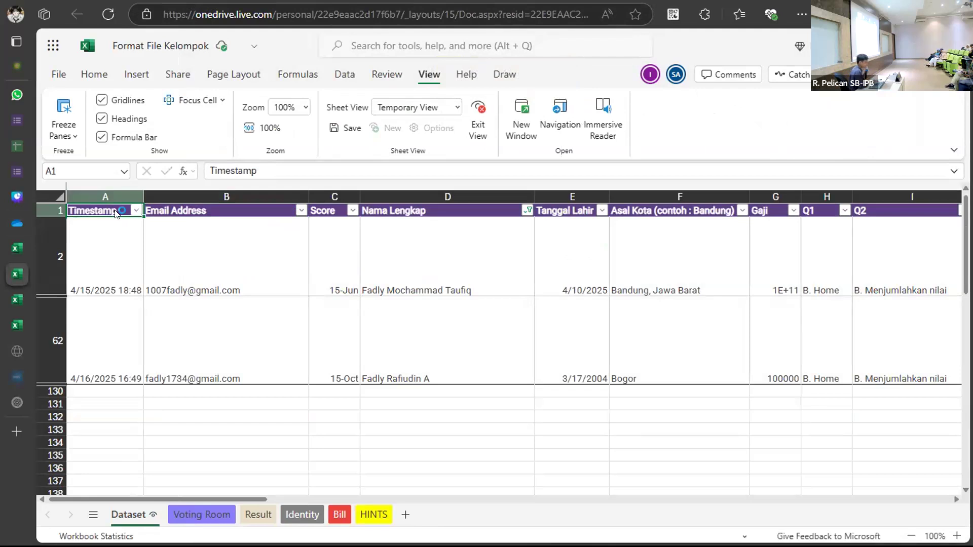
key(ctrl+a)
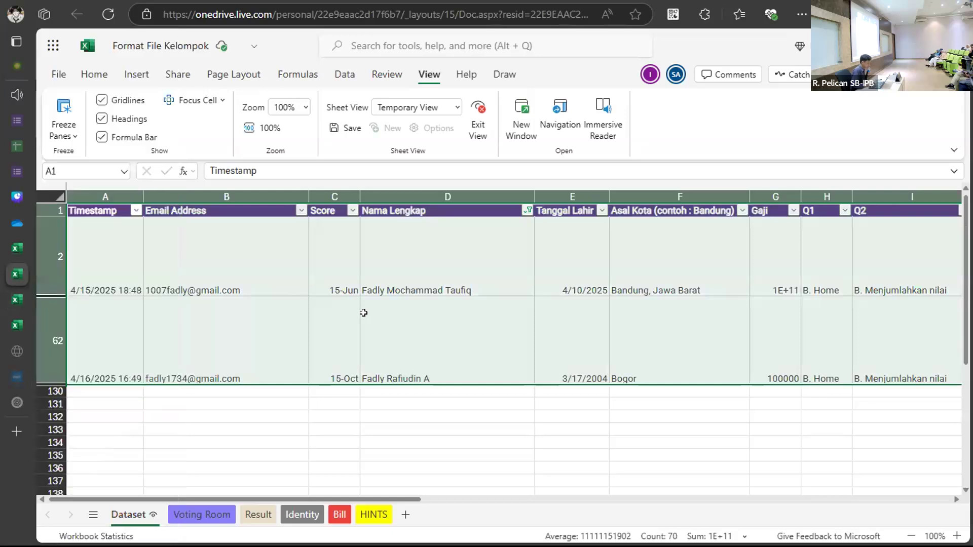
scroll(353, 315, down, 4)
scroll(352, 314, up, 4)
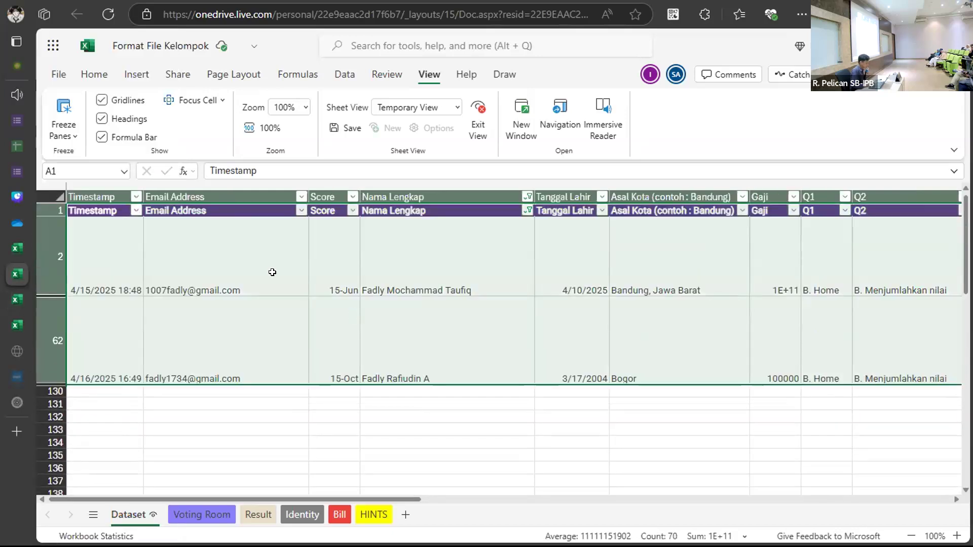
Clear the Nama Lengkap filter so every Dataset response shows again.
click(524, 216)
click(604, 263)
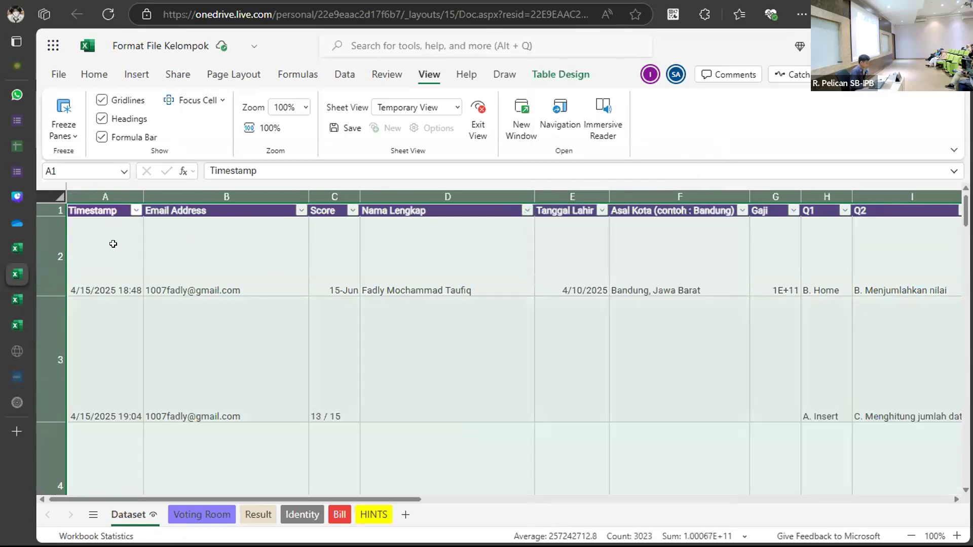
click(94, 76)
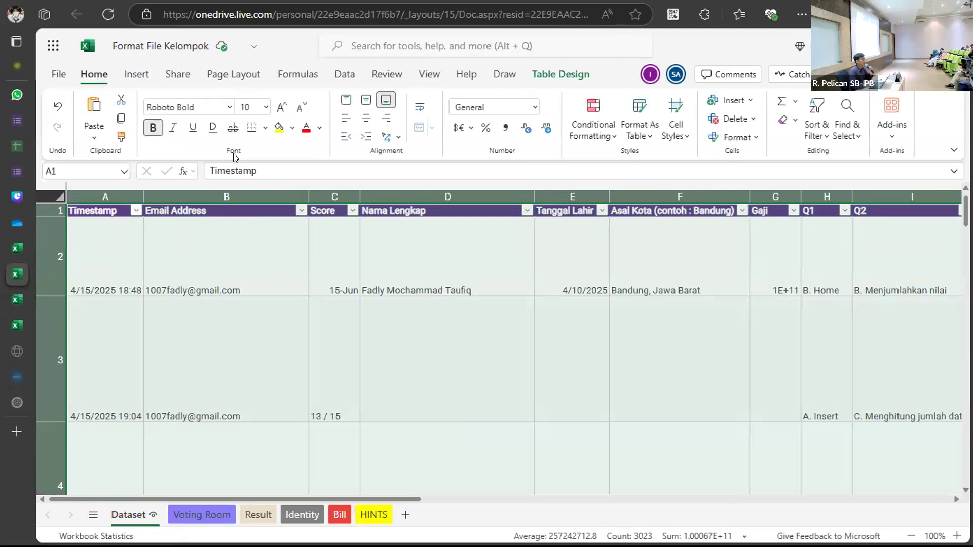
Read the HINTS sheet's Voting Room, Result, Identity, Bill and Tambahan sections.
click(372, 515)
scroll(380, 402, down, 12)
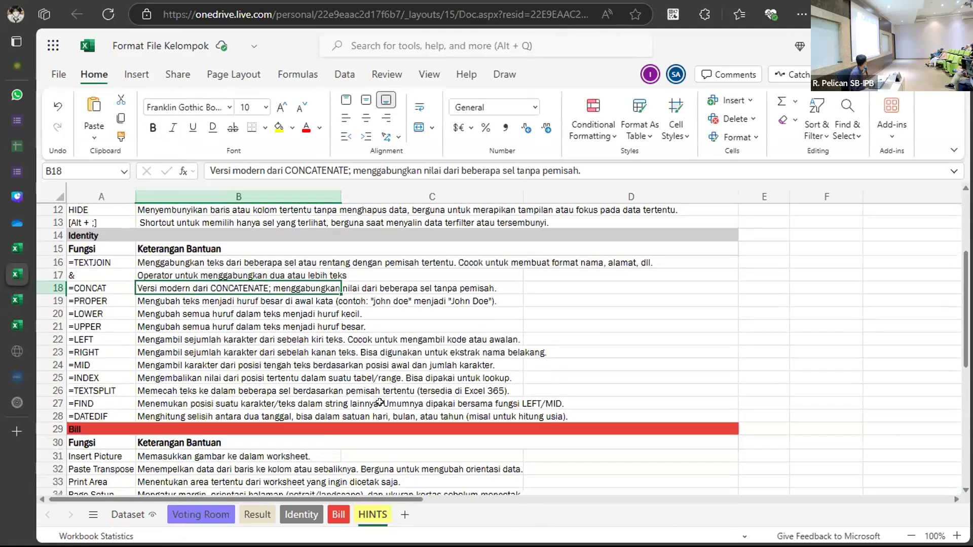
scroll(380, 401, up, 3)
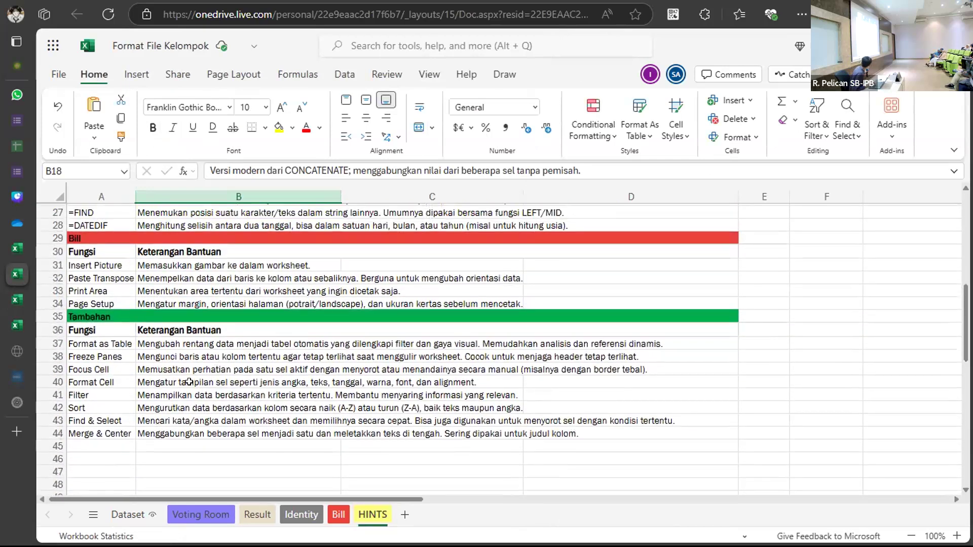
scroll(166, 347, up, 3)
scroll(167, 348, up, 1)
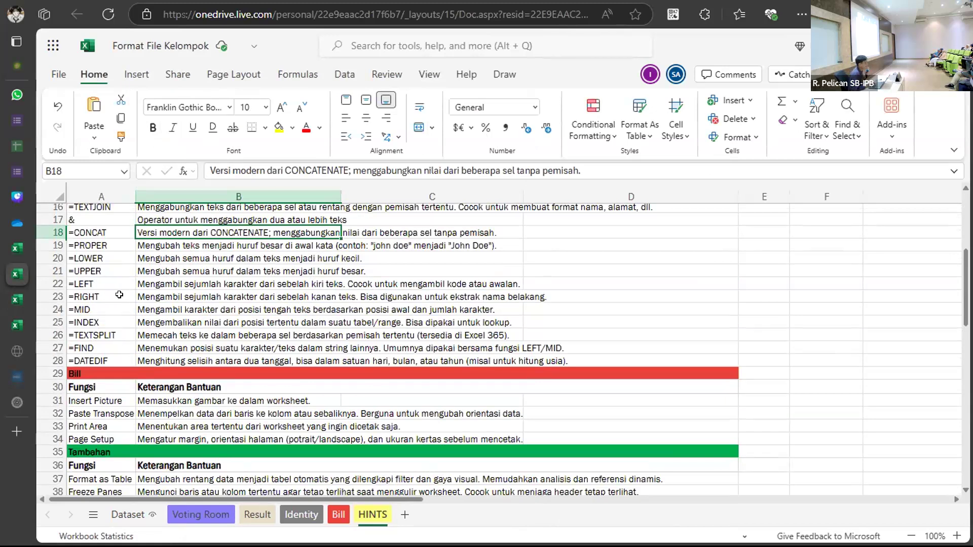
scroll(120, 293, up, 5)
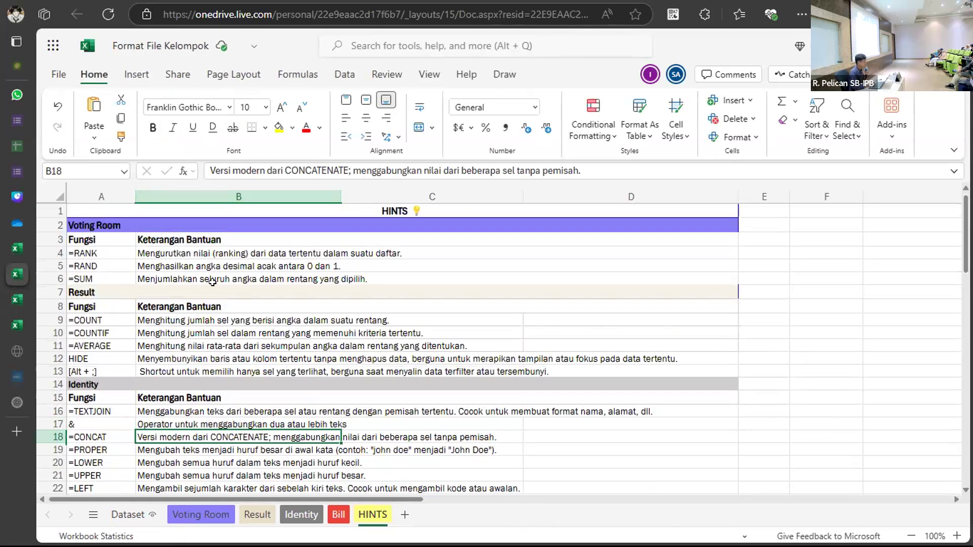
scroll(212, 282, down, 10)
scroll(120, 284, up, 1)
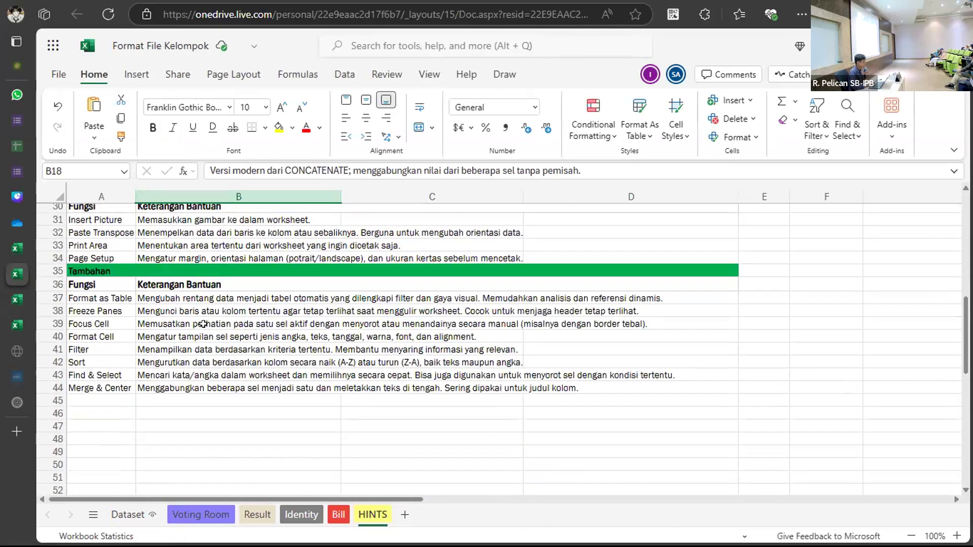
click(141, 515)
Browse the Format As Table styles on Dataset, closing the gallery without changing the style.
click(354, 196)
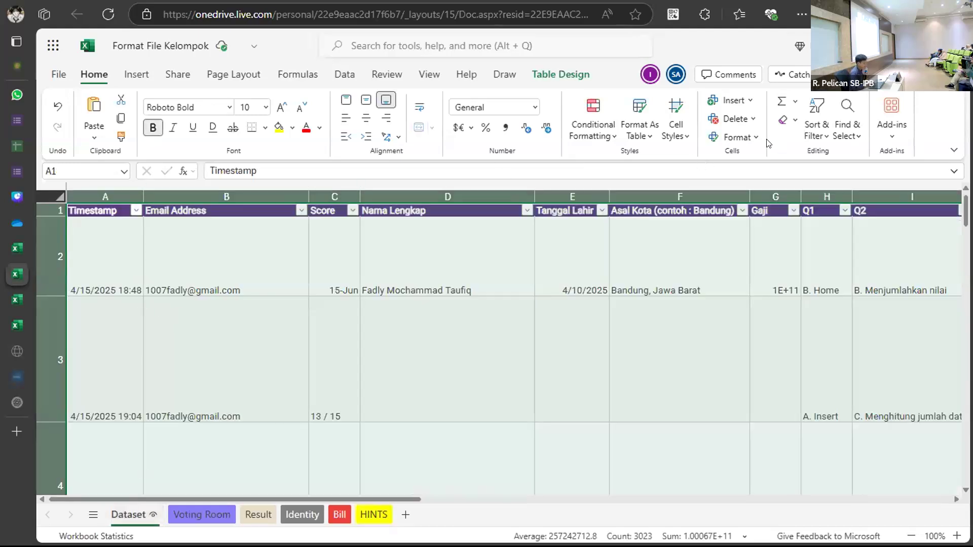
click(635, 134)
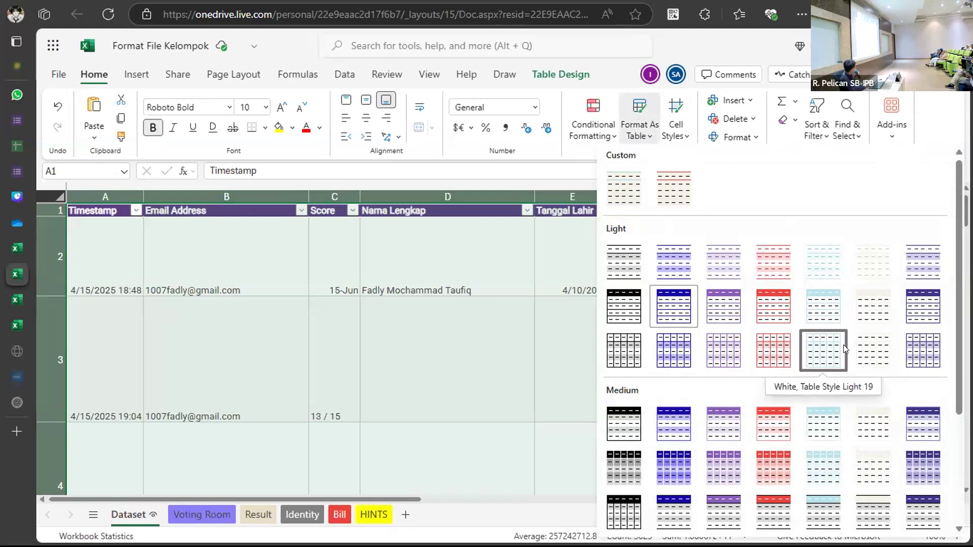
click(791, 422)
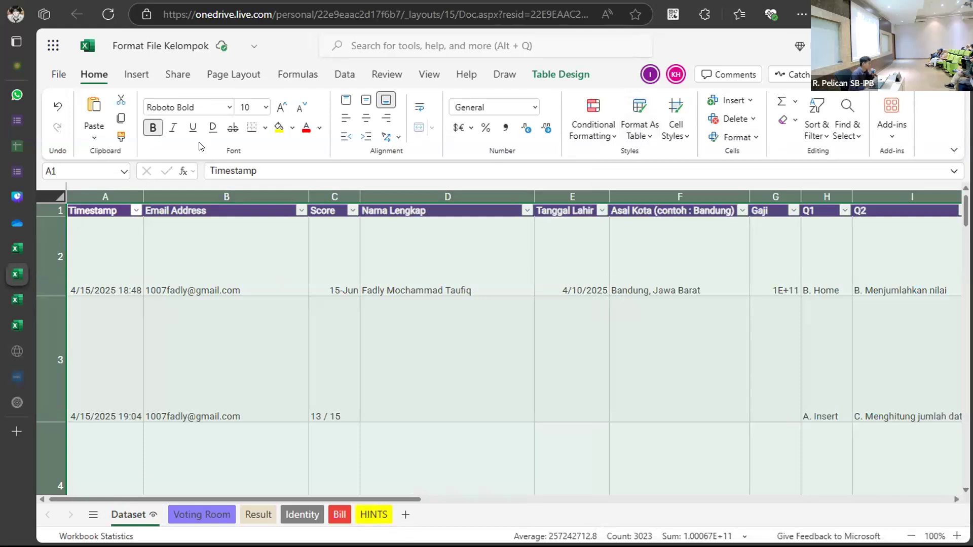
Save an online copy of the Format File Kelompok workbook.
click(61, 76)
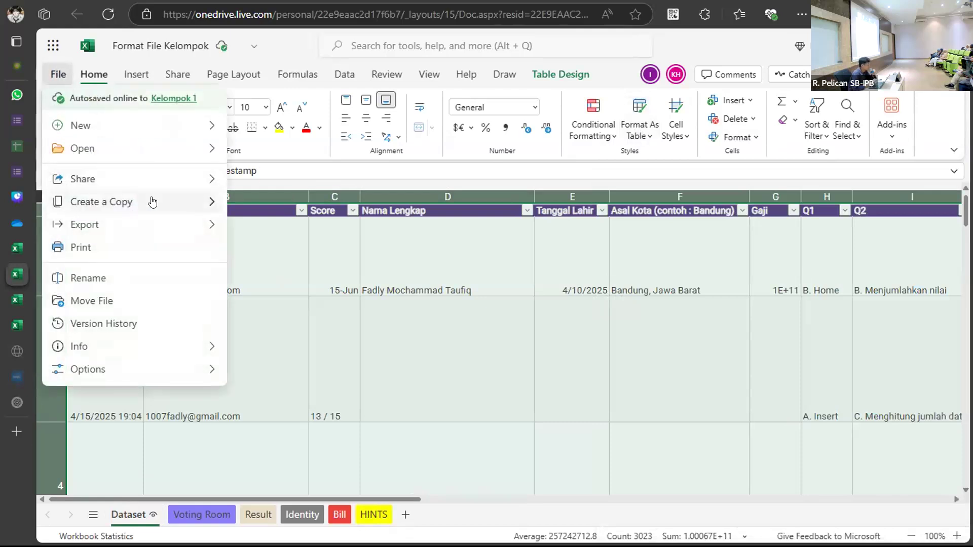
mouse_move(208, 201)
click(269, 201)
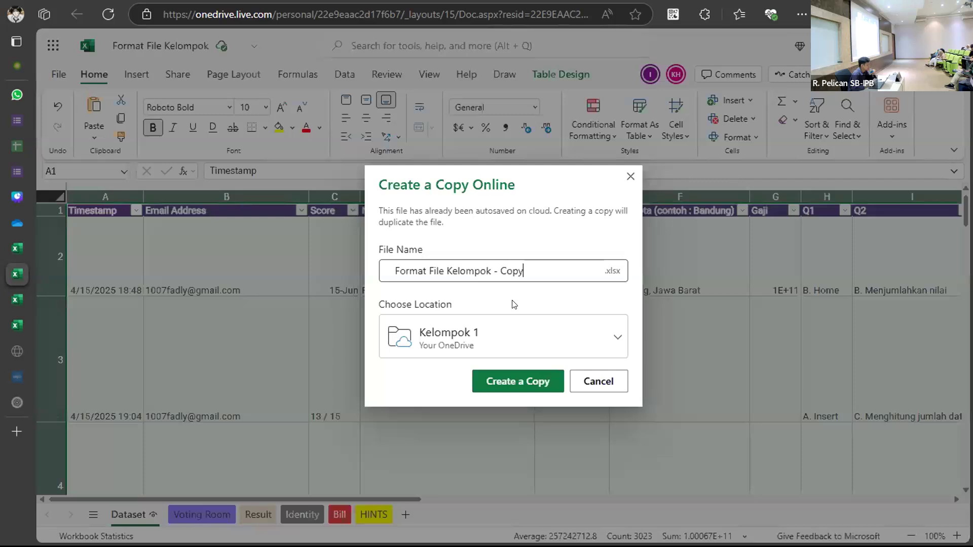
click(536, 383)
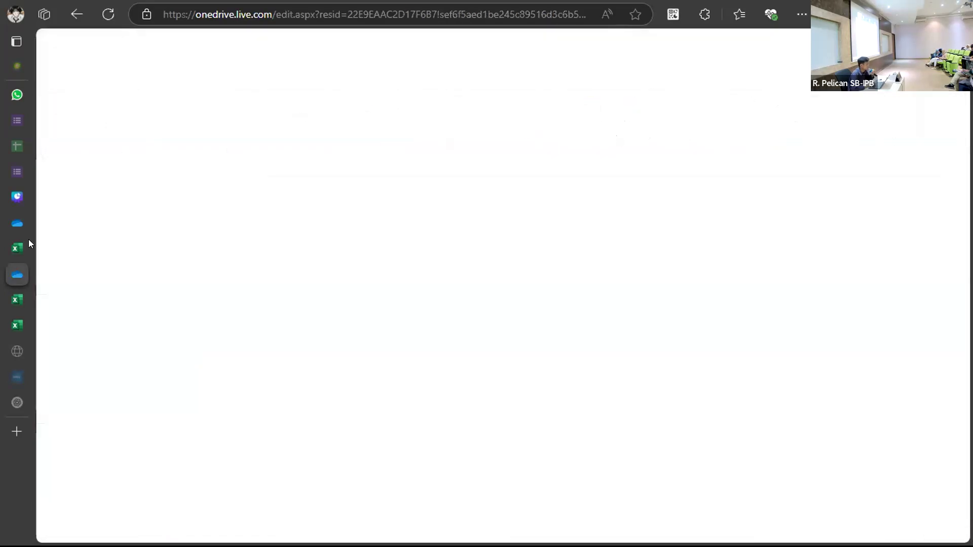
Return to the original workbook's Dataset, then select all of Submission - Copyw's Sheet2.
mouse_move(25, 246)
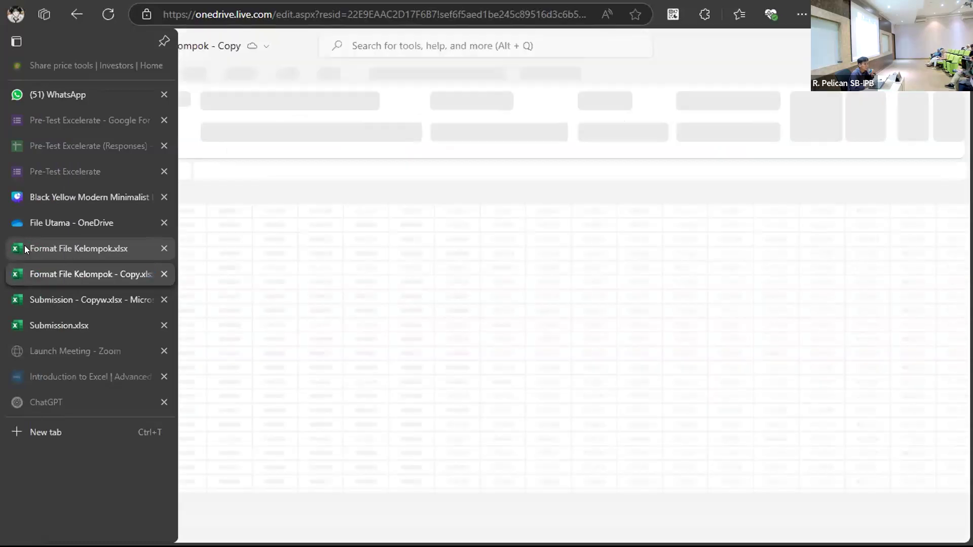
click(34, 252)
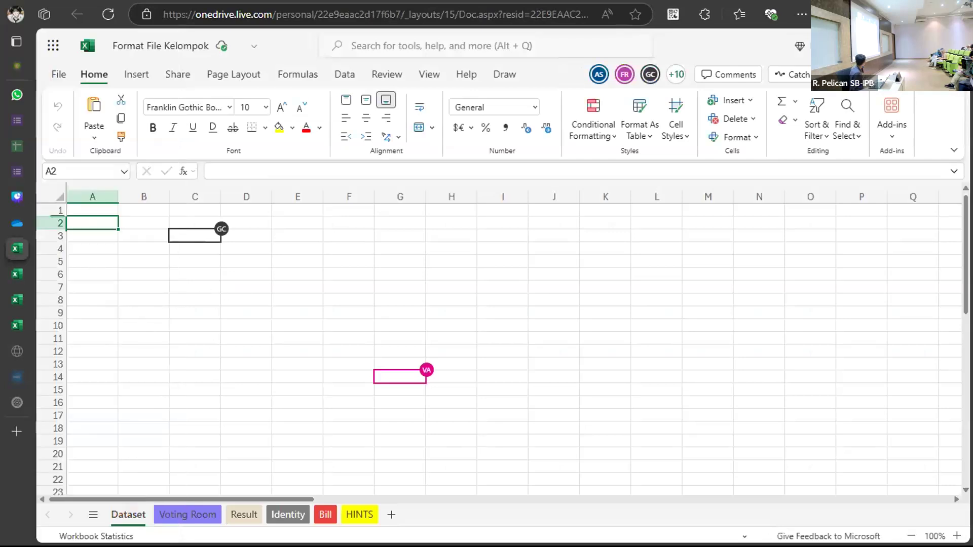
click(310, 295)
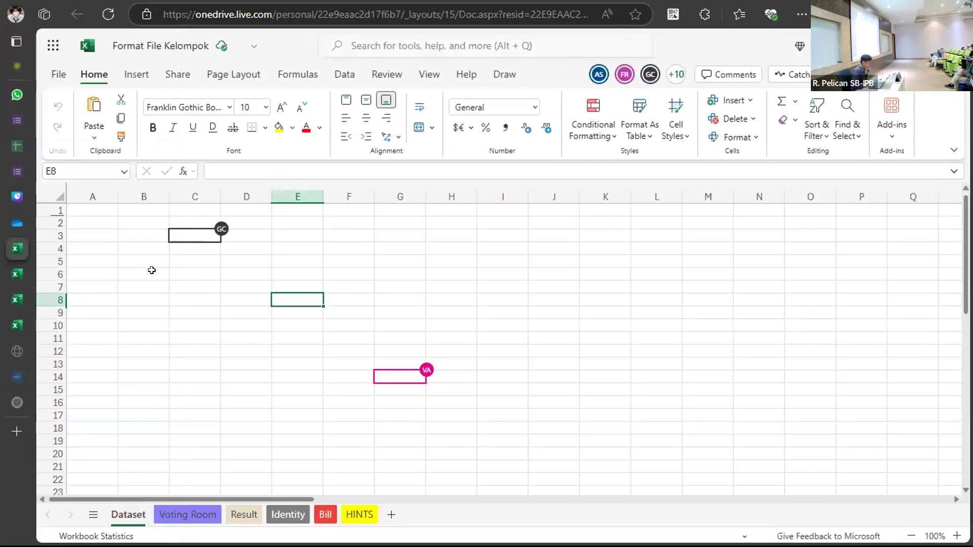
mouse_move(11, 256)
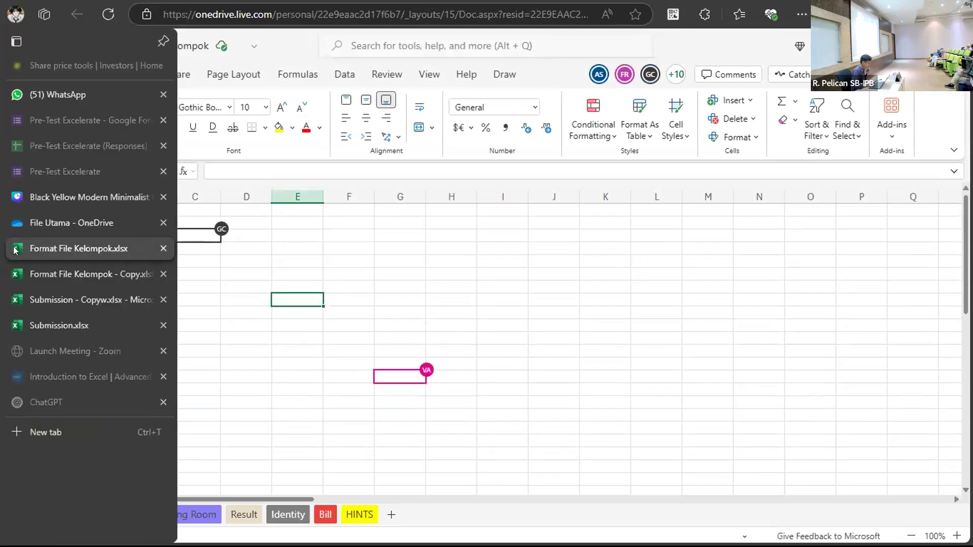
click(50, 275)
click(59, 299)
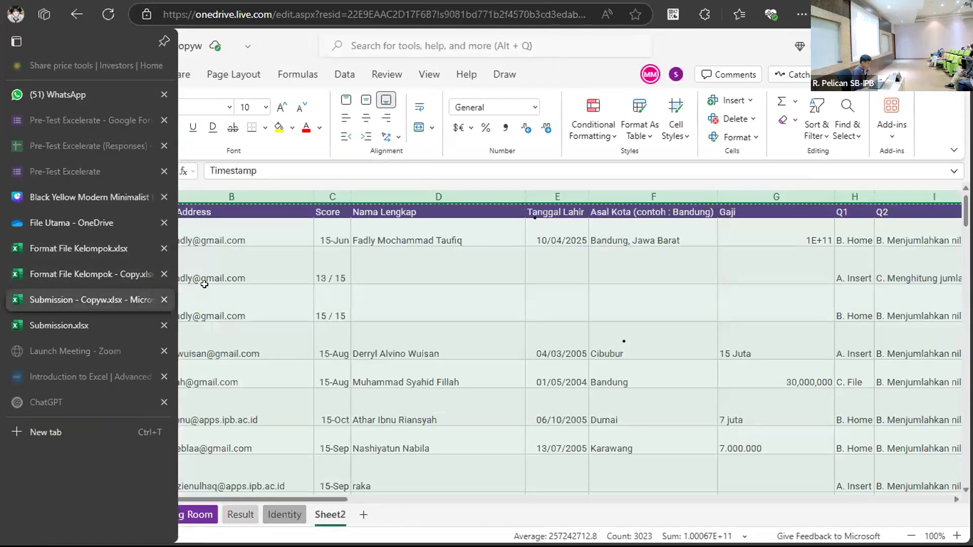
click(110, 209)
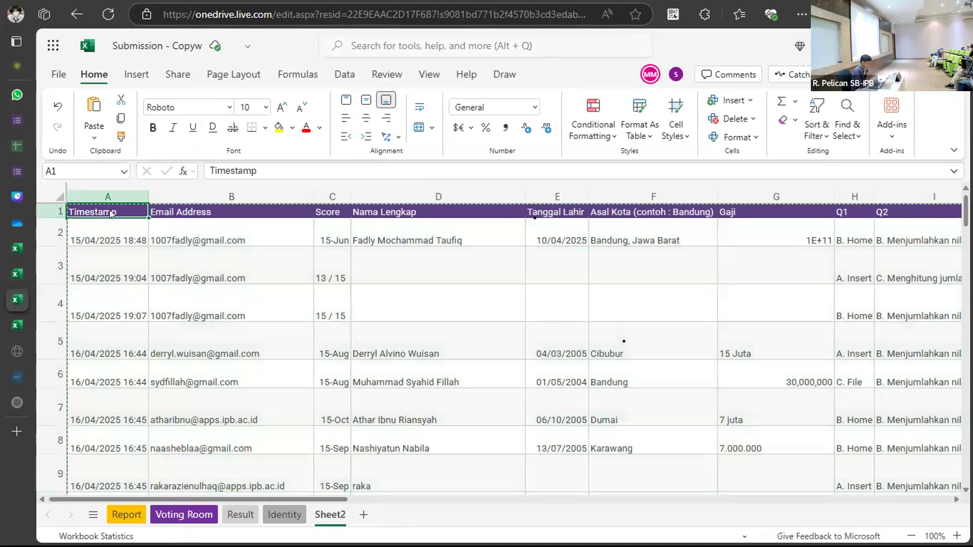
key(ctrl+a)
Check Format File Kelompok - Copy, then return to Submission - Copyw's Timestamp cell A1.
mouse_move(26, 264)
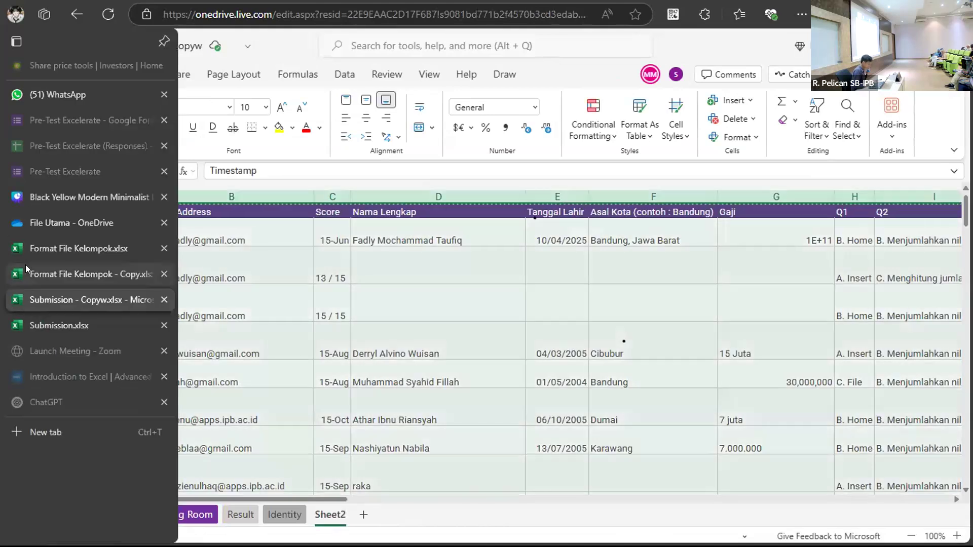
click(61, 274)
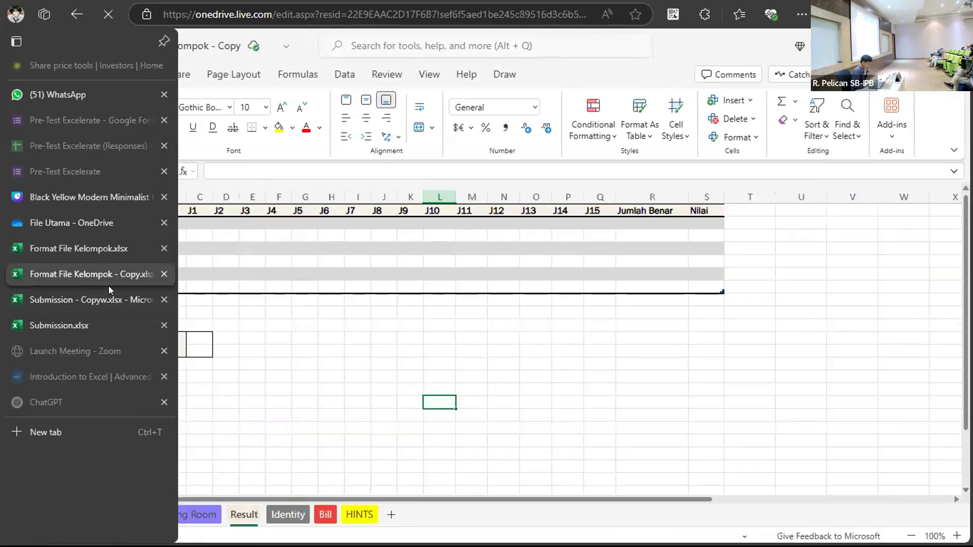
click(115, 291)
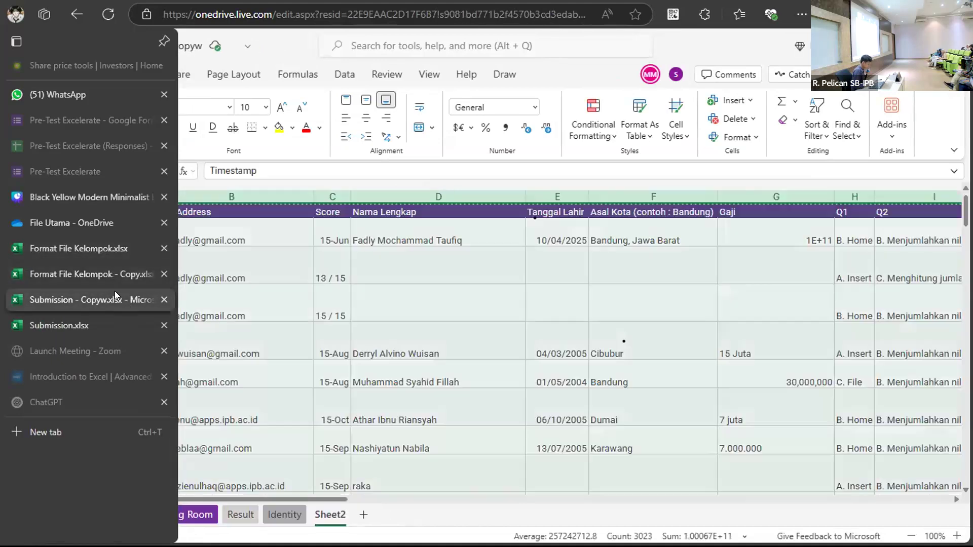
click(187, 319)
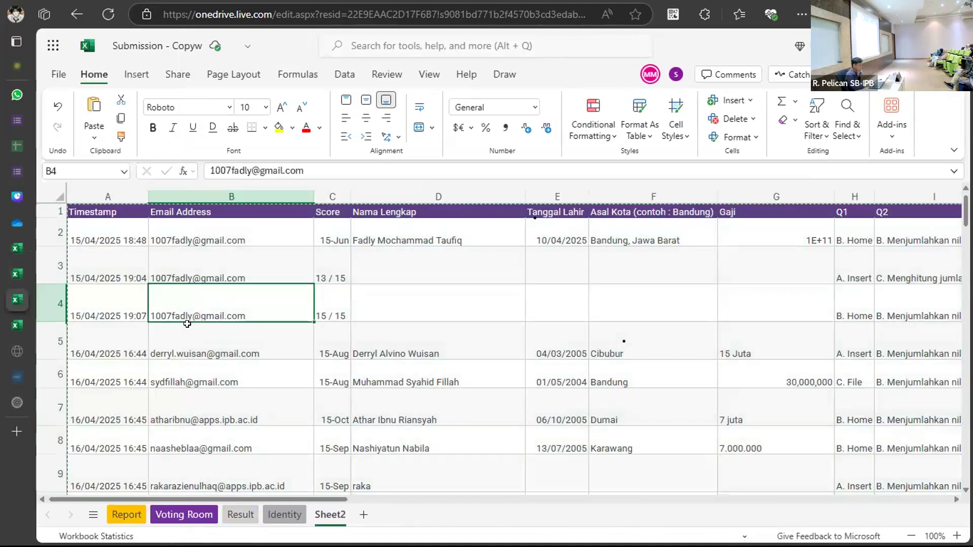
click(111, 212)
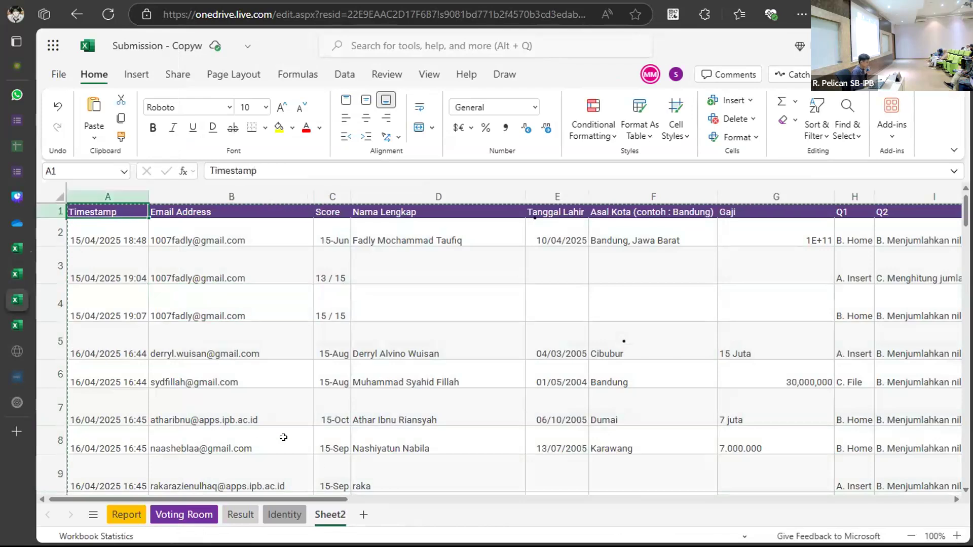
click(14, 279)
click(18, 324)
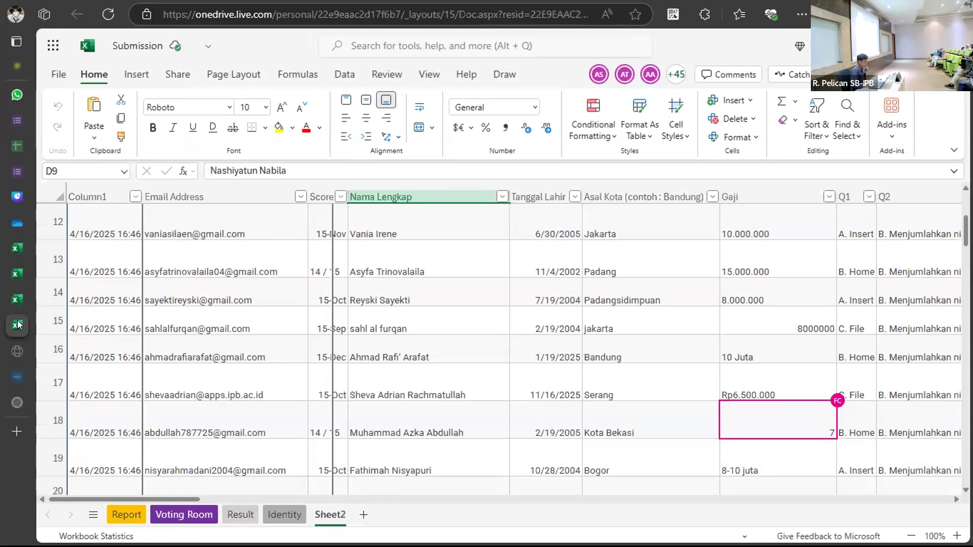
Rename the Submission workbook's Sheet2 tab to 'Data'.
scroll(302, 395, down, 2)
scroll(393, 370, up, 8)
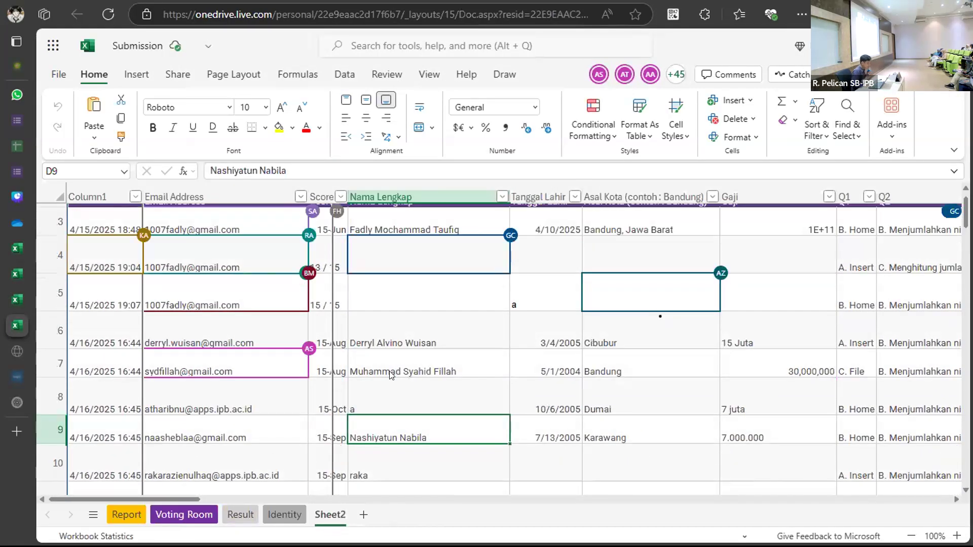
click(392, 375)
key(BackSpace)
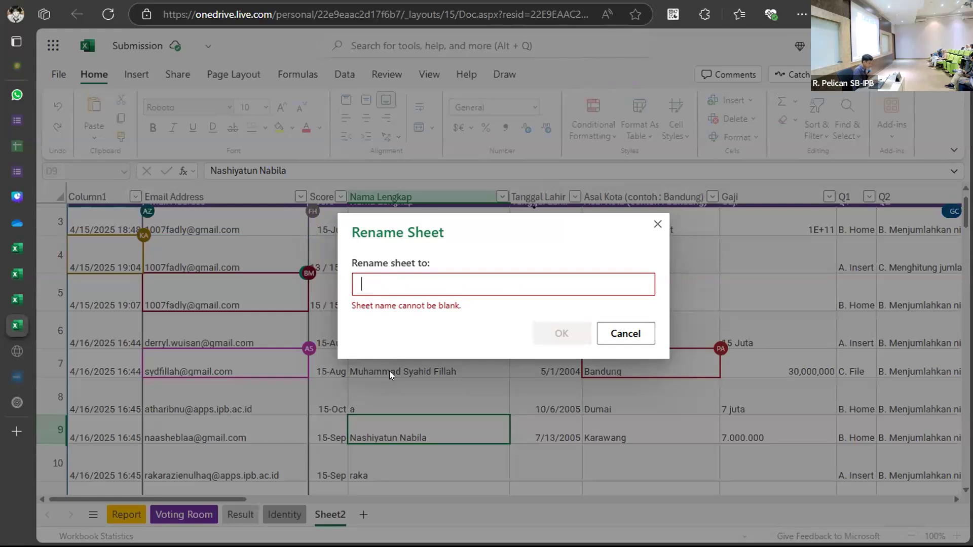
text(Dat)
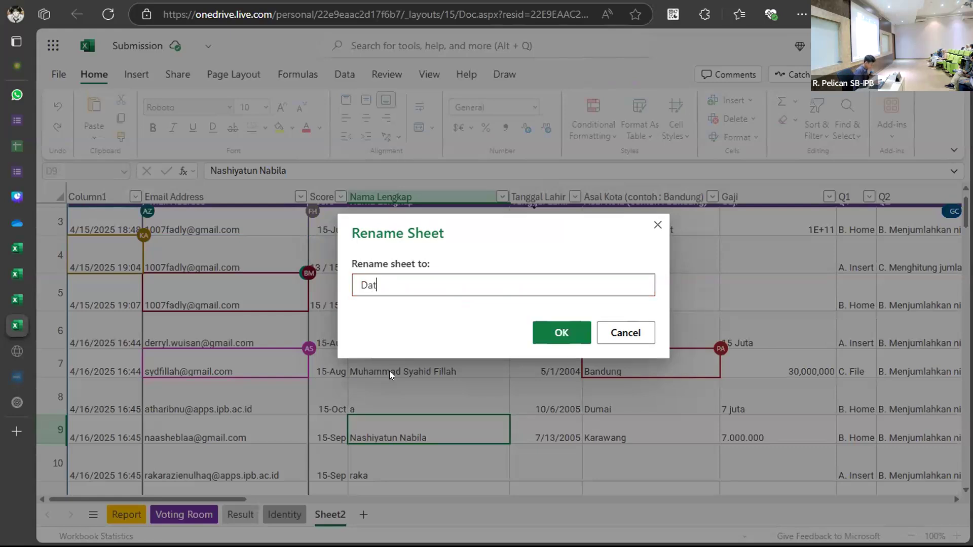
text(a)
click(560, 336)
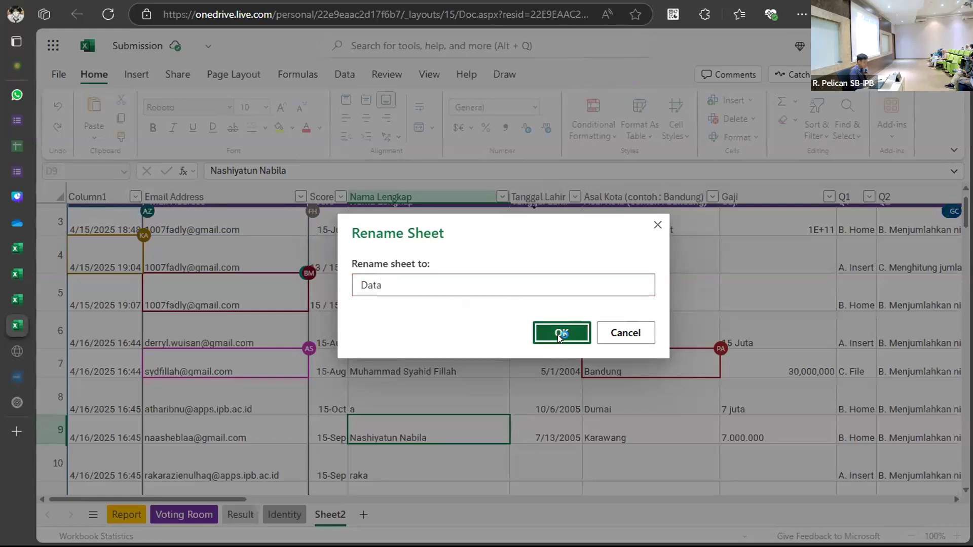
Select the Data table from the Column1 header and inspect its rows and columns.
click(130, 220)
scroll(131, 221, up, 1)
click(109, 211)
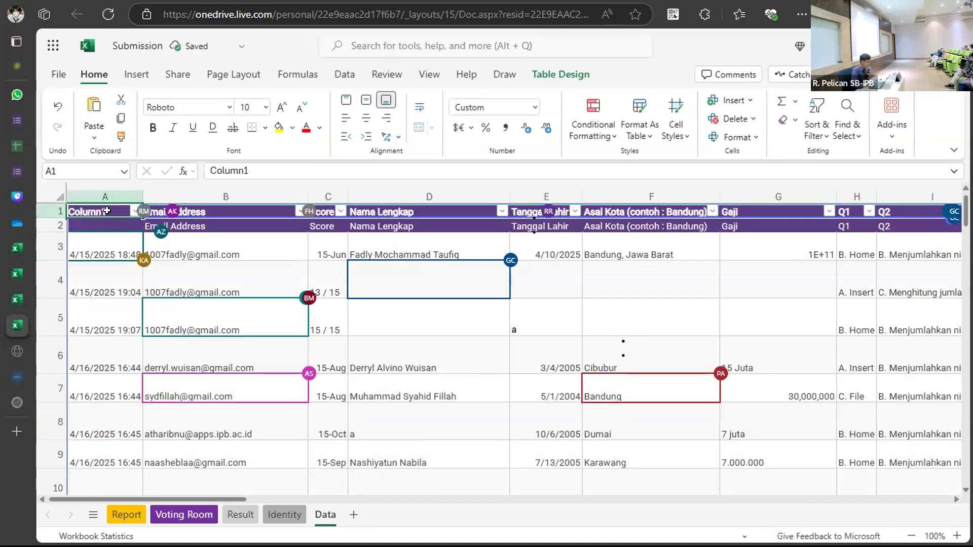
click(112, 256)
click(101, 212)
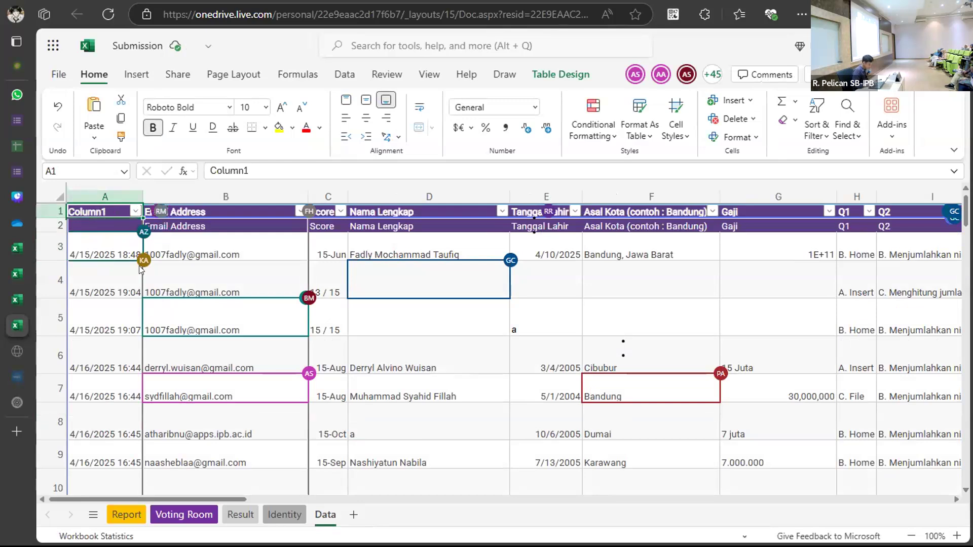
key(ctrl+a)
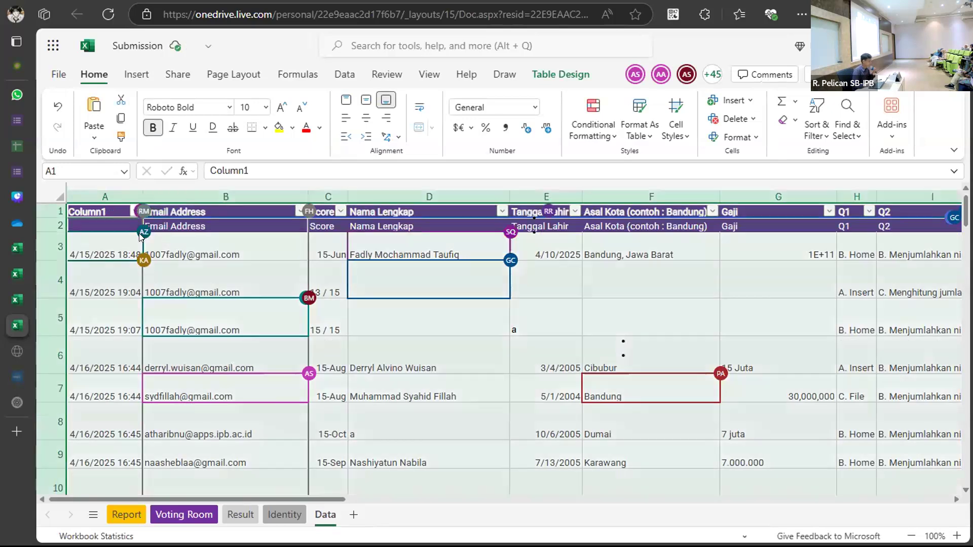
click(112, 245)
scroll(222, 267, right, 3)
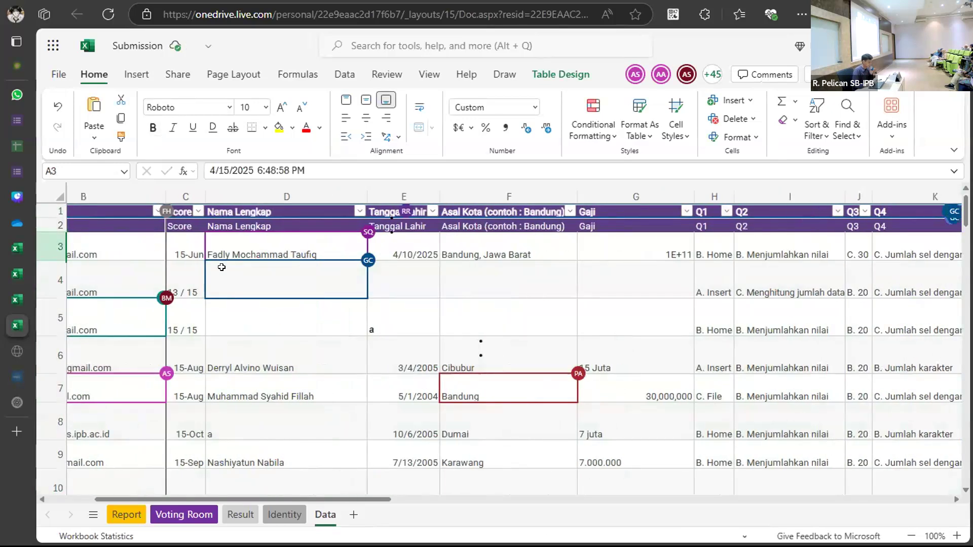
scroll(221, 267, left, 3)
Delete duplicate header row 2 and copy the whole table from A1.
click(52, 223)
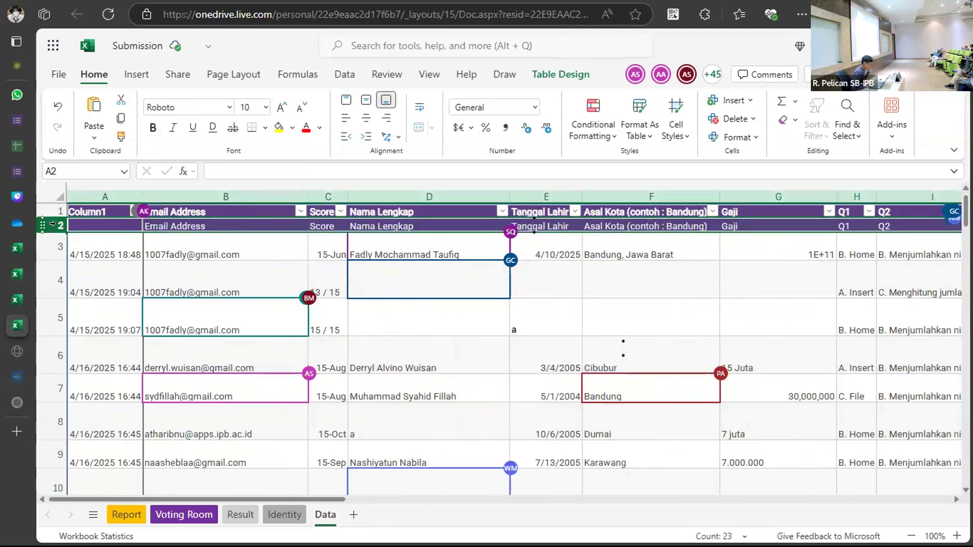
right_click(71, 226)
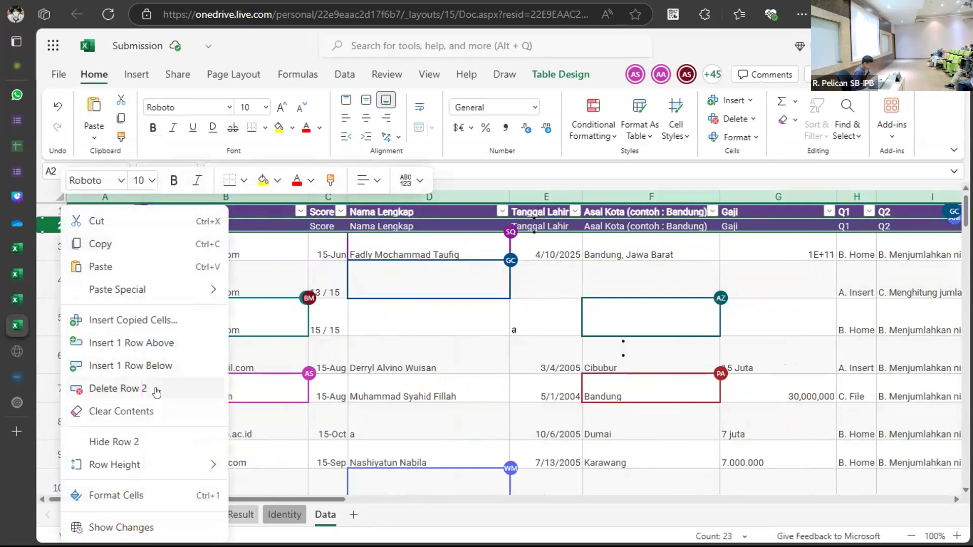
click(117, 388)
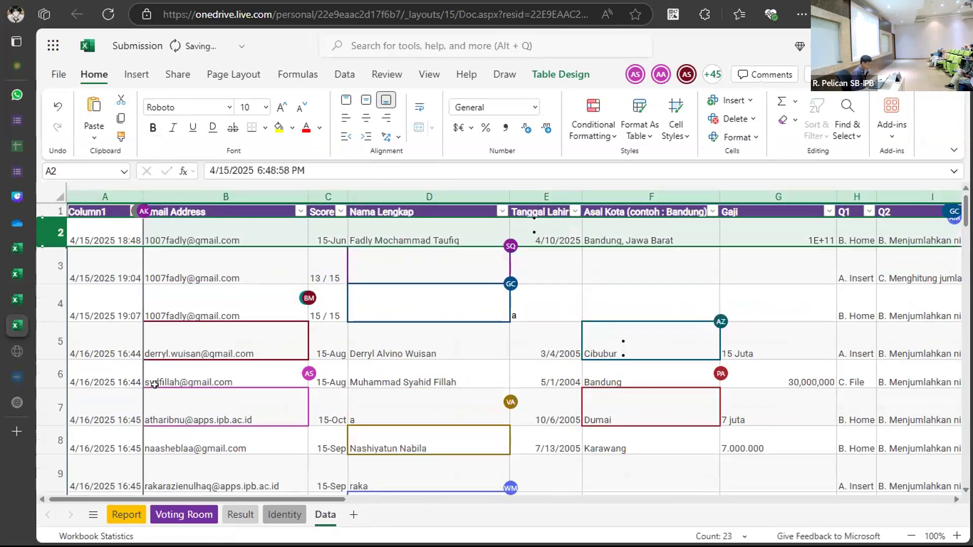
click(94, 209)
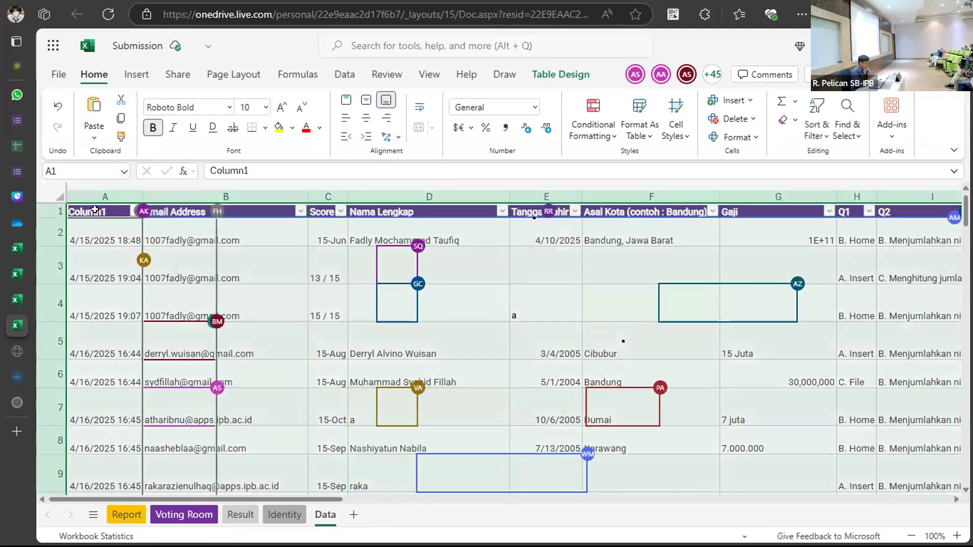
key(ctrl+c)
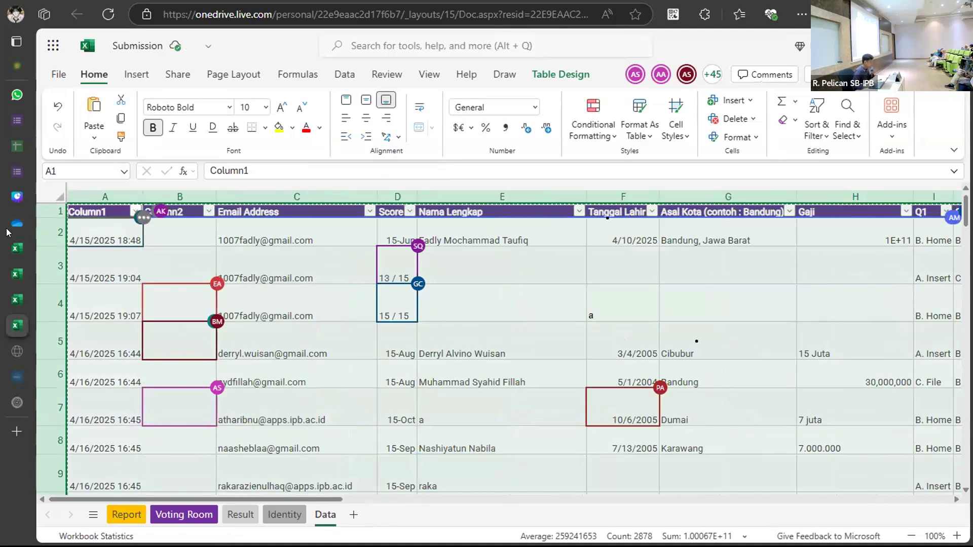
click(58, 75)
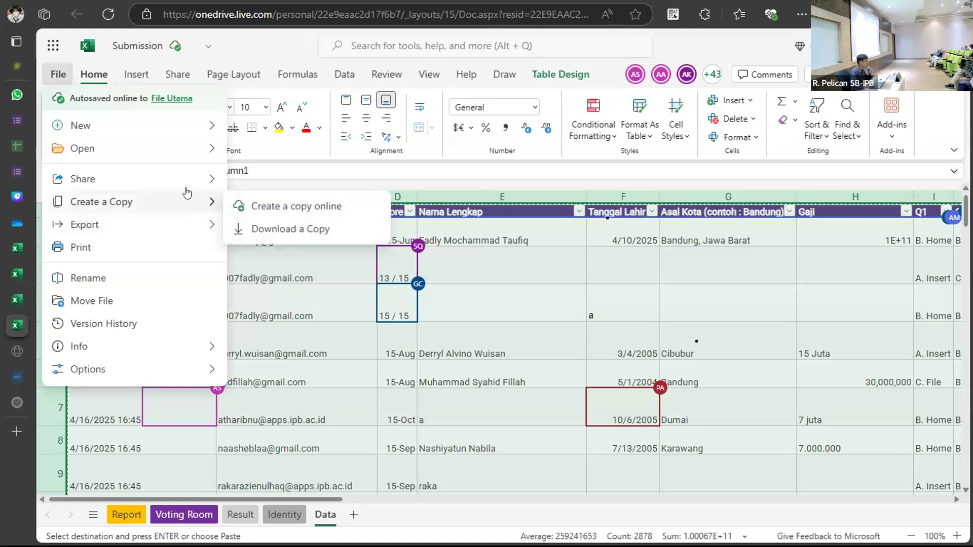
mouse_move(188, 225)
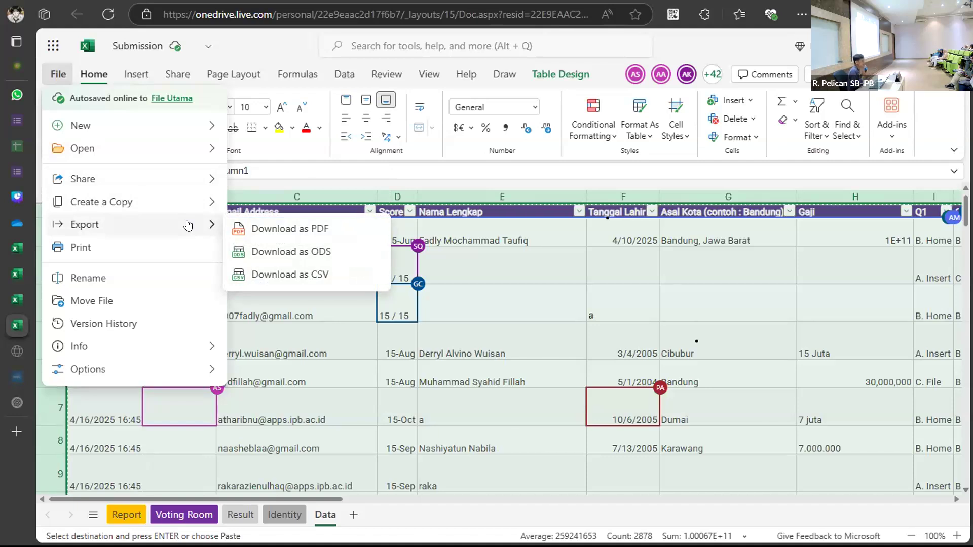
click(365, 388)
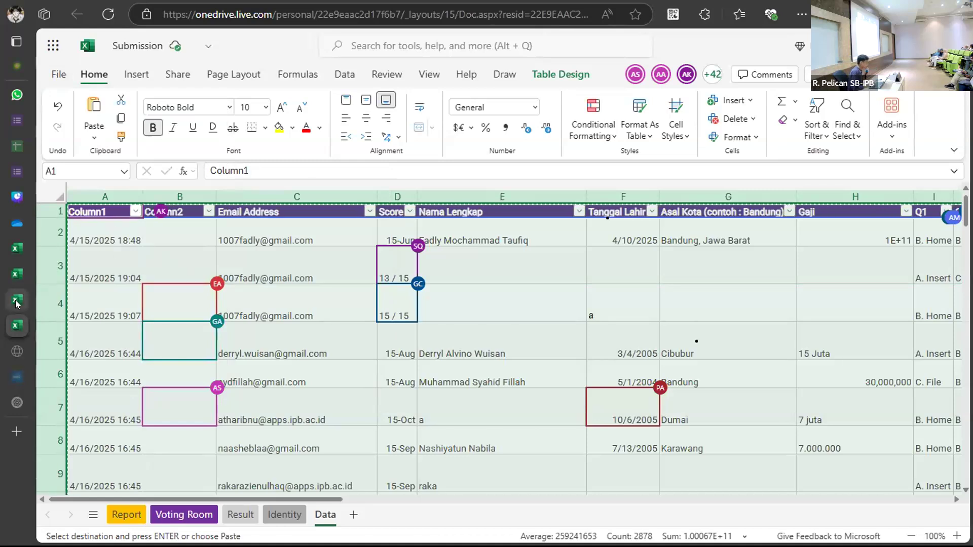
Cycle through the open workbook tabs and settle on Format File Kelompok - Copy's Dataset sheet.
mouse_move(17, 300)
click(102, 300)
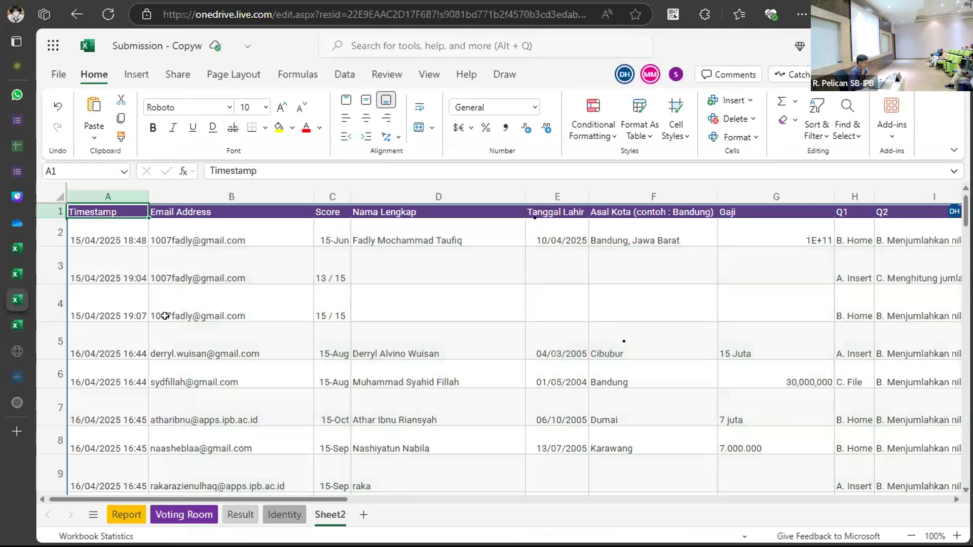
click(10, 274)
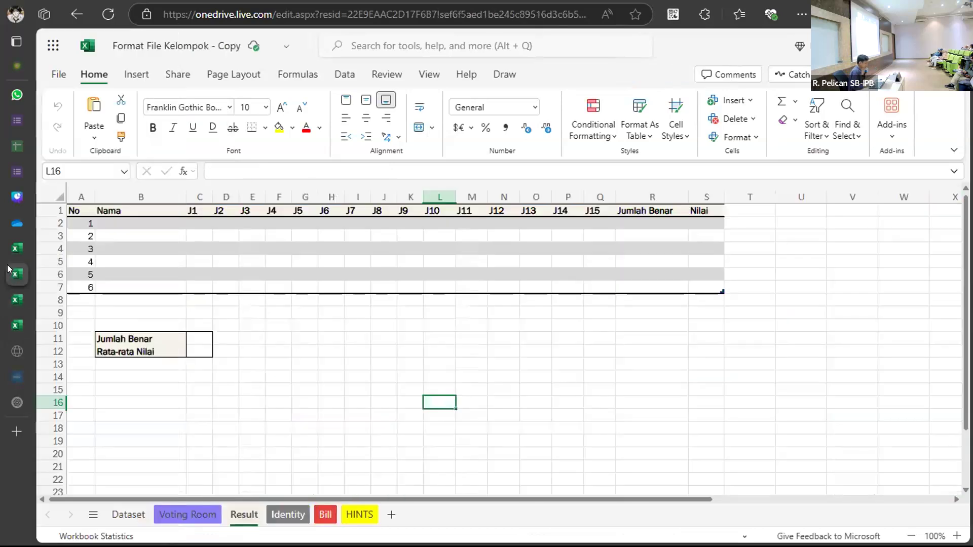
click(7, 250)
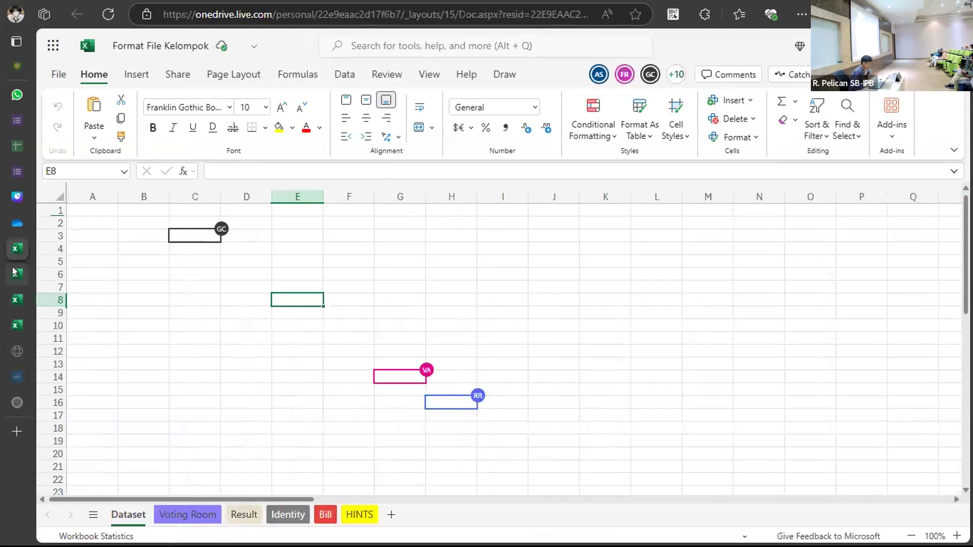
click(8, 267)
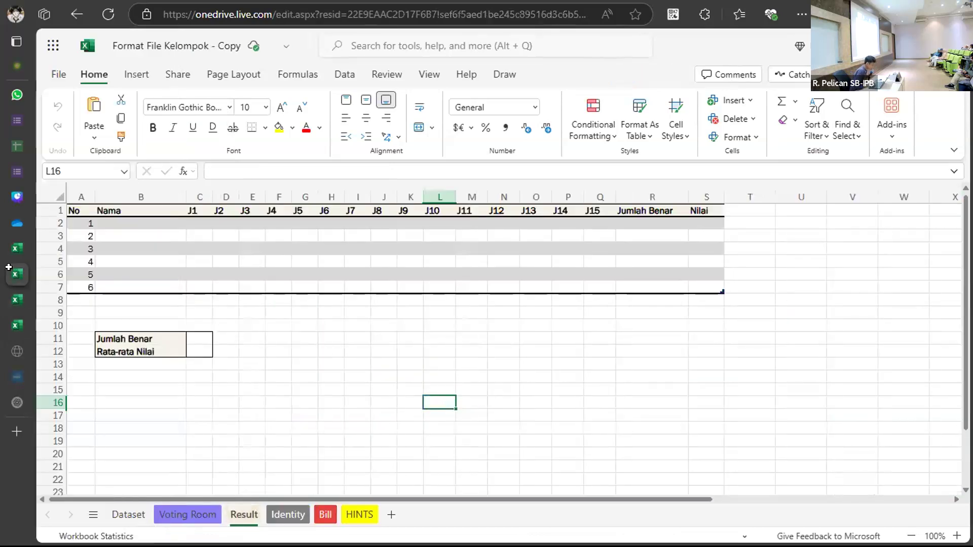
click(128, 514)
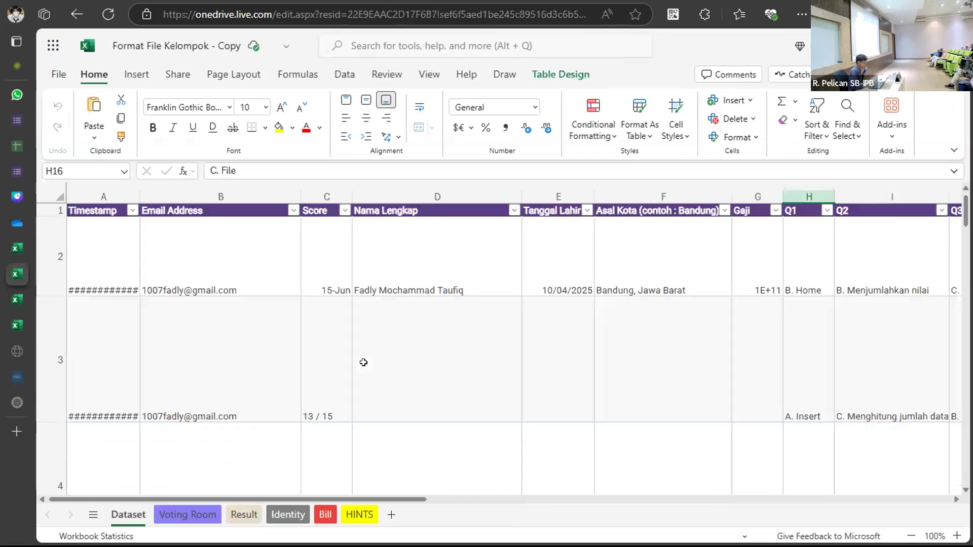
Select the whole old Dataset table, delete it and clear all remaining contents.
click(106, 210)
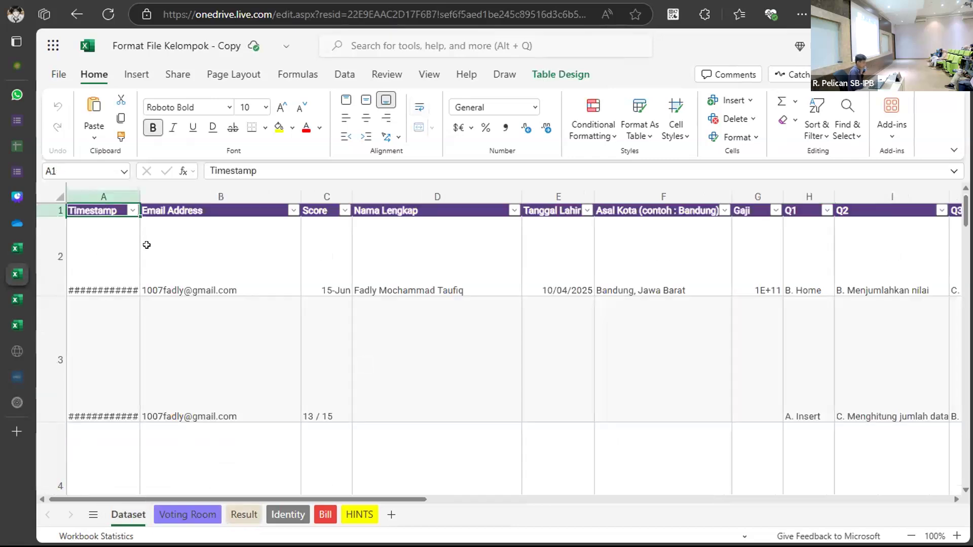
key(ctrl+a)
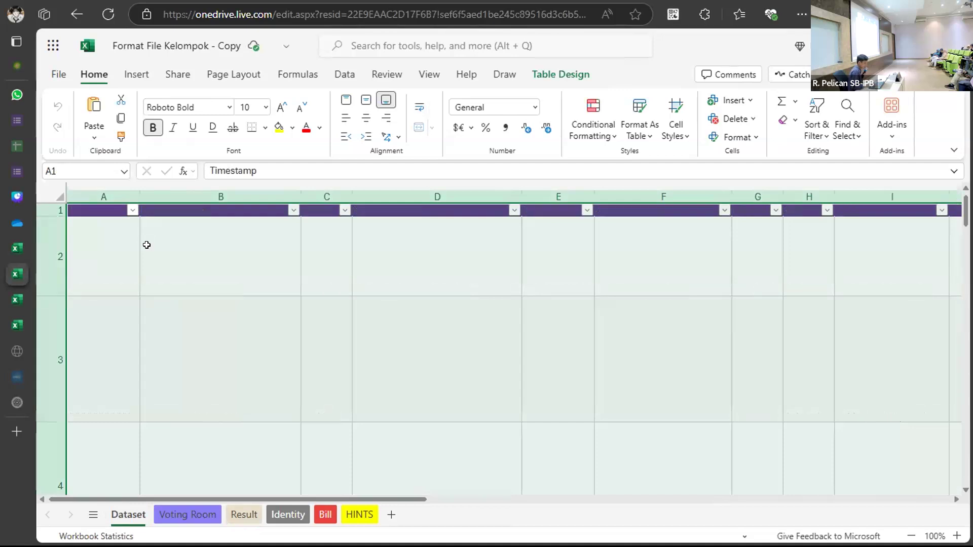
key(Delete)
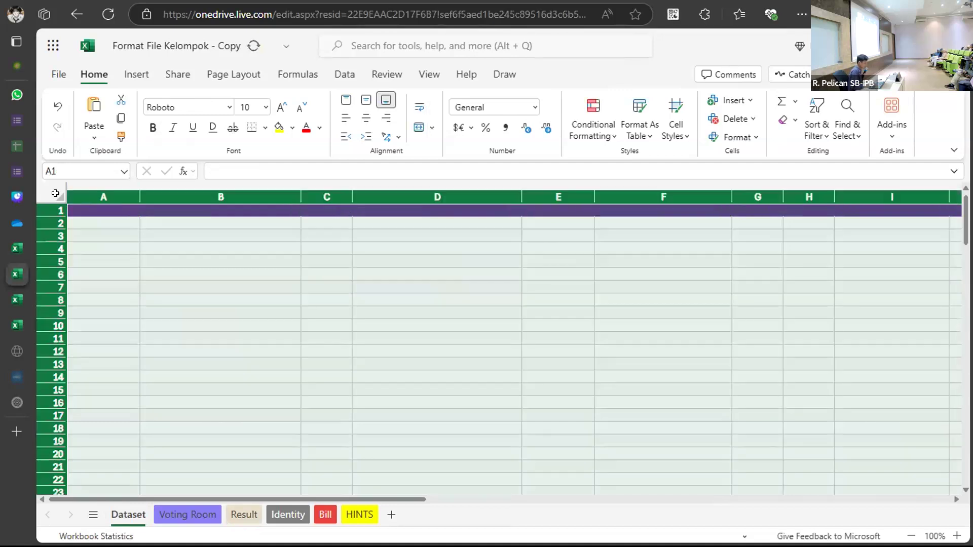
right_click(112, 238)
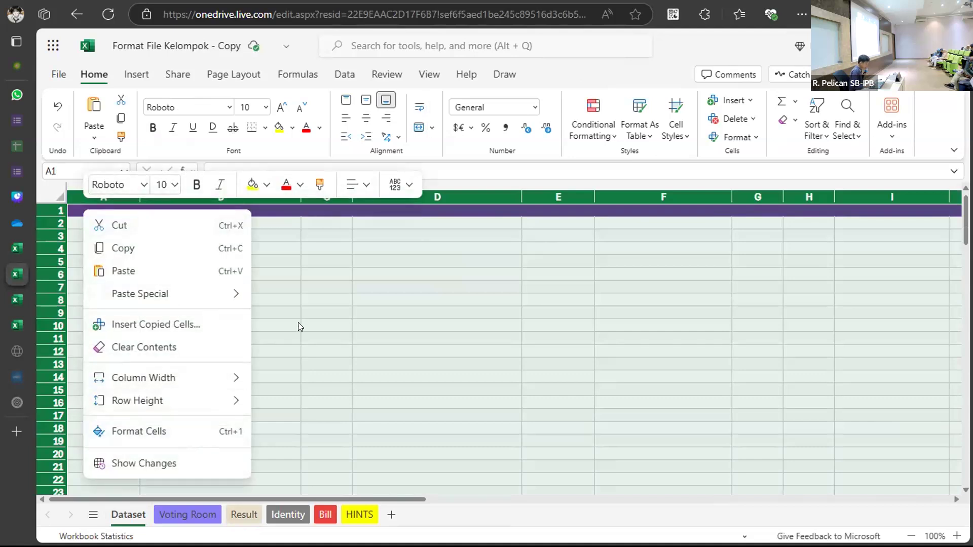
click(197, 346)
Paste the copied survey responses into Dataset starting at cell A1.
click(134, 275)
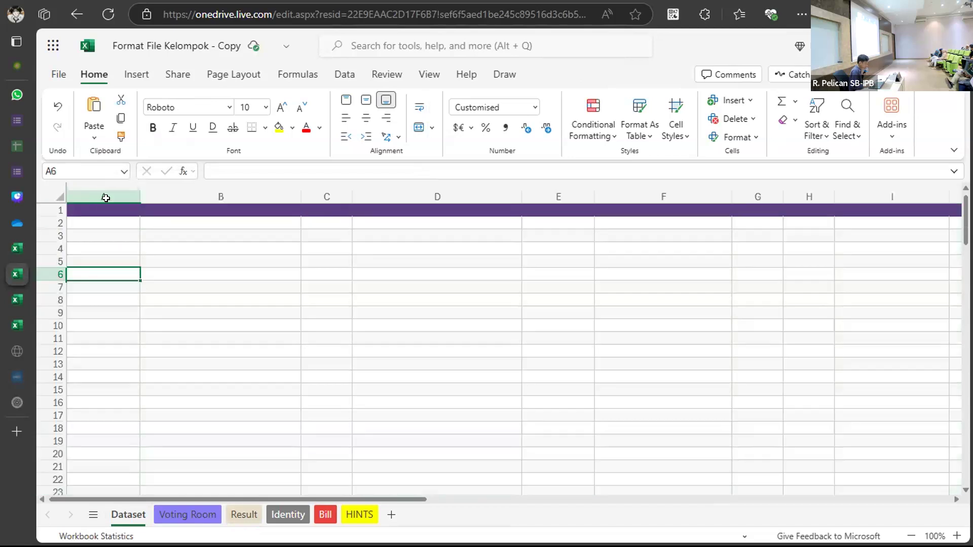
click(100, 204)
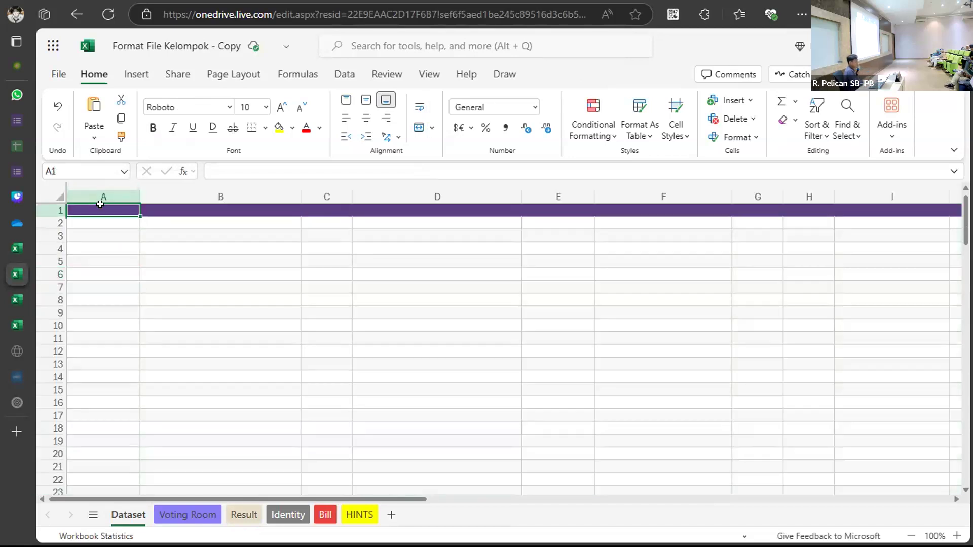
key(ctrl+v)
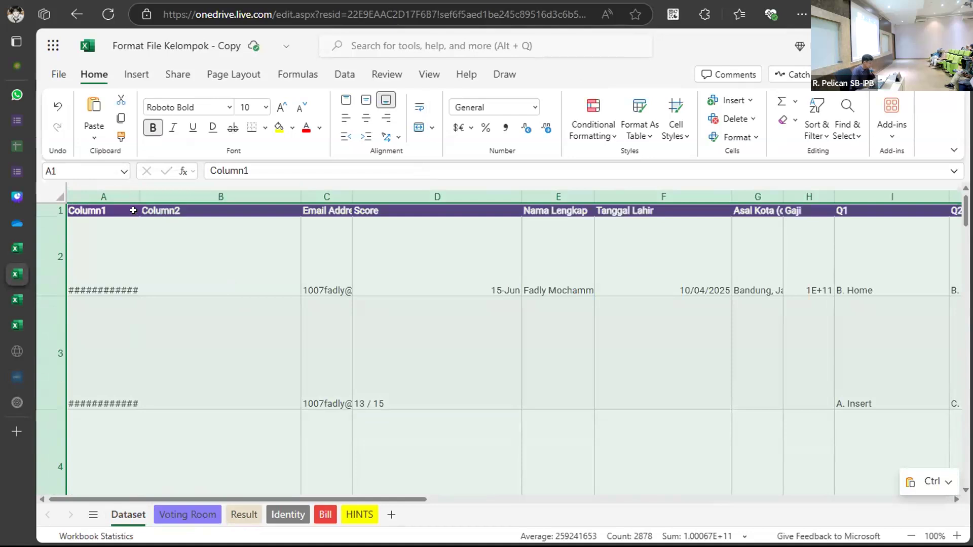
Check the timestamps in column A of the pasted Dataset table.
click(117, 256)
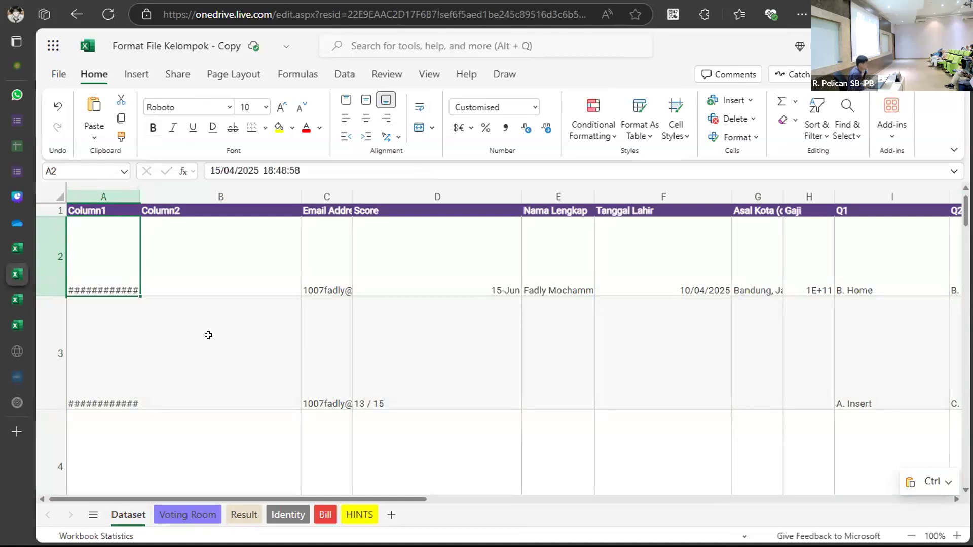
scroll(156, 330, right, 10)
scroll(156, 330, left, 8)
key(ctrl+v)
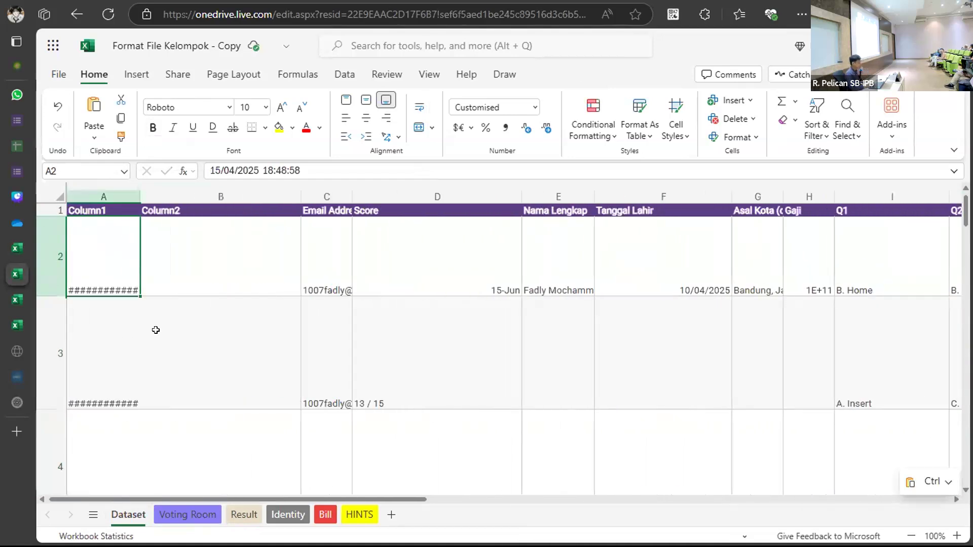
click(103, 191)
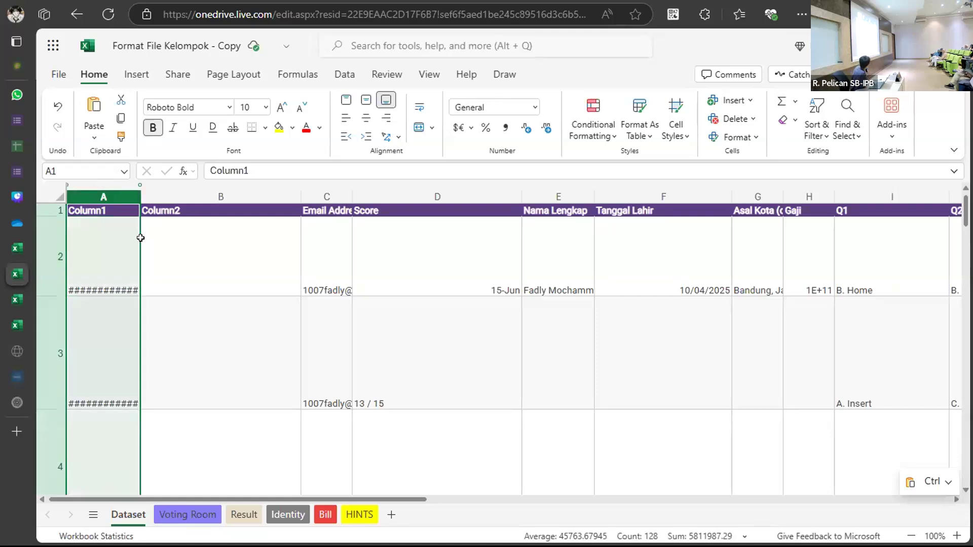
click(130, 270)
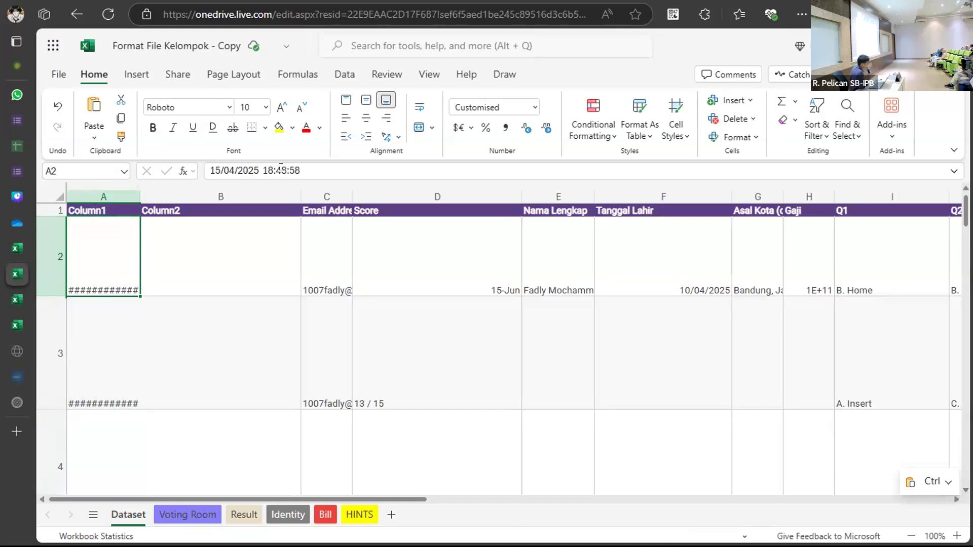
Select the entire Dataset sheet and auto-fit all column widths.
click(107, 210)
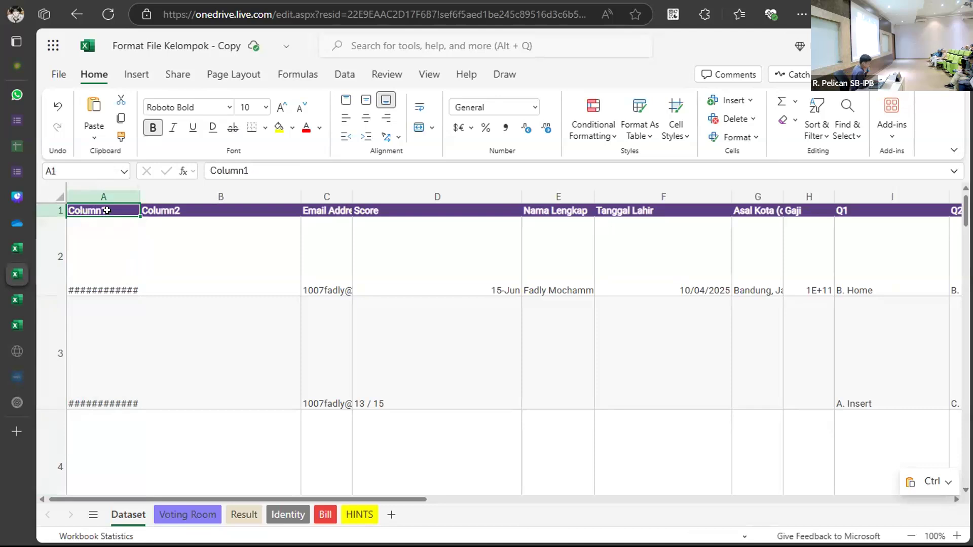
key(ctrl+a)
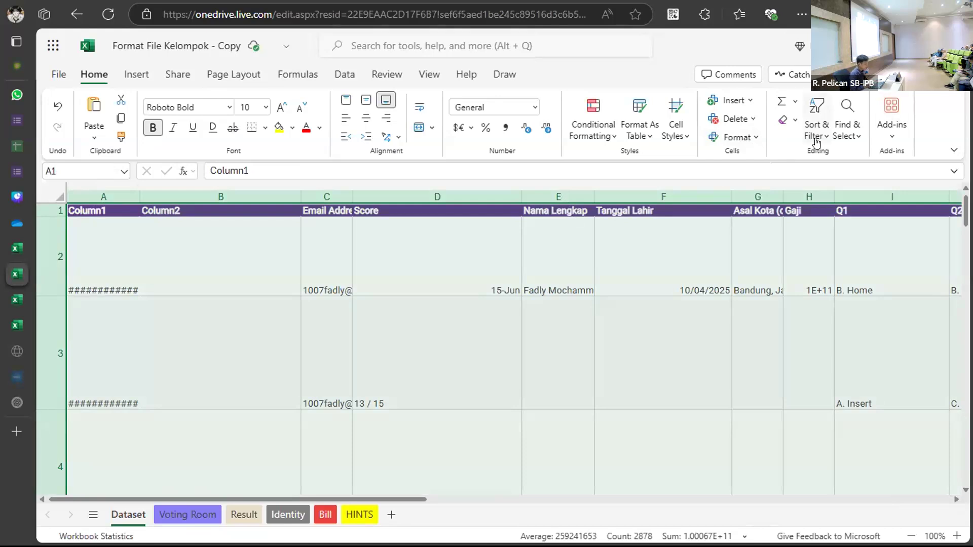
click(847, 144)
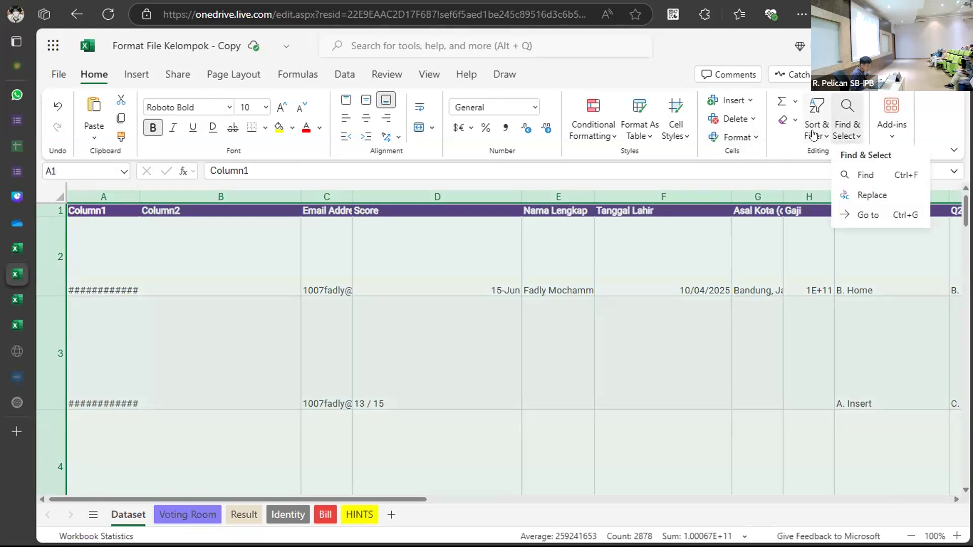
click(813, 133)
click(746, 142)
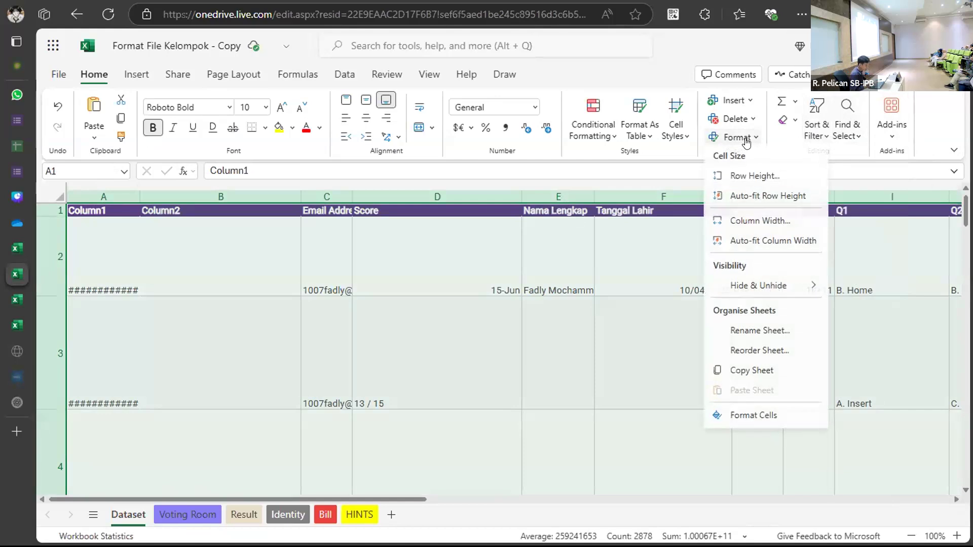
click(770, 242)
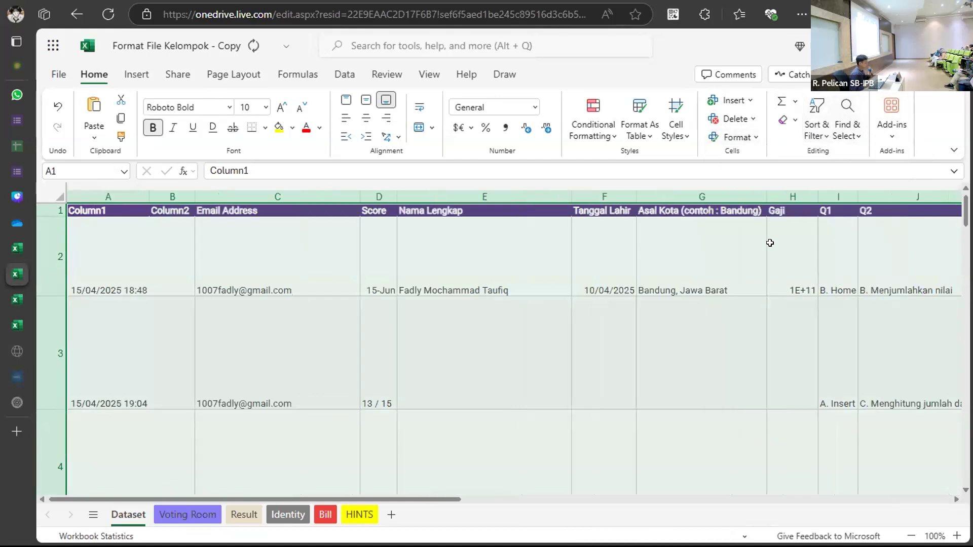
Select the whole Dataset data range starting from A1.
click(531, 316)
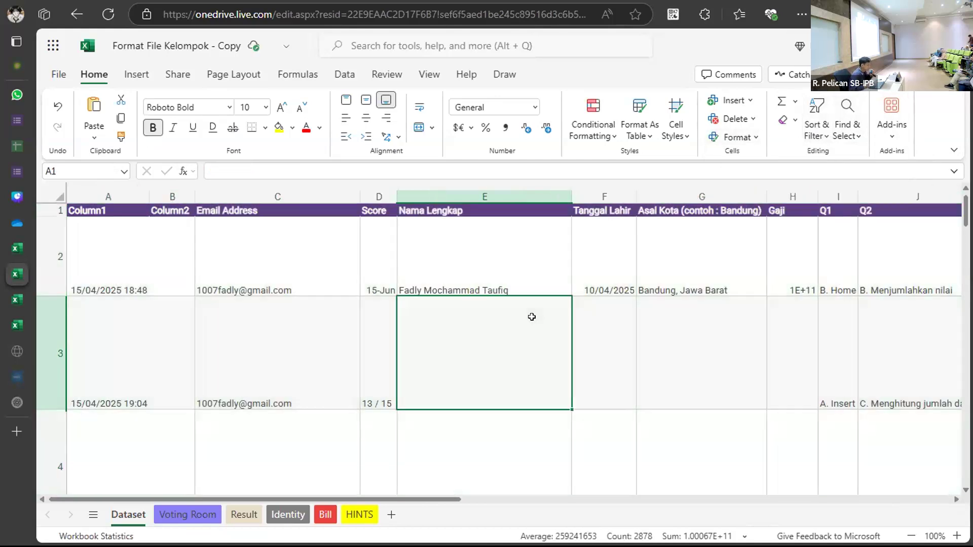
click(85, 209)
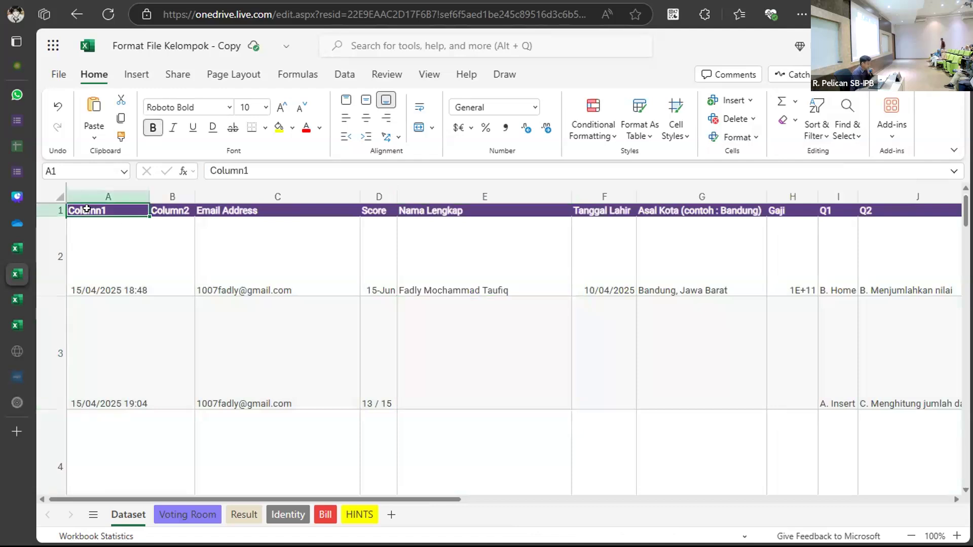
key(ctrl+a)
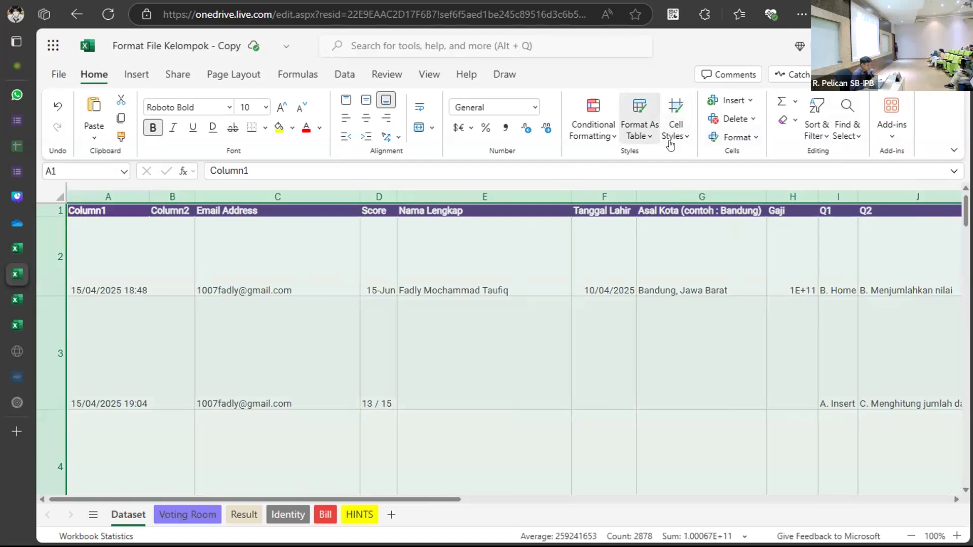
Format A1:X128 as a table with headers using a Light table style.
click(639, 133)
click(674, 306)
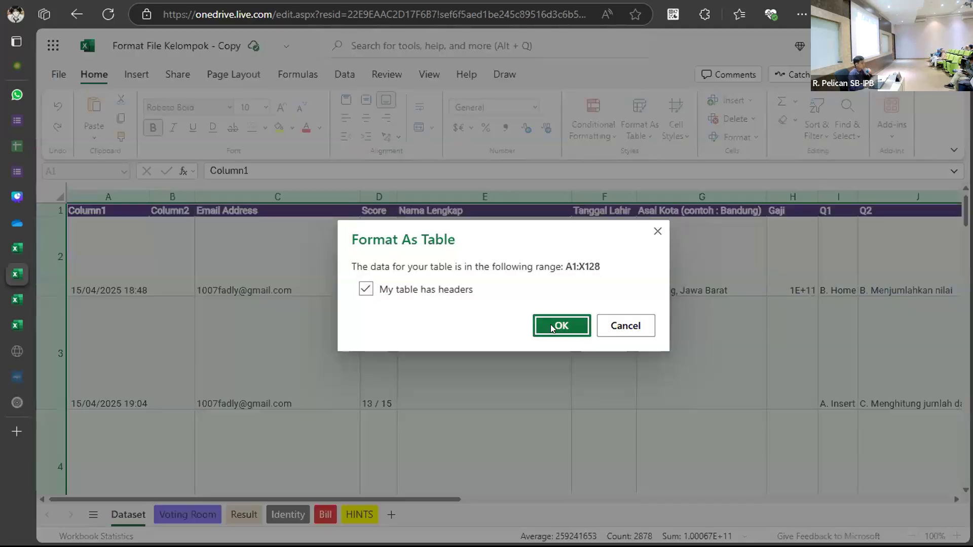
click(550, 325)
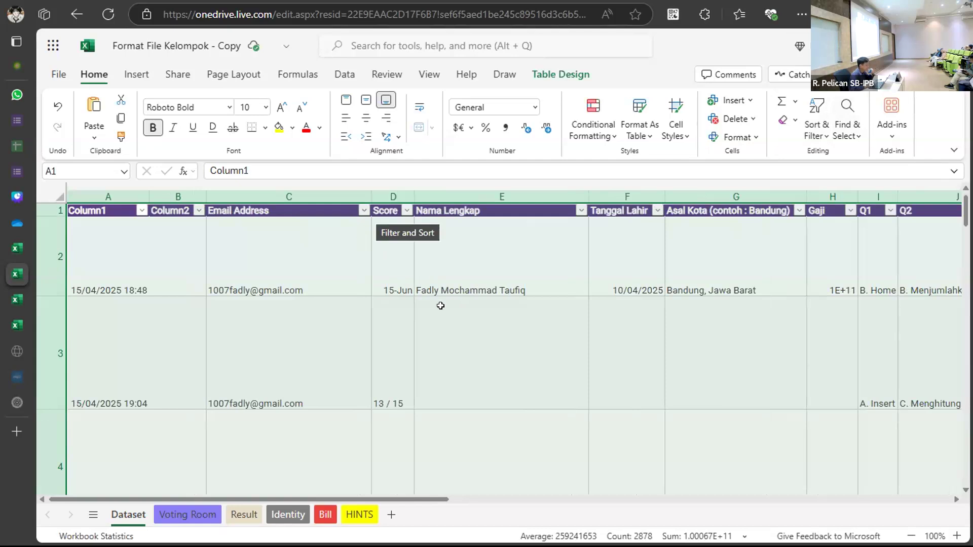
Filter Nama Lengkap to a single respondent found by name search, then go to Voting Room.
click(581, 213)
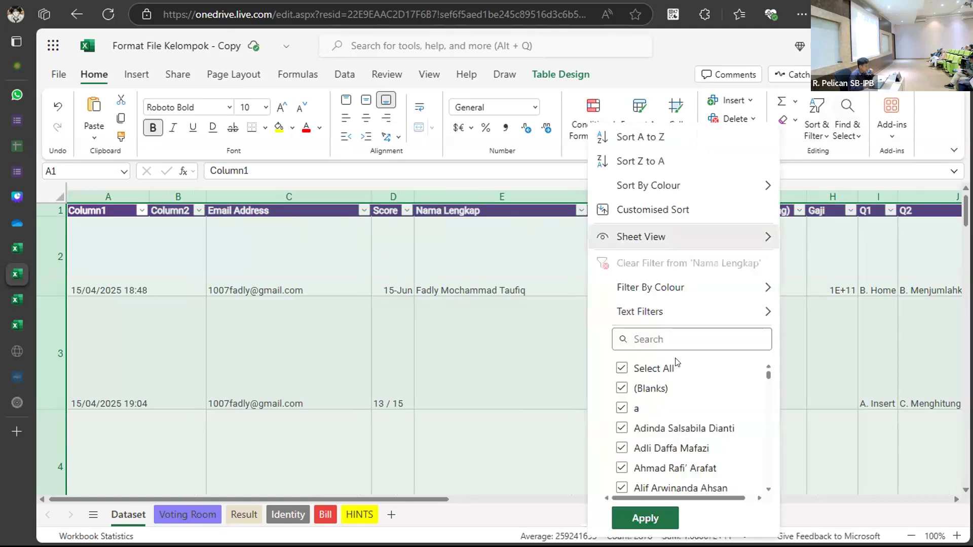
click(647, 340)
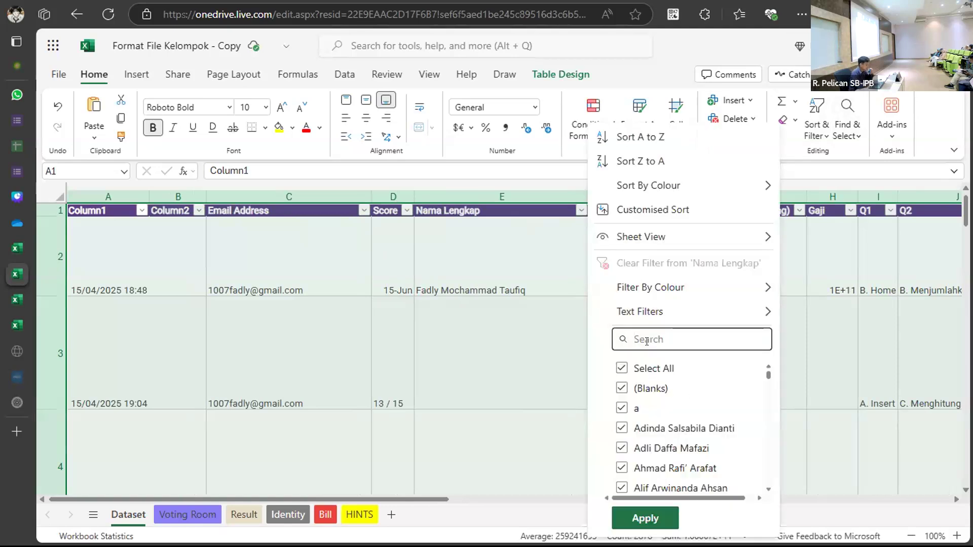
text(Fadly)
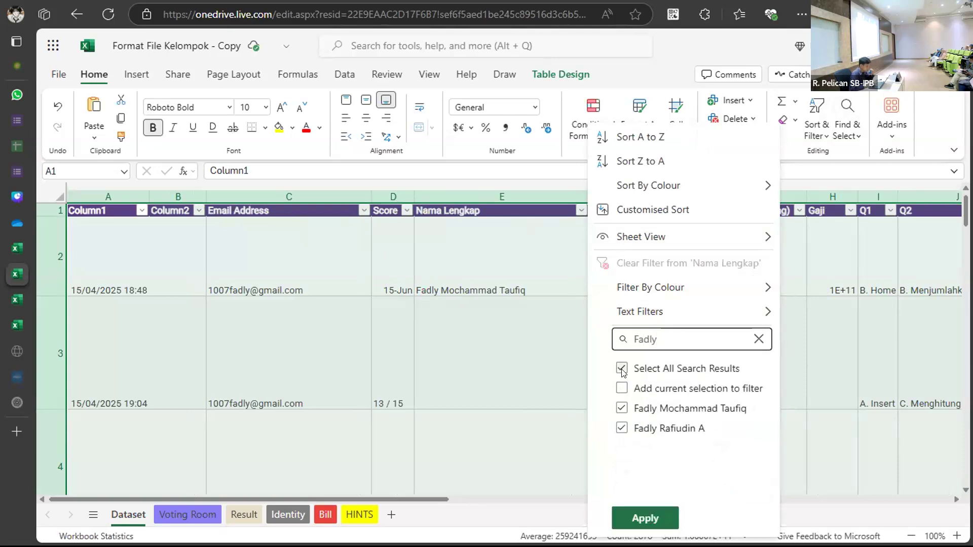
click(622, 369)
click(623, 408)
click(646, 517)
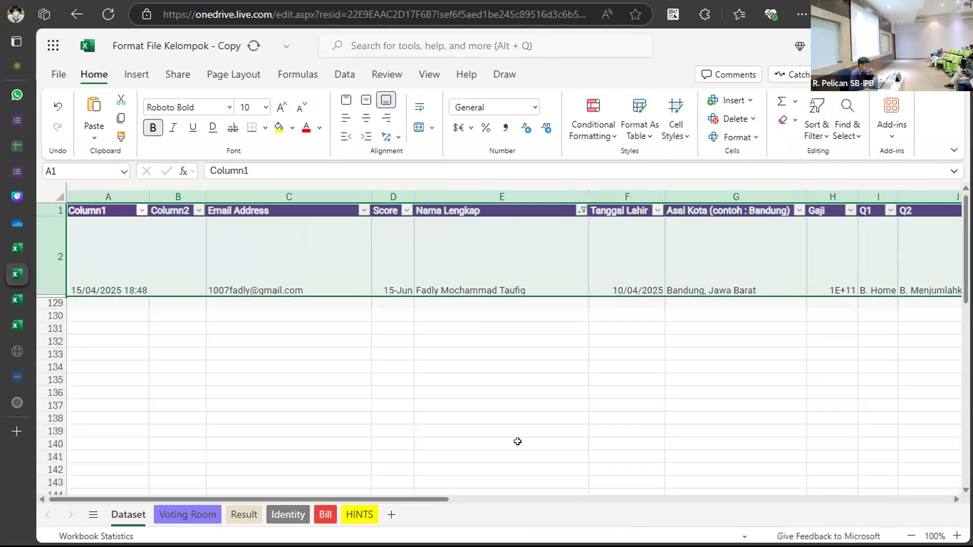
click(475, 268)
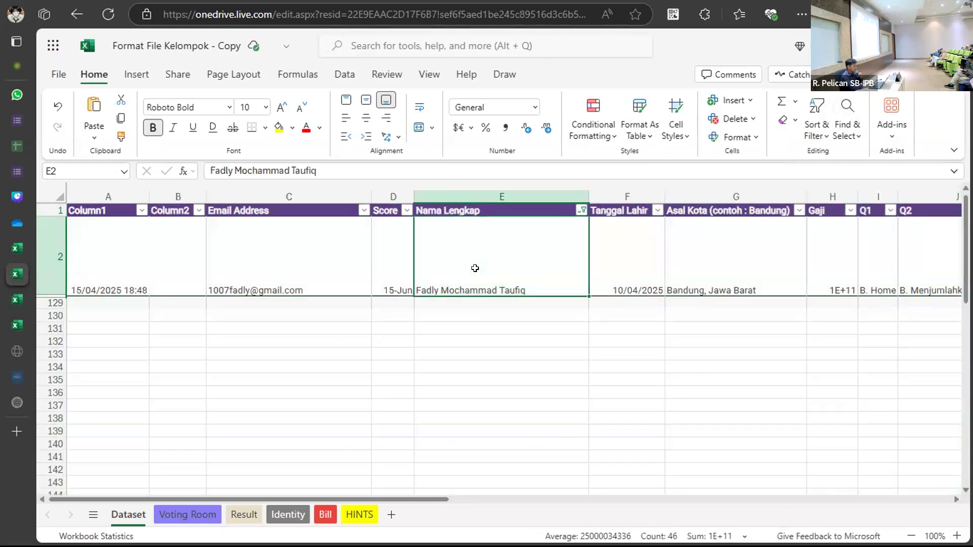
click(187, 513)
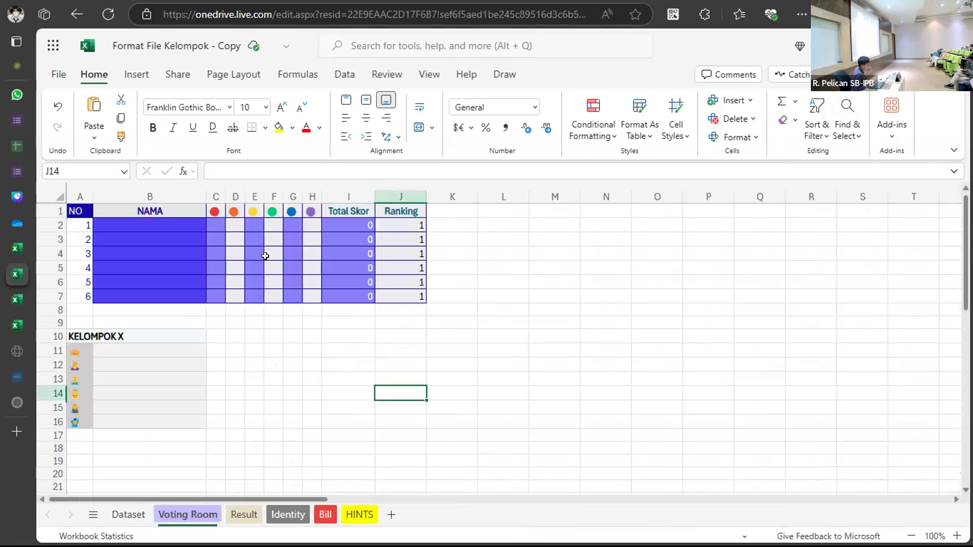
Try pasting into B2 under NAMA, undo it, and return to Voting Room.
click(165, 224)
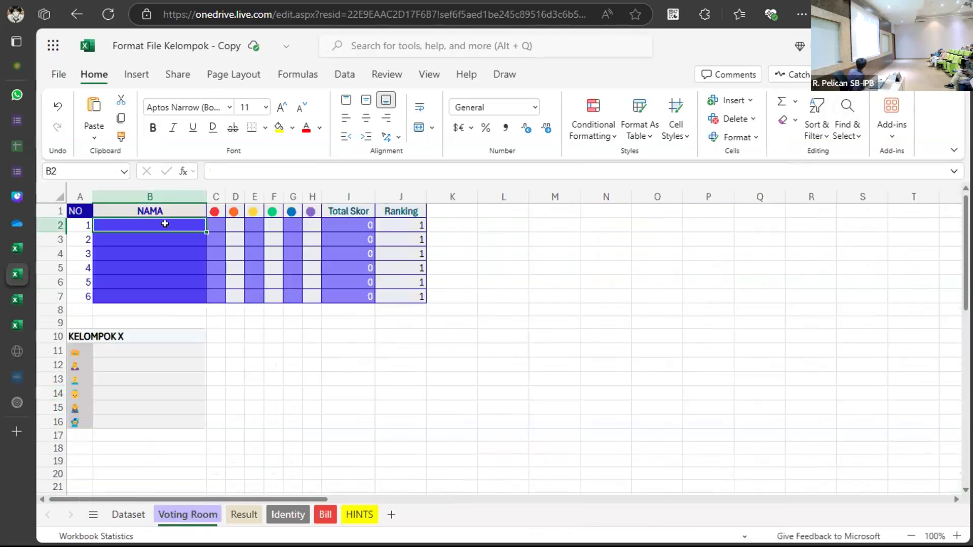
key(ctrl+v)
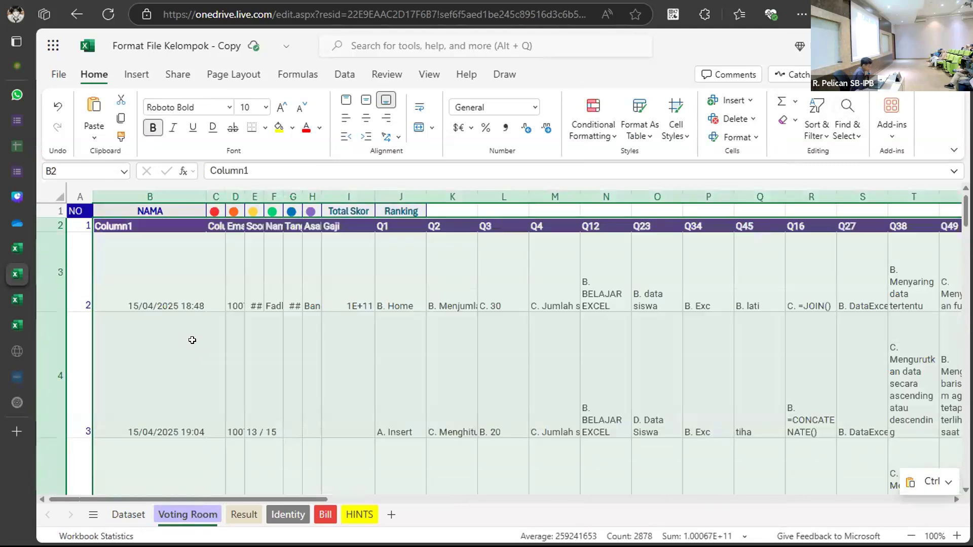
key(ctrl+z)
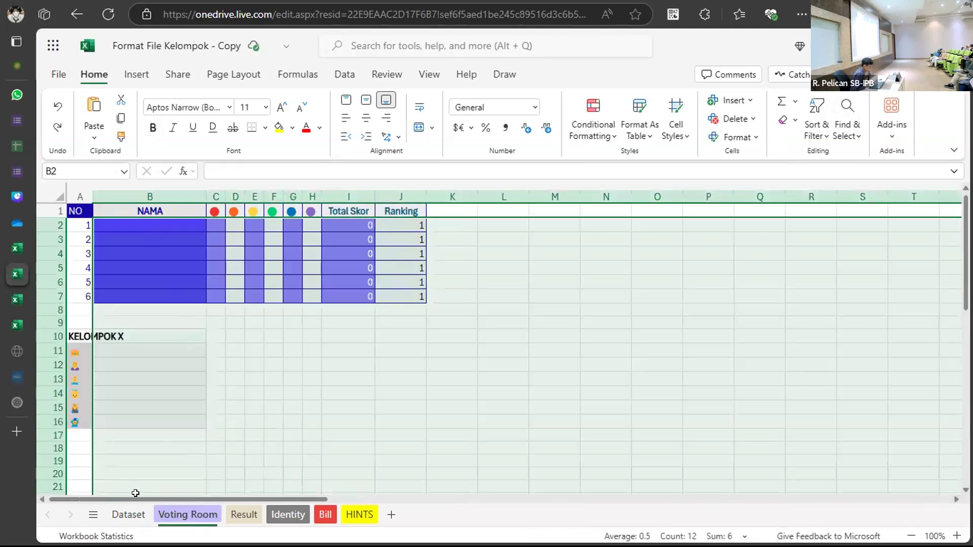
click(133, 512)
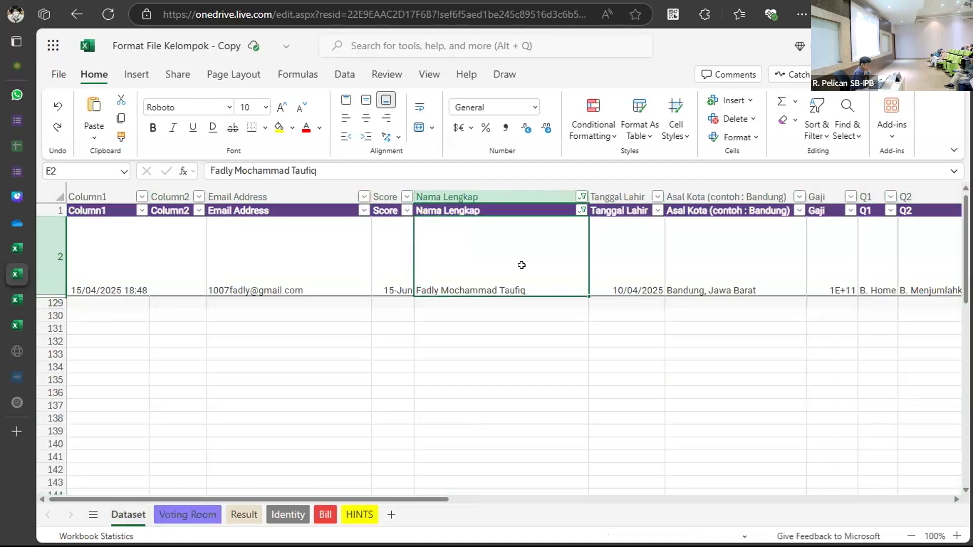
click(188, 514)
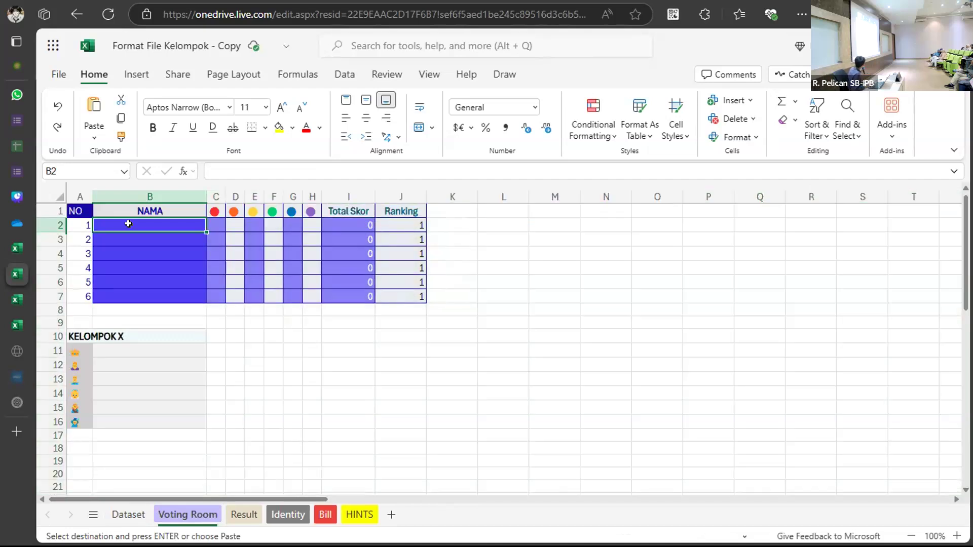
Paste the copied name into B2 as values only, then paste formatting only.
right_click(128, 224)
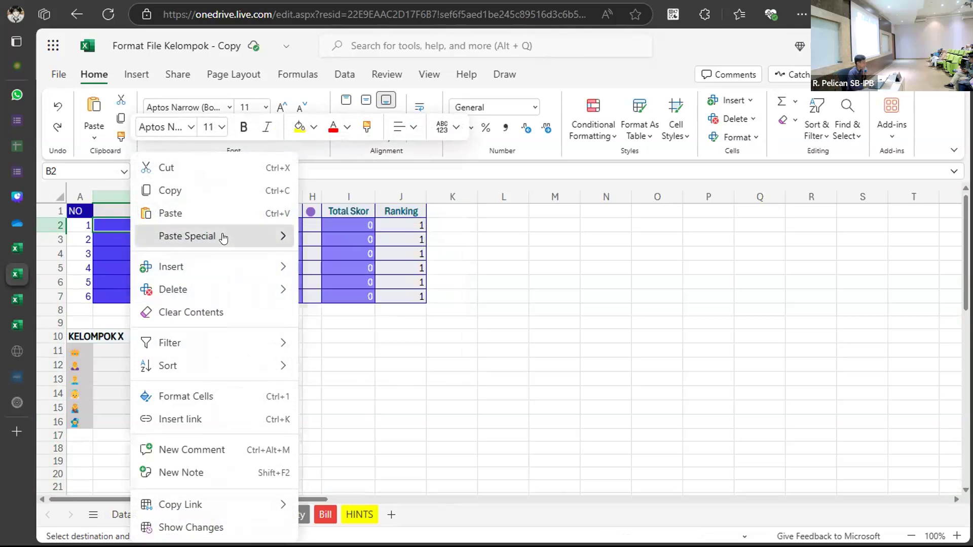
mouse_move(262, 238)
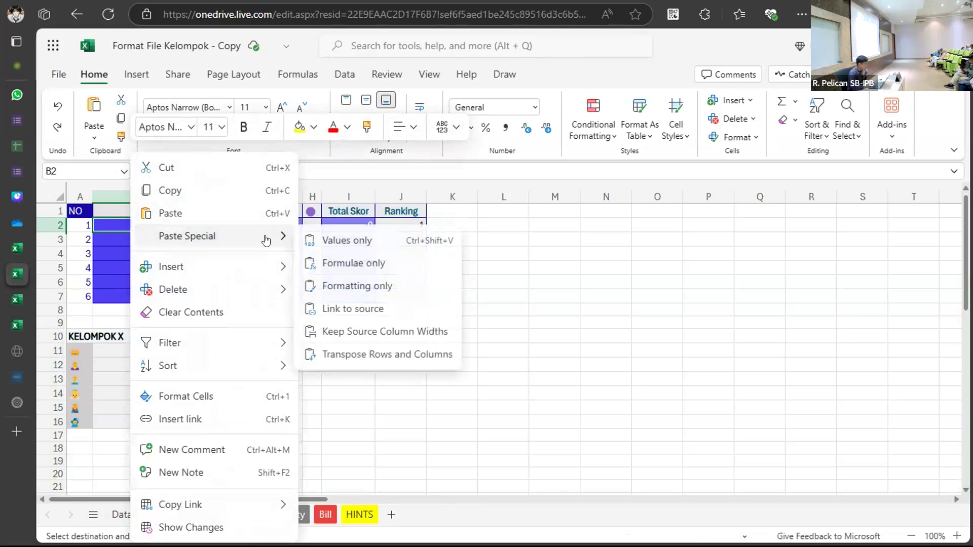
click(364, 242)
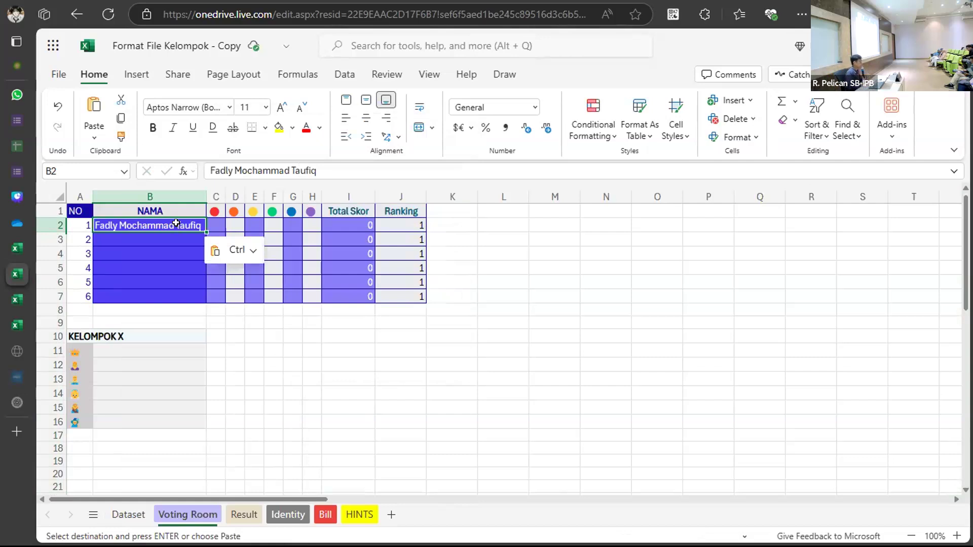
right_click(177, 224)
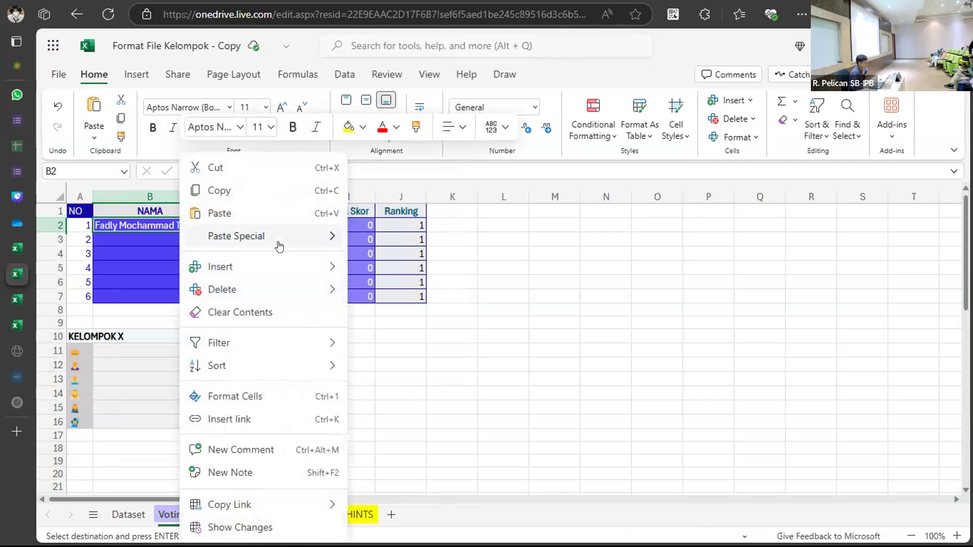
mouse_move(292, 238)
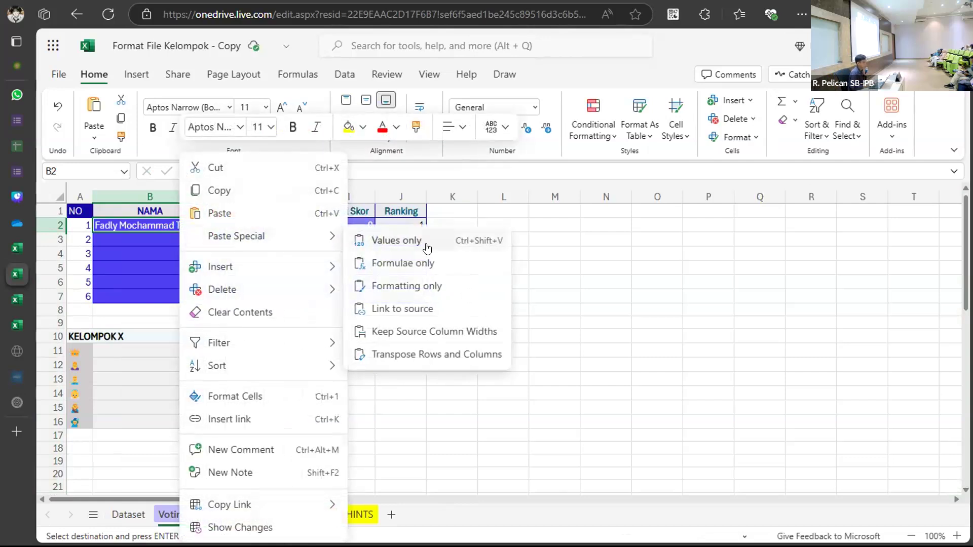
click(440, 285)
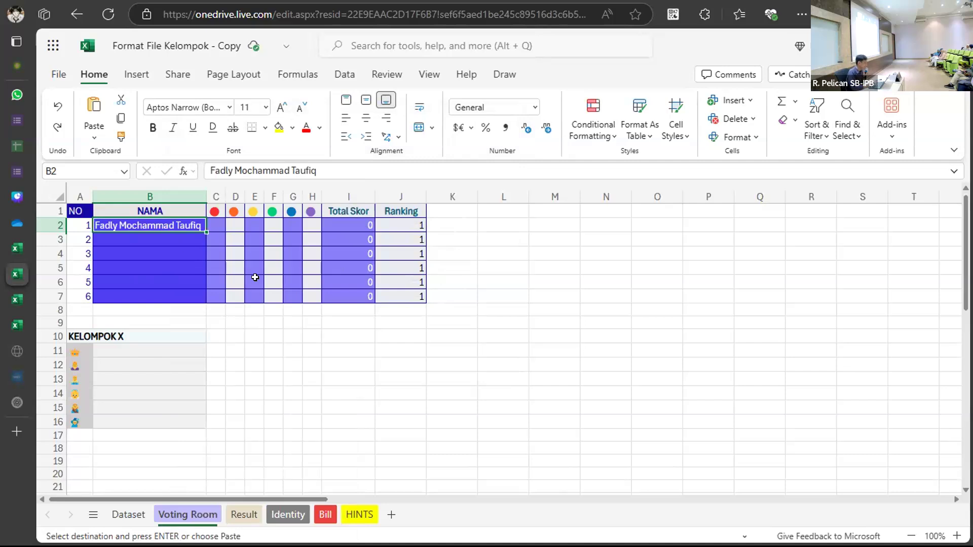
click(502, 236)
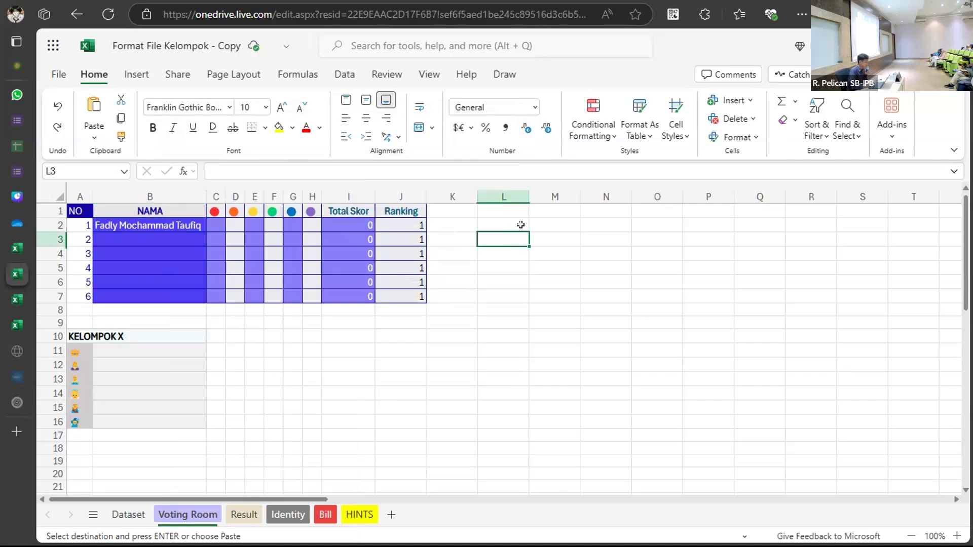
Enter =RAND() in C2, giving row 2 Total Skor 0.59193104 and Ranking 6.
double_click(504, 223)
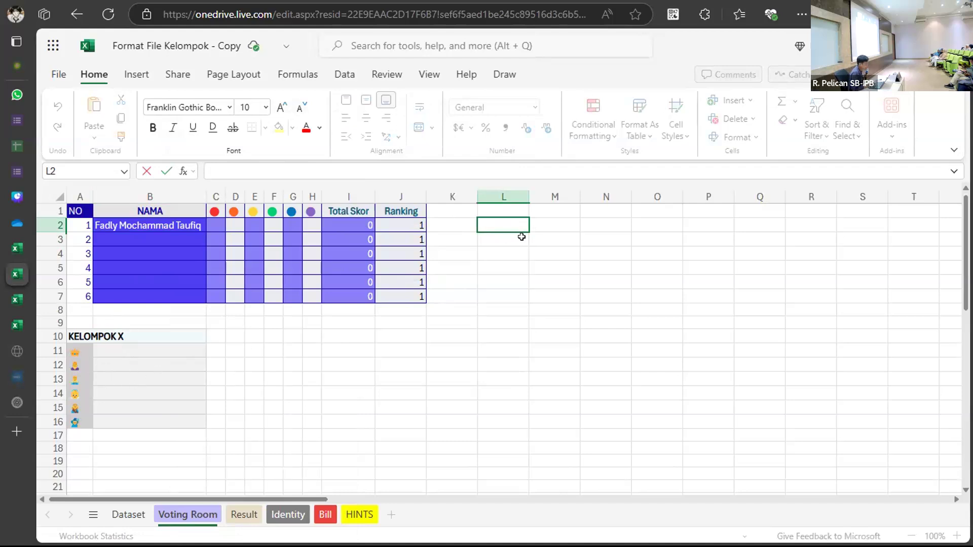
click(214, 223)
text(=)
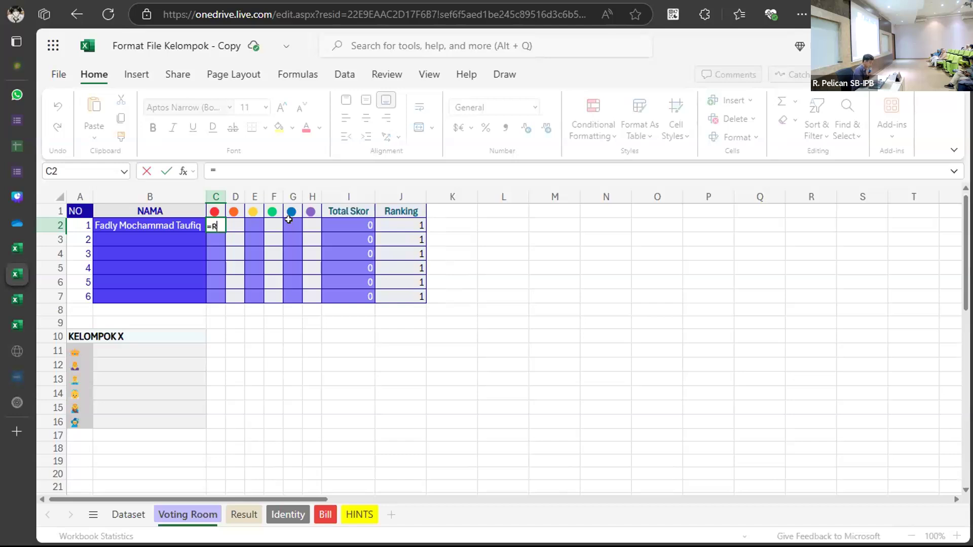
text(R)
key(BackSpace)
key(Escape)
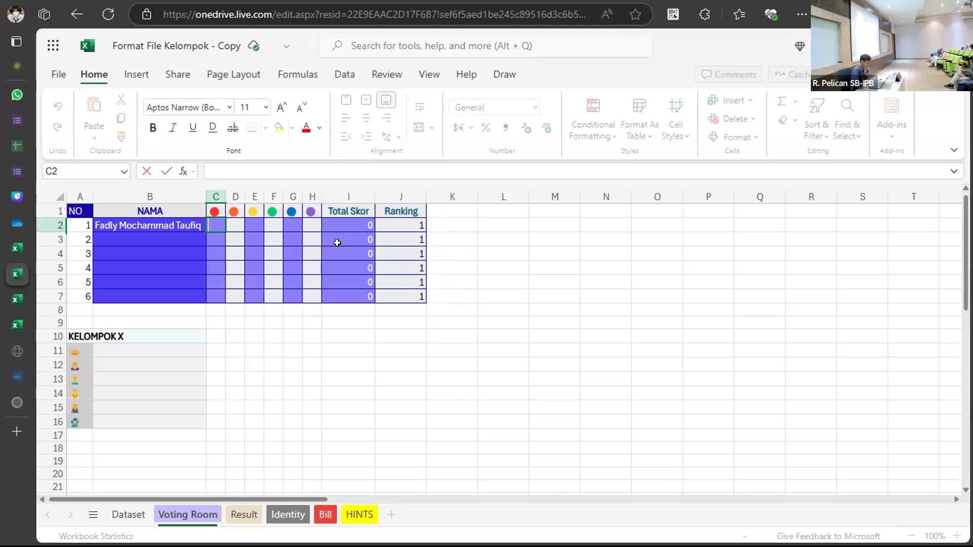
click(304, 364)
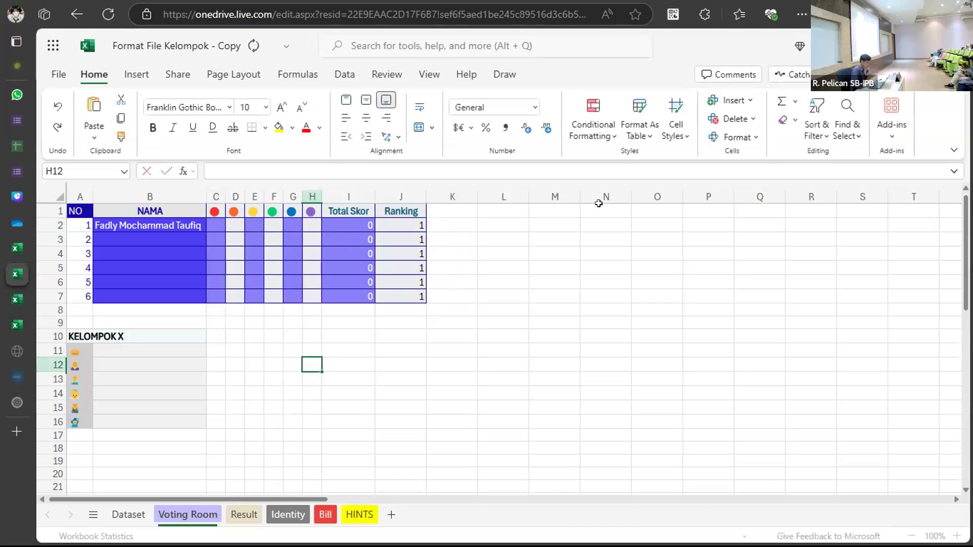
double_click(215, 225)
text(=)
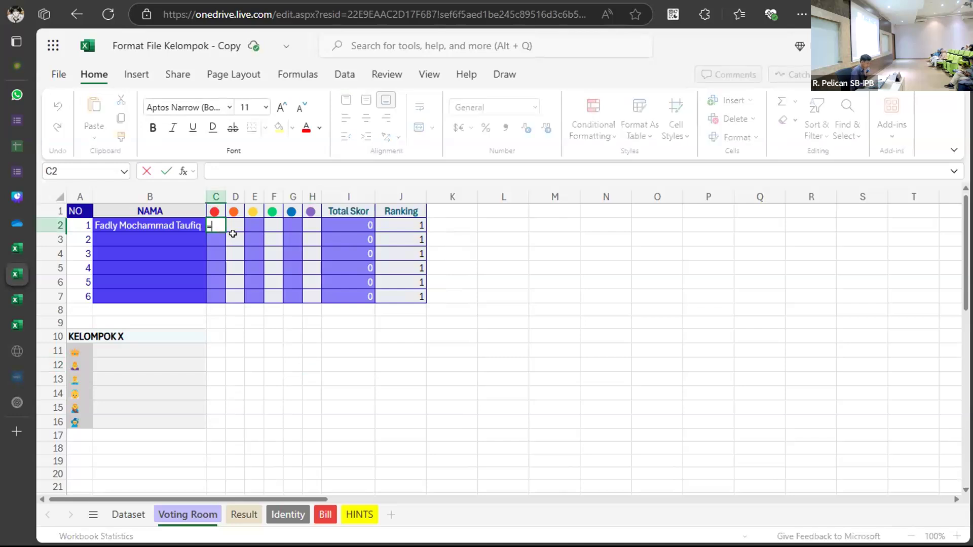
text(R)
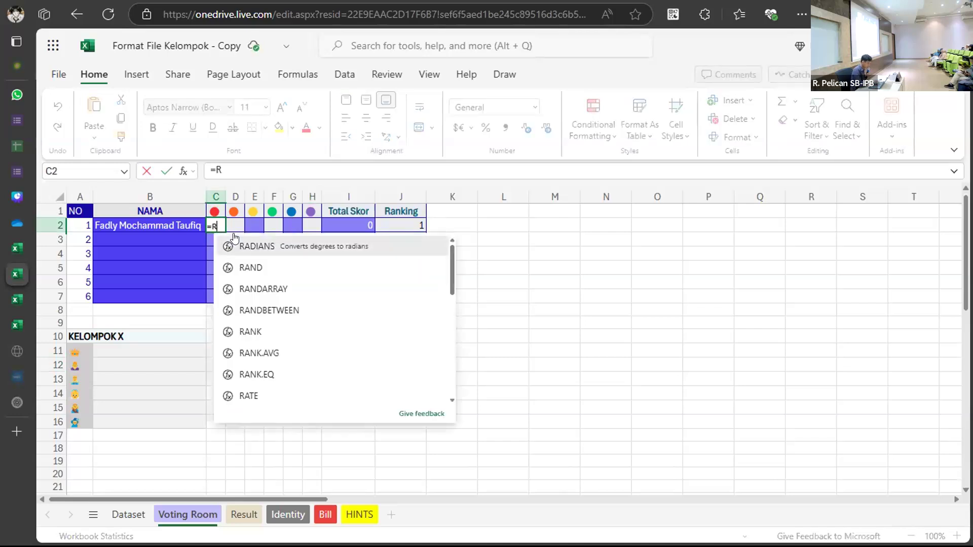
text(AN)
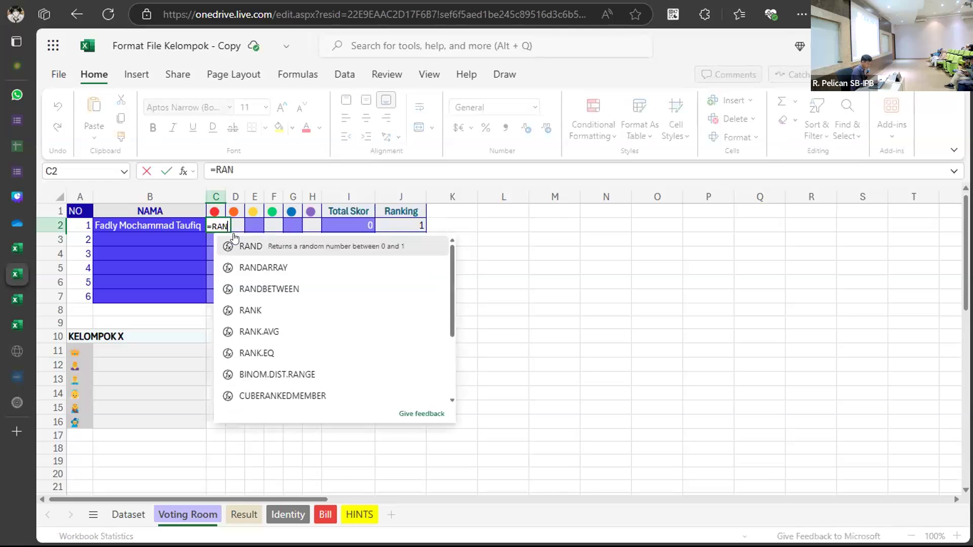
text(D())
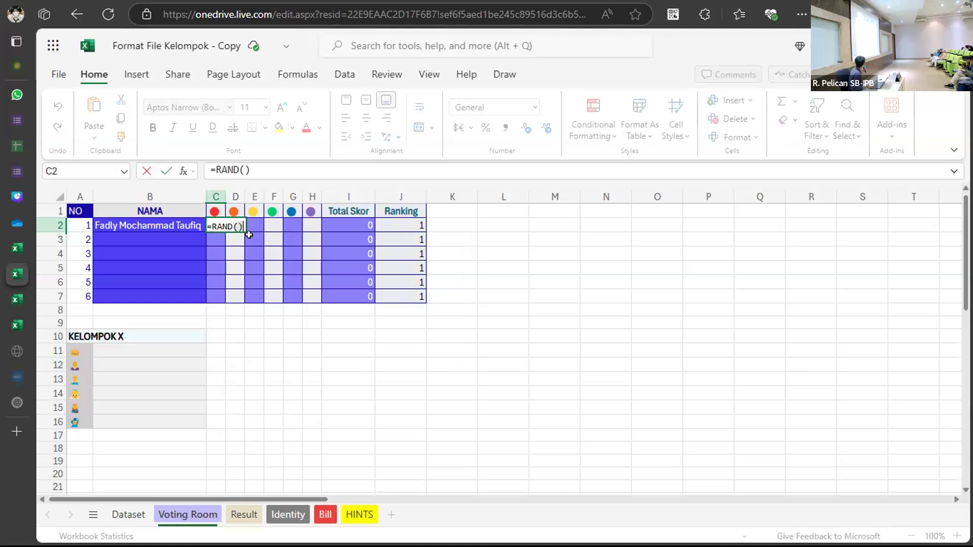
key(Return)
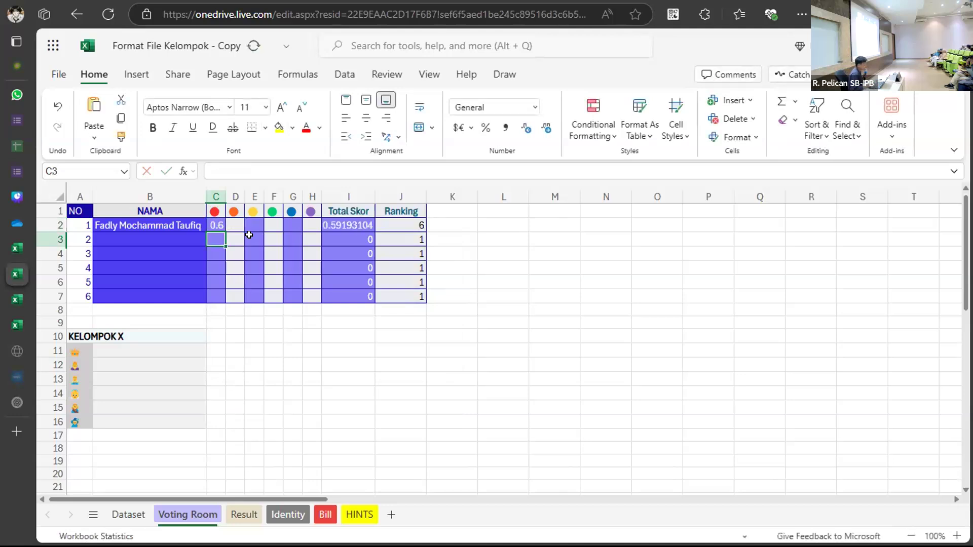
click(213, 222)
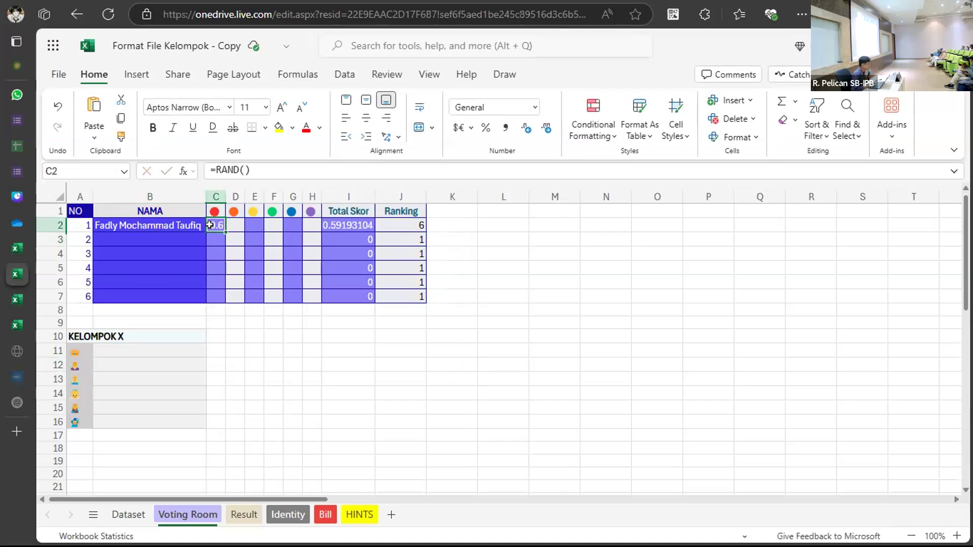
click(169, 238)
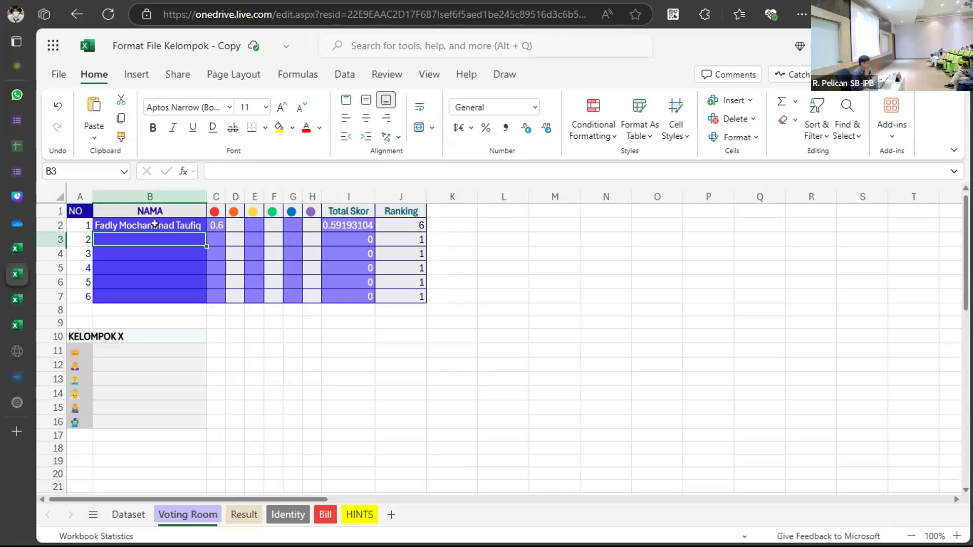
Enter two more voter names in cells B3 and B4.
click(155, 225)
click(151, 233)
text(Rez)
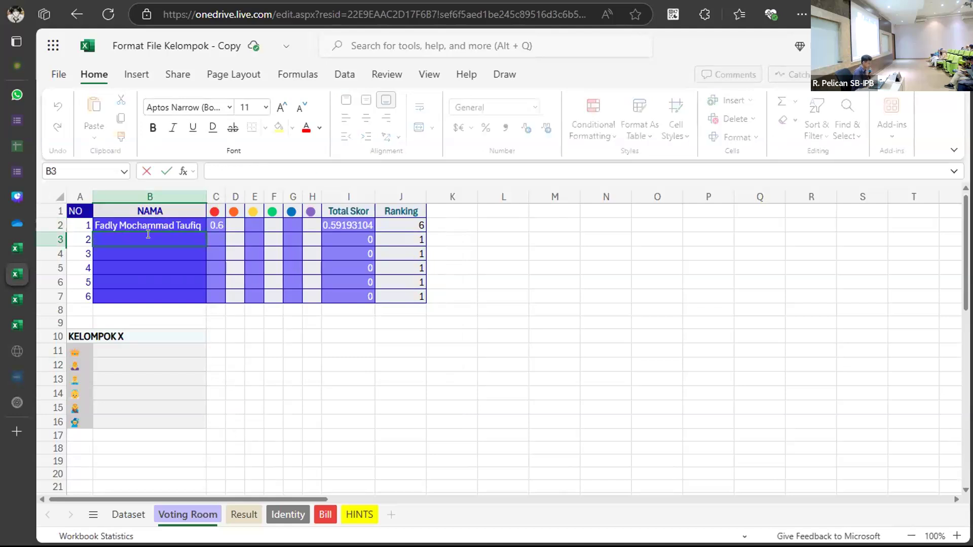
text(a)
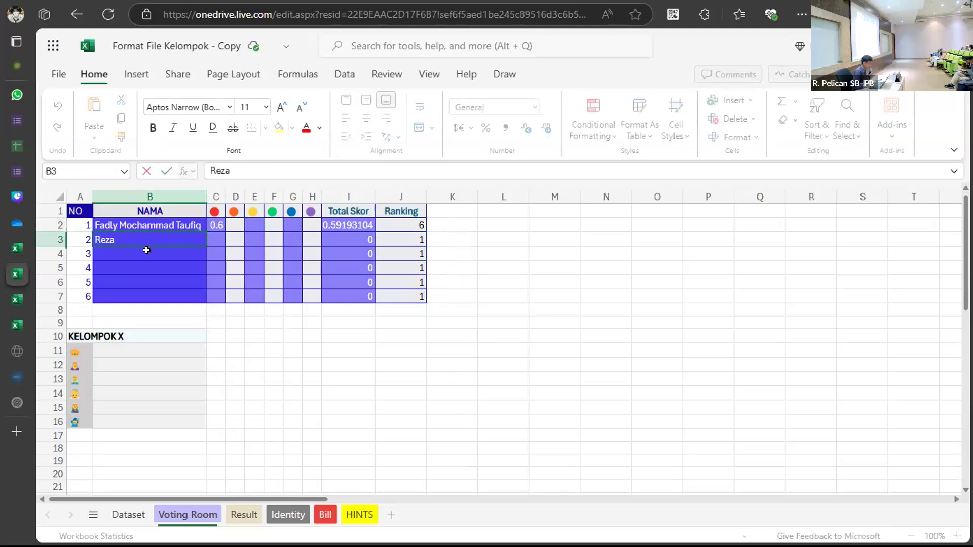
click(147, 250)
text(wisnu)
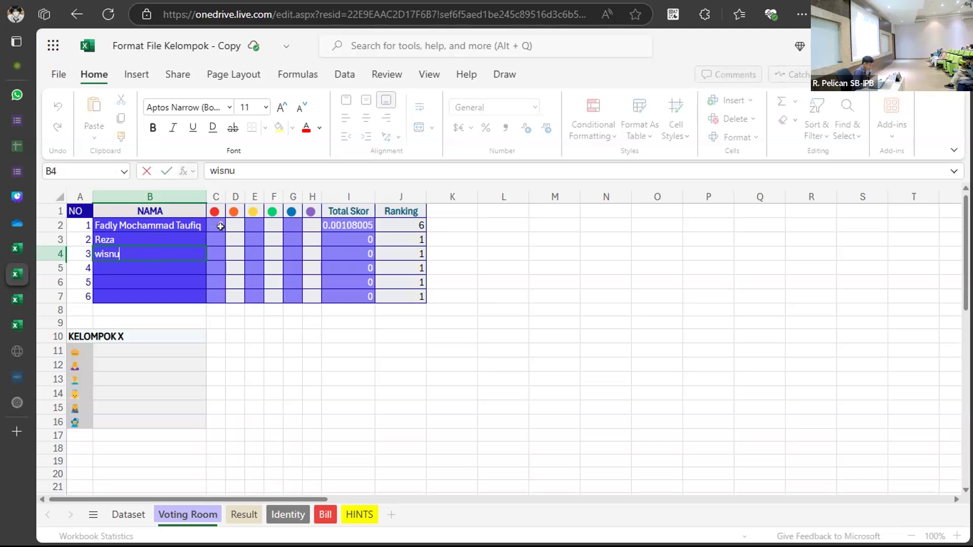
Fill C2's =RAND() formula down to C4 and view the HINTS sheet.
click(220, 227)
drag(220, 228, 219, 255)
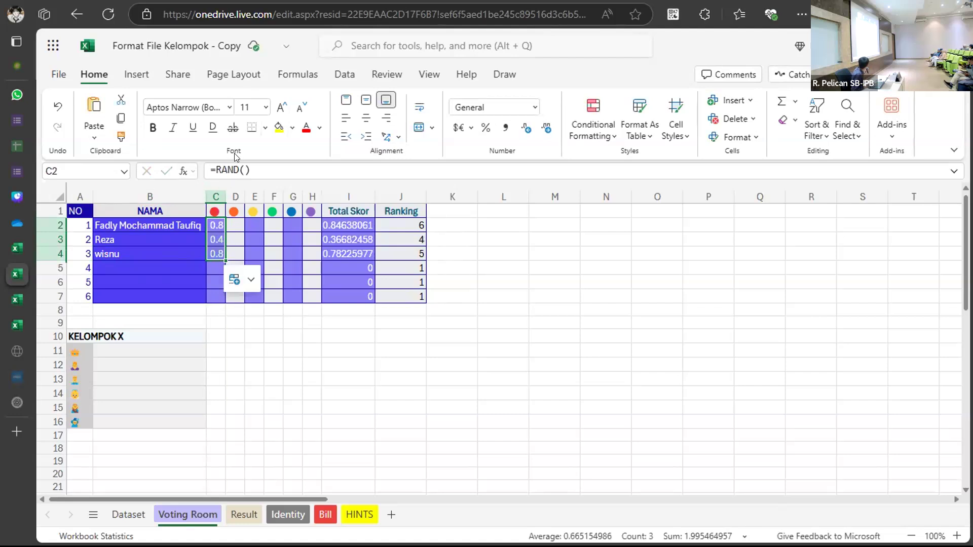
click(355, 516)
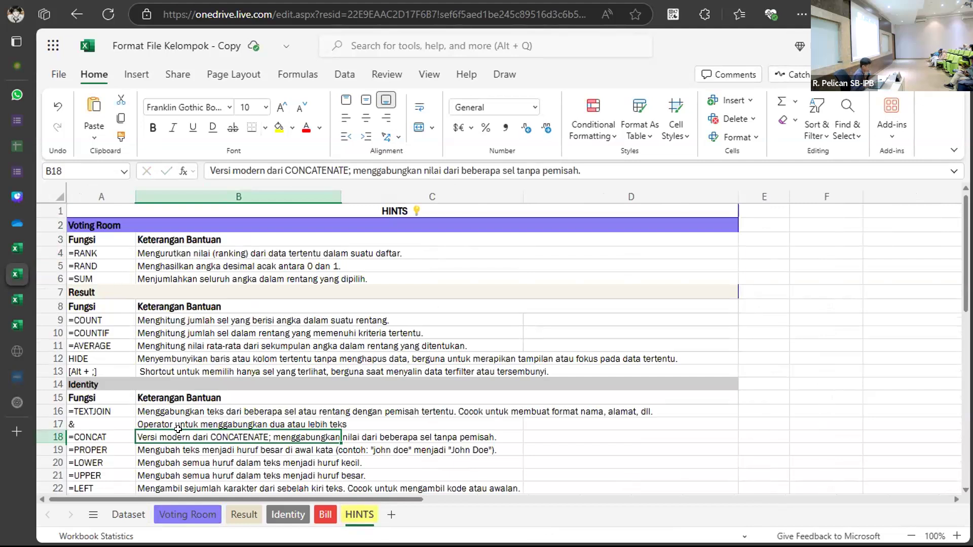
click(172, 513)
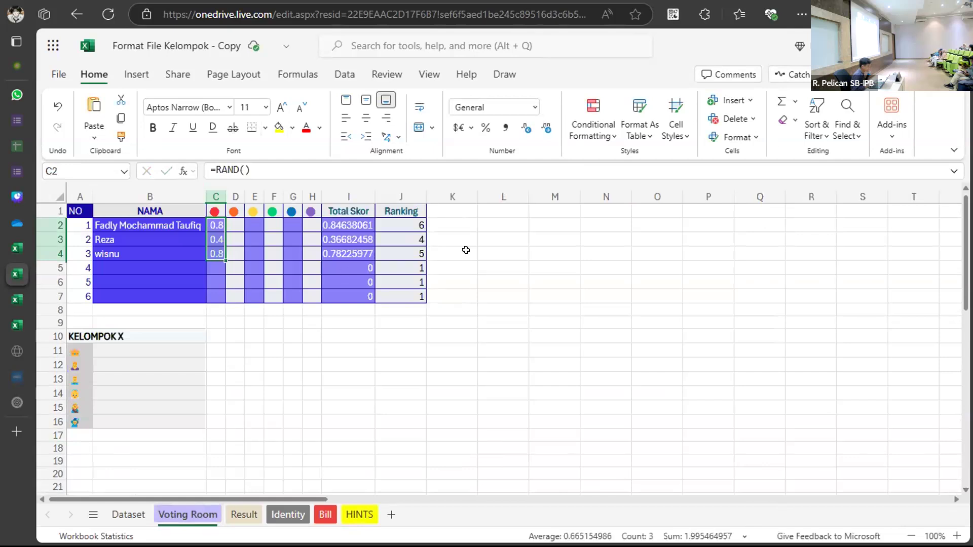
click(486, 249)
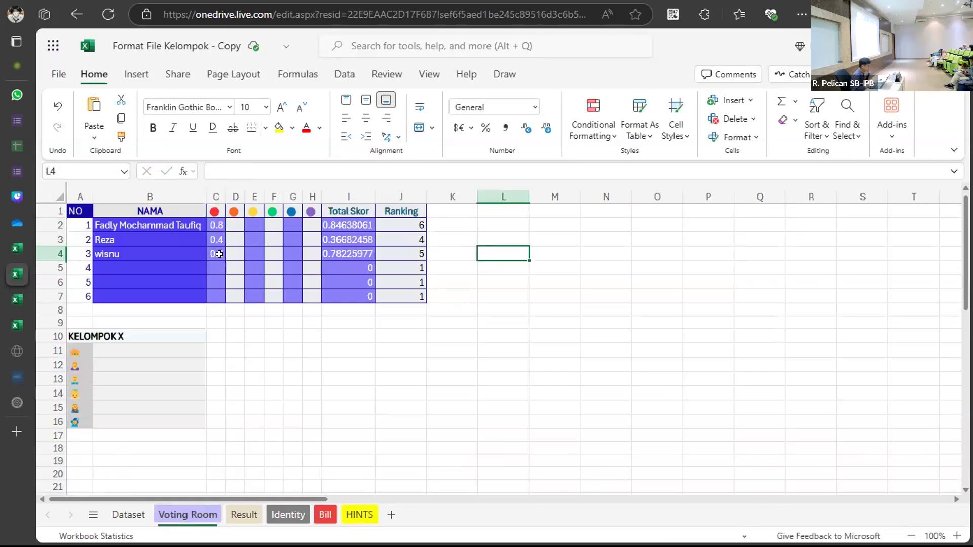
click(213, 224)
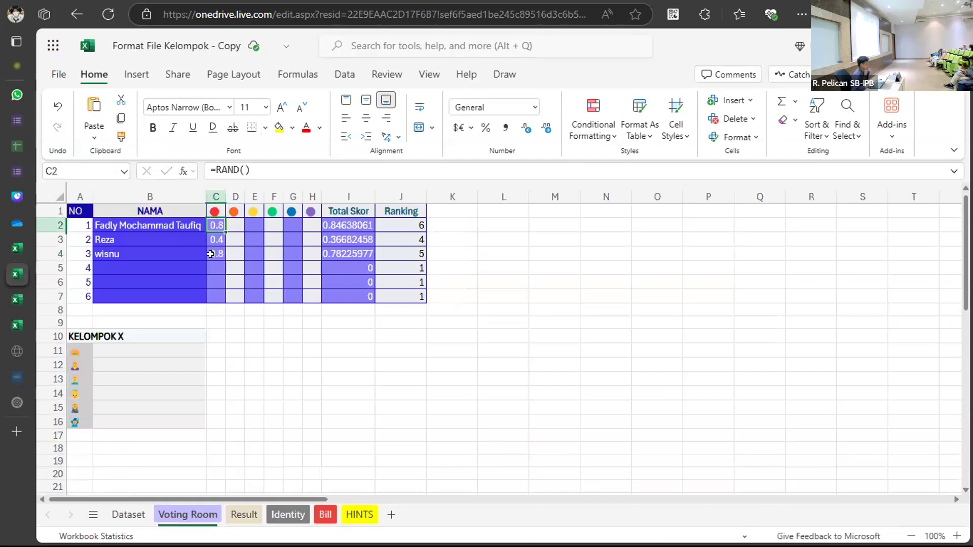
drag(212, 256, 215, 225)
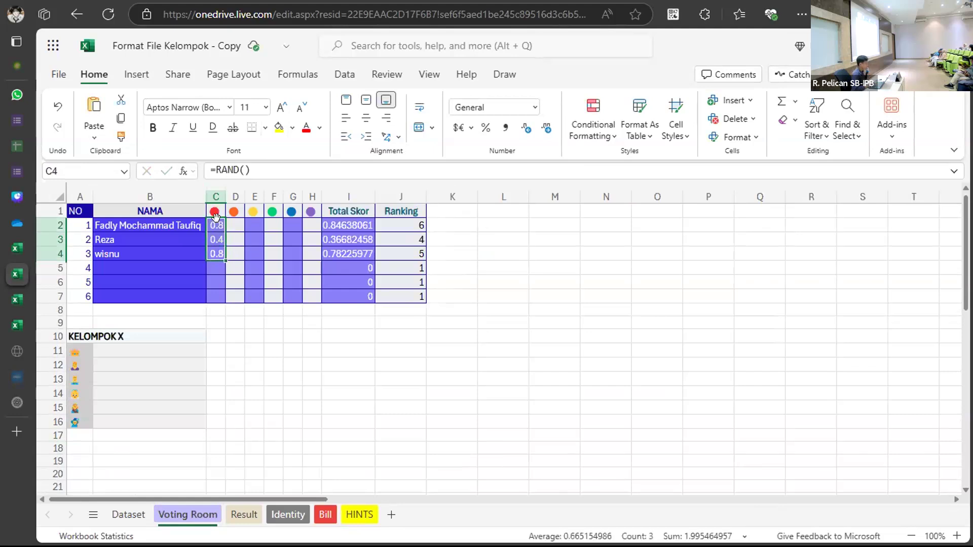
click(235, 224)
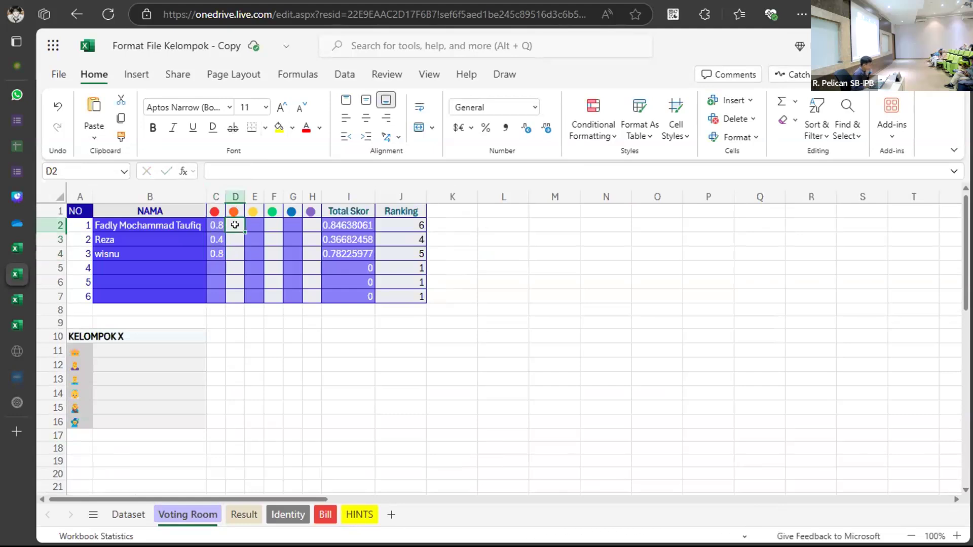
click(443, 225)
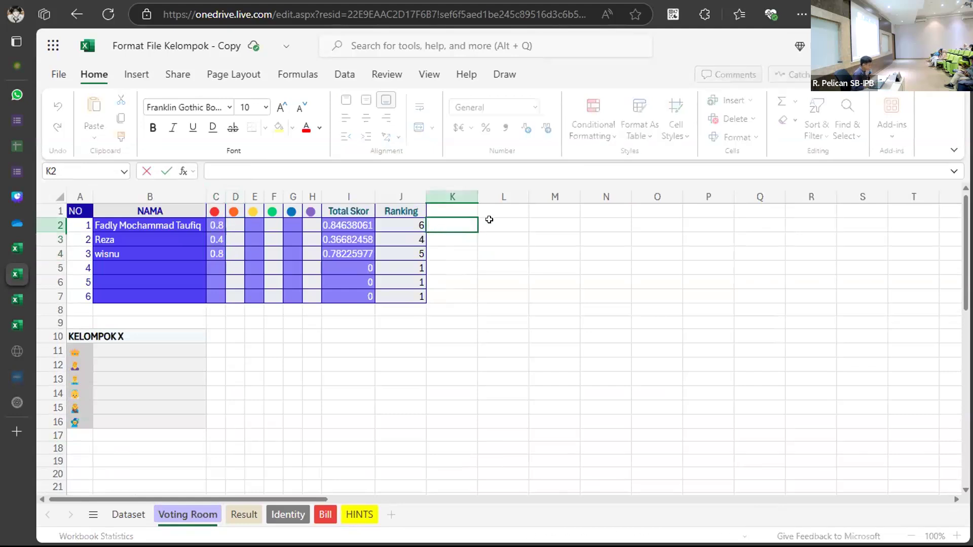
click(489, 219)
Enter =RANK(C2,C2:C4,1) in L2 to rank C2's score in ascending order.
double_click(508, 222)
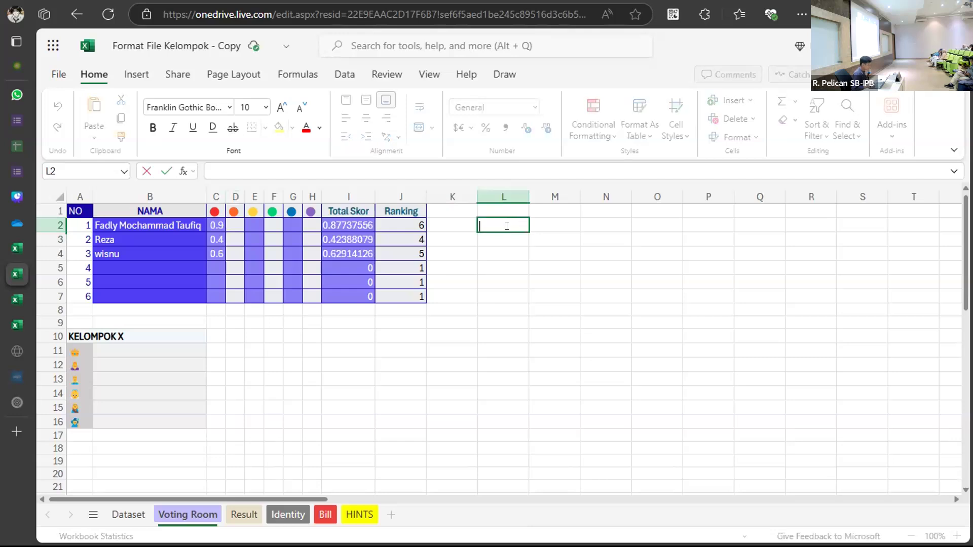
text(=RANK)
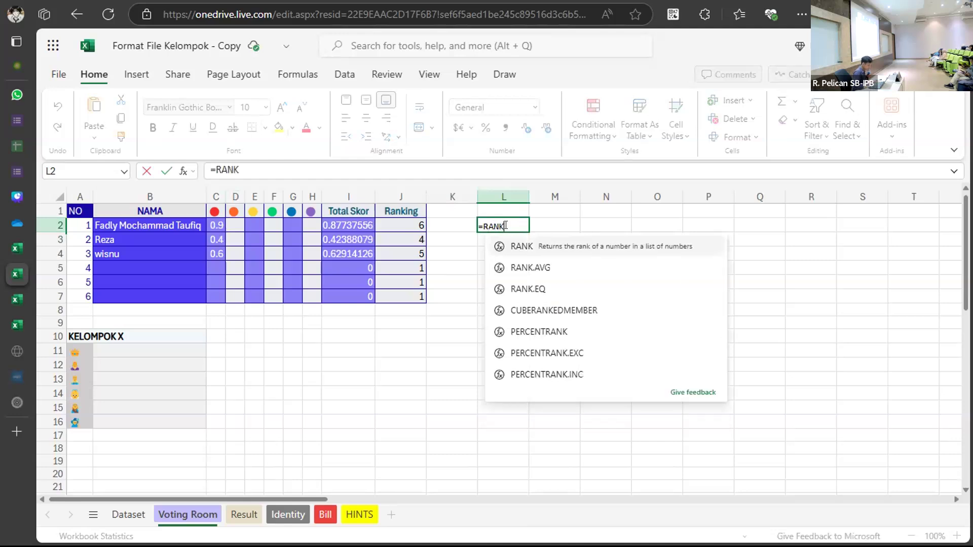
text(()
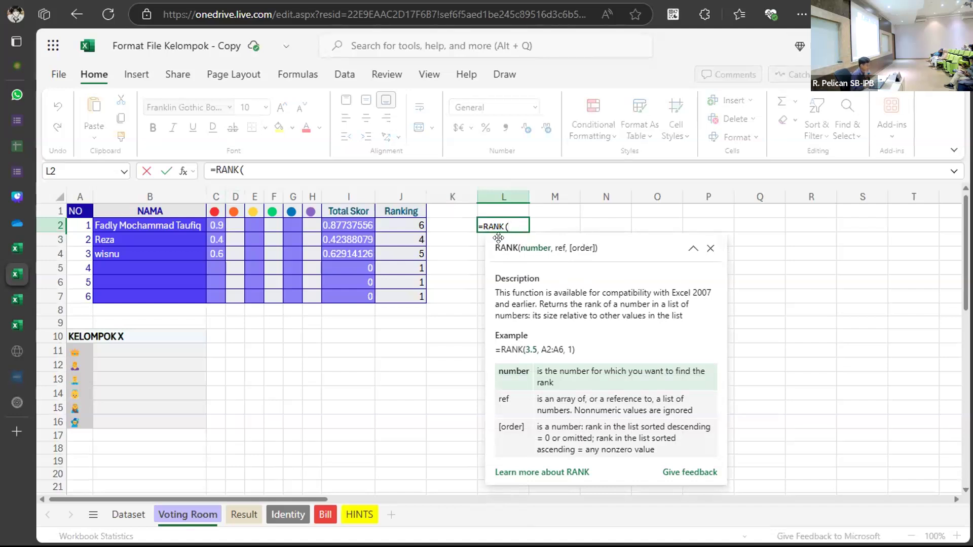
click(213, 225)
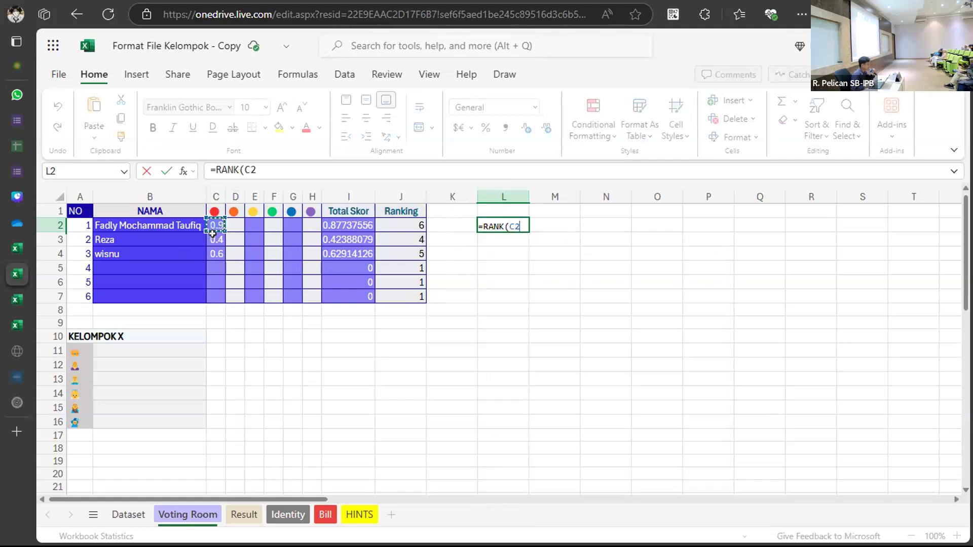
text(,)
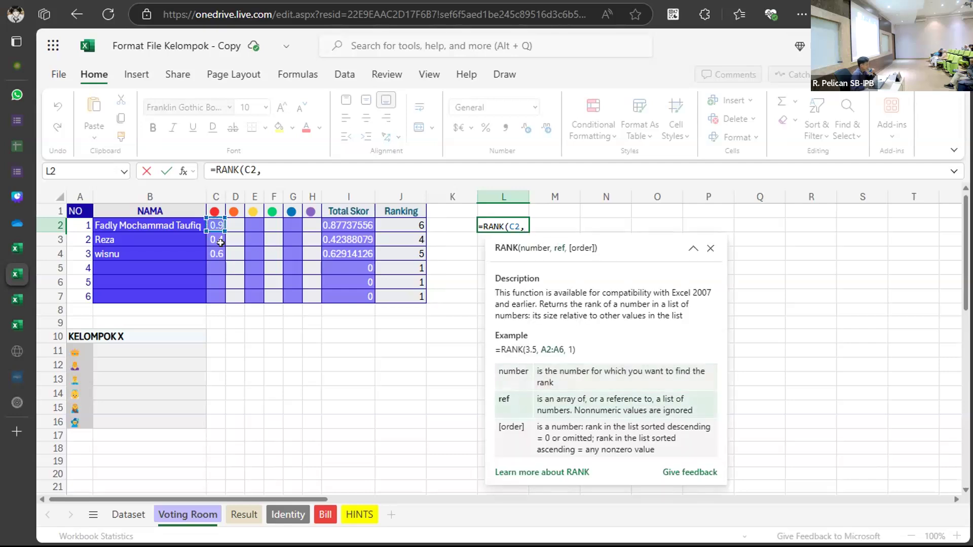
drag(212, 223, 212, 245)
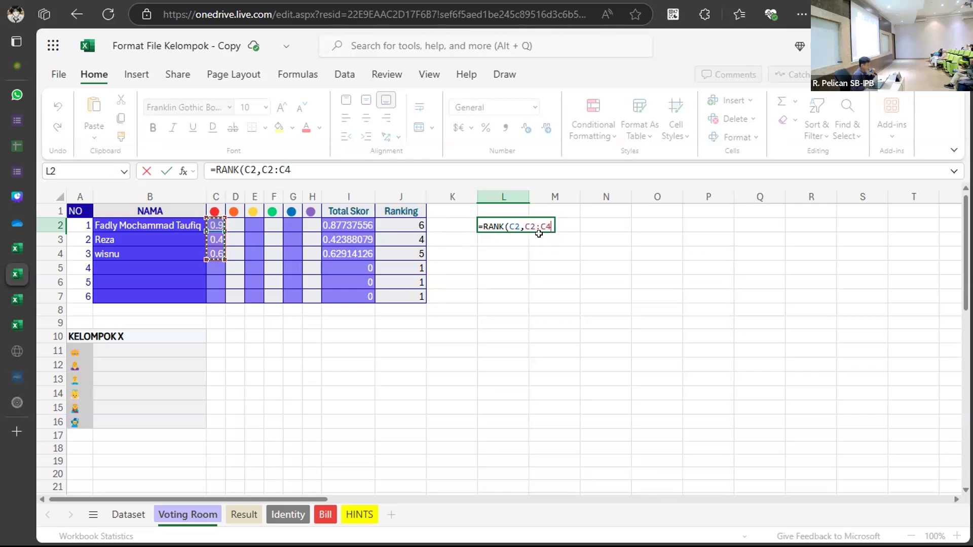
text(,)
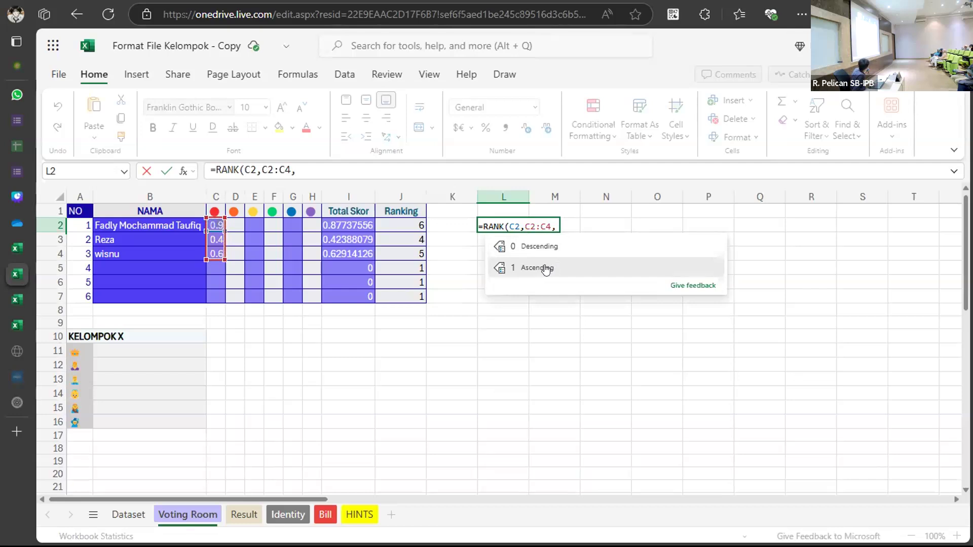
click(545, 269)
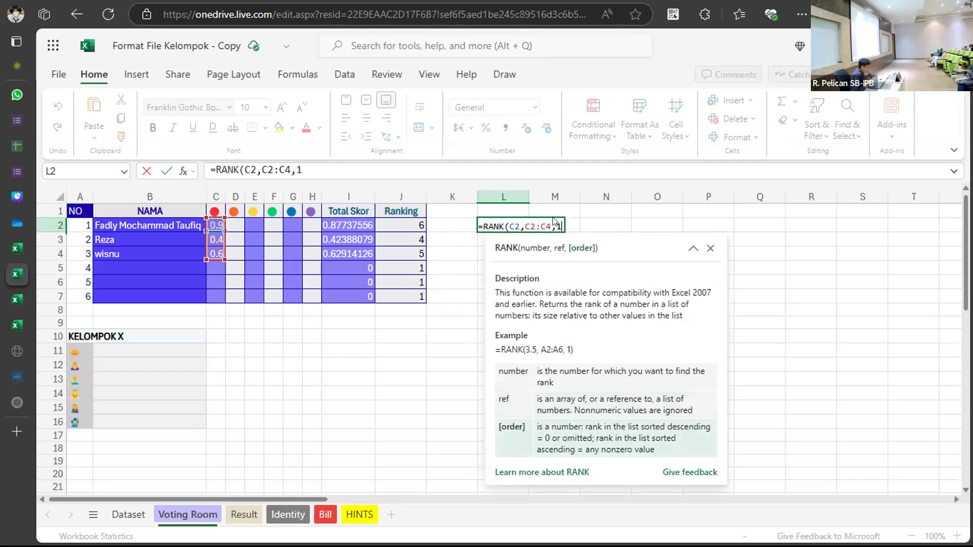
text())
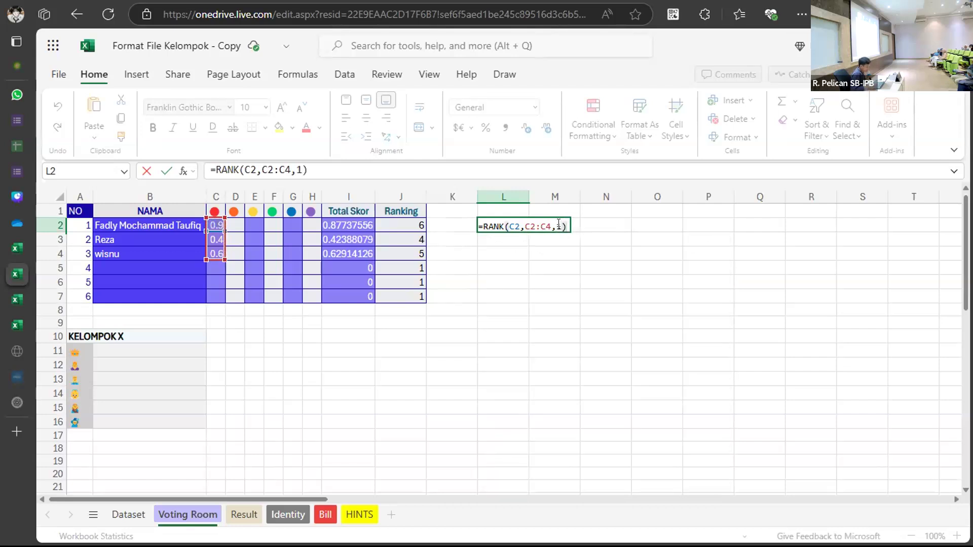
key(Return)
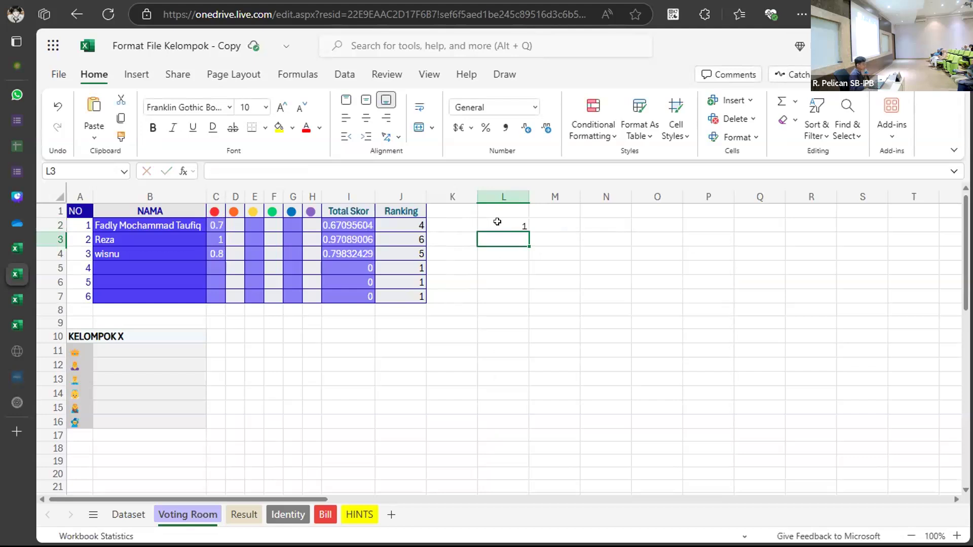
Fill L2's RANK formula down to L4 and inspect L2's range references.
click(497, 222)
drag(522, 226, 522, 257)
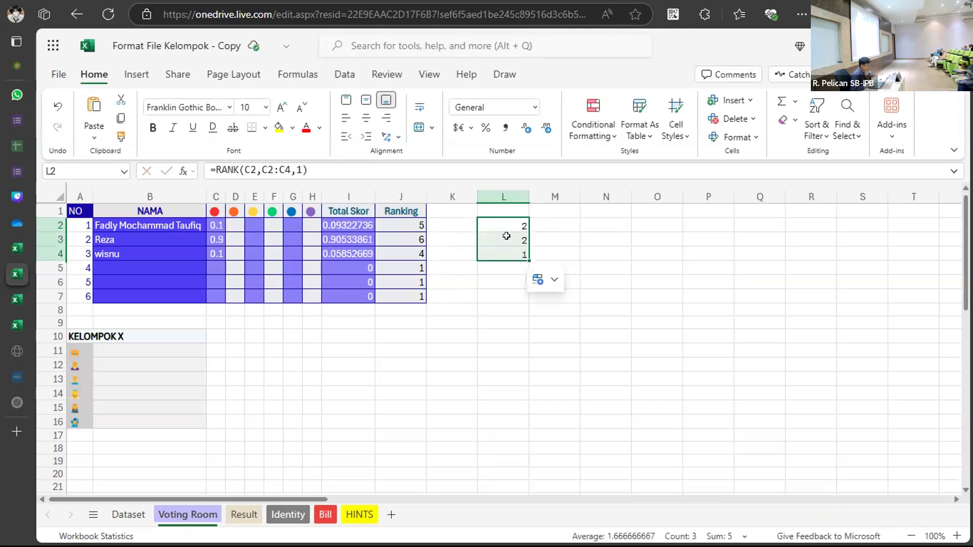
drag(510, 213, 510, 225)
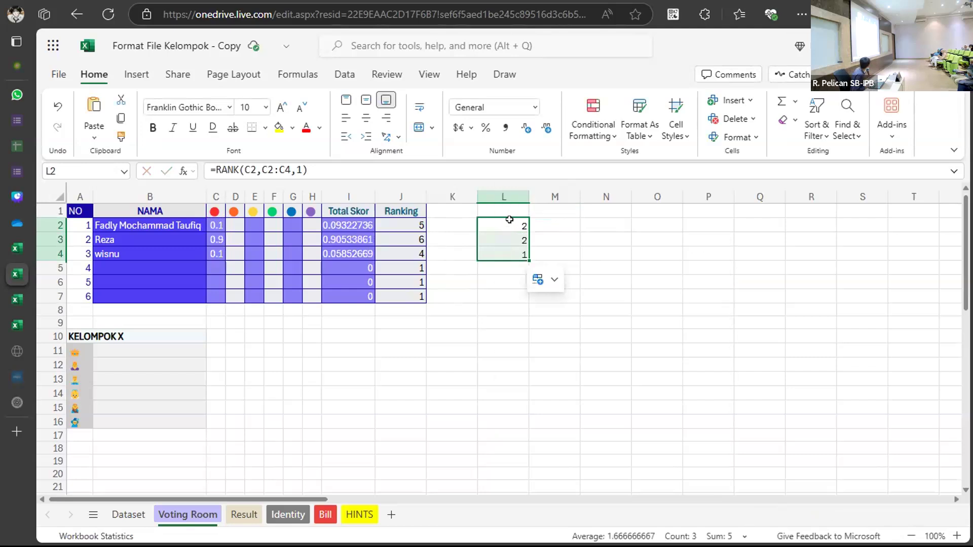
double_click(509, 219)
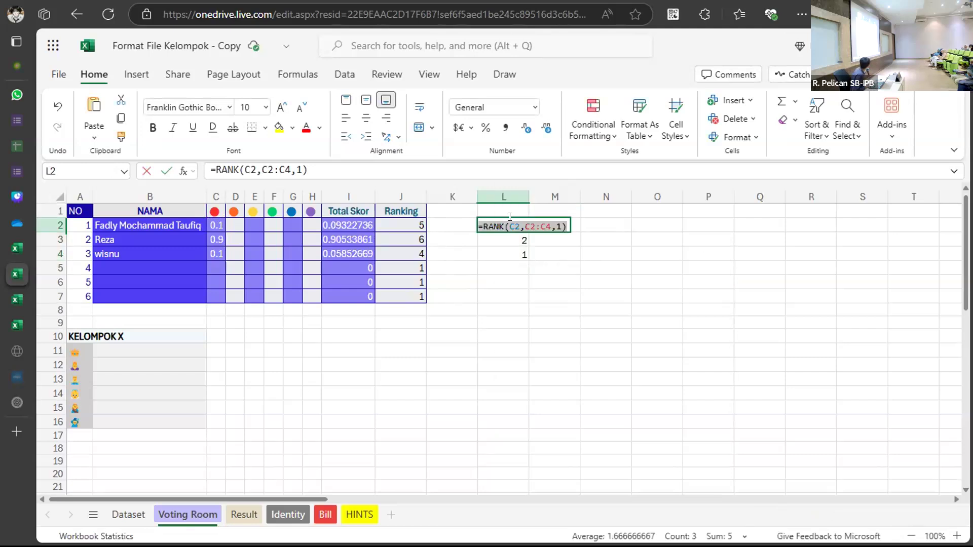
click(534, 226)
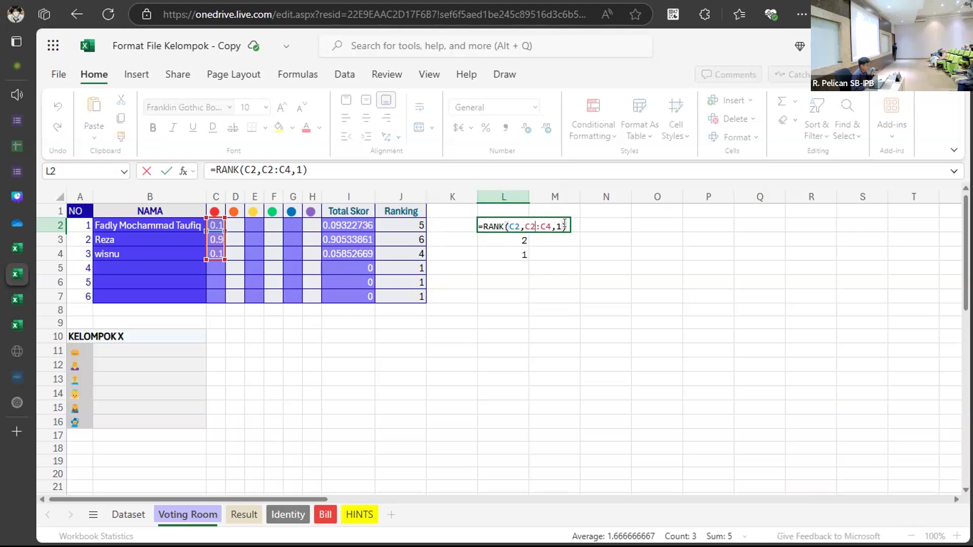
key(Return)
Erase the copied =RANK(C3,C3:C5,1) formula from L3, then reopen L2's formula.
drag(167, 225, 167, 238)
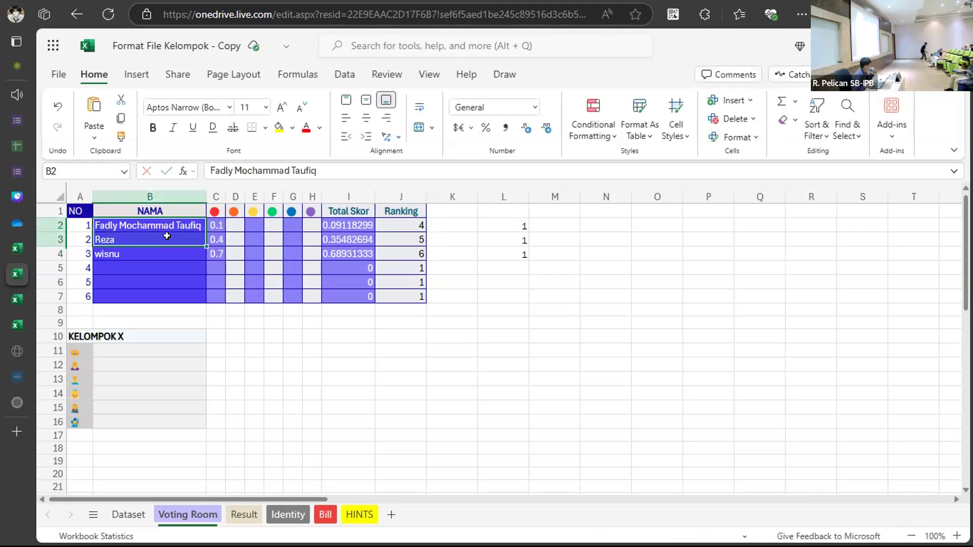
click(495, 225)
double_click(504, 236)
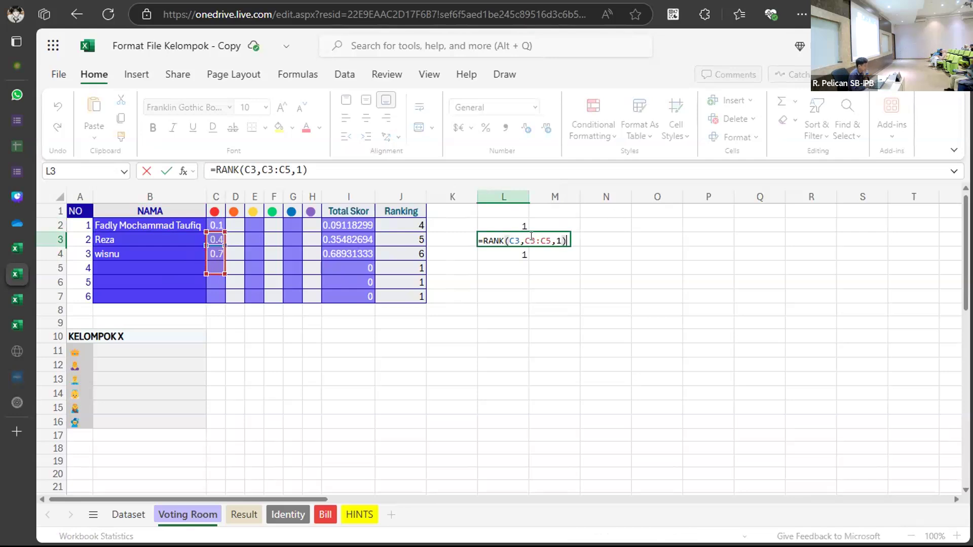
key(BackSpace)
key(BackSpace)
key(BackSpace)
key(BackSpace)
key(BackSpace)
key(BackSpace)
key(BackSpace)
key(BackSpace)
key(BackSpace)
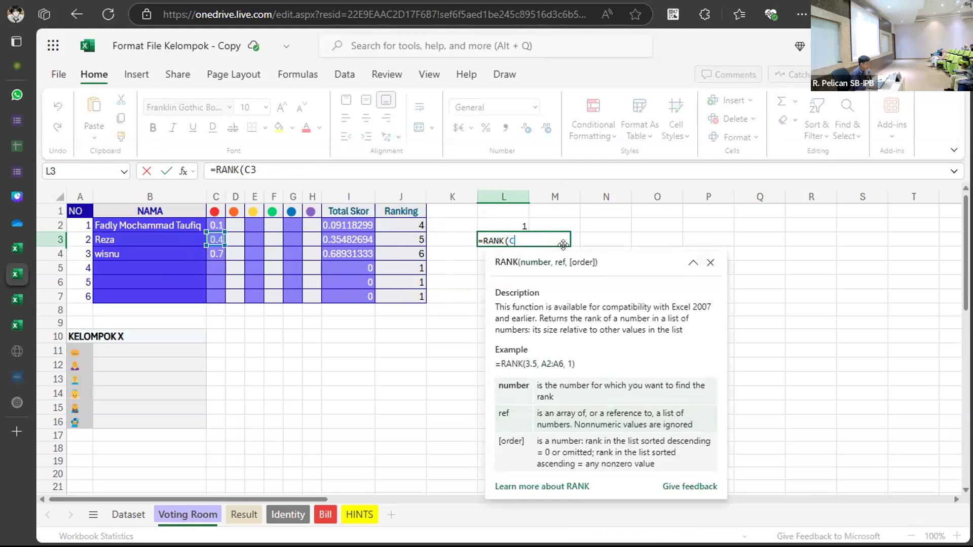
key(BackSpace)
key(BackSpace)
key(BackSpace)
key(BackSpace)
key(BackSpace)
key(BackSpace)
key(BackSpace)
key(BackSpace)
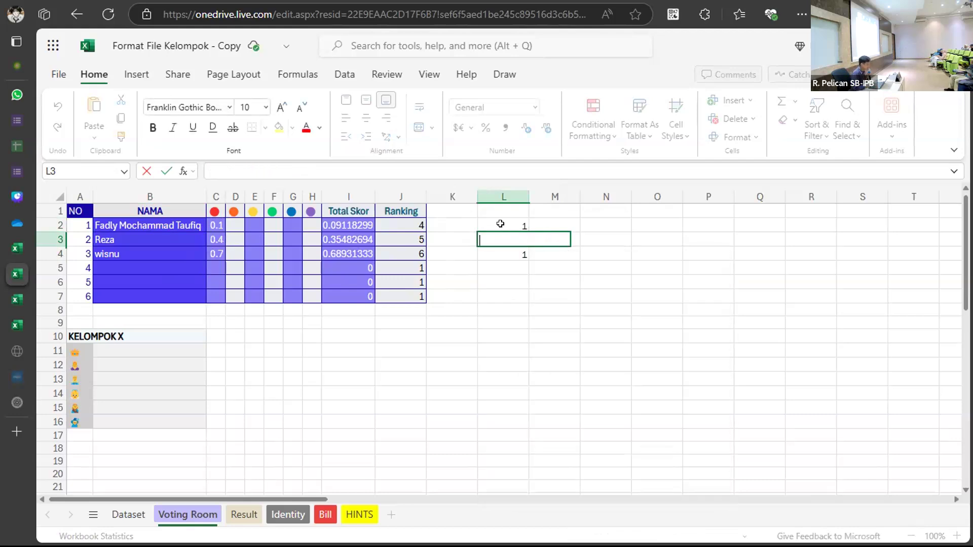
click(500, 223)
double_click(543, 223)
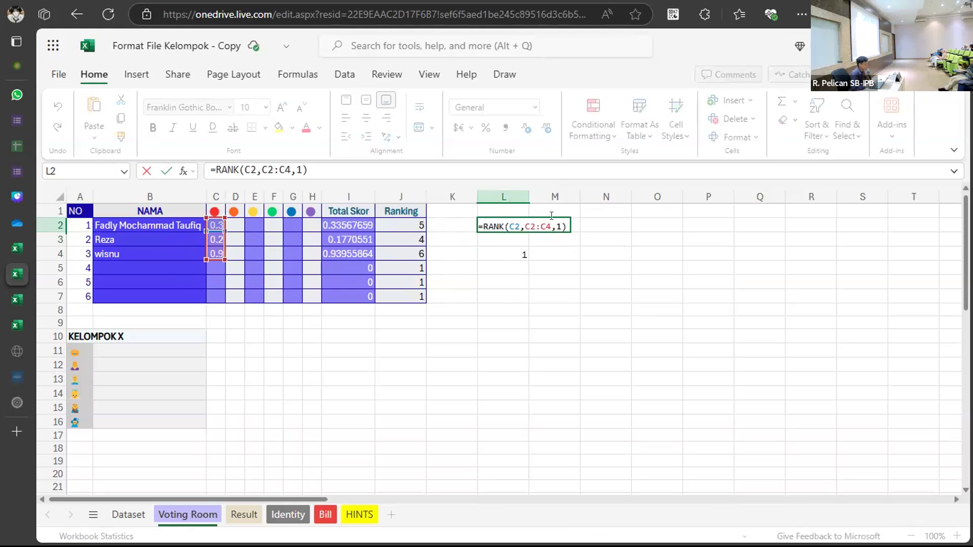
Make L2's ranking range absolute as $C$2:$C$4 in the RANK formula.
click(513, 221)
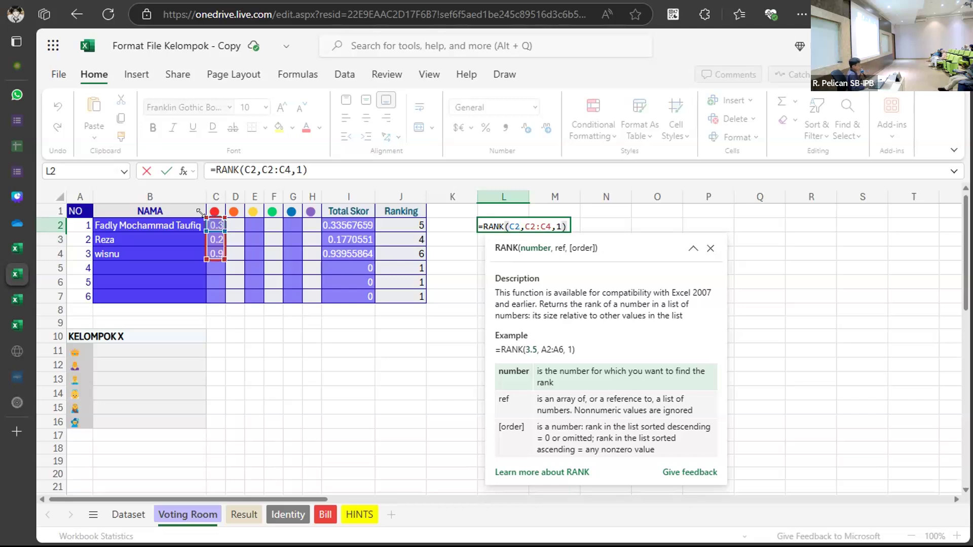
click(529, 225)
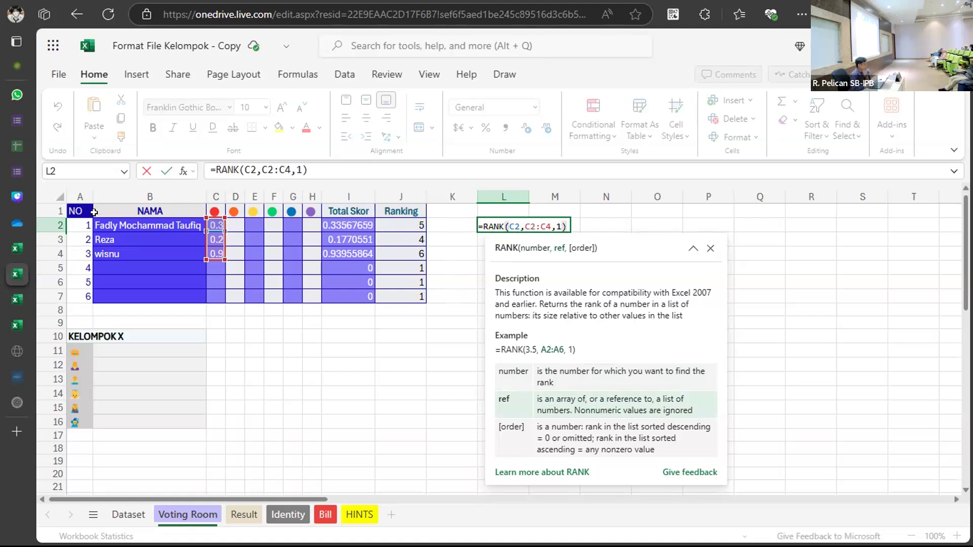
click(530, 226)
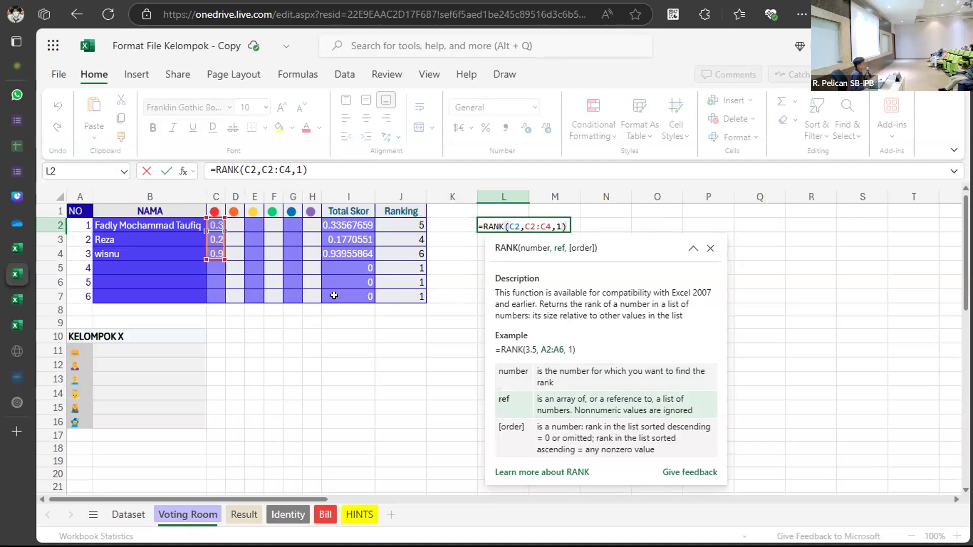
click(529, 225)
text($)
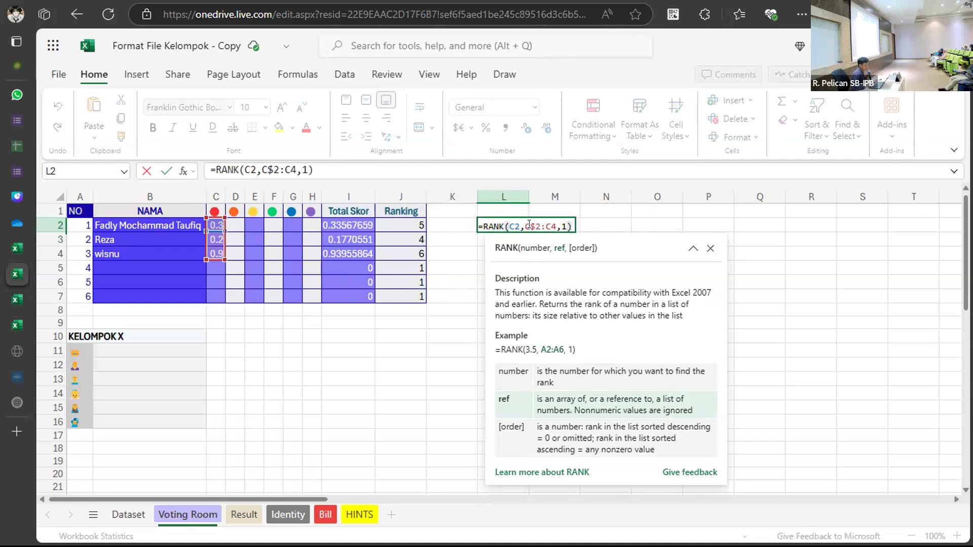
click(548, 224)
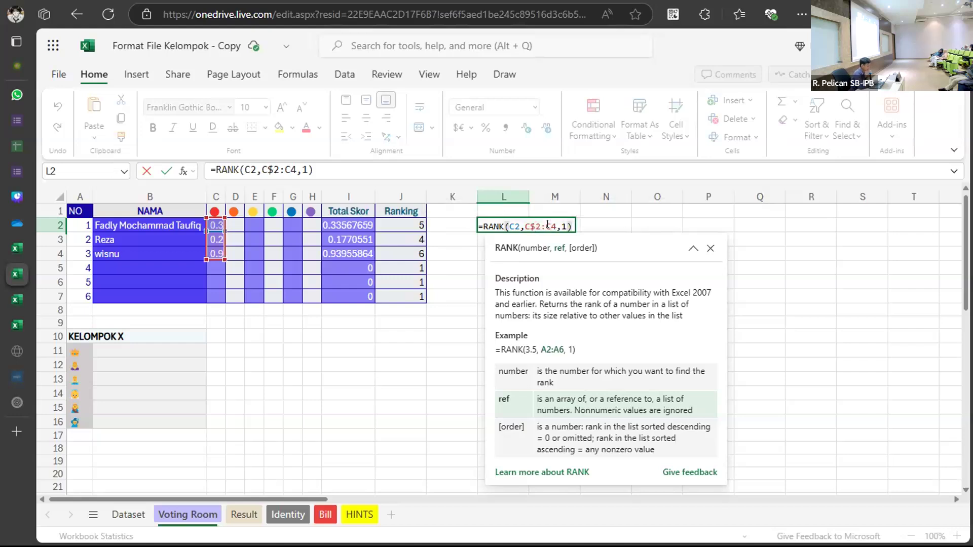
text($)
click(524, 226)
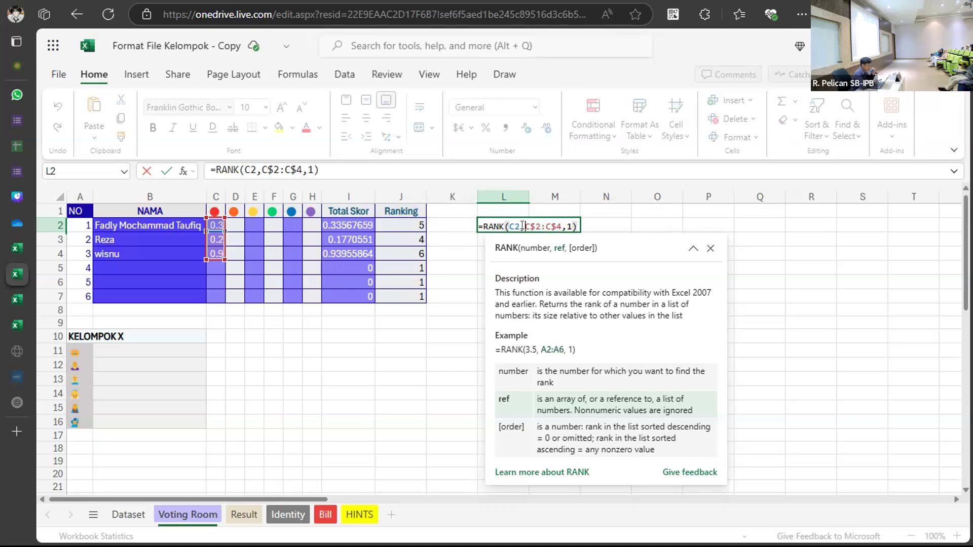
text($C)
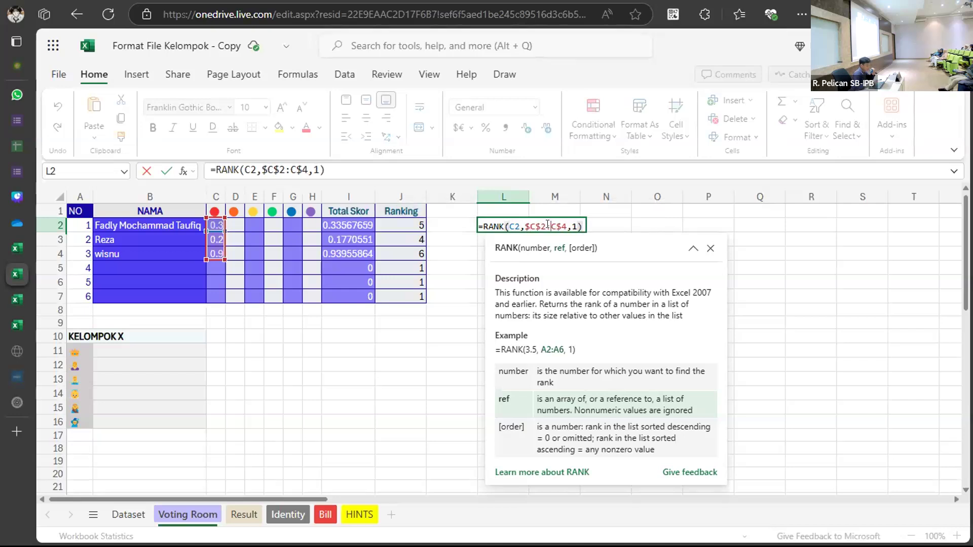
text($)
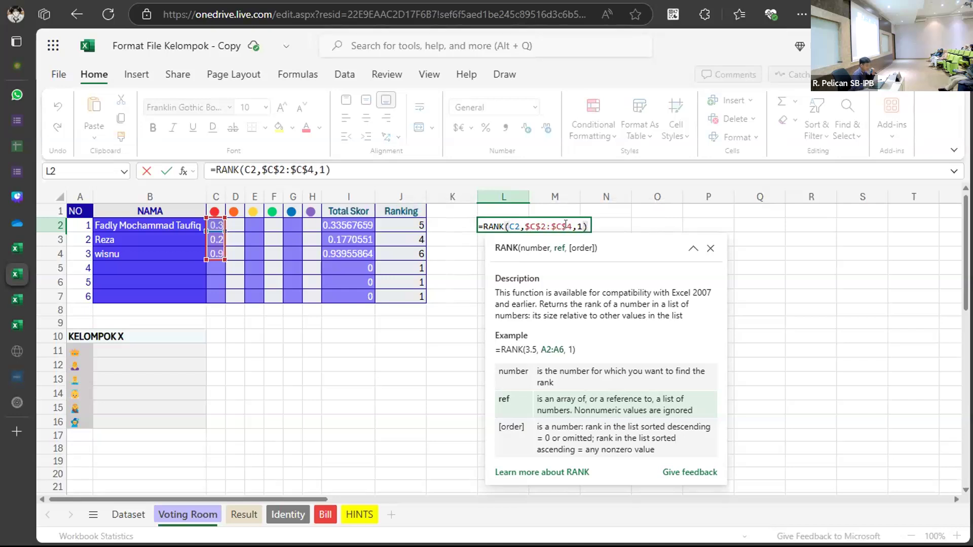
key(Return)
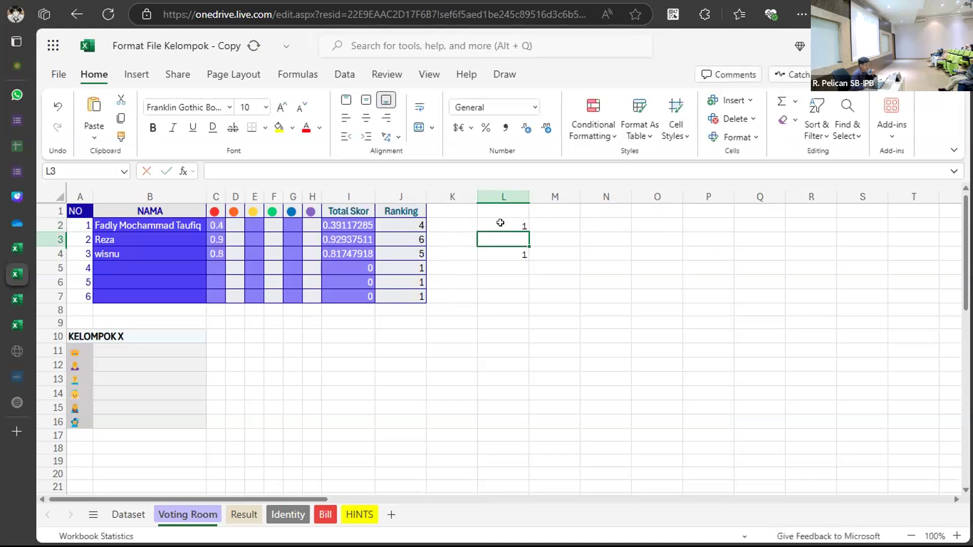
Fill the fixed-range RANK formula from L2 down to L4.
click(500, 224)
drag(527, 231, 507, 229)
click(507, 226)
click(507, 236)
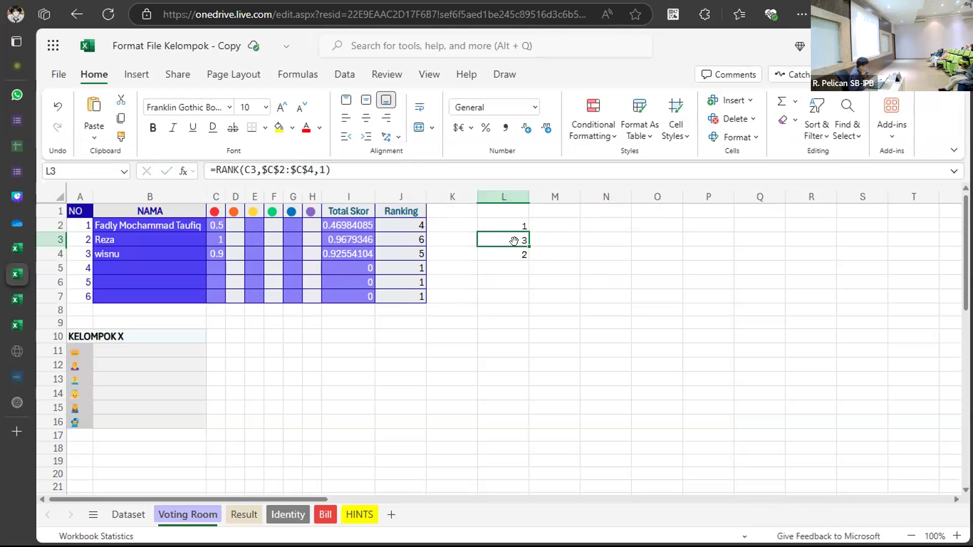
Check the ranks 1, 3 and 2 in L2:L4 and copy them.
click(504, 225)
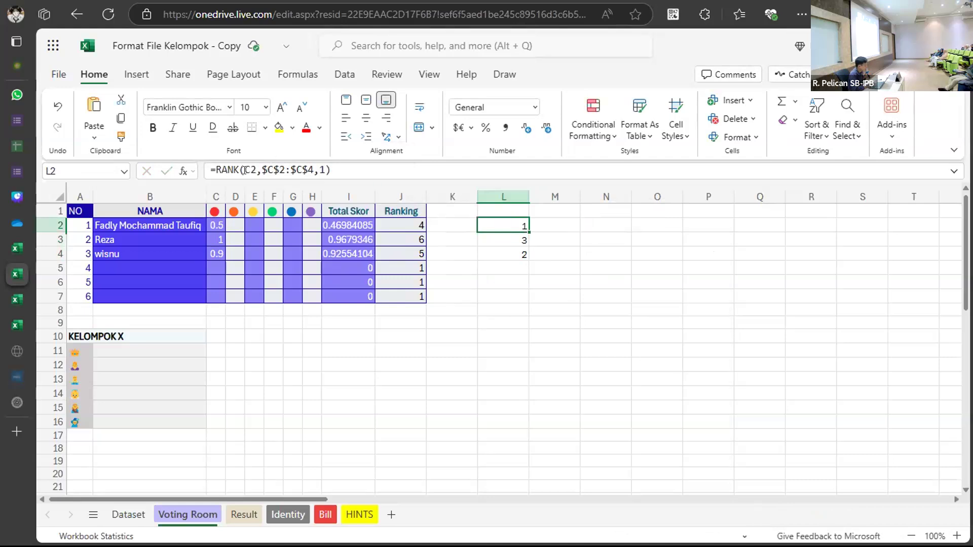
click(508, 237)
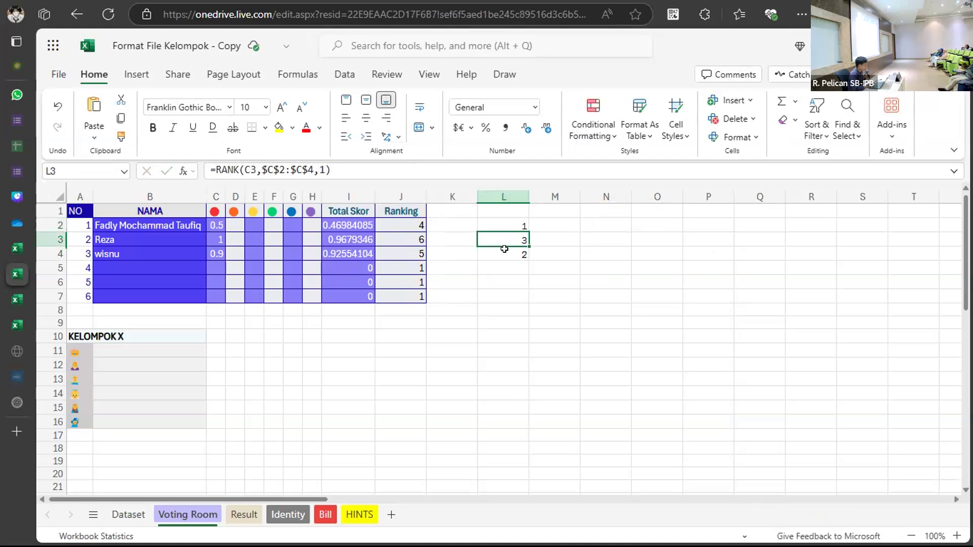
click(504, 249)
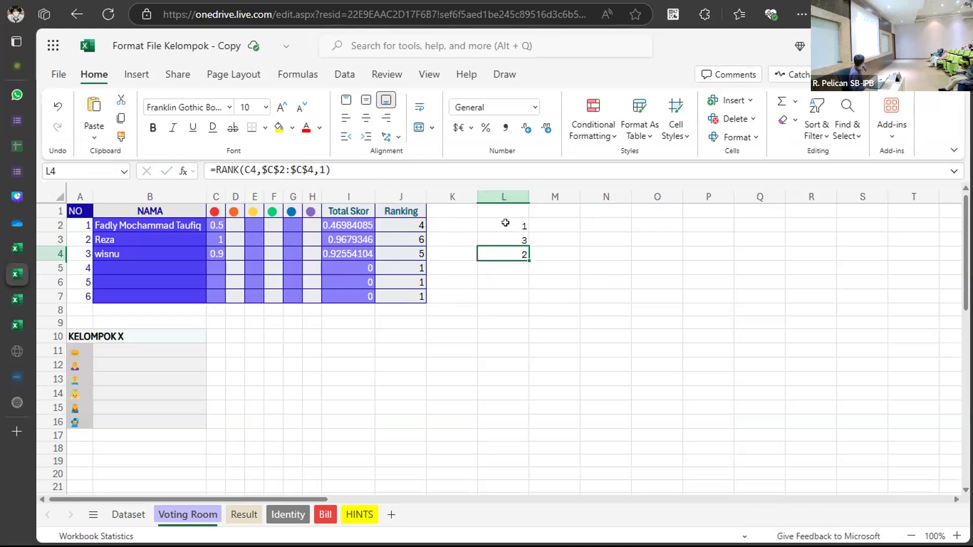
drag(505, 225, 506, 257)
key(ctrl+c)
Re-enter C2's RAND formula so scores become 0.6, 0, 0.4 and ranks read 3, 1, 2.
click(213, 223)
double_click(215, 223)
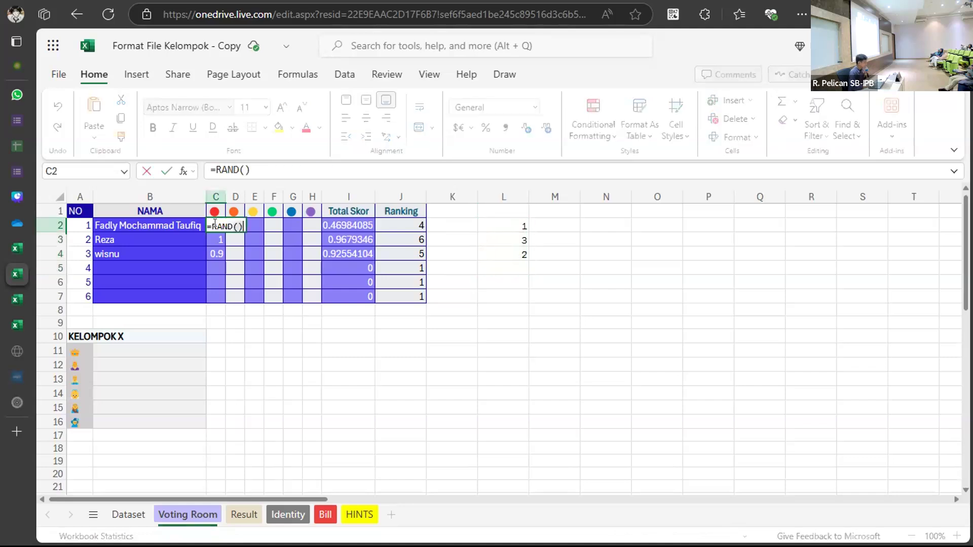
key(Return)
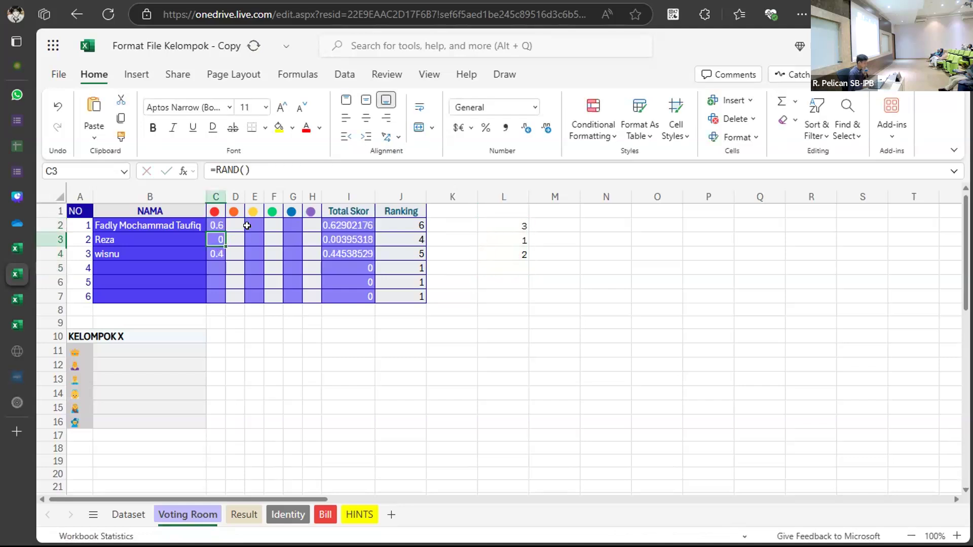
right_click(215, 223)
mouse_move(301, 237)
click(454, 238)
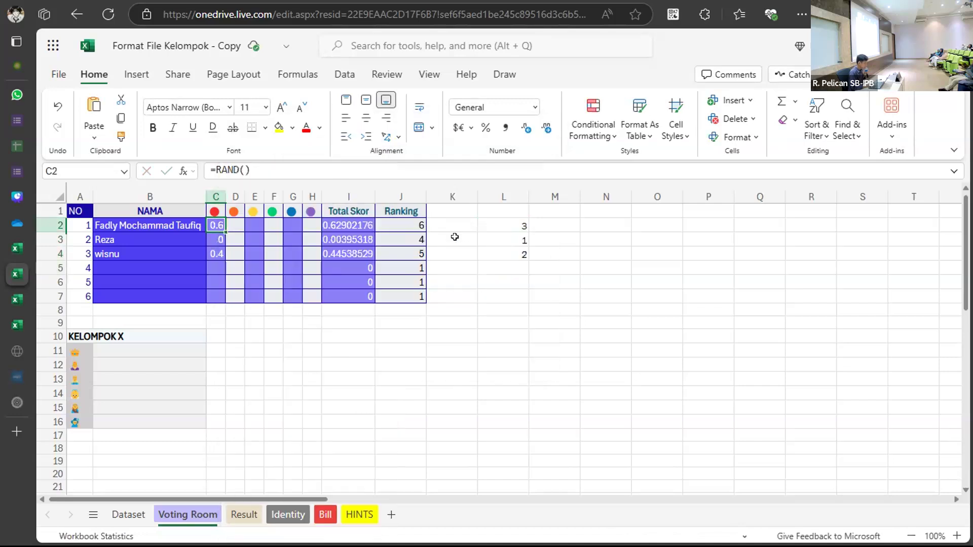
click(507, 225)
Copy ranks L2:L4 and paste them into C2:C4 as values only.
drag(507, 224, 507, 245)
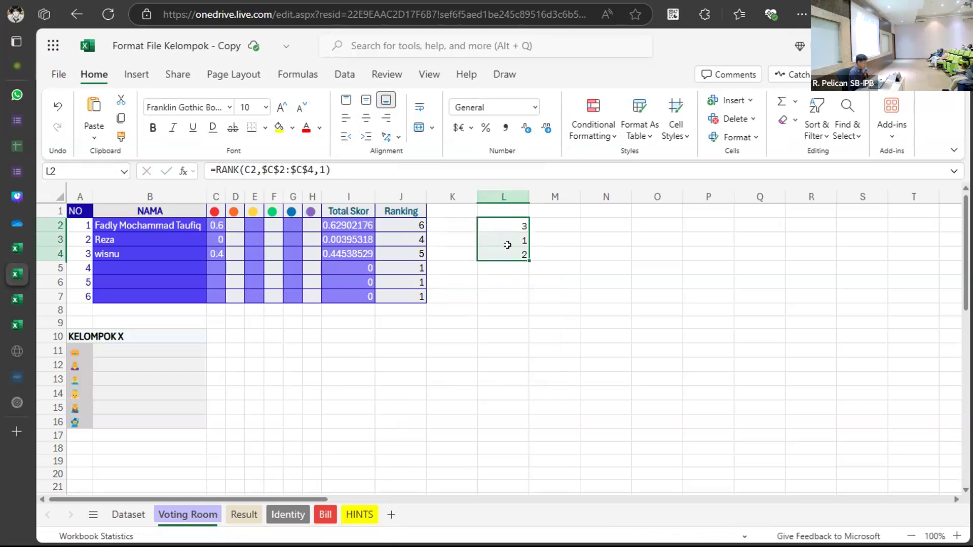
key(ctrl+c)
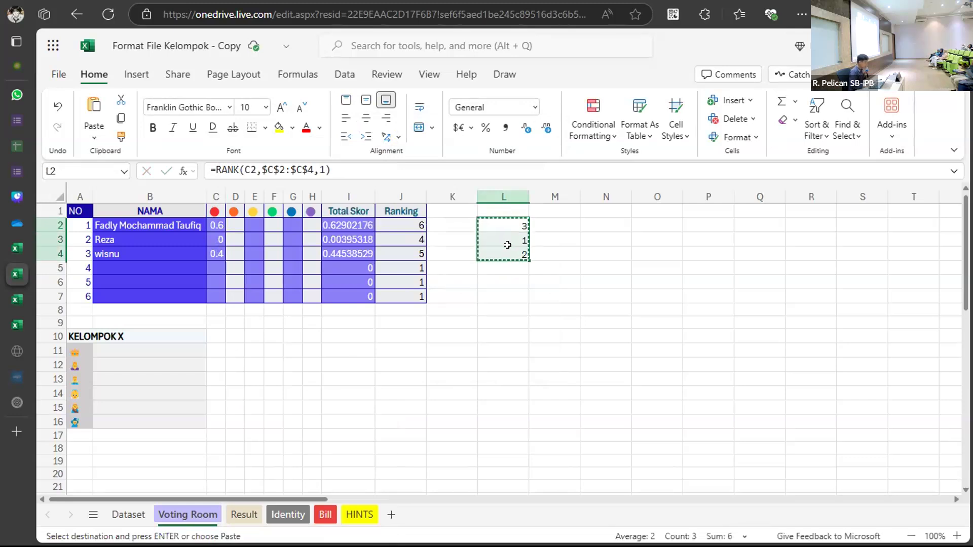
right_click(220, 223)
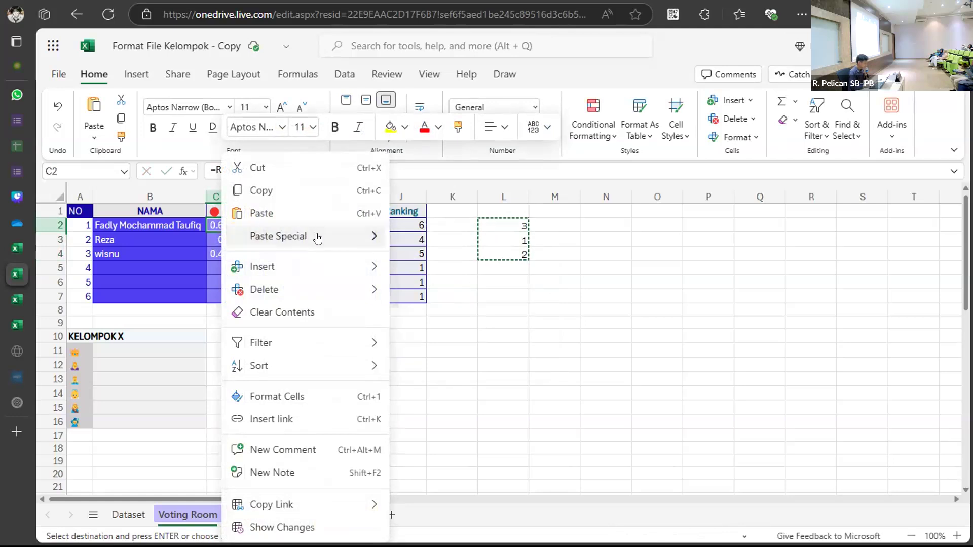
click(349, 239)
click(432, 241)
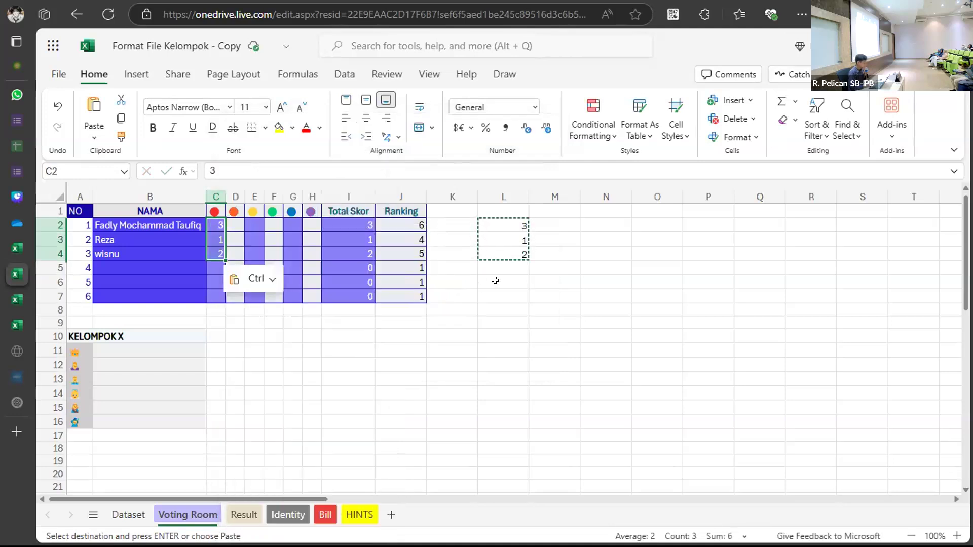
click(608, 284)
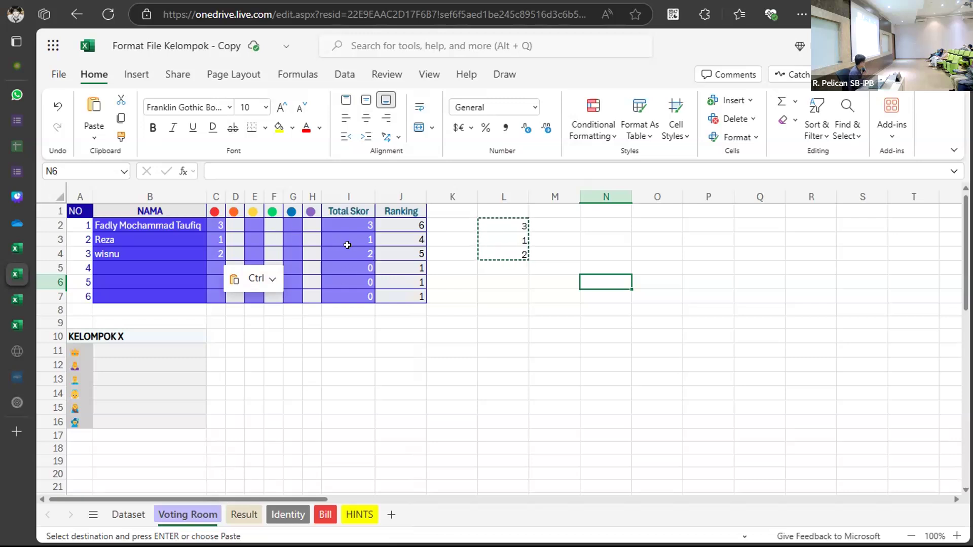
Paste the copied ranks into D2:D4 as values only, replacing the #REF! paste.
drag(347, 225, 350, 253)
key(ctrl)
click(608, 256)
drag(504, 223, 500, 248)
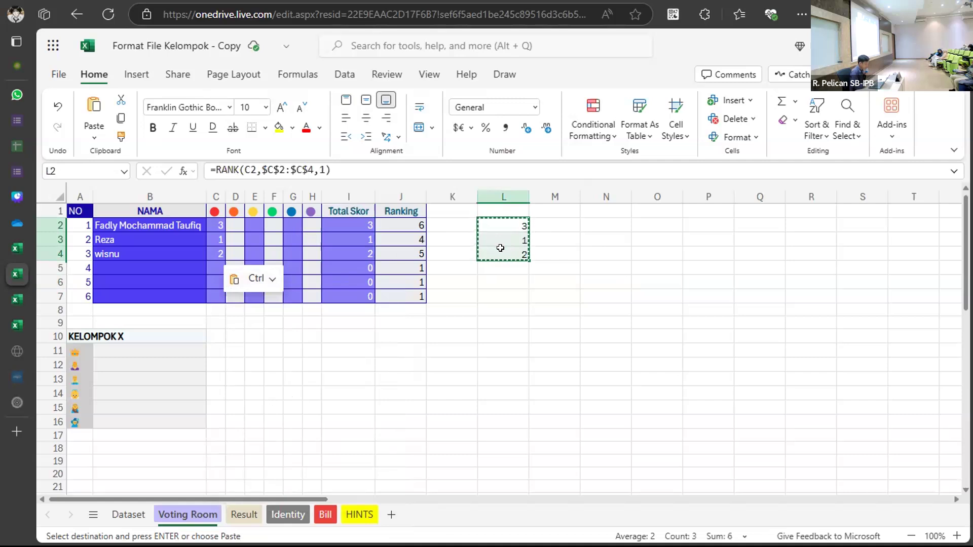
click(235, 224)
key(ctrl+v)
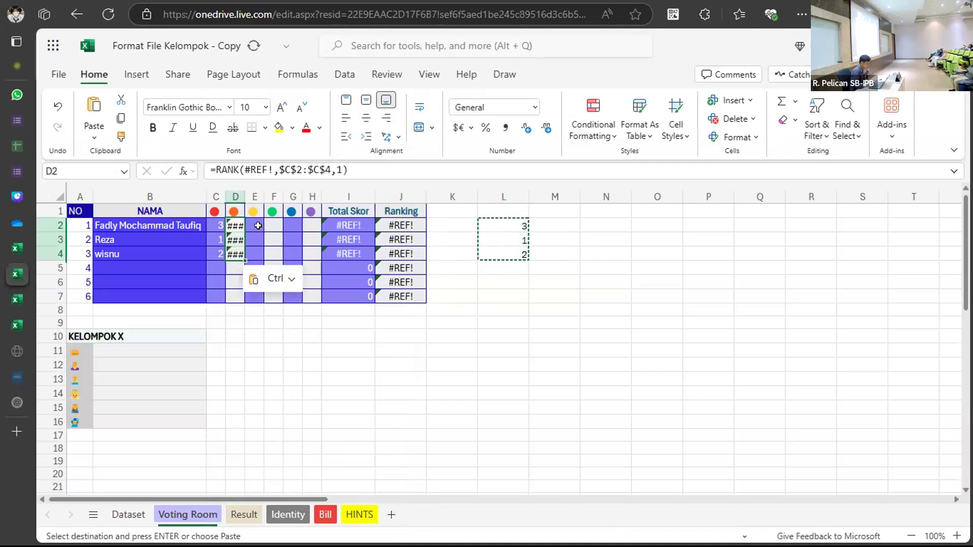
key(ctrl+z)
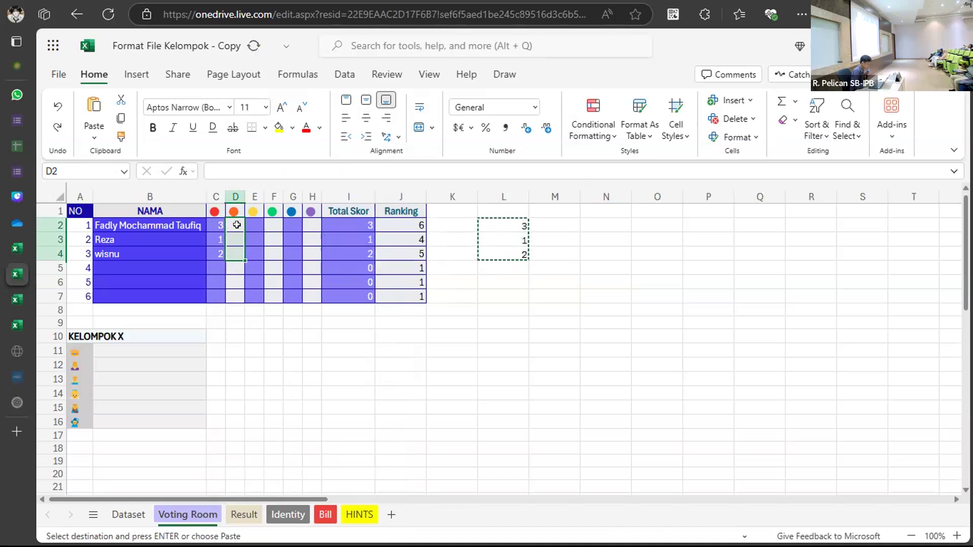
click(234, 232)
right_click(235, 232)
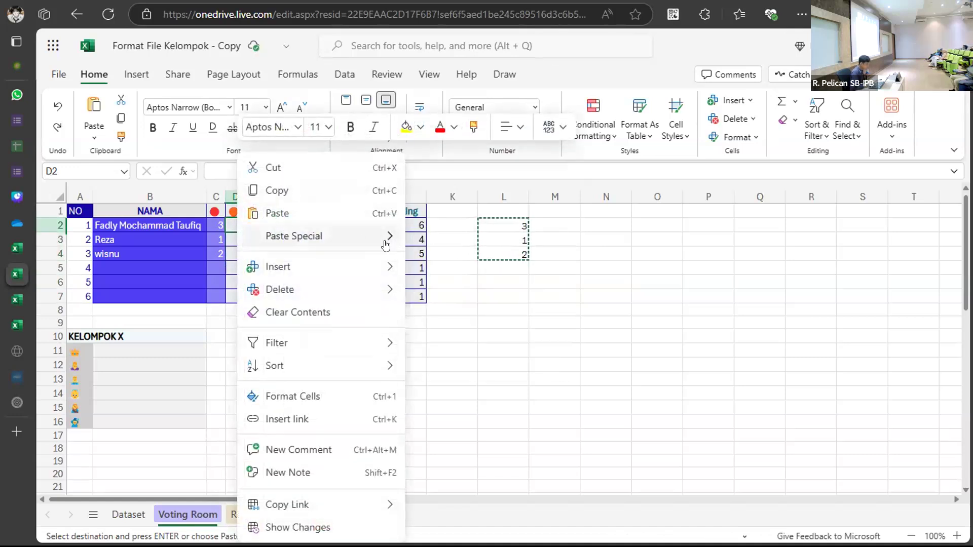
click(348, 245)
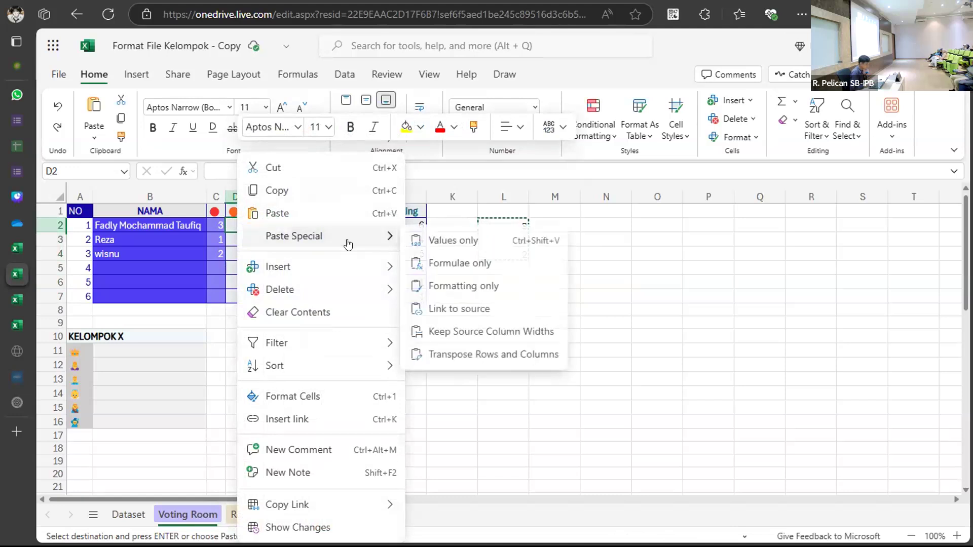
click(420, 239)
click(418, 321)
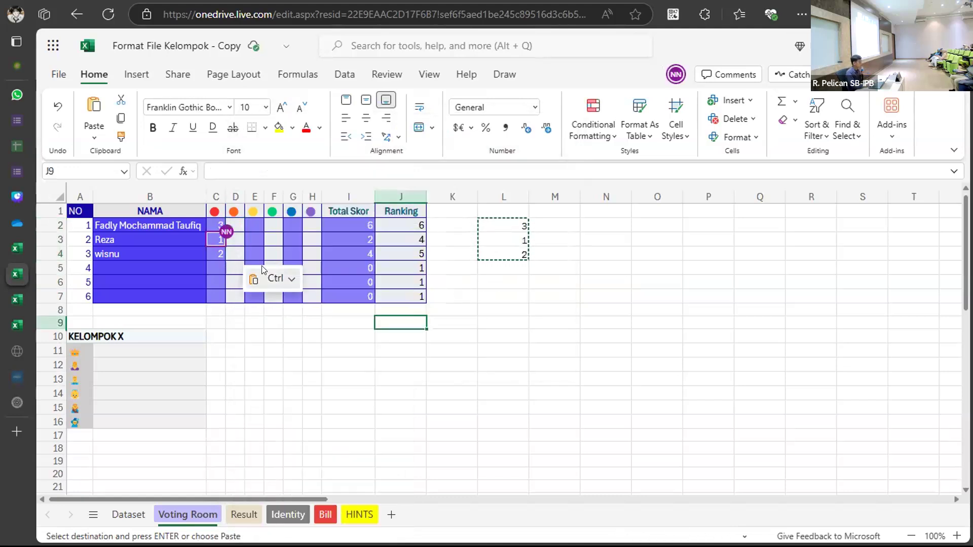
Check the player names and select the scoring table range A1:J7.
click(141, 345)
drag(127, 223, 131, 248)
key(F2)
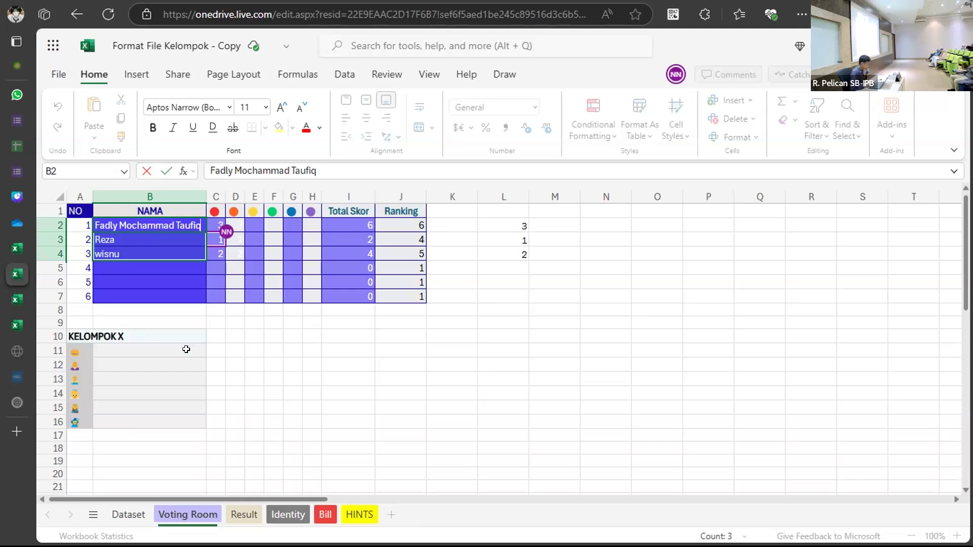
click(165, 350)
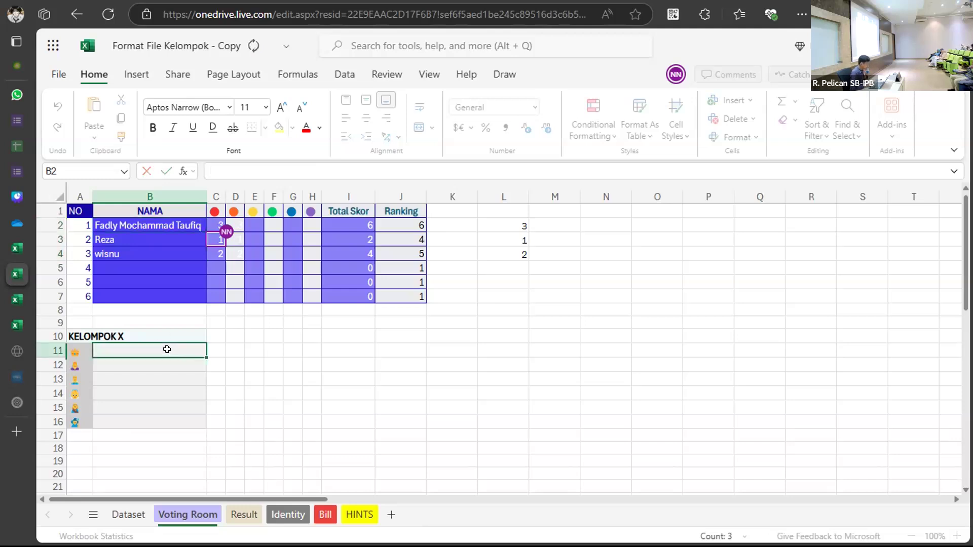
click(163, 242)
drag(67, 205, 395, 294)
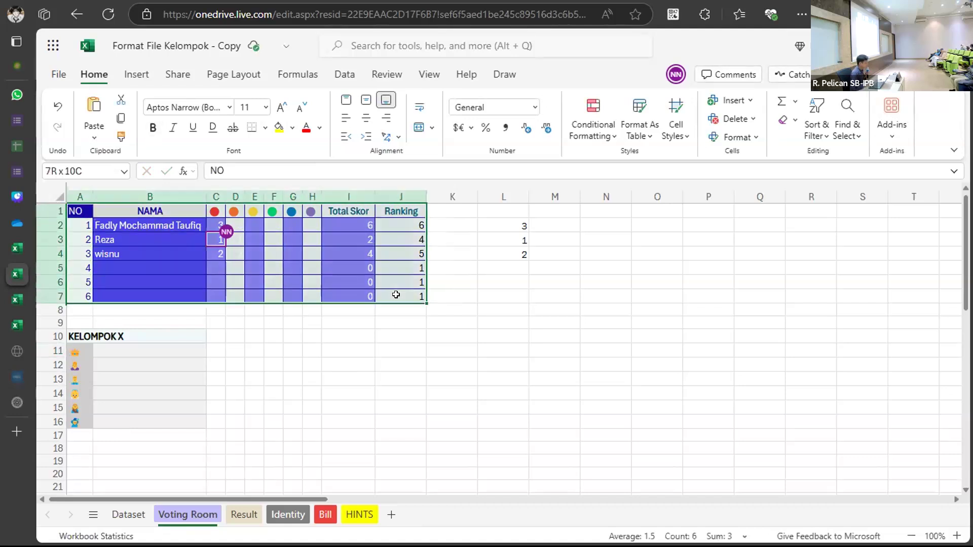
key(F2)
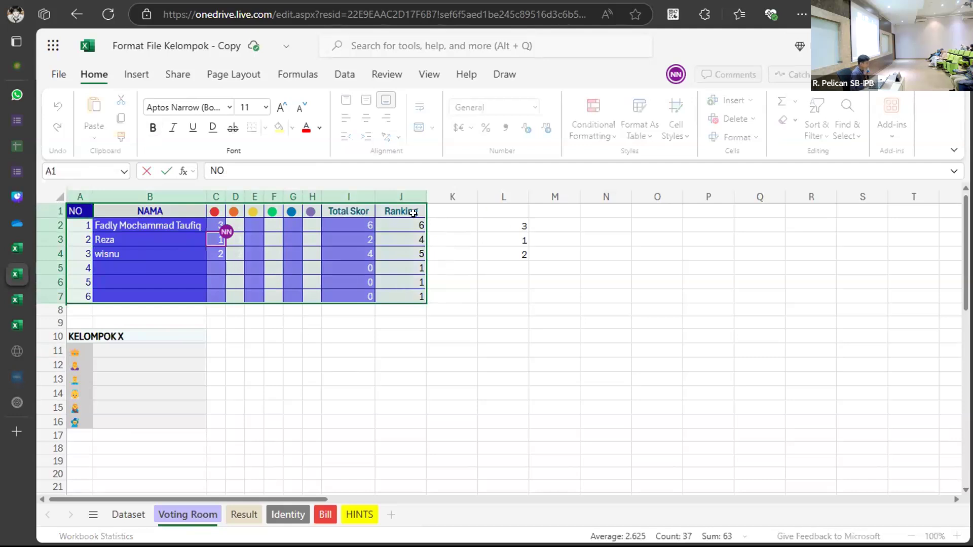
click(332, 267)
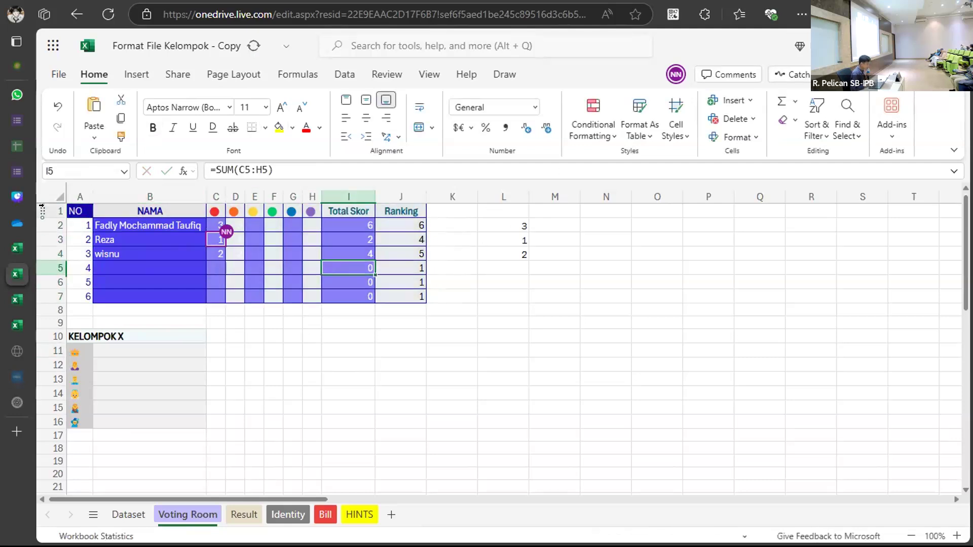
Format A1:J7 as a light-style table with headers and open the Ranking filter.
drag(76, 211, 403, 297)
key(F2)
right_click(374, 257)
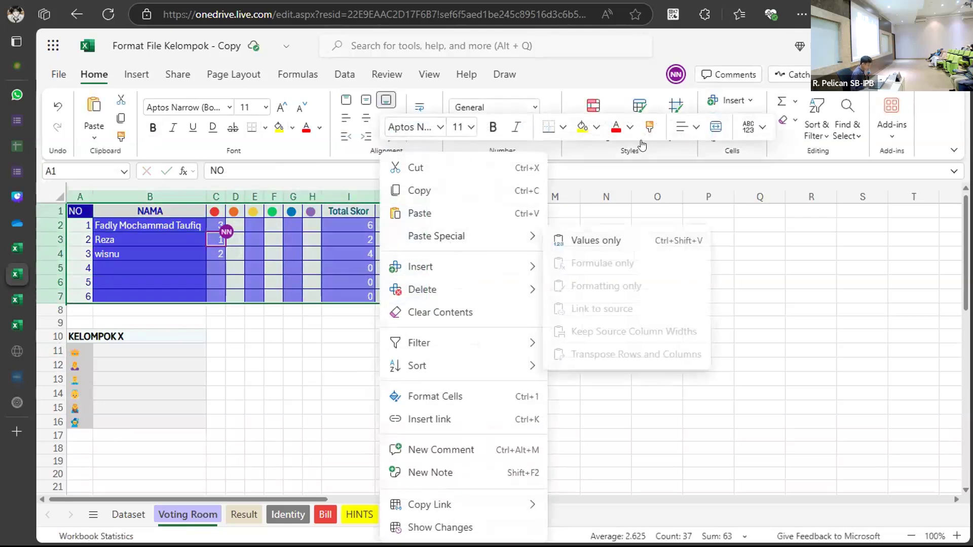
click(640, 142)
click(636, 136)
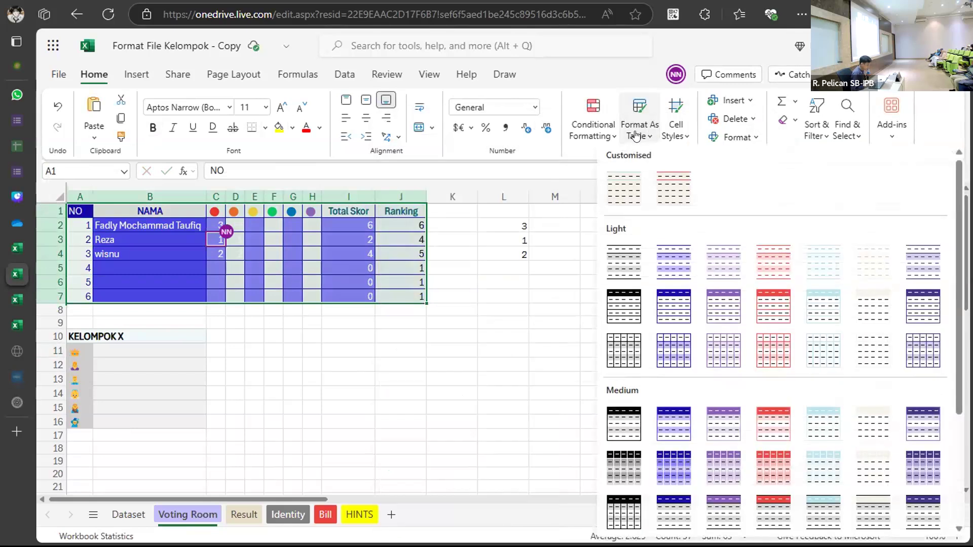
click(674, 306)
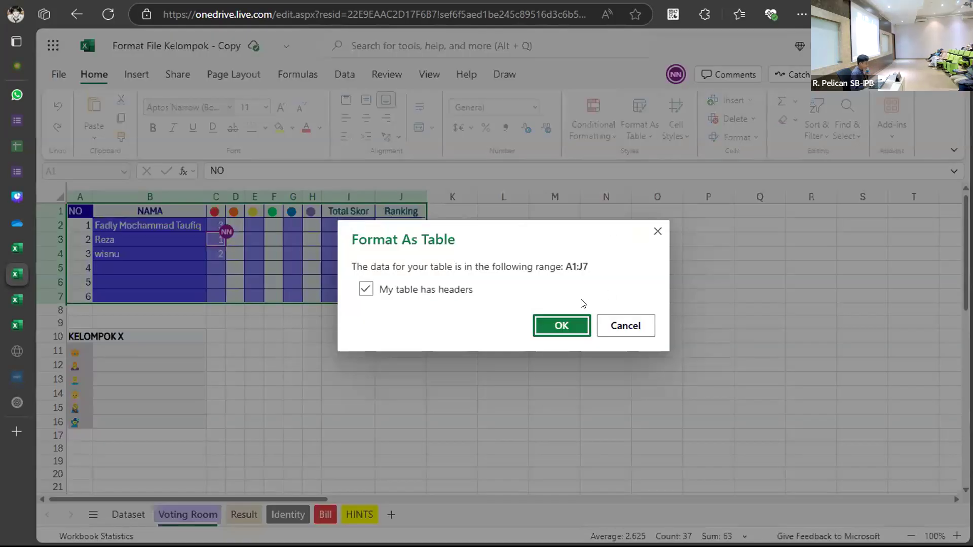
click(562, 325)
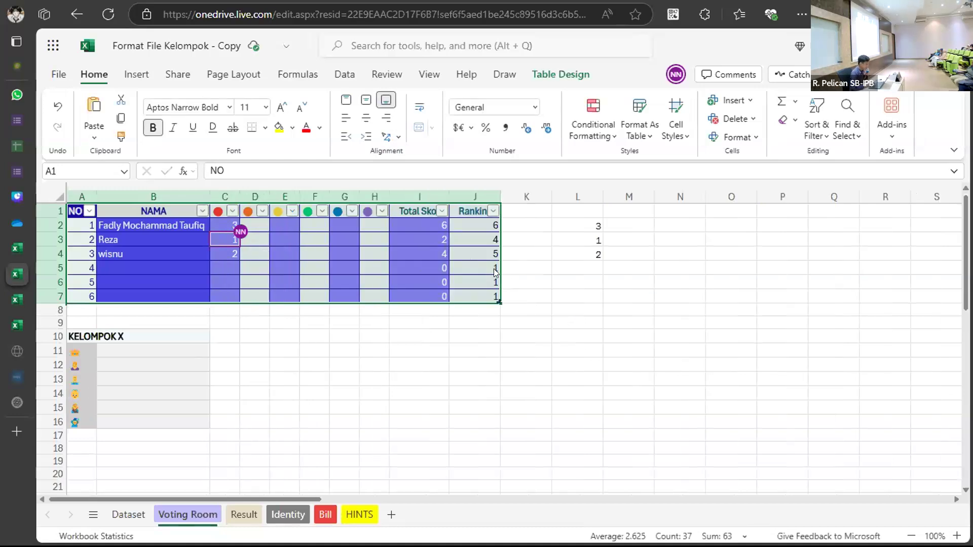
click(493, 211)
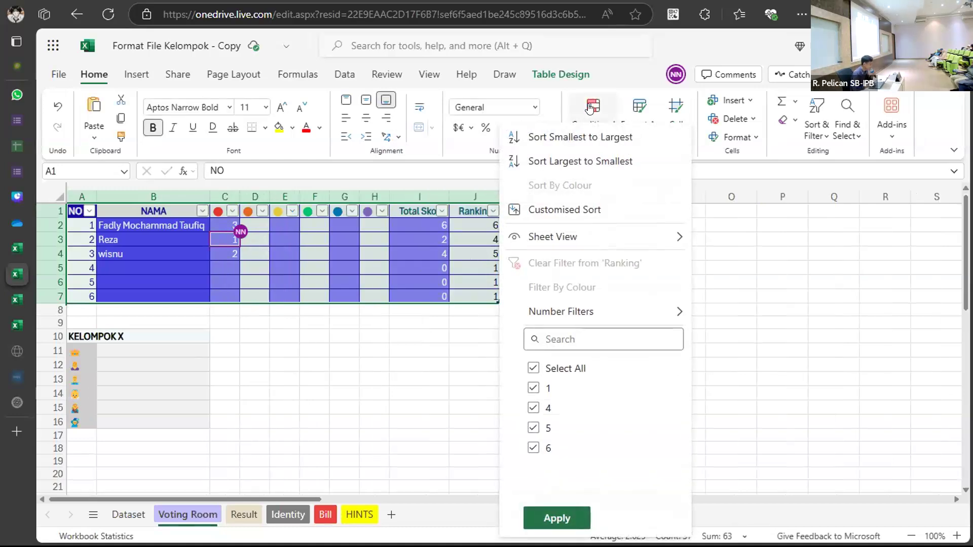
Sort by Ranking largest first in a personal view, then paste the three names into B11:B13.
click(600, 161)
click(506, 311)
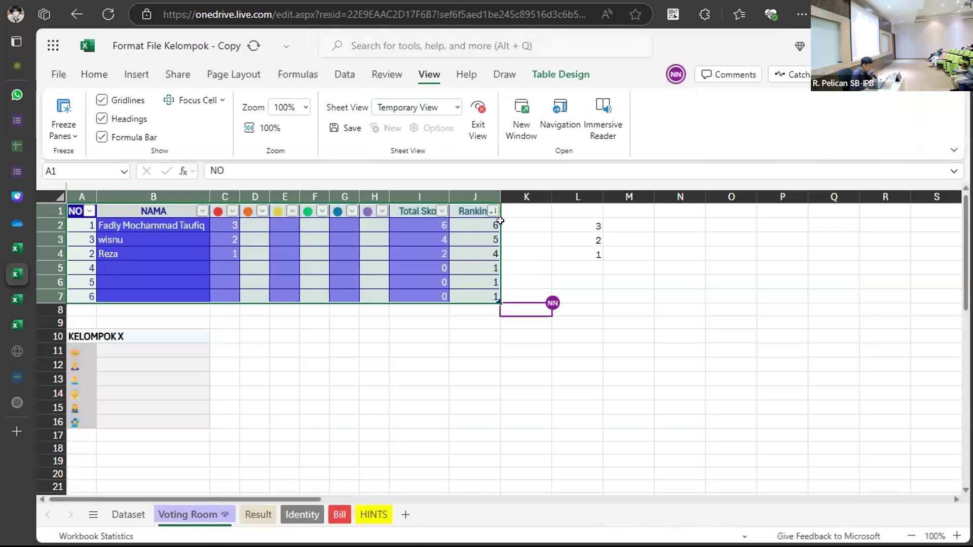
click(154, 237)
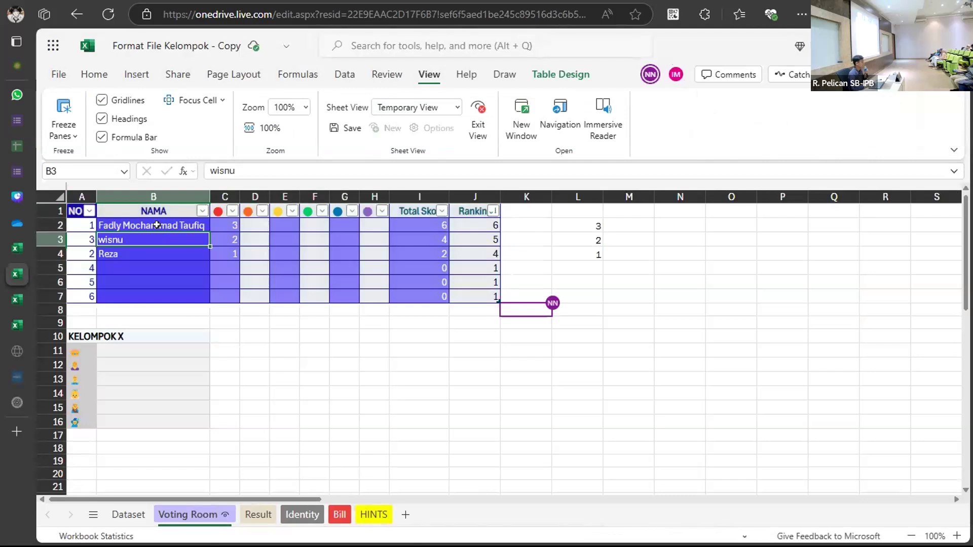
drag(148, 226, 152, 248)
key(ctrl+c)
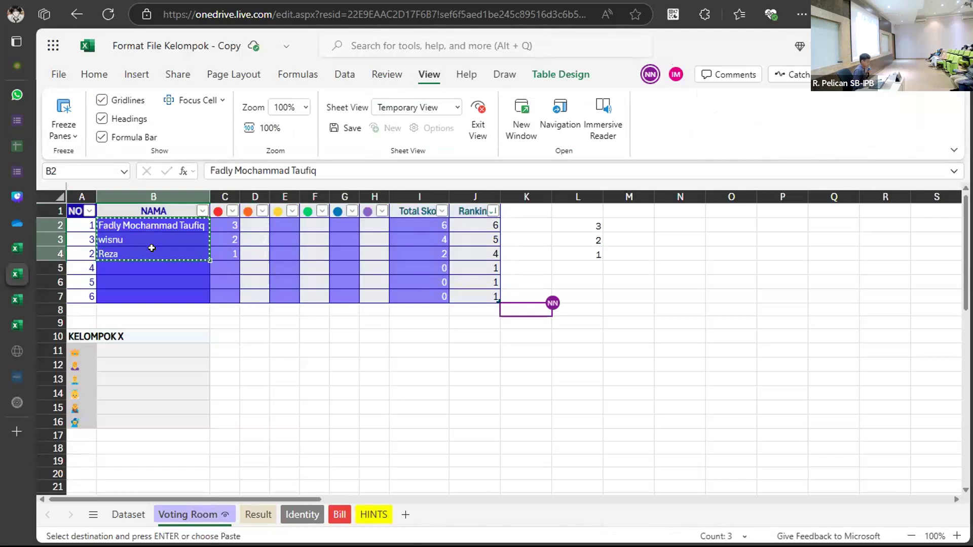
click(146, 348)
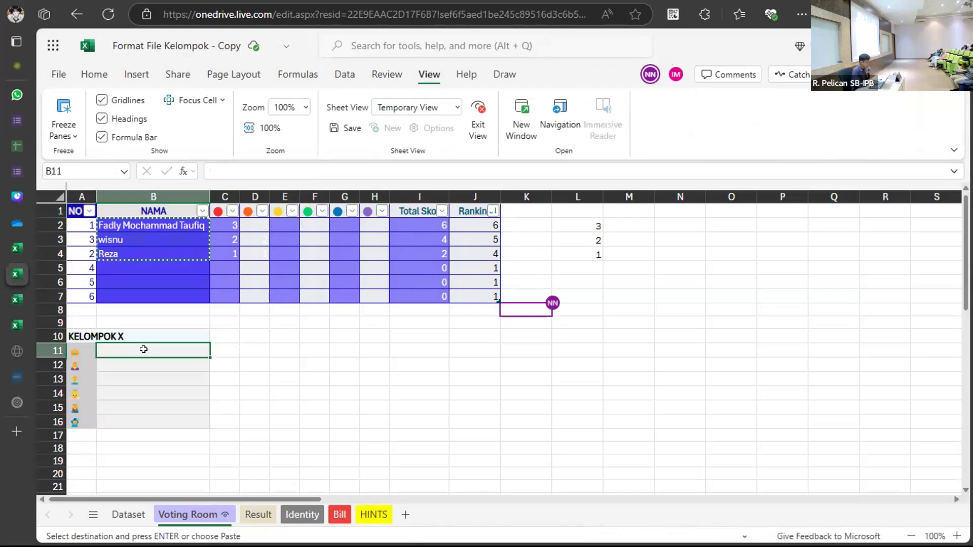
key(ctrl+v)
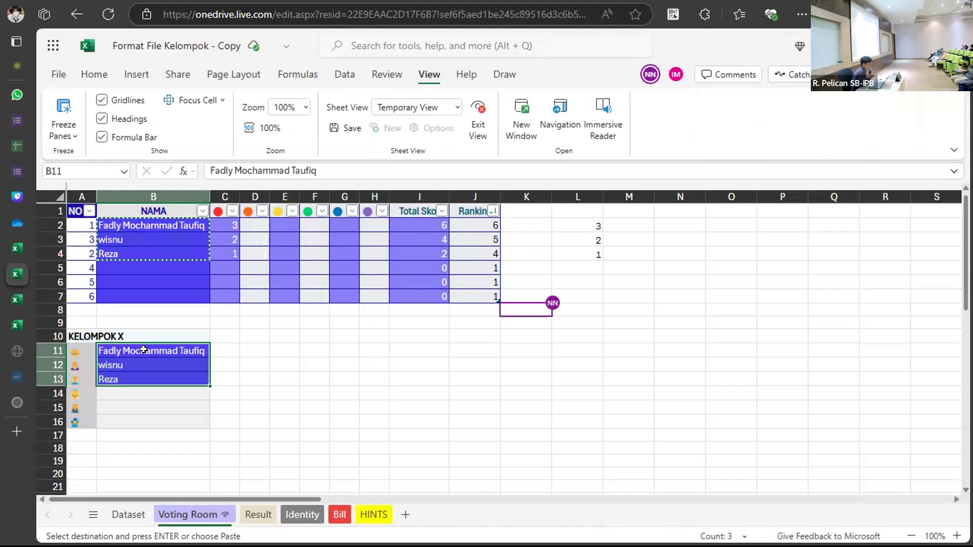
click(362, 348)
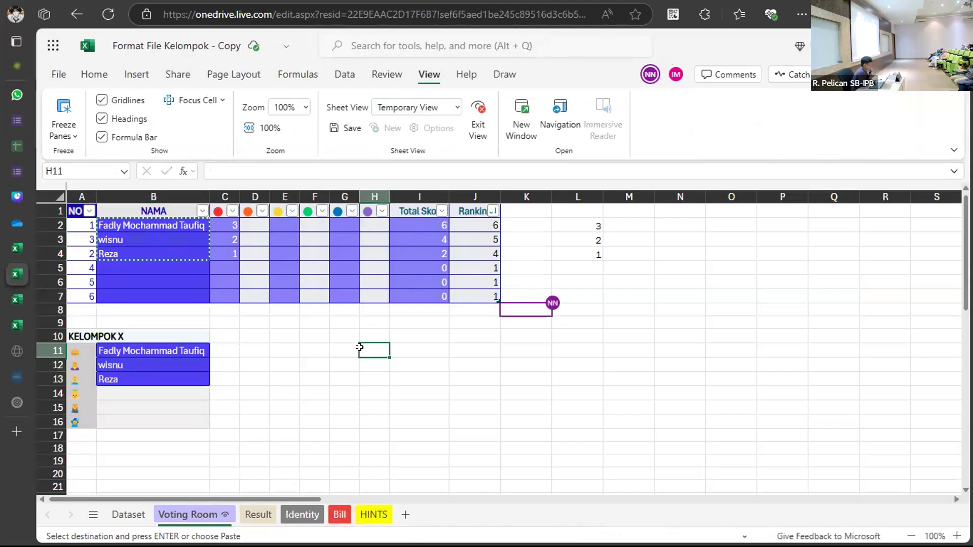
click(586, 249)
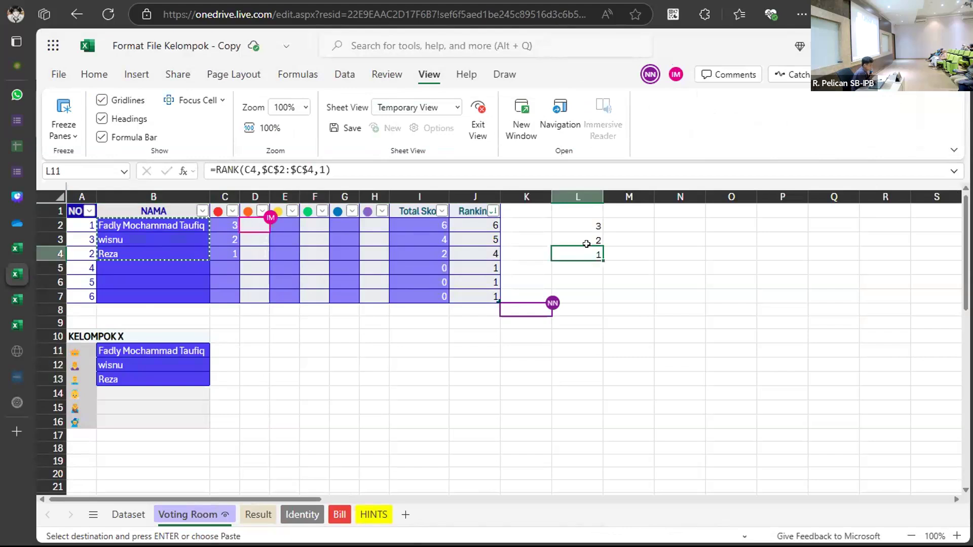
click(606, 296)
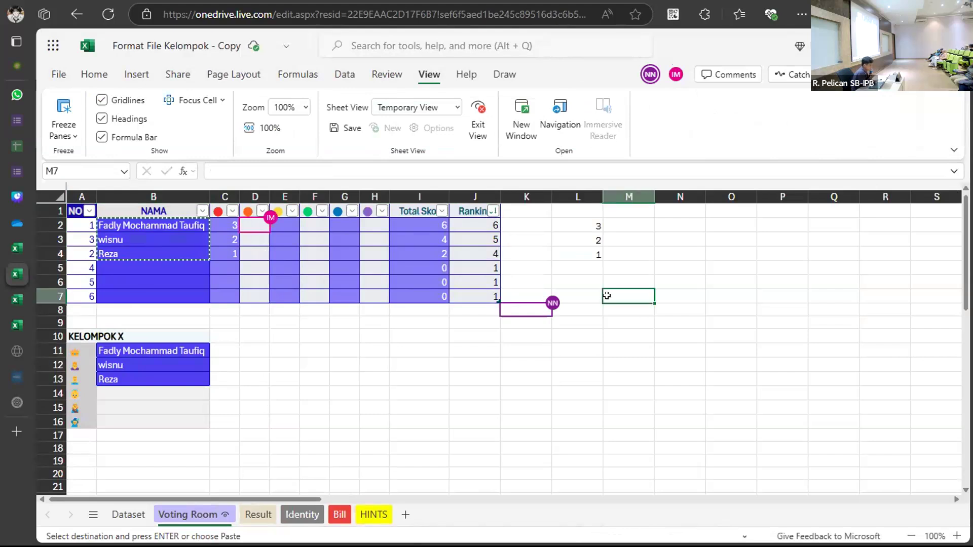
click(679, 280)
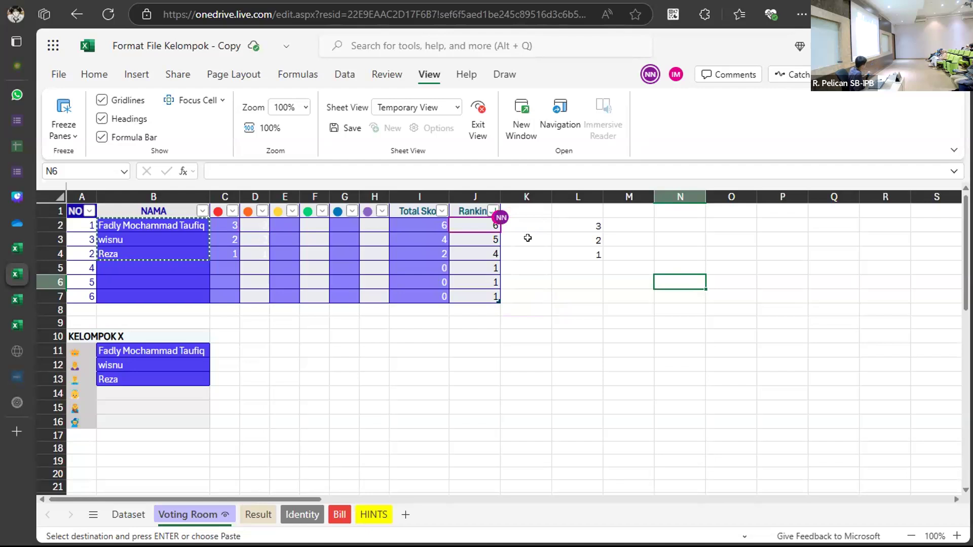
click(462, 278)
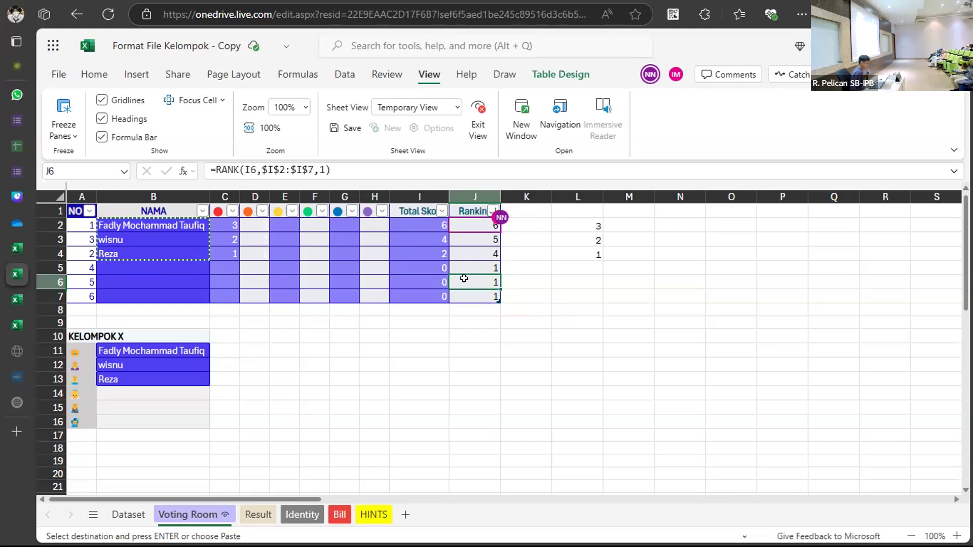
click(555, 265)
click(400, 224)
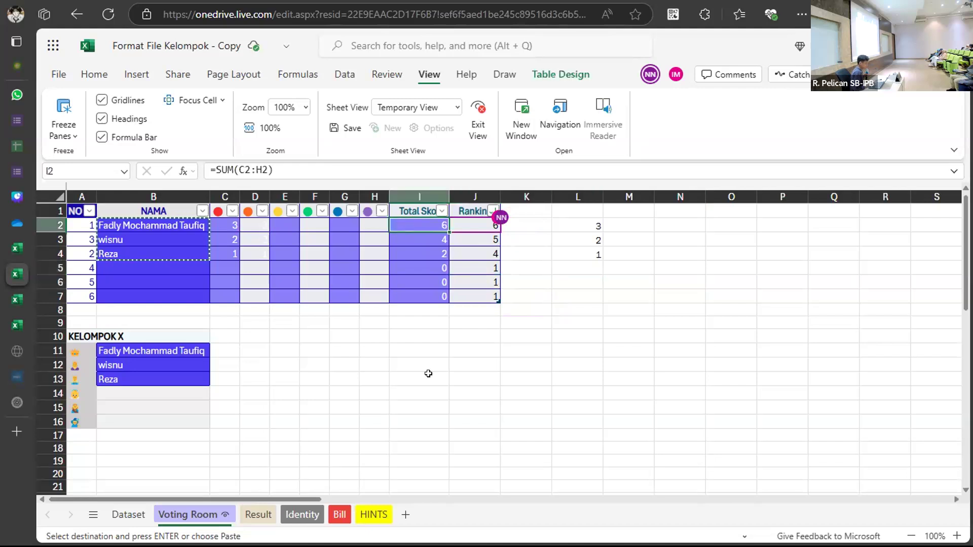
click(428, 374)
click(362, 350)
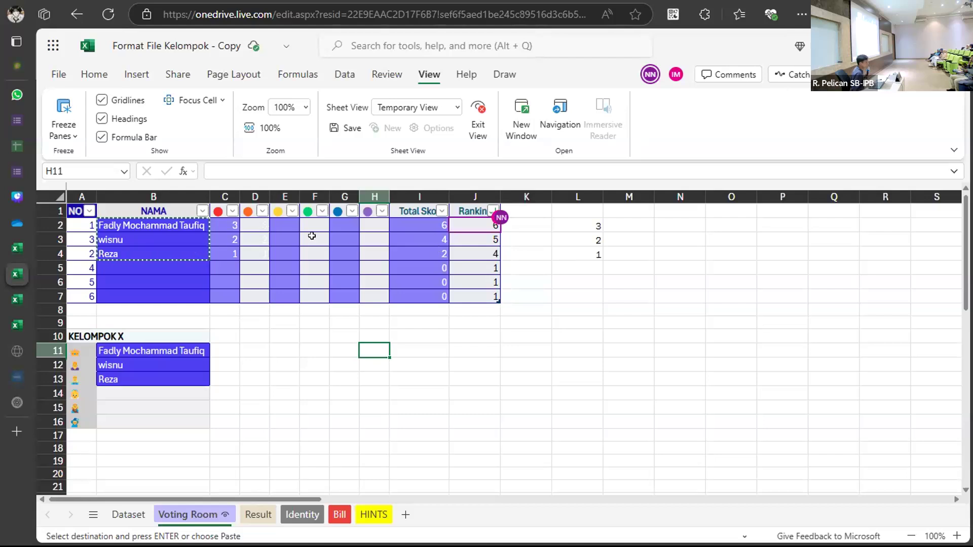
click(221, 225)
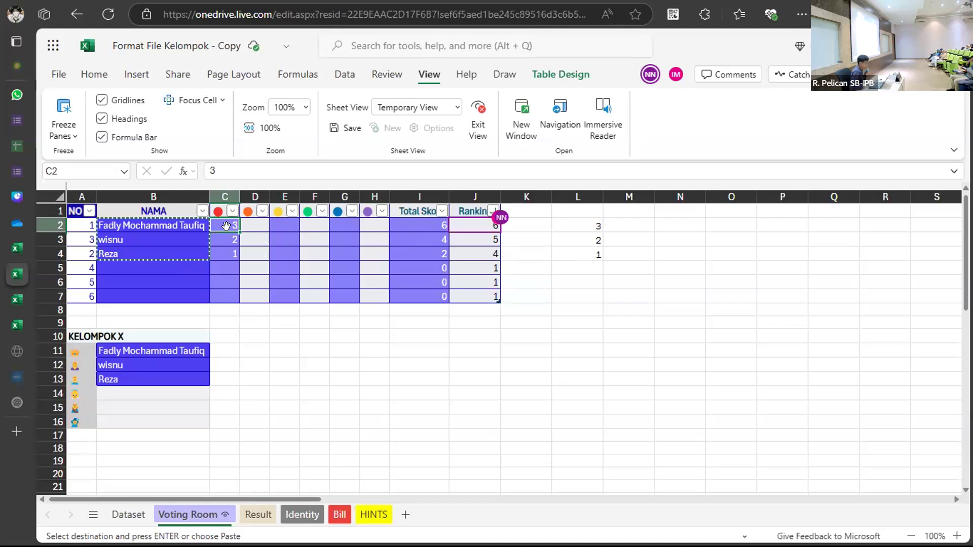
Enter =rand() in C2 and fill it down to C4, making the red-dot scores random.
double_click(633, 223)
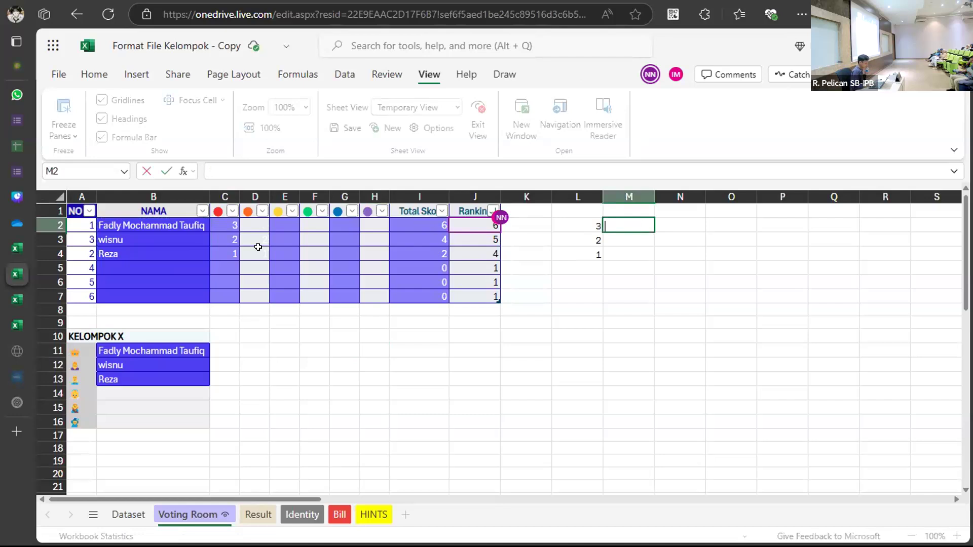
double_click(222, 224)
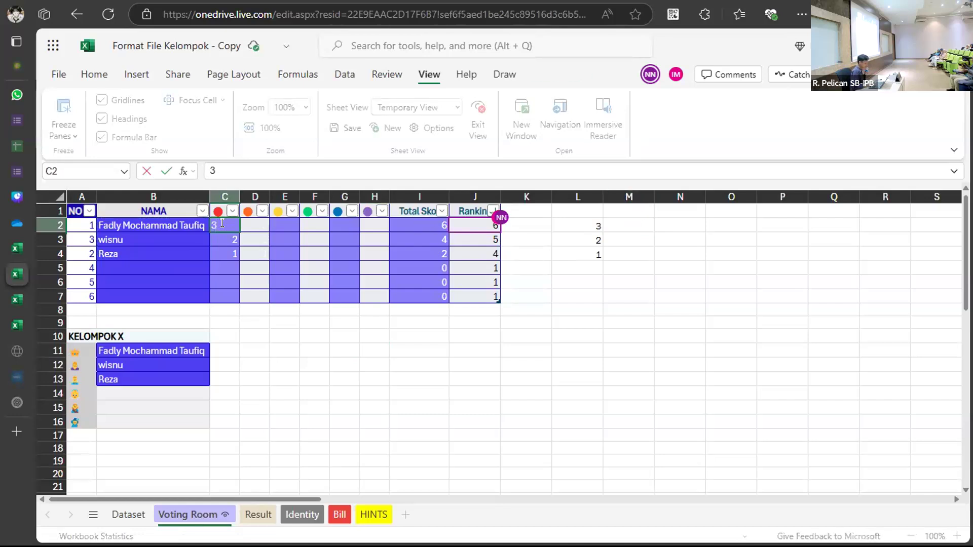
text(=r)
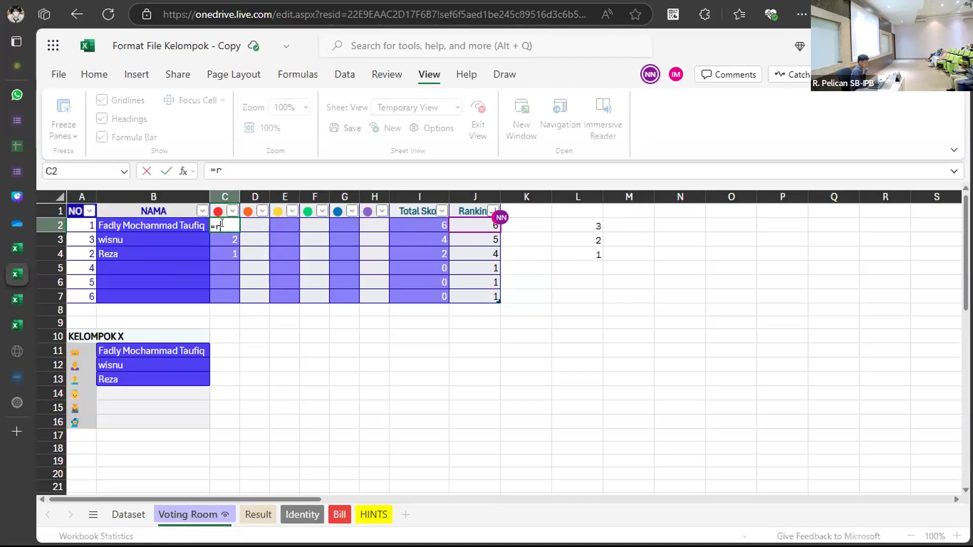
text(and())
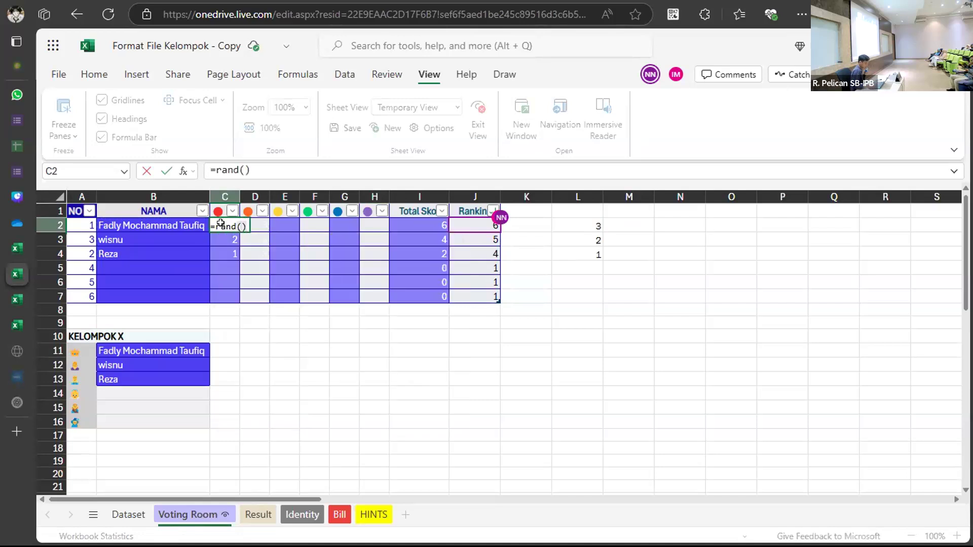
key(Return)
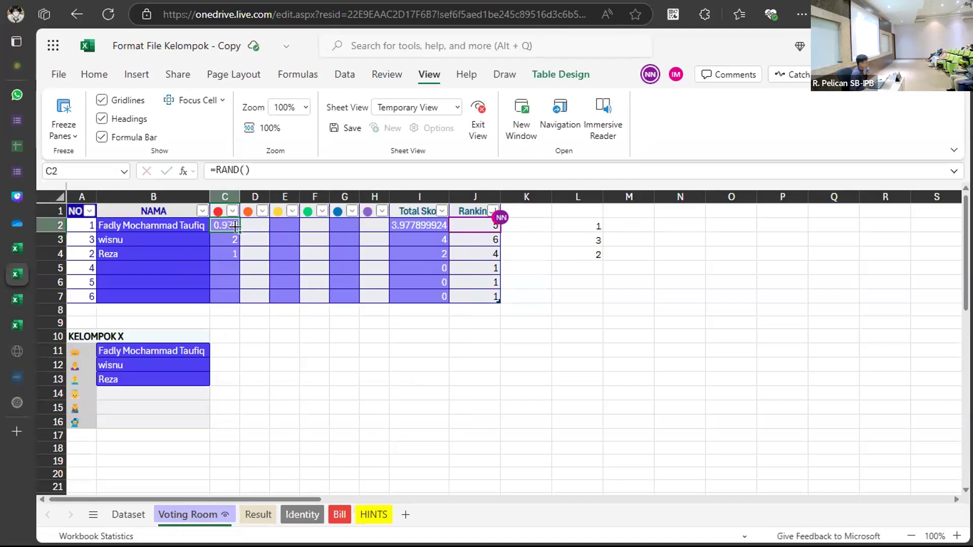
drag(239, 232, 237, 247)
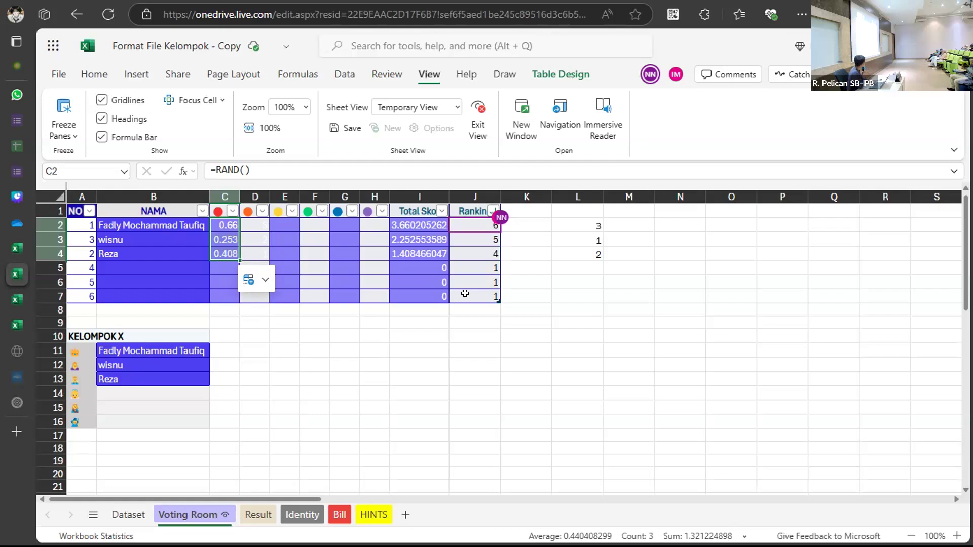
click(574, 294)
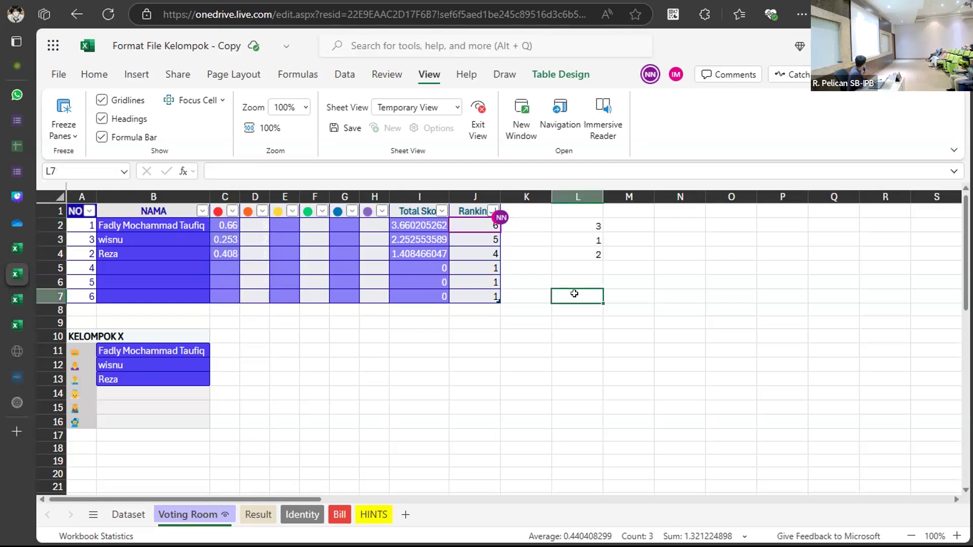
click(621, 239)
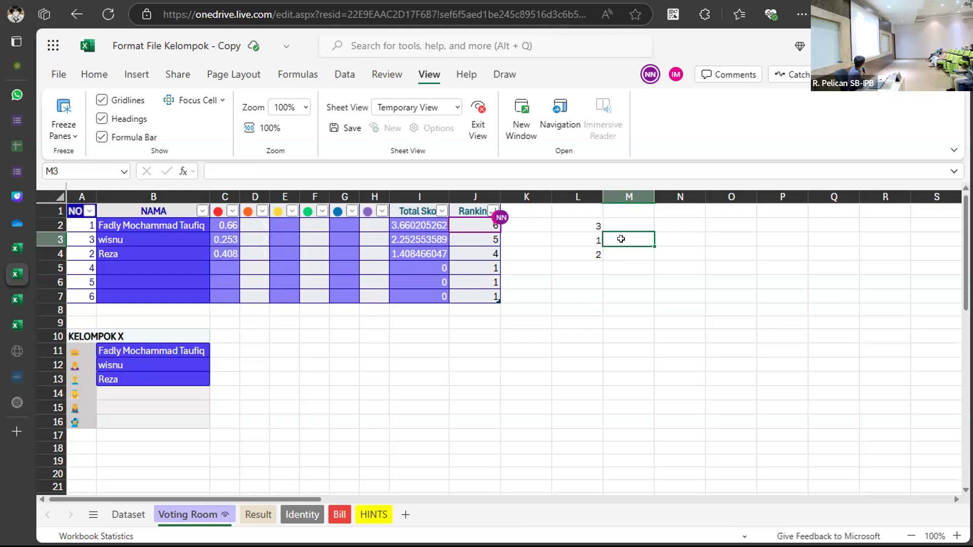
click(585, 227)
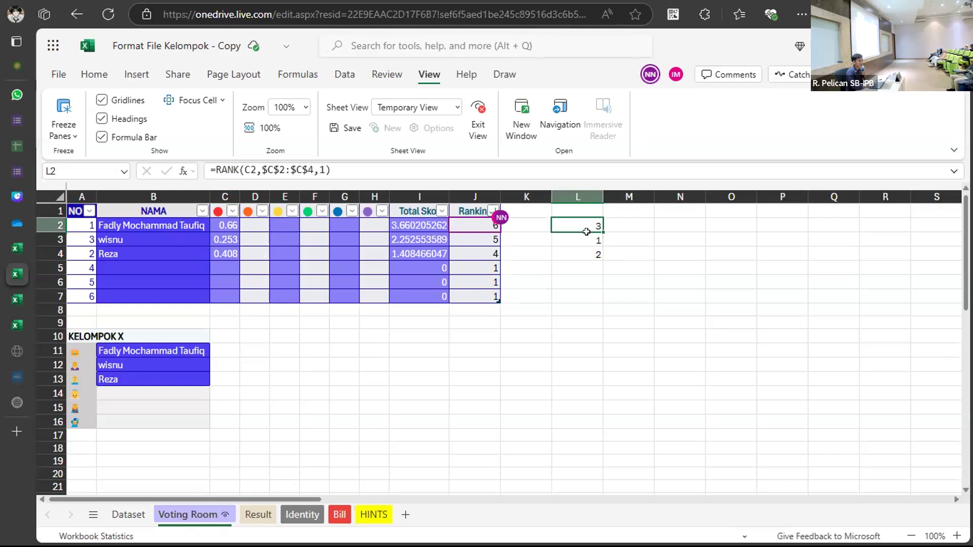
Copy helper ranks L2:L4 into C2:C4 as fixed values 3, 1, 2.
drag(586, 232, 585, 254)
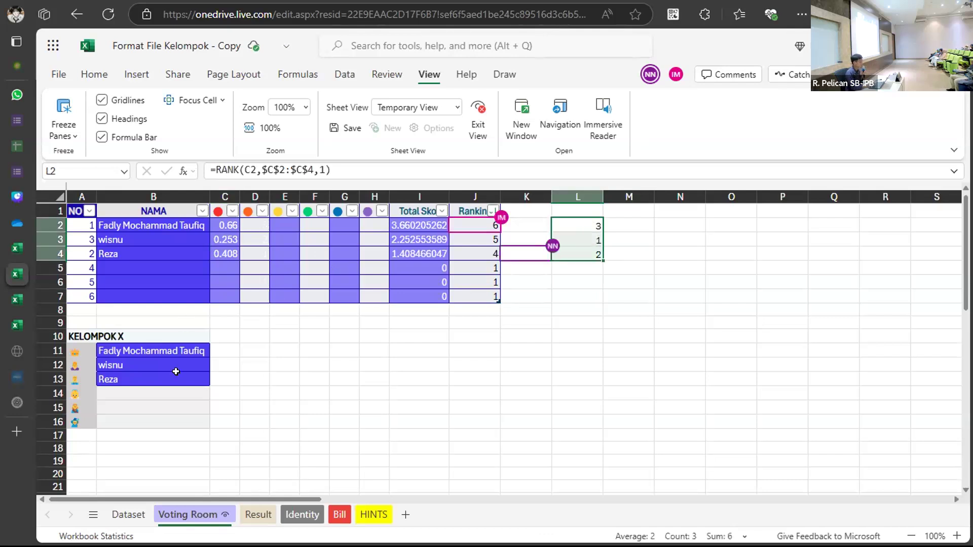
key(ctrl+c)
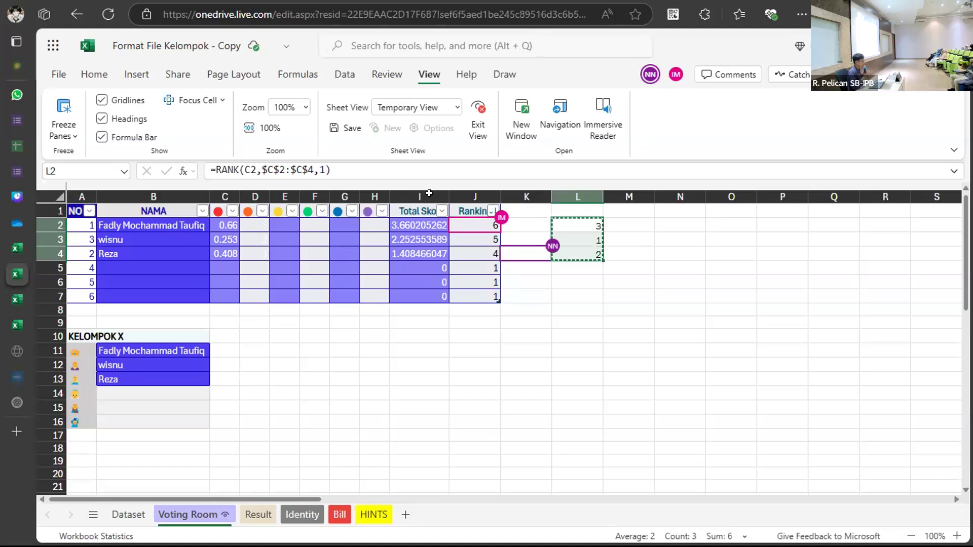
click(224, 226)
right_click(228, 225)
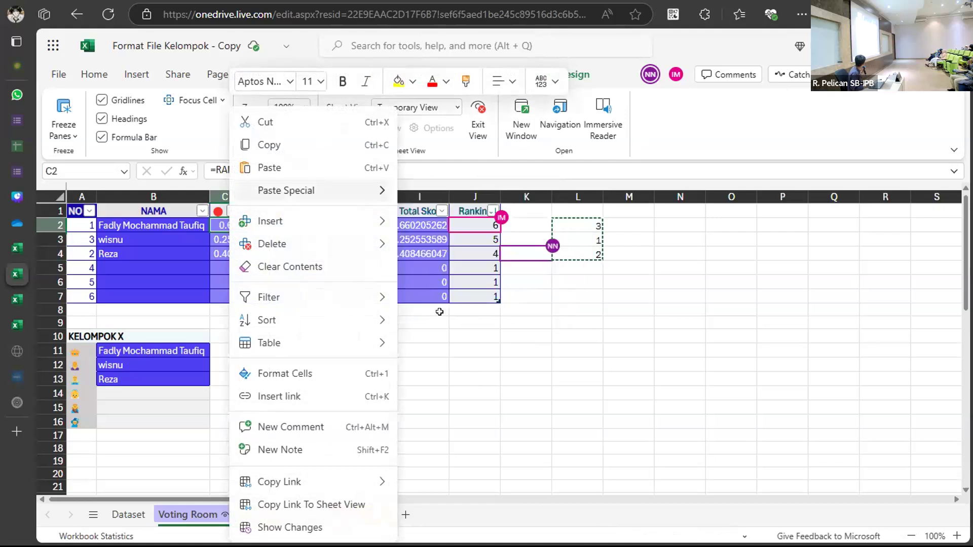
key(Right)
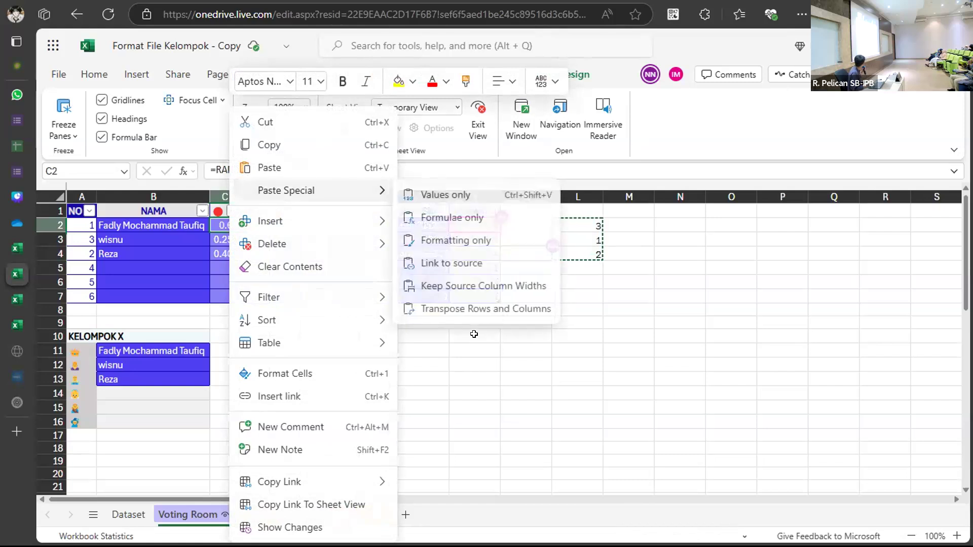
key(Return)
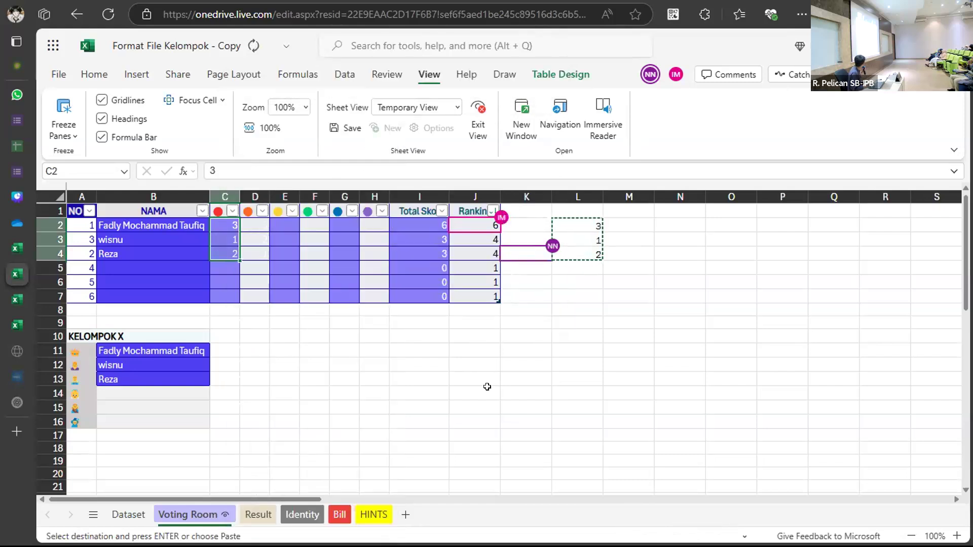
click(577, 336)
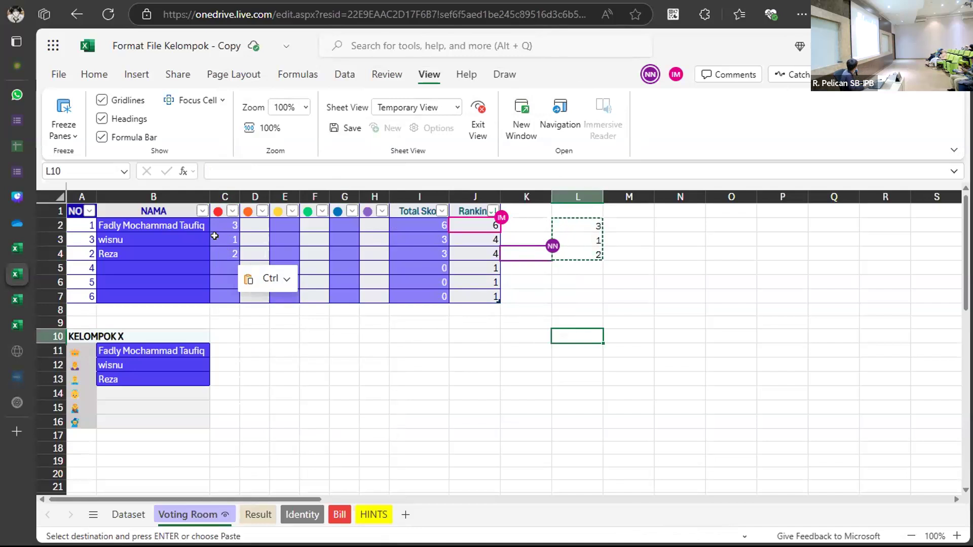
key(Left)
key(Left)
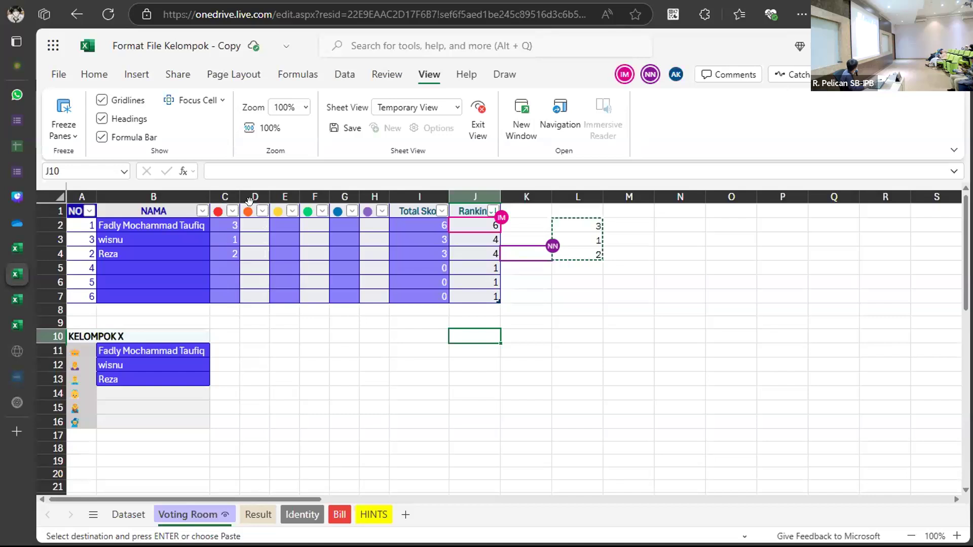
key(Down)
key(Down)
key(Down)
key(Down)
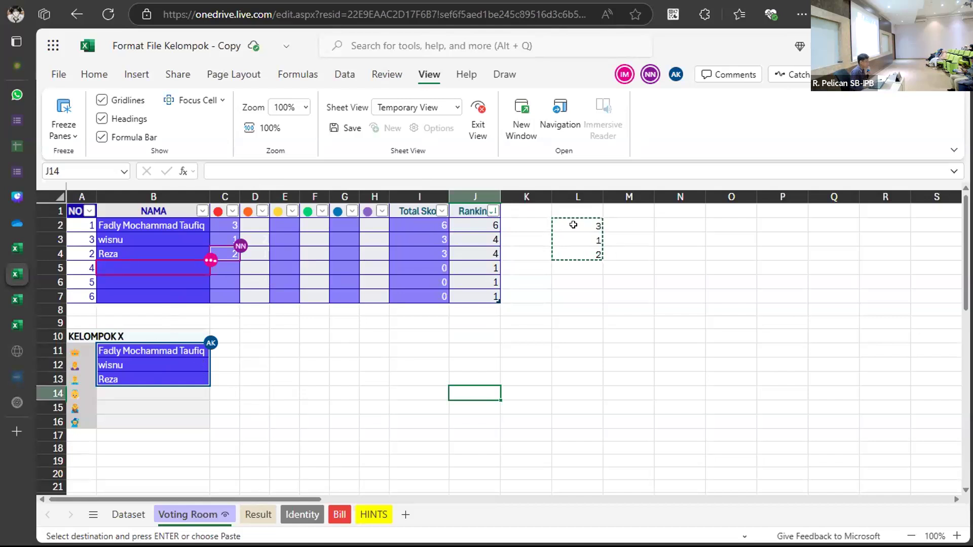
Enter =RAND() in L2 and fill it down through L7 with Ctrl+D.
drag(556, 221, 560, 254)
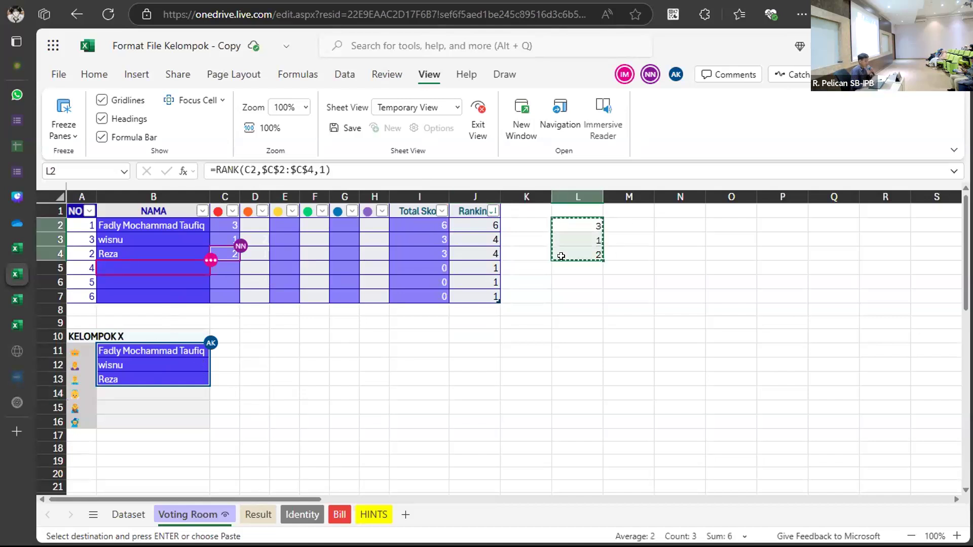
click(563, 222)
text(=)
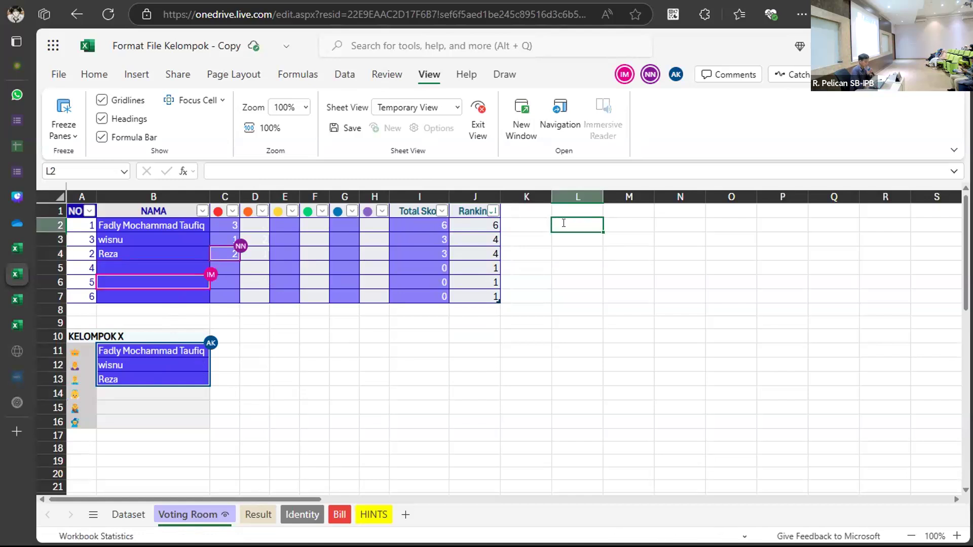
text(Ra)
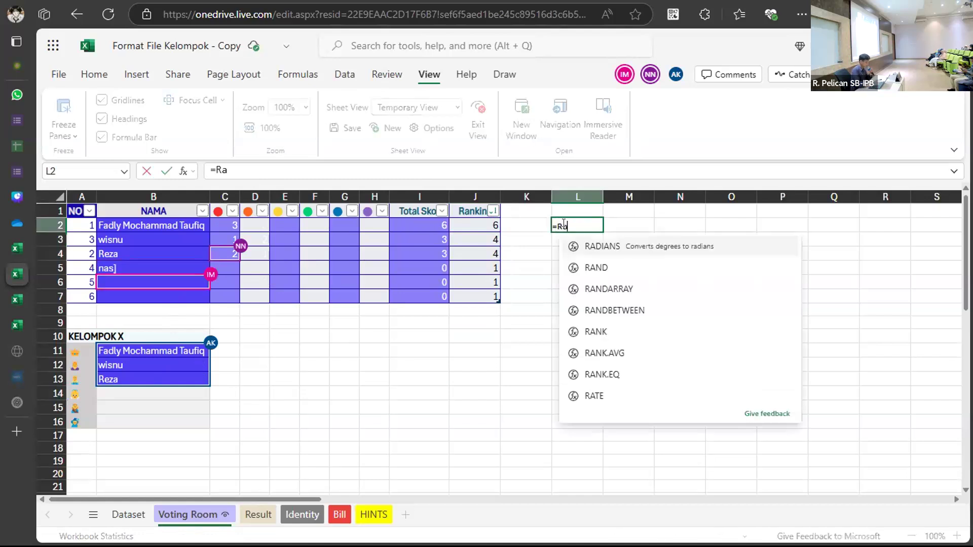
text(nd()
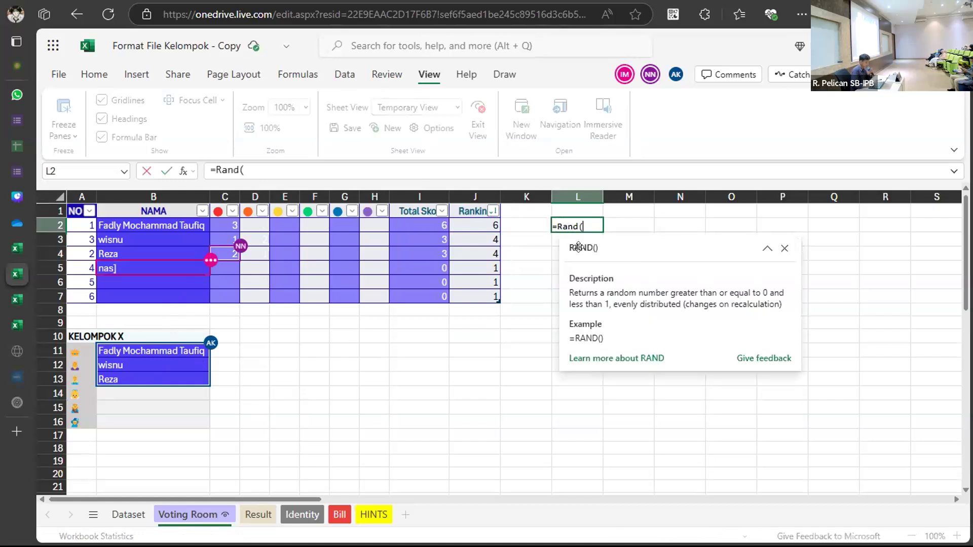
key(BackSpace)
key(BackSpace)
key(BackSpace)
key(BackSpace)
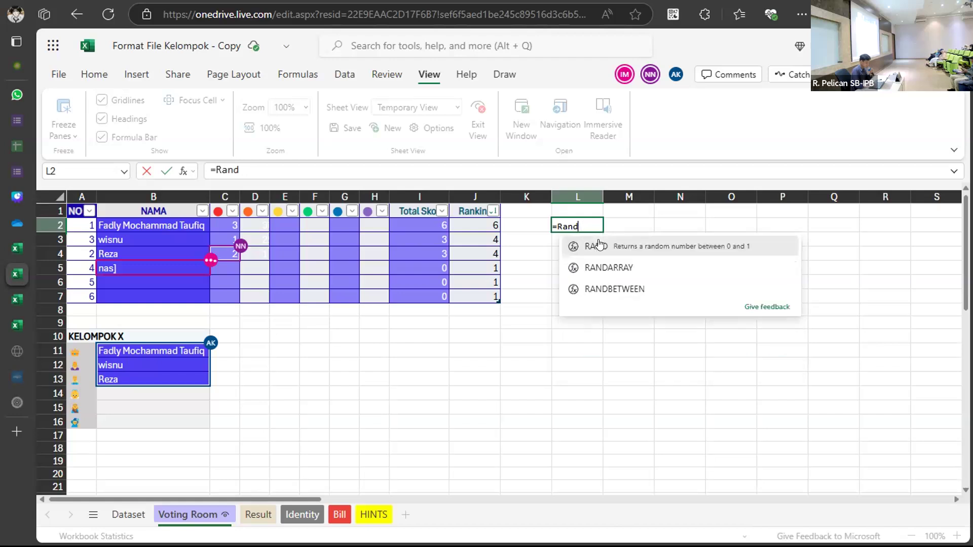
text(AND)
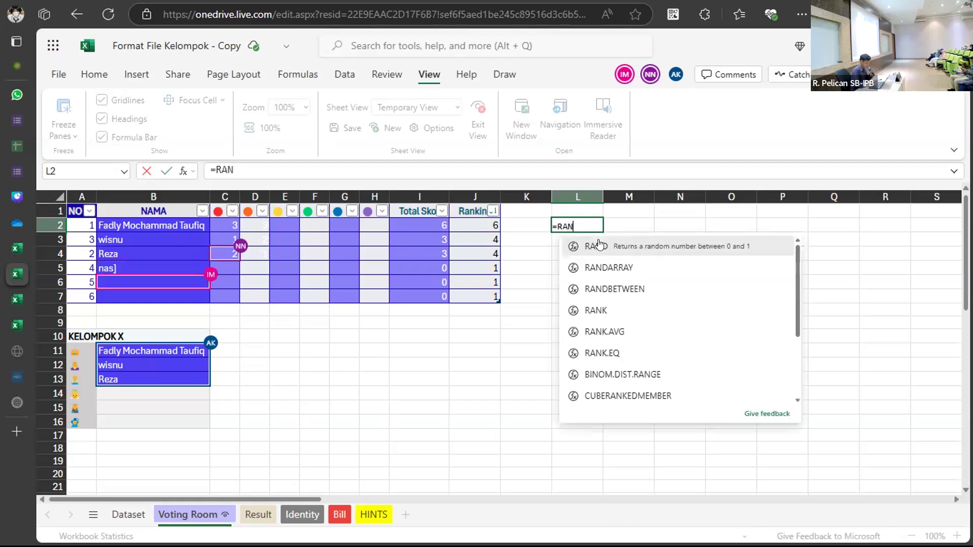
click(597, 246)
text())
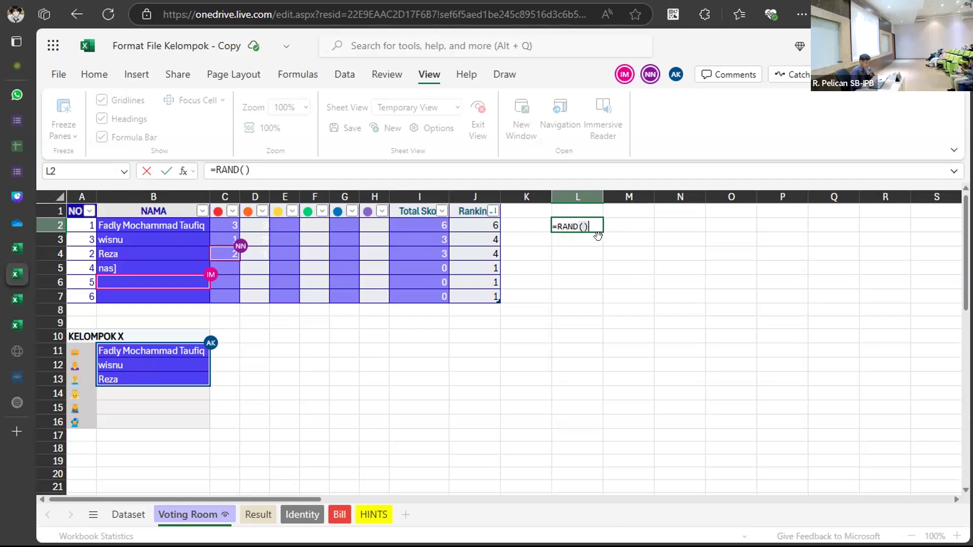
key(Return)
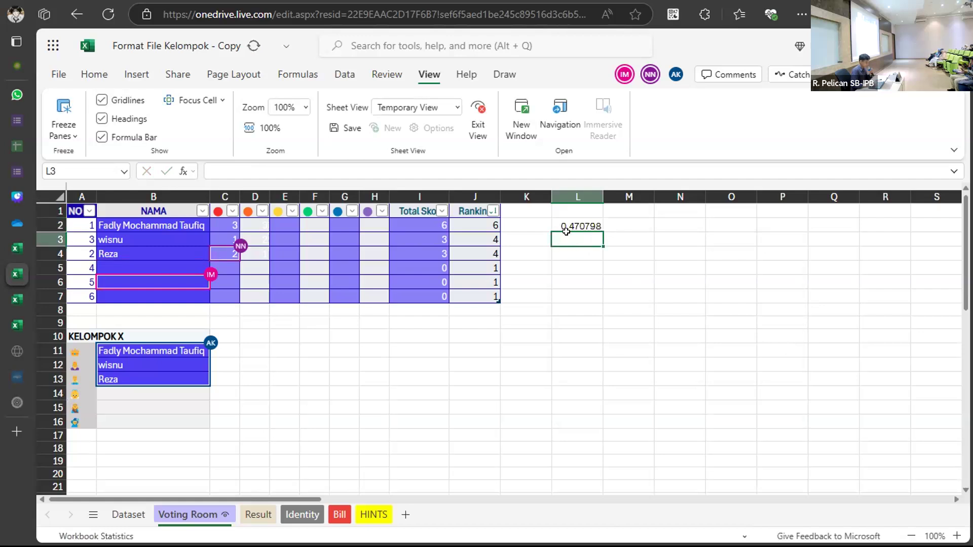
click(593, 225)
drag(599, 296, 579, 245)
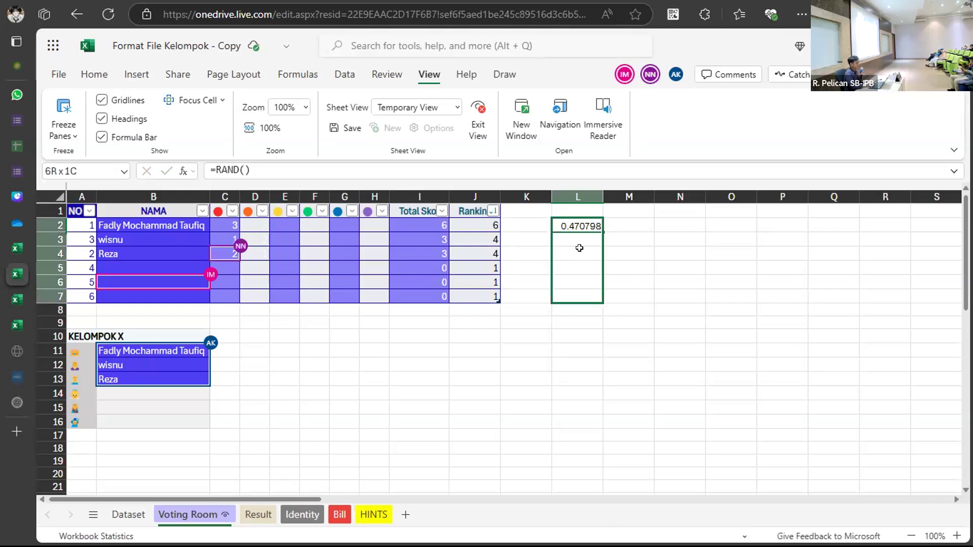
key(ctrl+d)
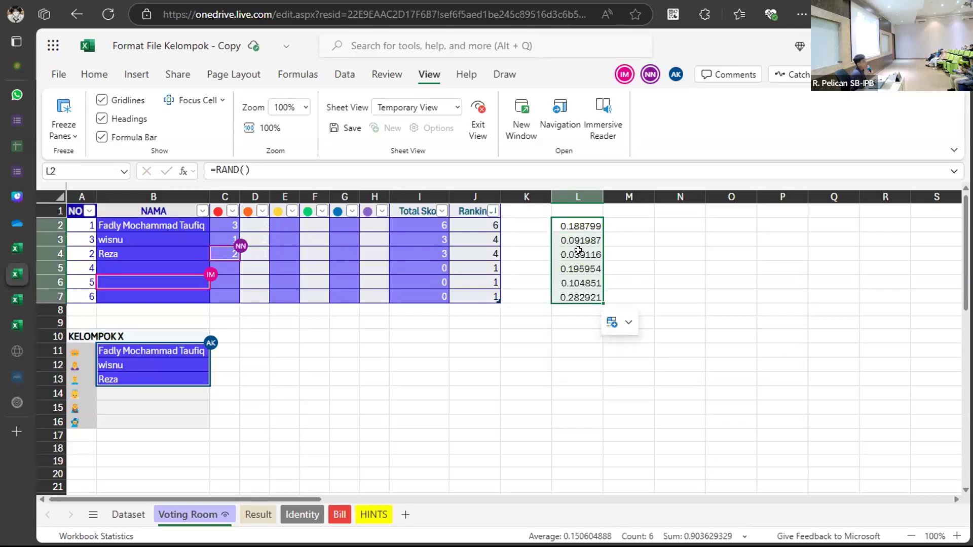
click(609, 221)
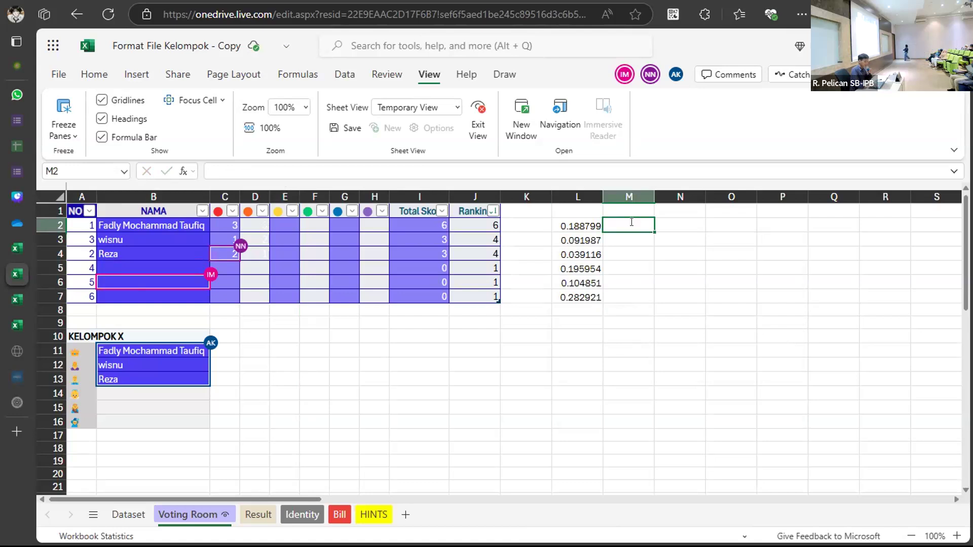
Start a RANK formula in M2 that ranks L2.
text(=RANz)
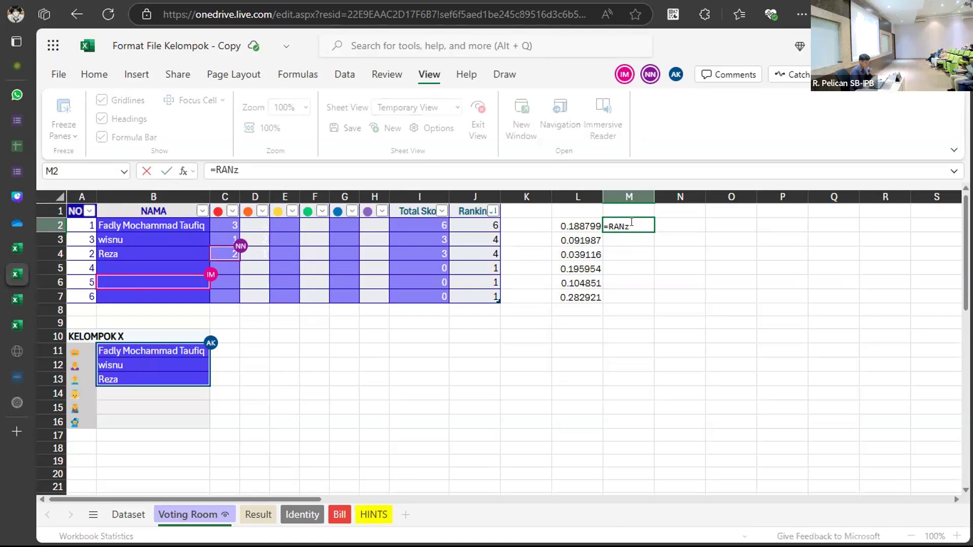
key(BackSpace)
text(K()
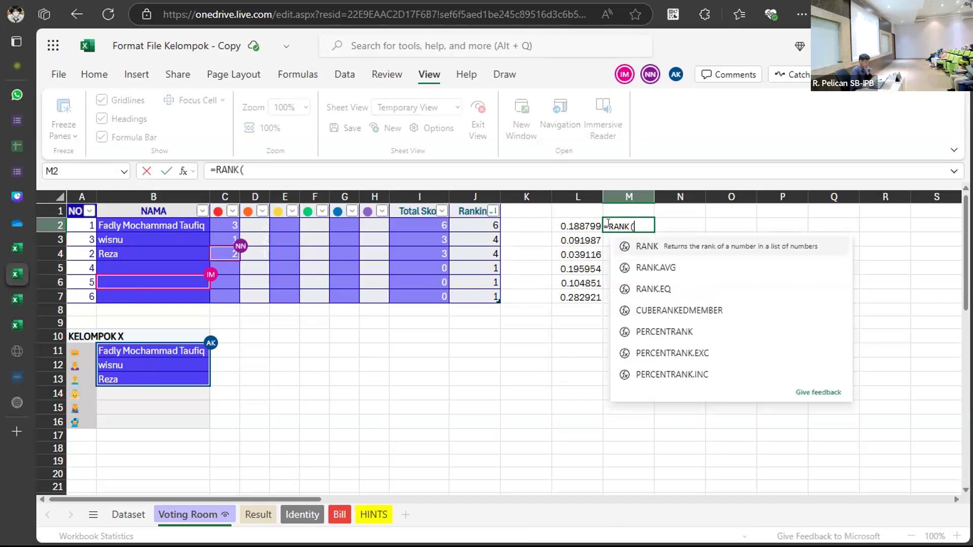
click(567, 223)
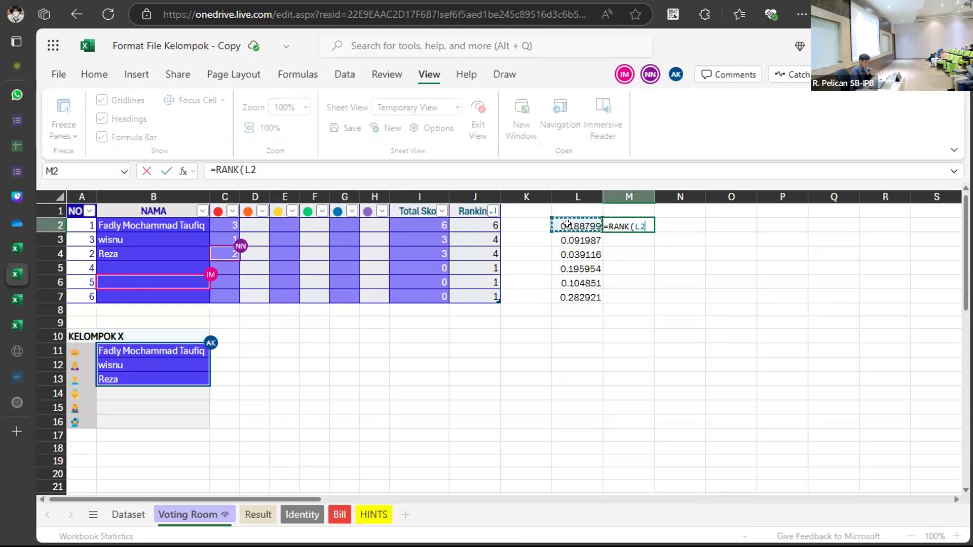
text())
key(Return)
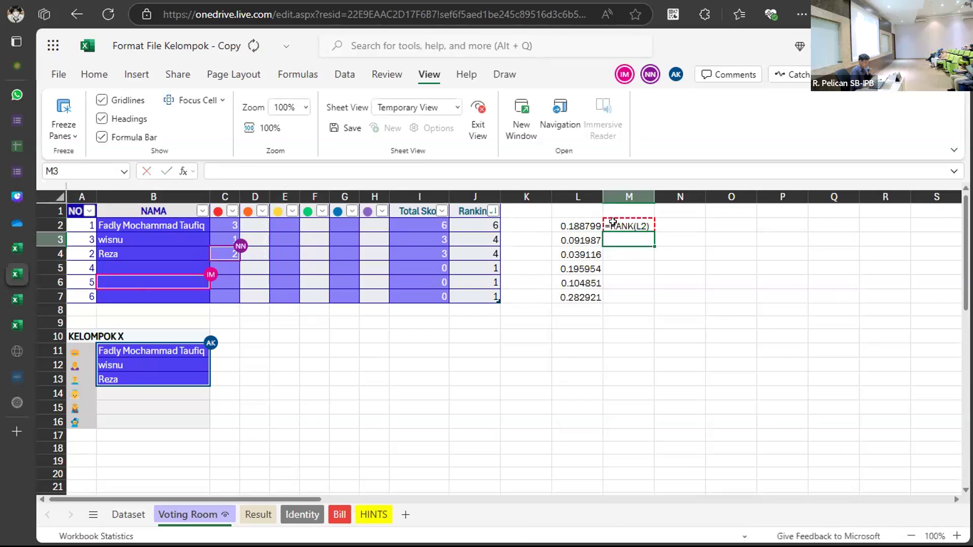
Add the absolute ranking range $L$2:$L$7 to M2's RANK formula.
double_click(643, 224)
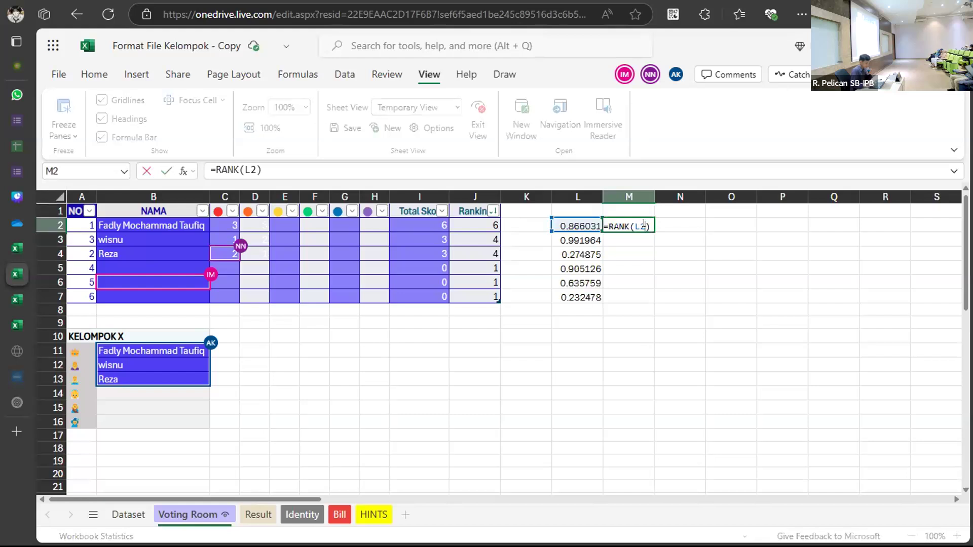
text(,)
click(568, 224)
shift+click(573, 292)
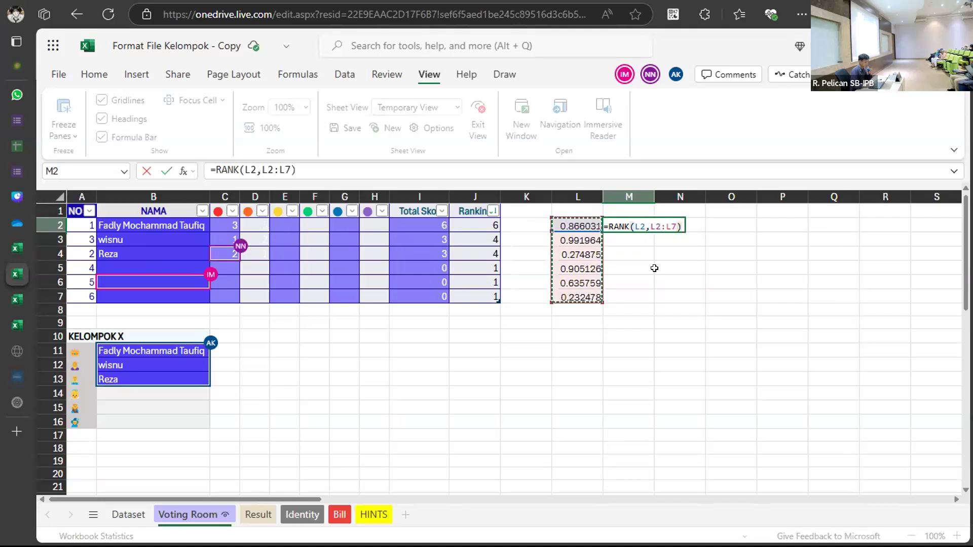
click(653, 224)
text($)
click(646, 224)
text($)
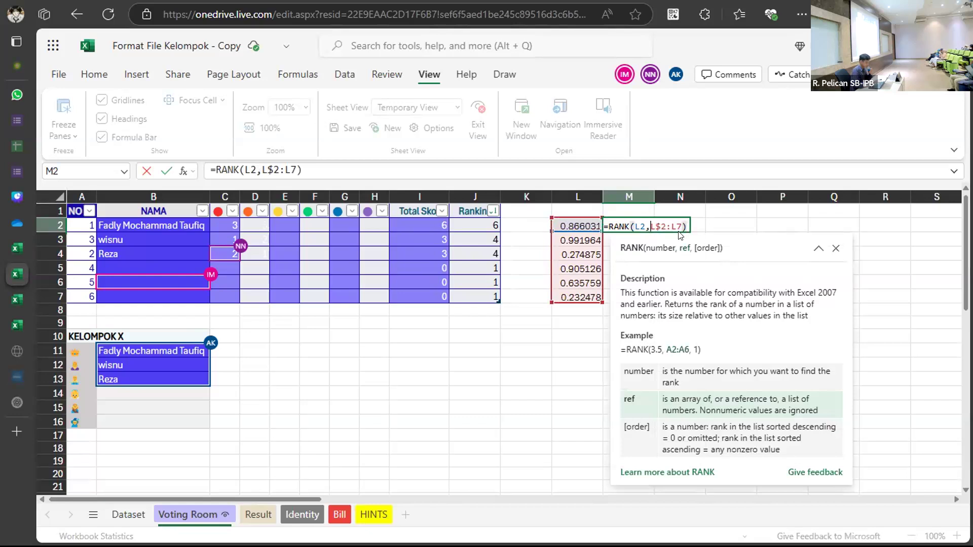
click(676, 226)
text($)
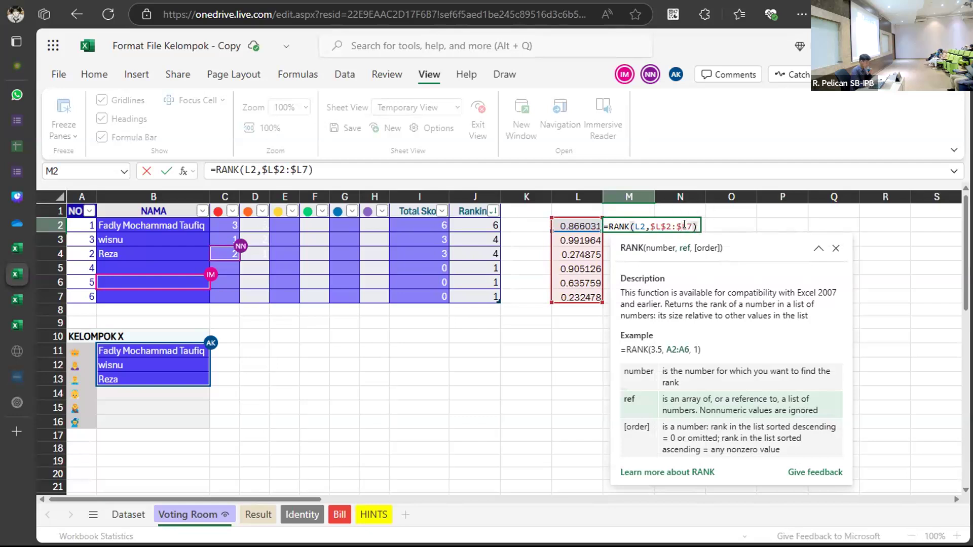
click(686, 225)
text($)
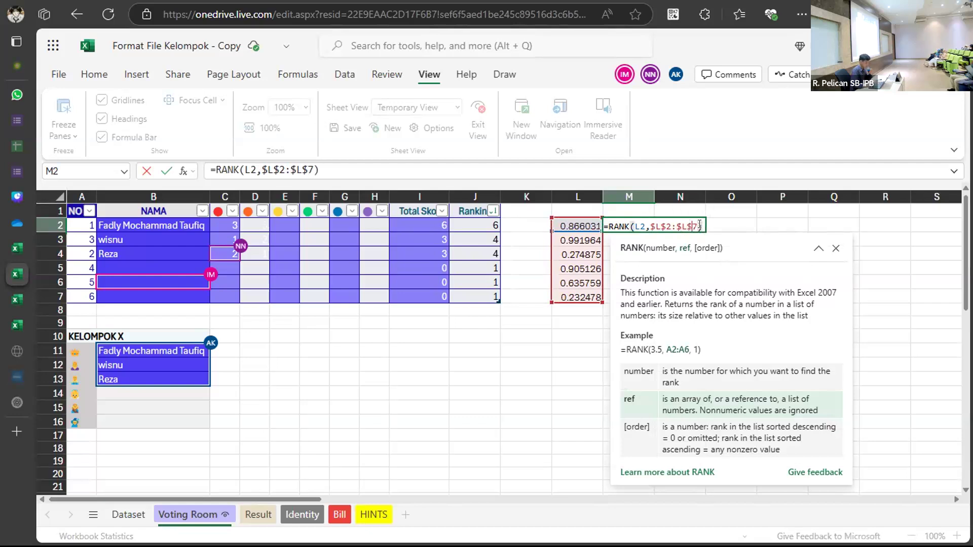
Complete =RANK(L2,$L$2:$L$7,1) with ascending order and fill it down to M7.
key(Right)
text(,1)
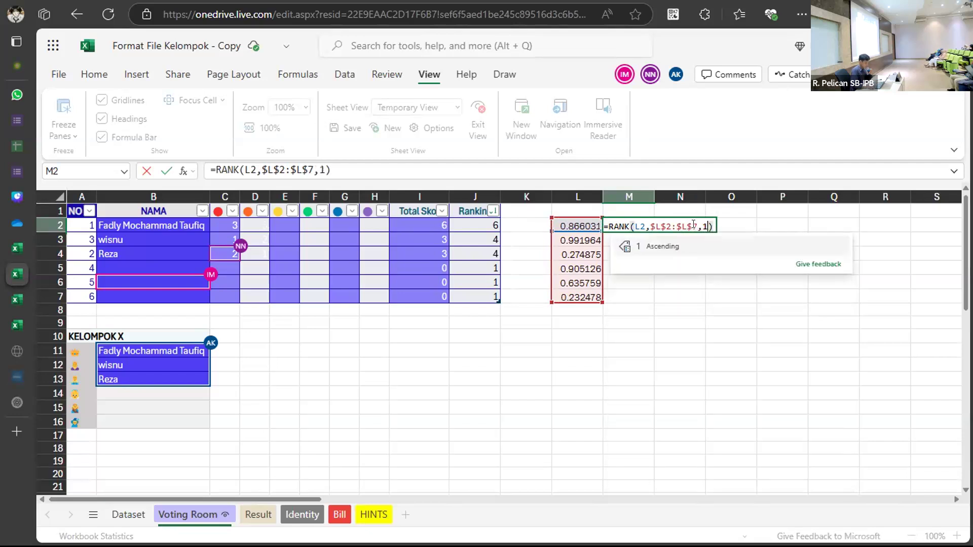
key(Right)
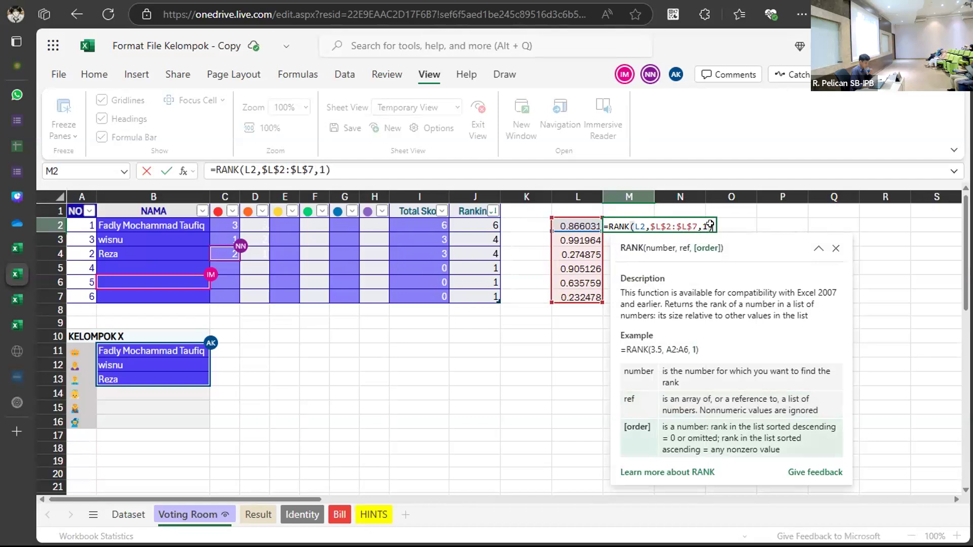
click(717, 226)
key(Return)
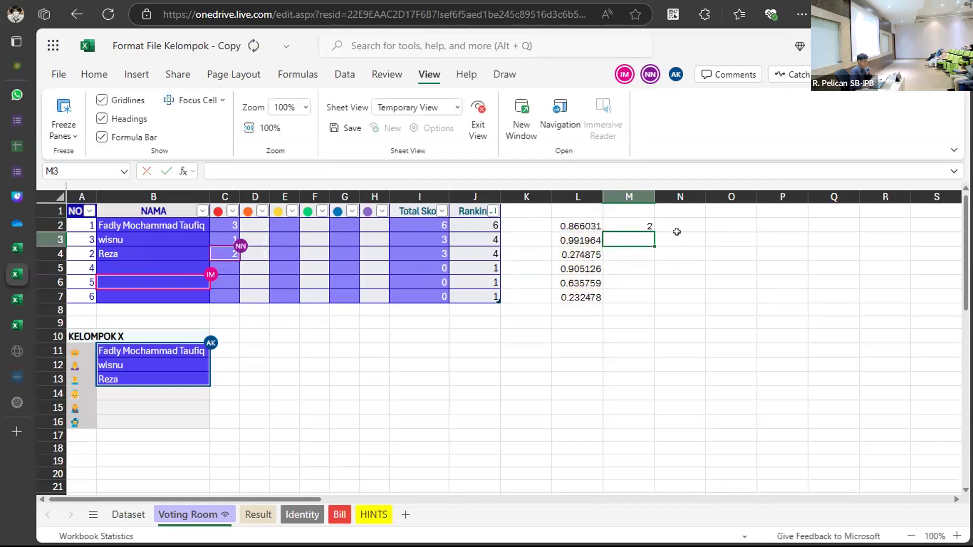
click(648, 224)
drag(651, 229, 652, 291)
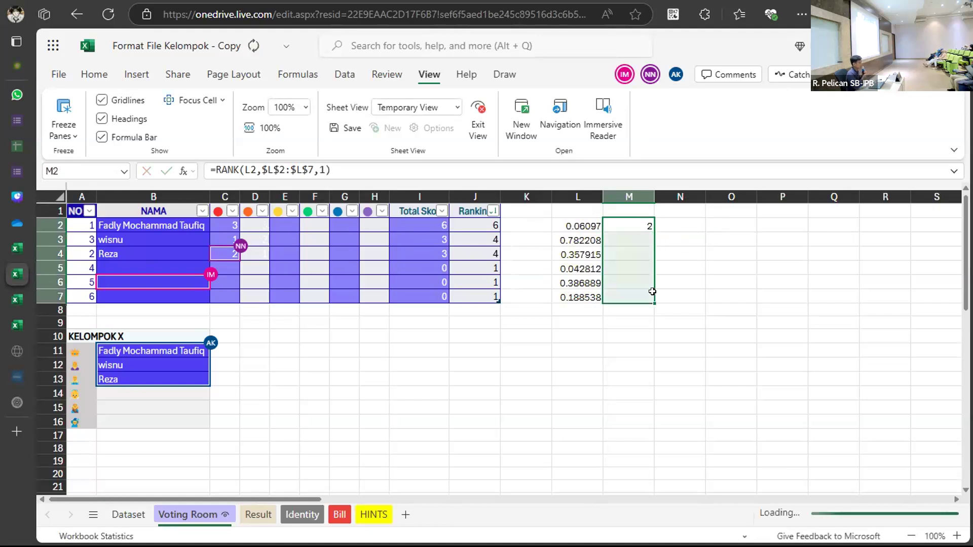
Check L5's RAND formula, then switch to the Result sheet with its J1–J15 columns.
click(597, 268)
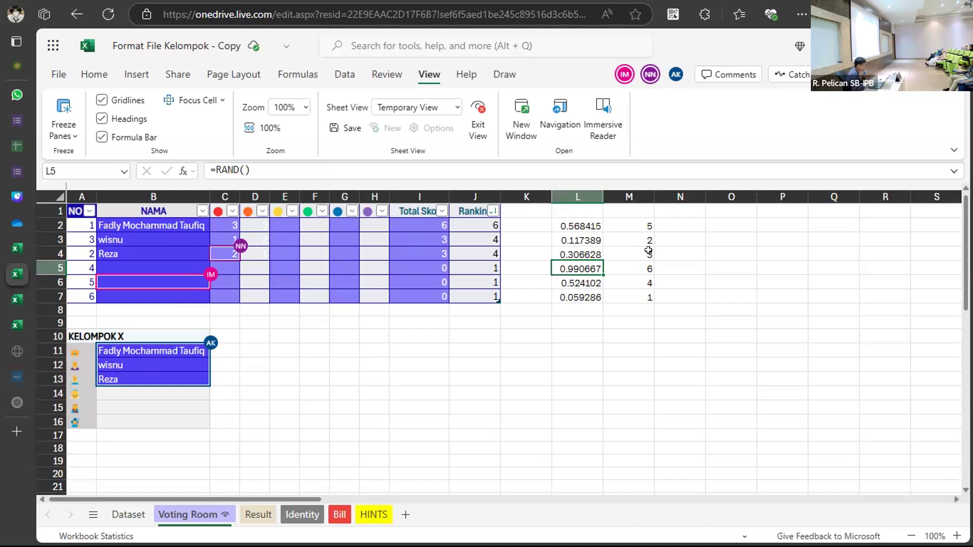
click(255, 515)
click(311, 347)
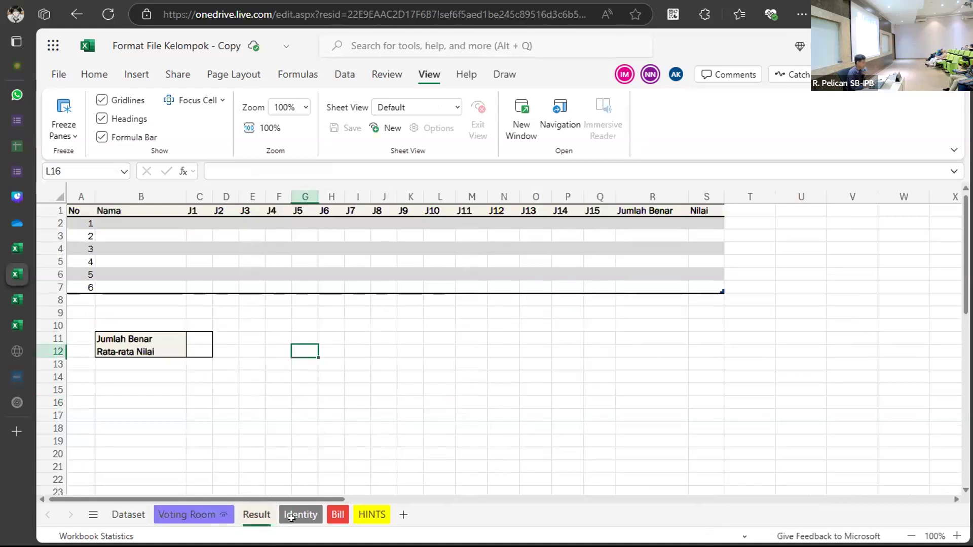
Switch to the Identity sheet and select its Kelompok-to-Alamat Lengkap table.
click(291, 516)
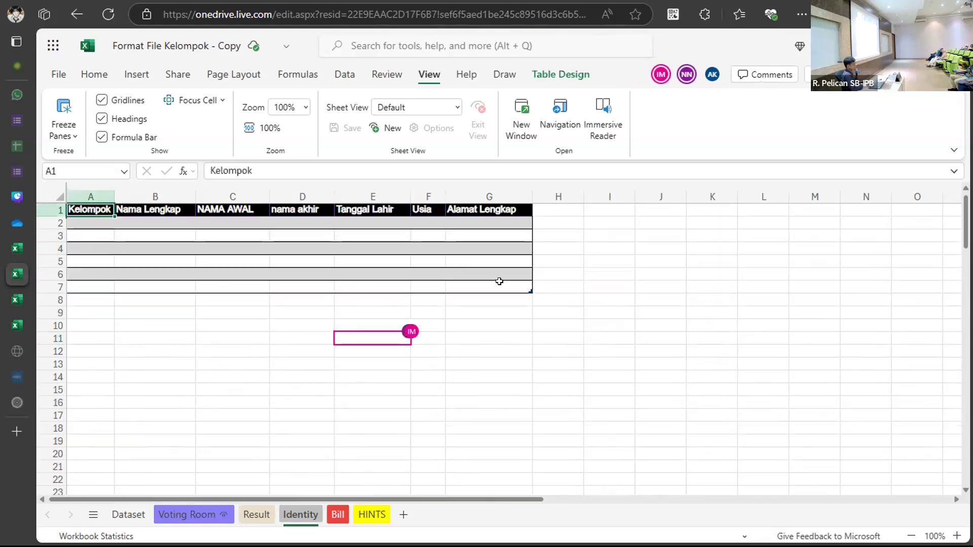
key(ctrl+a)
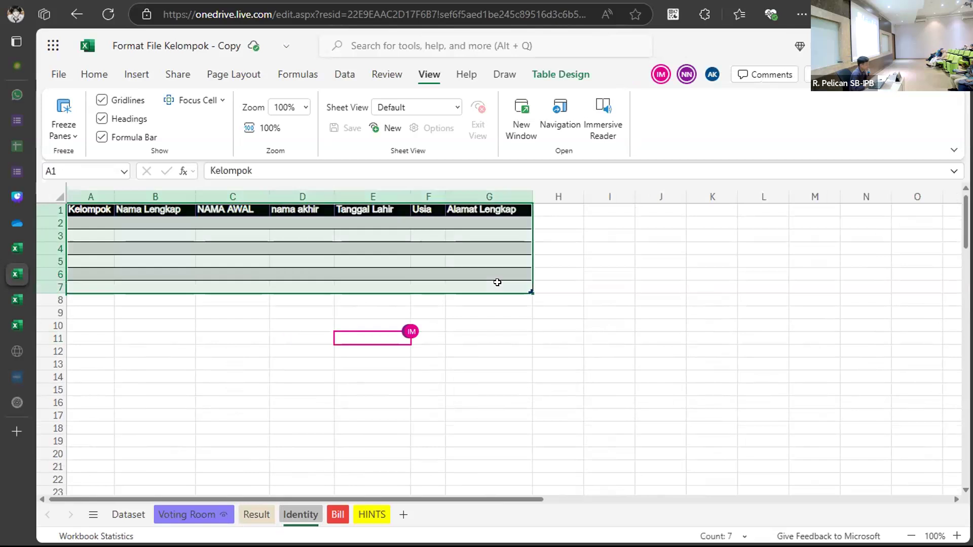
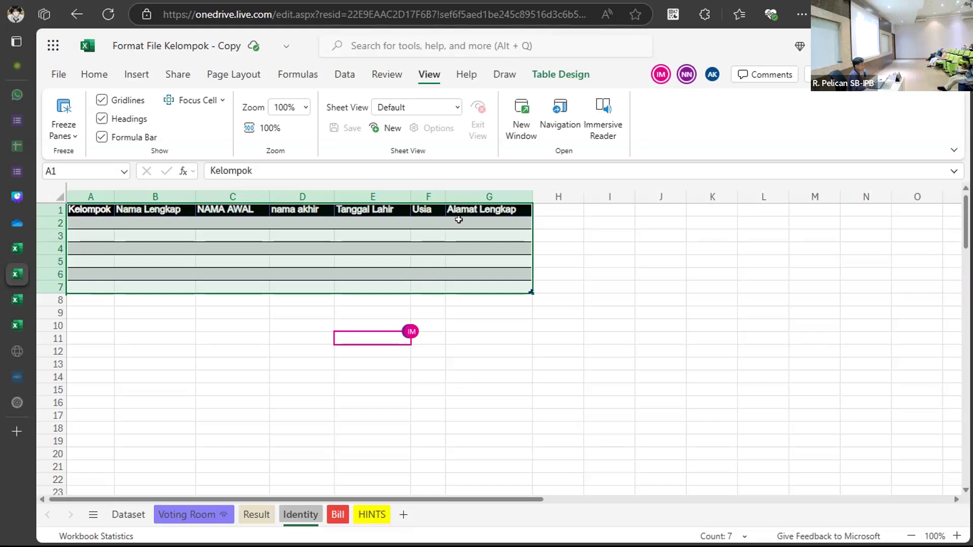
On the Dataset sheet, clear the Nama Lengkap filter, keeping the change to 'See just mine'.
click(133, 511)
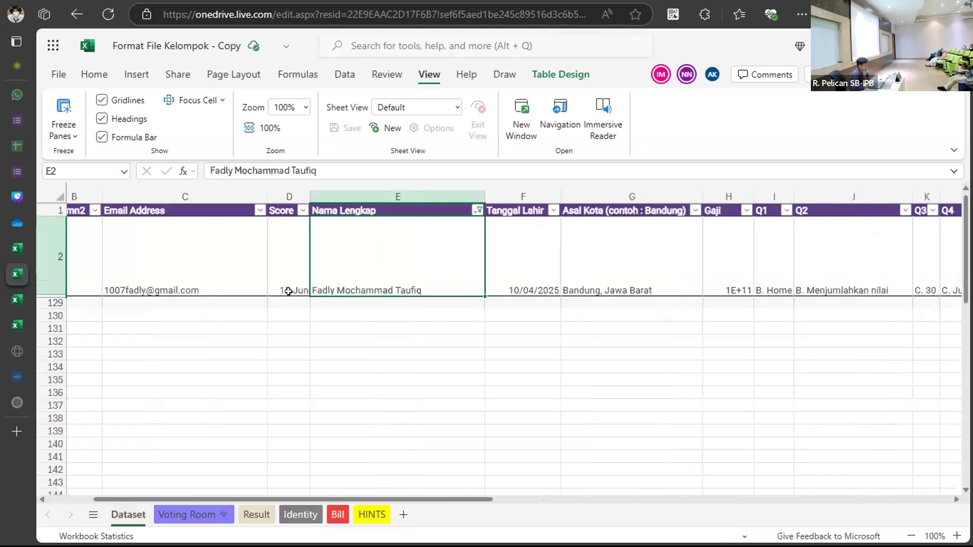
scroll(436, 246, right, 3)
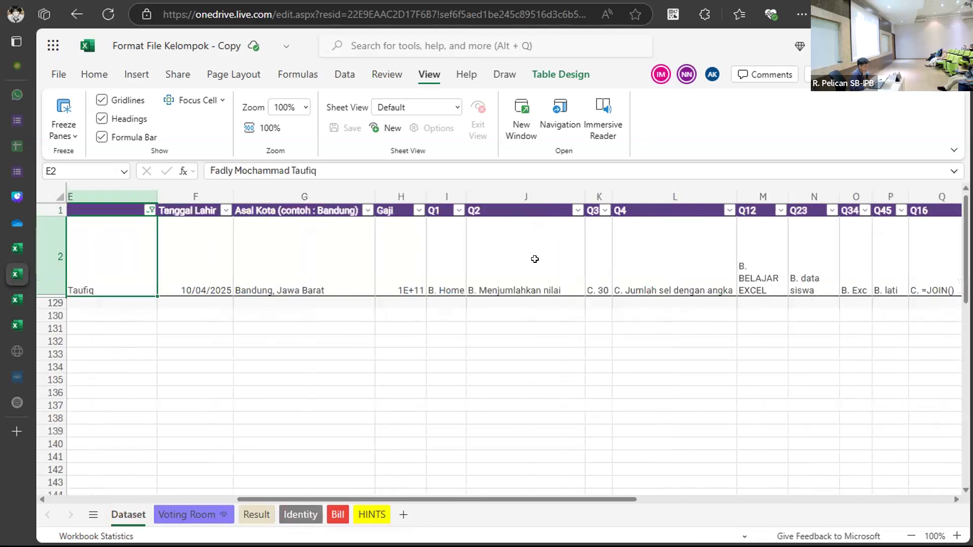
scroll(141, 272, left, 3)
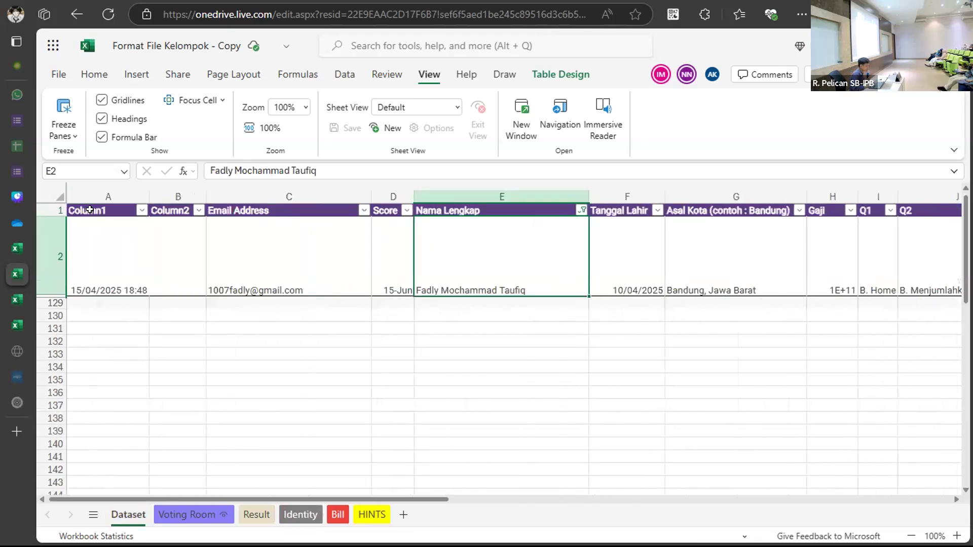
click(581, 212)
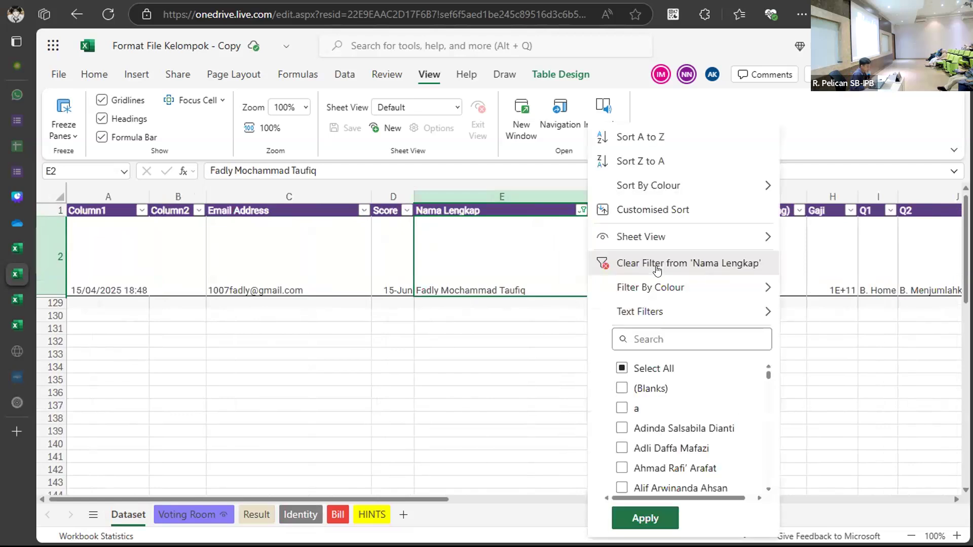
click(657, 268)
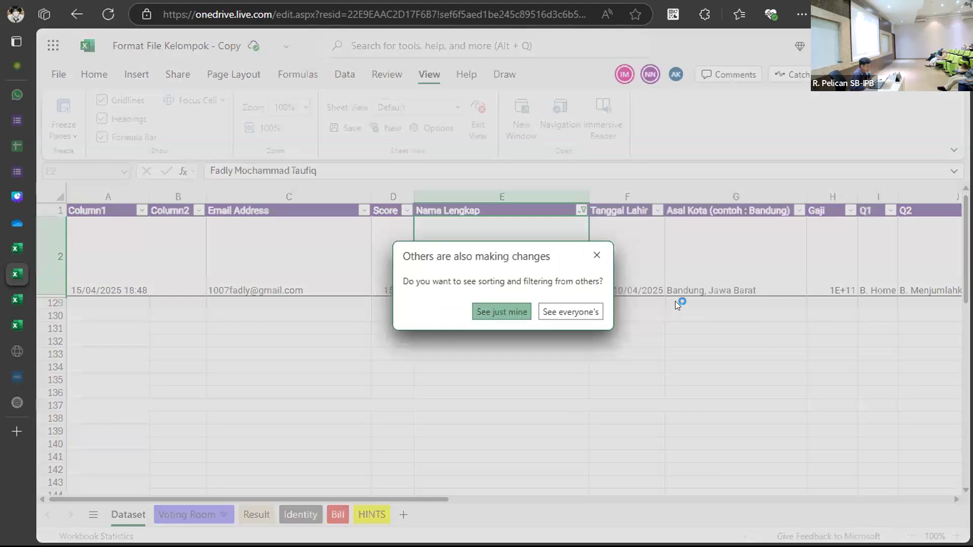
click(609, 313)
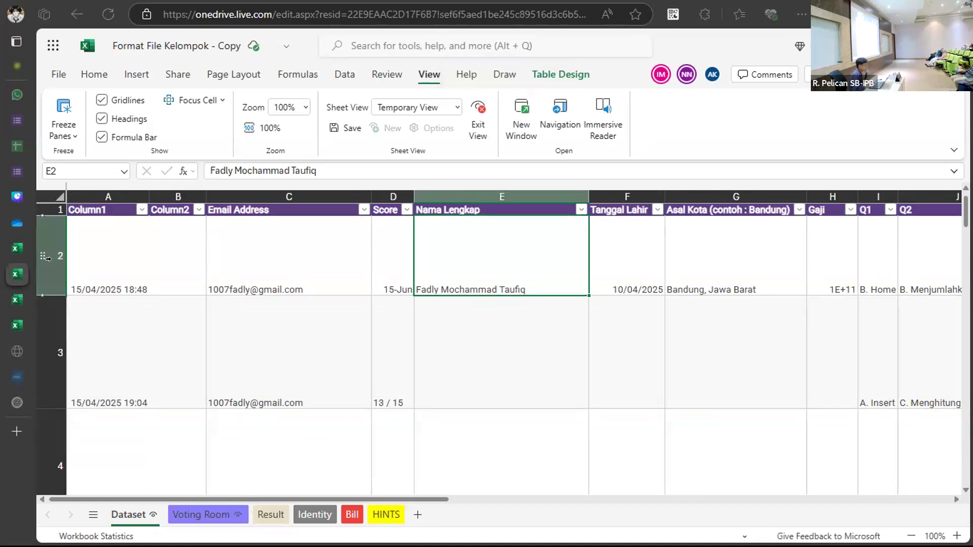
Copy Dataset response rows 2 through 7.
click(47, 259)
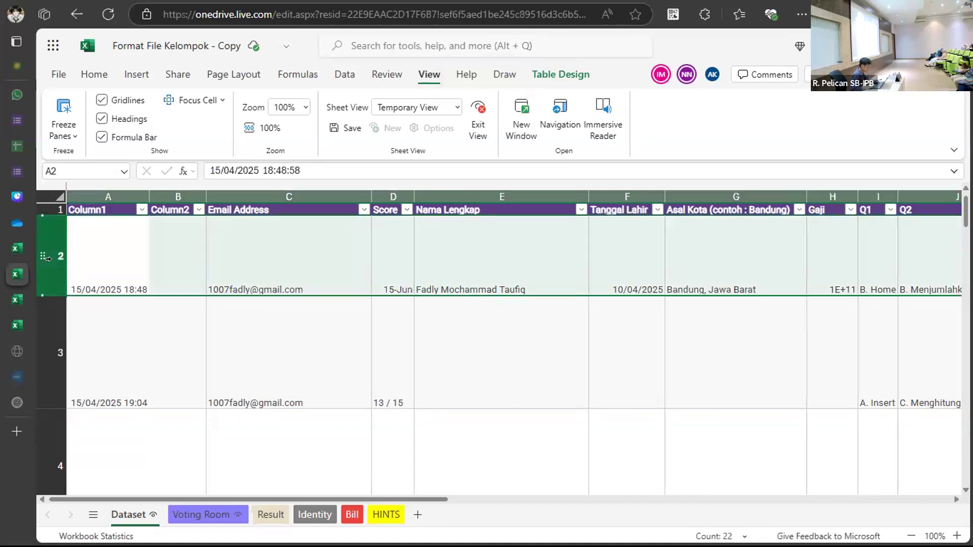
key(shift+Down)
key(shift+Down)
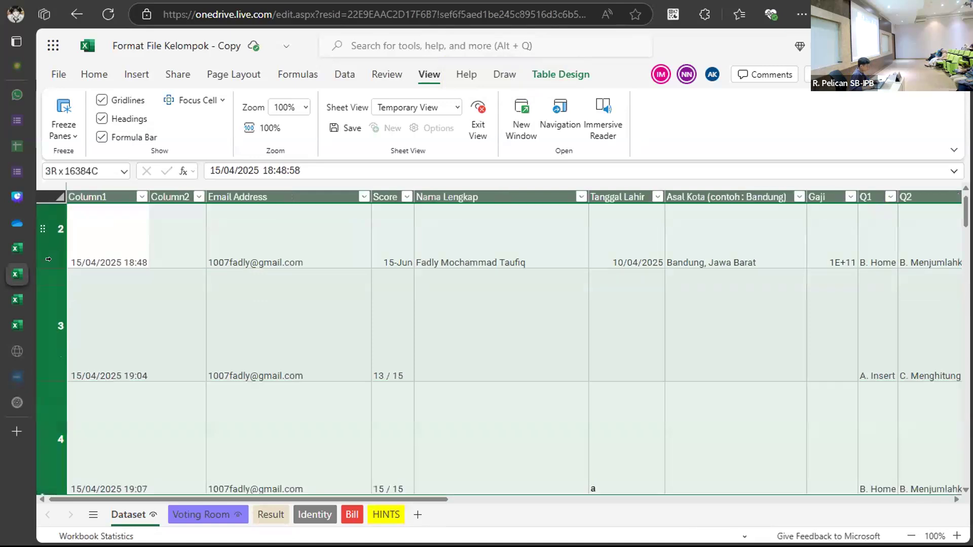
key(shift+Down)
key(shift+Down)
key(shift+Down)
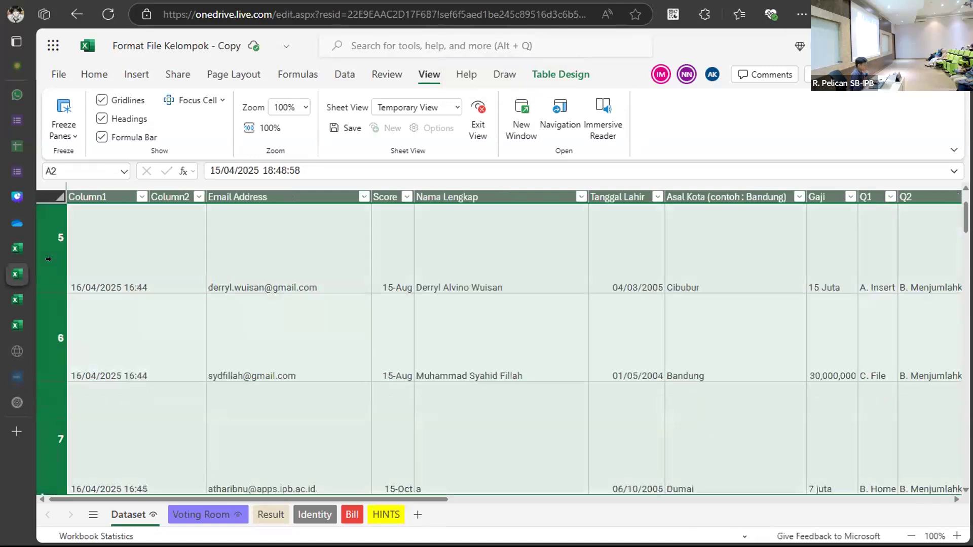
key(ctrl+c)
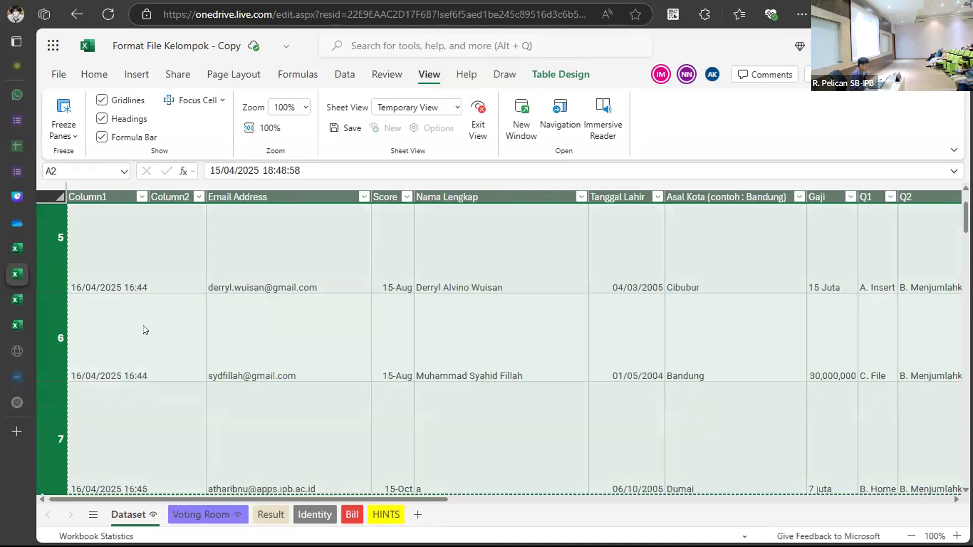
Pick a destination cell on the other sheet, then return to the Dataset sheet.
click(270, 514)
scroll(85, 370, down, 1)
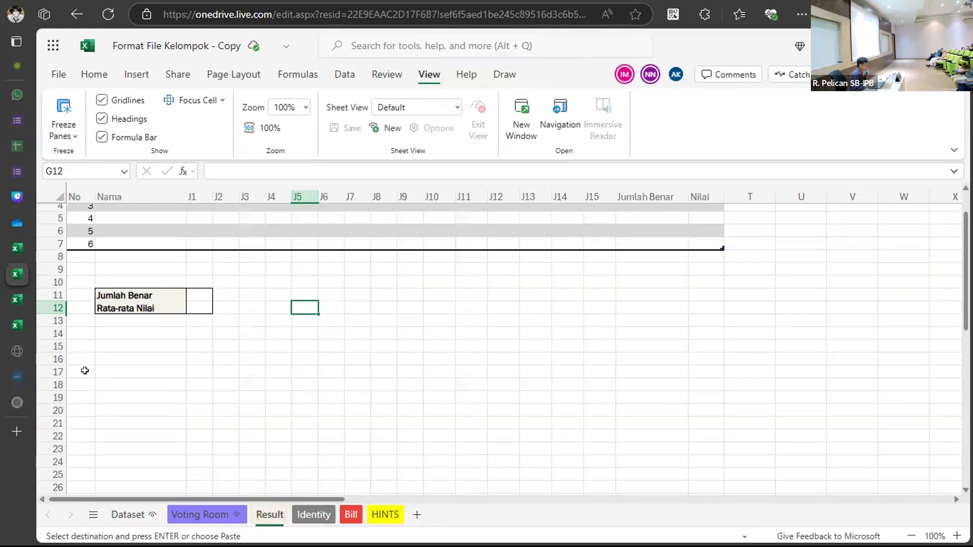
click(73, 356)
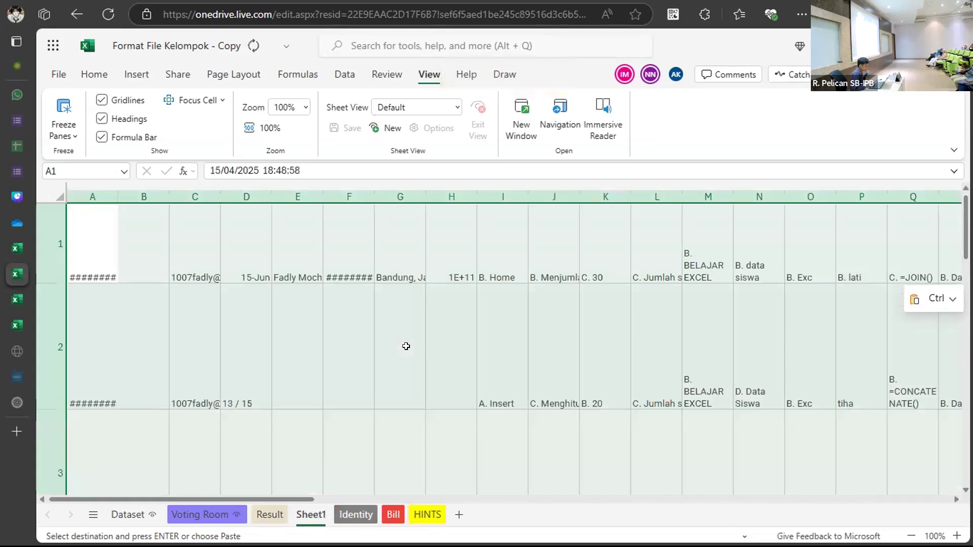
scroll(406, 346, right, 3)
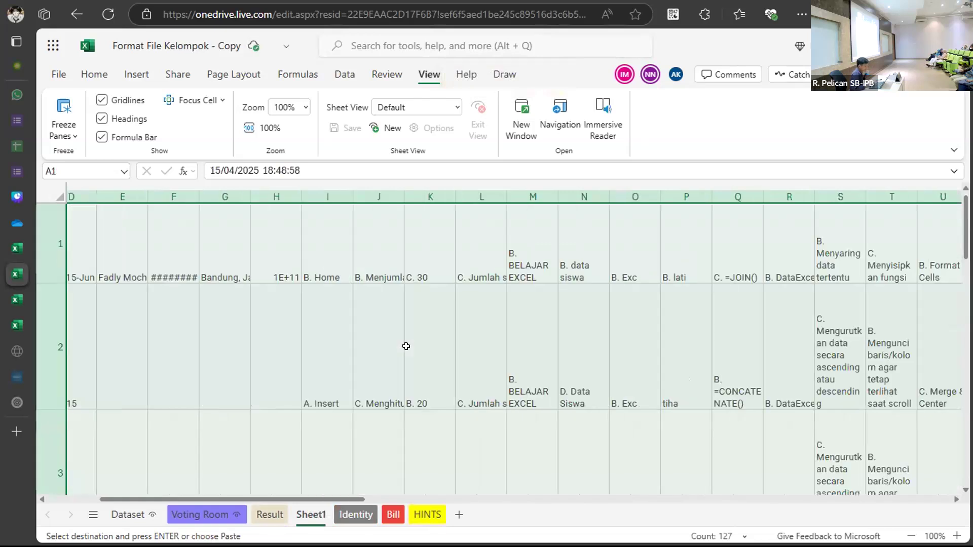
scroll(406, 346, right, 6)
scroll(406, 346, left, 9)
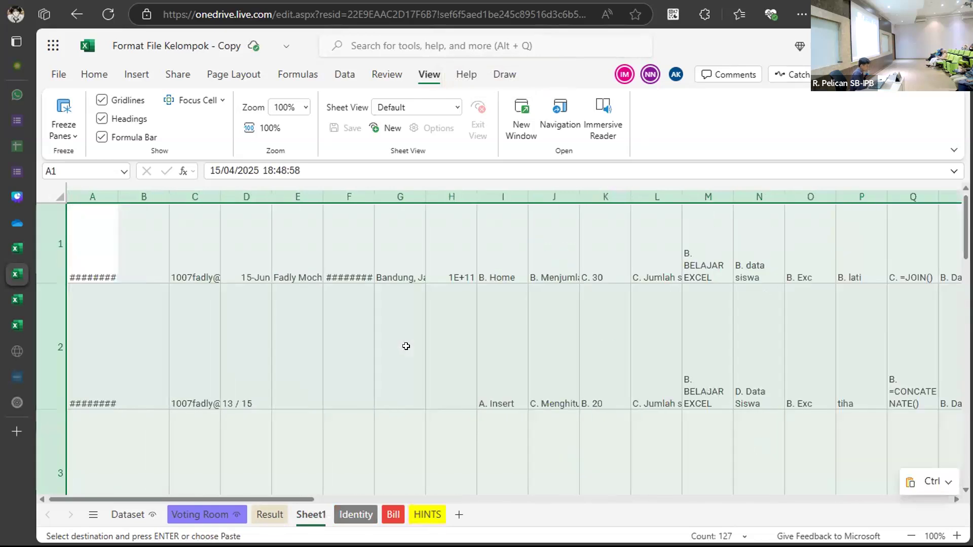
scroll(406, 346, down, 3)
scroll(406, 346, down, 5)
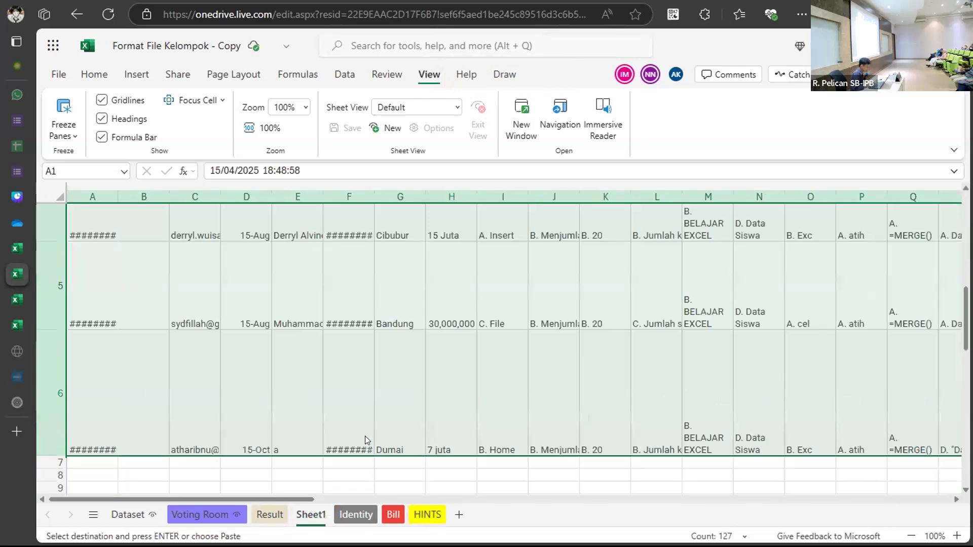
click(138, 514)
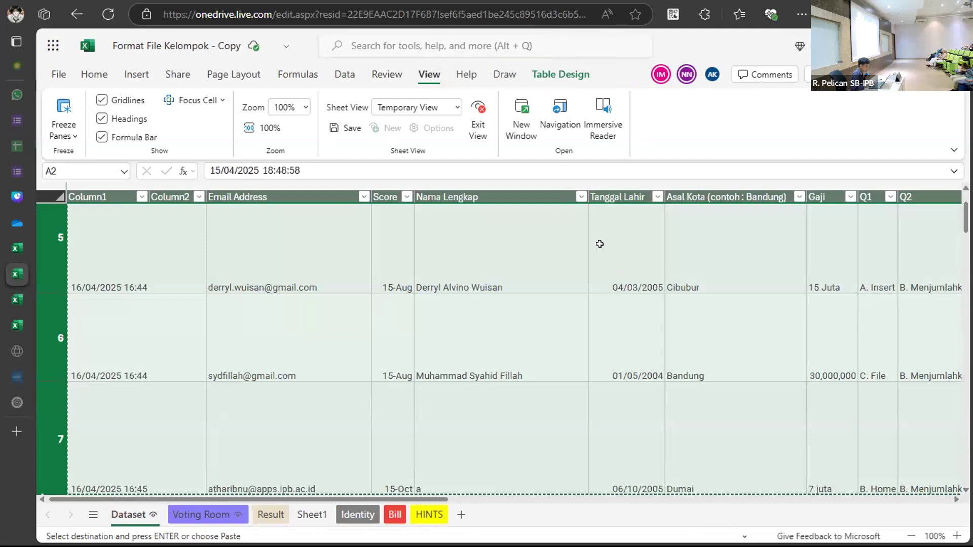
Try several selections among the Dataset table's first cells (C1:D3, C2:E3, C3, C2, B2, A2).
scroll(487, 253, up, 3)
scroll(469, 258, right, 5)
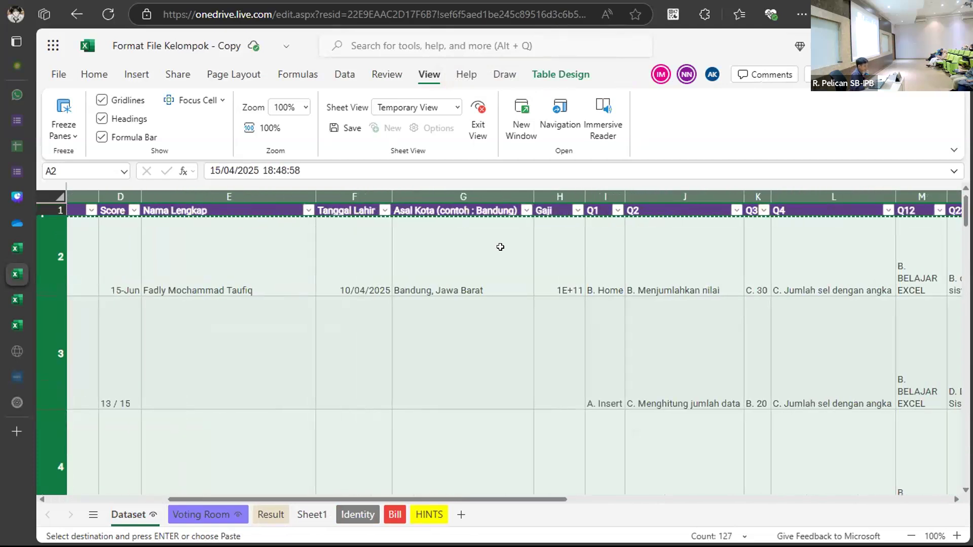
scroll(500, 247, left, 5)
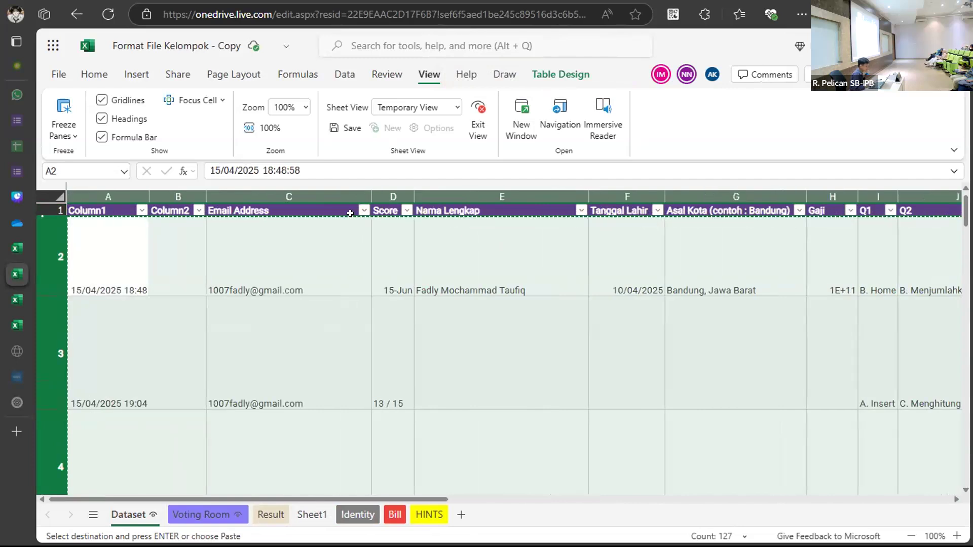
click(311, 209)
drag(312, 235, 378, 362)
drag(289, 271, 498, 299)
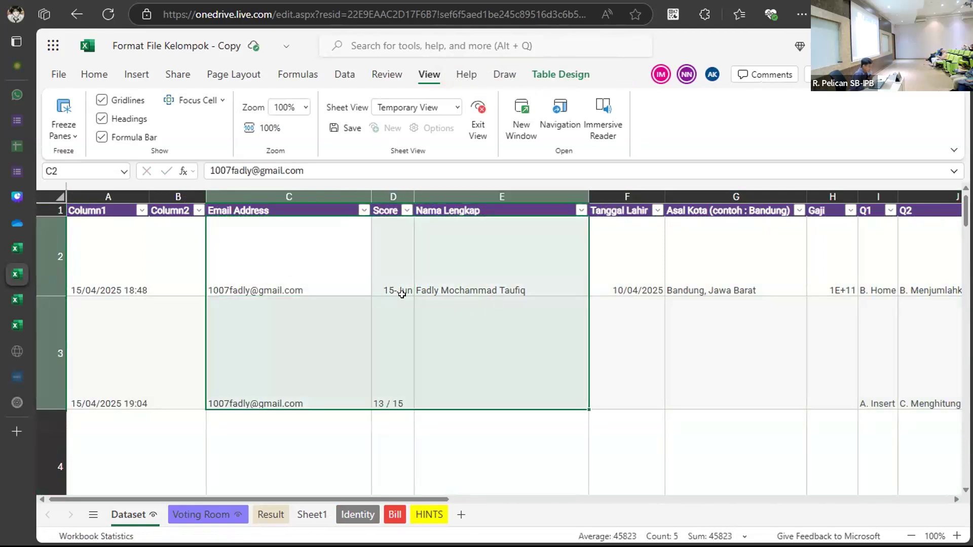
scroll(402, 294, down, 3)
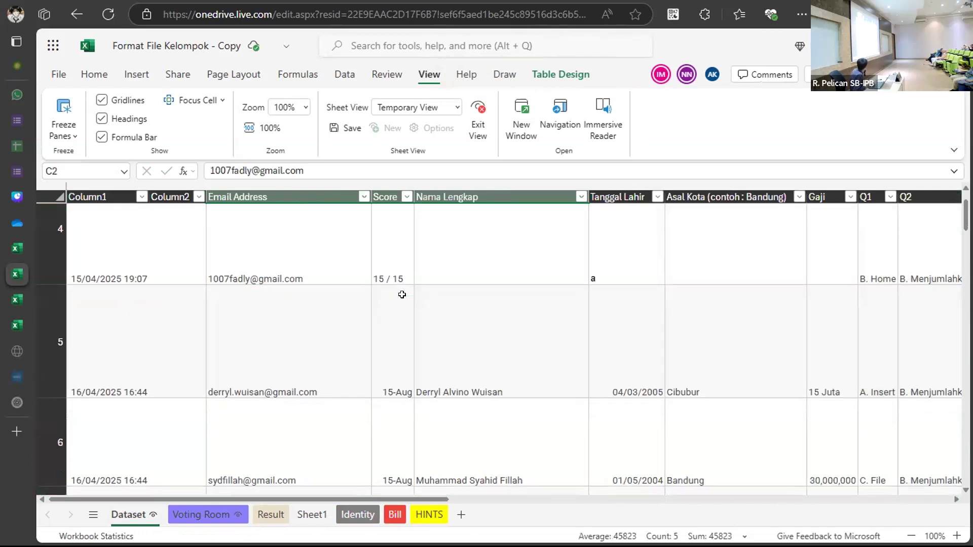
scroll(401, 295, up, 3)
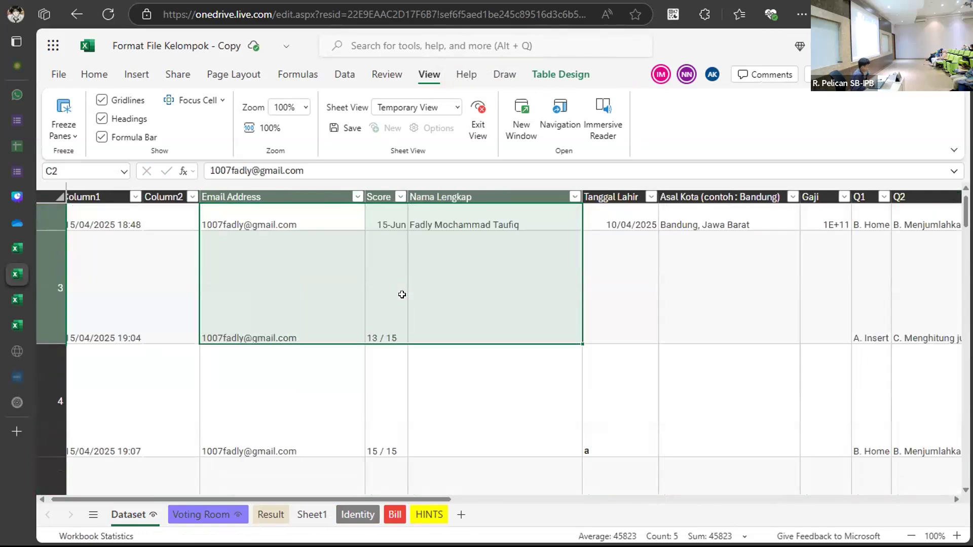
scroll(402, 295, up, 1)
click(243, 304)
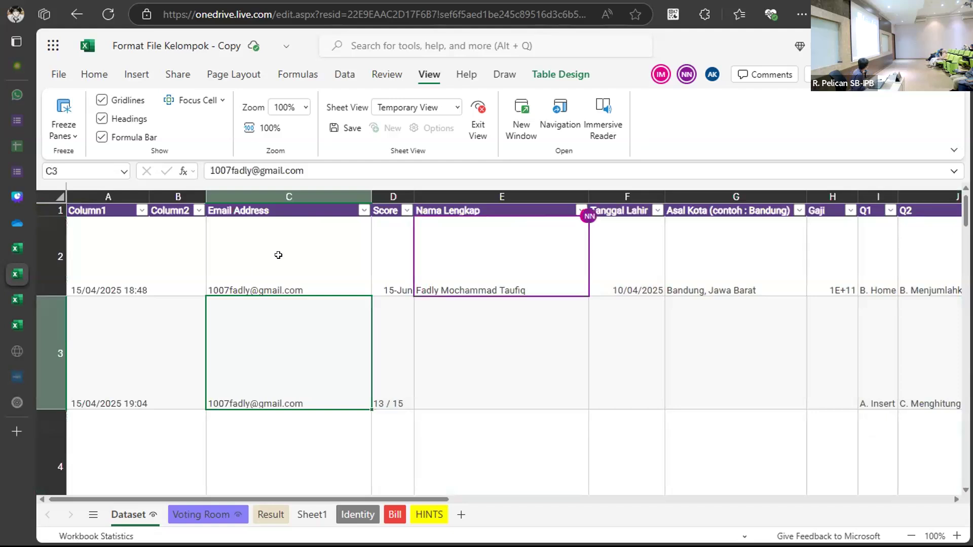
click(299, 265)
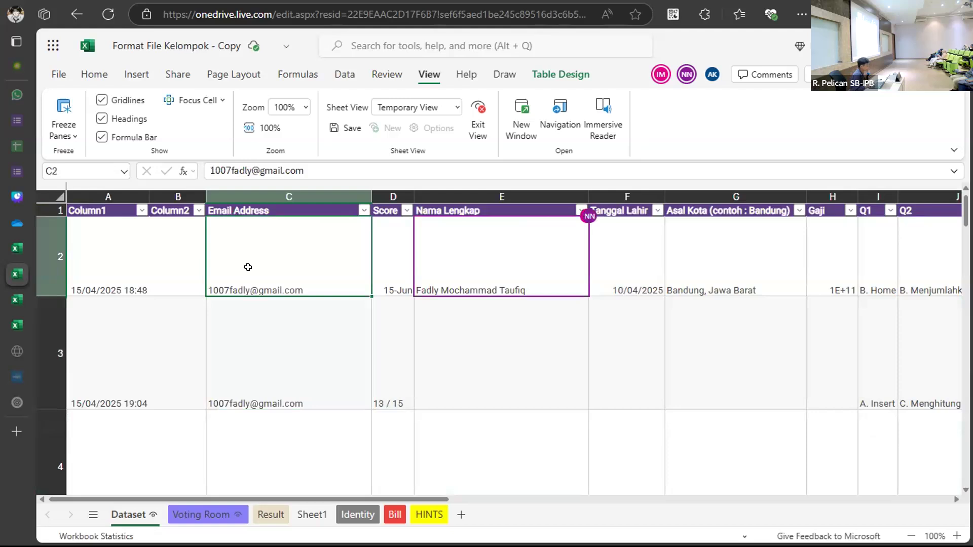
click(156, 266)
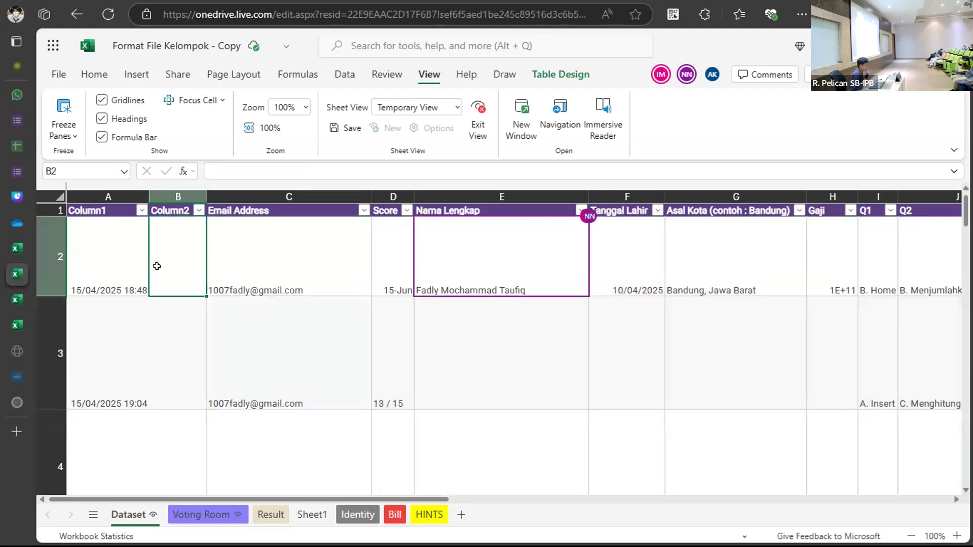
click(128, 260)
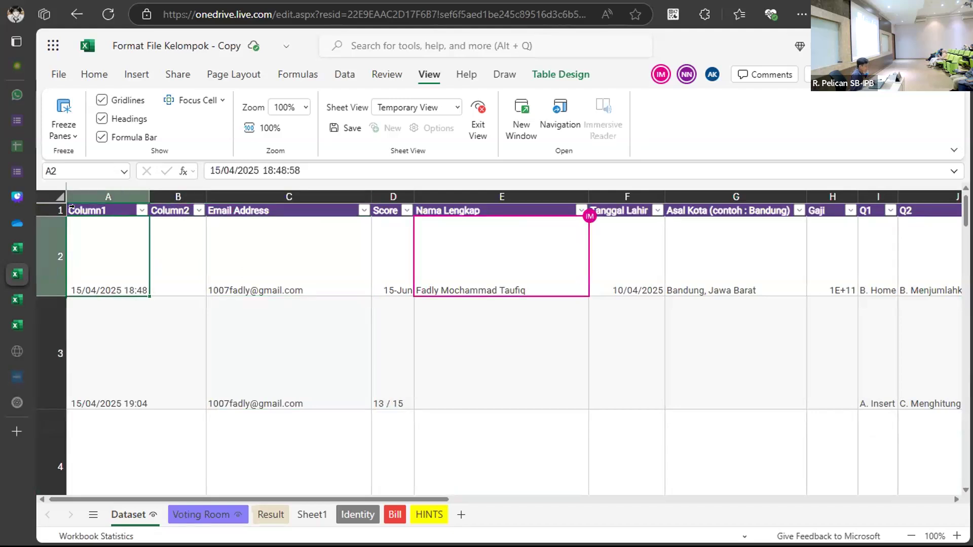
Copy the Dataset table from header cell A1 across all 24 columns down to row 7.
click(94, 209)
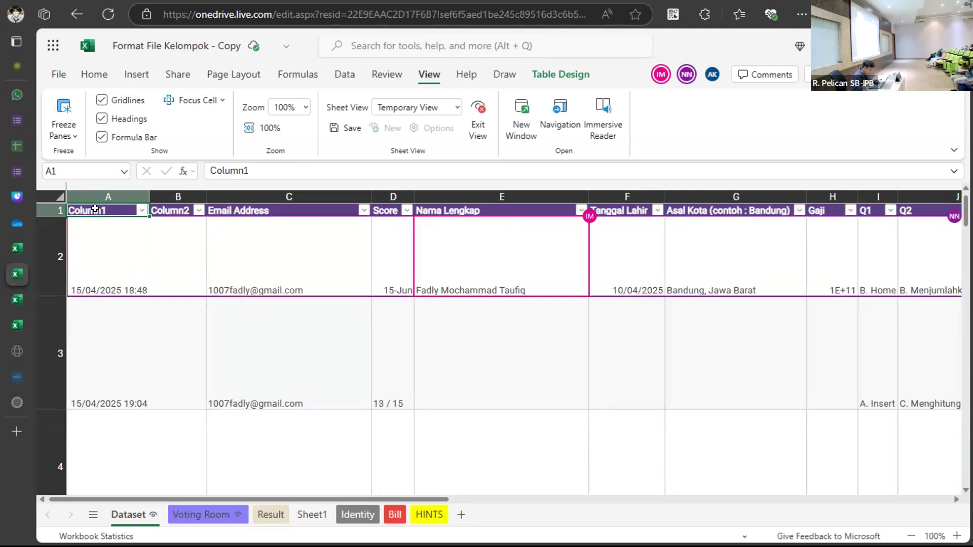
scroll(95, 209, right, 5)
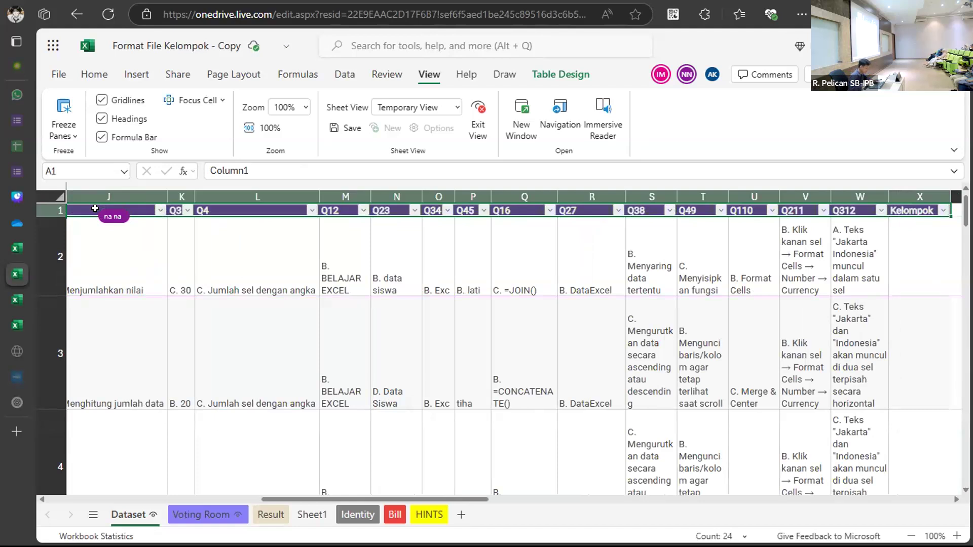
key(shift+Down)
key(shift+Down)
key(shift+Down)
key(shift+Down)
key(shift+Down)
key(shift+Down)
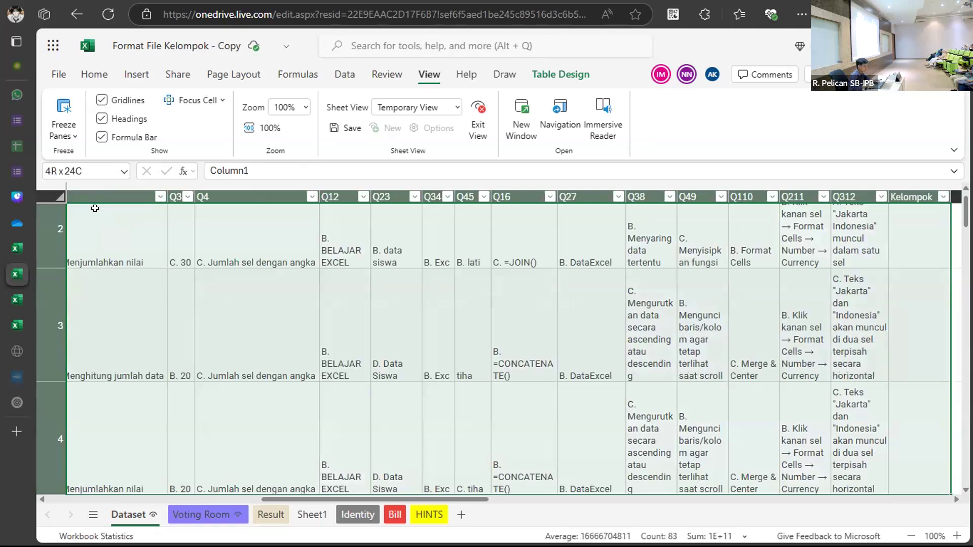
key(ctrl+c)
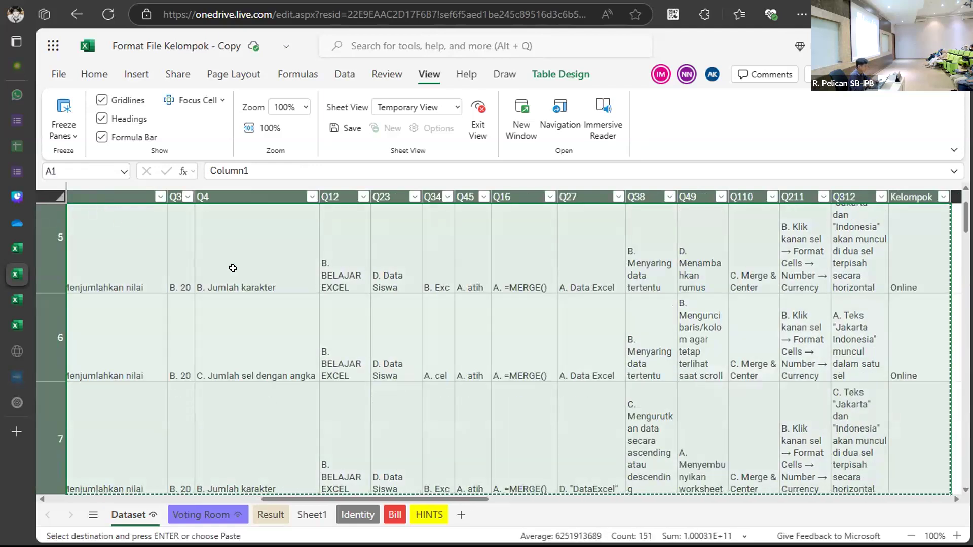
Paste the copied Dataset header and response rows into Sheet1 at A1, then move to the Identity sheet.
click(309, 514)
scroll(143, 284, up, 4)
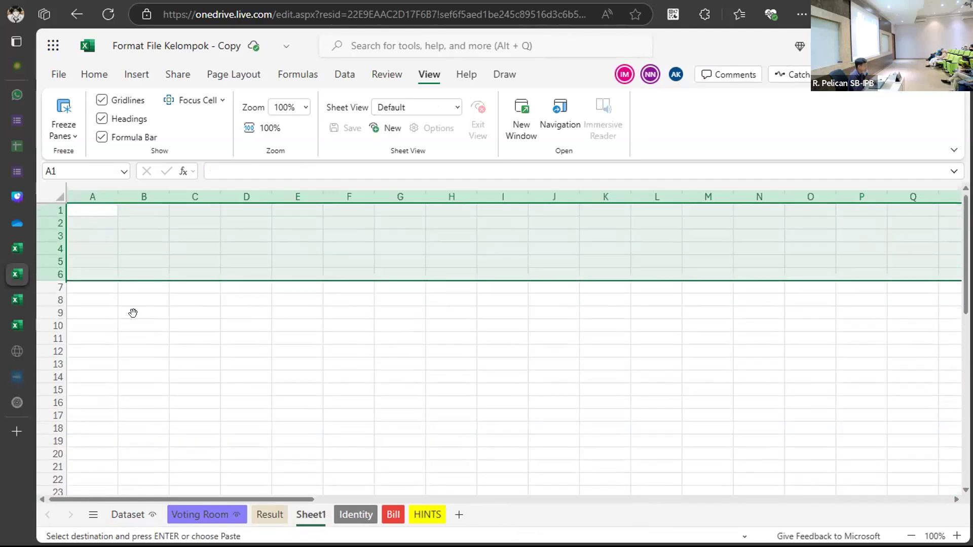
click(81, 205)
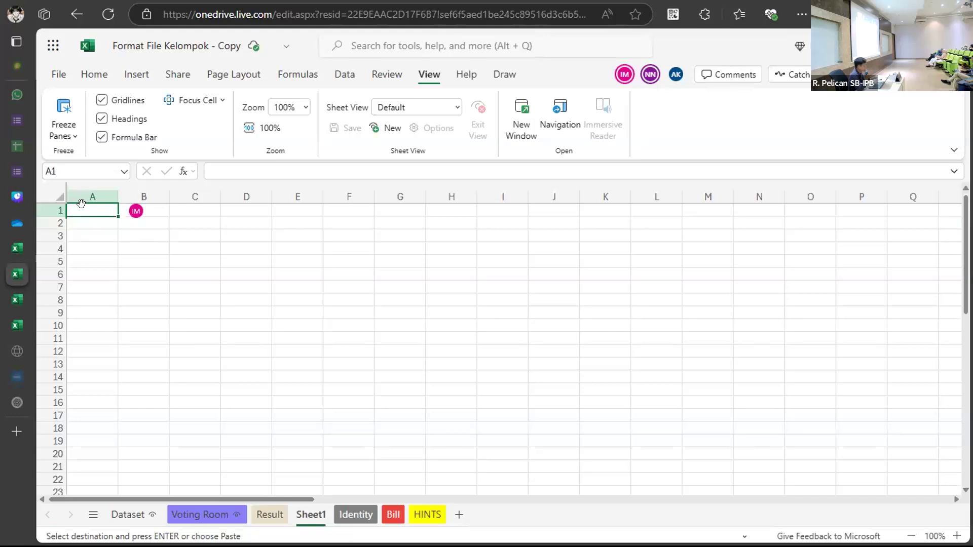
key(ctrl+v)
scroll(366, 309, right, 2)
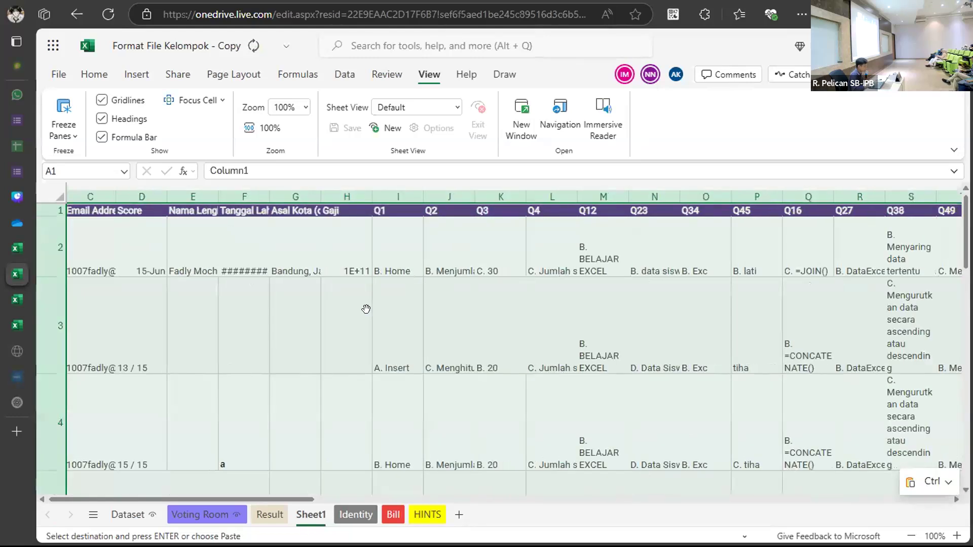
scroll(366, 309, right, 5)
scroll(366, 308, left, 7)
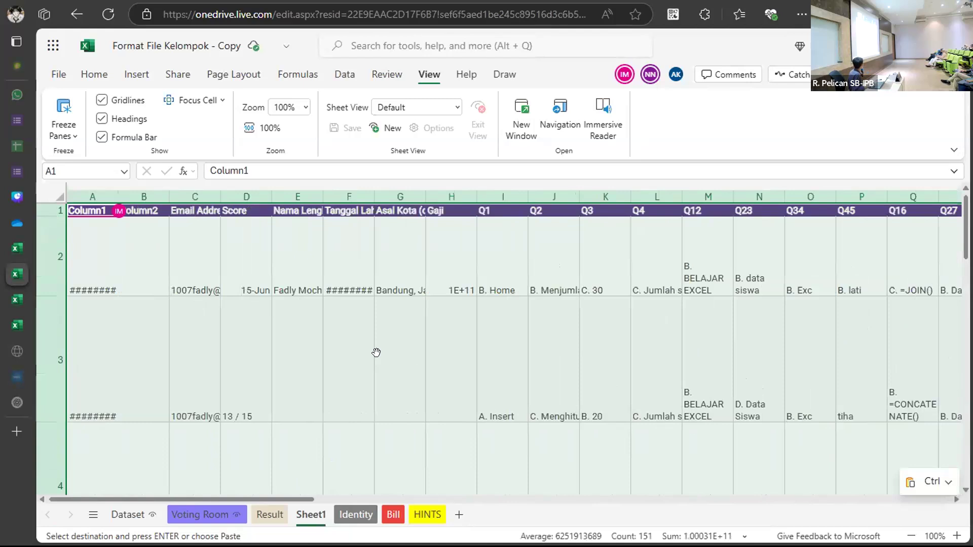
click(354, 513)
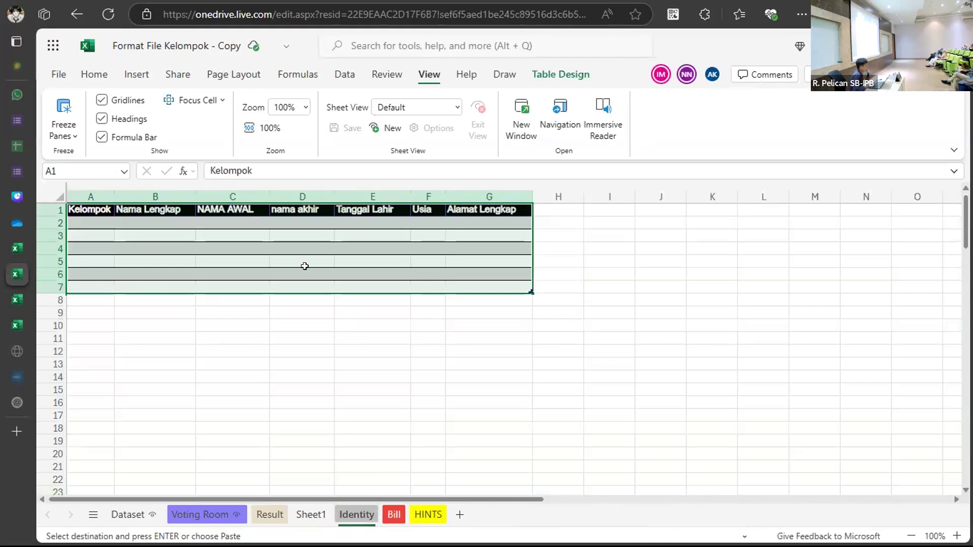
On Sheet1, delete question columns I–W (Q1–Q312) so Kelompok follows Gaji.
click(164, 263)
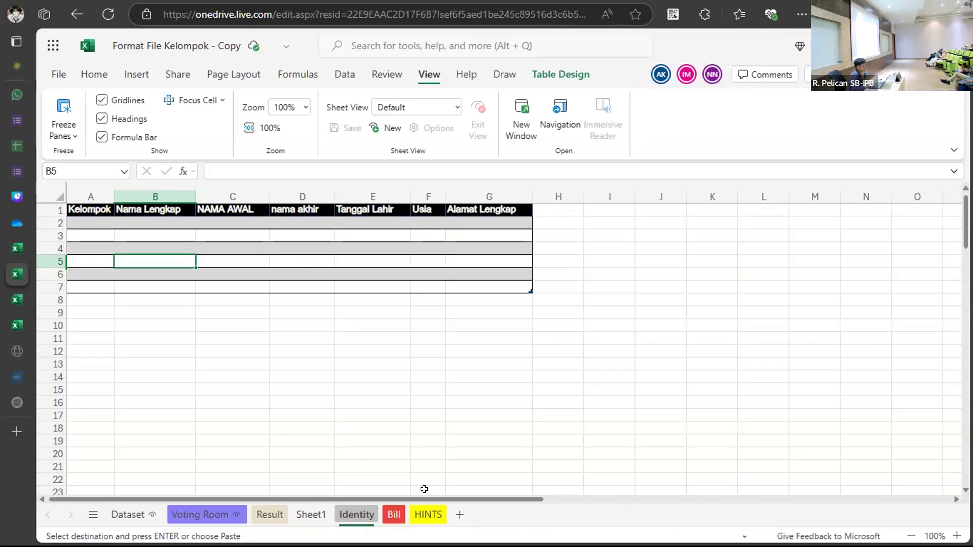
click(314, 513)
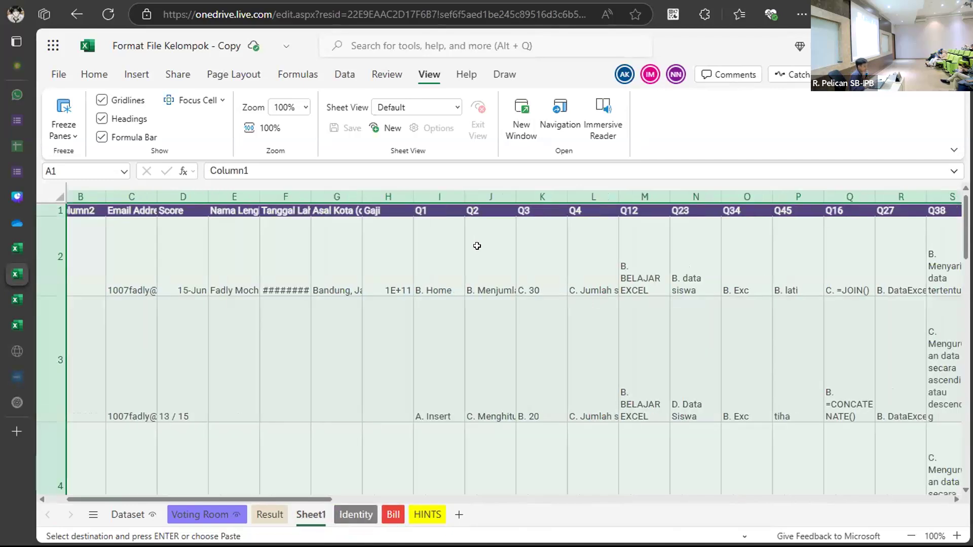
click(432, 197)
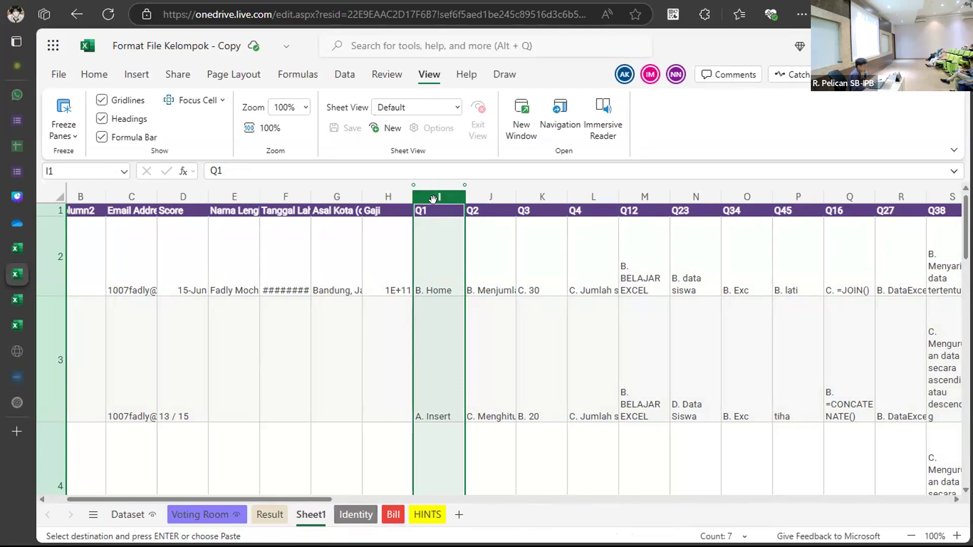
drag(439, 191, 632, 239)
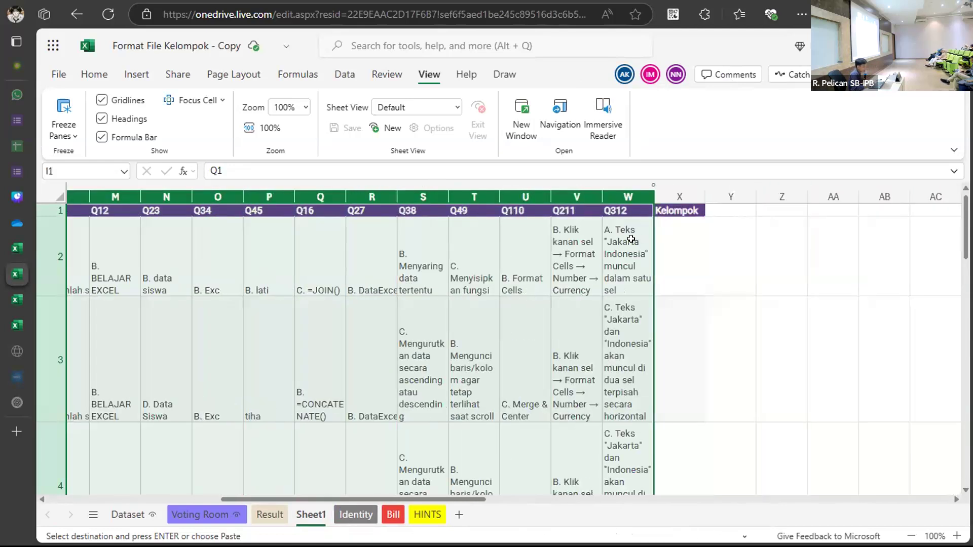
right_click(562, 204)
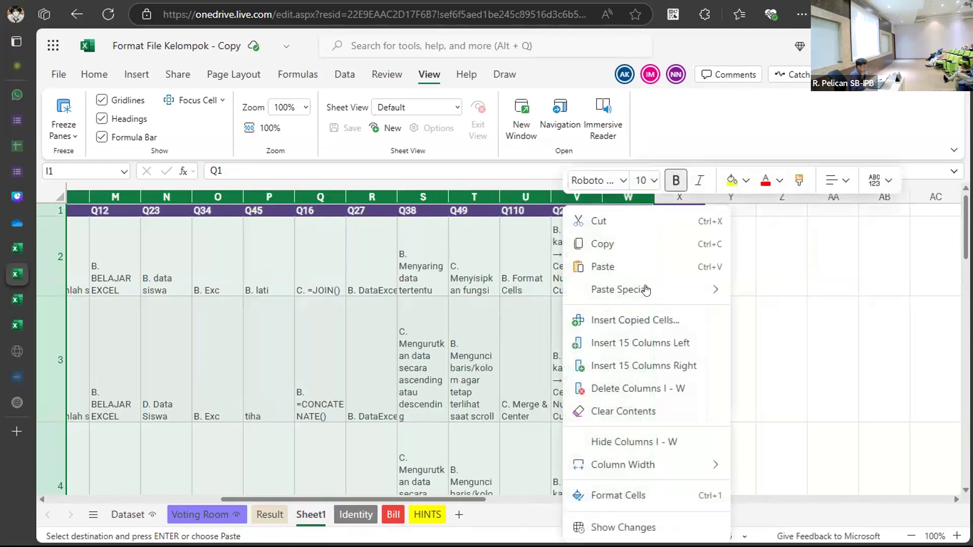
click(656, 388)
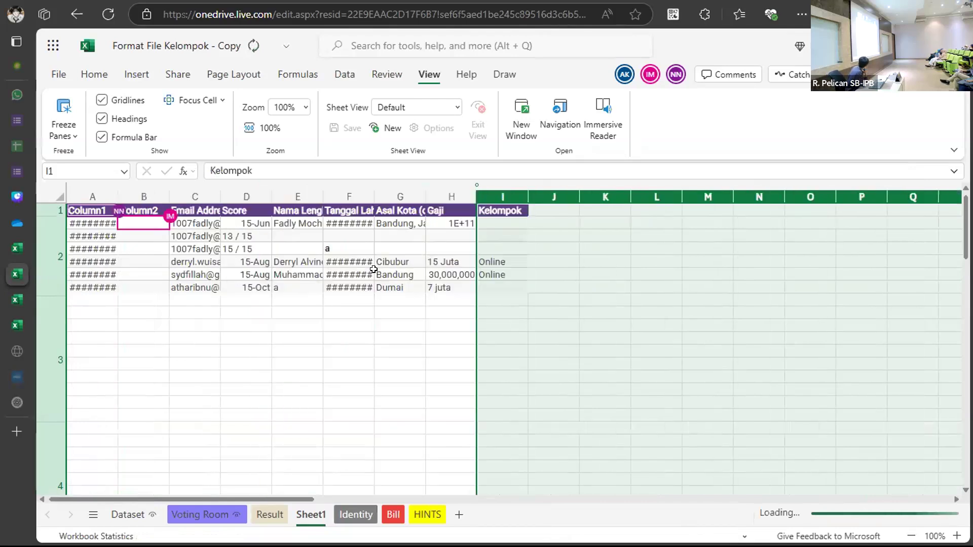
click(375, 271)
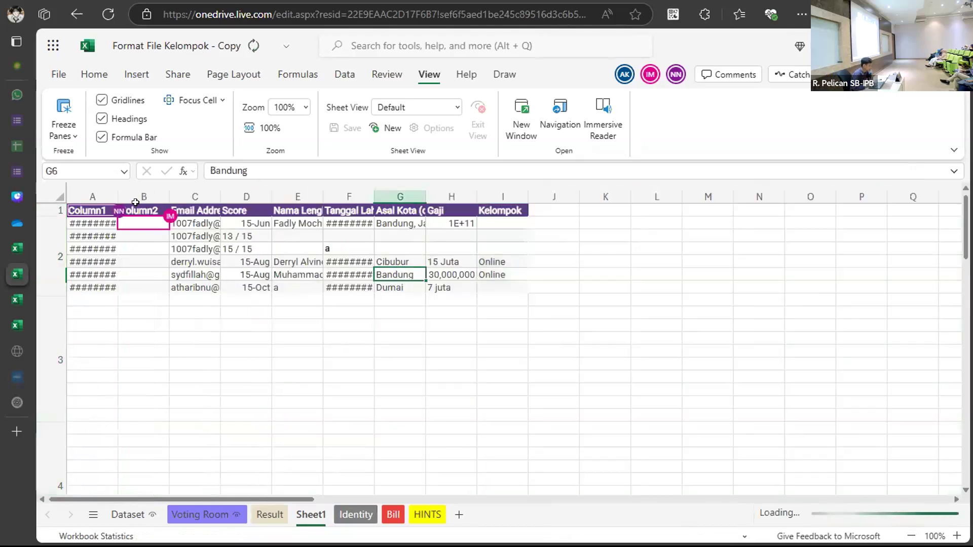
AutoFit row heights and column widths for A1:I7, then undo twice to restore the question columns.
drag(91, 211, 498, 292)
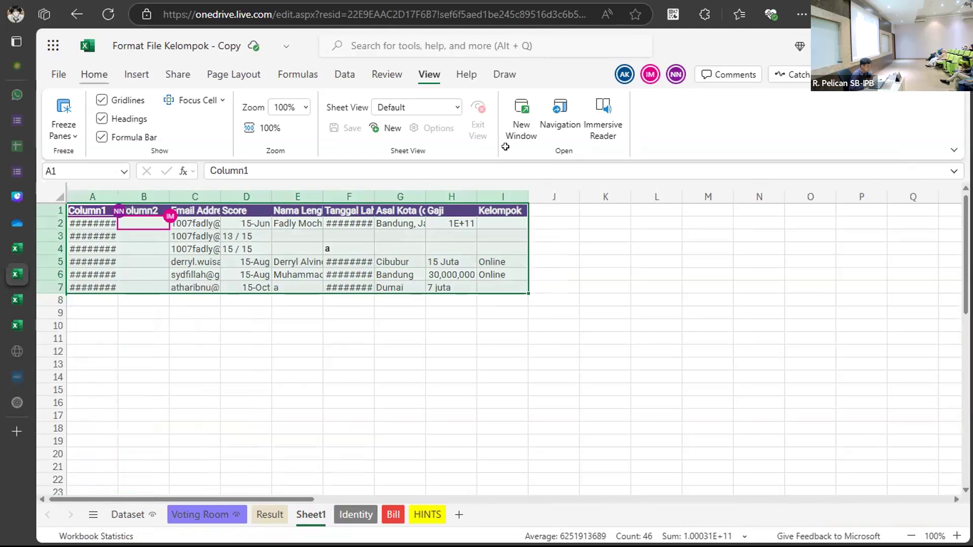
click(95, 74)
click(733, 136)
click(780, 200)
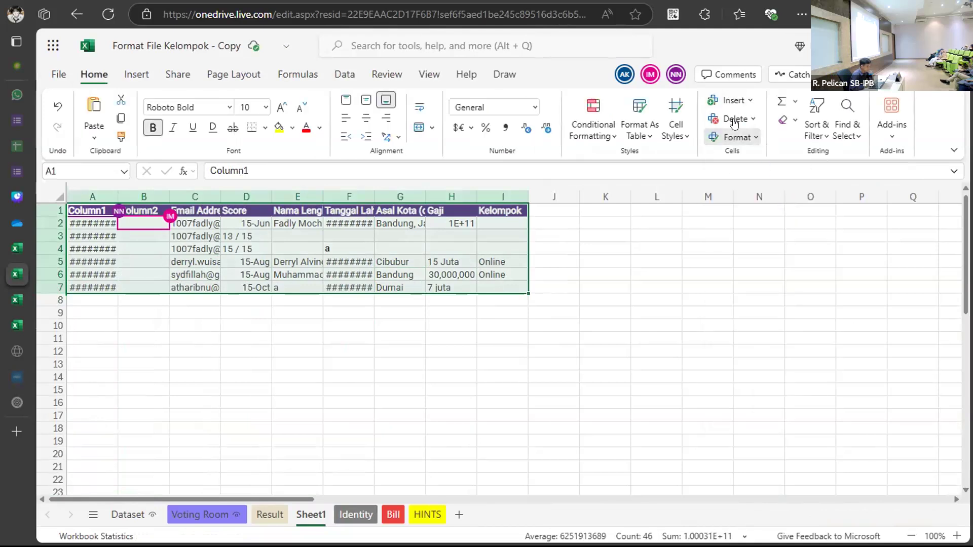
click(735, 137)
click(789, 241)
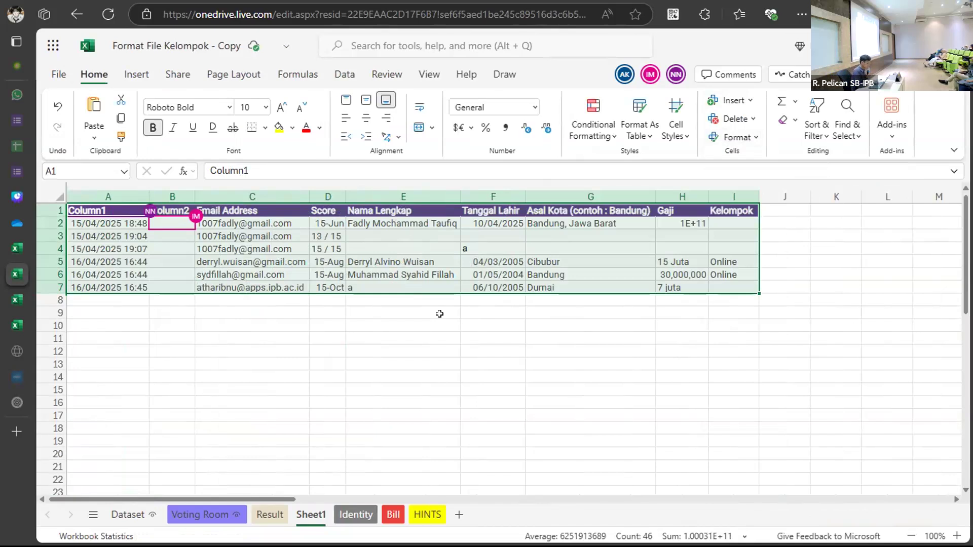
key(ctrl+z)
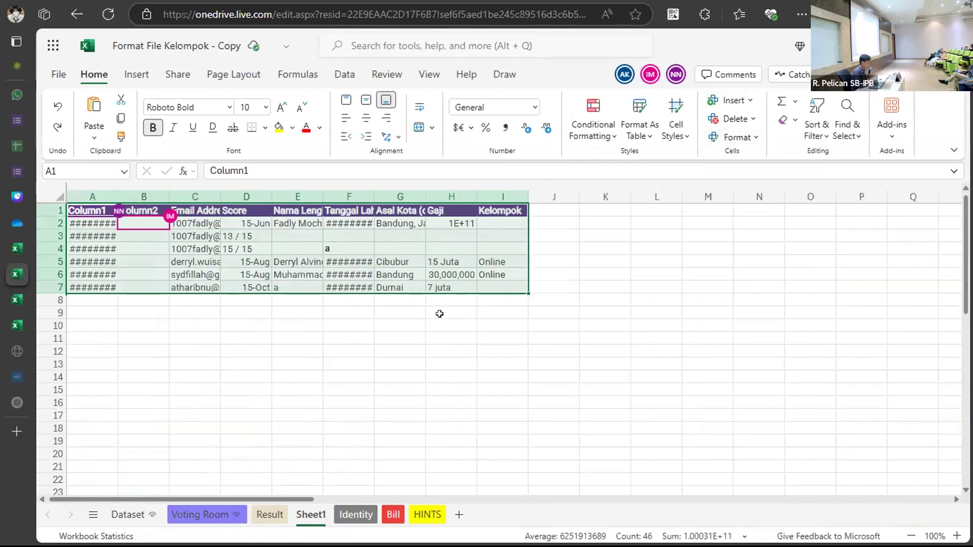
key(ctrl+z)
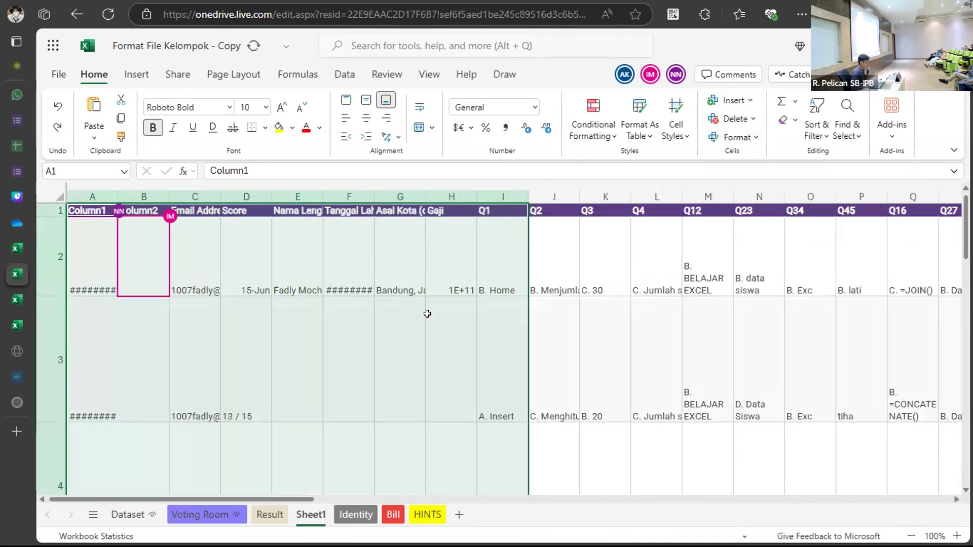
scroll(427, 314, right, 5)
scroll(428, 313, right, 2)
scroll(427, 314, left, 6)
scroll(427, 314, down, 3)
scroll(427, 314, down, 5)
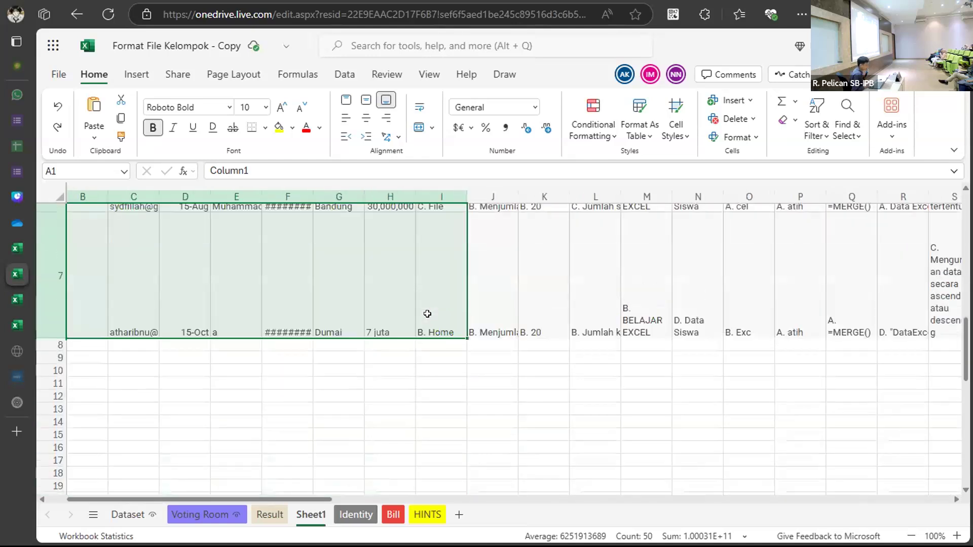
scroll(427, 314, up, 8)
click(428, 293)
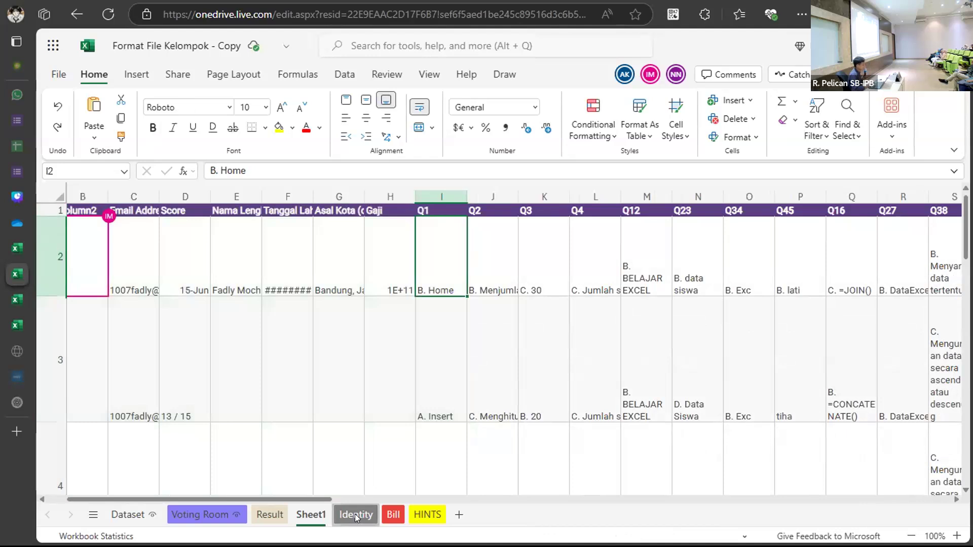
click(356, 516)
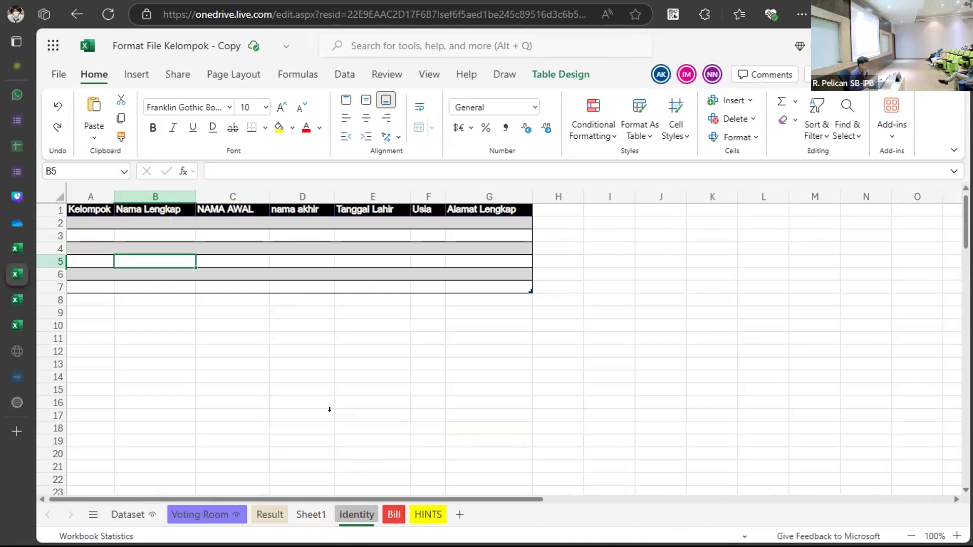
click(276, 515)
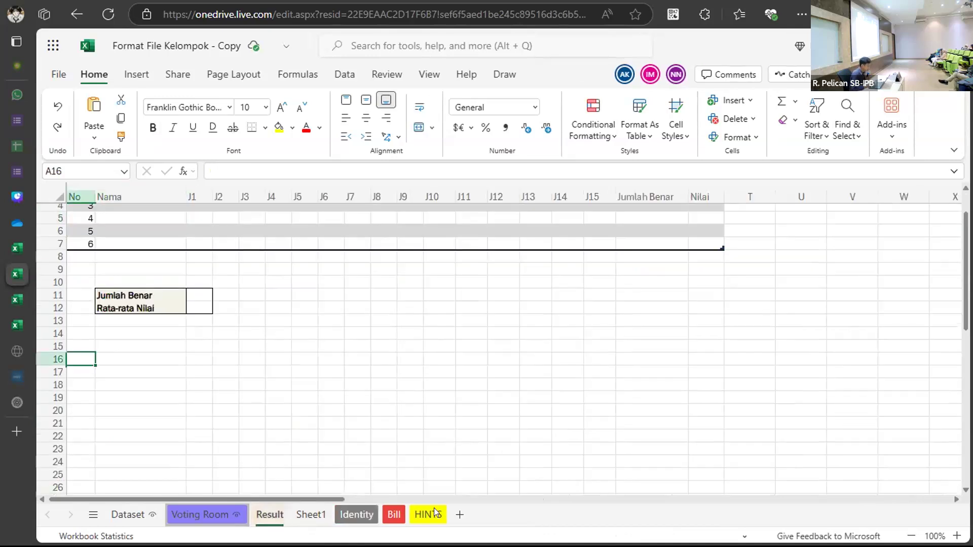
click(226, 515)
click(309, 515)
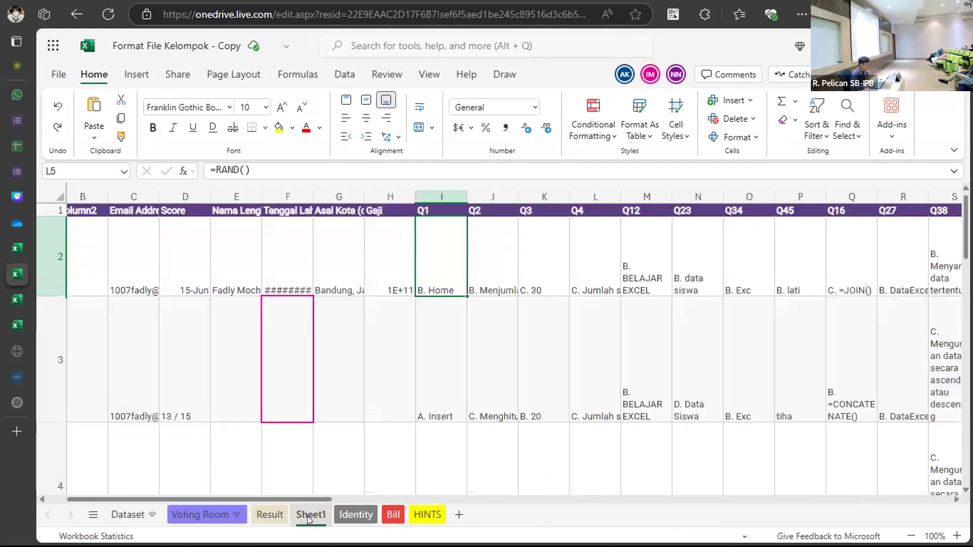
scroll(369, 312, right, 5)
scroll(369, 313, left, 5)
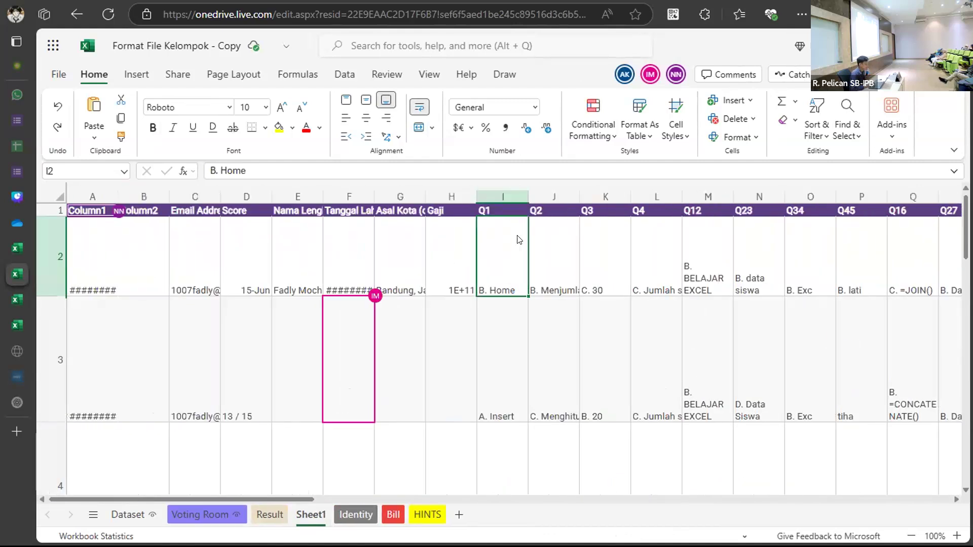
click(498, 196)
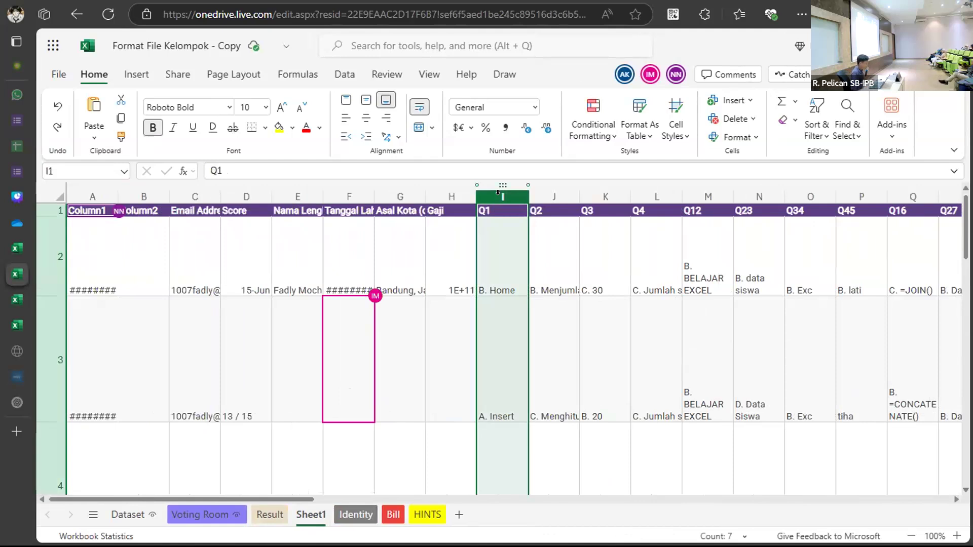
Delete the Q1 question column in column I.
click(541, 304)
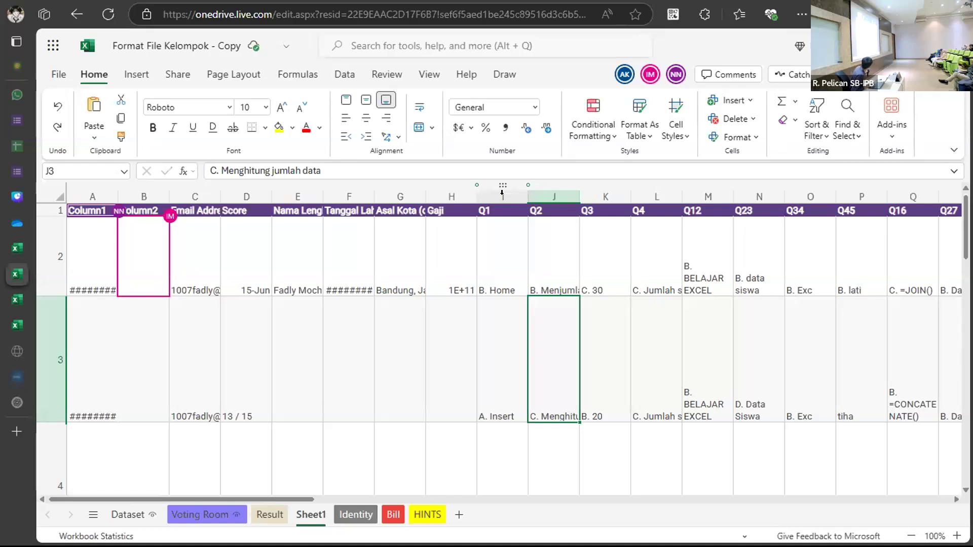
click(502, 192)
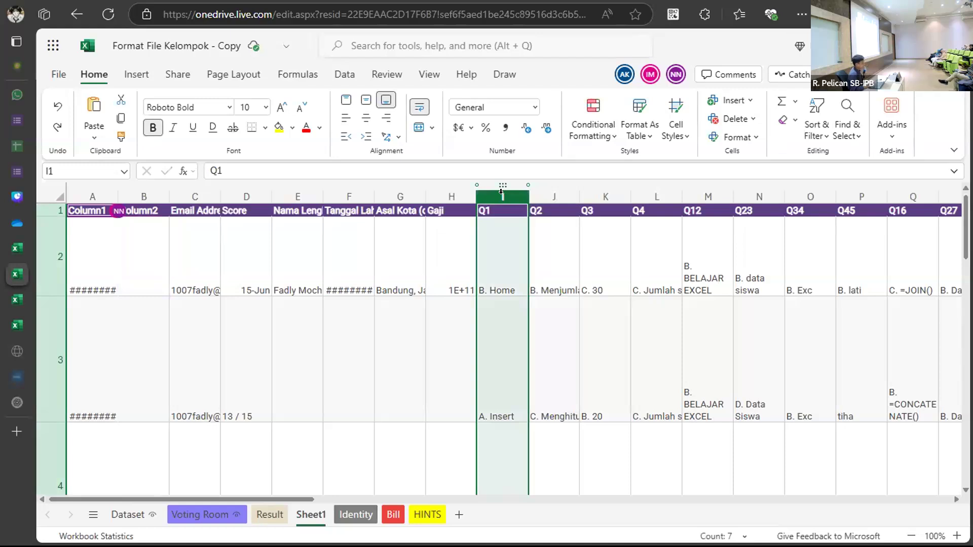
right_click(504, 202)
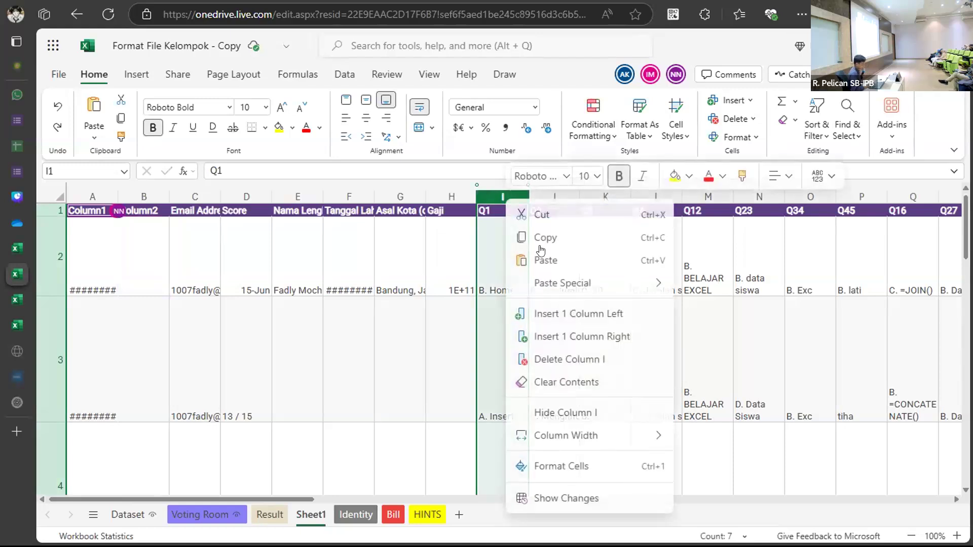
click(584, 356)
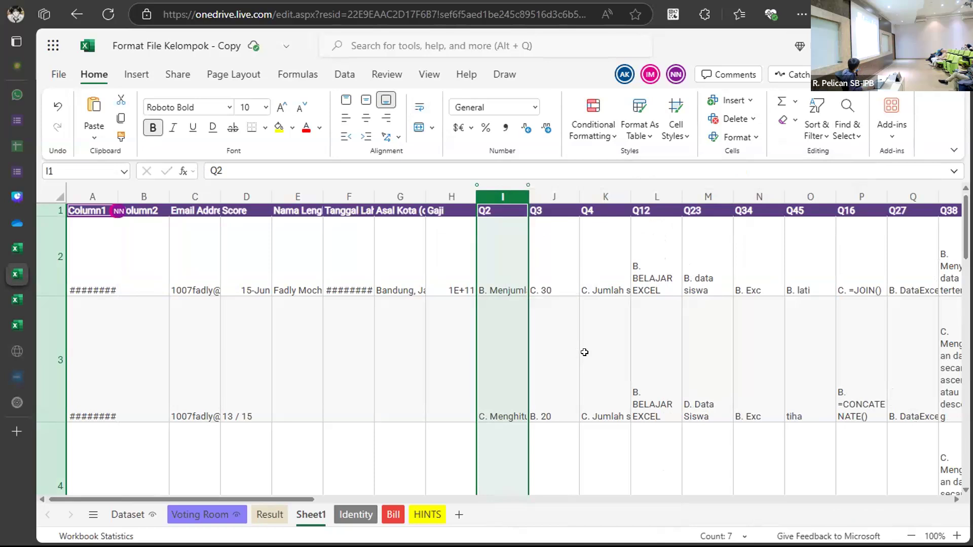
Delete the remaining question columns I–V so the table ends at Kelompok.
key(shift+Right)
key(shift+Right)
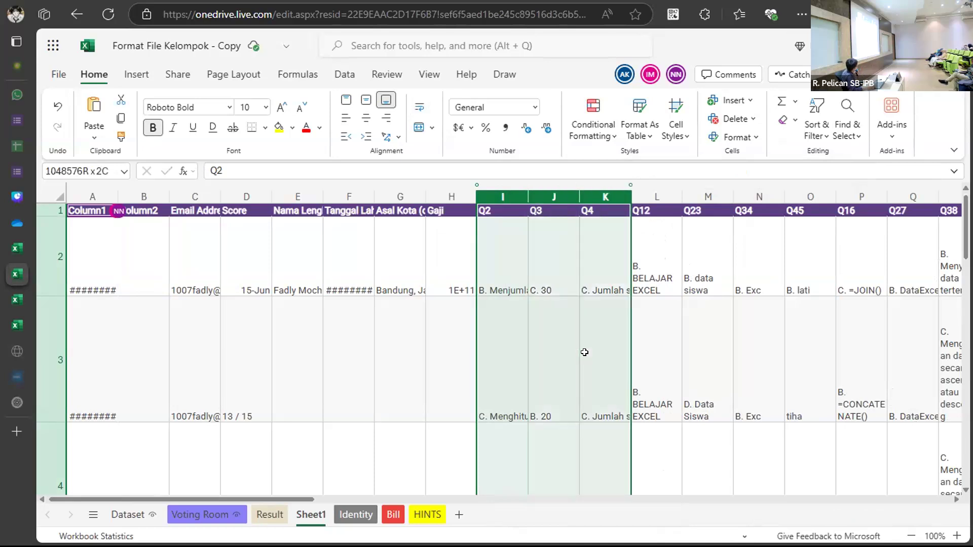
key(shift+Right)
key(shift+Right)
key(shift+Right)
key(shift+Right)
key(shift+Right)
key(shift+Right)
key(shift+Right)
key(shift+Right)
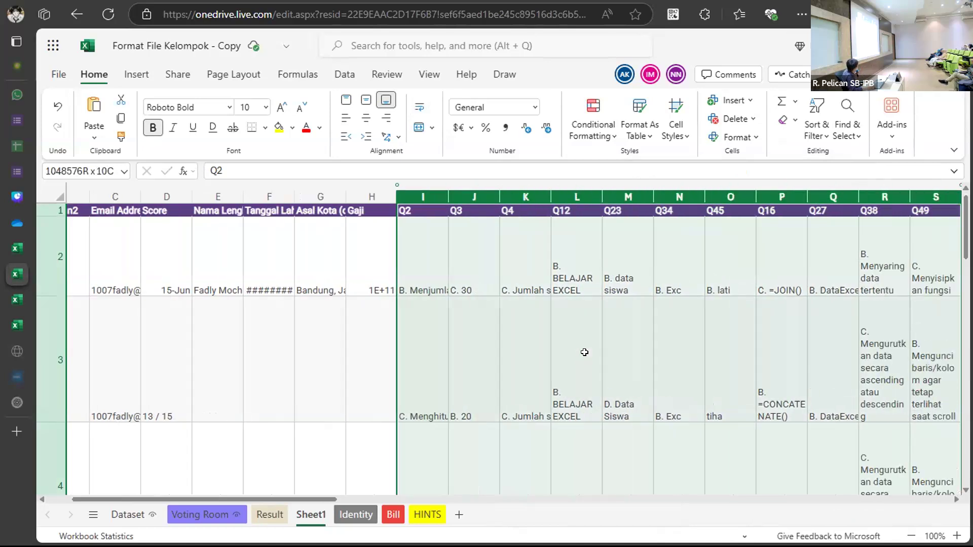
key(shift+Right)
key(shift+Right)
key(shift+Right)
key(shift+Right)
key(shift+Right)
key(shift+Right)
key(shift+Right)
key(shift+Right)
key(shift+Right)
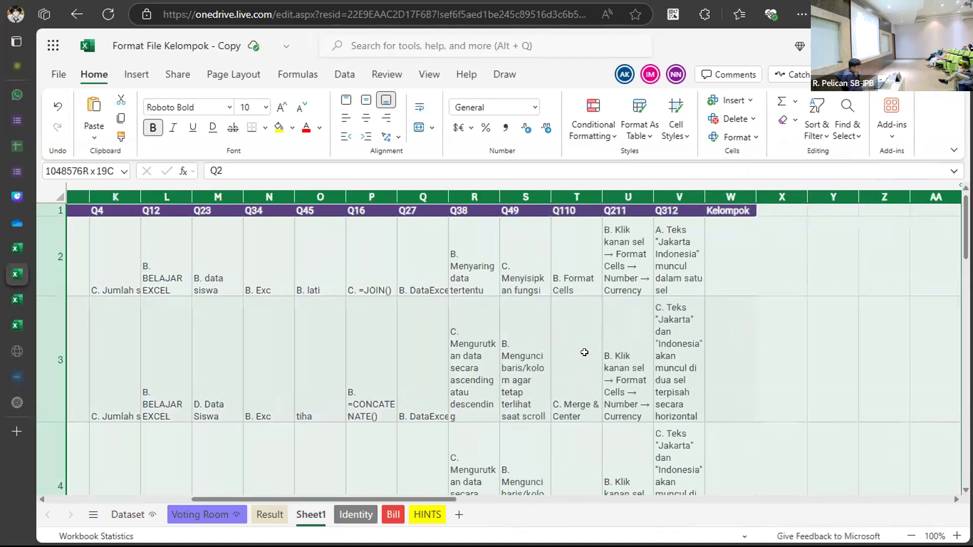
key(shift+Left)
key(shift+Left)
key(shift+Left)
key(shift+Left)
key(shift+Left)
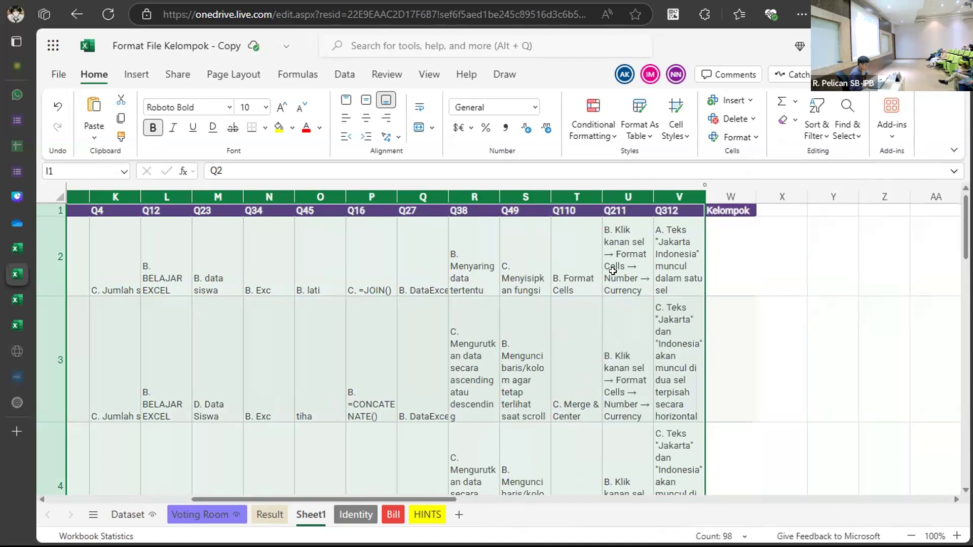
right_click(519, 198)
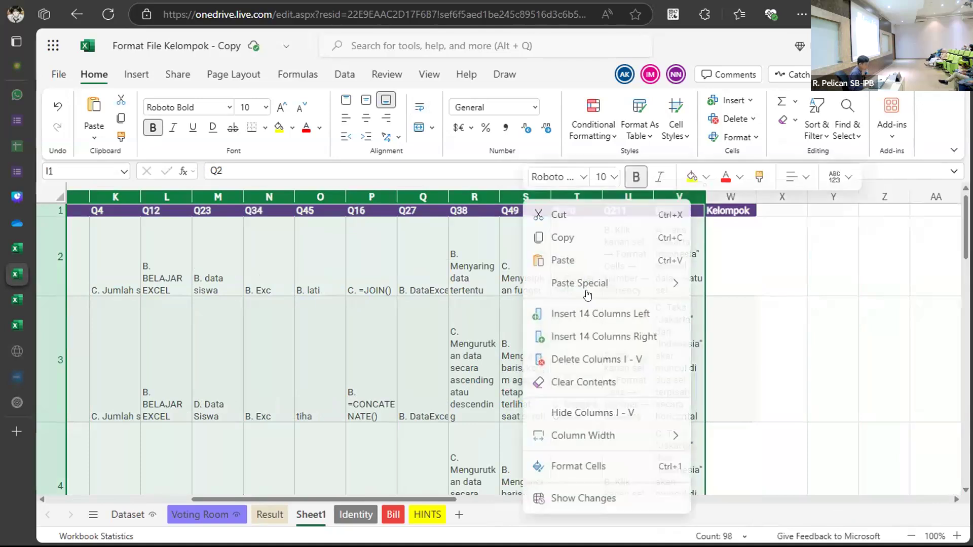
click(610, 360)
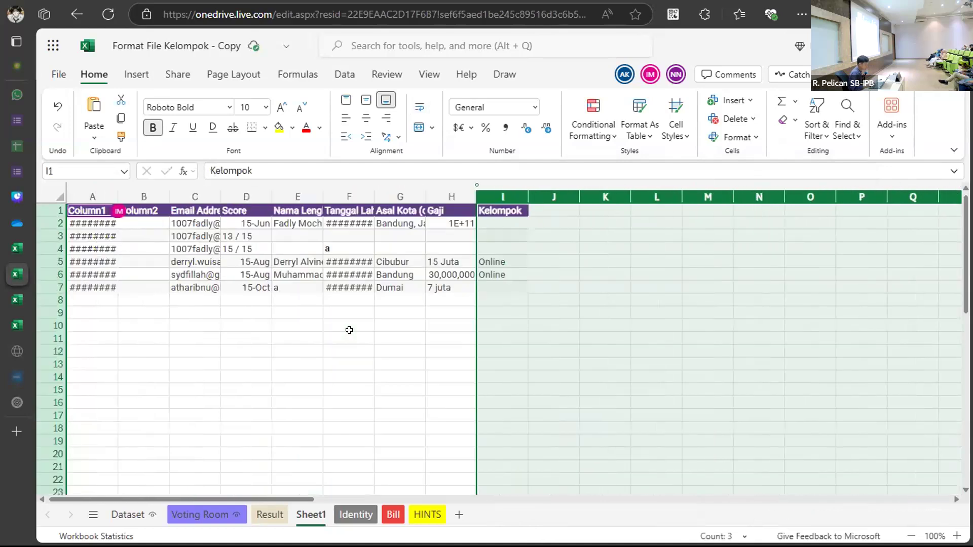
click(349, 338)
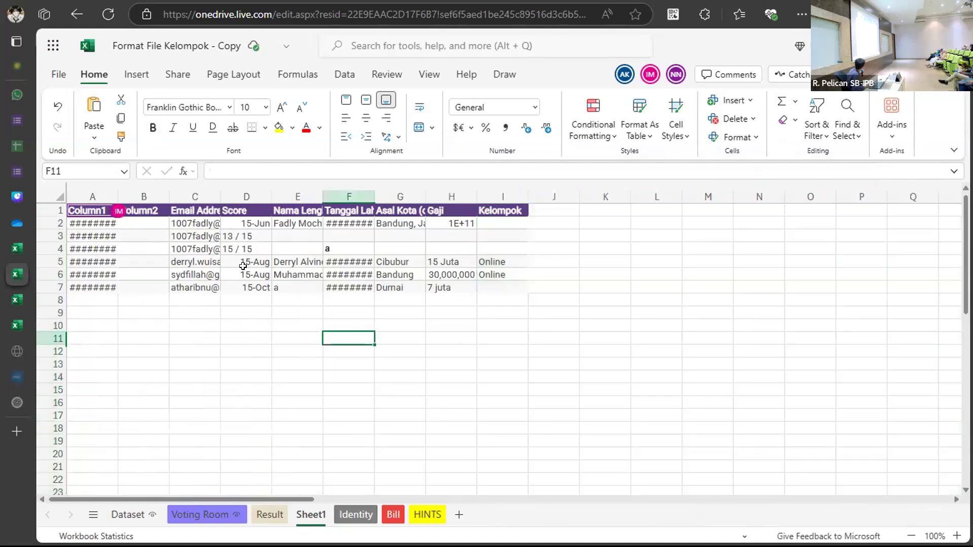
AutoFit column widths and row heights for the A1:I7 table.
drag(86, 208, 502, 290)
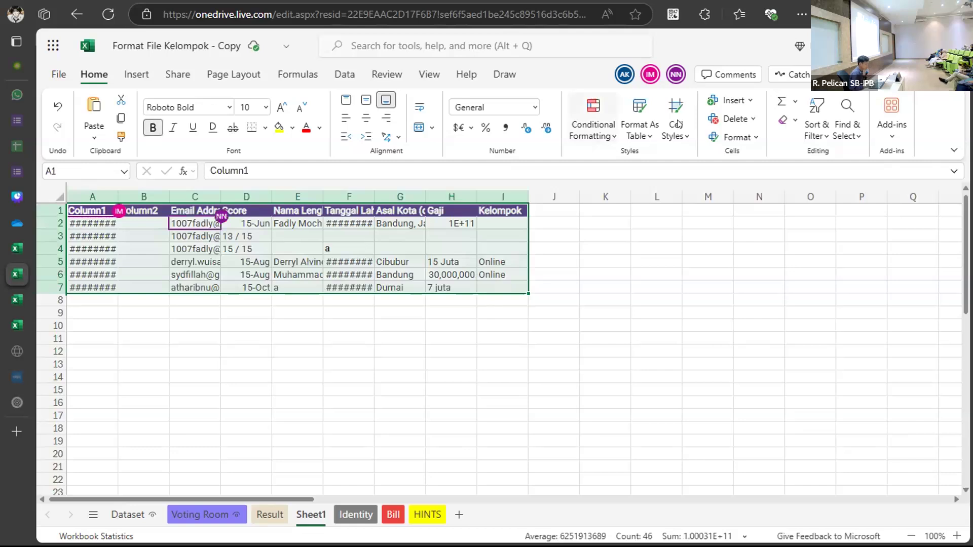
click(815, 130)
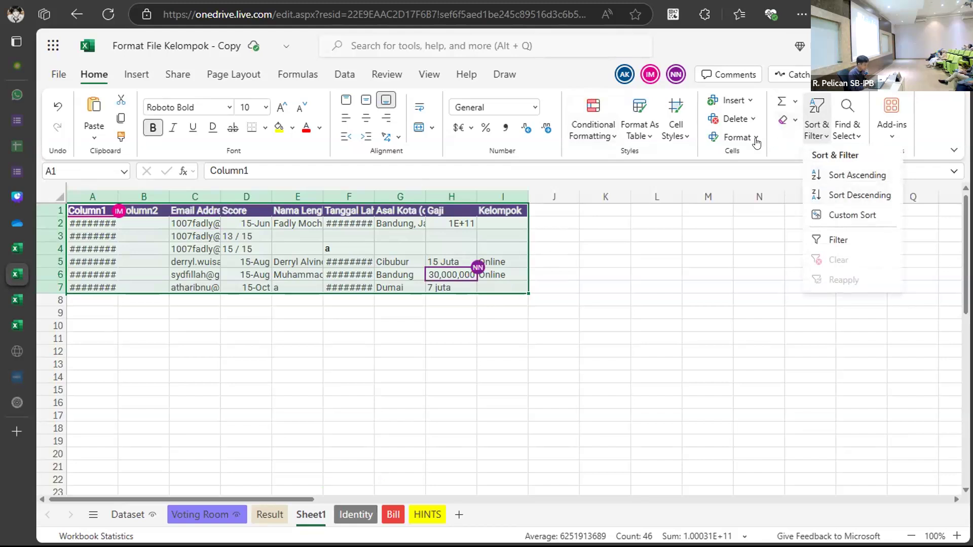
click(736, 137)
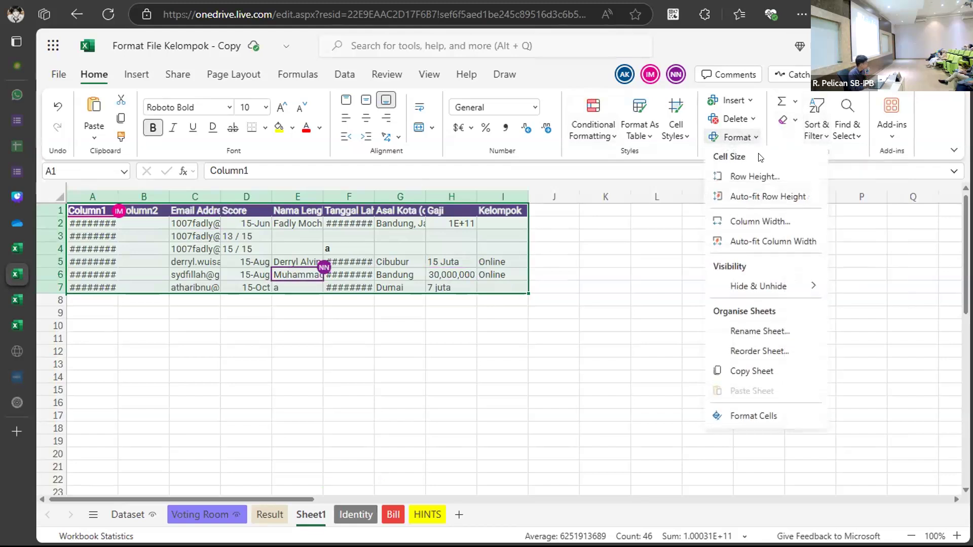
click(771, 242)
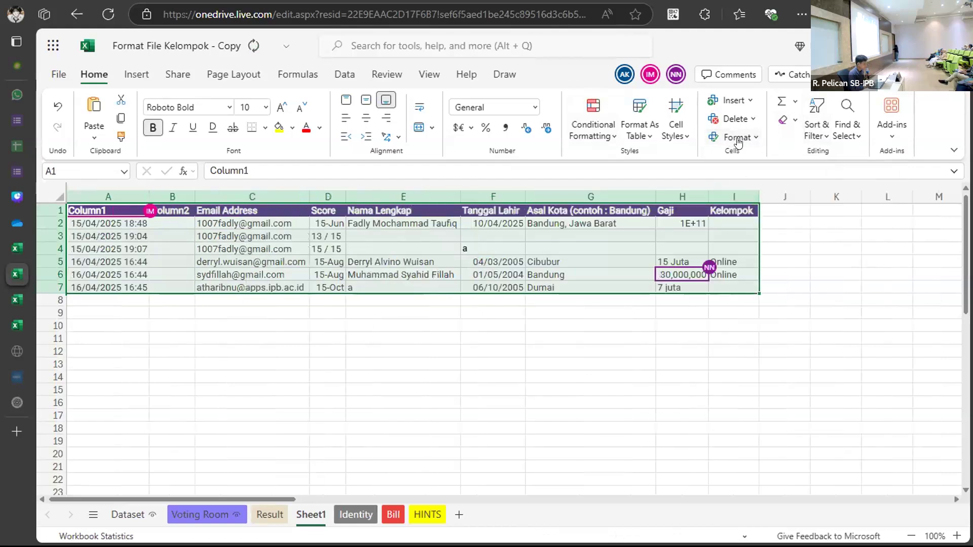
click(737, 137)
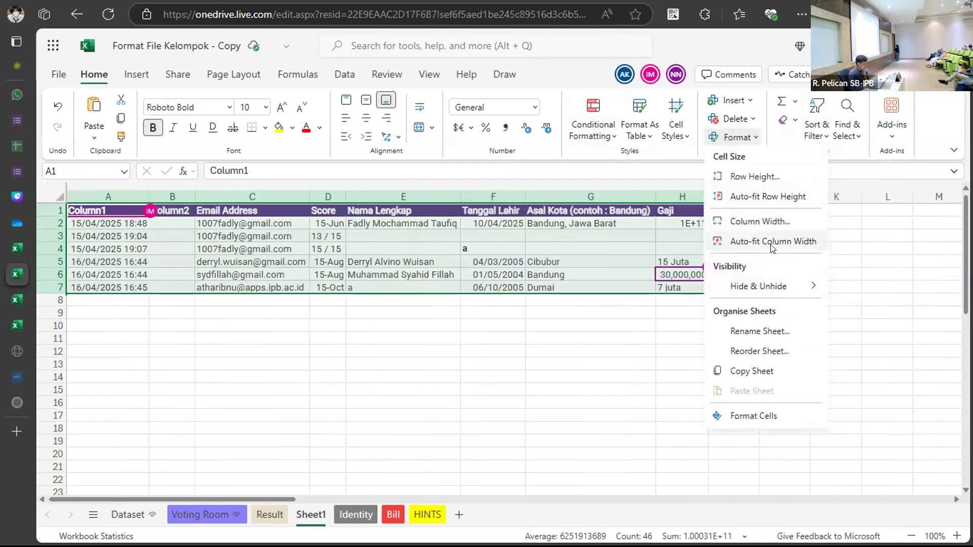
click(739, 196)
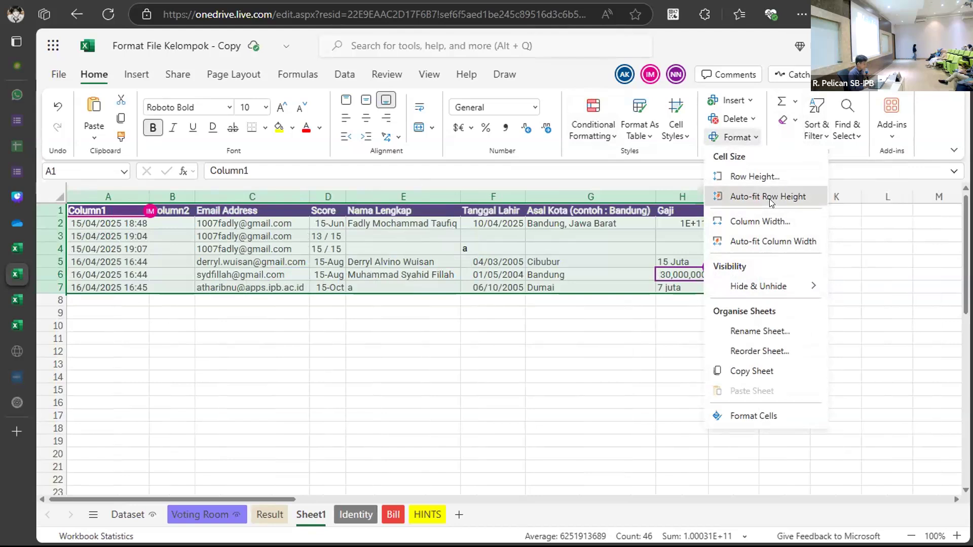
Compare the columns against the Identity sheet's table, then return to Sheet1.
click(545, 363)
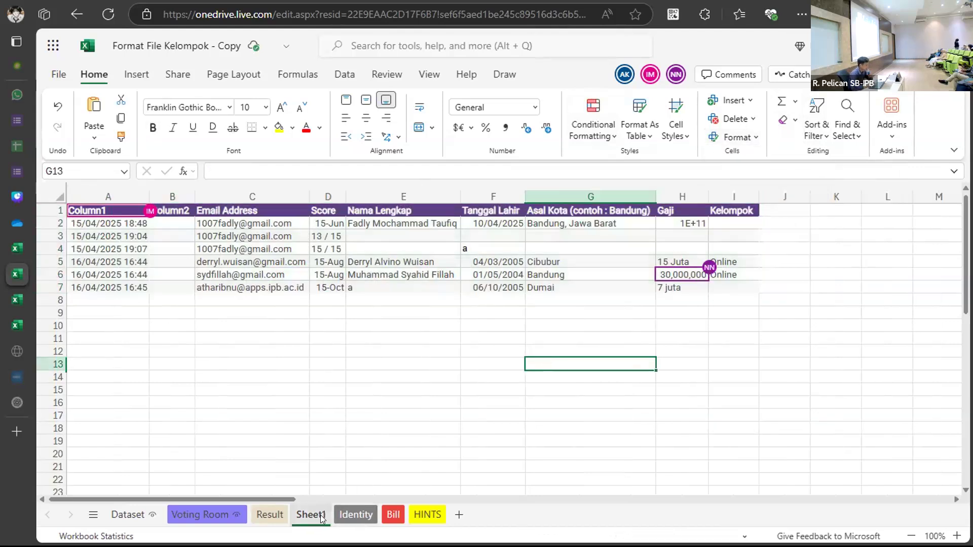
click(355, 514)
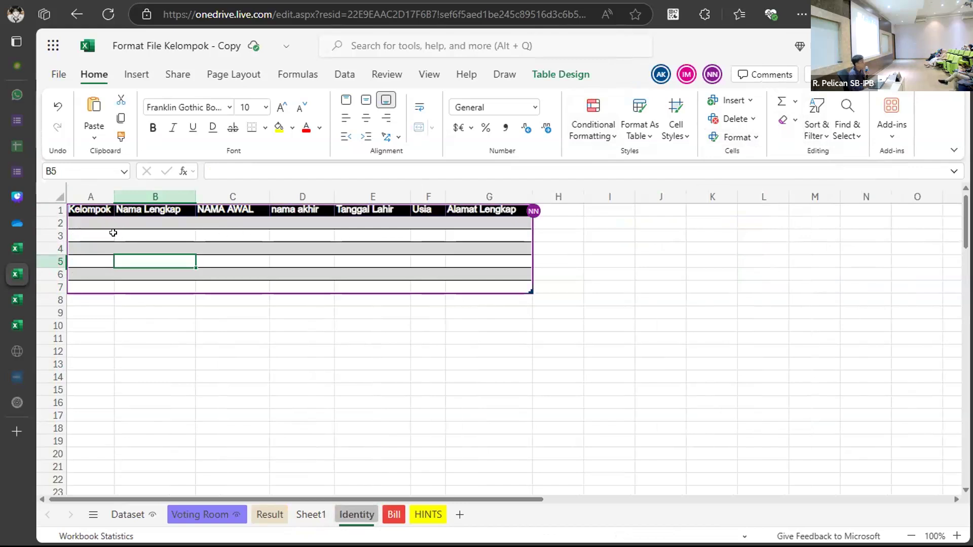
click(311, 515)
Delete the Column1 timestamp column from Sheet1.
click(108, 196)
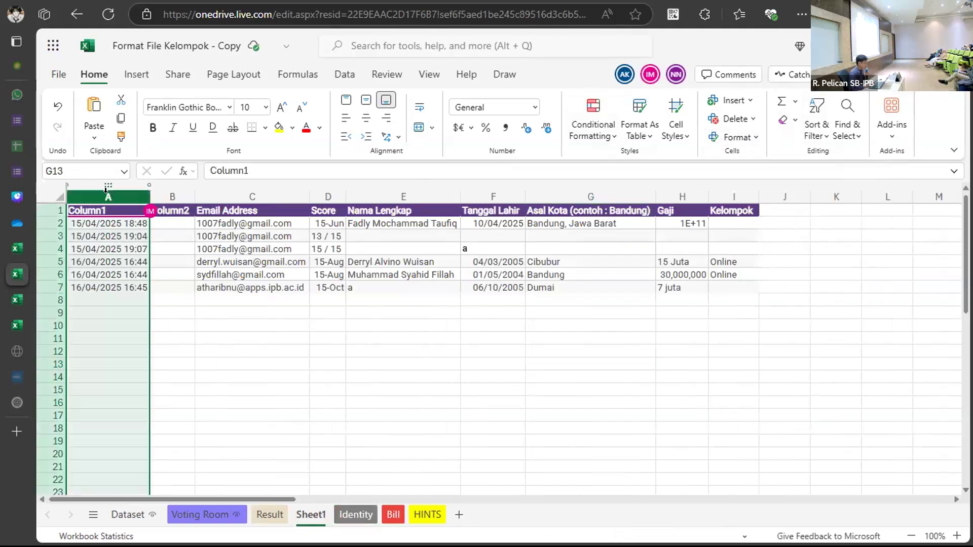
right_click(109, 196)
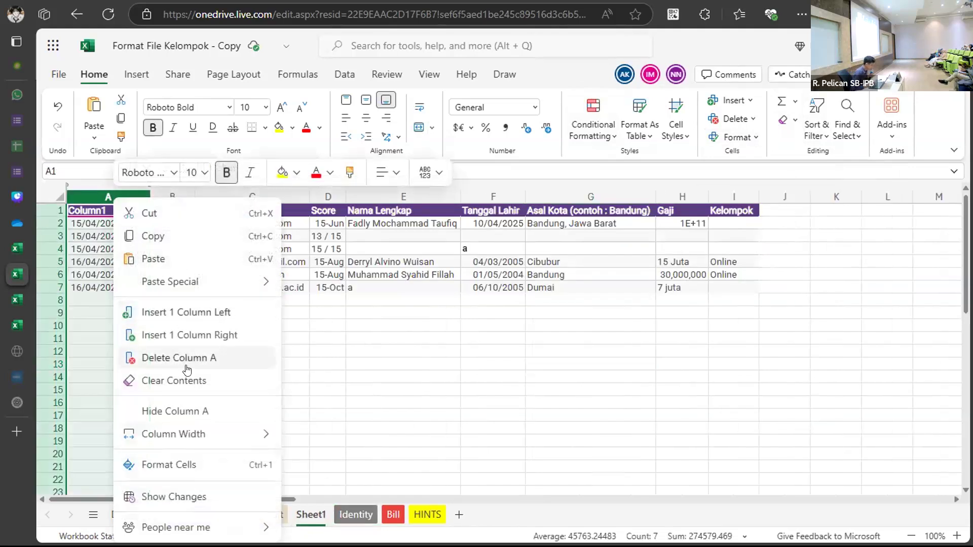
click(184, 357)
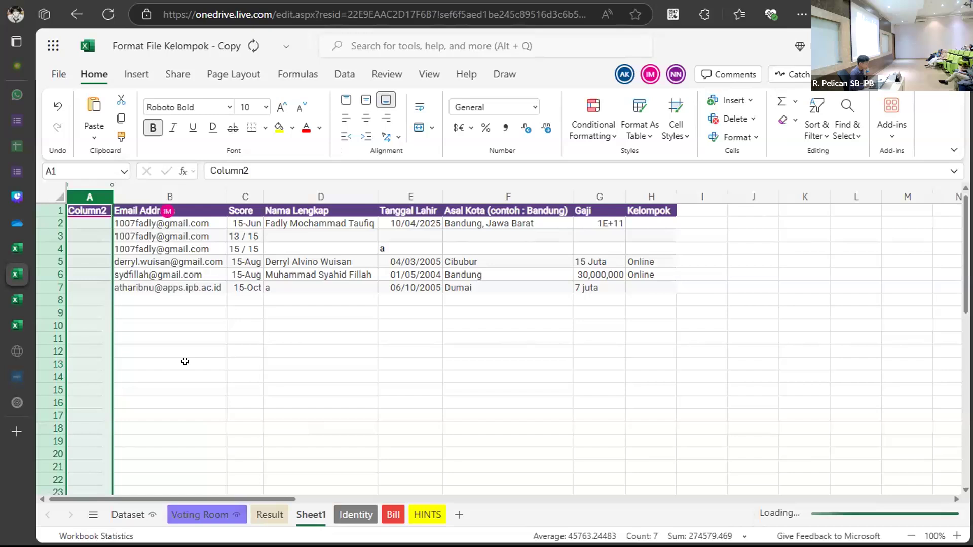
right_click(91, 200)
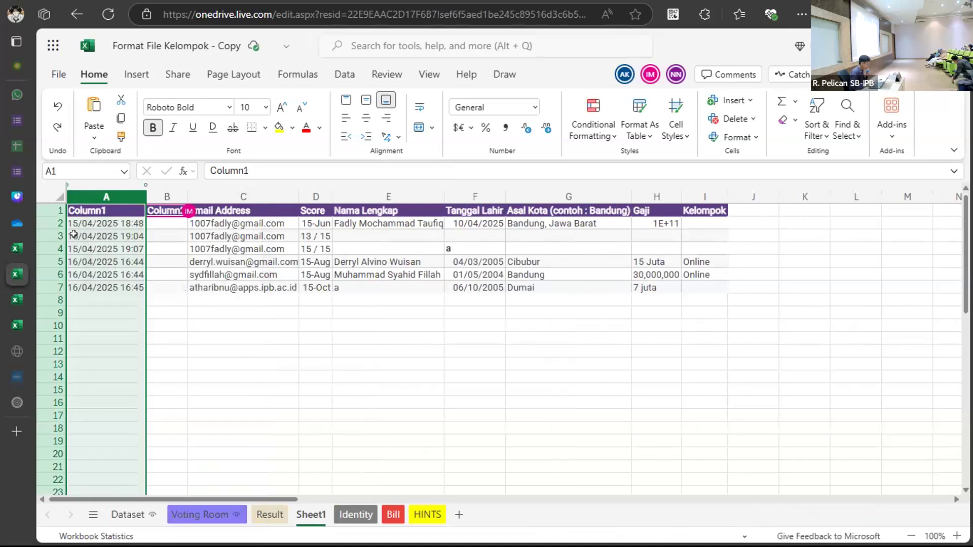
right_click(108, 196)
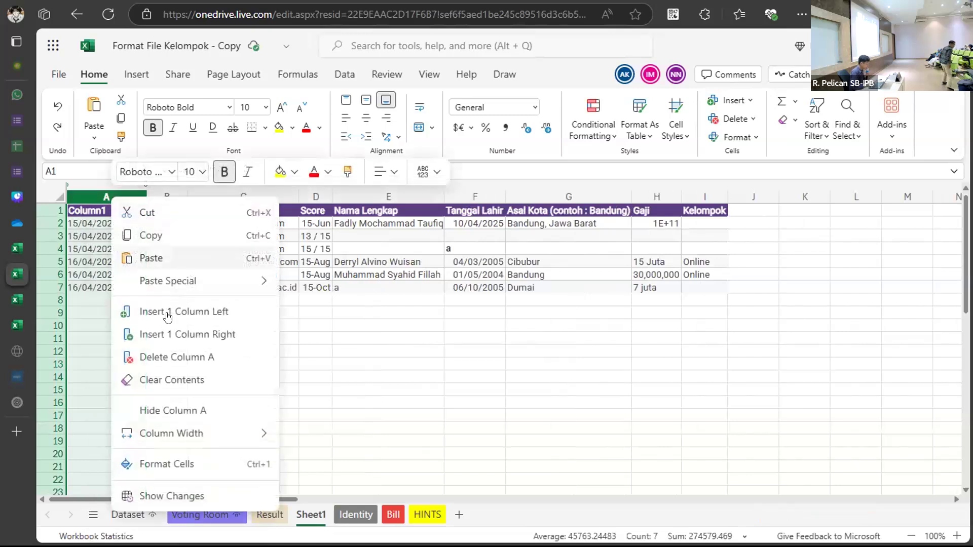
click(179, 350)
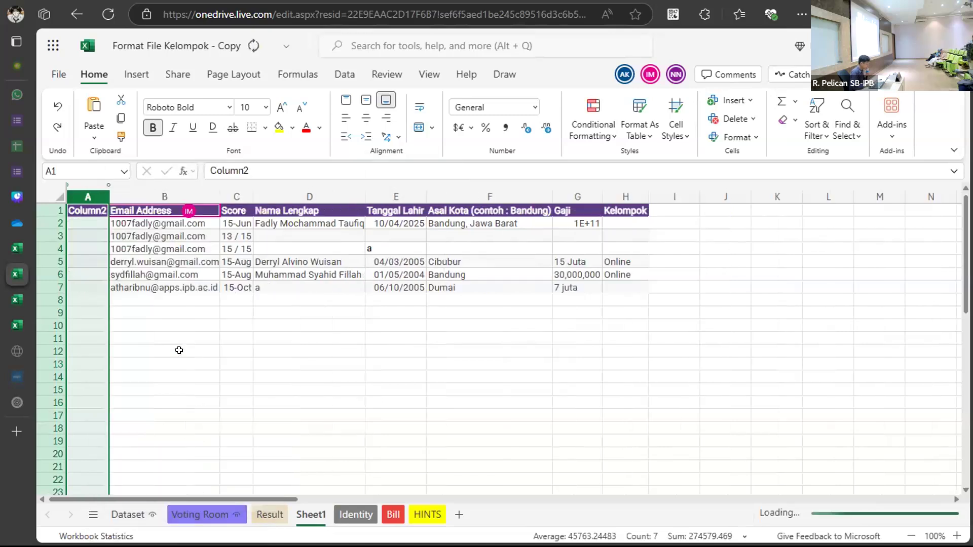
click(87, 274)
Delete the empty Column2 so Email Address heads column A.
right_click(83, 196)
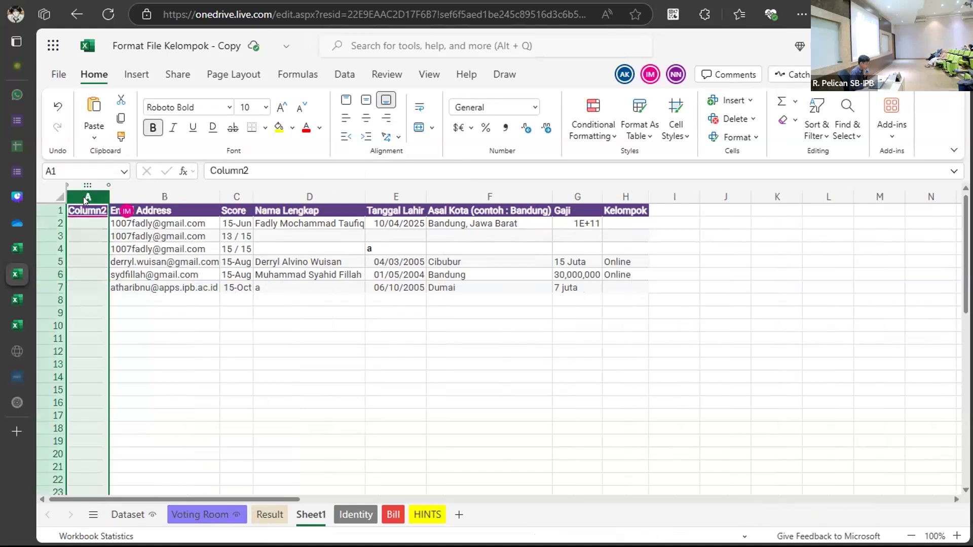
click(147, 358)
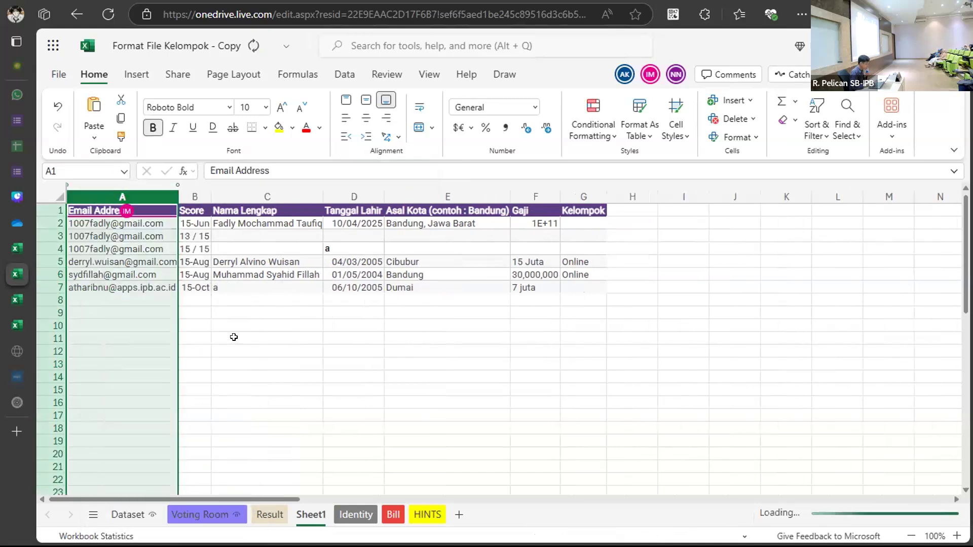
click(256, 337)
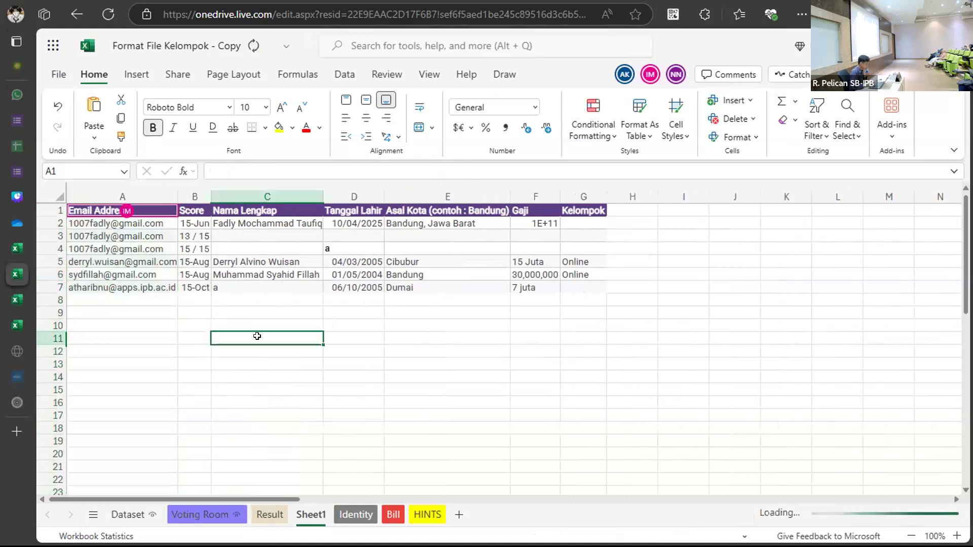
click(578, 196)
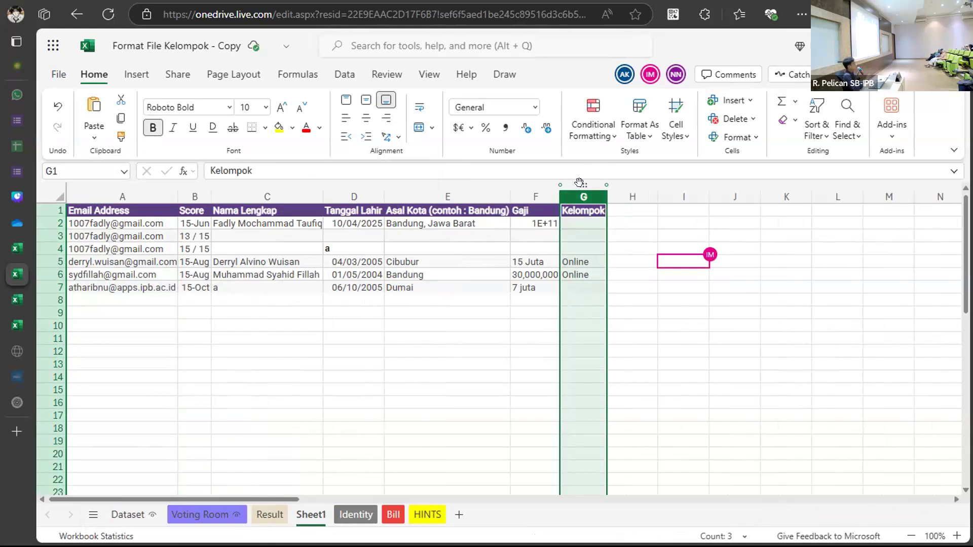
Drag the Kelompok column from column G to column A, ahead of Email Address.
drag(582, 187, 92, 190)
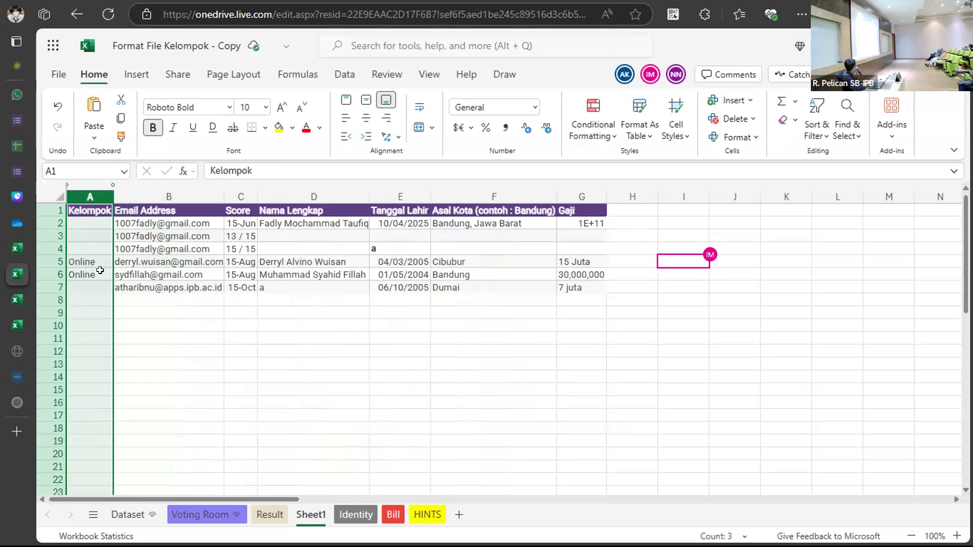
click(235, 313)
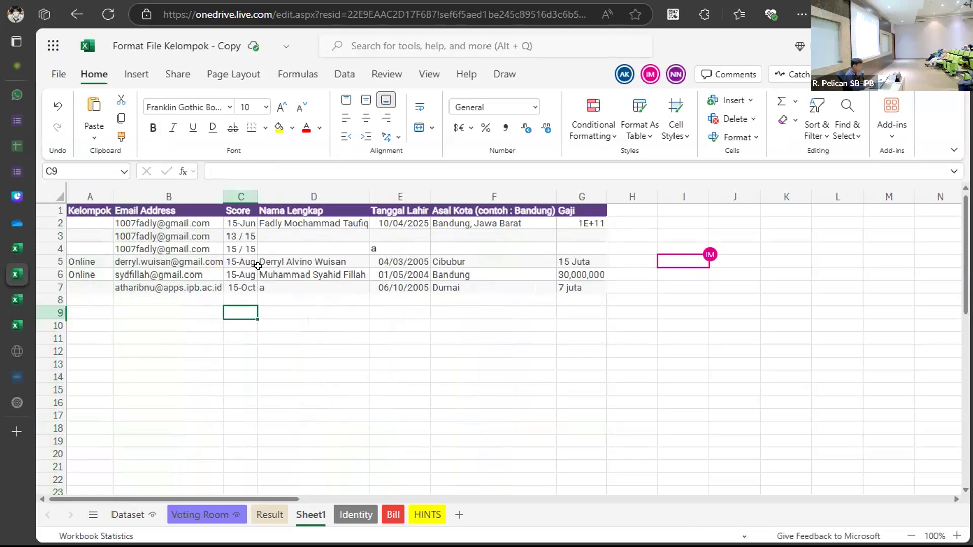
Compare Sheet1's column layout with the Identity sheet.
click(356, 515)
click(276, 283)
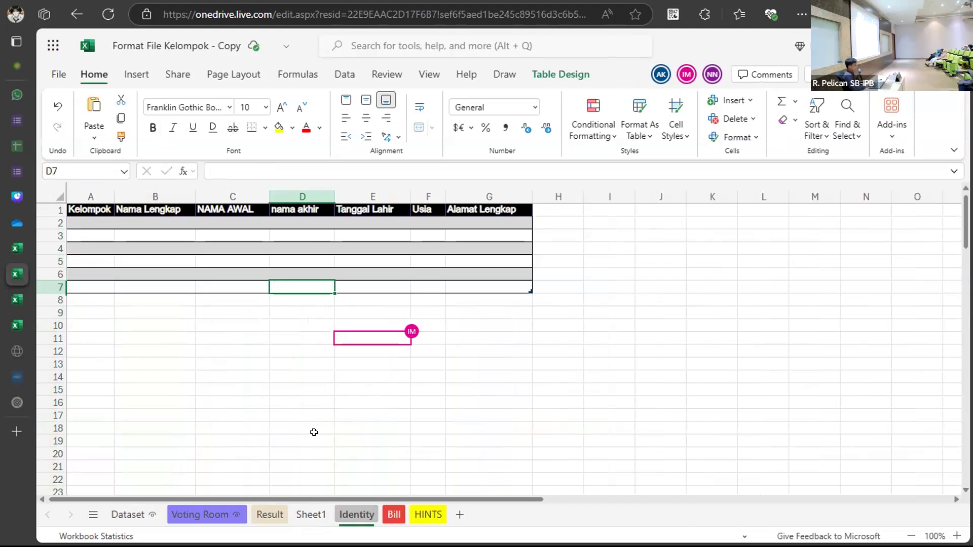
click(310, 514)
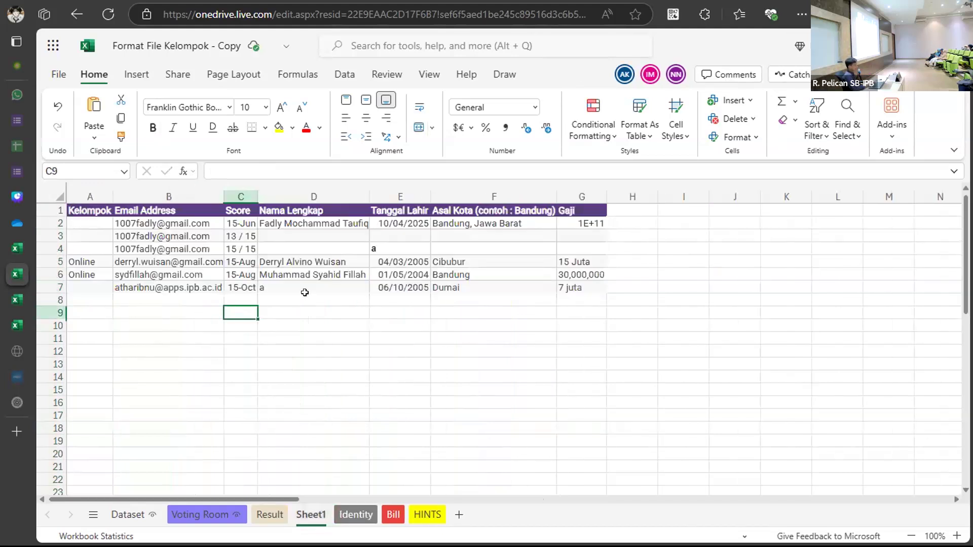
Delete the Email Address and Score columns (B:C) from Sheet1.
drag(154, 197, 235, 201)
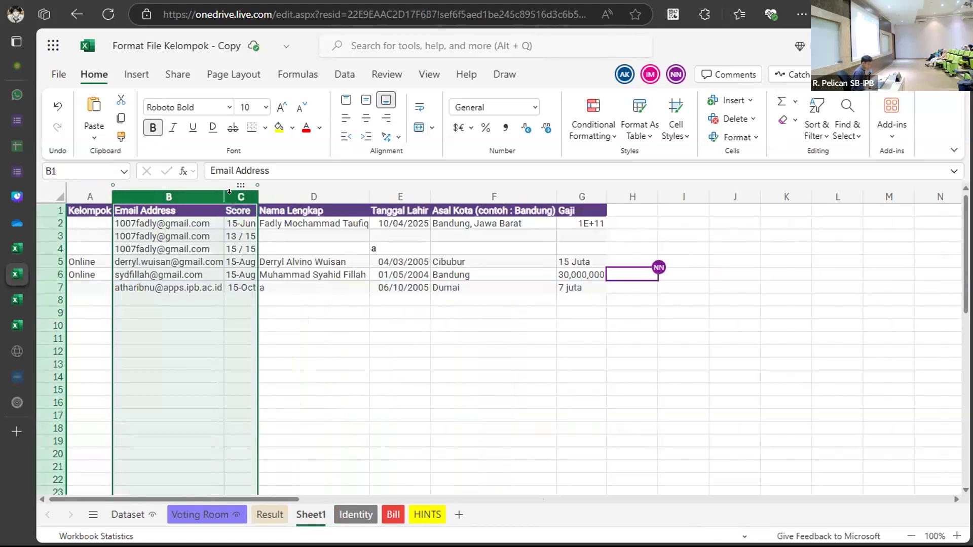
key(Delete)
right_click(229, 192)
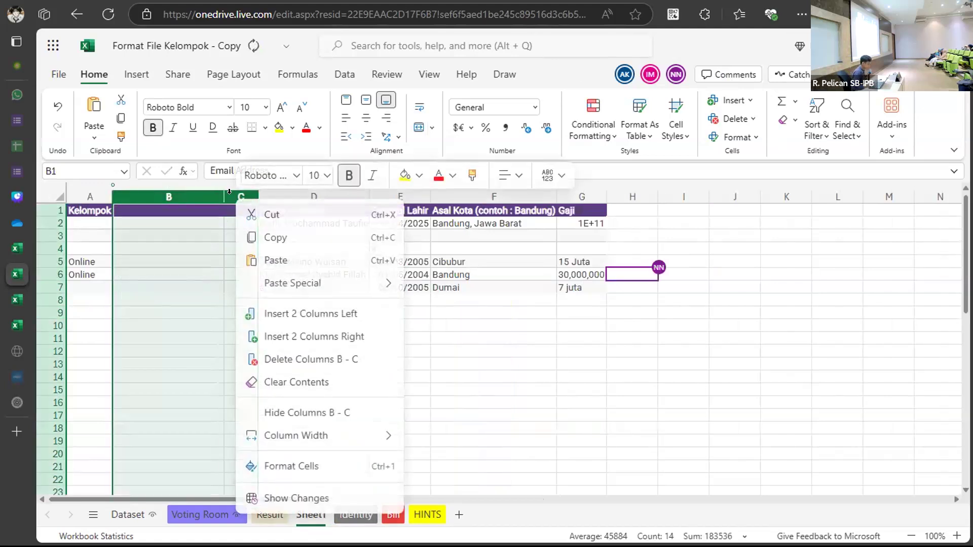
click(315, 359)
click(205, 224)
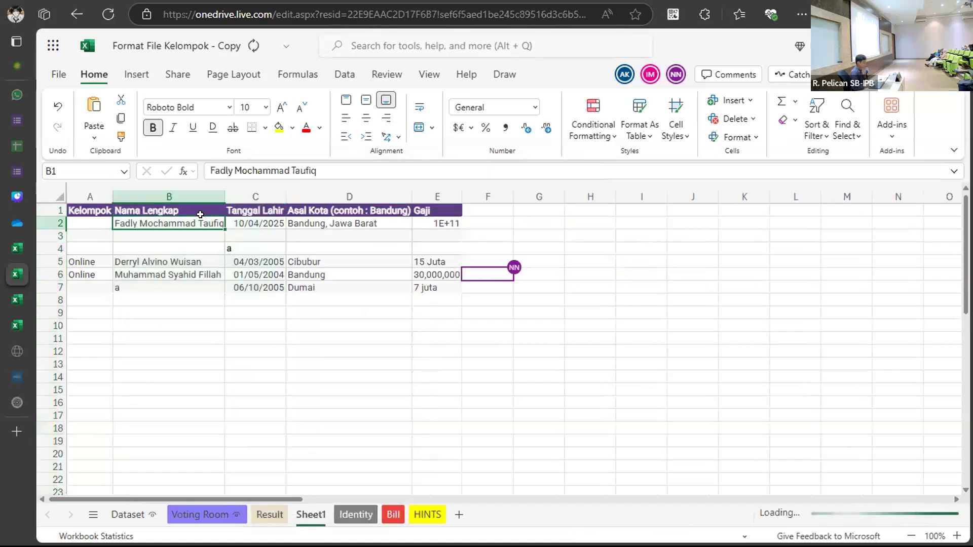
Check the Identity sheet again to confirm Nama Lengkap now follows Kelompok.
click(349, 513)
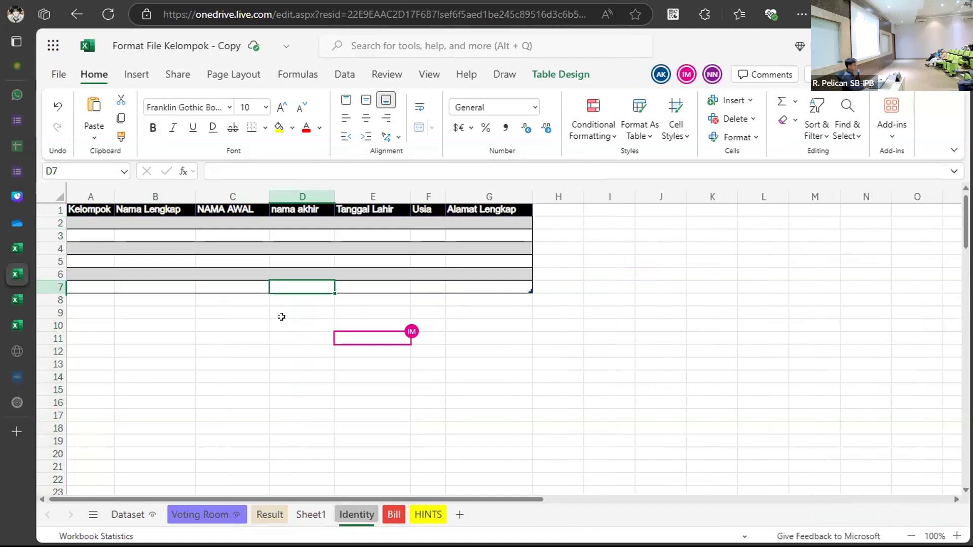
click(302, 402)
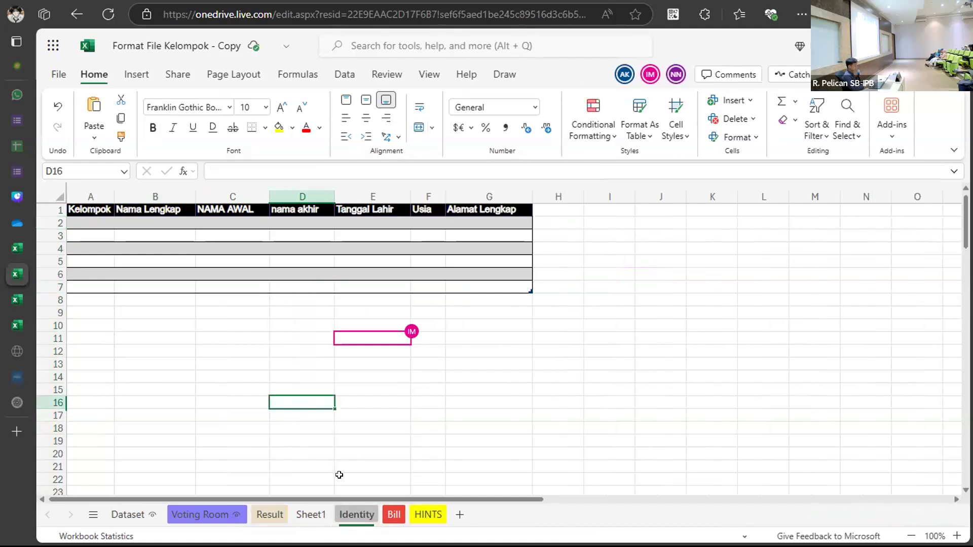
click(315, 513)
Insert a column before Tanggal Lahir headed 'Nama Awal'.
click(249, 196)
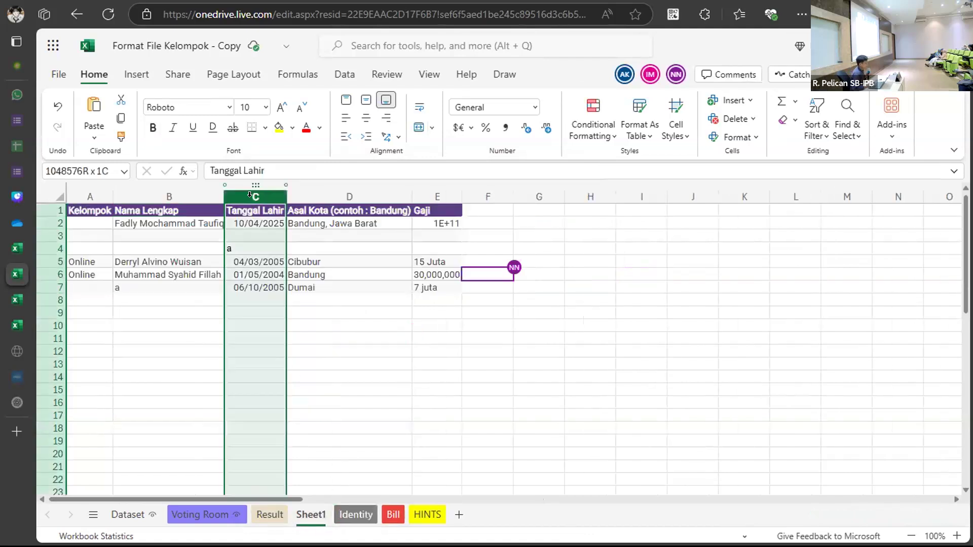
right_click(252, 201)
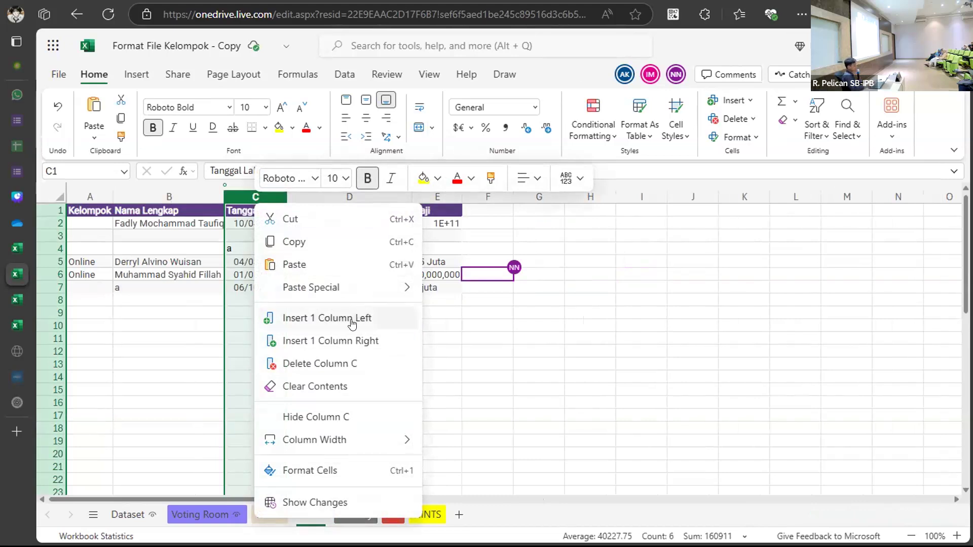
click(352, 323)
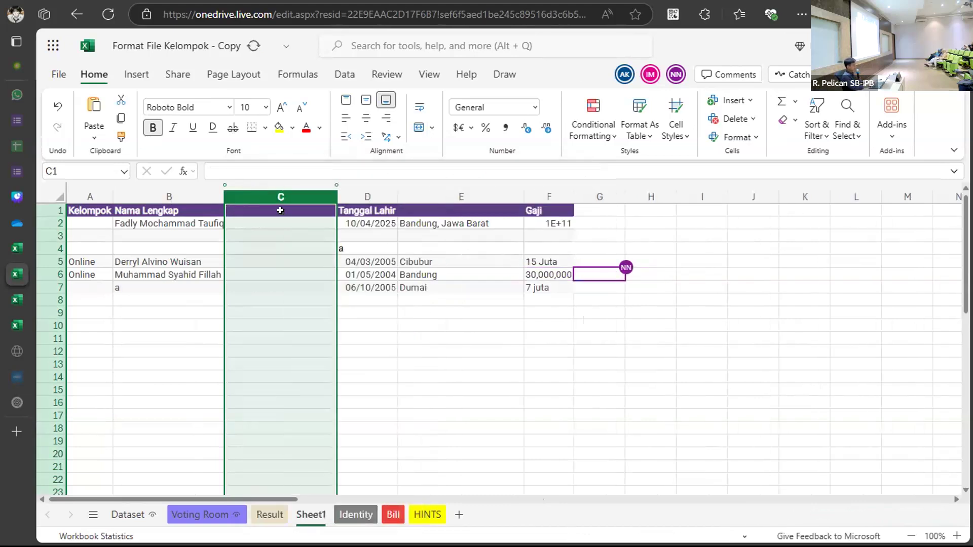
double_click(281, 210)
text(Nama)
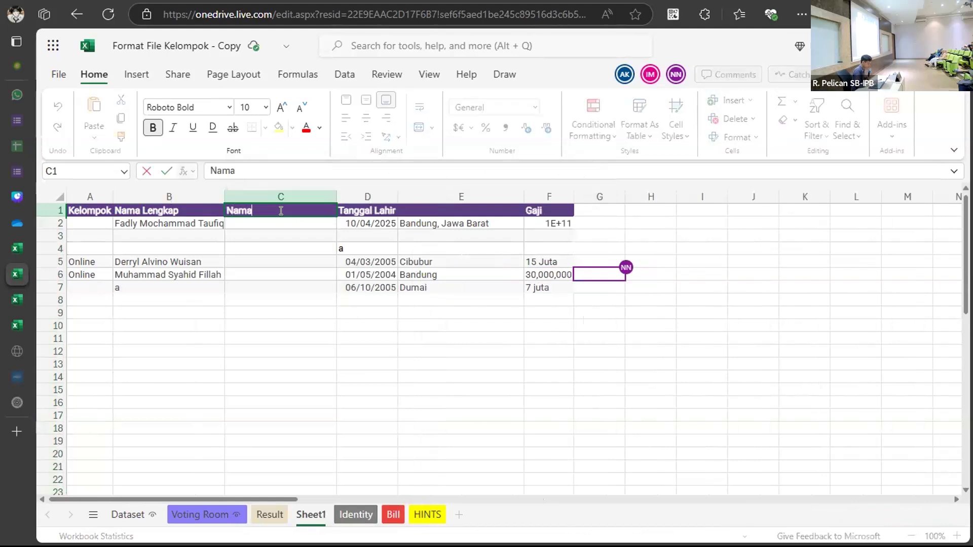
text( Awal)
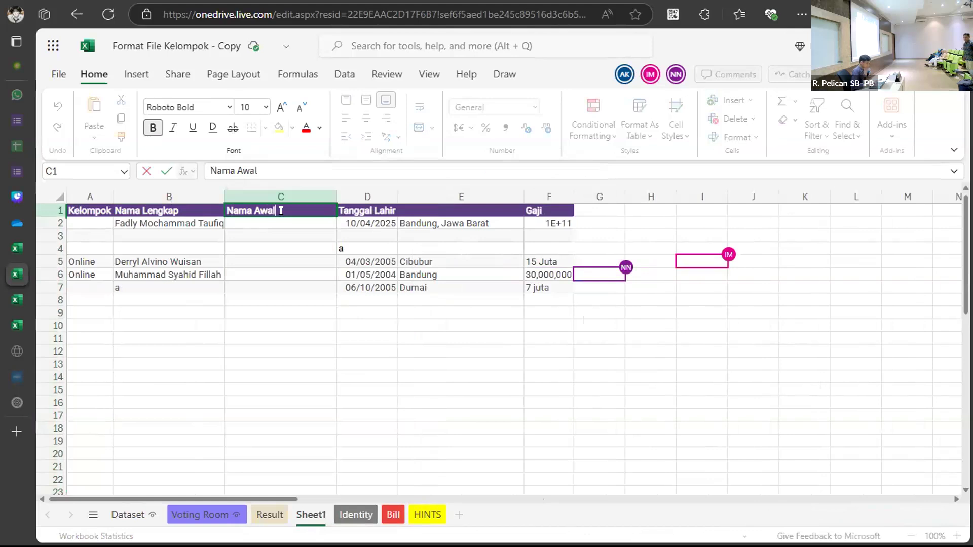
Insert a second column before Tanggal Lahir headed 'Nama Akhir'.
click(352, 200)
right_click(355, 201)
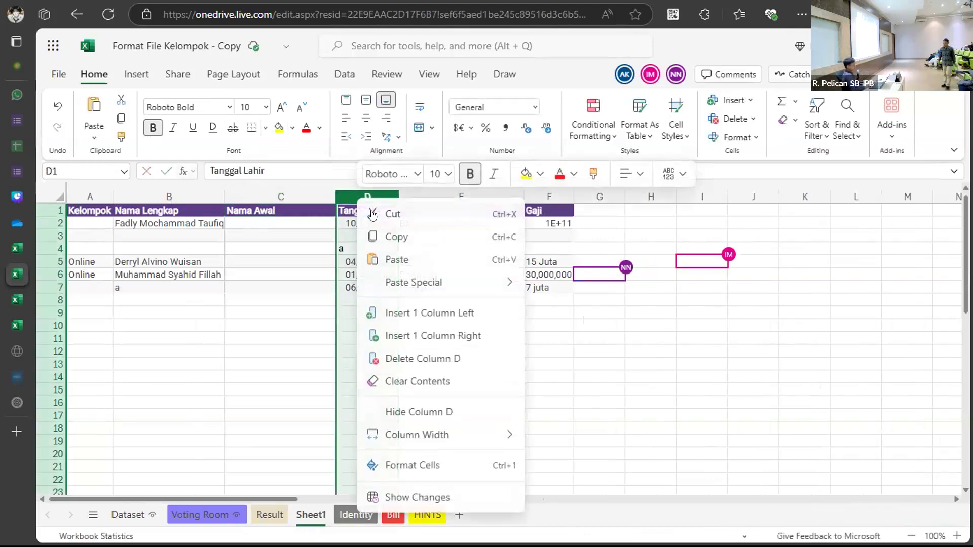
click(416, 311)
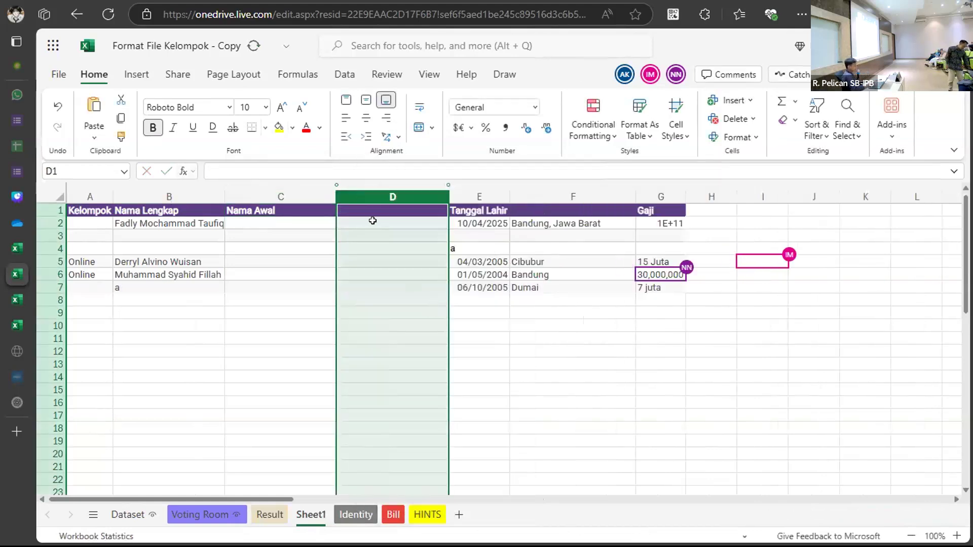
double_click(369, 210)
text(Nama Akhir)
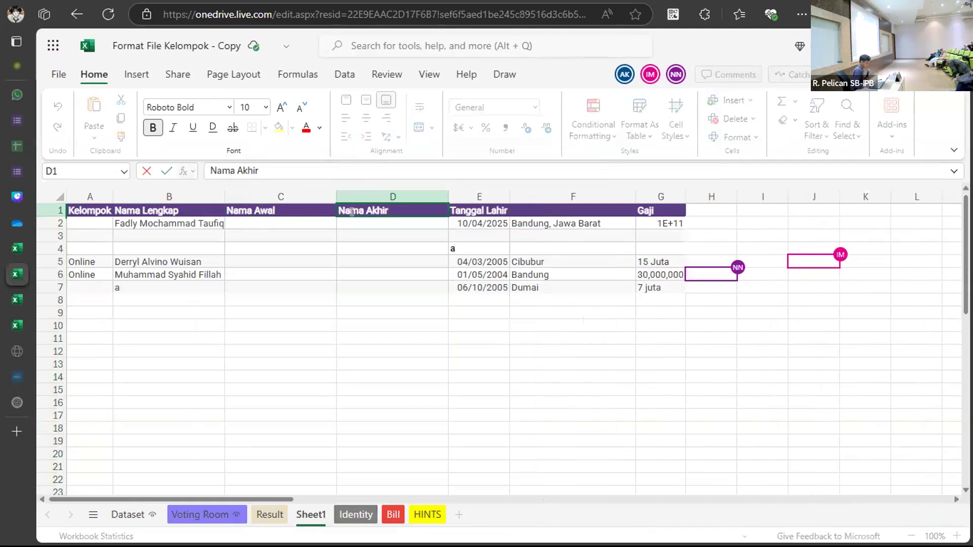
Copy B2's full name into B3 and B4.
click(290, 223)
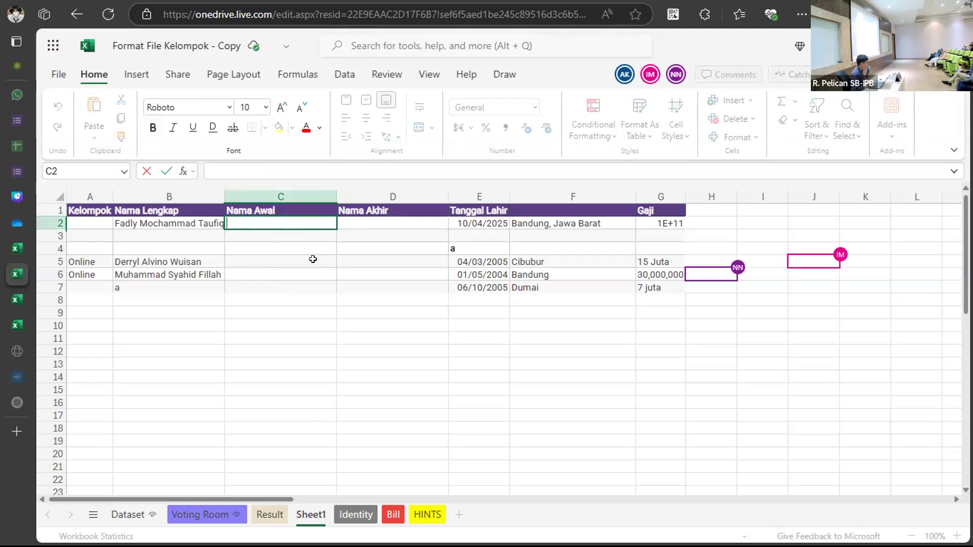
click(168, 223)
key(ctrl+c)
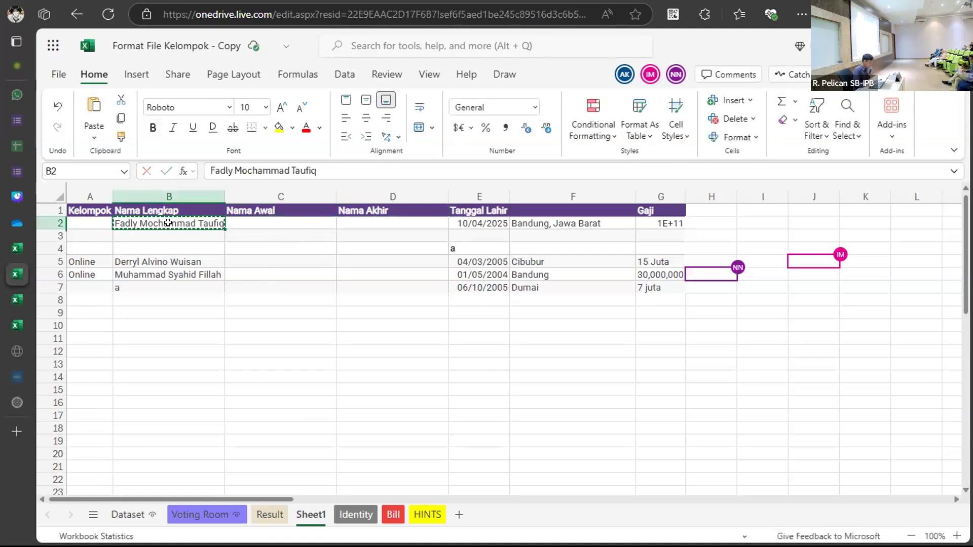
click(158, 236)
drag(158, 236, 162, 248)
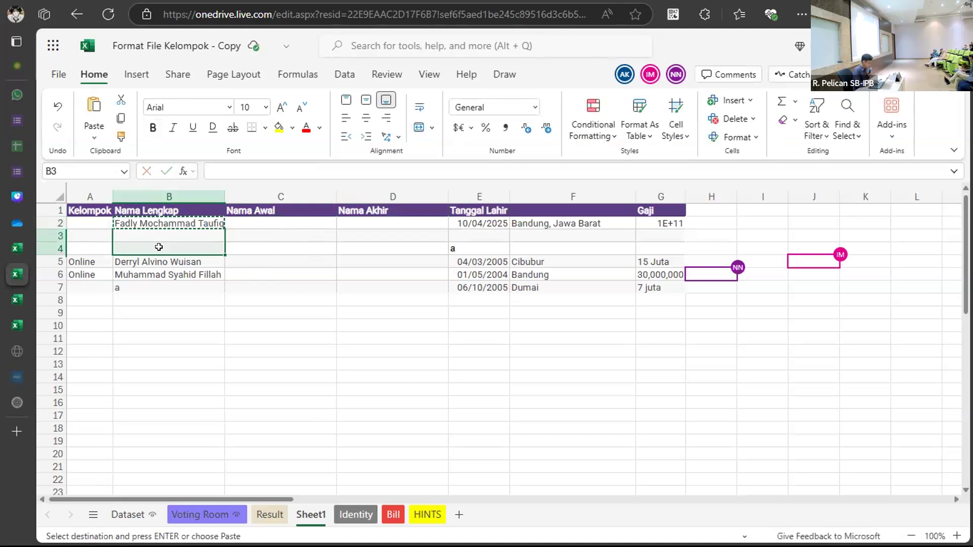
key(ctrl+v)
drag(173, 311, 273, 212)
click(272, 221)
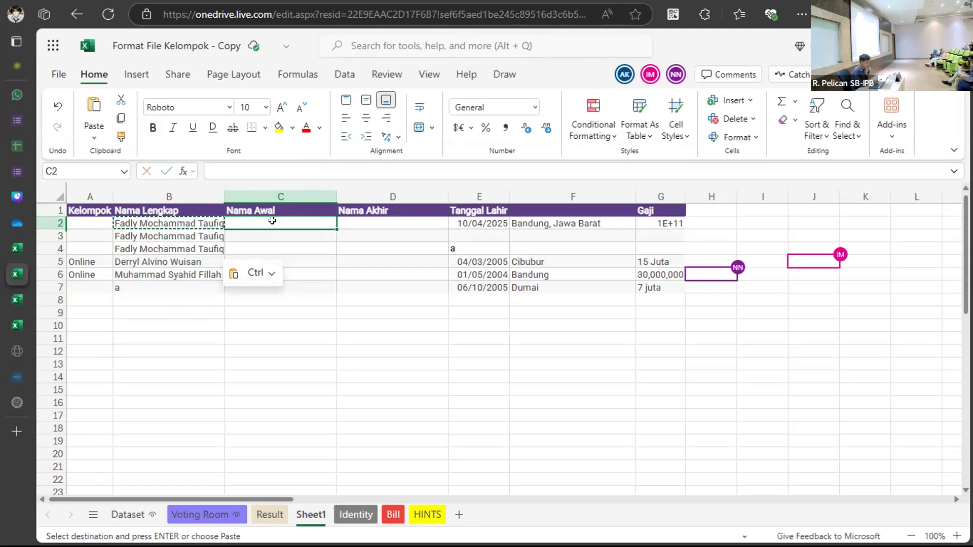
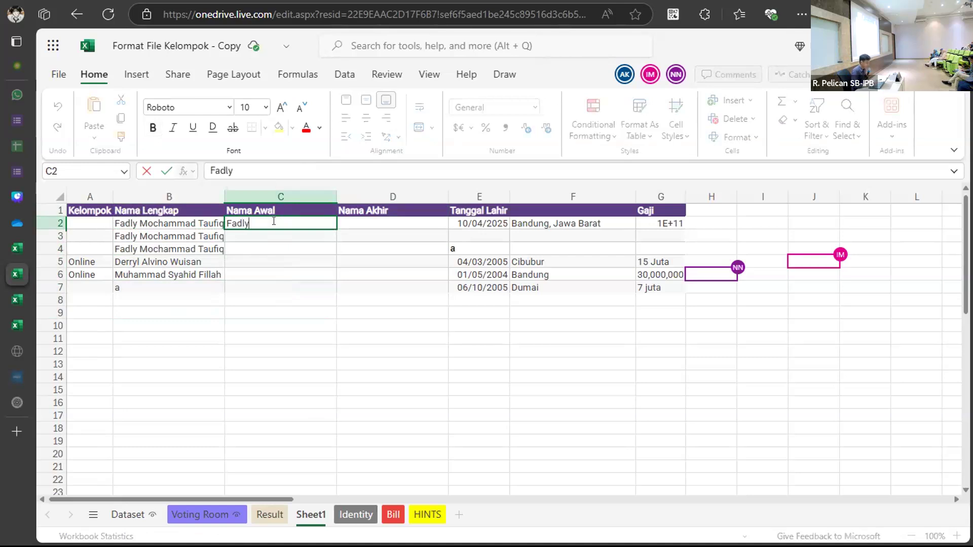
click(370, 223)
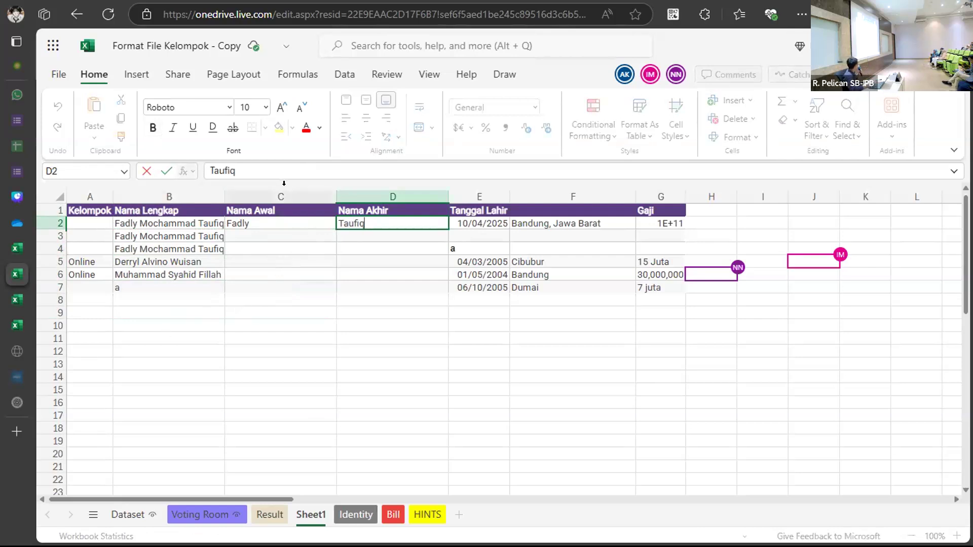
click(280, 222)
double_click(279, 222)
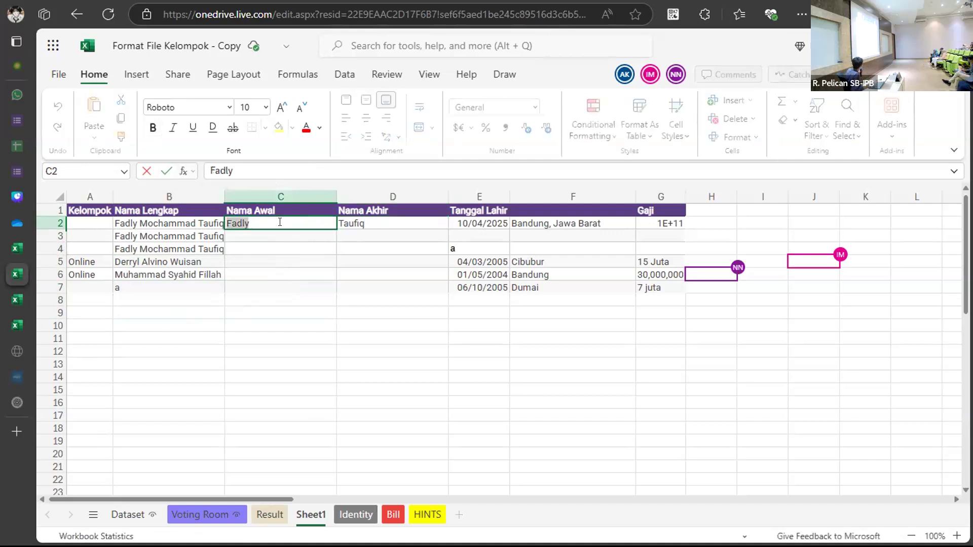
key(BackSpace)
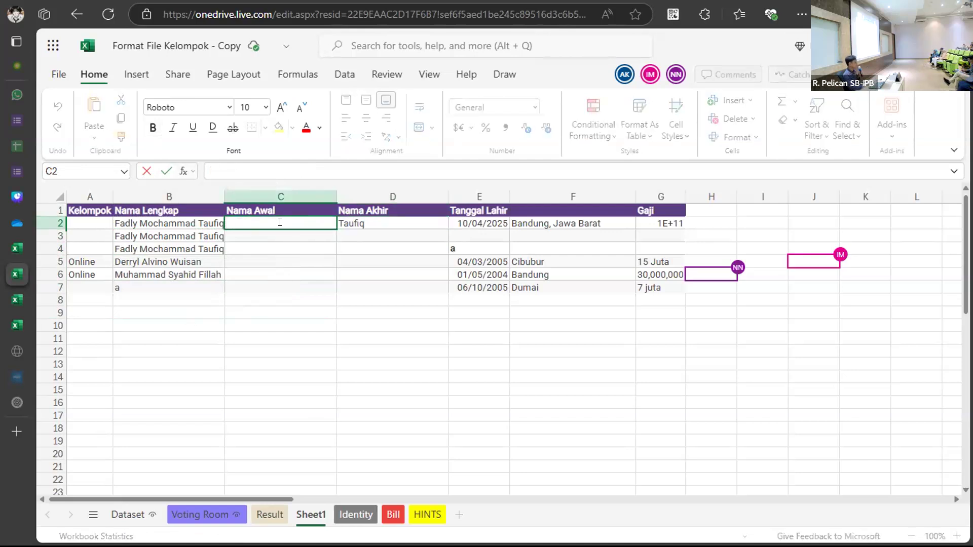
double_click(352, 224)
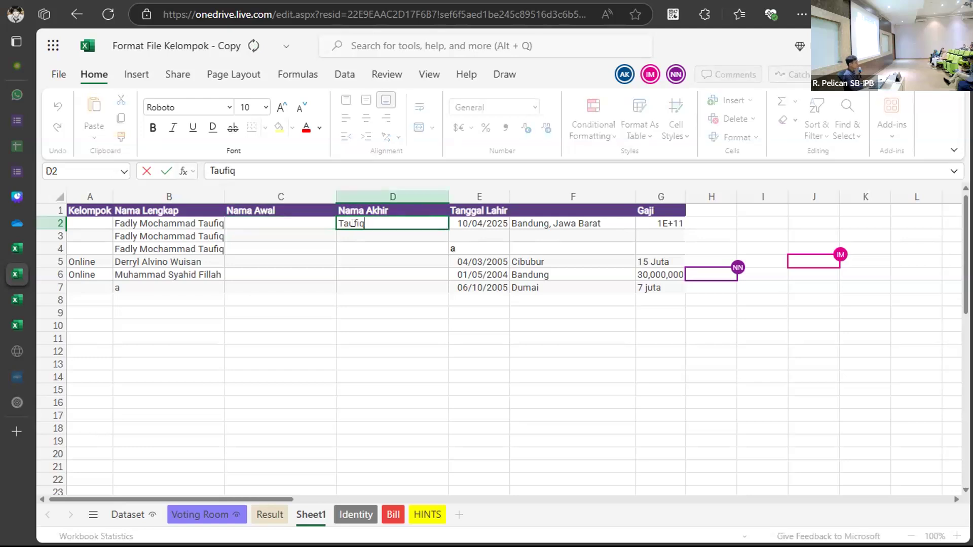
double_click(354, 223)
key(BackSpace)
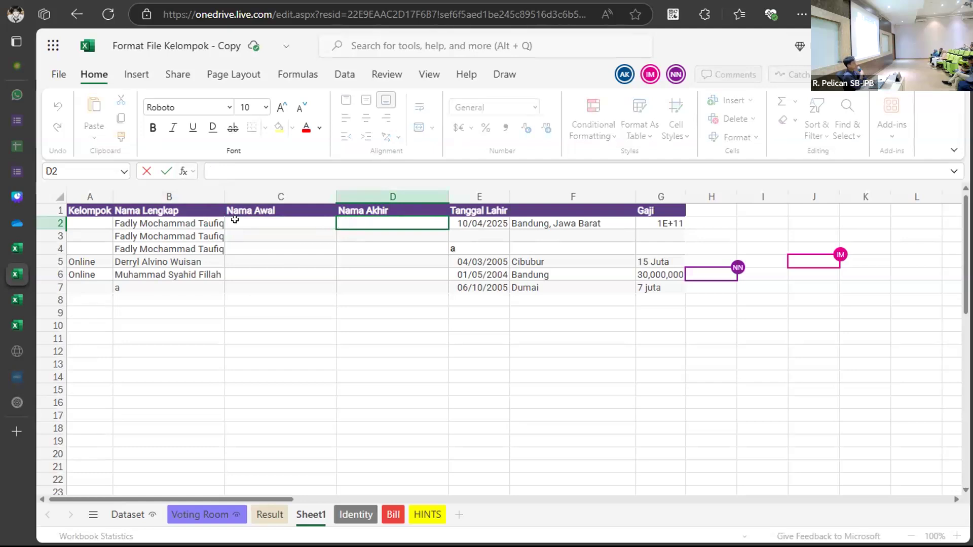
key(Left)
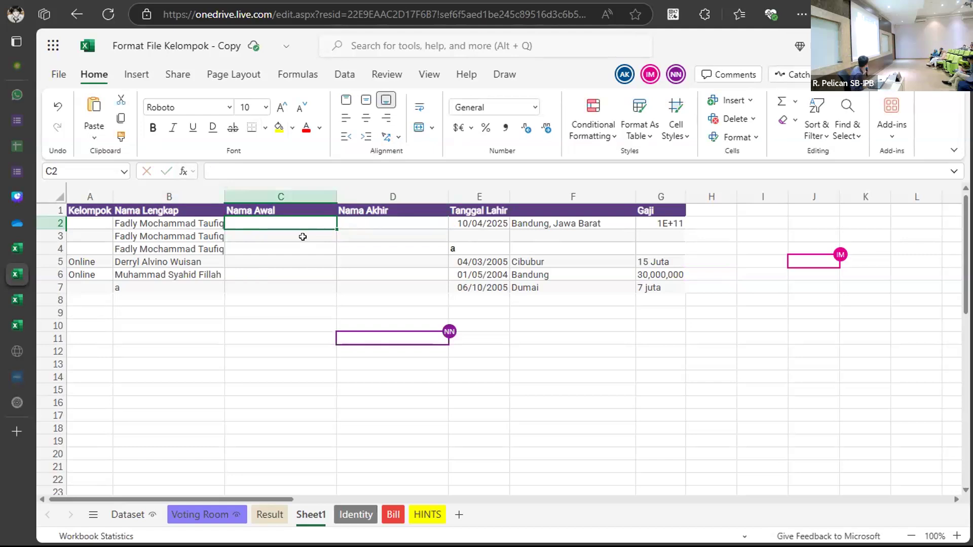
Enter =LEFT(B2,5) in C2 so it shows Fadly.
double_click(278, 216)
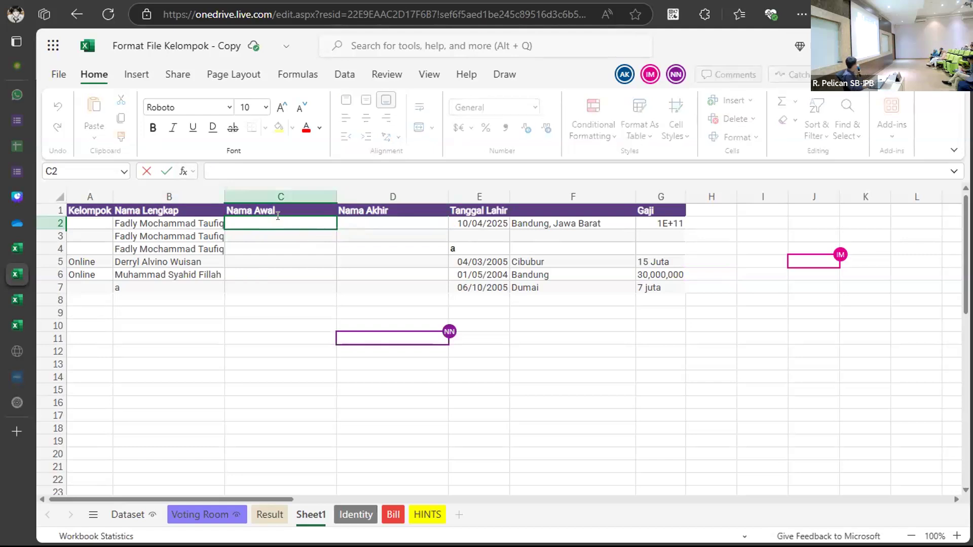
text(=LEF)
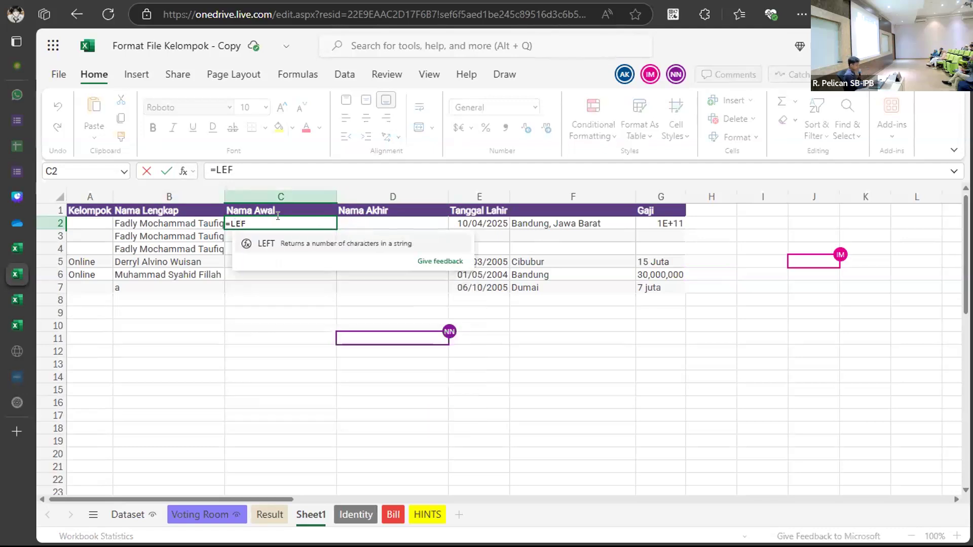
text(T()
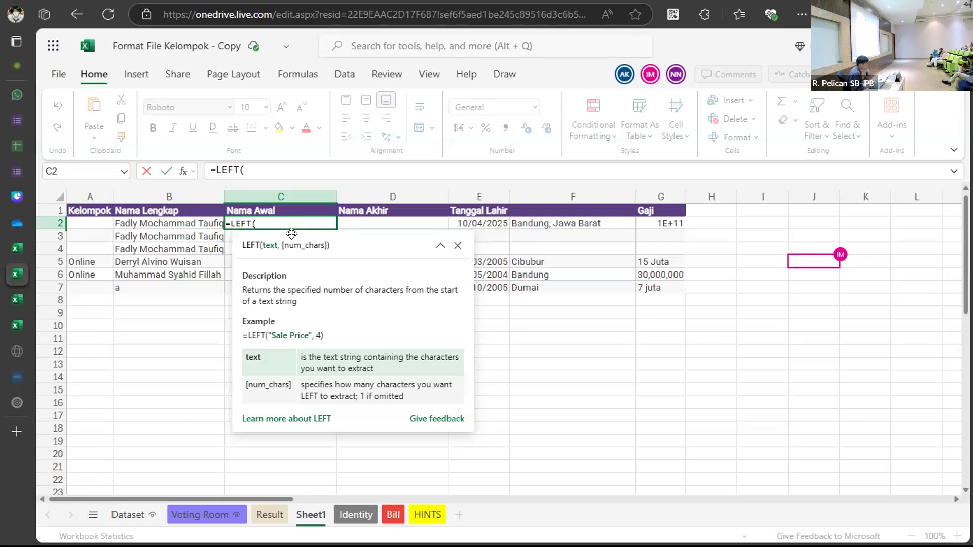
click(179, 222)
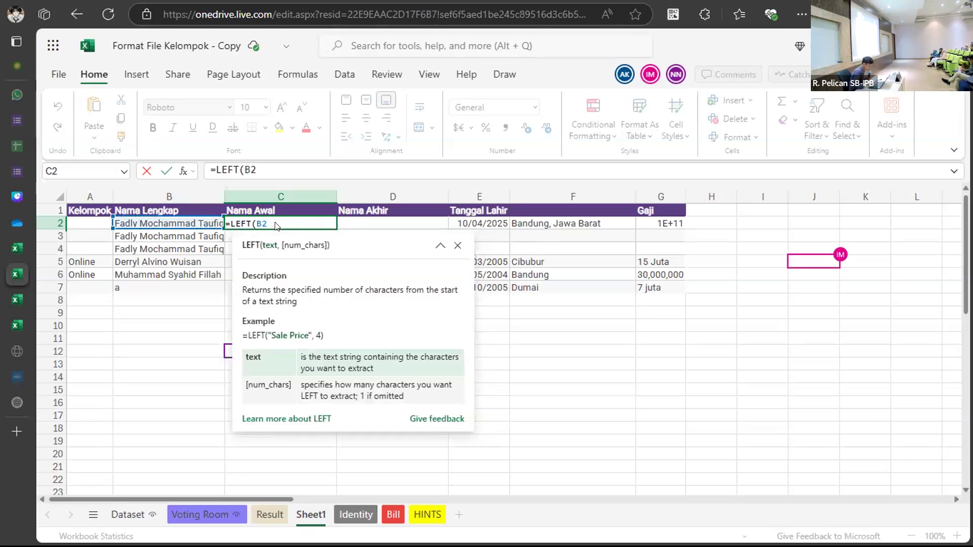
text(,)
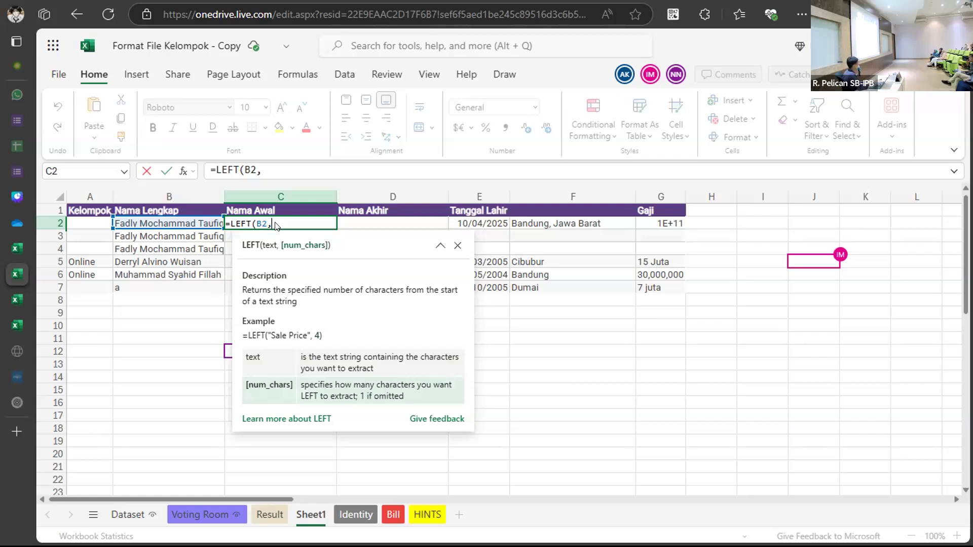
mouse_move(258, 225)
text(5))
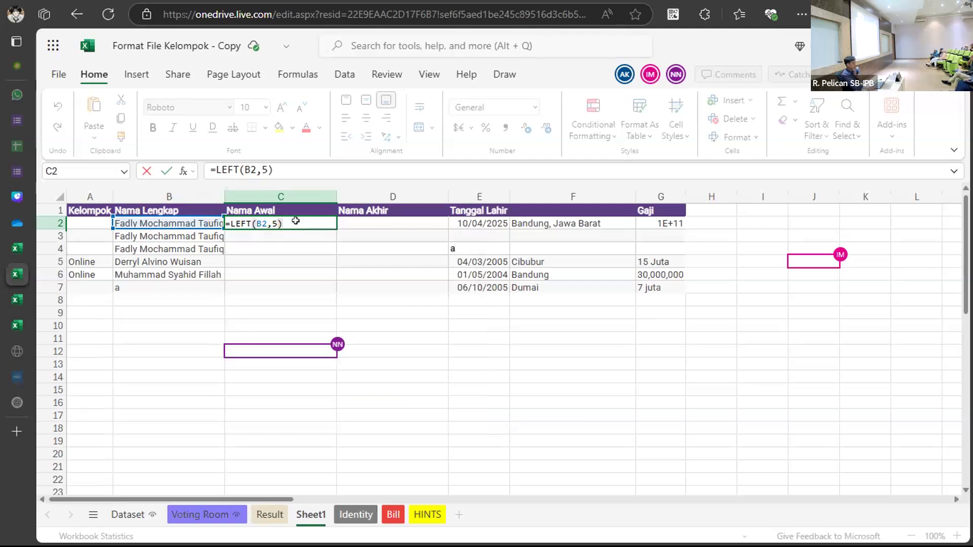
key(Return)
click(295, 223)
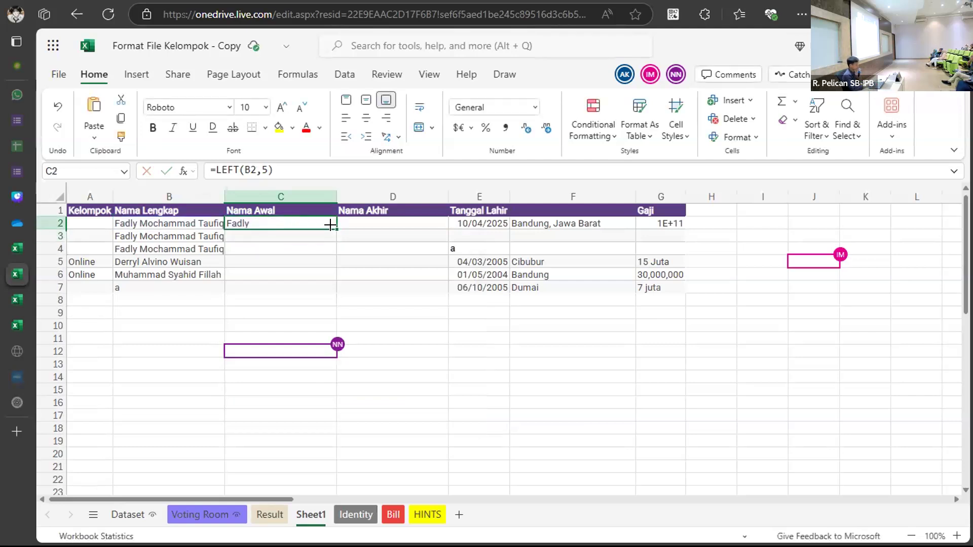
Fill the LEFT formula down to row 7, then replace C2's count 5 with FIND(" ".
drag(327, 225, 325, 279)
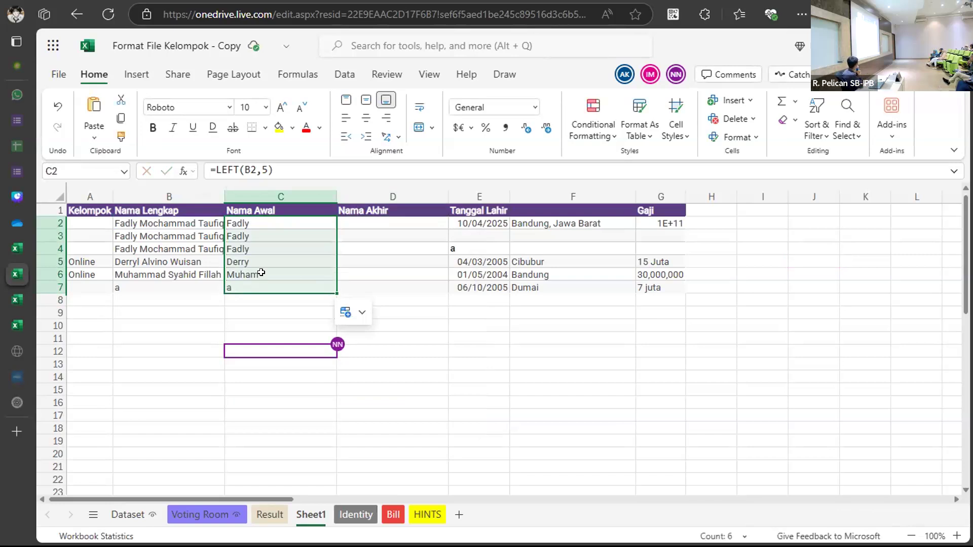
double_click(263, 224)
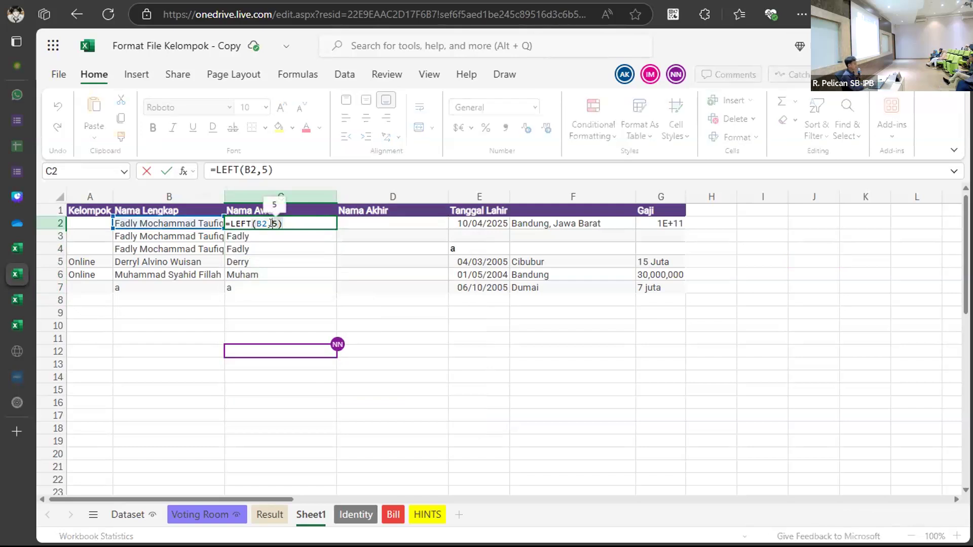
click(272, 224)
click(272, 223)
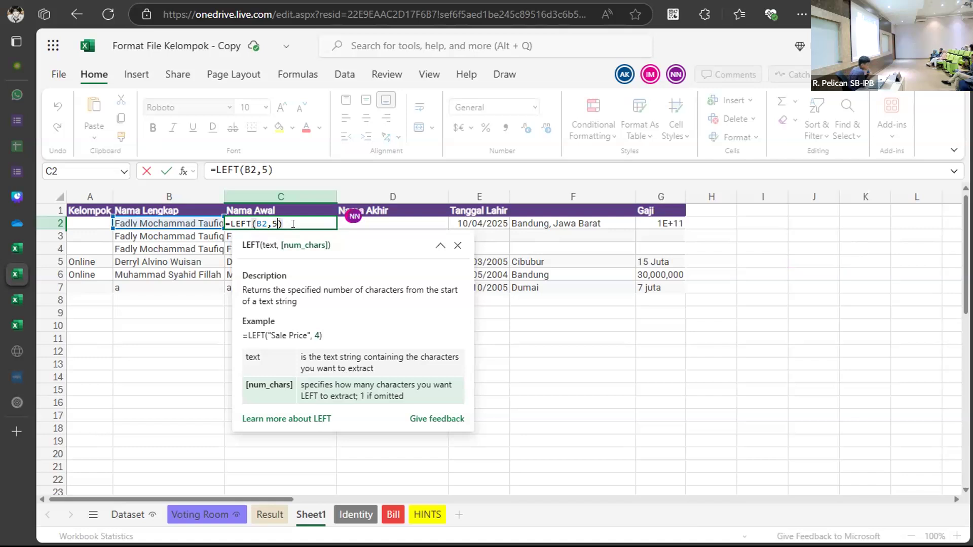
key(BackSpace)
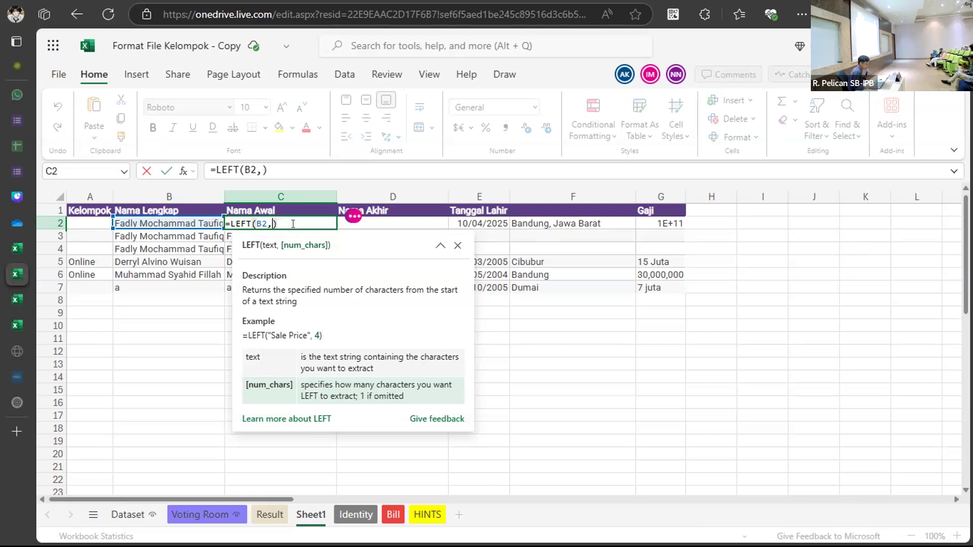
text(FI)
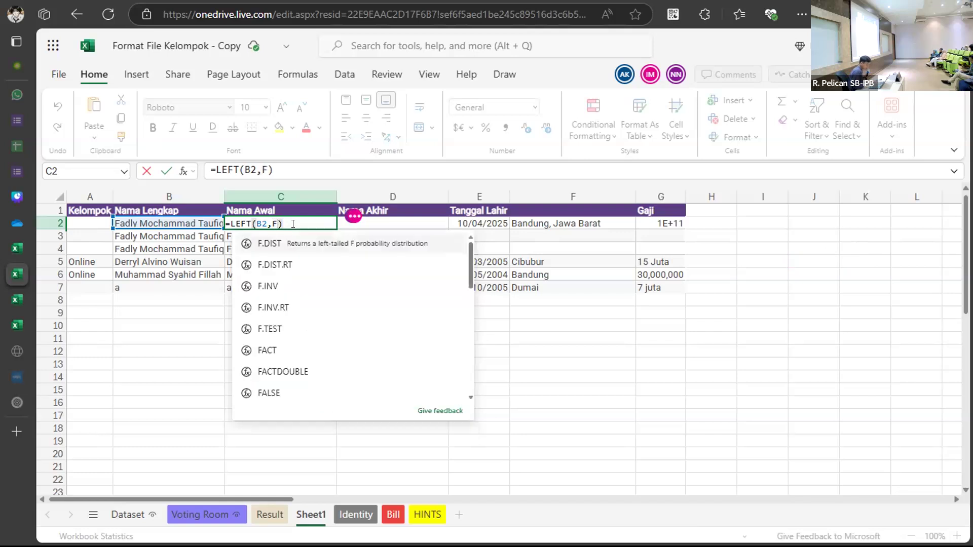
text(N)
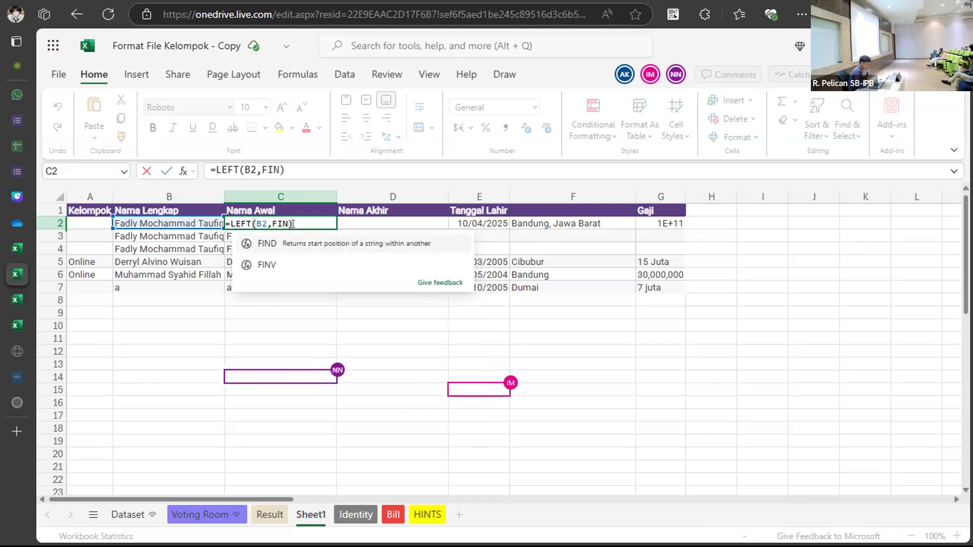
text(D()
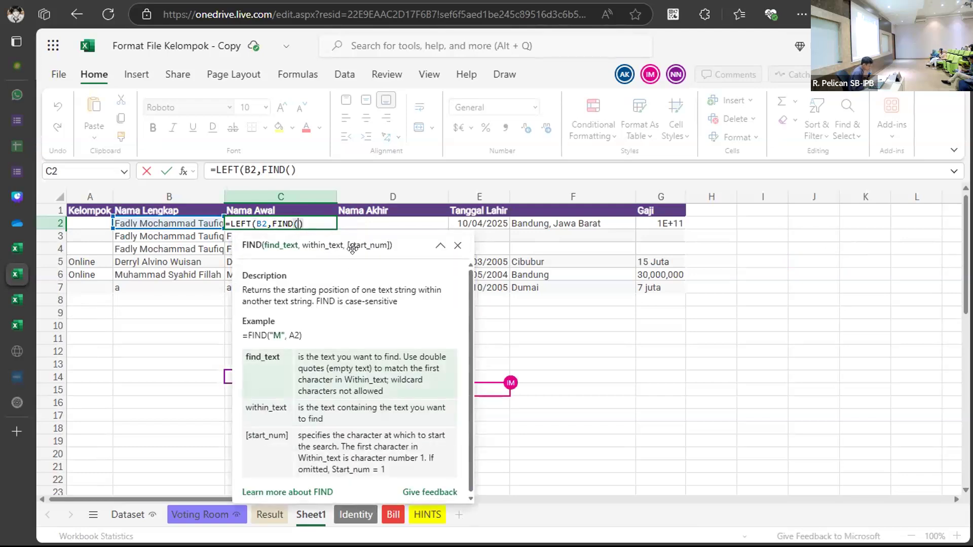
text("")
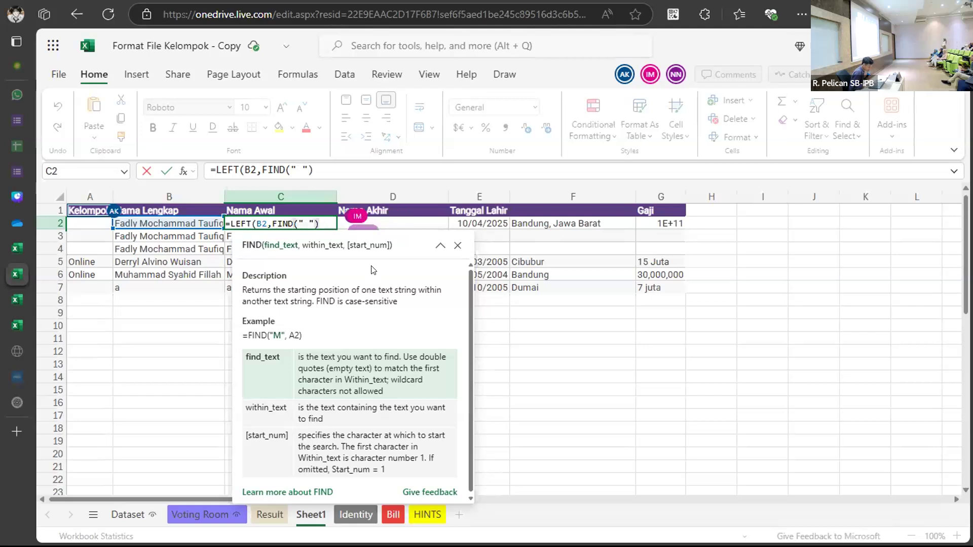
Complete C2's formula as =LEFT(B2,FIND(" ",B2)) so it returns Fadly.
text(,)
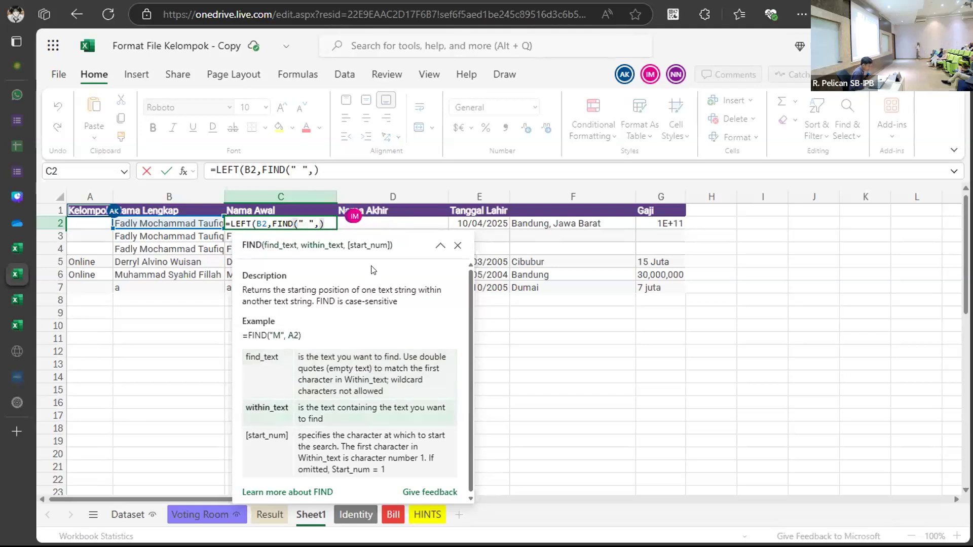
click(191, 223)
key(Return)
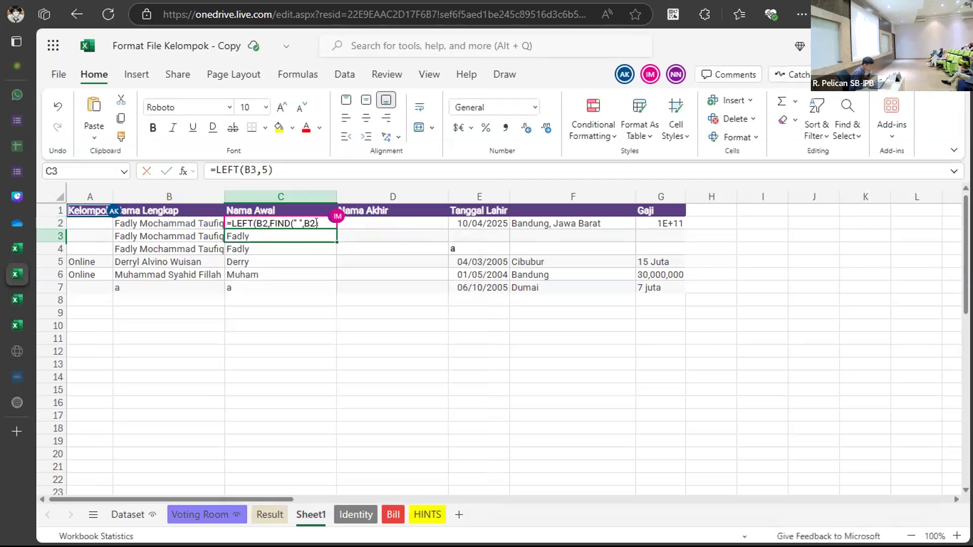
double_click(330, 222)
click(329, 222)
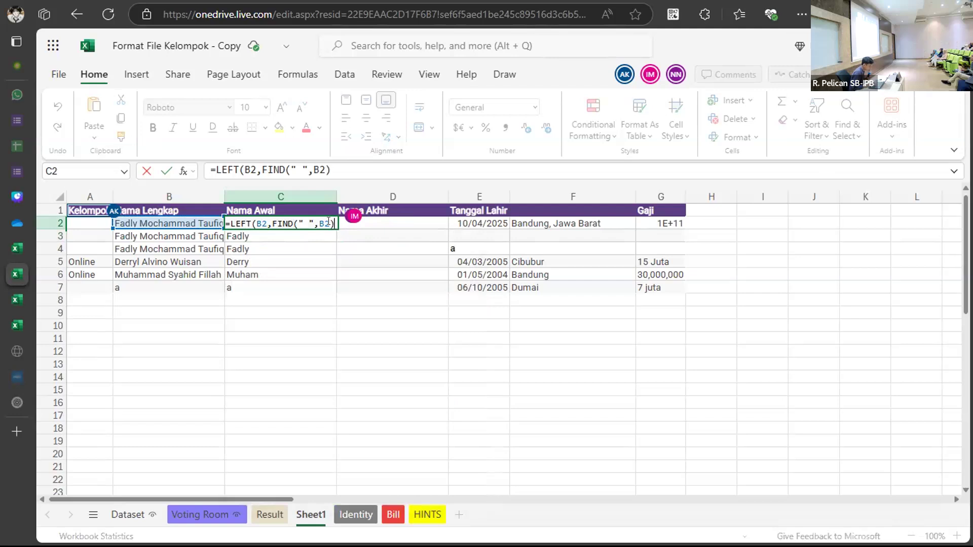
key(Return)
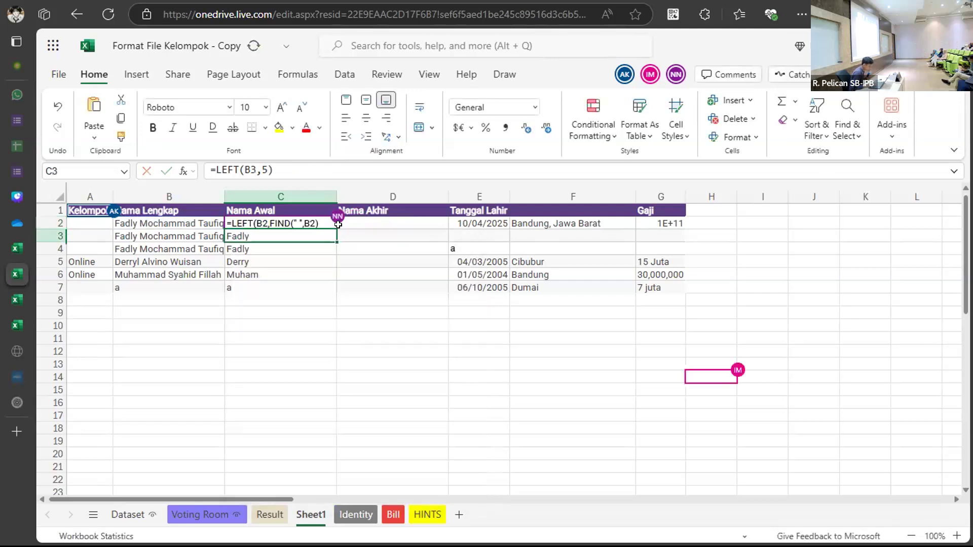
double_click(327, 223)
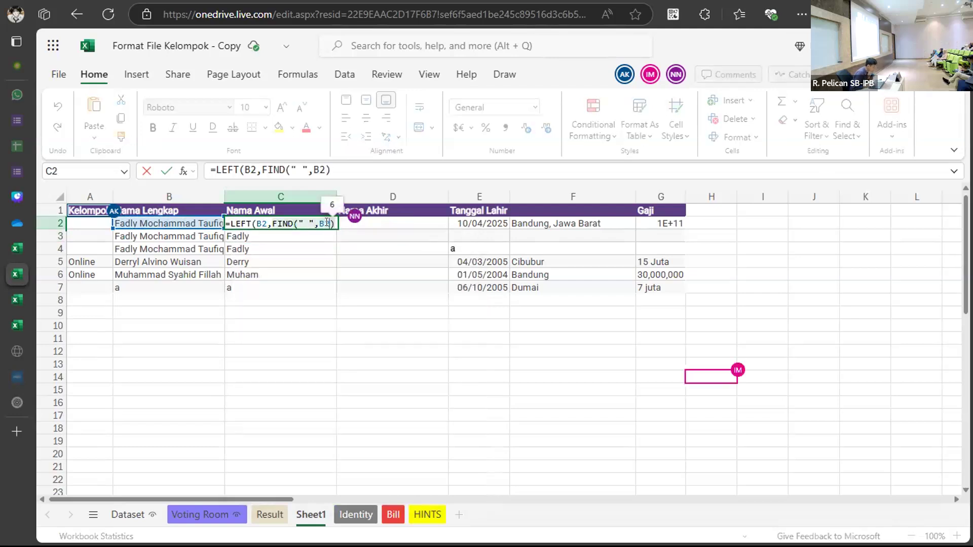
text())
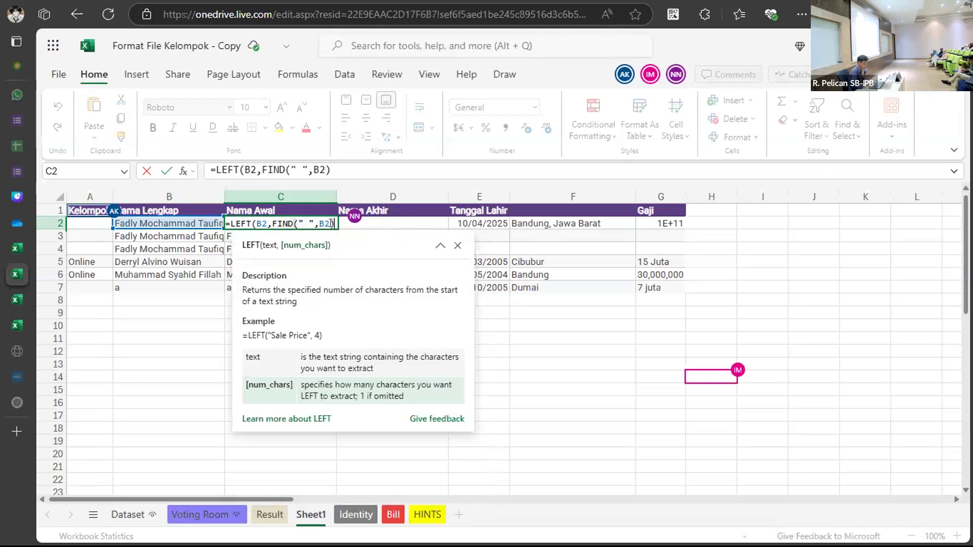
key(Return)
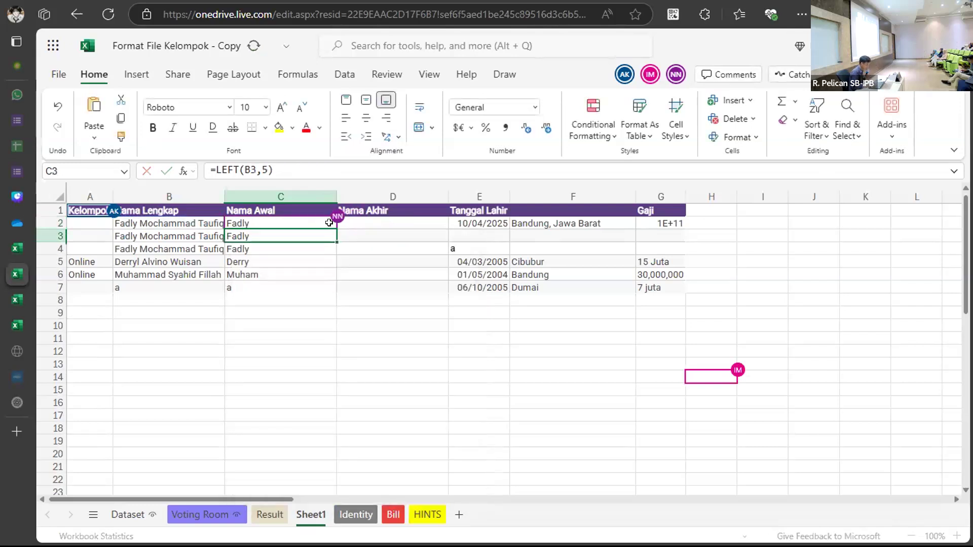
click(284, 219)
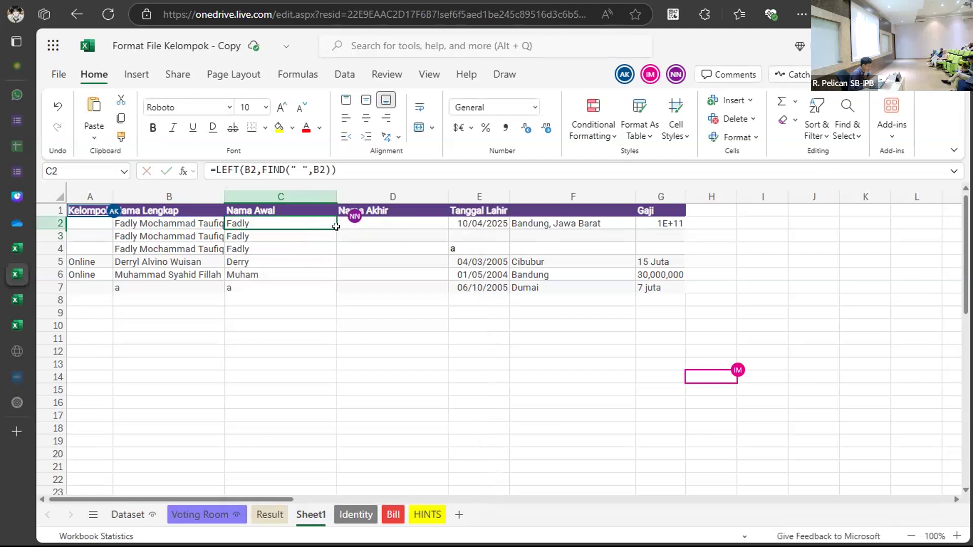
Fill the formula down to C7 and inspect B7's 'a' causing #VALUE! in C7.
drag(336, 226, 326, 289)
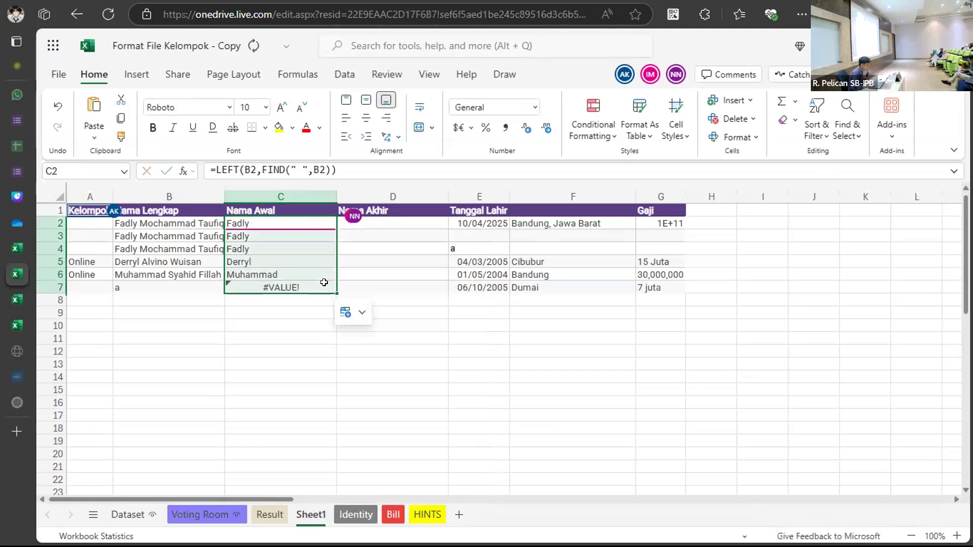
click(293, 288)
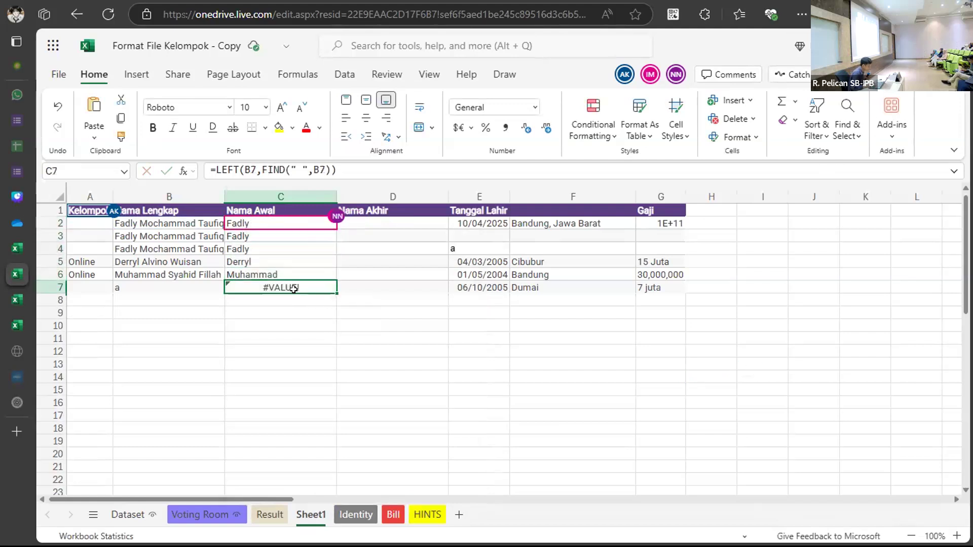
click(179, 289)
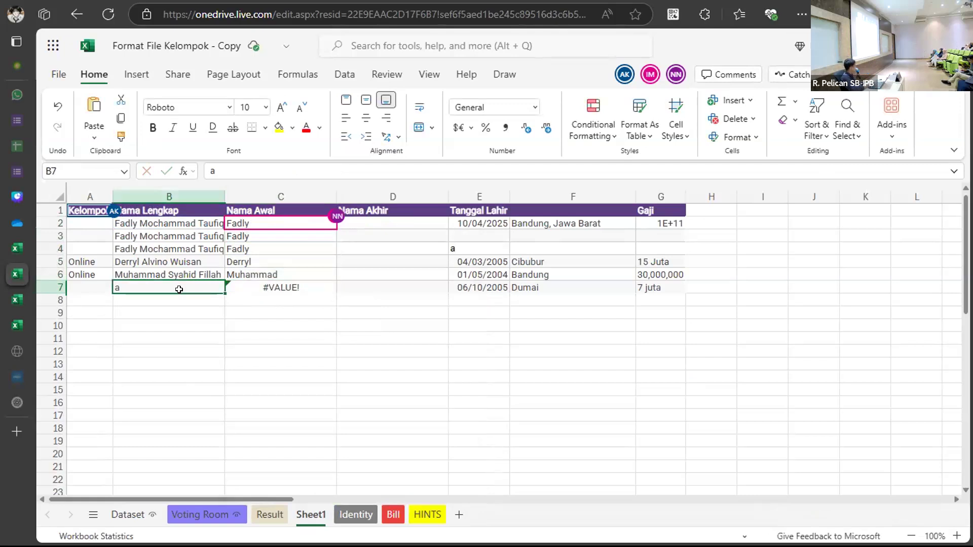
double_click(170, 285)
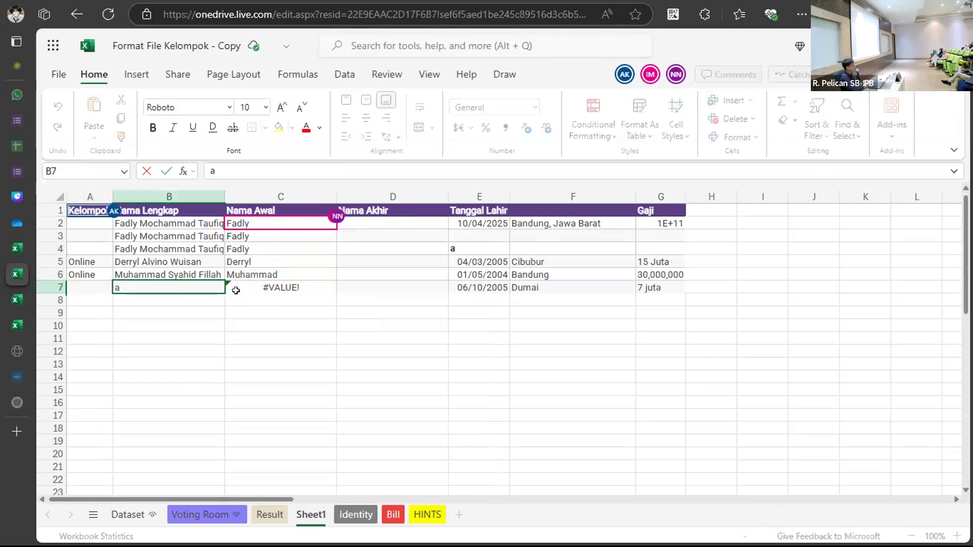
double_click(268, 284)
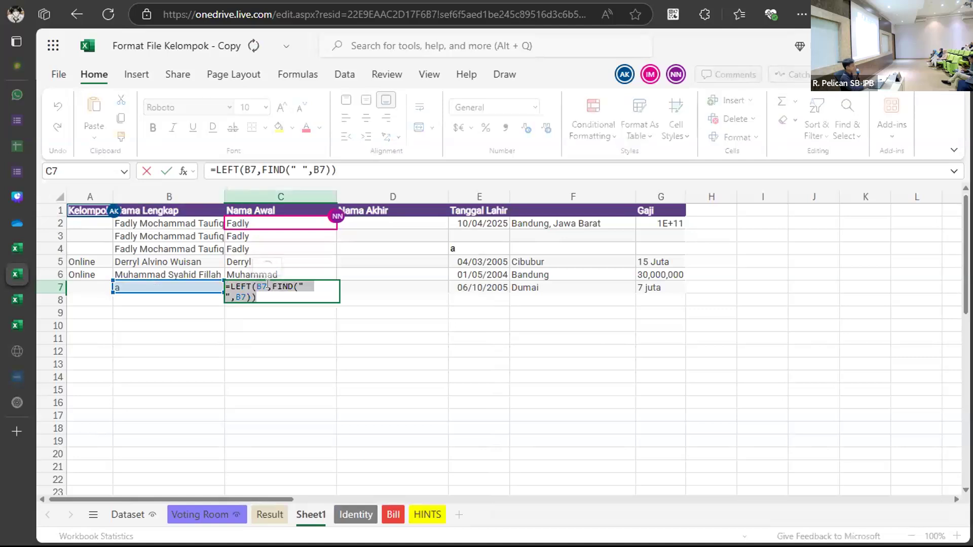
click(260, 294)
key(Return)
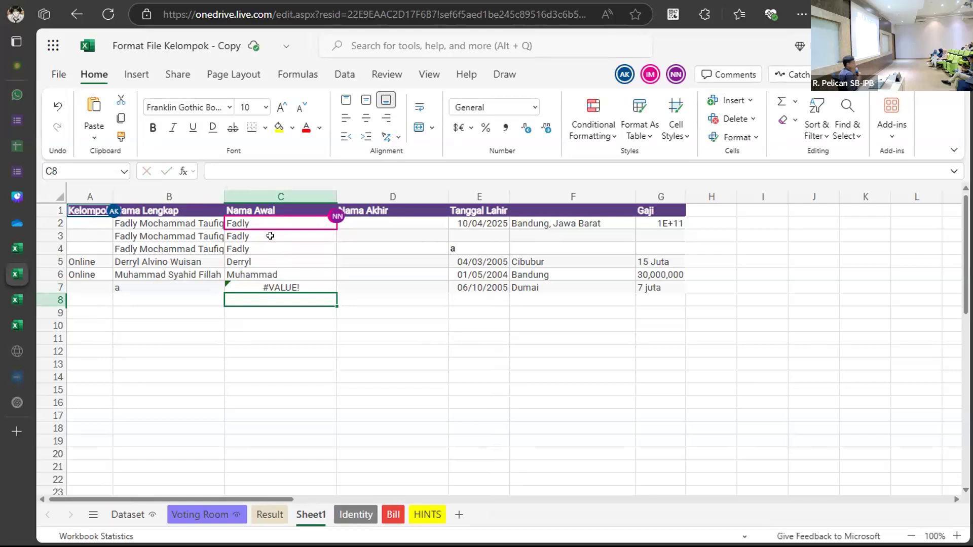
Enter the codes G1, M1 and B1 in I2:I4.
click(739, 221)
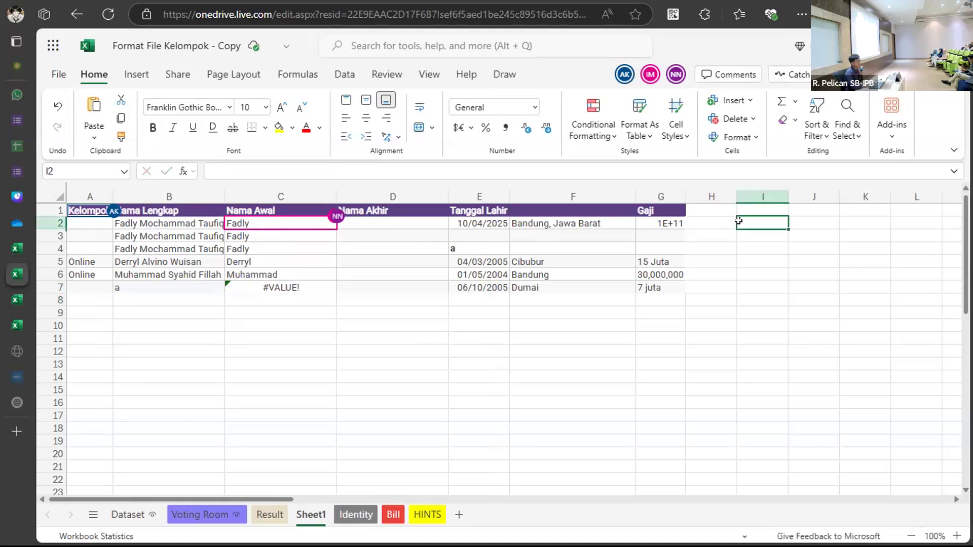
text(G1)
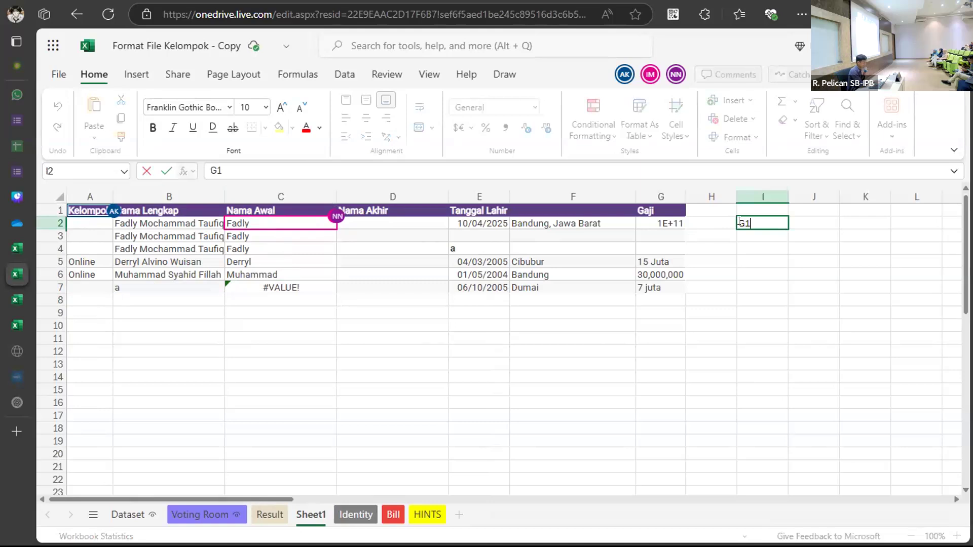
key(Return)
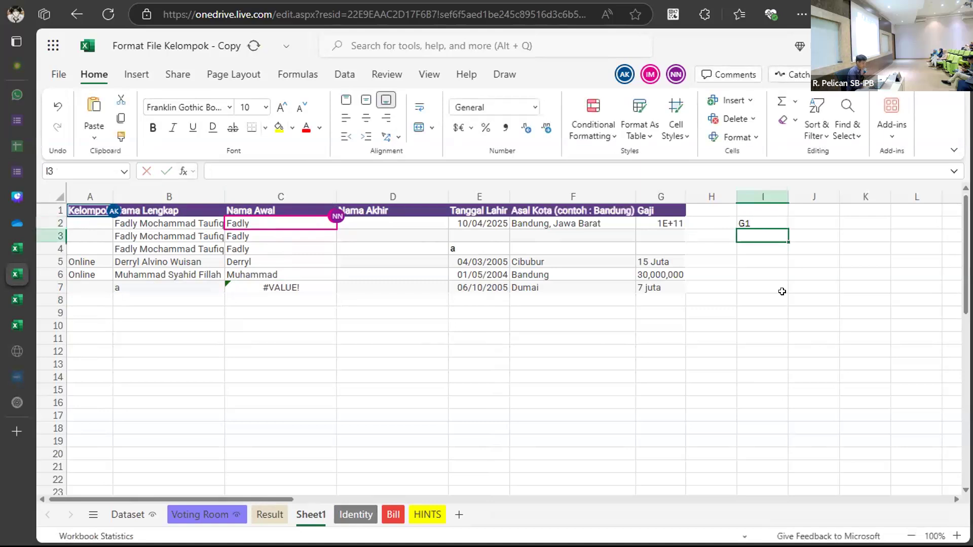
text(M1)
key(Return)
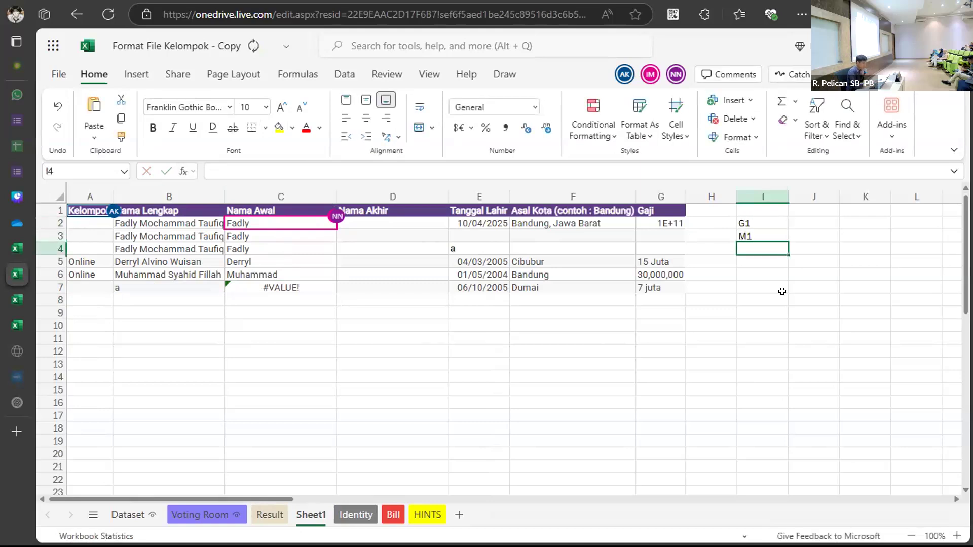
text(B1)
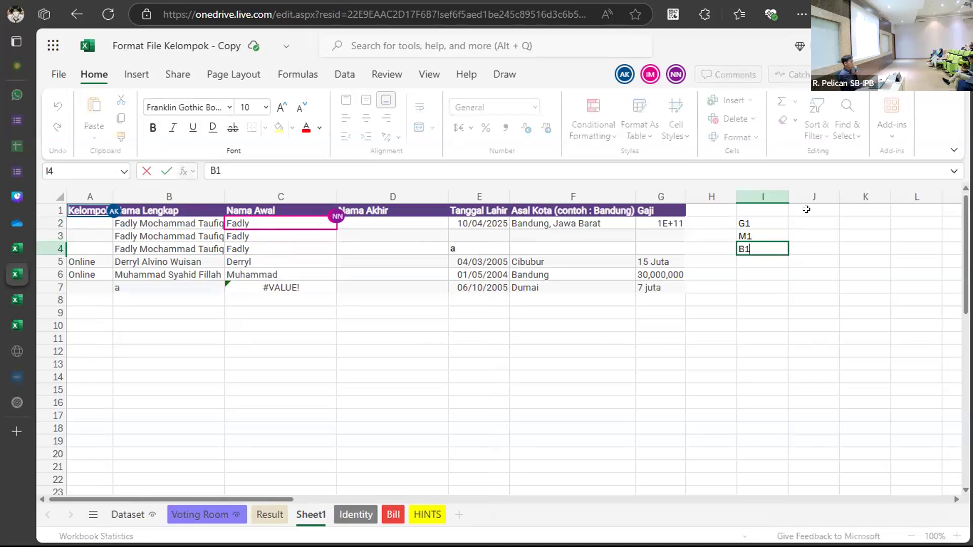
Start a LEFT formula in J2, then cancel it.
double_click(803, 223)
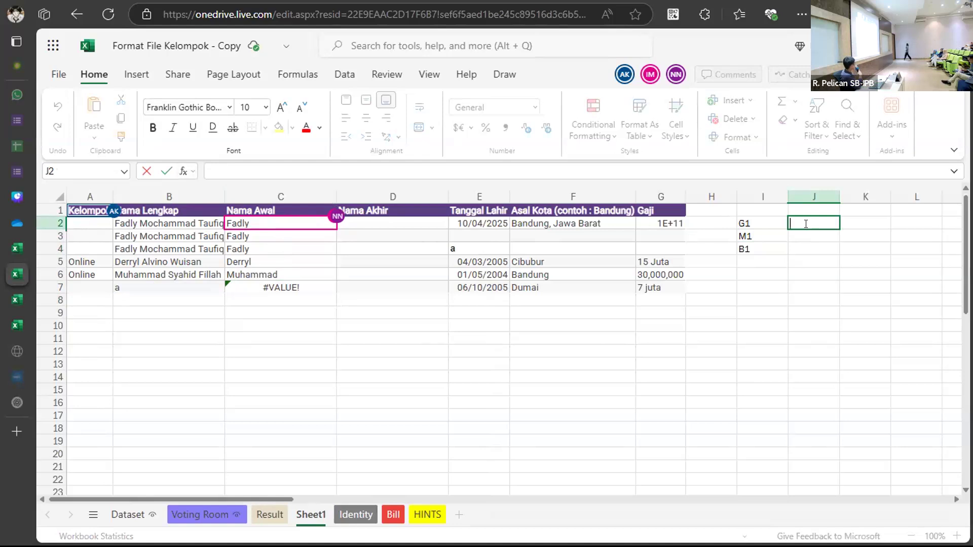
click(753, 223)
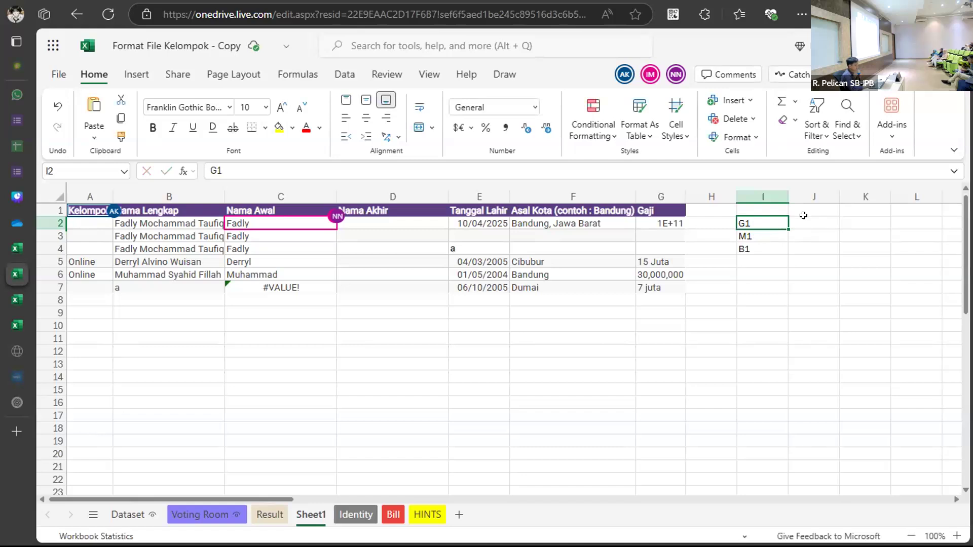
double_click(803, 218)
click(761, 218)
double_click(761, 218)
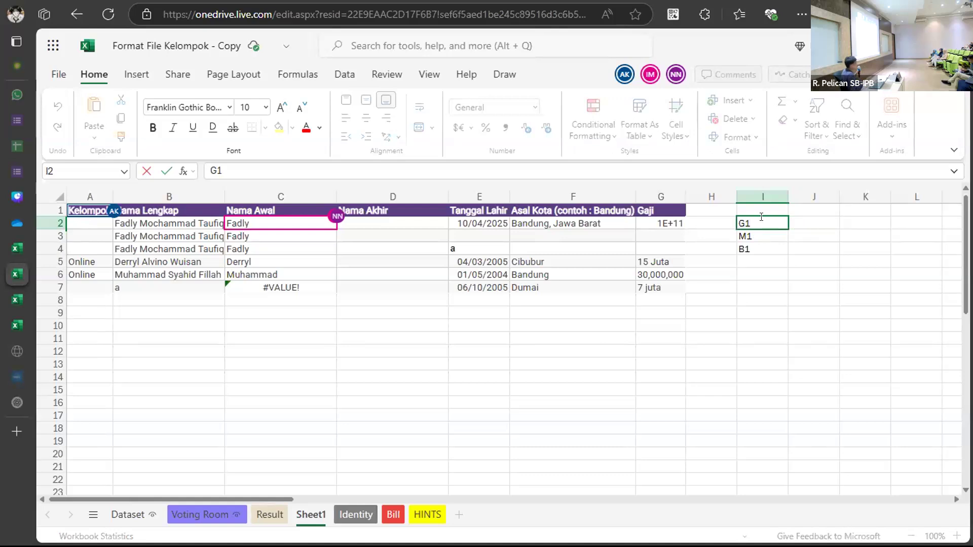
click(791, 223)
double_click(793, 222)
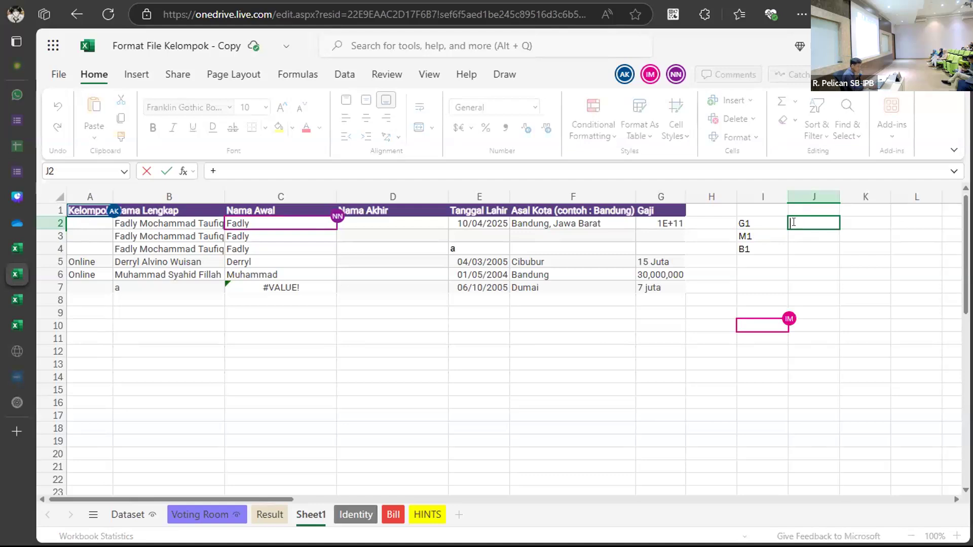
text(=L4e)
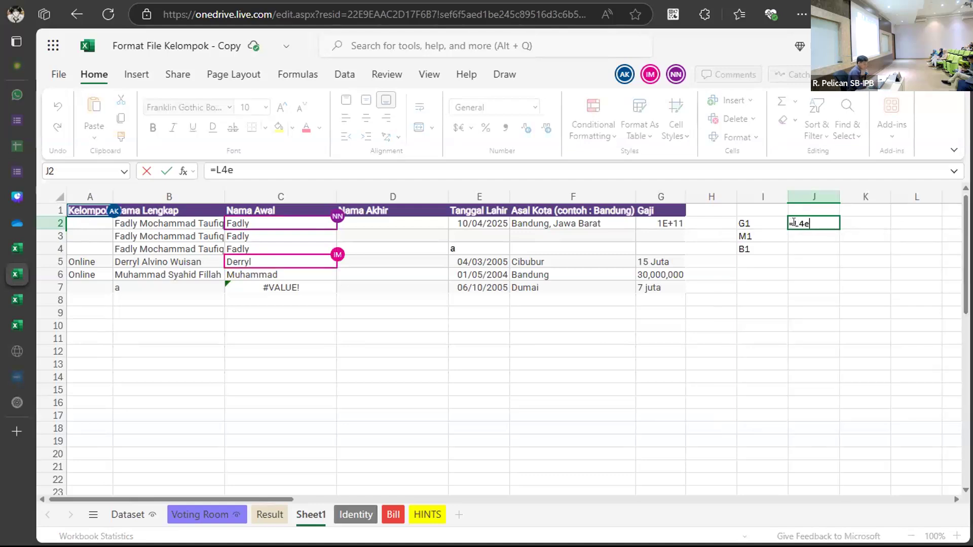
key(BackSpace)
key(BackSpace)
text(eft()
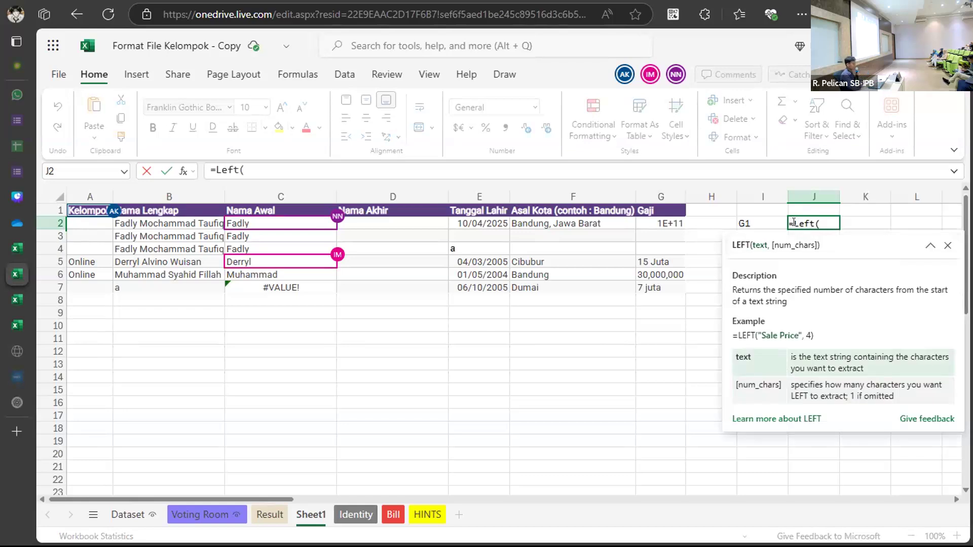
key(BackSpace)
key(Escape)
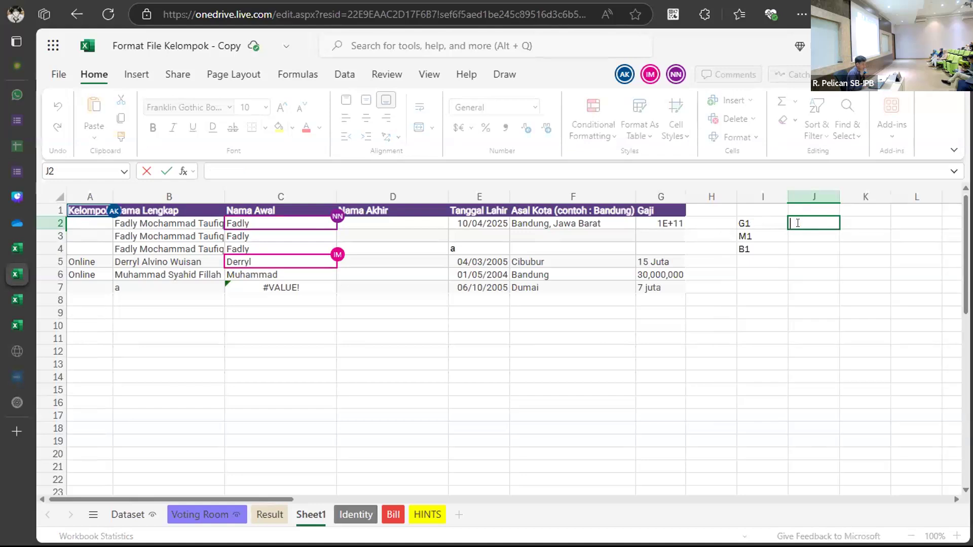
Expand the code in I2 into a full nine-digit ID number.
click(757, 222)
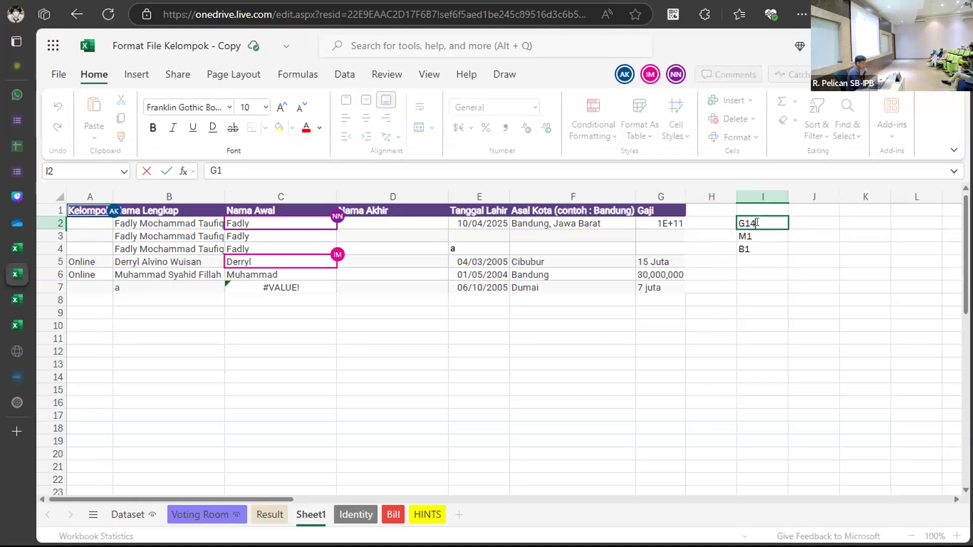
click(825, 247)
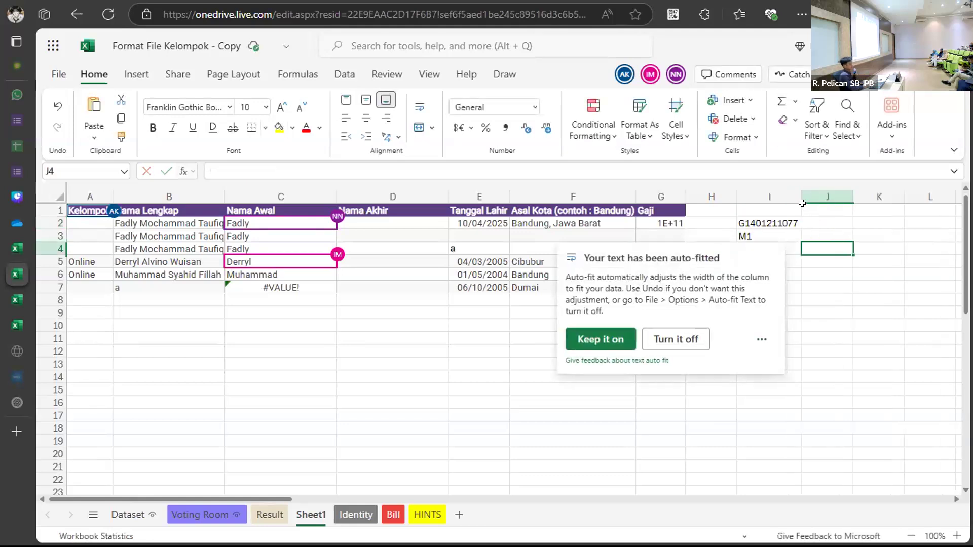
Enter =LEFT(I2,2) in J2 to return G1 from I2's ID.
click(826, 221)
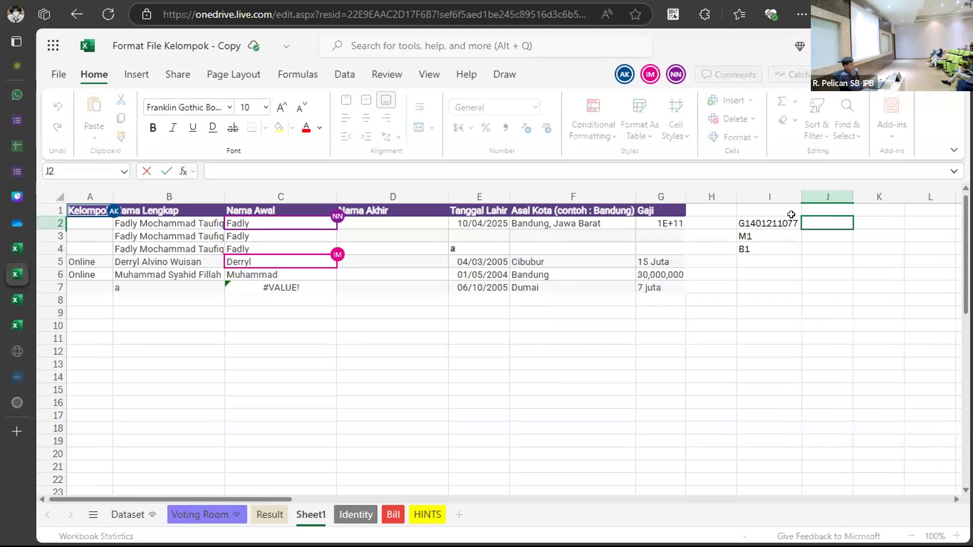
double_click(850, 221)
text(=La)
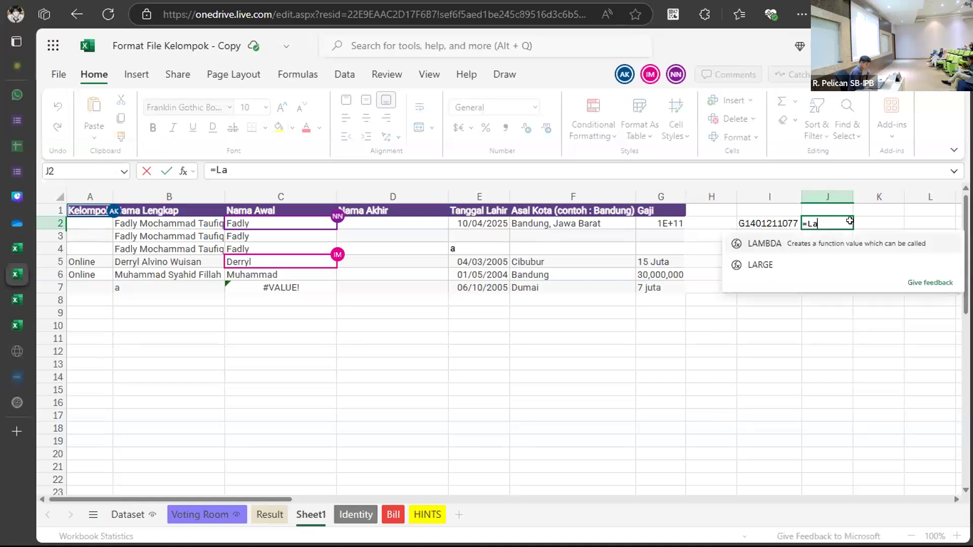
key(BackSpace)
text(EFT)
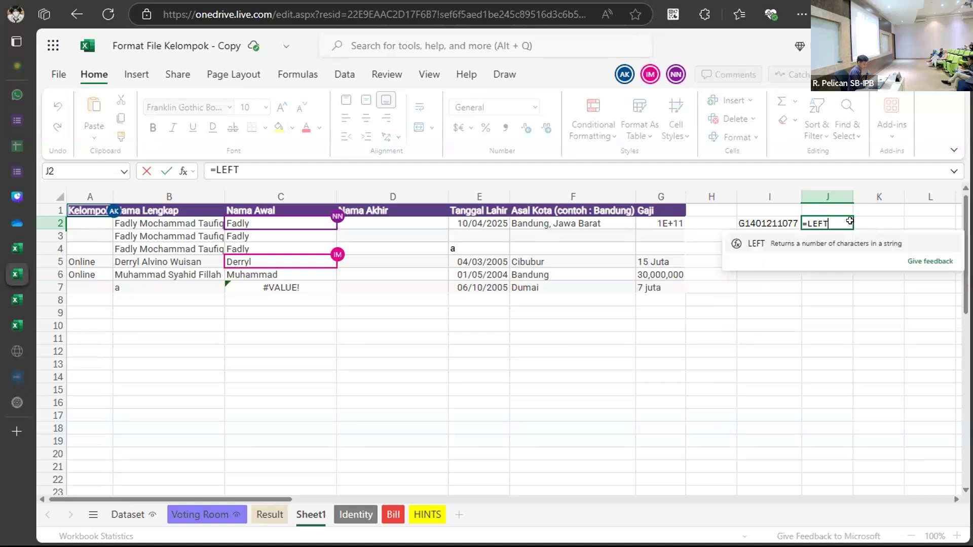
text((2)
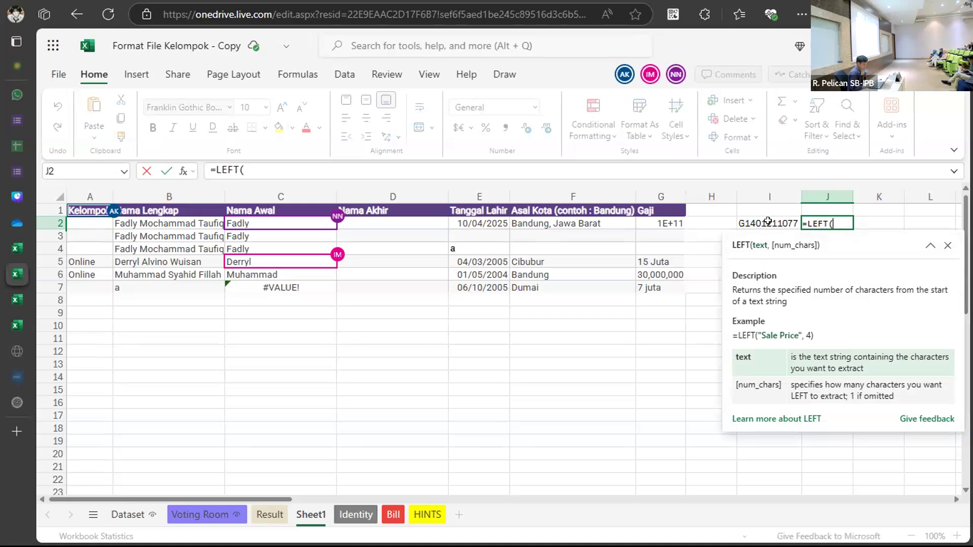
click(768, 222)
text(,)
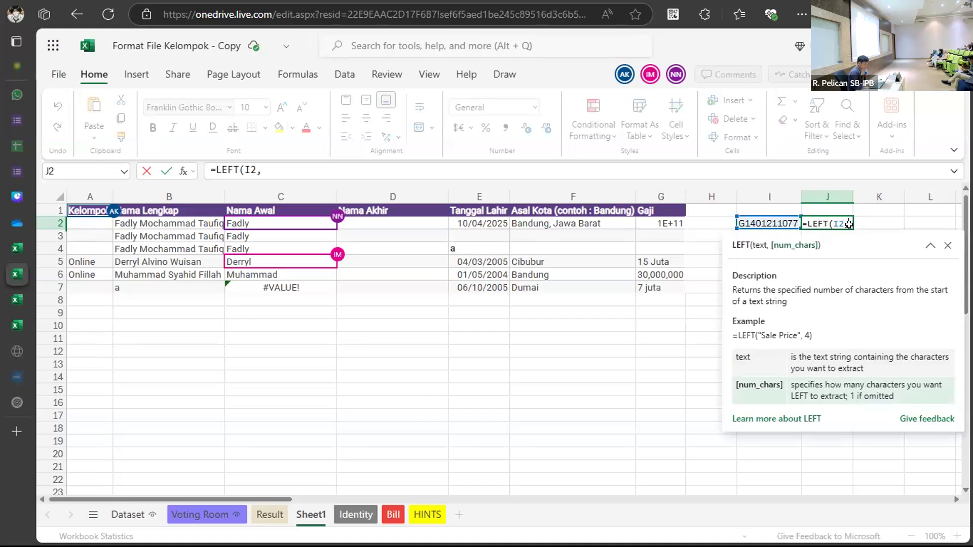
text(2))
key(Return)
Delete the test codes, ID and LEFT formula in I2:J5.
drag(771, 222, 813, 244)
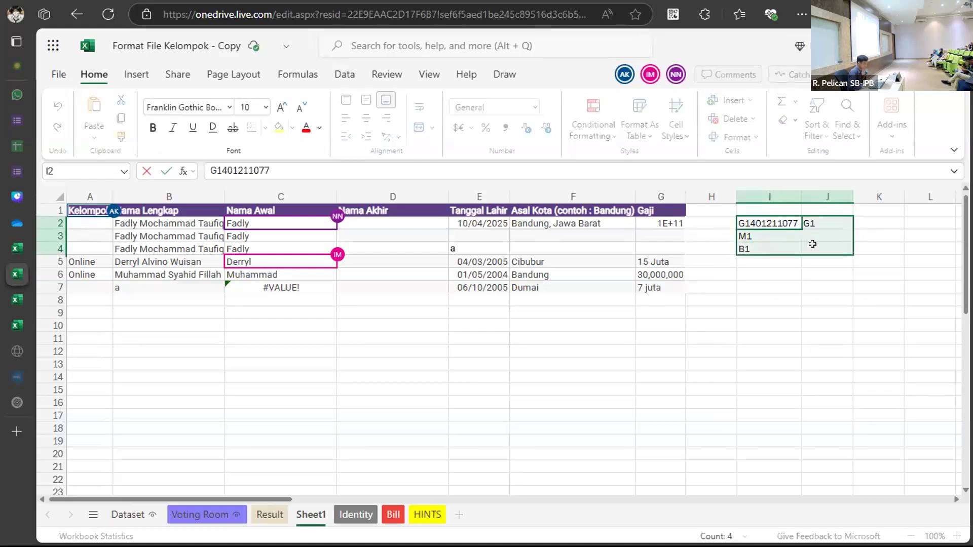
click(749, 299)
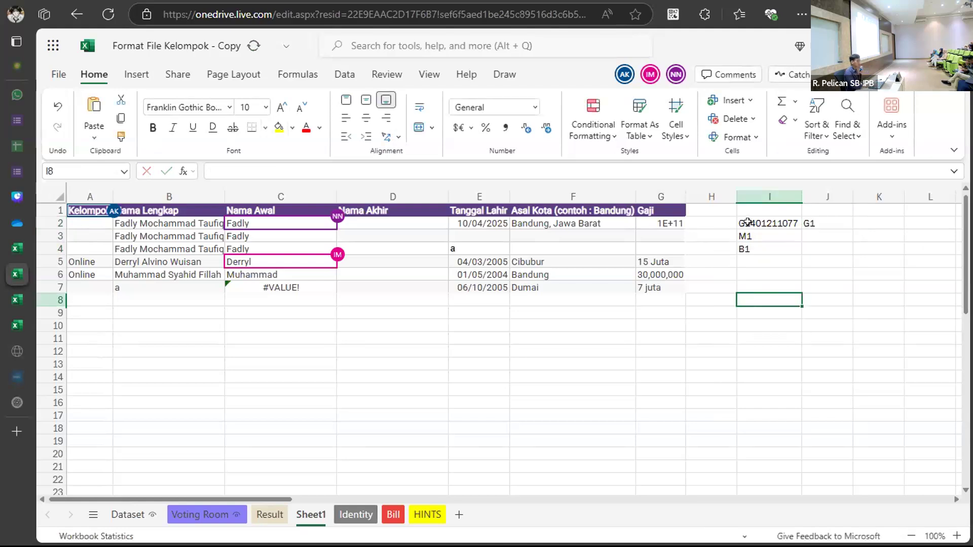
drag(748, 222, 812, 244)
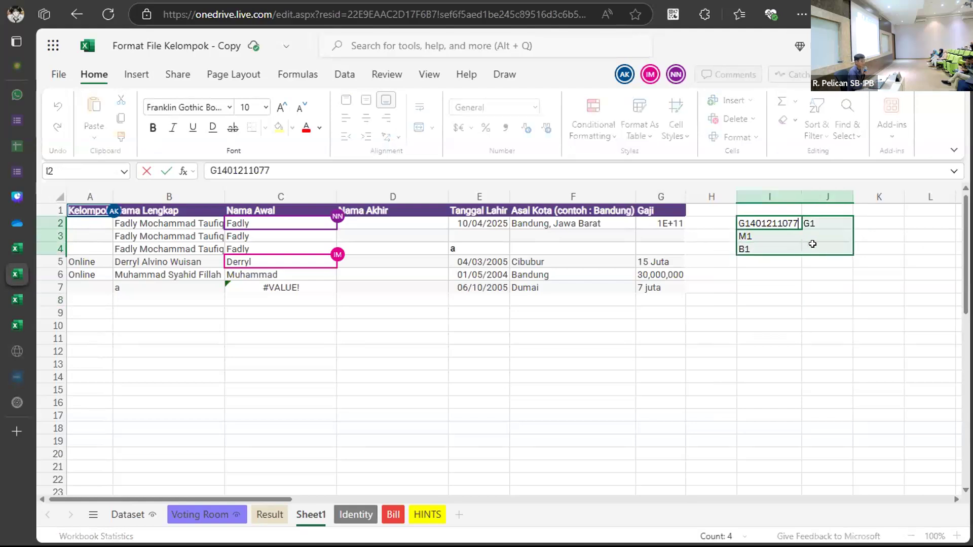
click(758, 313)
drag(749, 223, 802, 259)
key(Delete)
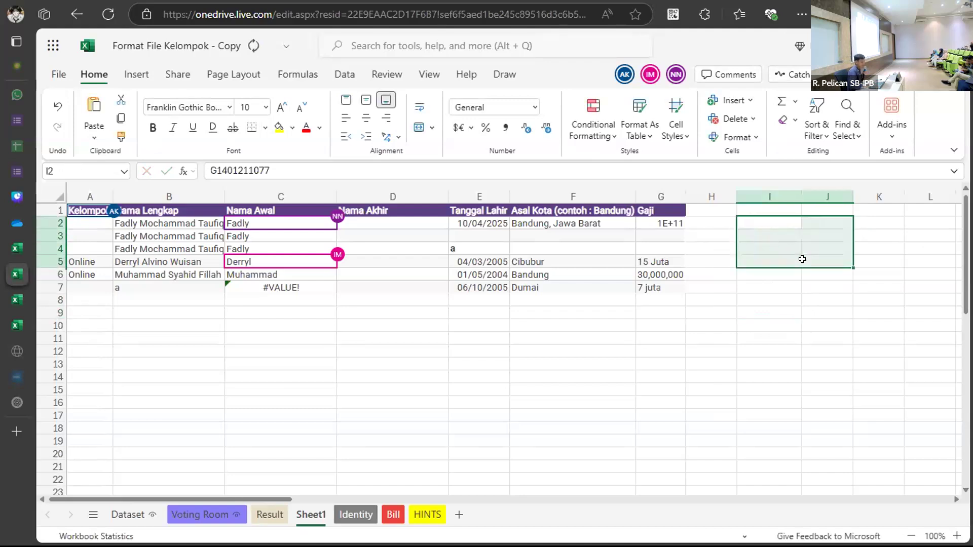
click(272, 317)
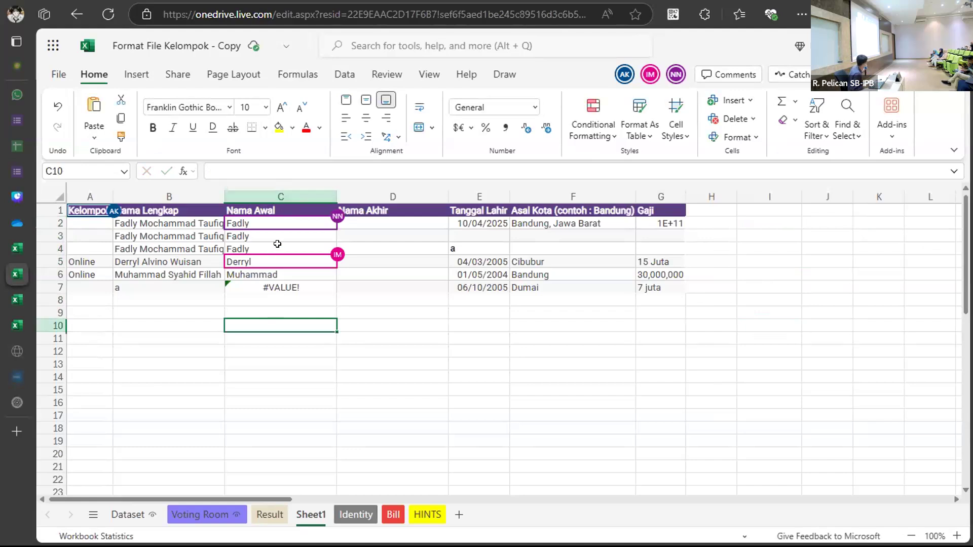
double_click(364, 223)
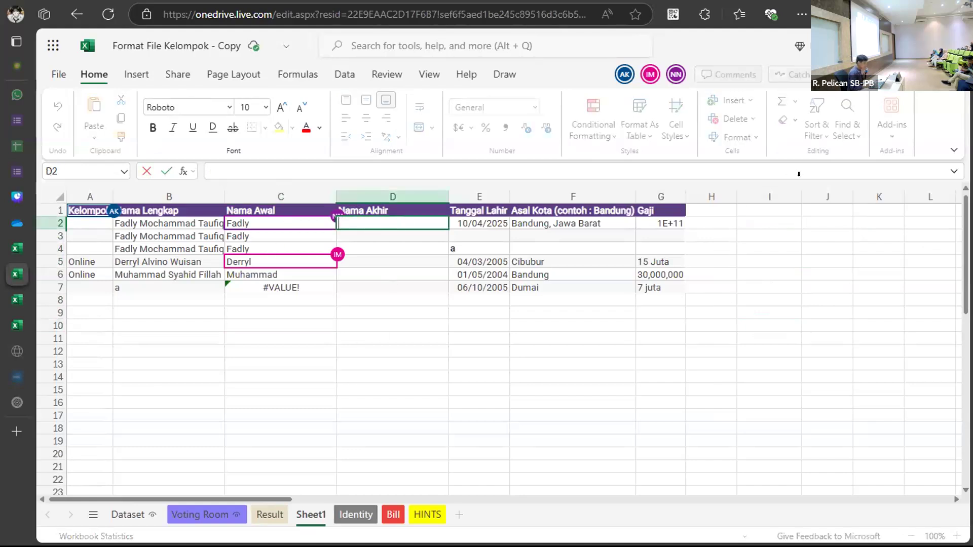
Open Find and Replace on the Replace tab, then close it without changes.
click(759, 224)
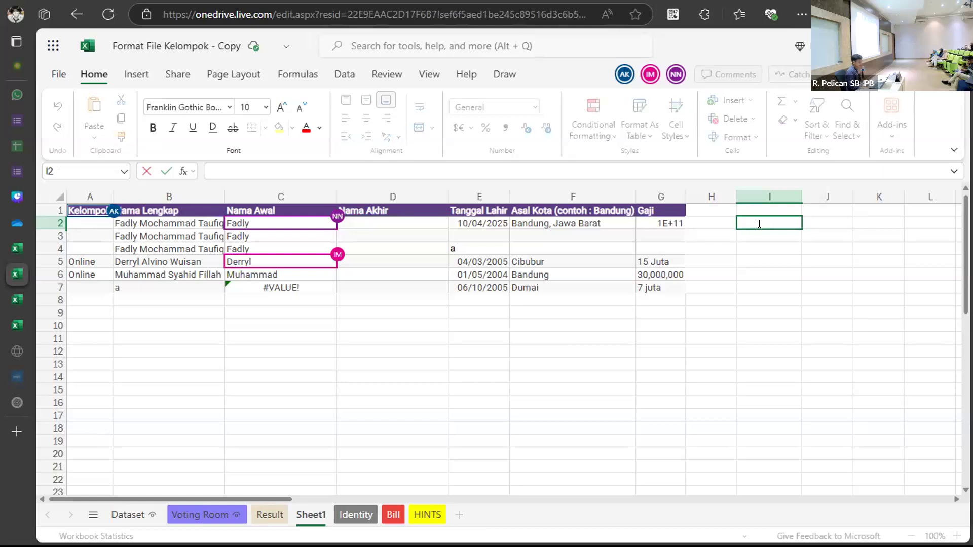
click(734, 260)
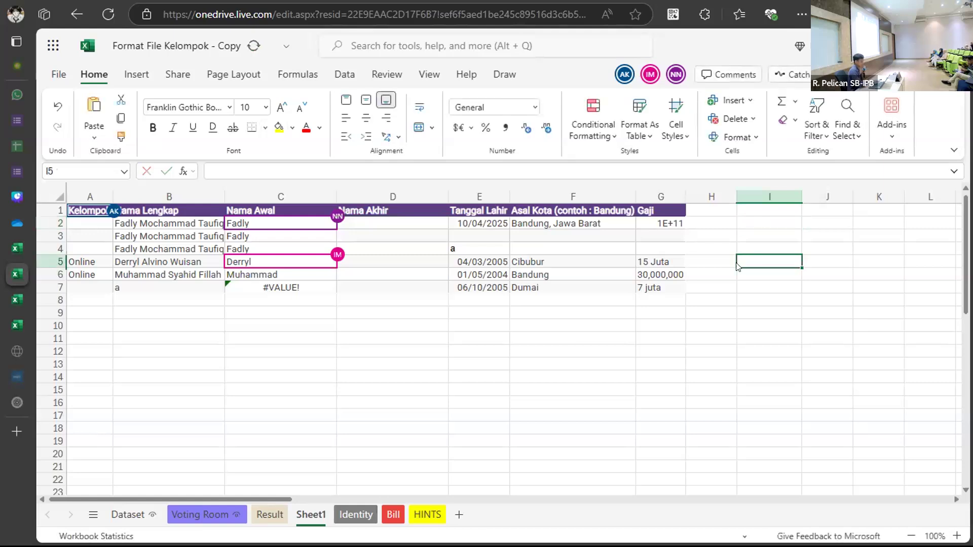
key(ctrl+f)
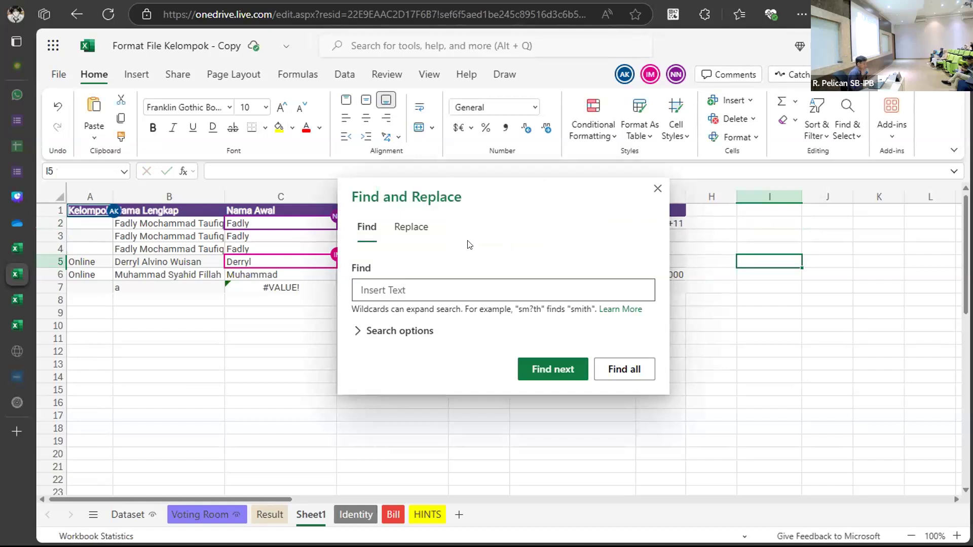
click(412, 225)
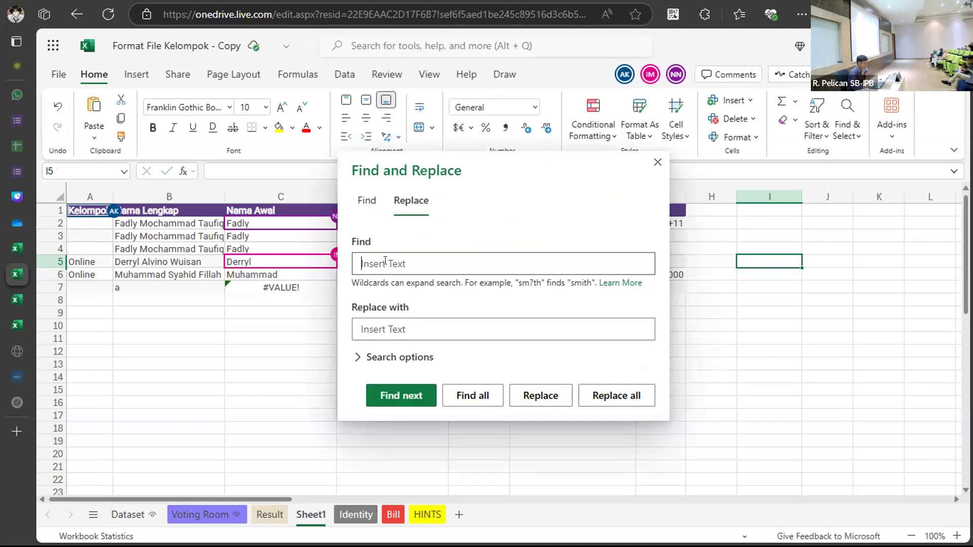
click(657, 162)
Select the full names B2 to B6 under Nama Lengkap.
double_click(379, 220)
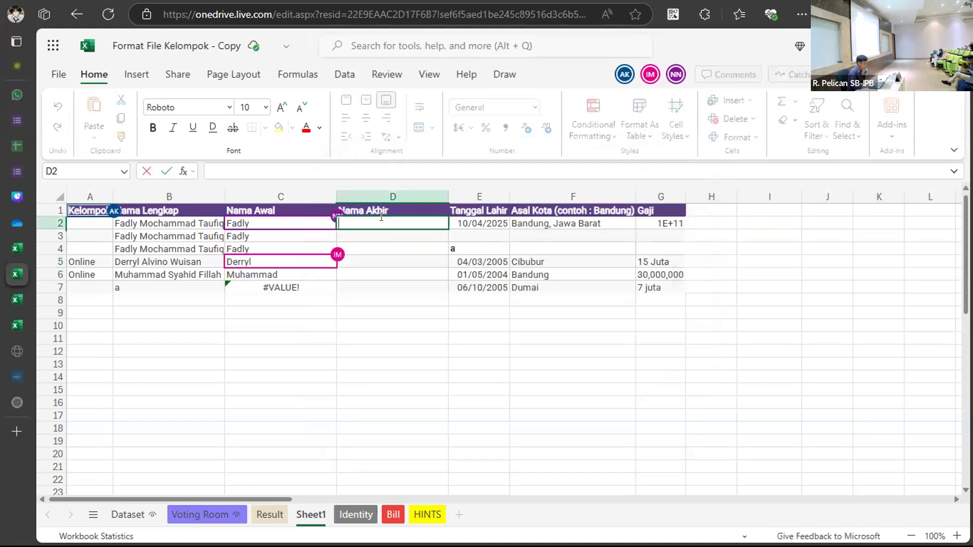
key(ctrl+f)
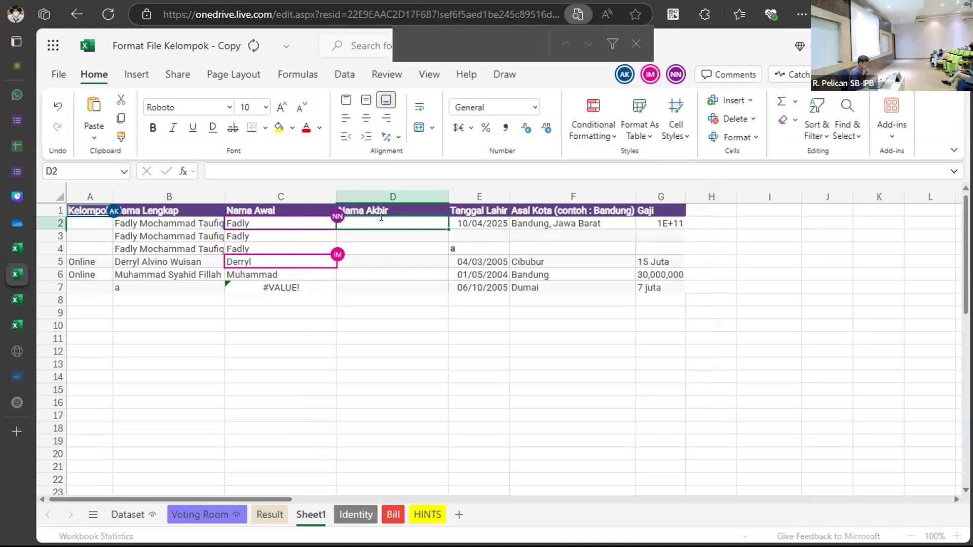
key(Down)
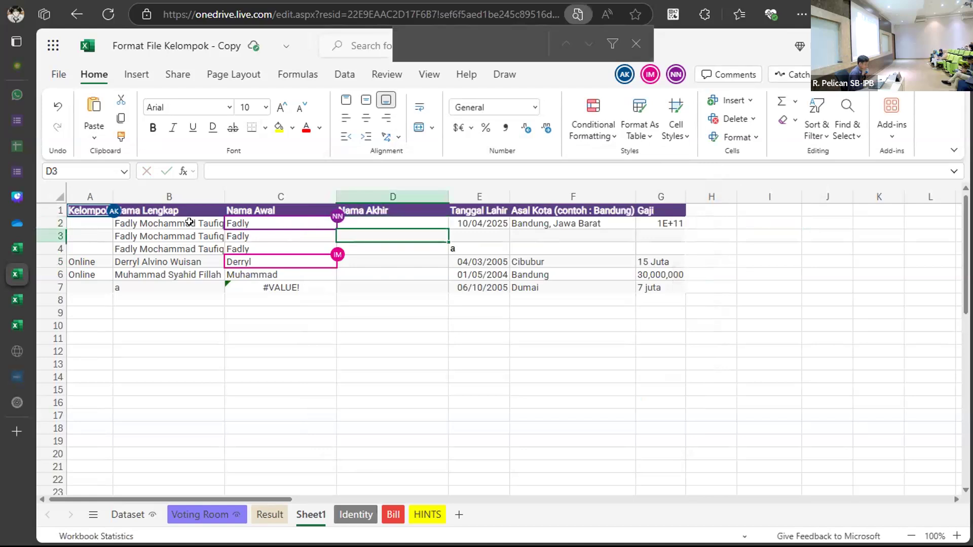
click(189, 222)
key(shift+Down)
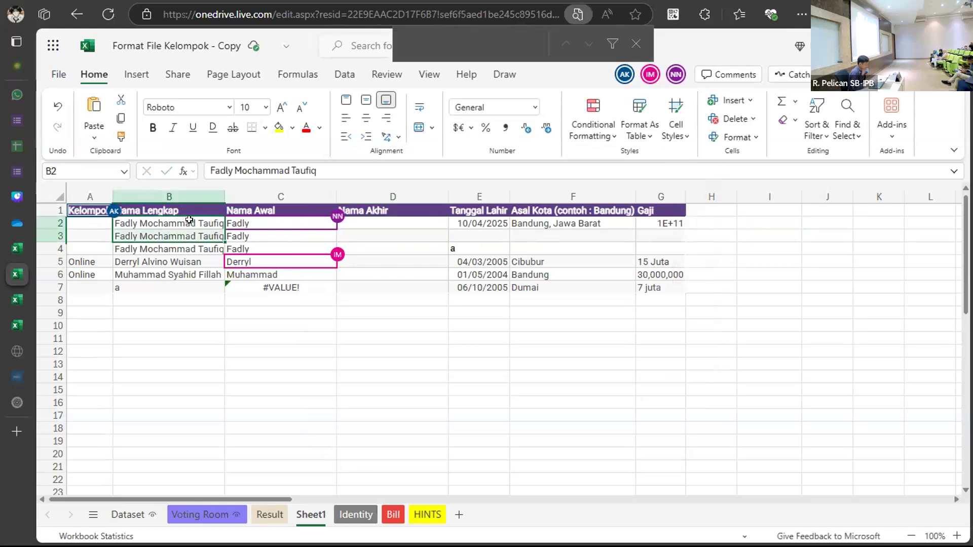
click(190, 221)
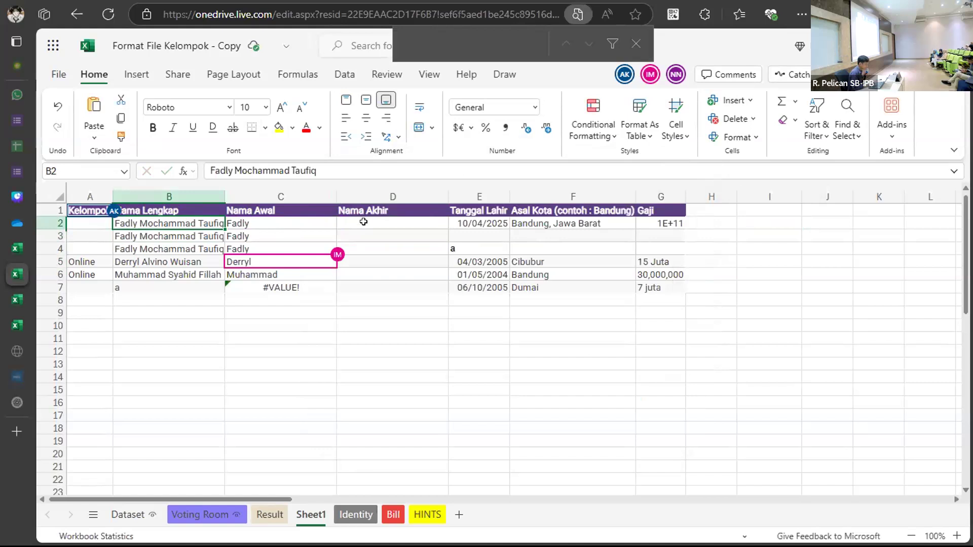
drag(136, 223, 157, 264)
right_click(162, 266)
click(119, 256)
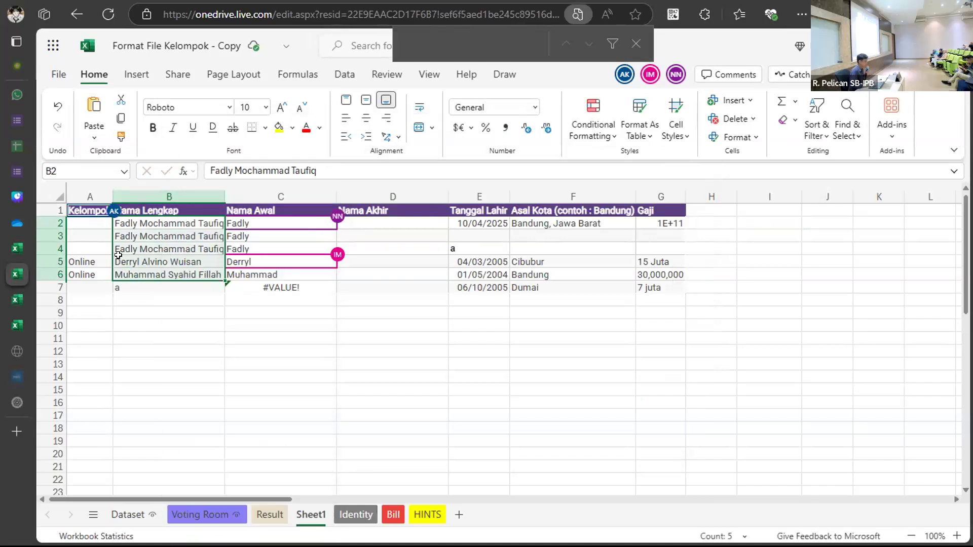
In Replace, find ' *' with an empty replacement, scope set to Sheet.
key(ctrl+f)
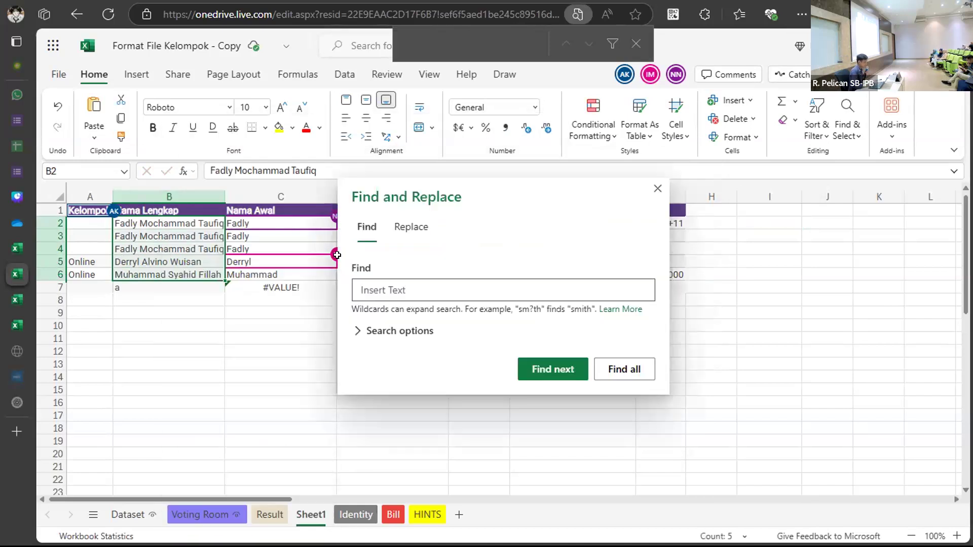
click(410, 229)
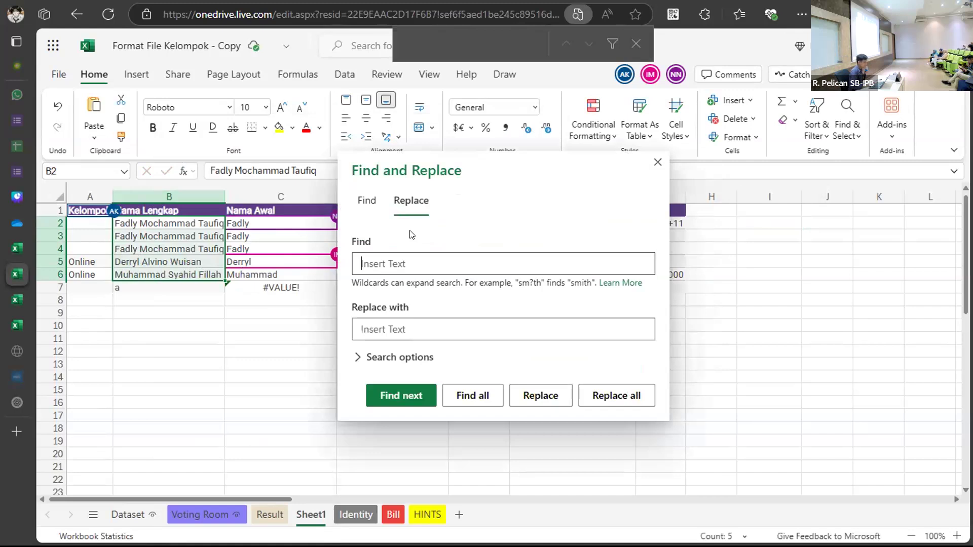
click(431, 259)
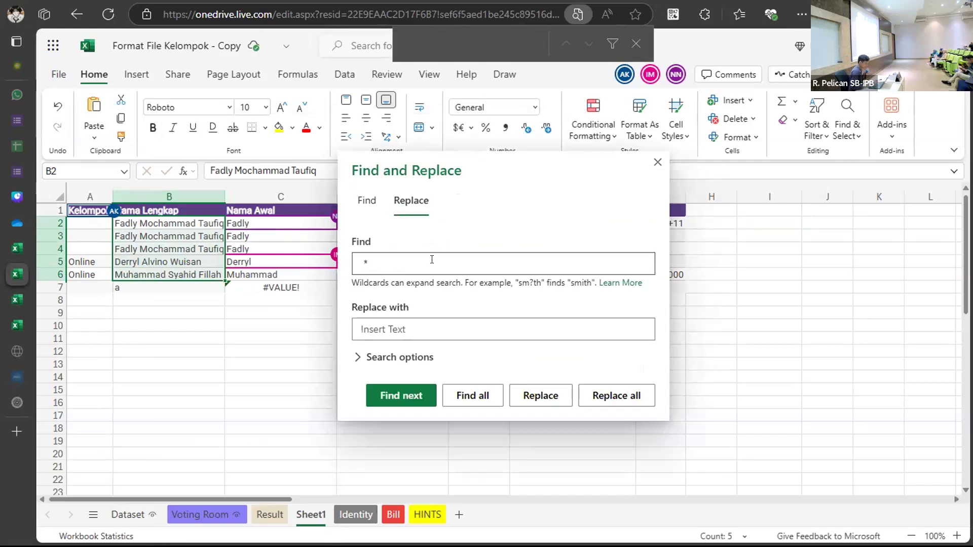
click(410, 320)
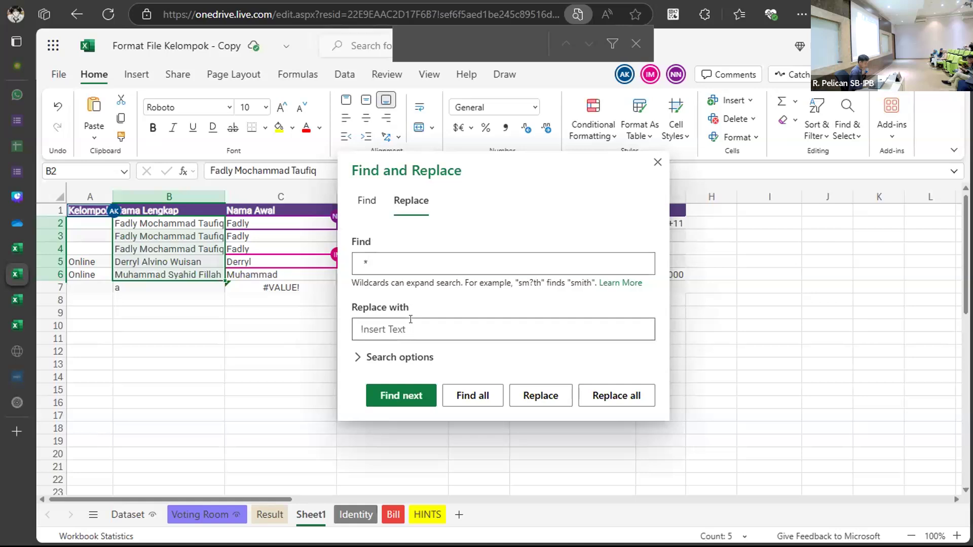
click(401, 356)
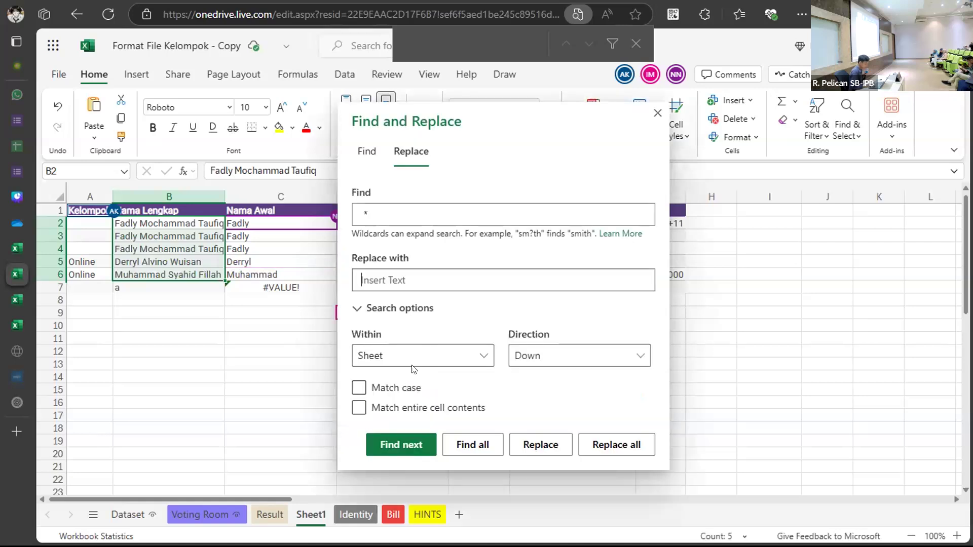
click(421, 357)
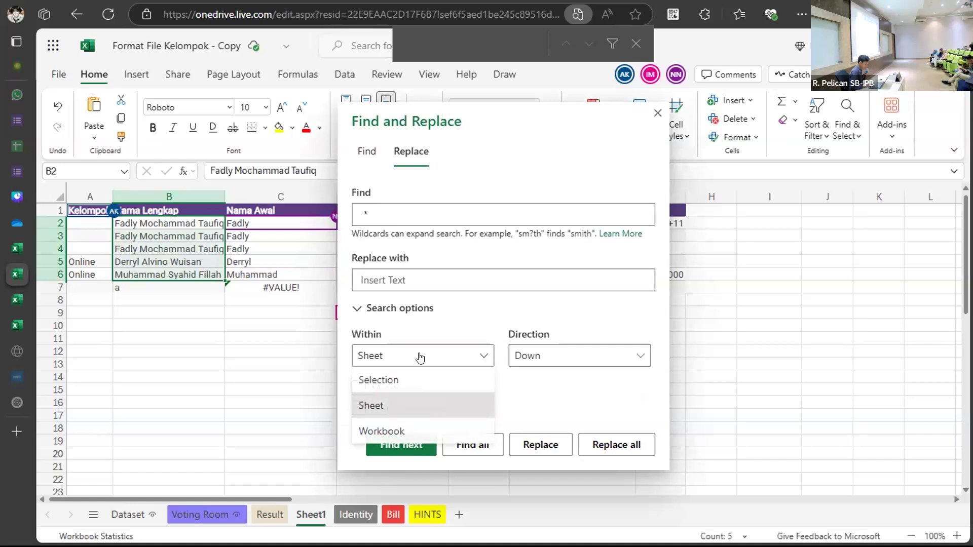
click(474, 350)
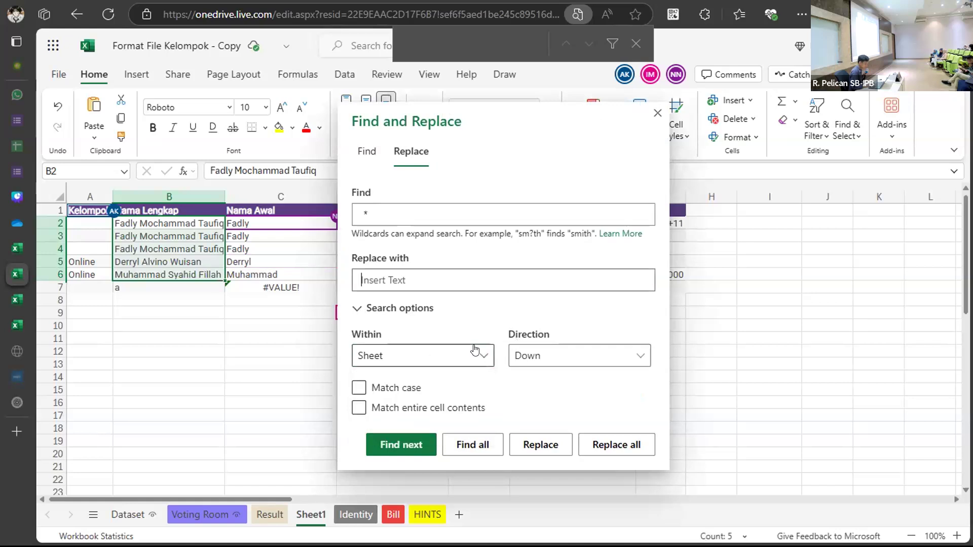
click(451, 351)
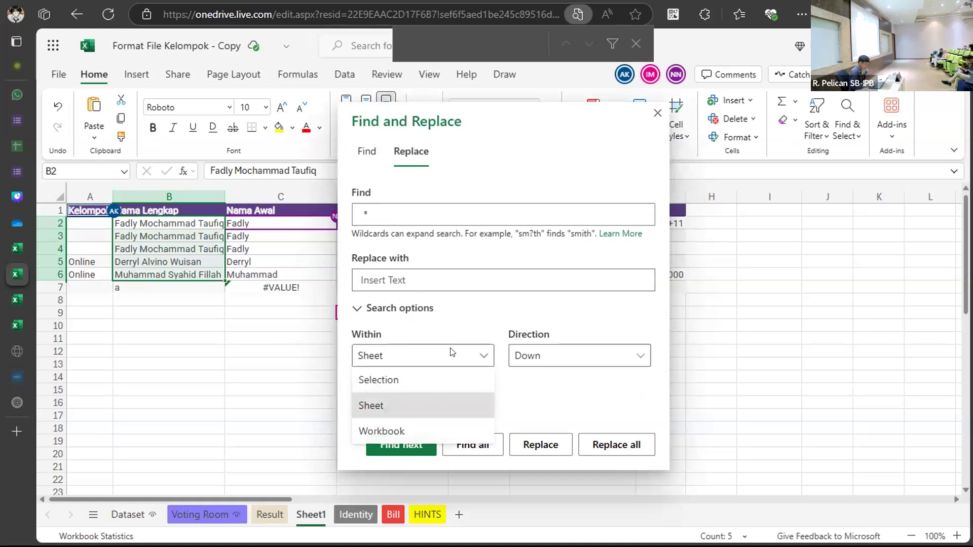
click(437, 351)
click(404, 310)
click(404, 336)
click(398, 357)
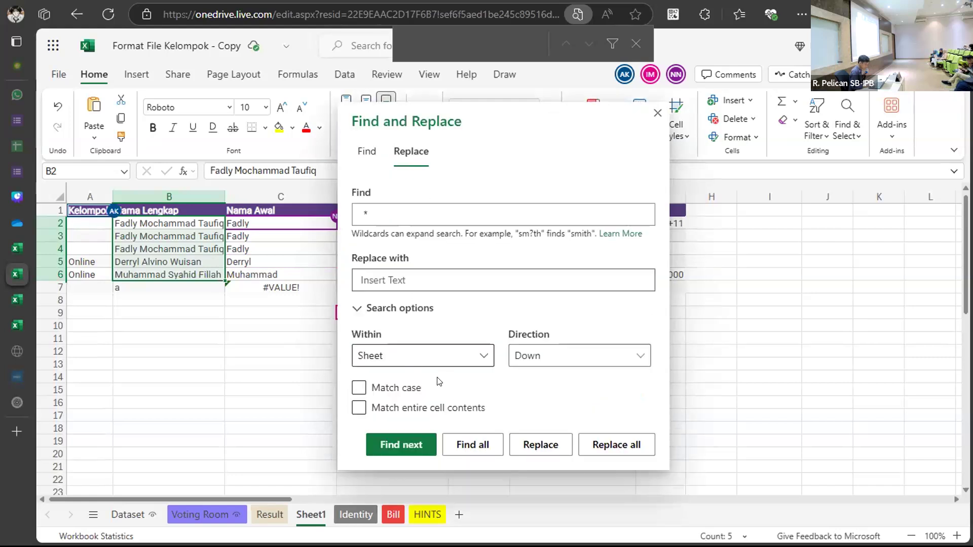
Replace all matches, close the dialog, and undo the shortened names.
click(596, 440)
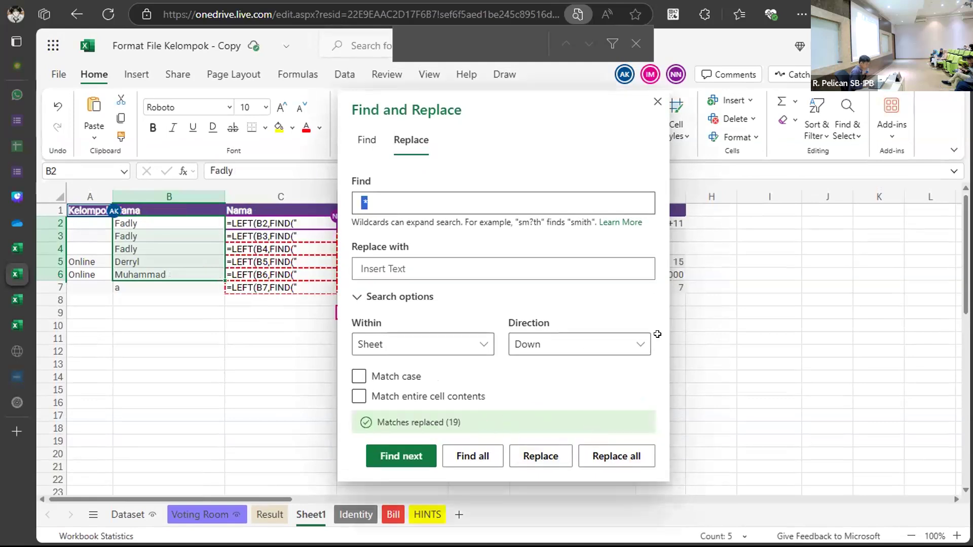
click(657, 101)
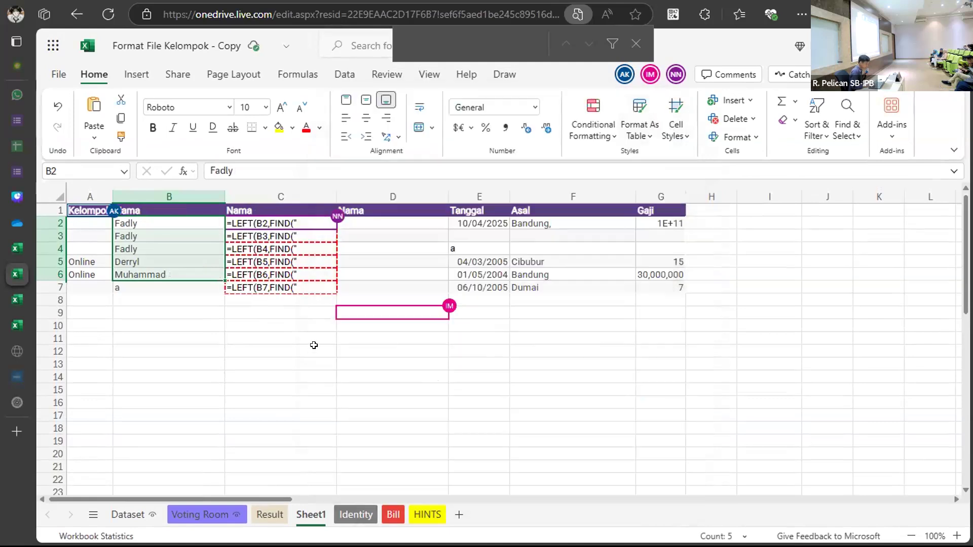
click(314, 345)
key(ctrl+z)
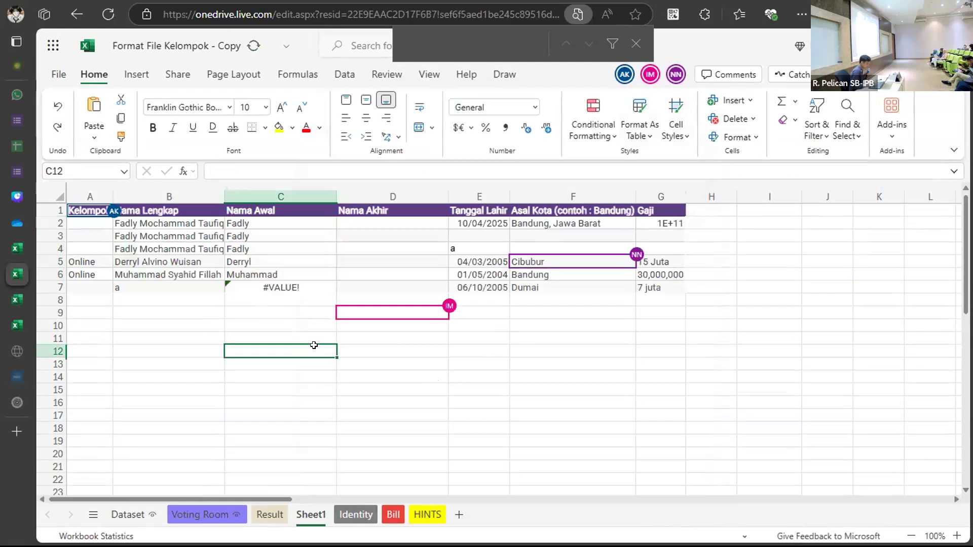
click(181, 223)
drag(181, 223, 182, 272)
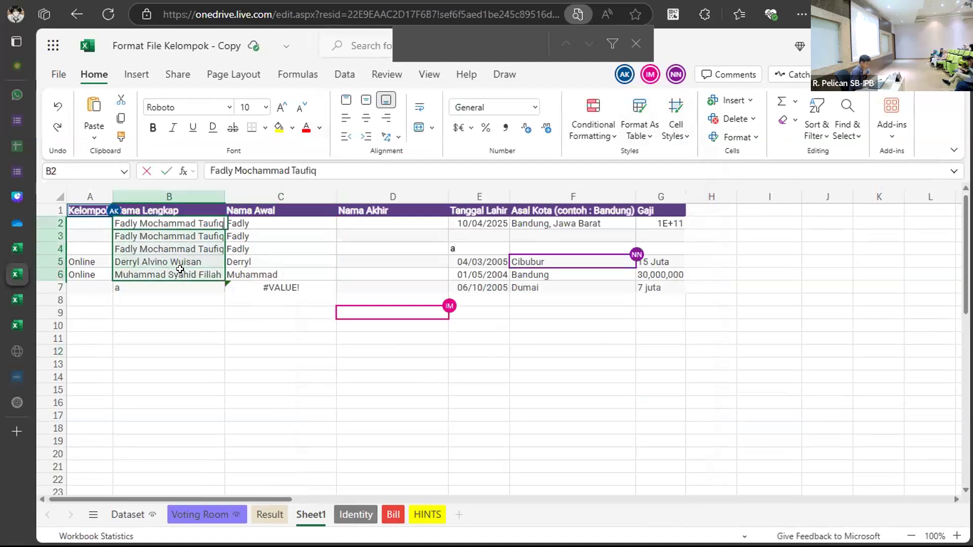
right_click(182, 273)
key(Escape)
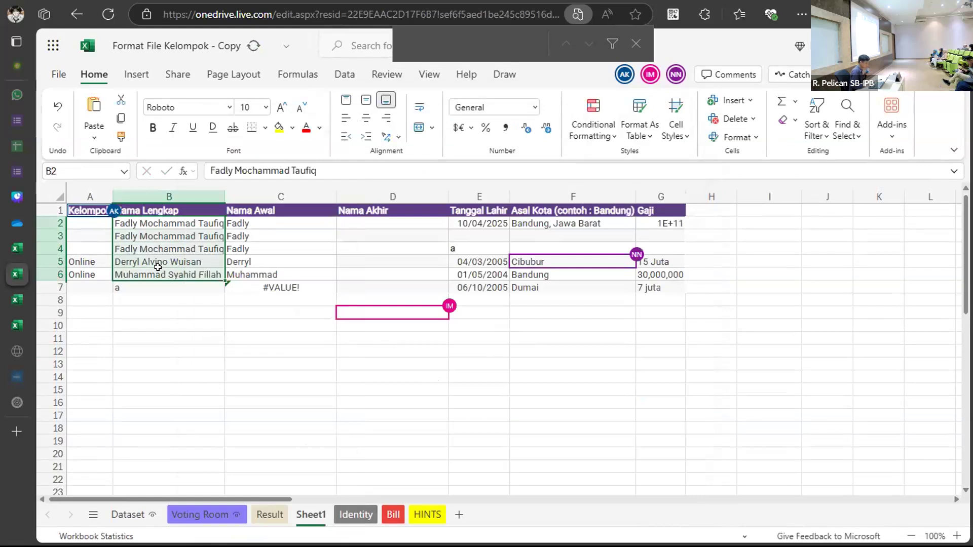
key(ctrl+f)
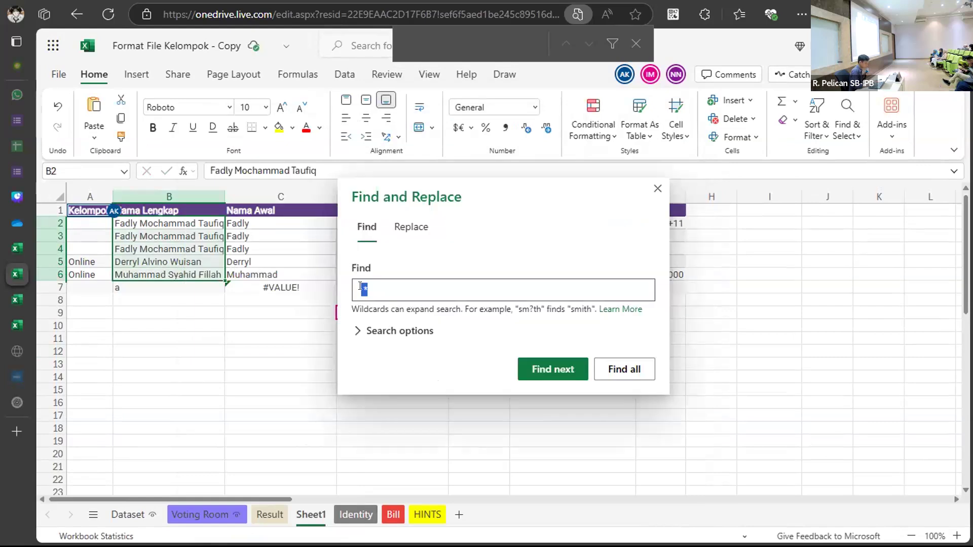
click(408, 236)
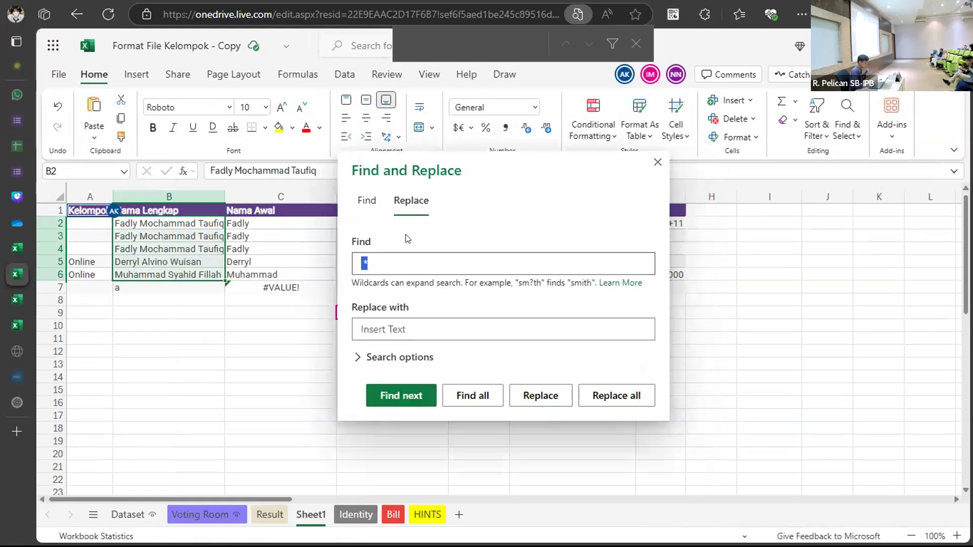
click(395, 364)
click(451, 361)
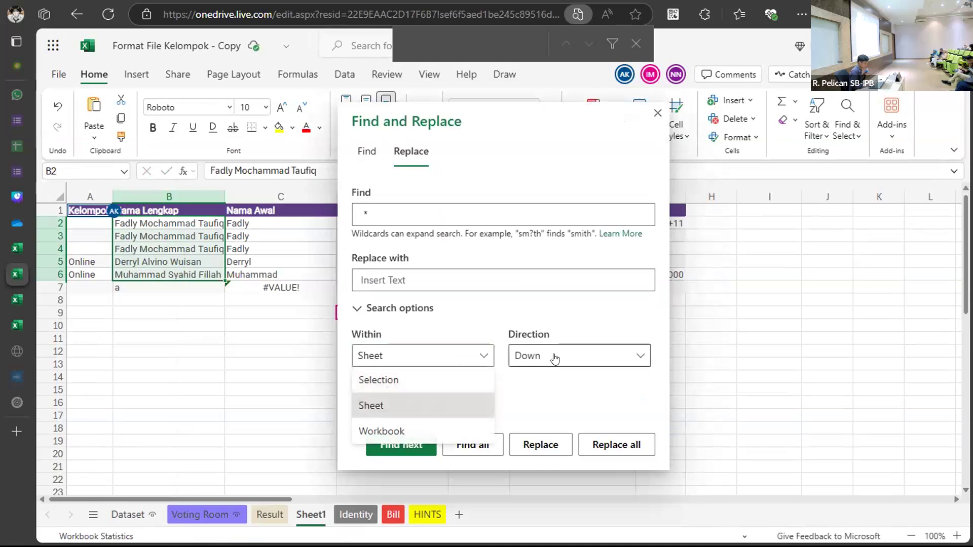
click(452, 382)
click(411, 275)
click(621, 444)
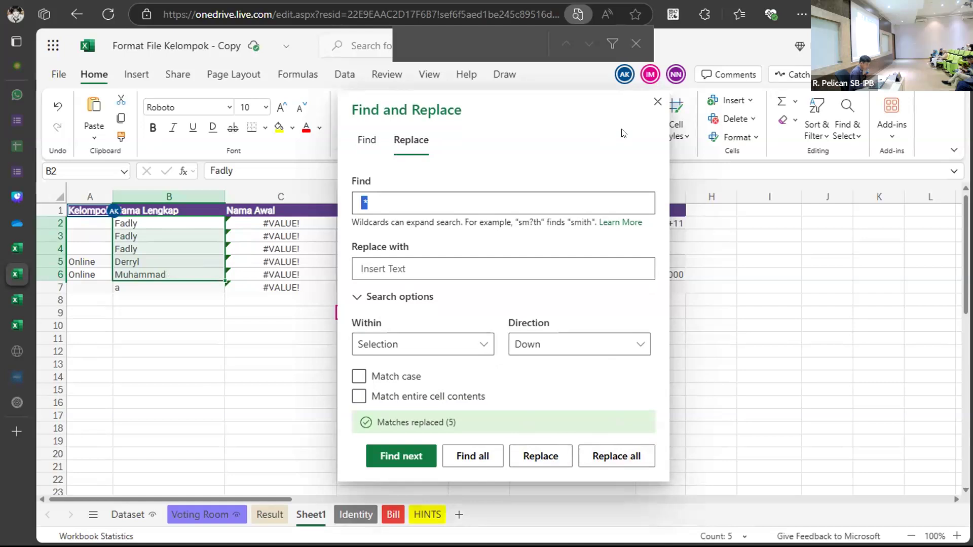
click(653, 110)
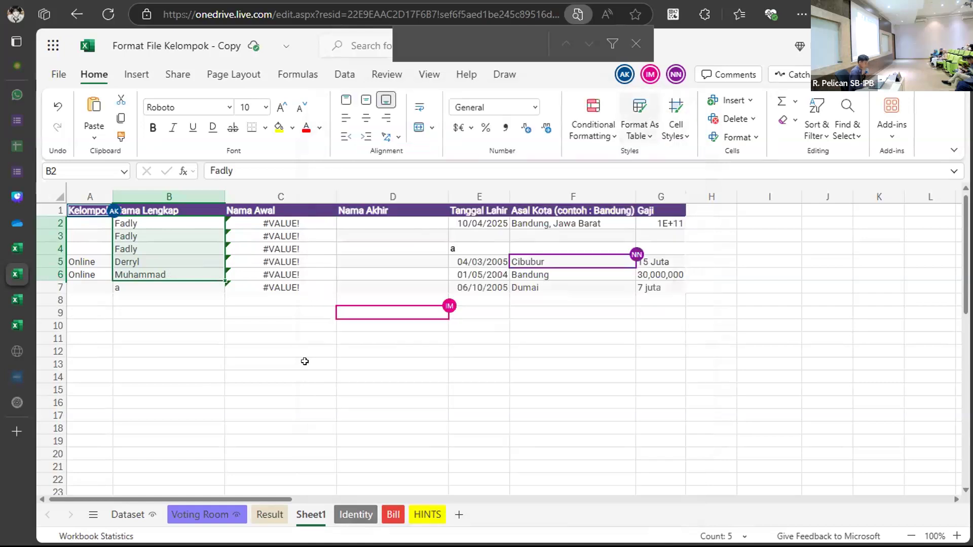
click(307, 364)
key(ctrl+z)
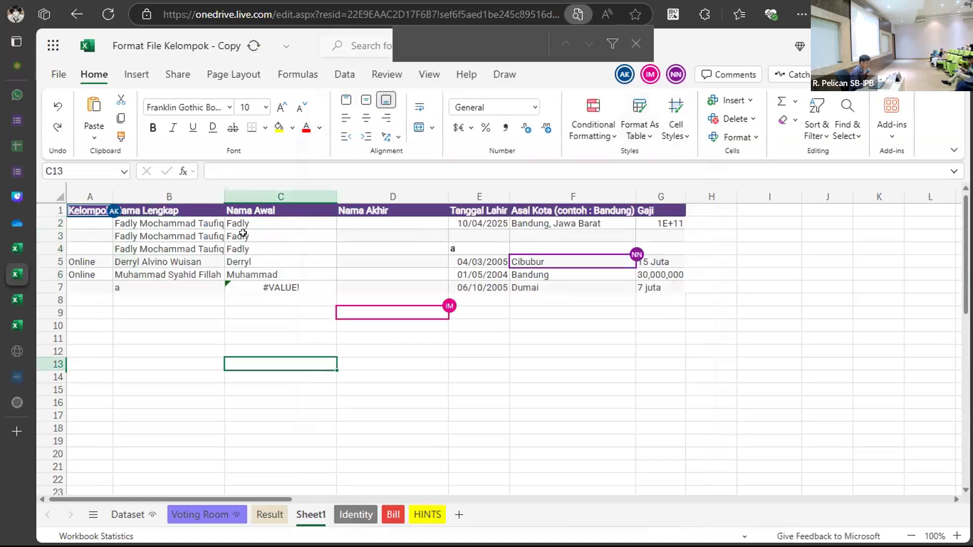
drag(257, 223, 265, 282)
key(F2)
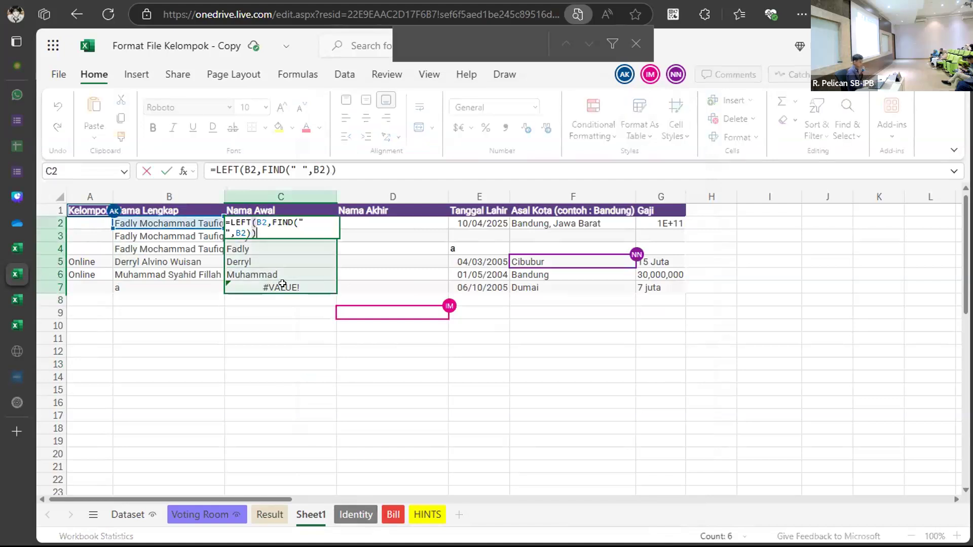
click(265, 283)
drag(264, 225, 267, 282)
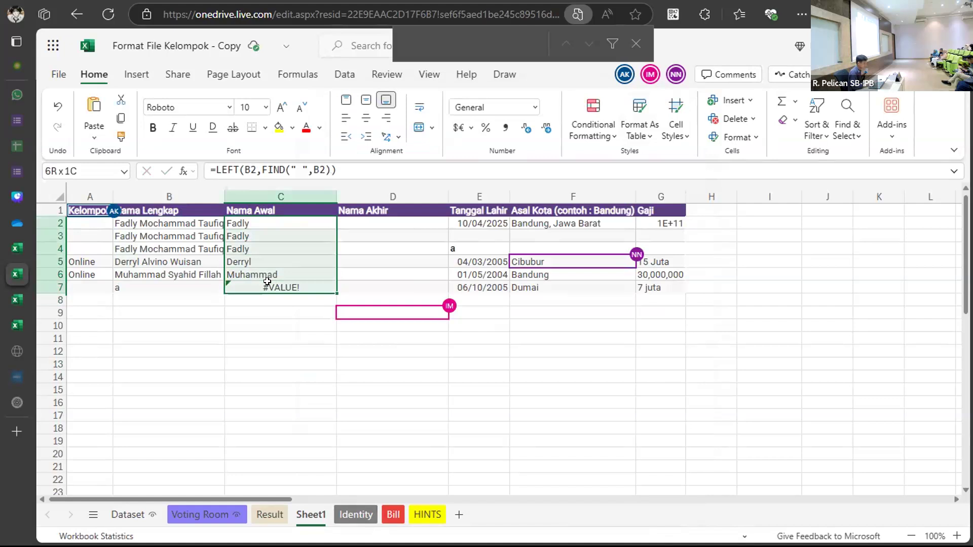
key(Delete)
click(254, 221)
key(F2)
click(370, 221)
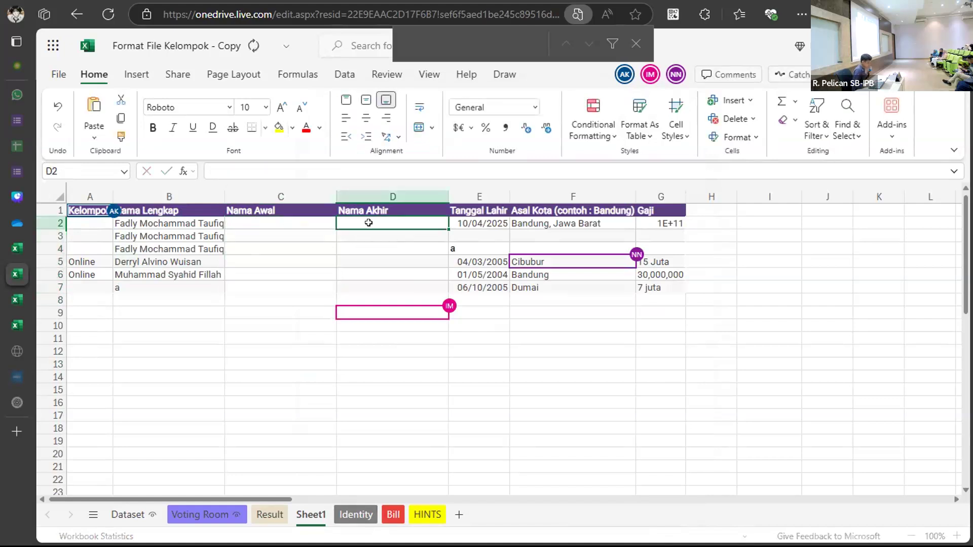
double_click(295, 221)
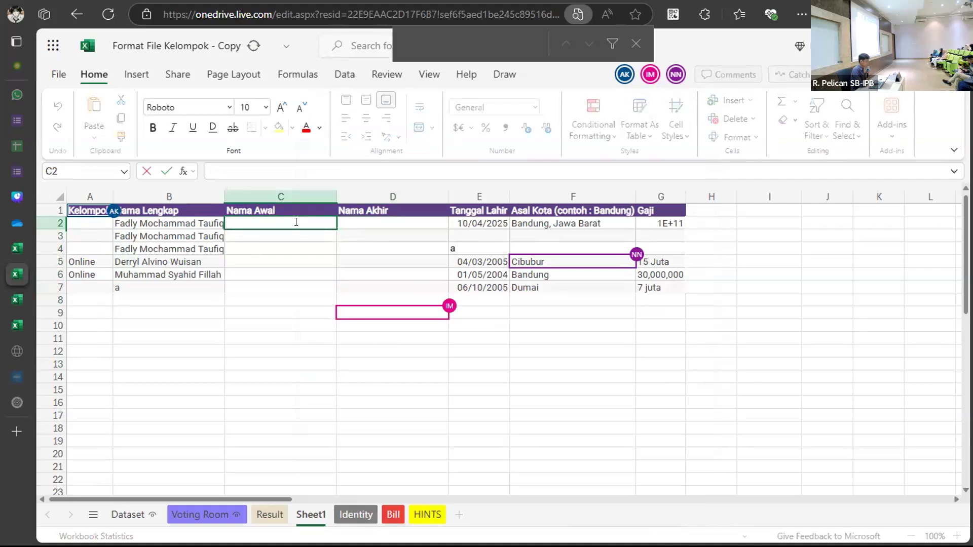
text(Fadly)
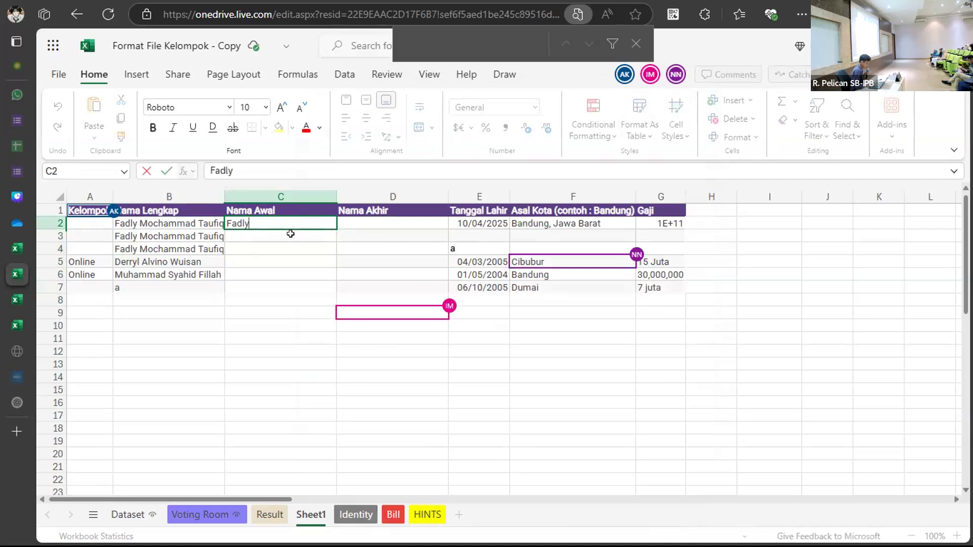
key(Return)
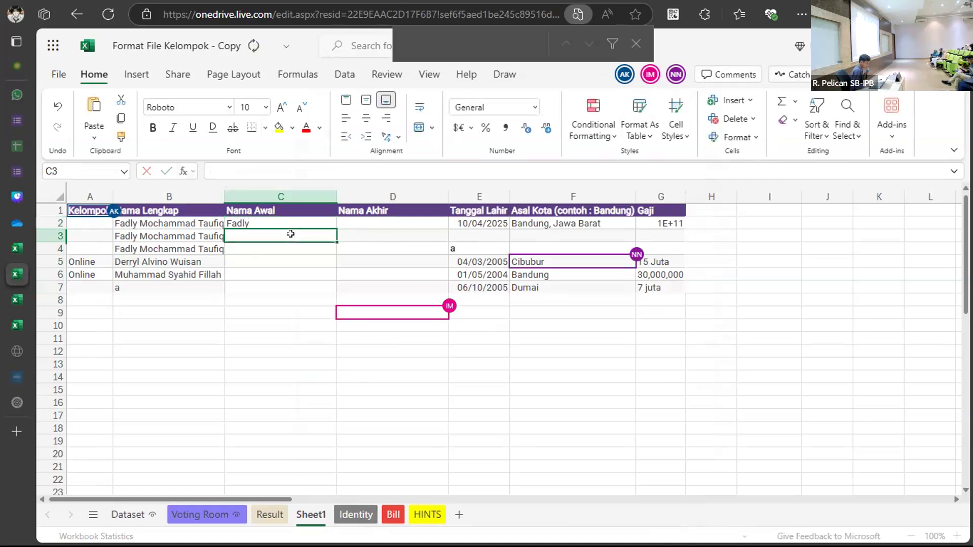
click(158, 273)
key(ctrl+c)
click(157, 285)
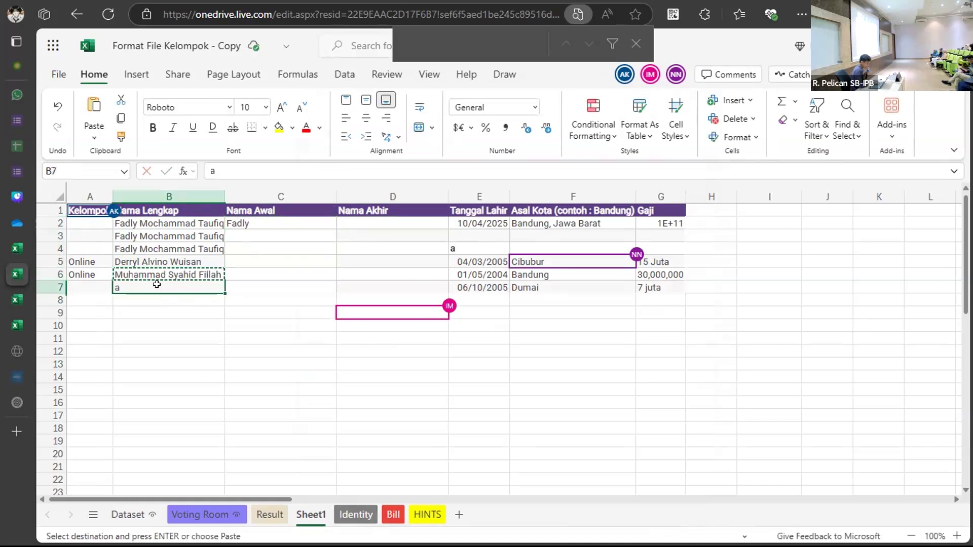
key(ctrl+v)
click(156, 294)
key(ctrl+v)
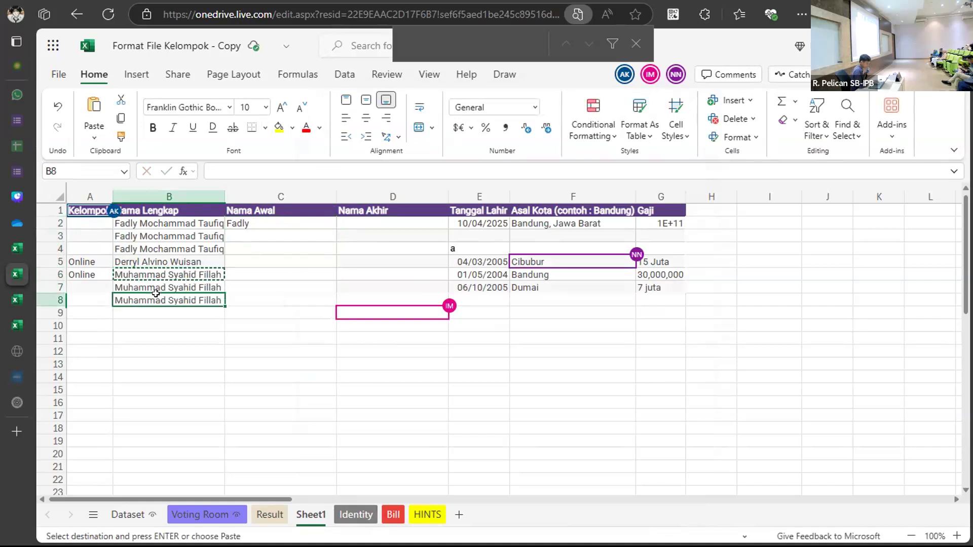
click(265, 223)
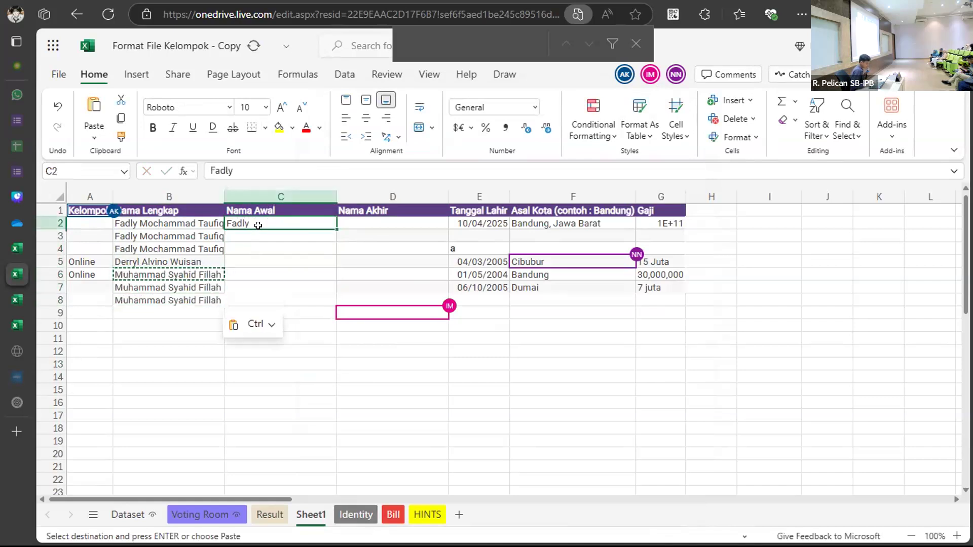
double_click(258, 232)
text(Fadly)
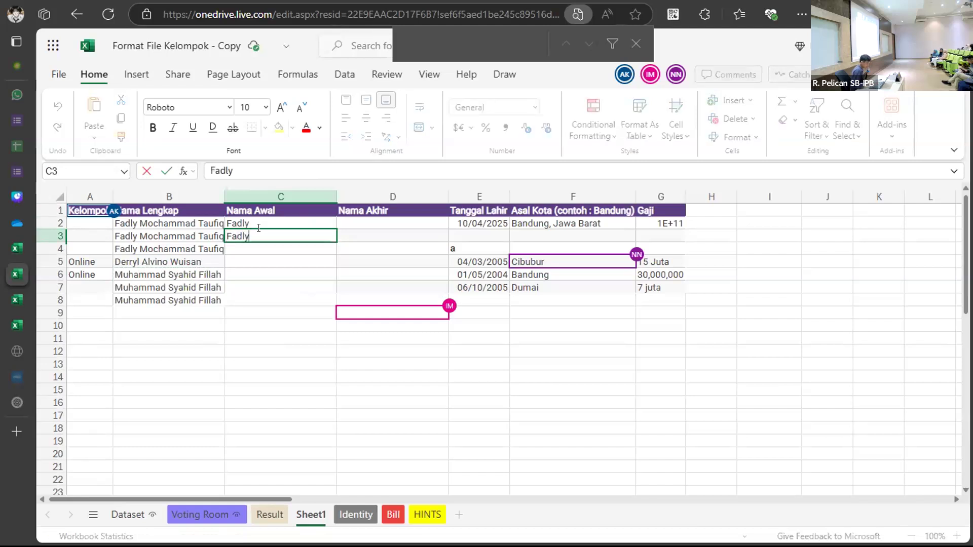
key(Return)
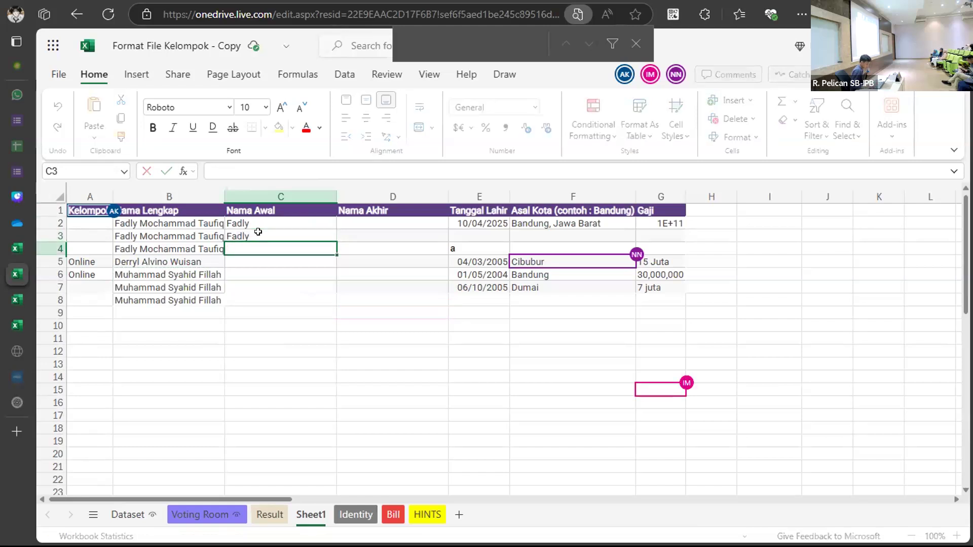
text(Fad)
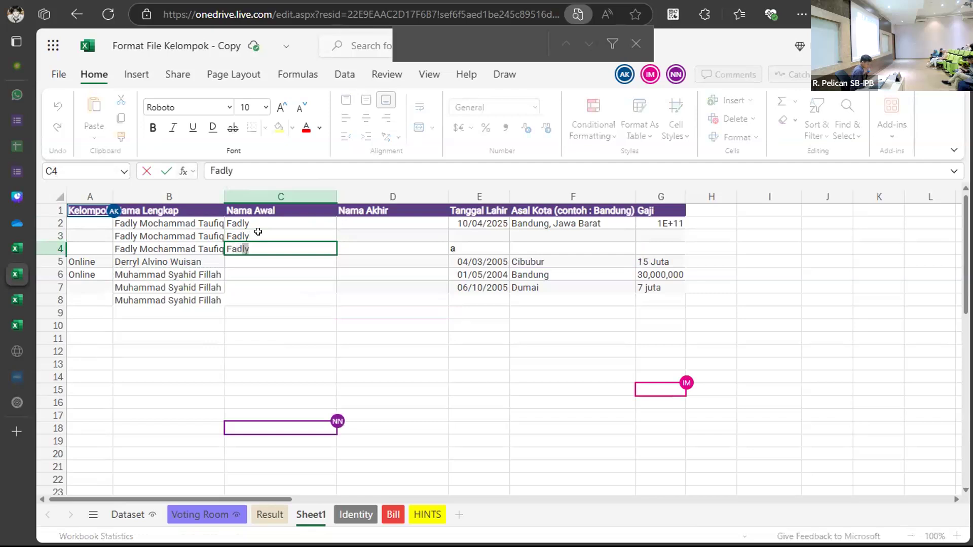
text(ly)
key(Return)
text(Derryl)
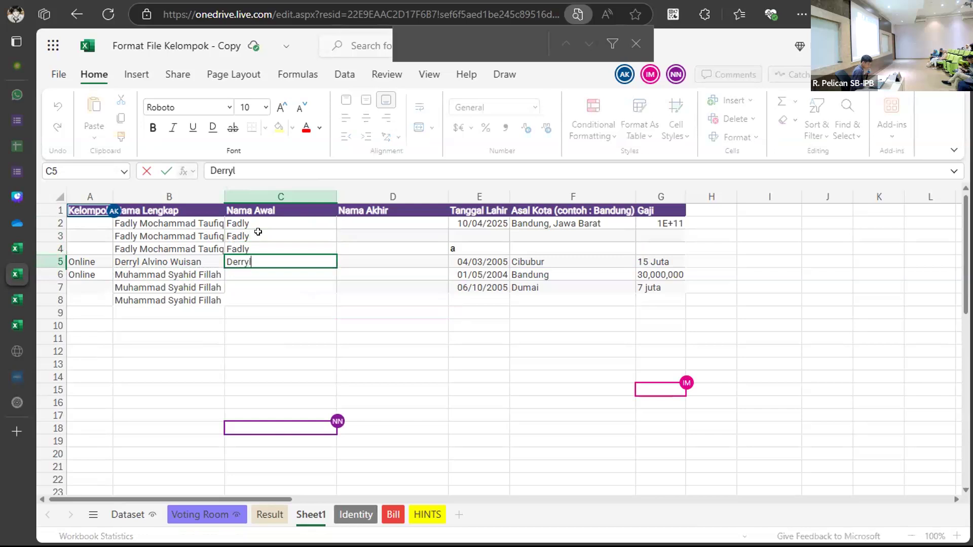
key(Return)
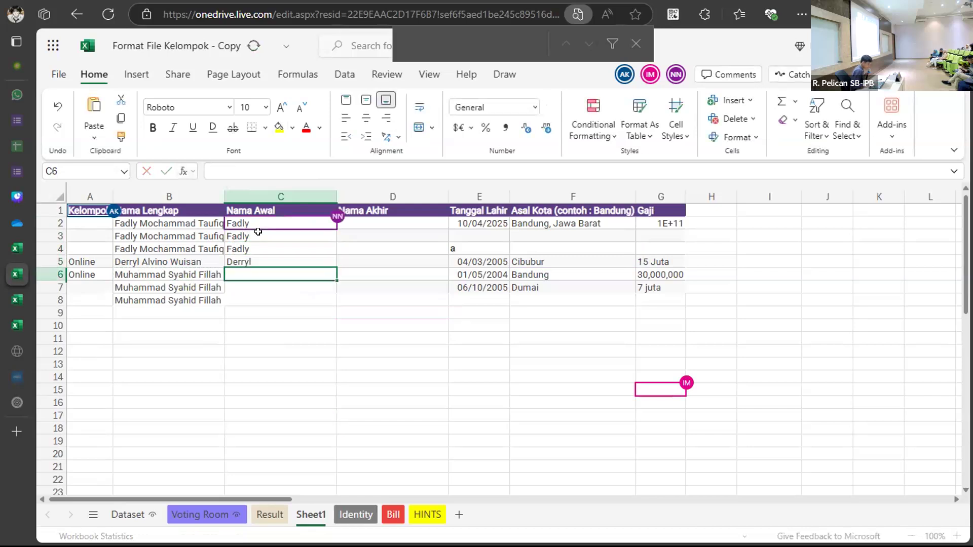
drag(250, 234, 250, 255)
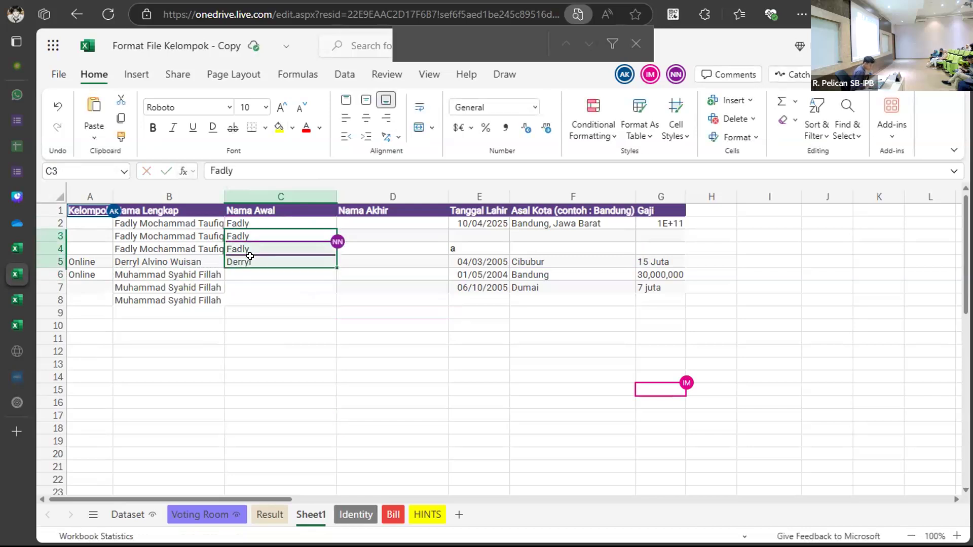
key(BackSpace)
click(248, 247)
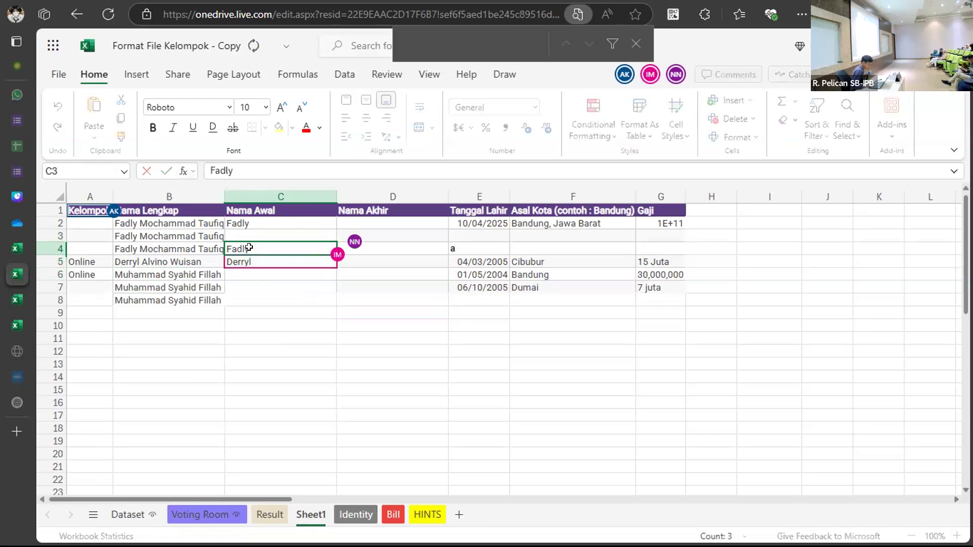
key(Delete)
click(250, 261)
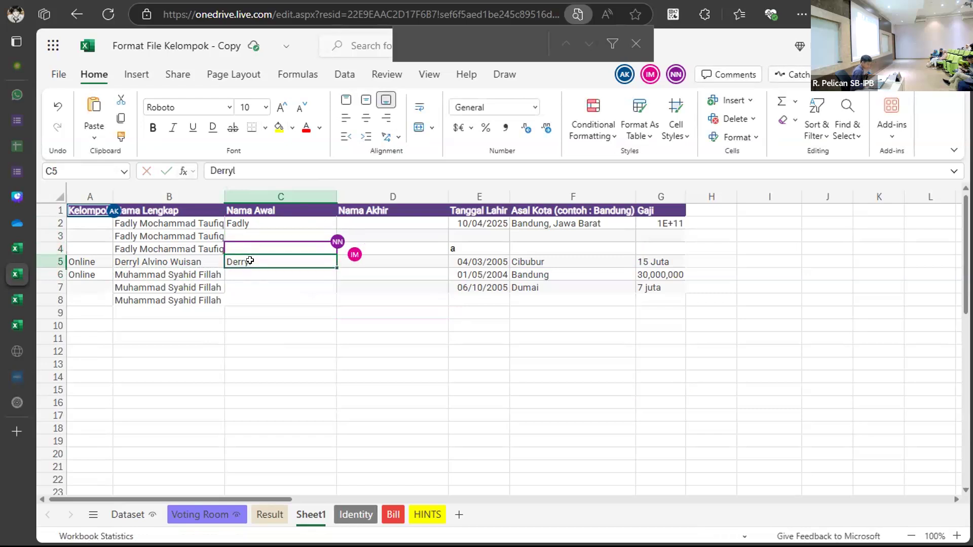
double_click(250, 261)
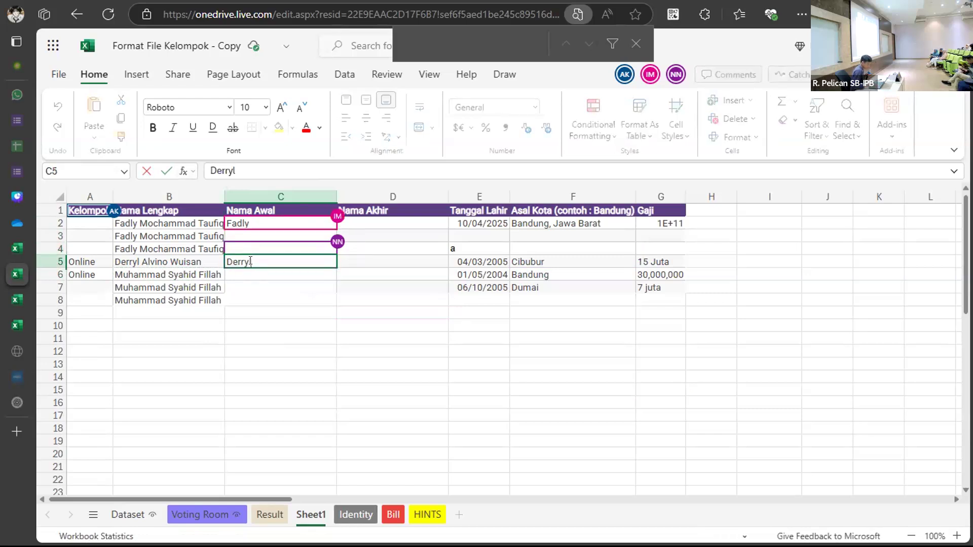
double_click(250, 260)
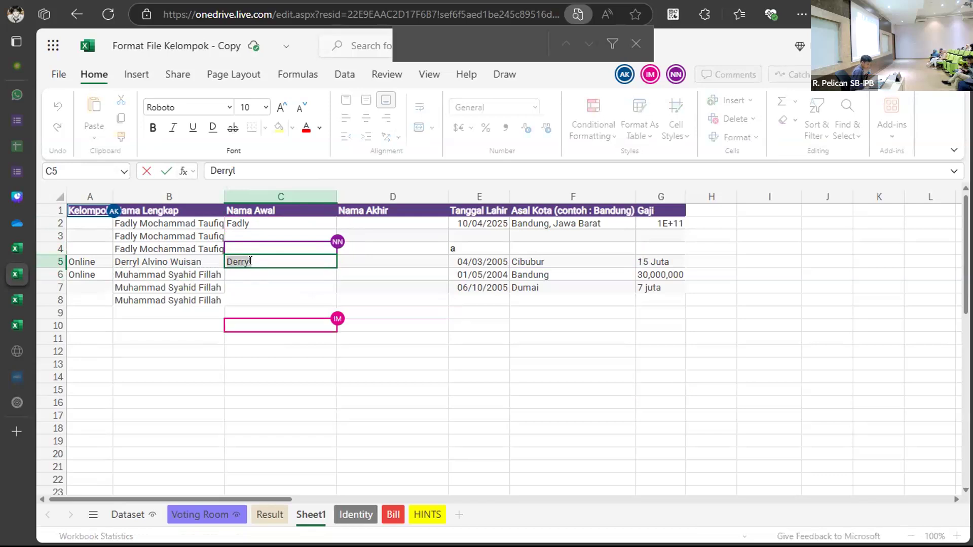
key(BackSpace)
click(391, 298)
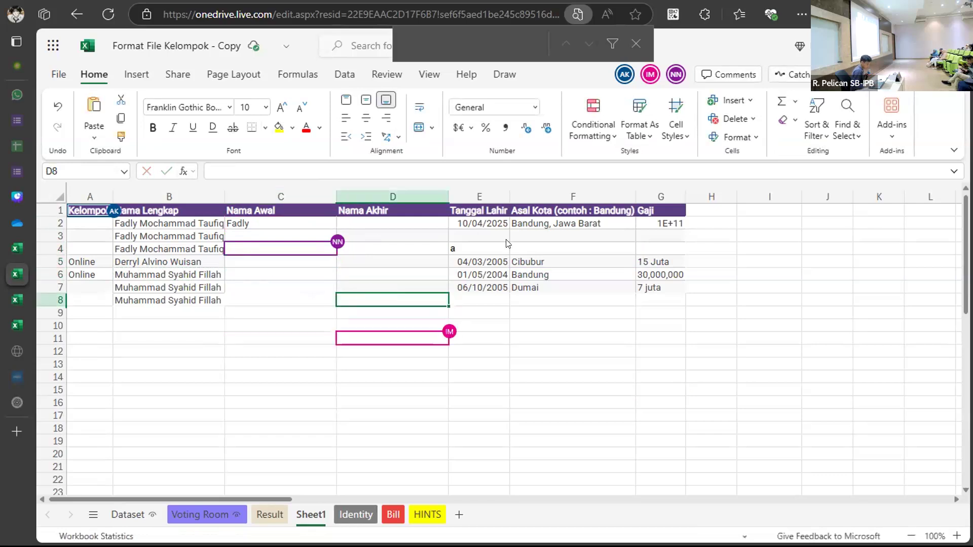
click(275, 221)
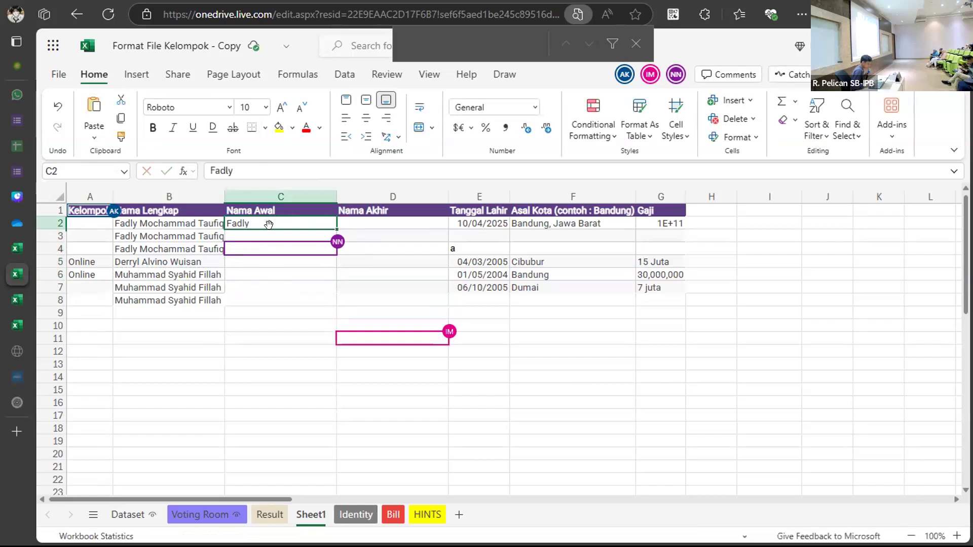
double_click(263, 216)
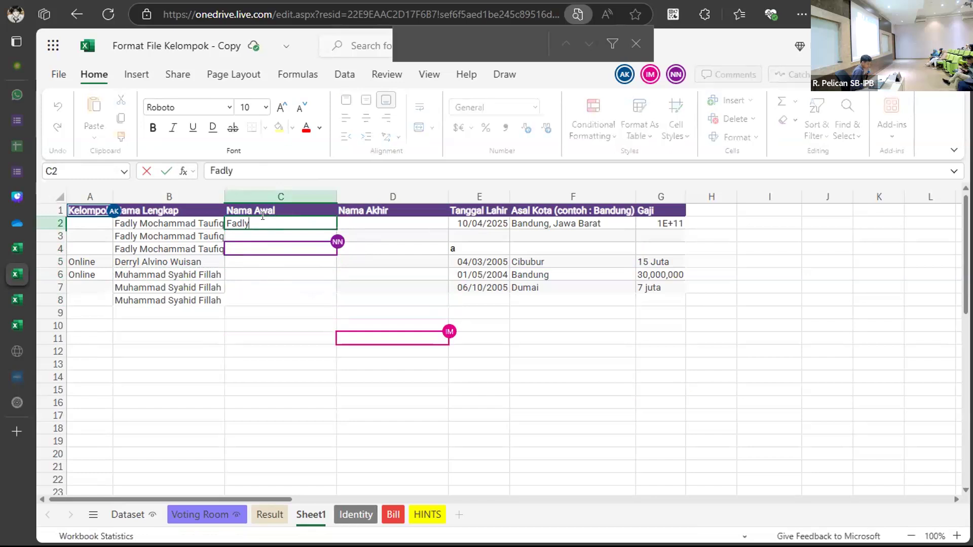
key(Return)
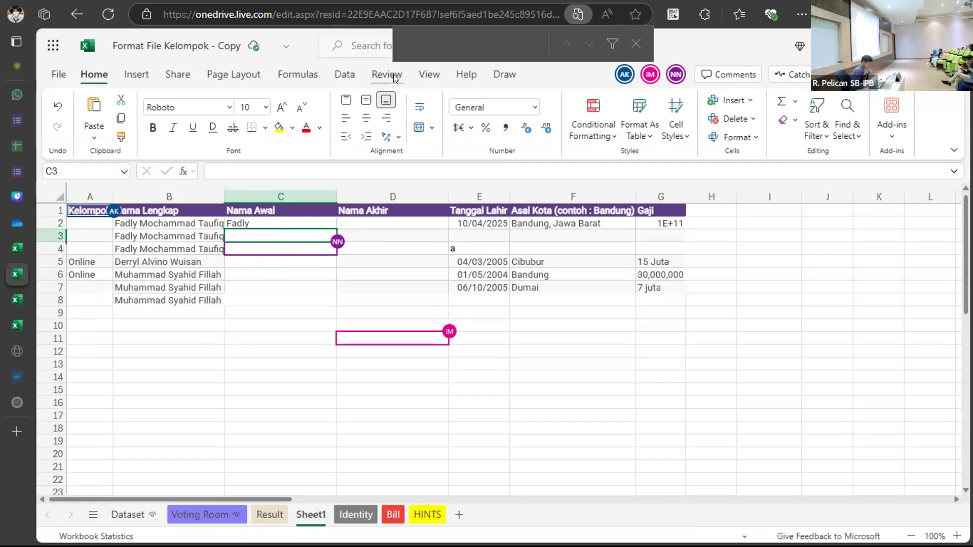
Search Help for 'autofill' and open the Auto Fill cells article.
click(467, 75)
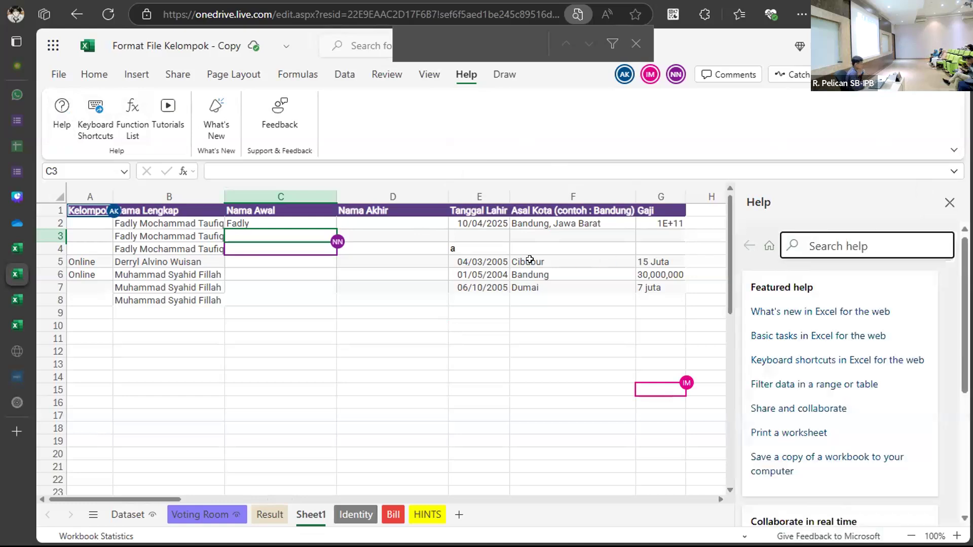
text(autofill)
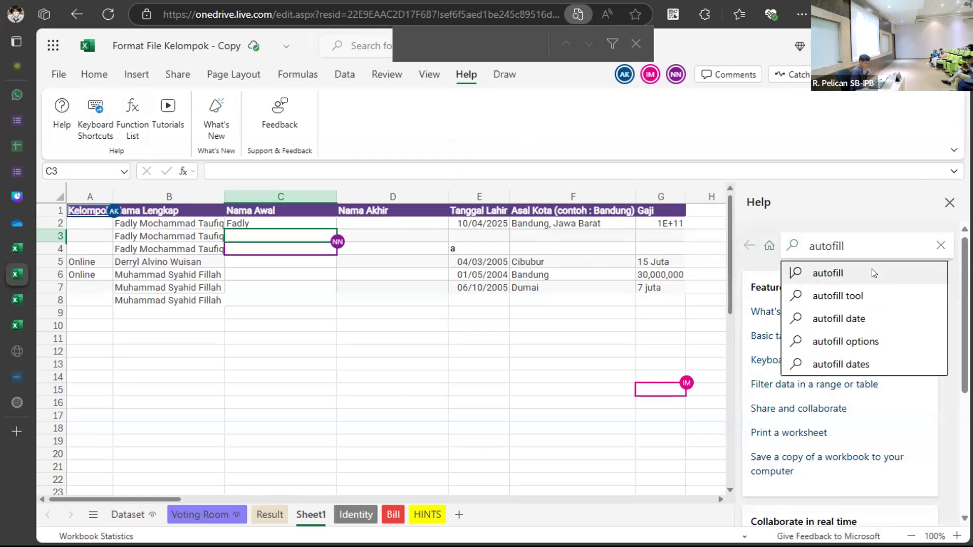
click(873, 273)
key(Return)
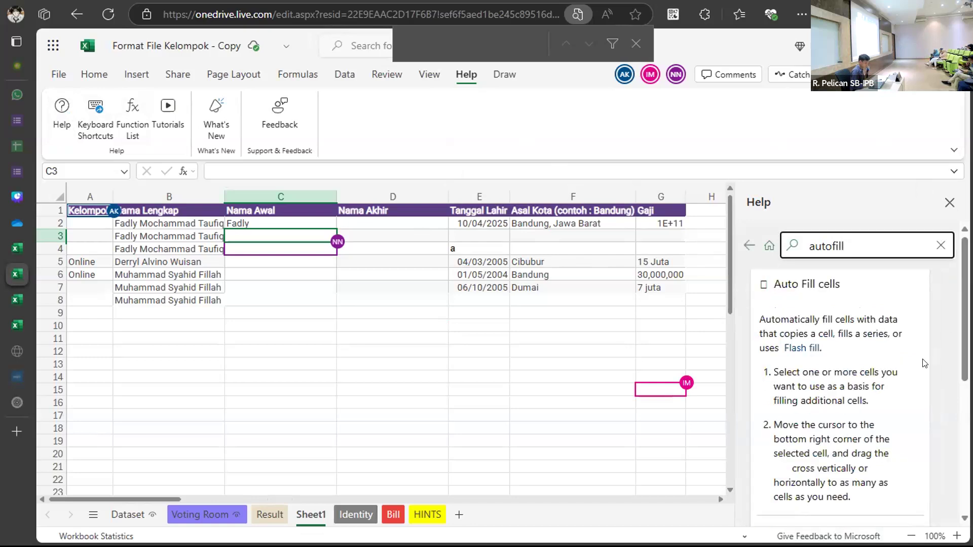
scroll(925, 363, down, 3)
scroll(925, 364, up, 2)
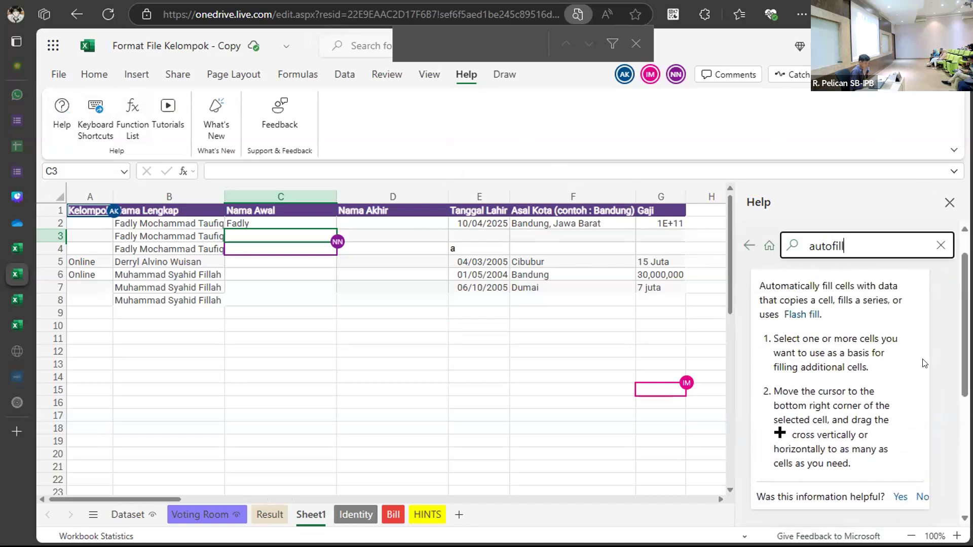
Enter 'Fadly' into C3 under Nama Awal.
drag(248, 274, 242, 231)
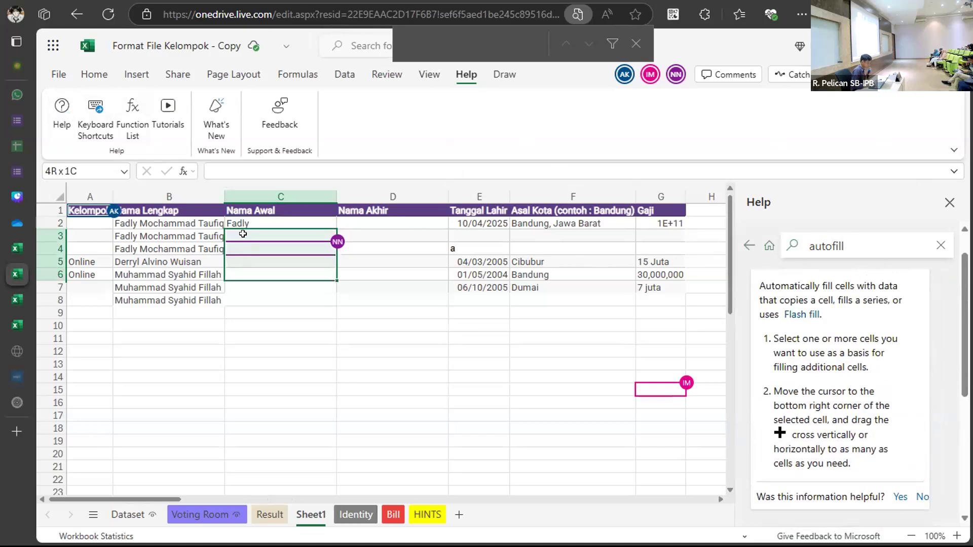
click(242, 234)
text(F)
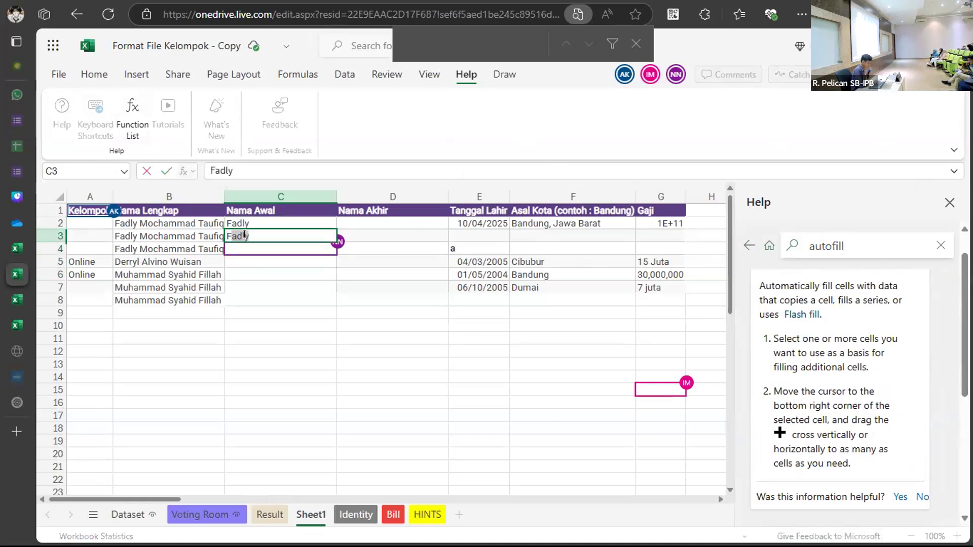
text(adly)
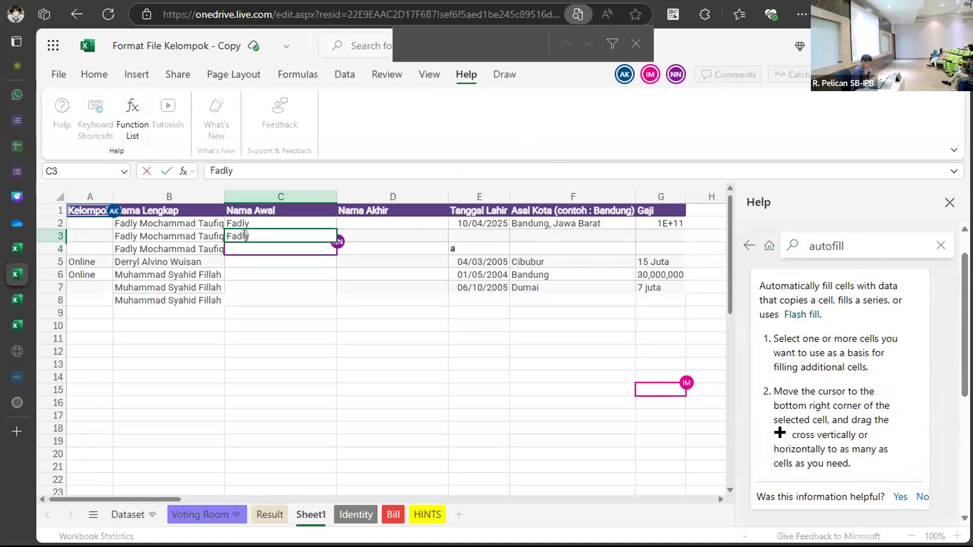
key(Return)
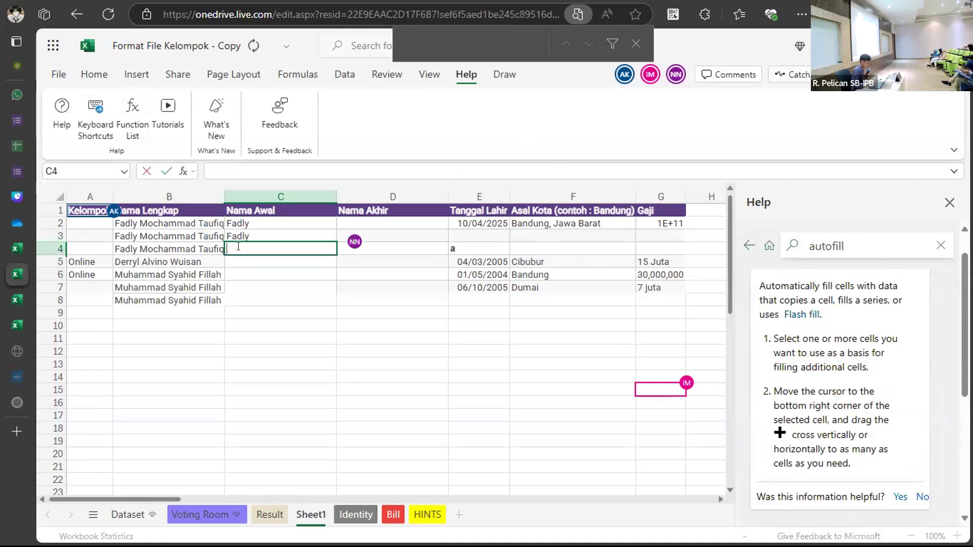
Copy the full name from B5 into B3 and from B6 into B4.
click(177, 237)
click(175, 260)
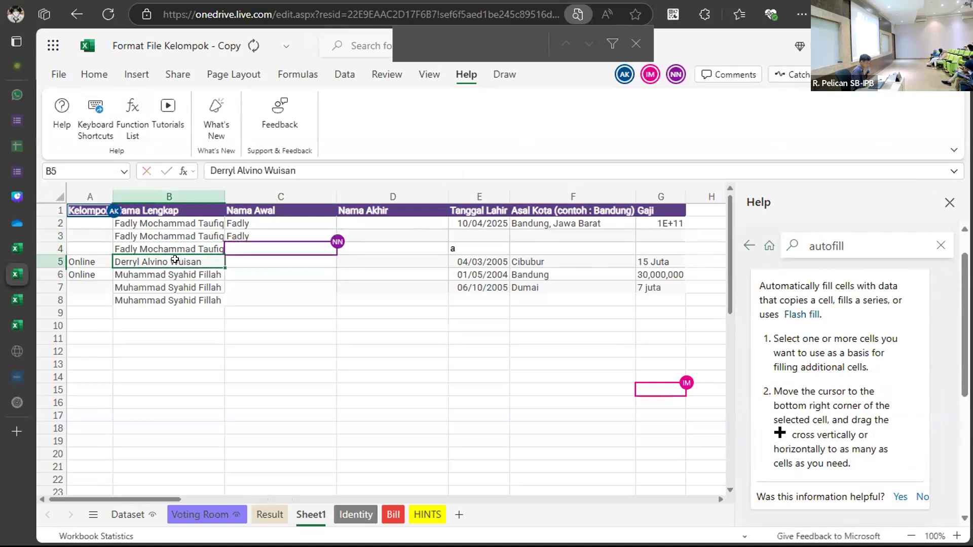
key(ctrl+c)
click(162, 235)
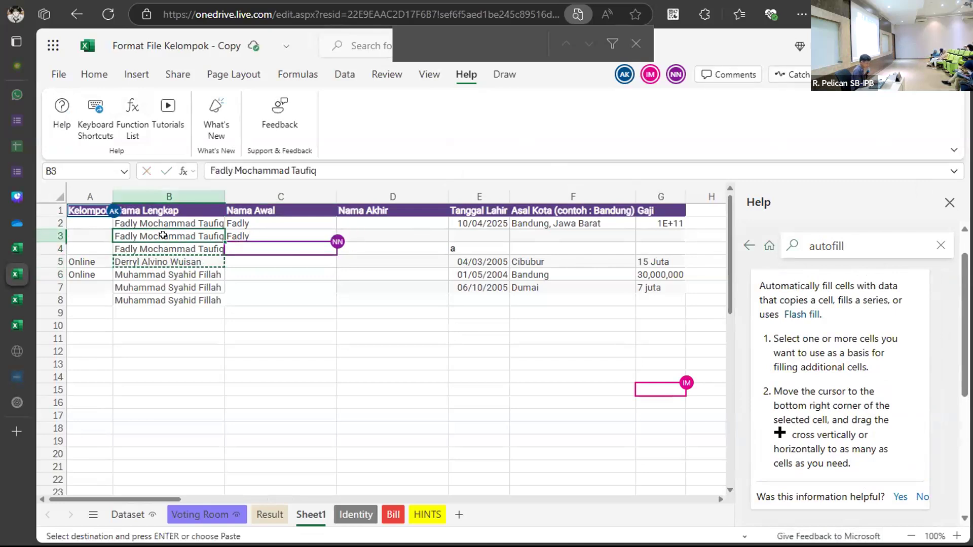
key(ctrl+v)
click(166, 275)
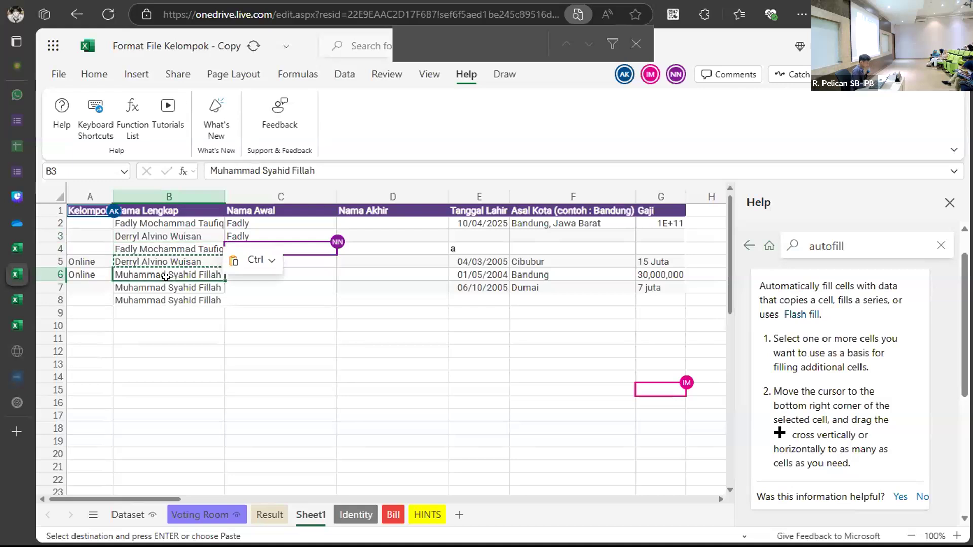
key(ctrl+c)
click(162, 249)
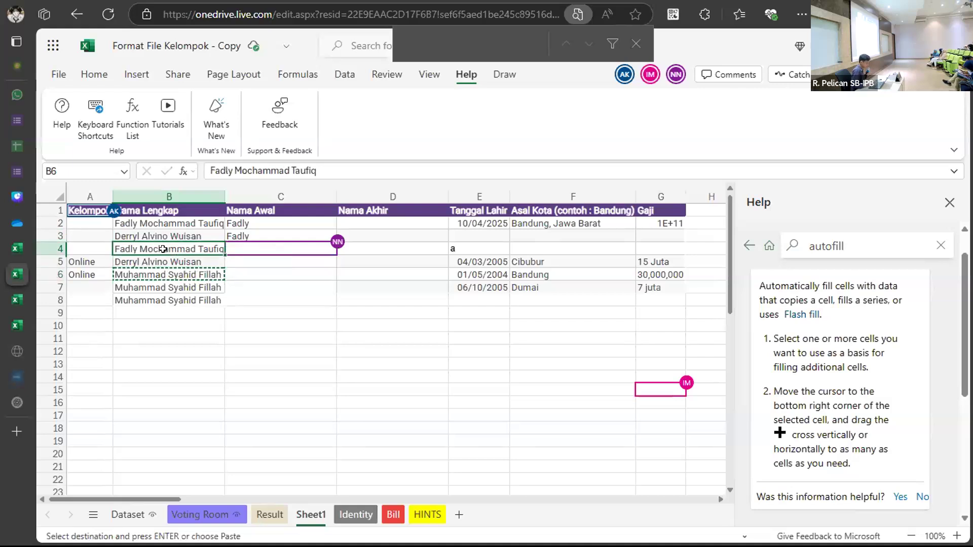
key(ctrl+v)
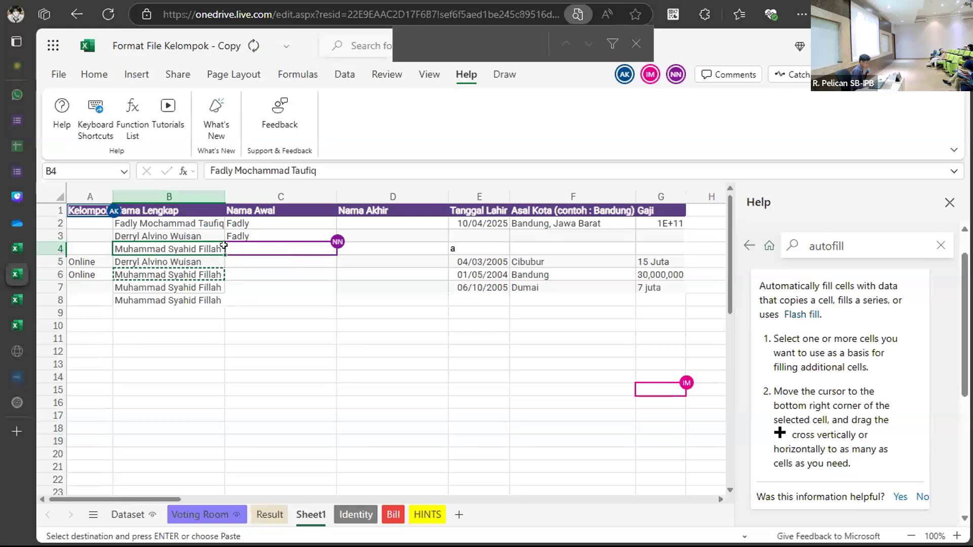
Type first names 'Derr' and 'Muhammad', test autofill to C8, undo, then clear C2:C4.
key(Up)
key(Right)
text(Derr)
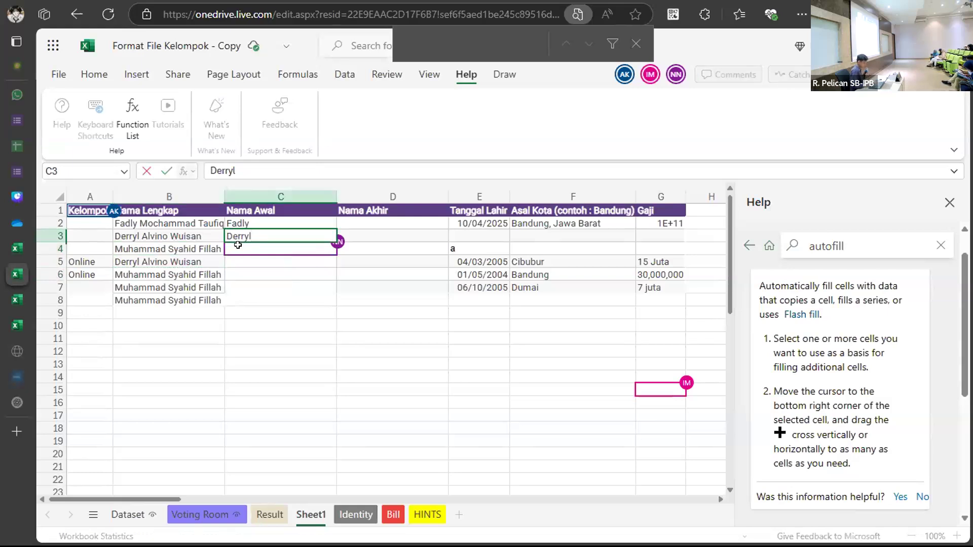
click(239, 246)
text(Muhammad)
drag(249, 222, 254, 248)
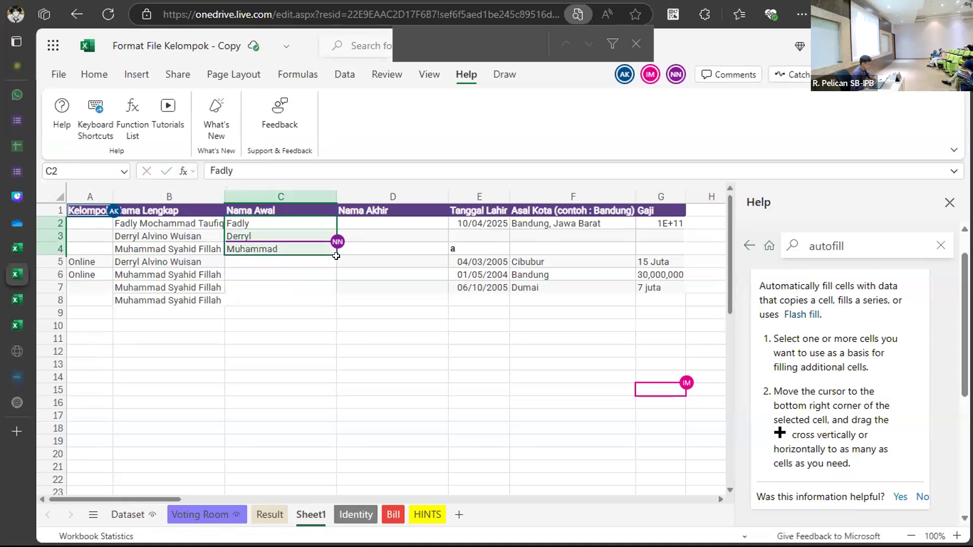
drag(335, 255, 327, 300)
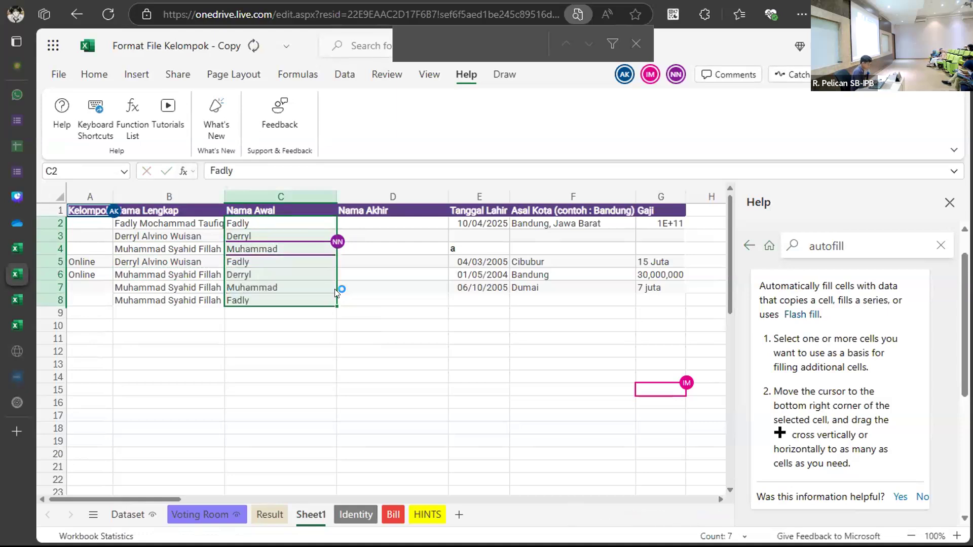
key(ctrl+z)
click(263, 223)
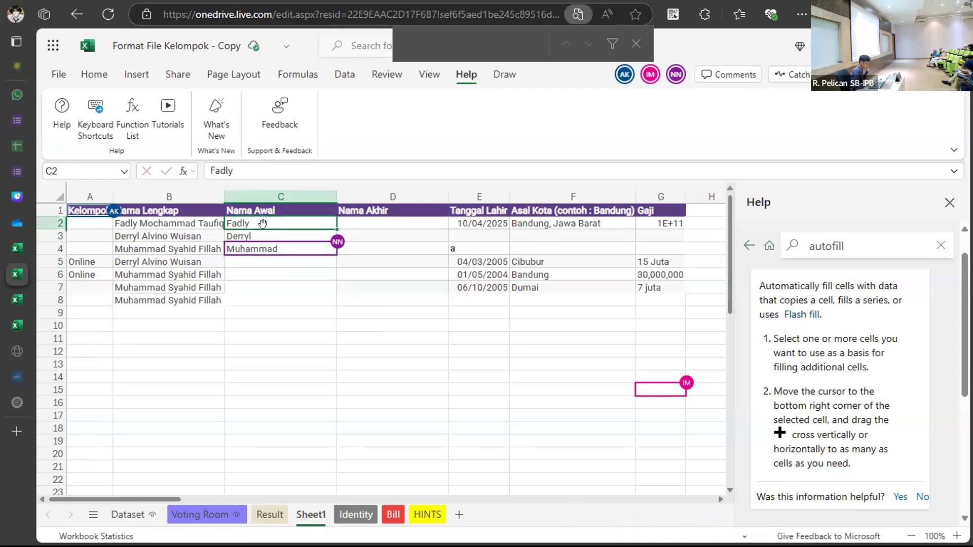
drag(267, 246, 266, 223)
key(Delete)
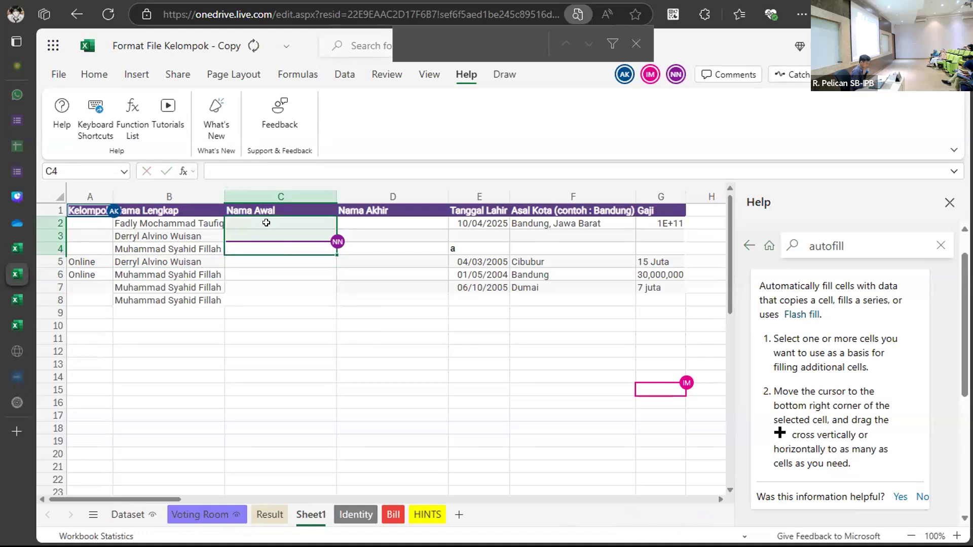
key(ctrl+f)
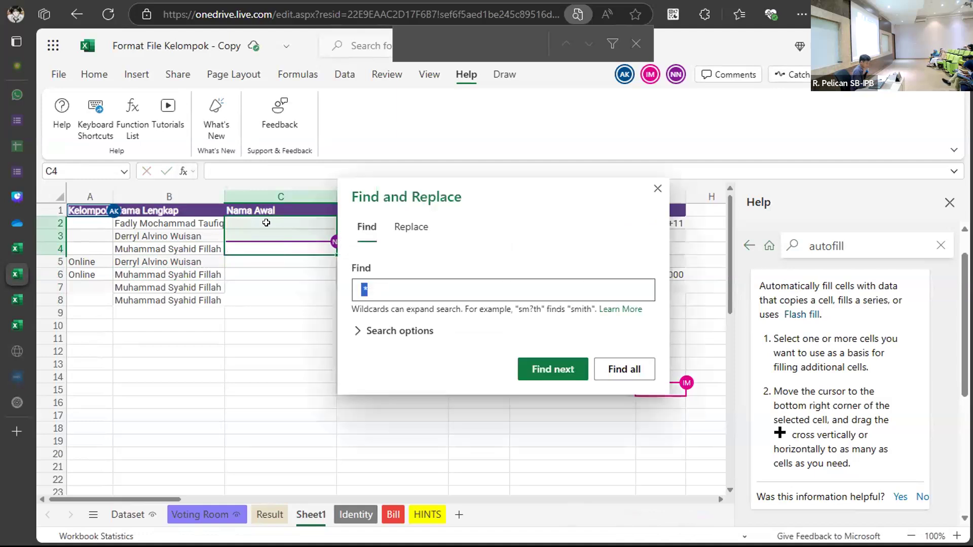
Set the Replace search scope to Sheet with downward search direction.
click(411, 230)
click(396, 374)
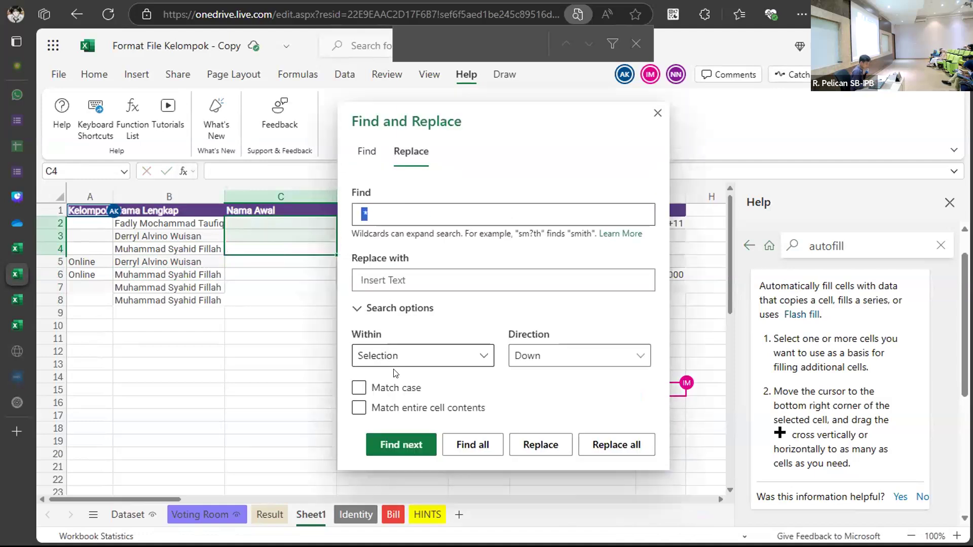
click(452, 353)
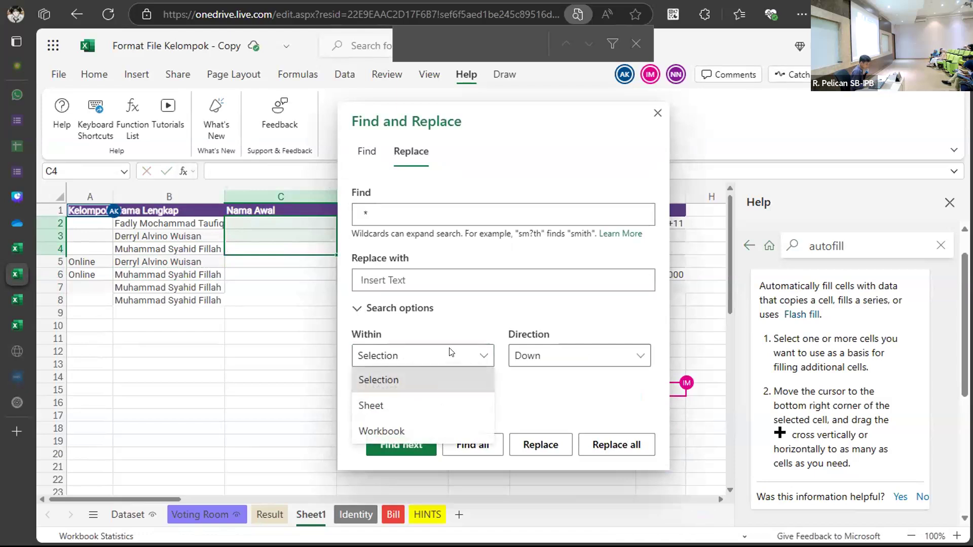
click(277, 356)
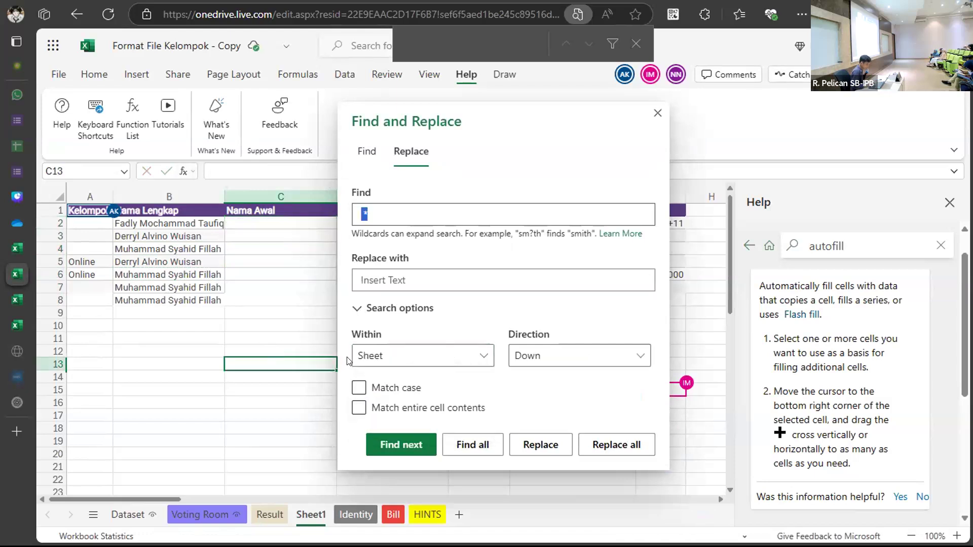
click(586, 355)
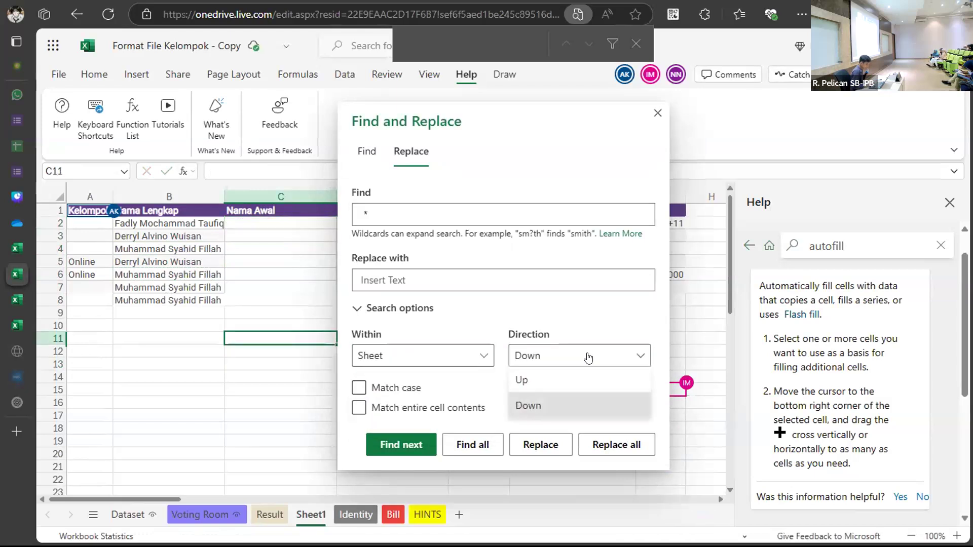
click(600, 359)
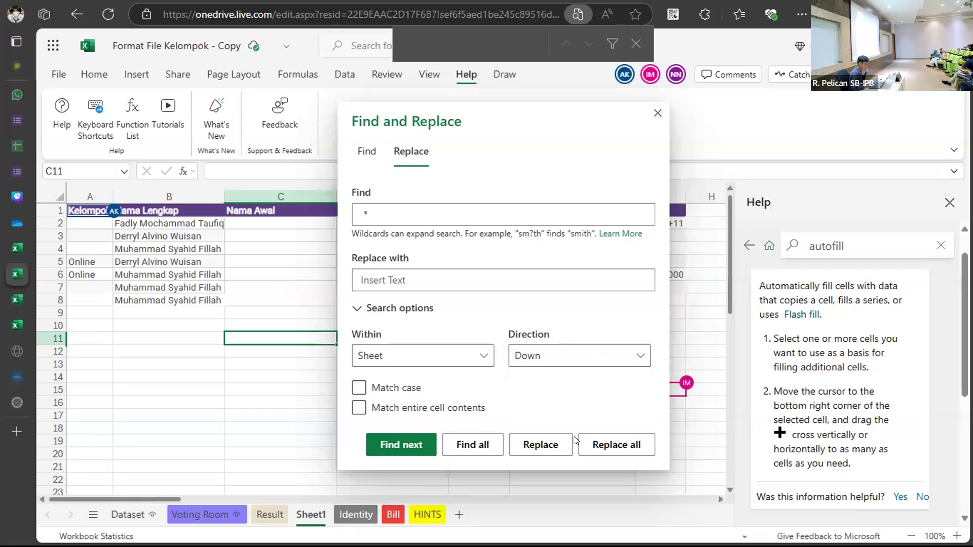
Replace all 15 matches, close the dialog, and undo to restore the full names.
click(617, 445)
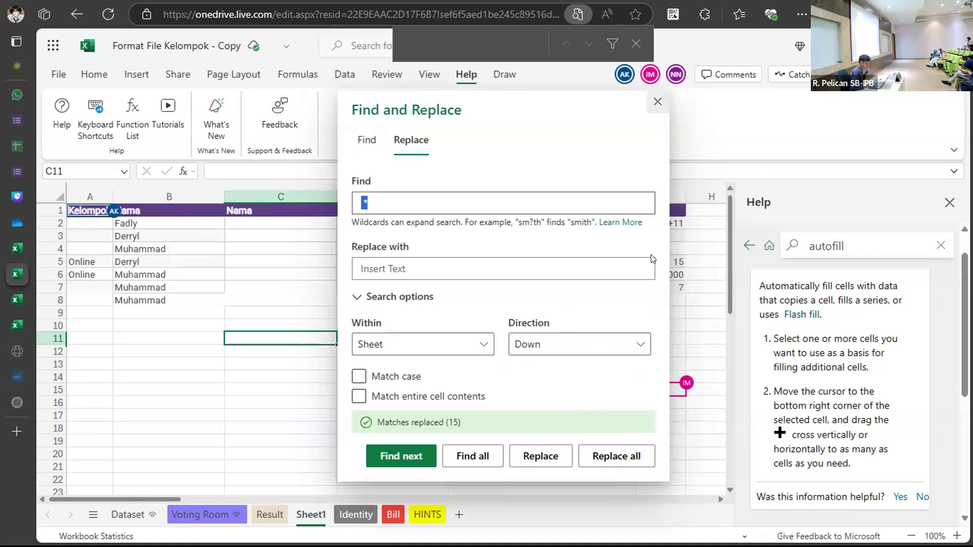
click(657, 101)
click(364, 360)
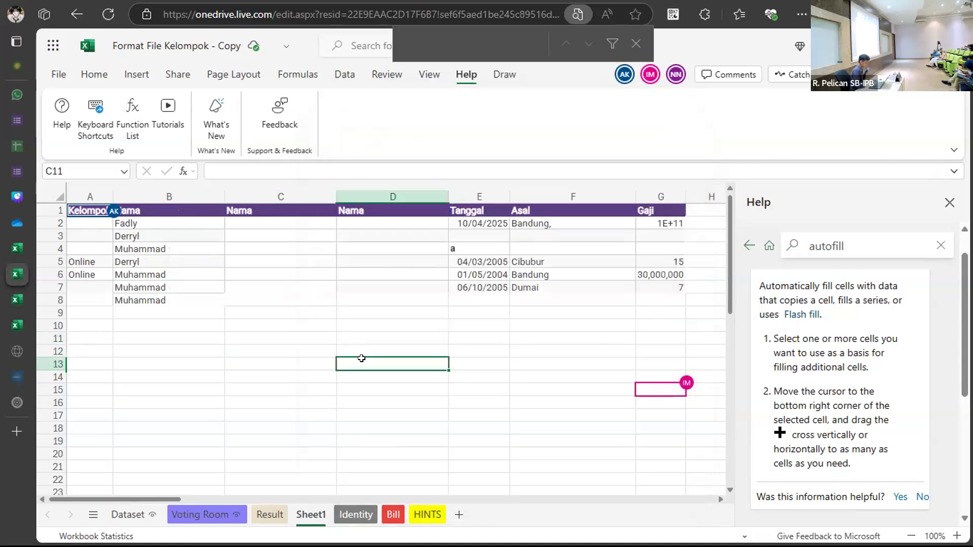
key(ctrl+z)
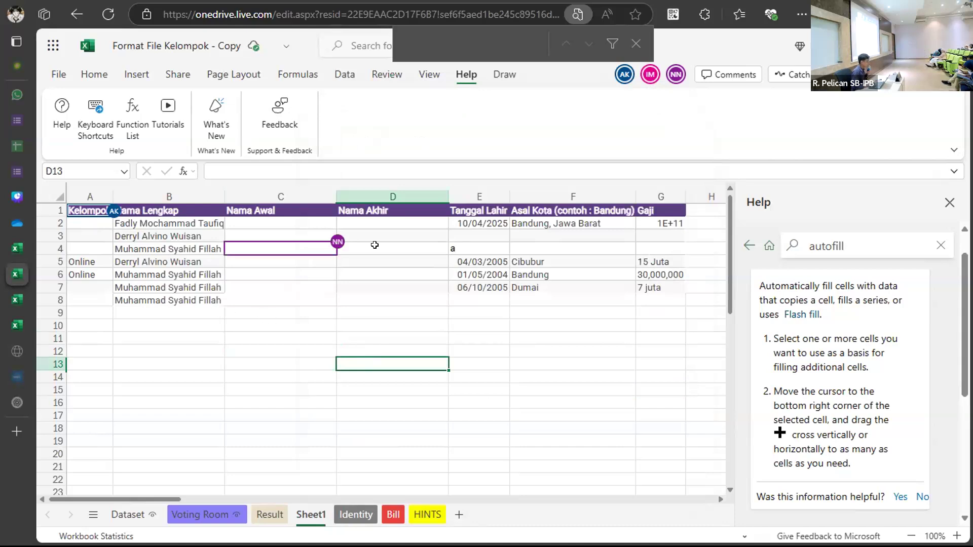
double_click(380, 221)
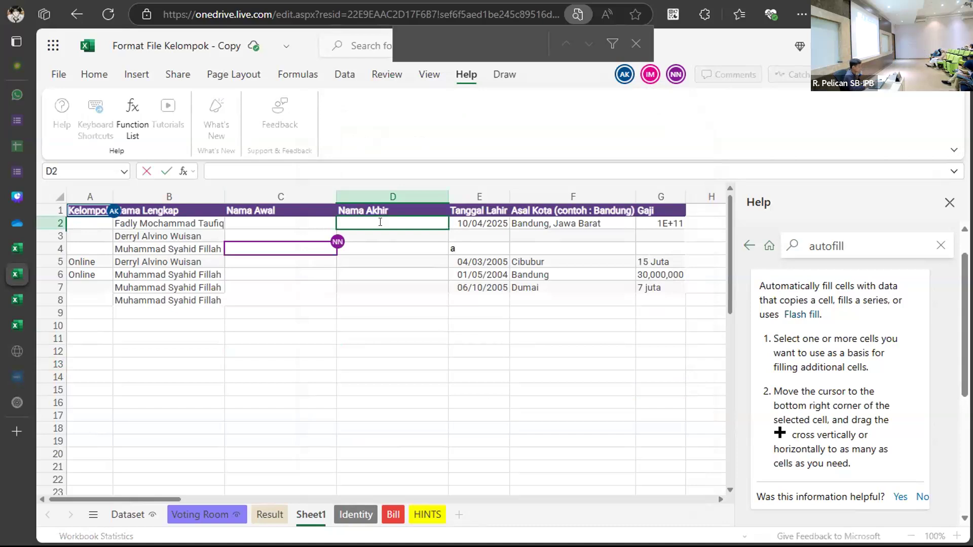
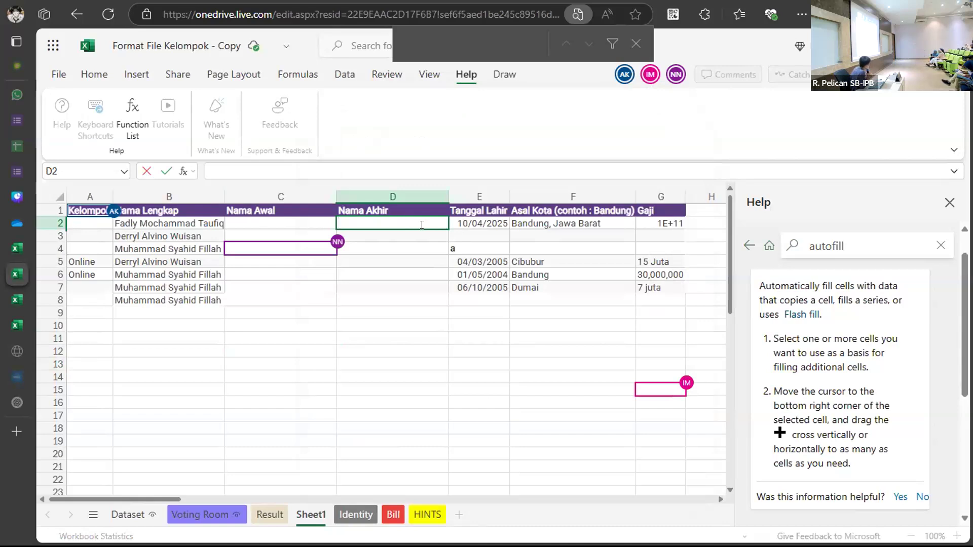
Enter a first-name formula in C2 using LEFT on B2 up to FIND(" ",B2).
key(Return)
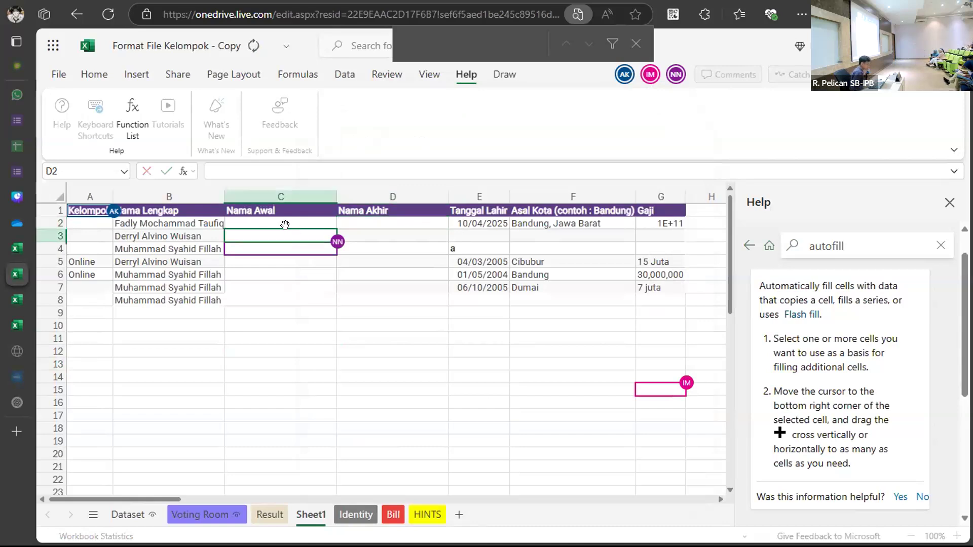
drag(376, 220, 289, 222)
click(287, 222)
text(=)
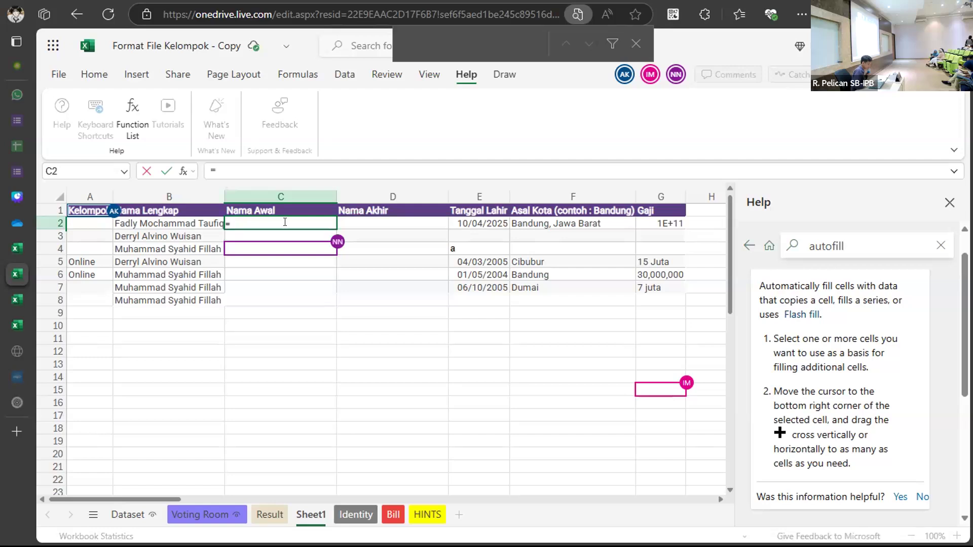
text(LE)
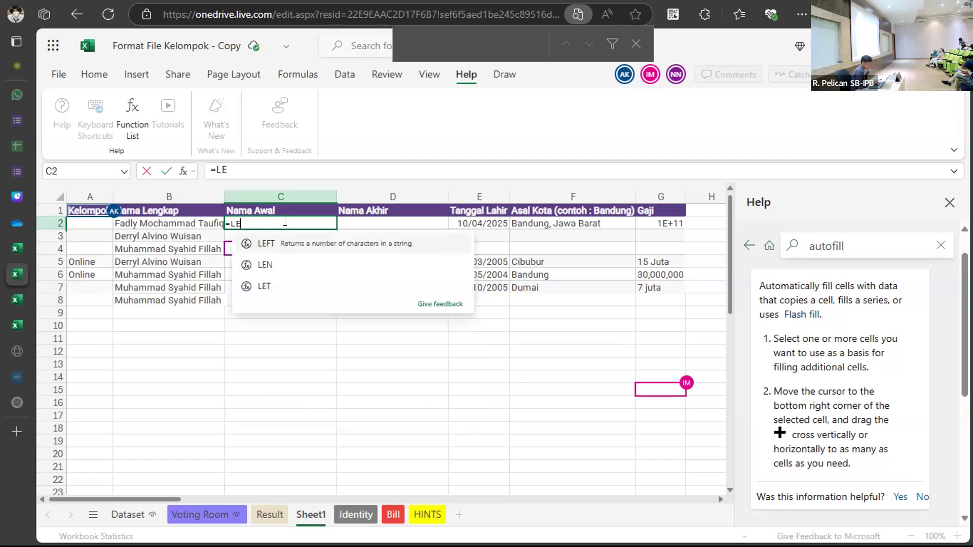
text(FT)
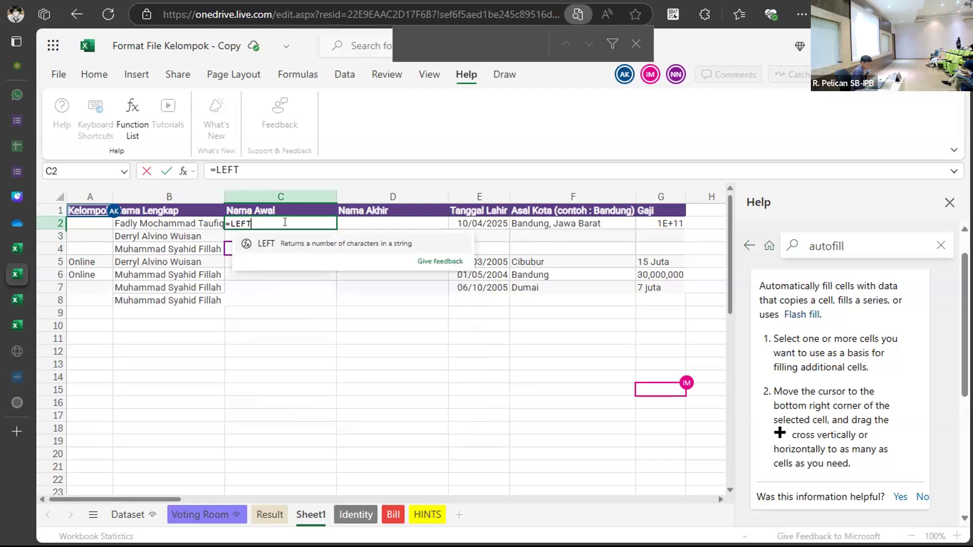
text(()
click(187, 223)
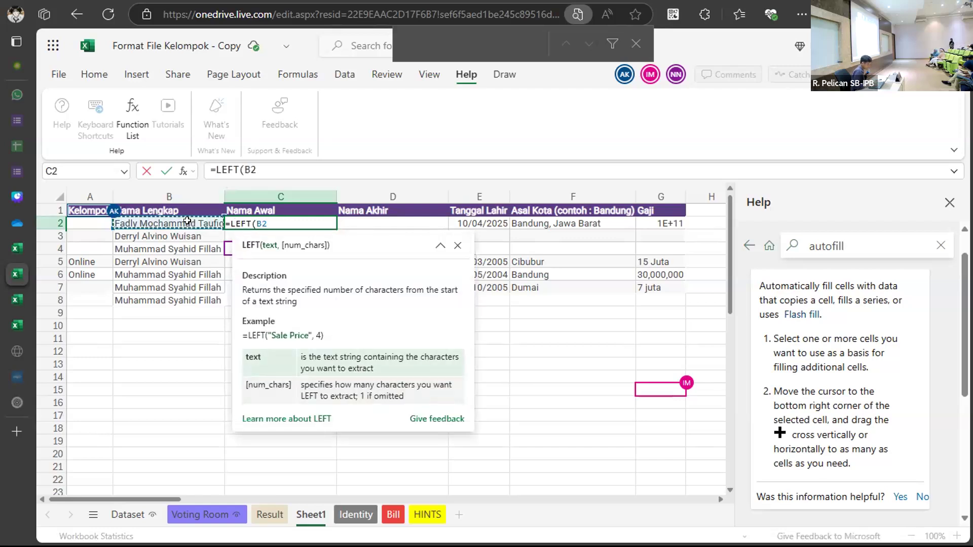
text(,)
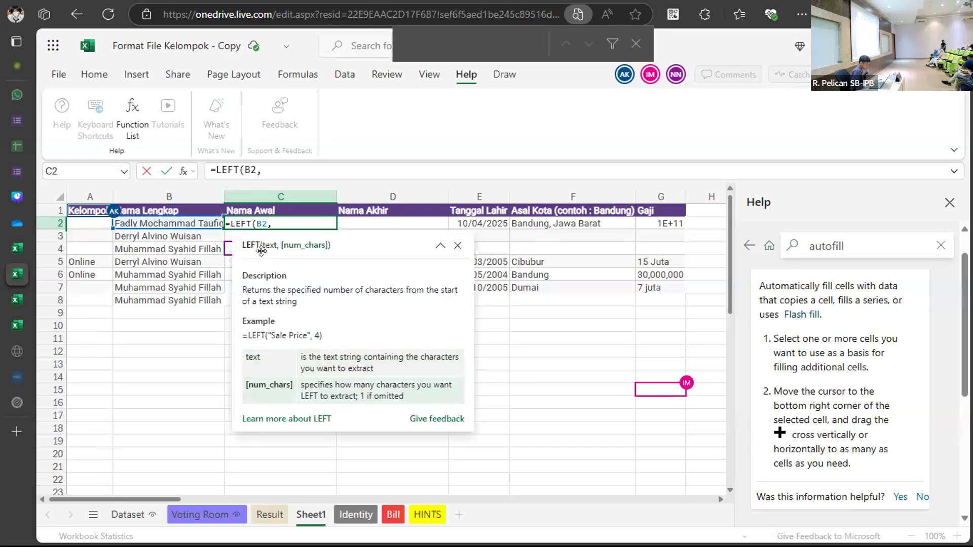
text(FIND)
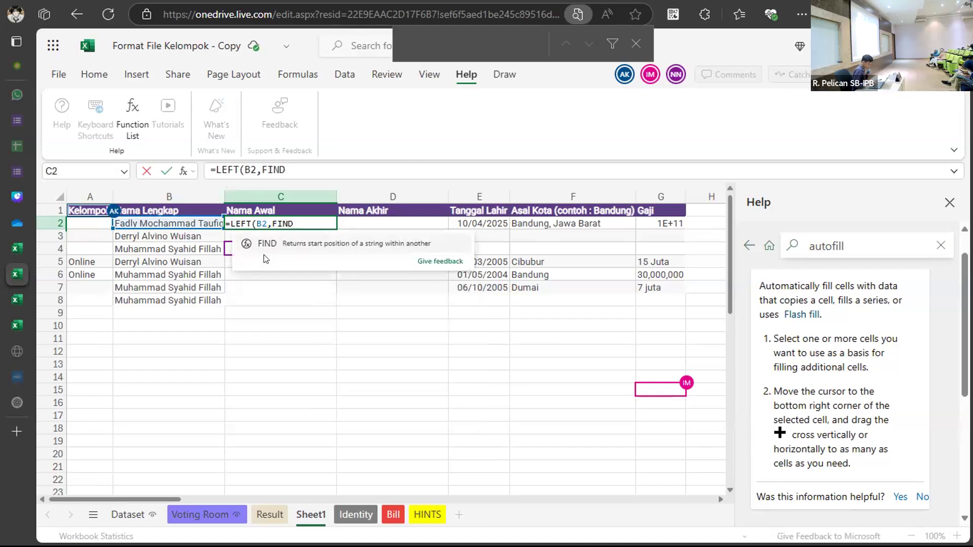
click(258, 247)
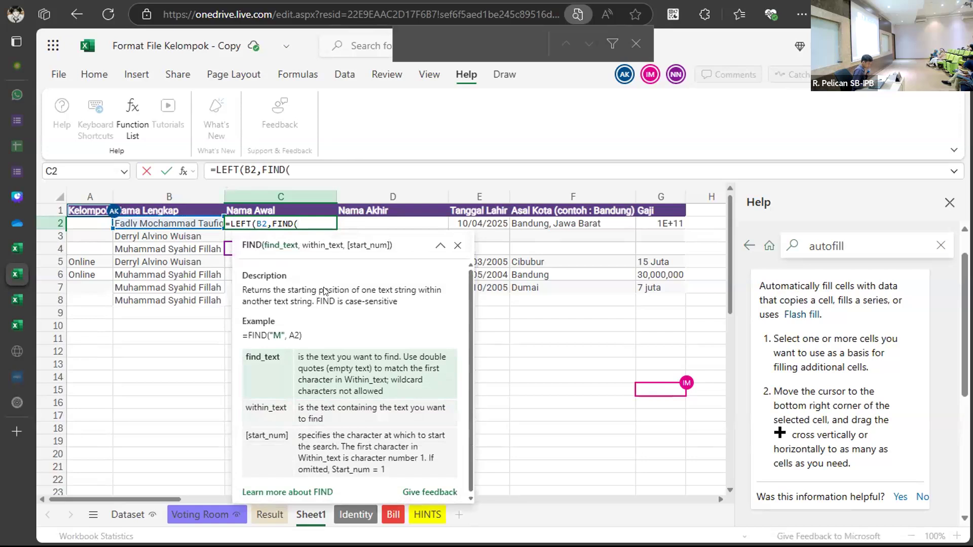
text("")
key(Right)
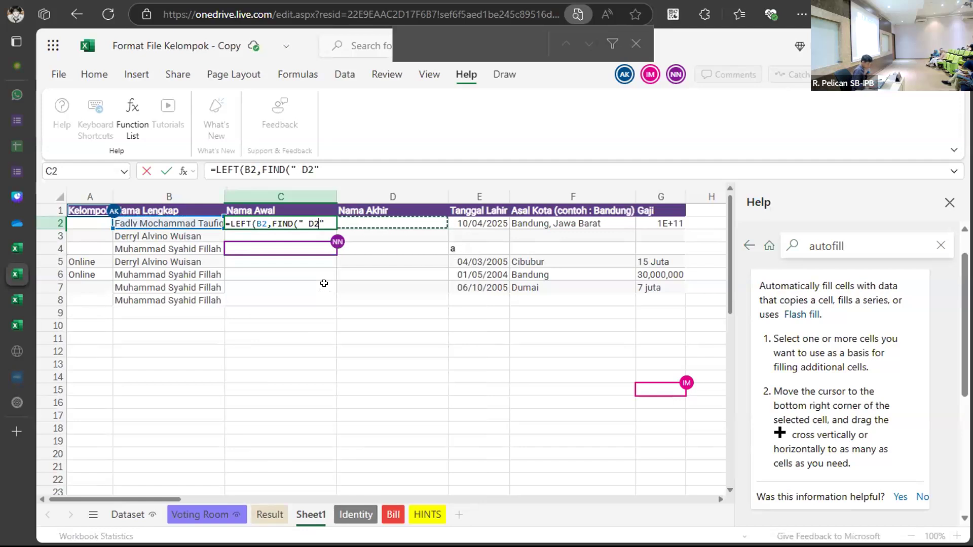
key(BackSpace)
key(BackSpace)
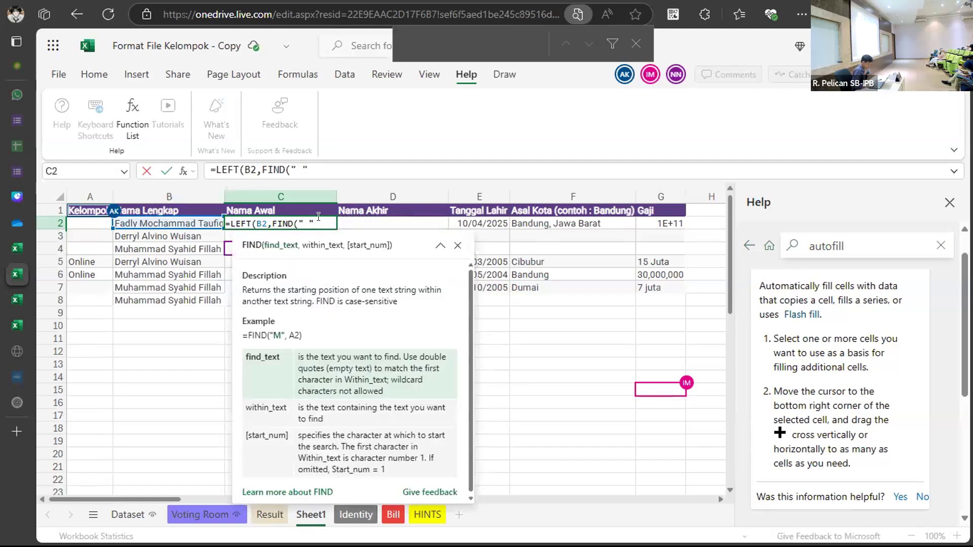
text(",)
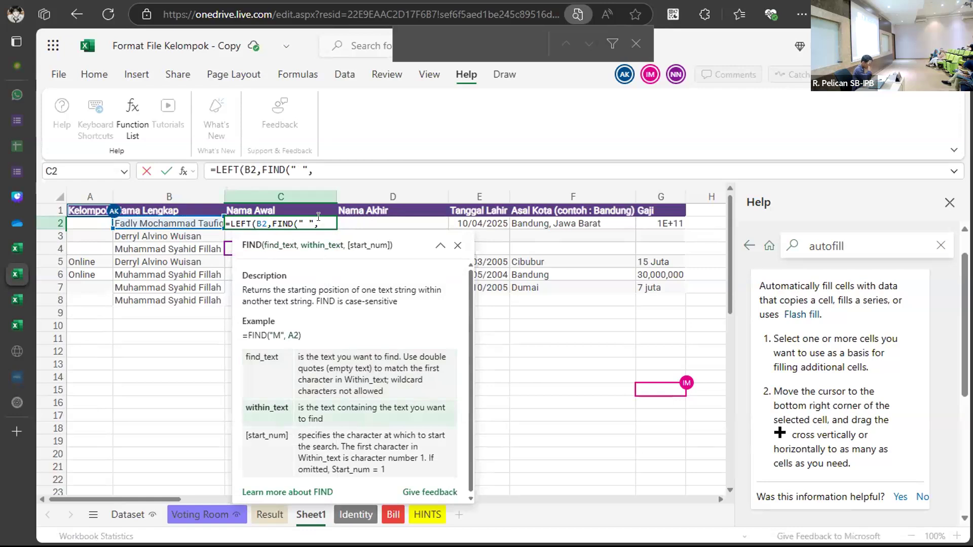
click(199, 221)
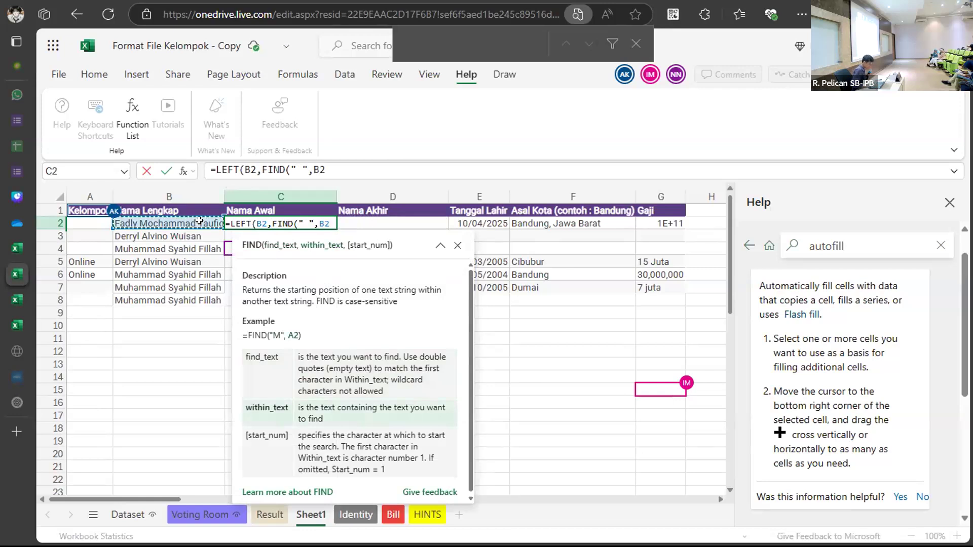
text())
key(Return)
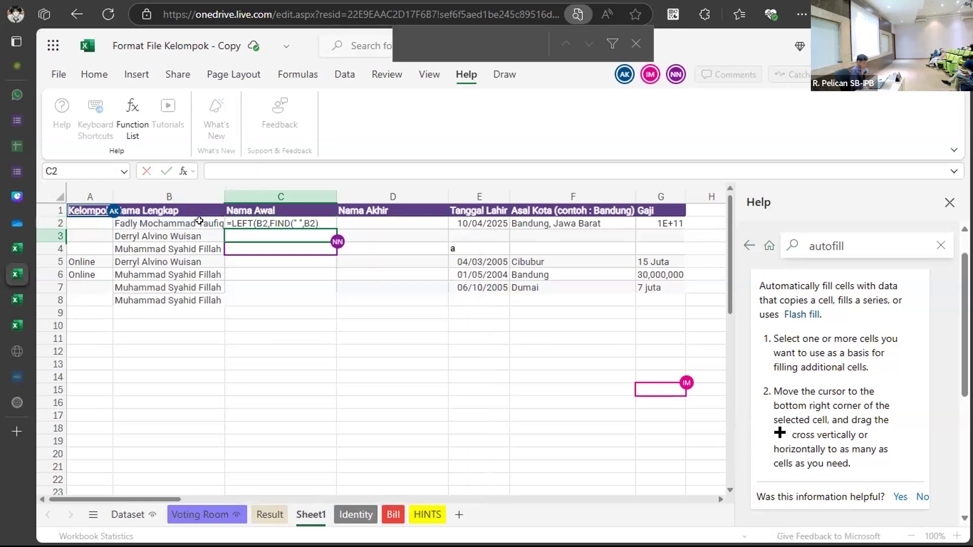
Add the missing closing parenthesis to C2's formula and fill it down to C8.
double_click(304, 221)
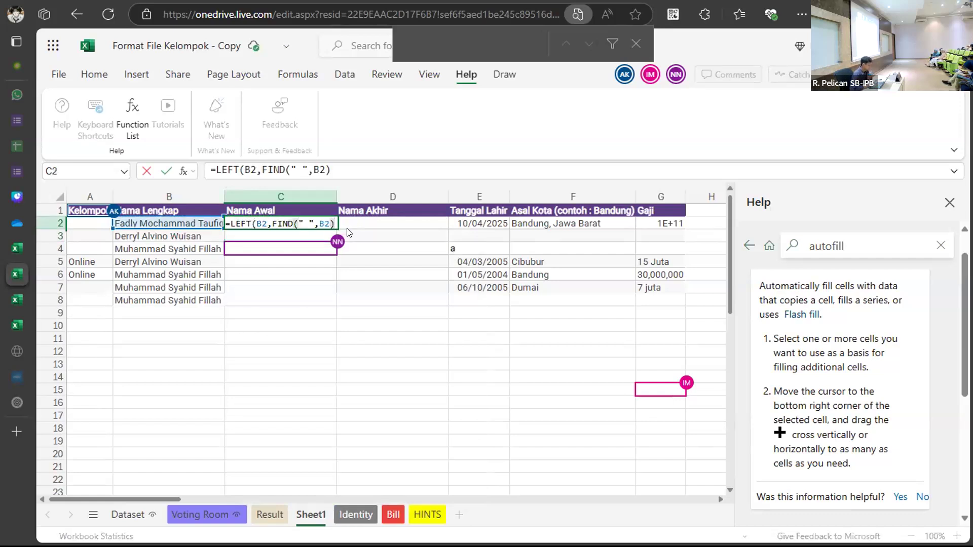
text())
key(Return)
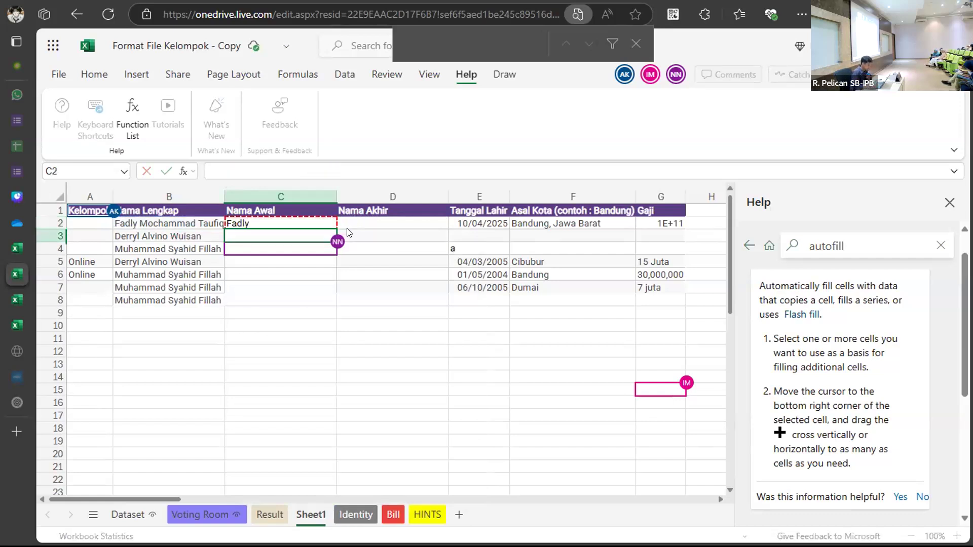
click(289, 221)
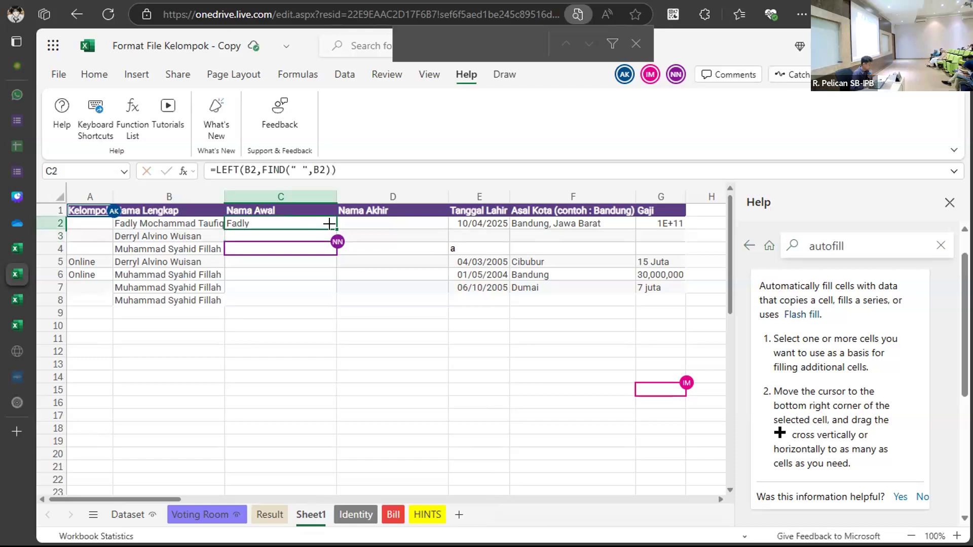
drag(330, 224, 322, 300)
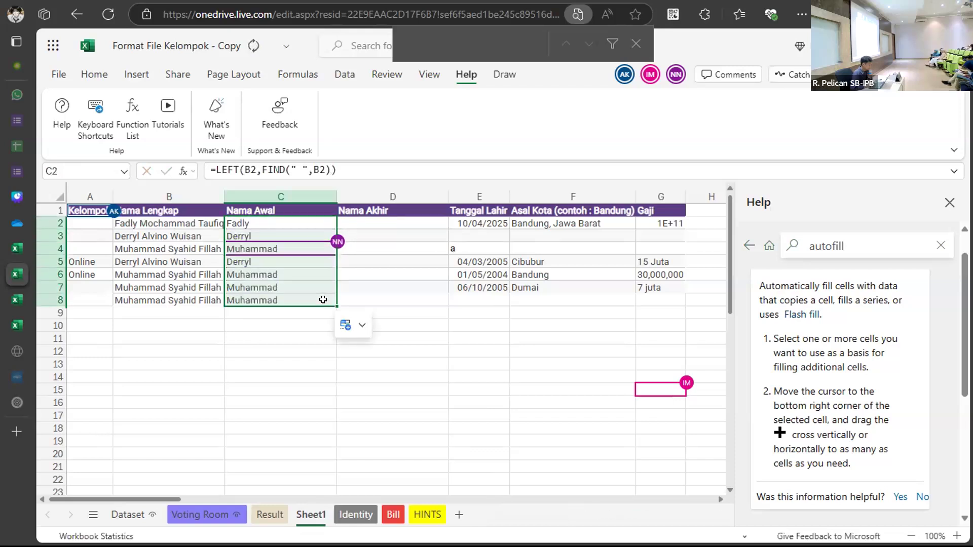
click(387, 257)
click(372, 221)
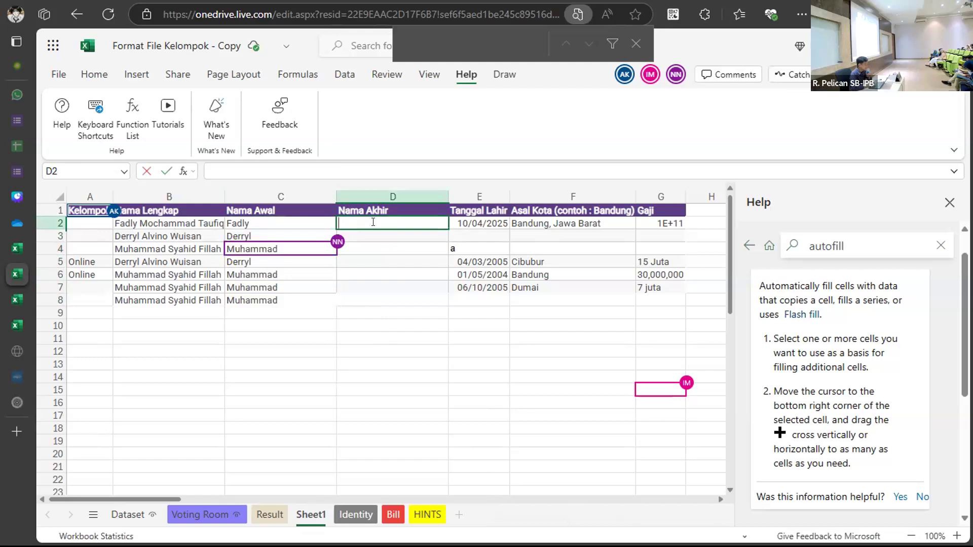
text(=)
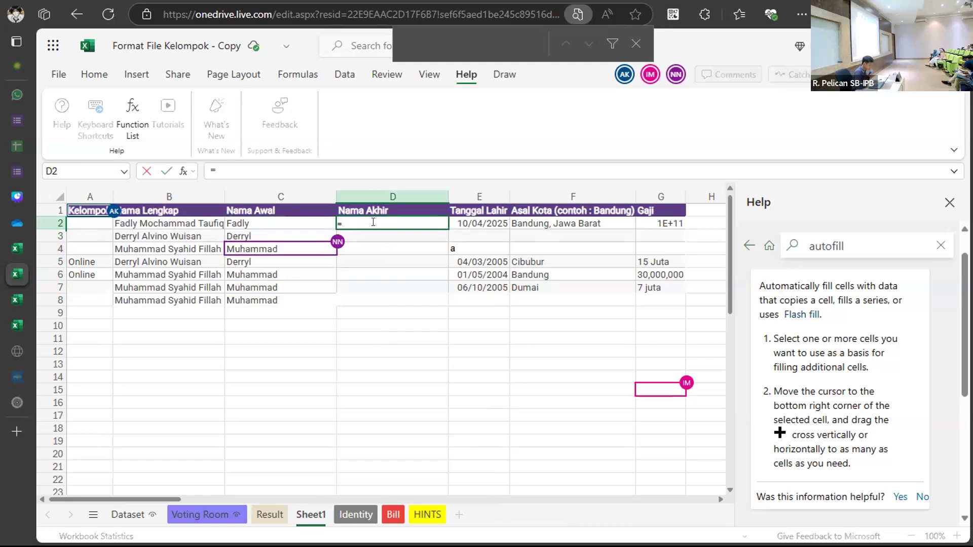
text(TE)
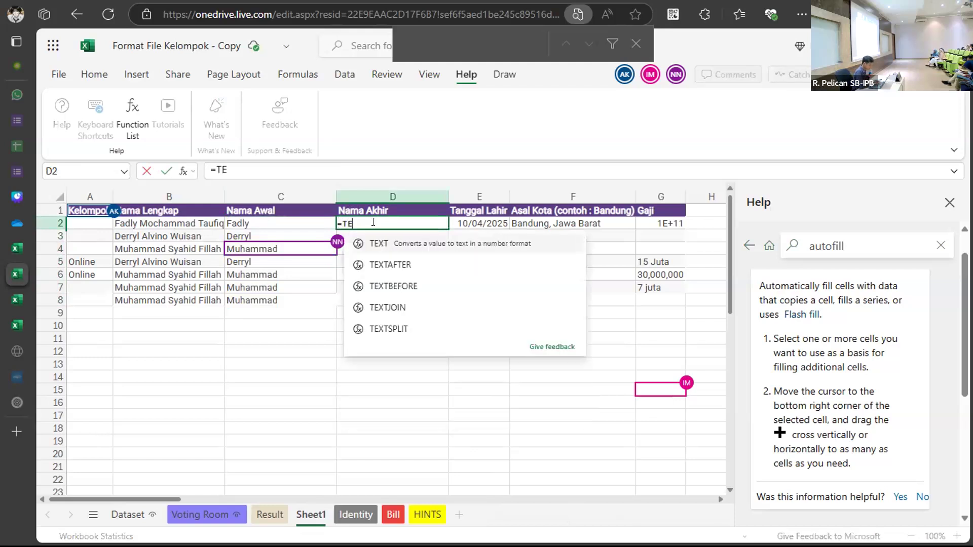
click(423, 268)
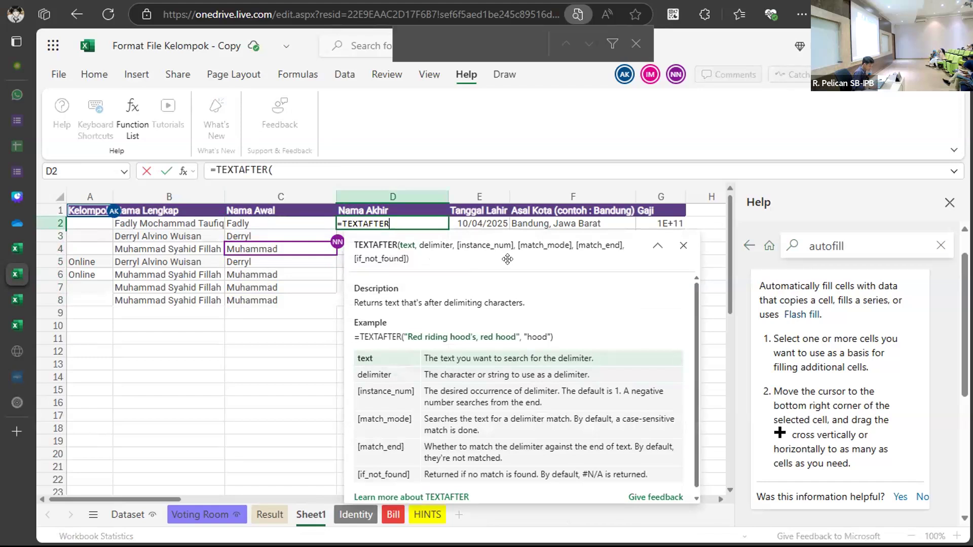
key(BackSpace)
key(BackSpace)
key(BackSpace)
key(BackSpace)
key(BackSpace)
key(BackSpace)
key(BackSpace)
key(BackSpace)
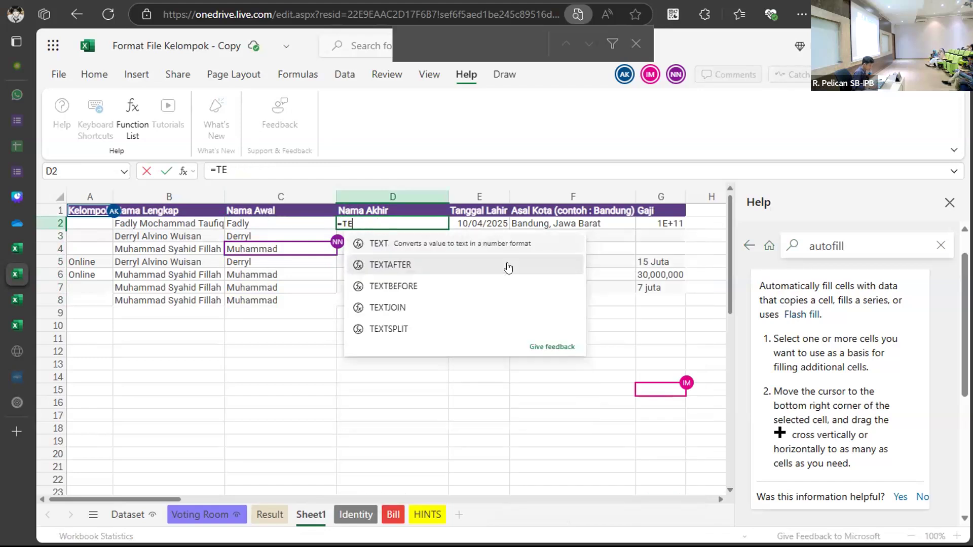
key(BackSpace)
key(BackSpace)
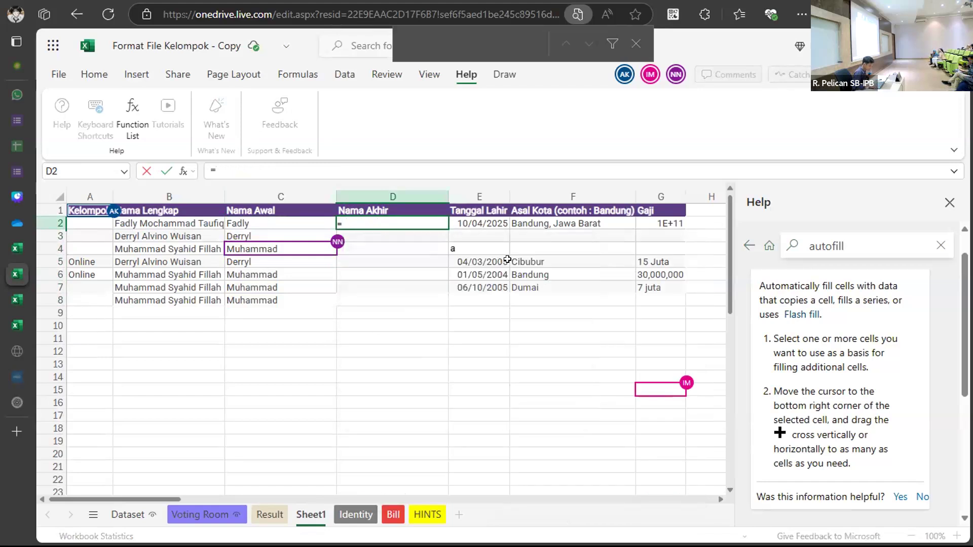
text(Y)
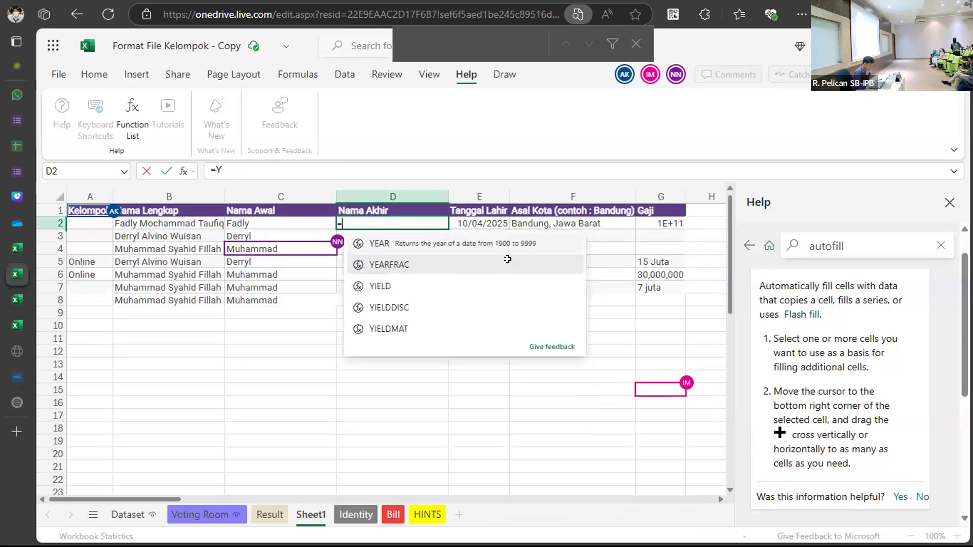
key(BackSpace)
key(BackSpace)
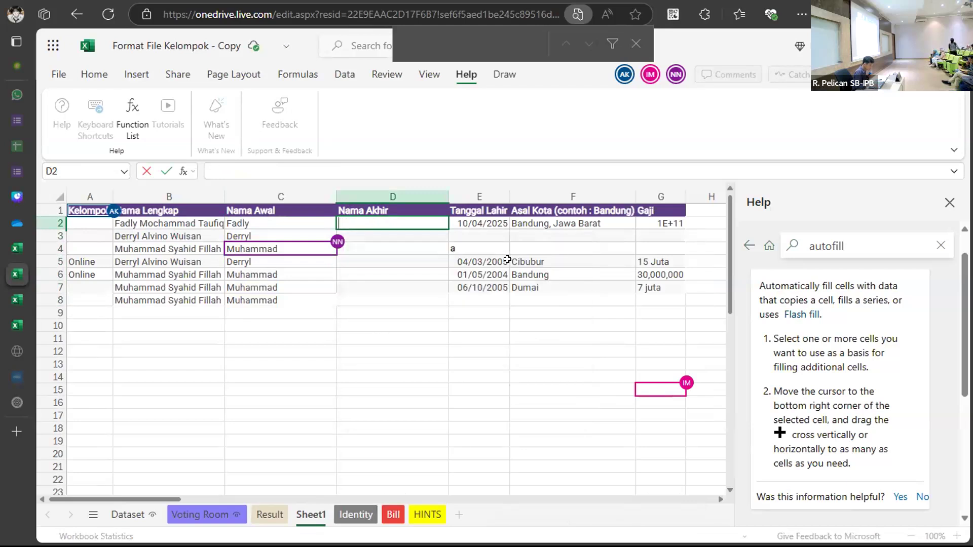
click(427, 340)
double_click(415, 223)
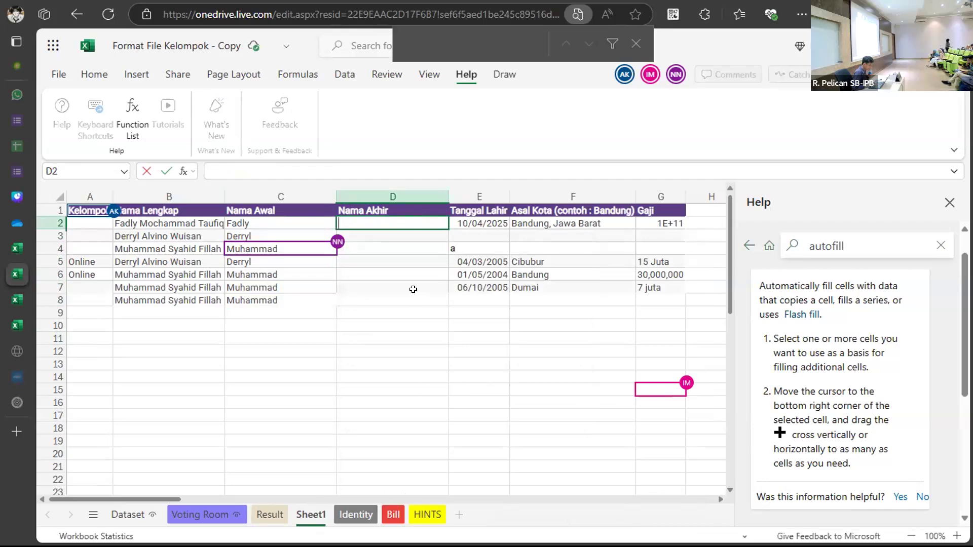
Look through the HINTS, Voting Room and Identity sheets.
click(423, 511)
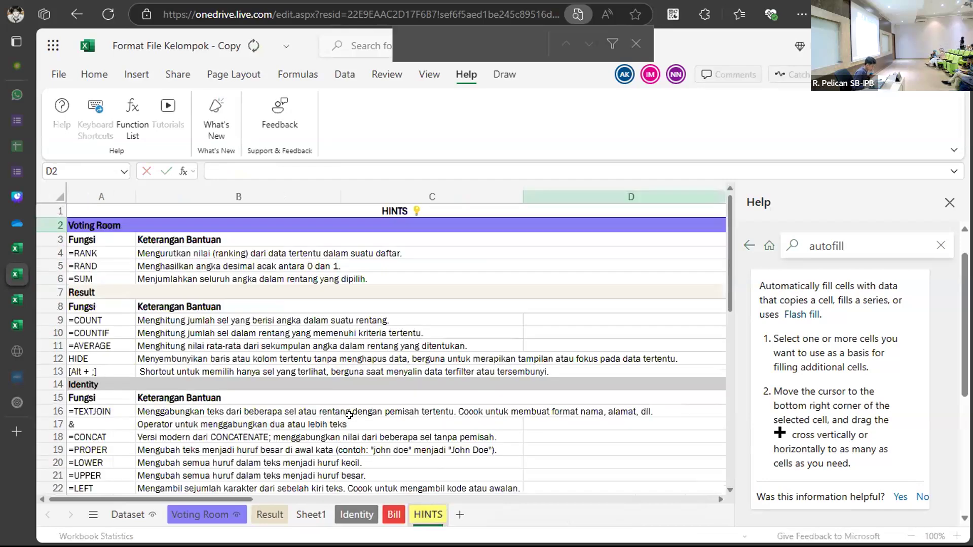
scroll(350, 415, down, 6)
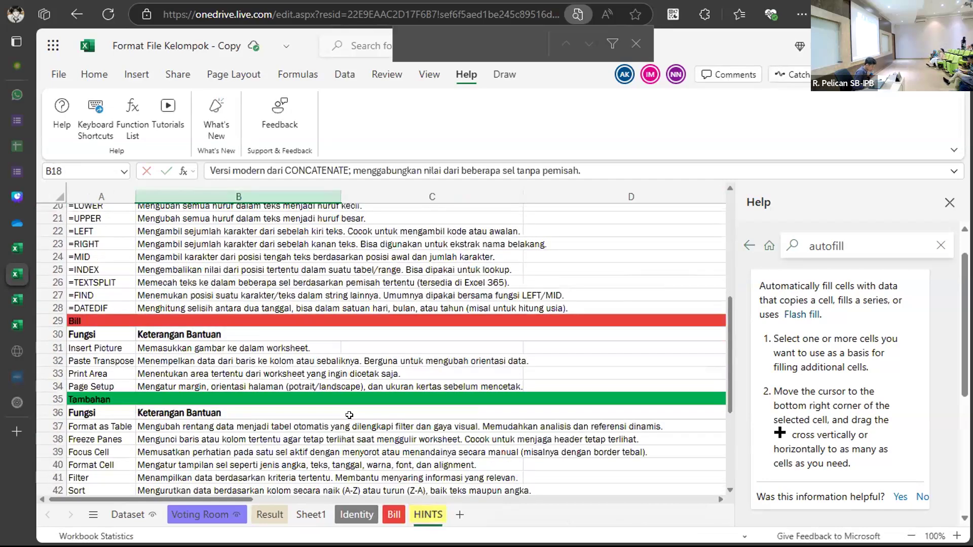
scroll(349, 415, up, 2)
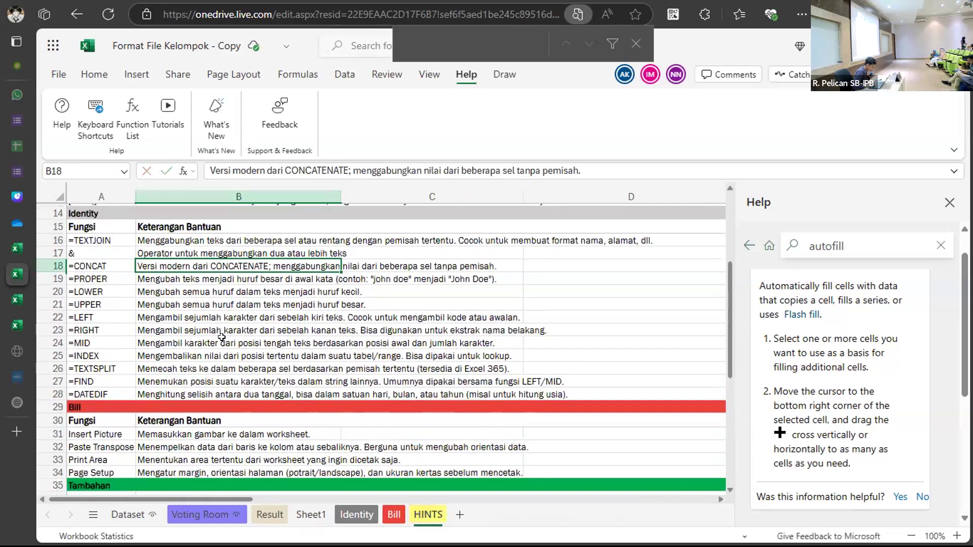
scroll(221, 338, down, 1)
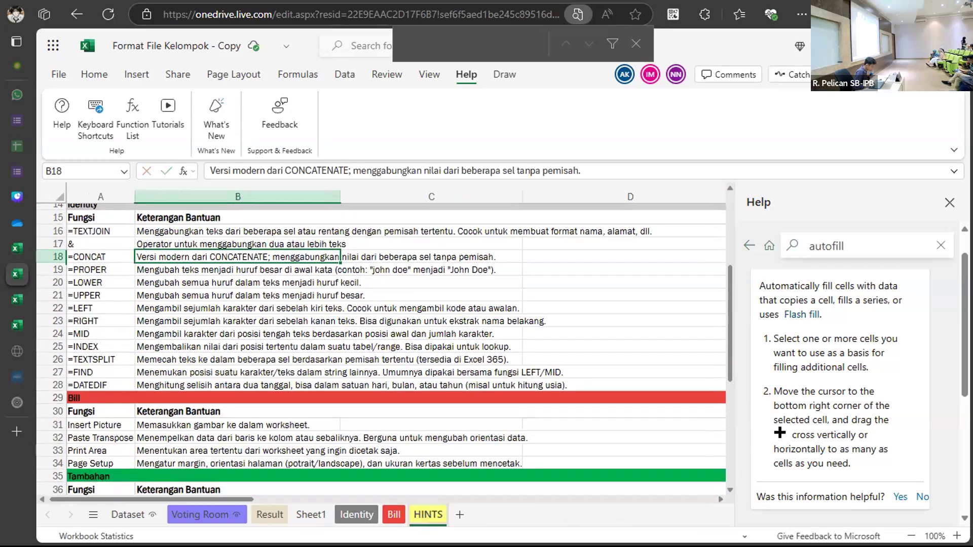
click(185, 516)
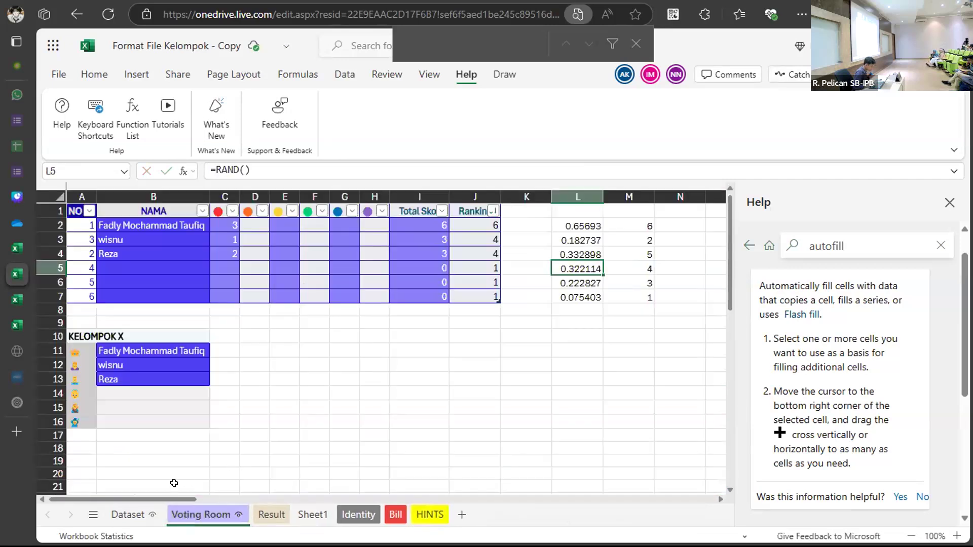
click(357, 513)
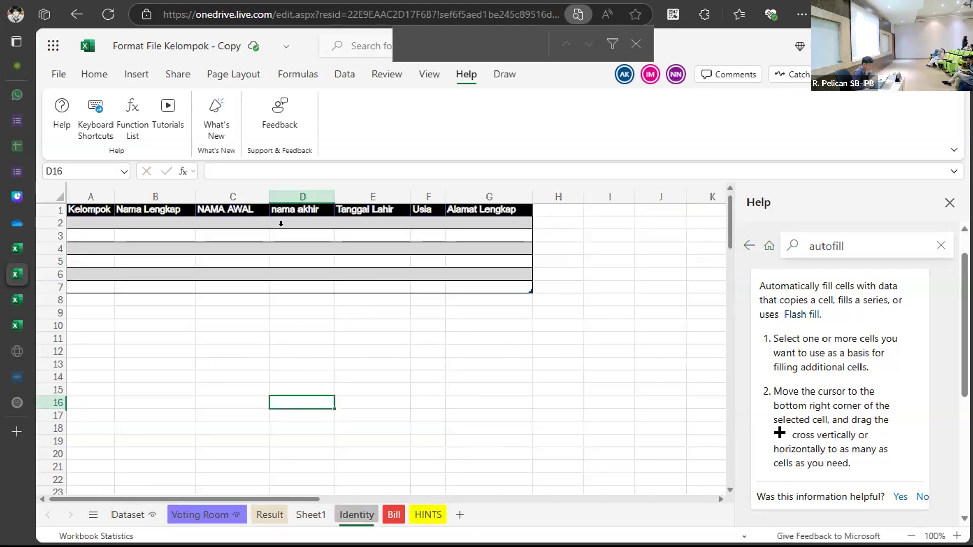
click(352, 426)
scroll(352, 425, down, 4)
scroll(352, 425, up, 4)
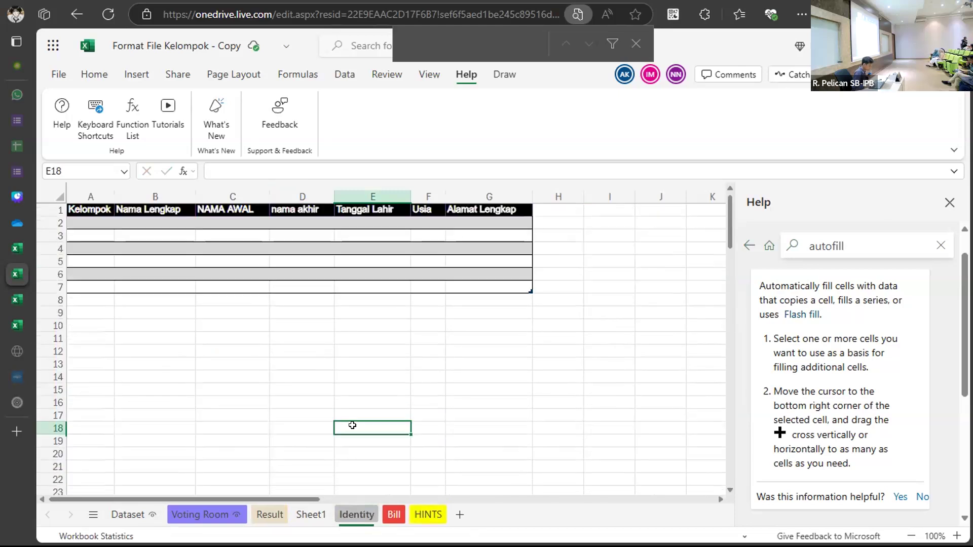
Return to Sheet1, select Nama Awal C2:C8 and open C2's formula for editing.
click(310, 514)
click(290, 335)
drag(256, 223, 261, 299)
key(F2)
click(395, 220)
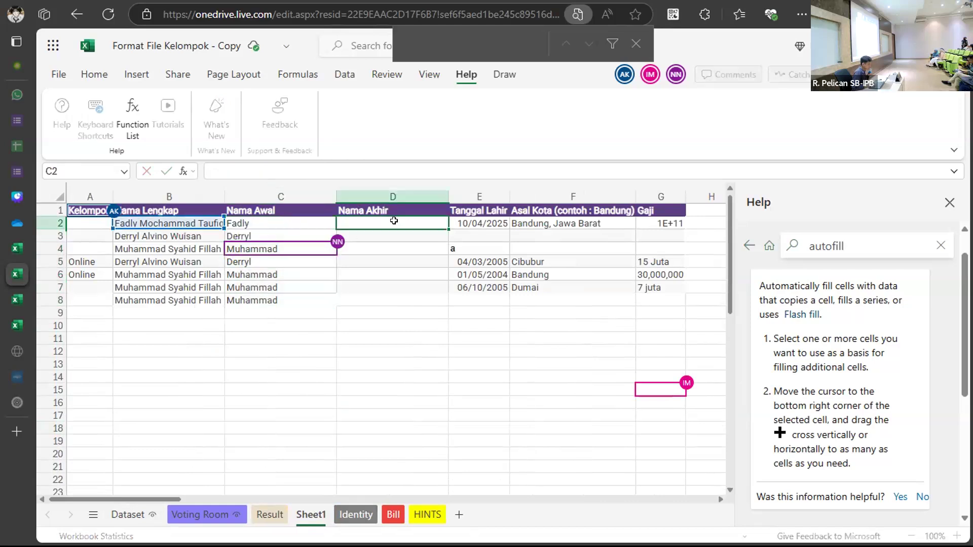
text(=)
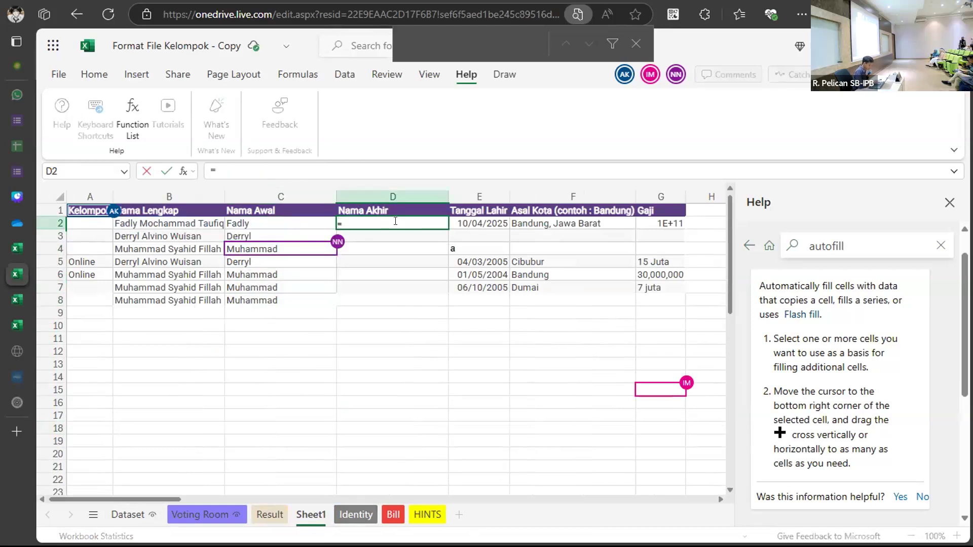
text(TE)
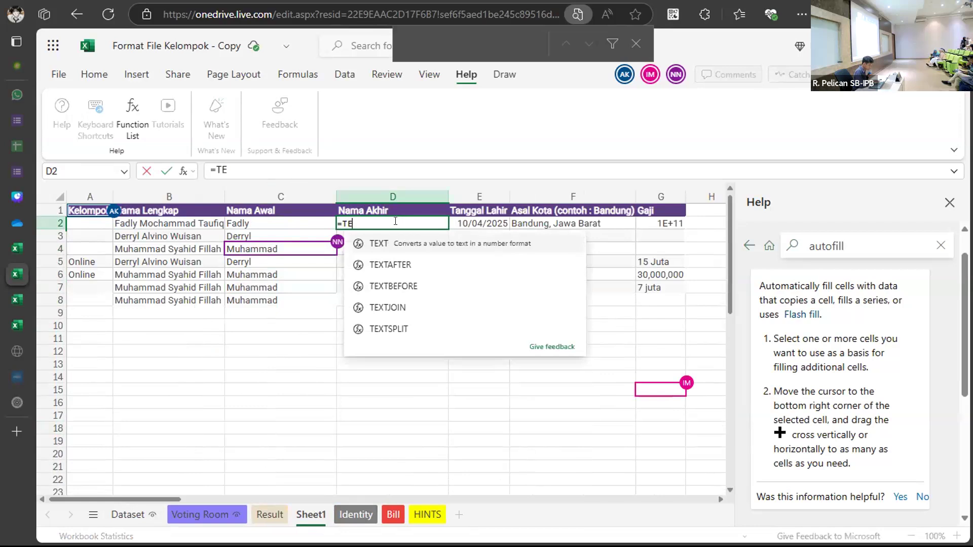
text(XTSPLIT)
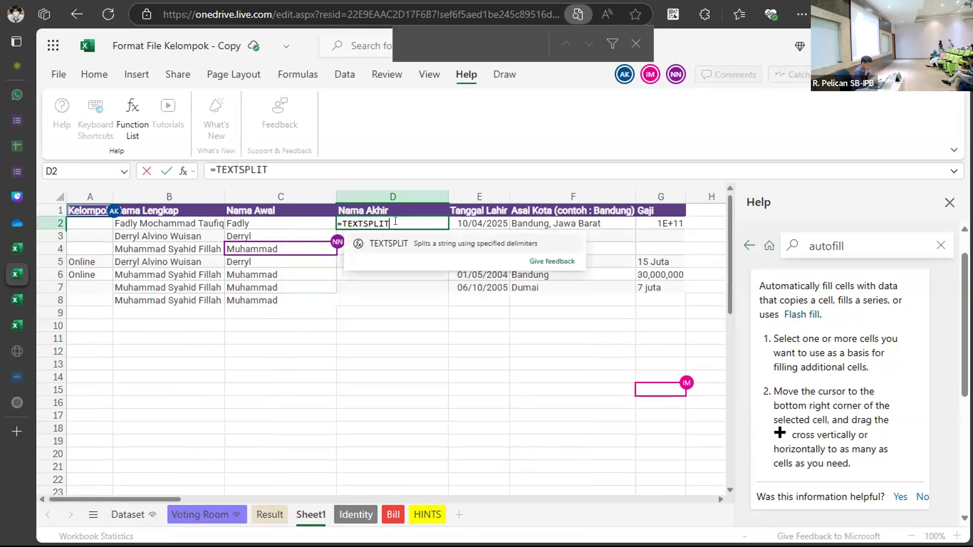
text(()
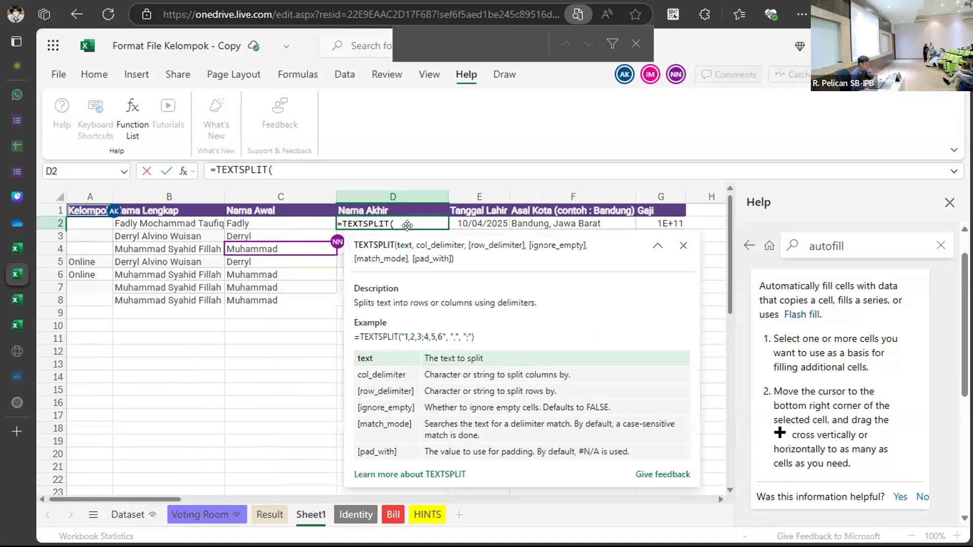
click(273, 222)
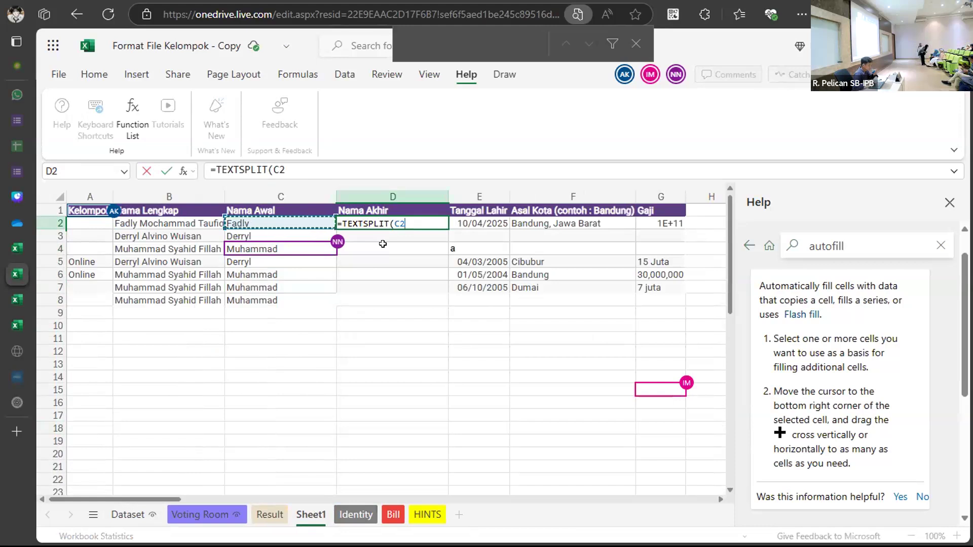
text(,)
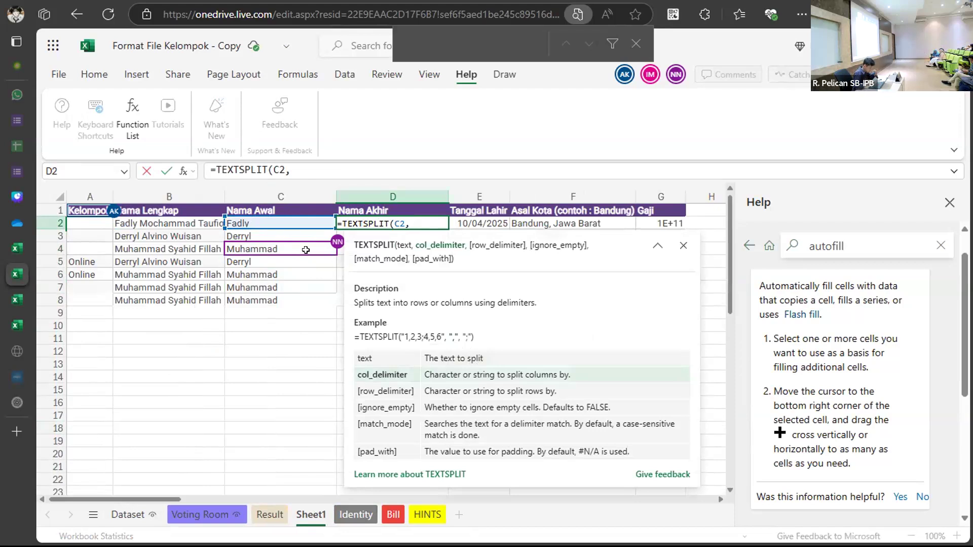
key(BackSpace)
key(BackSpace)
key(BackSpace)
key(BackSpace)
key(BackSpace)
key(BackSpace)
key(BackSpace)
key(BackSpace)
key(BackSpace)
key(BackSpace)
key(BackSpace)
key(BackSpace)
key(BackSpace)
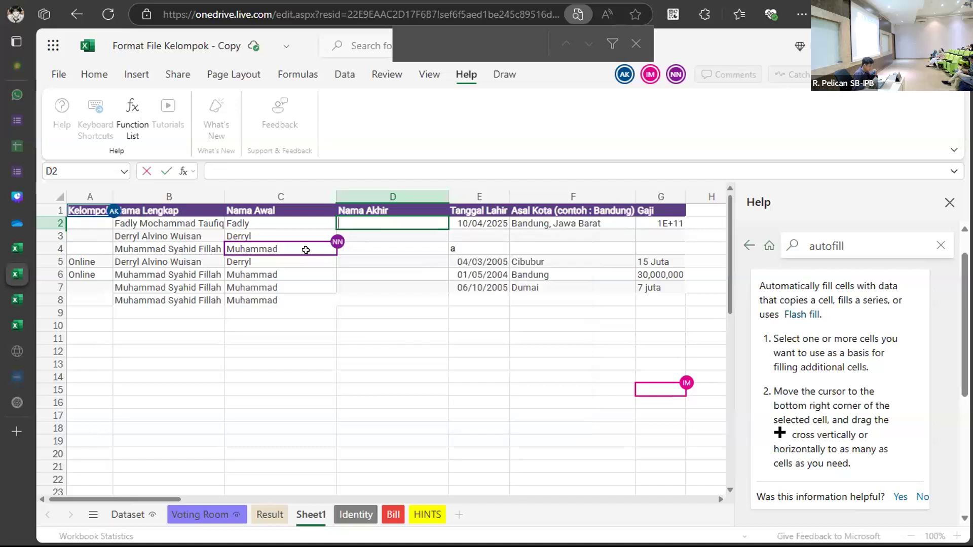
click(324, 322)
click(369, 223)
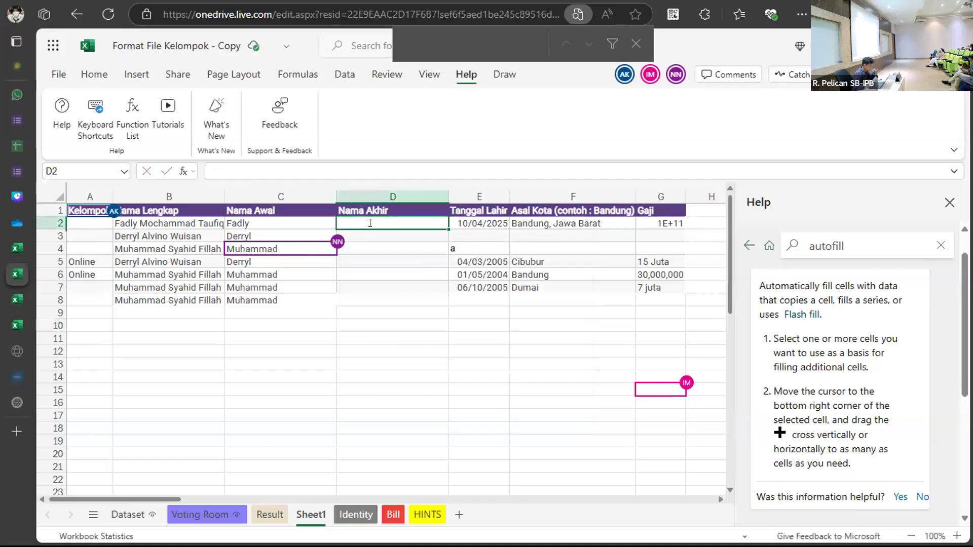
double_click(370, 223)
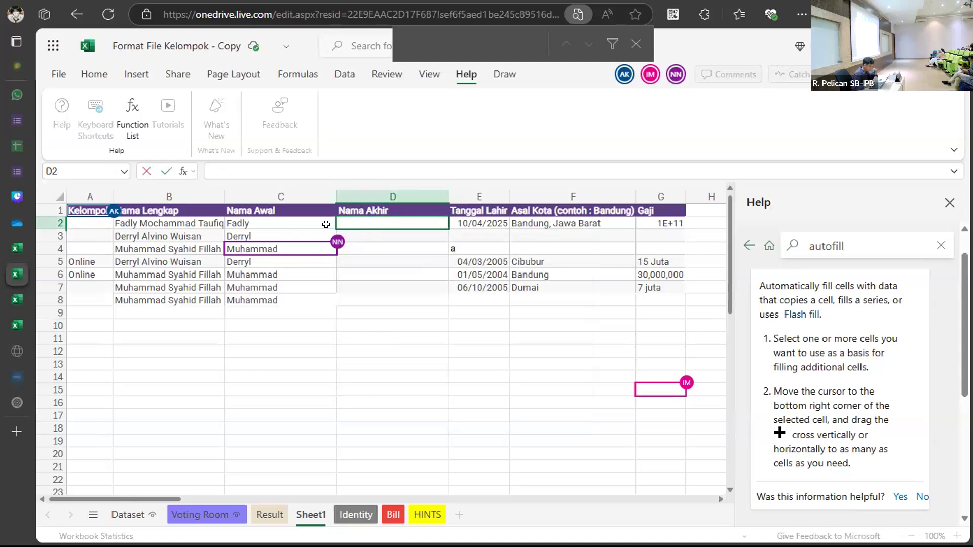
right_click(398, 230)
key(Escape)
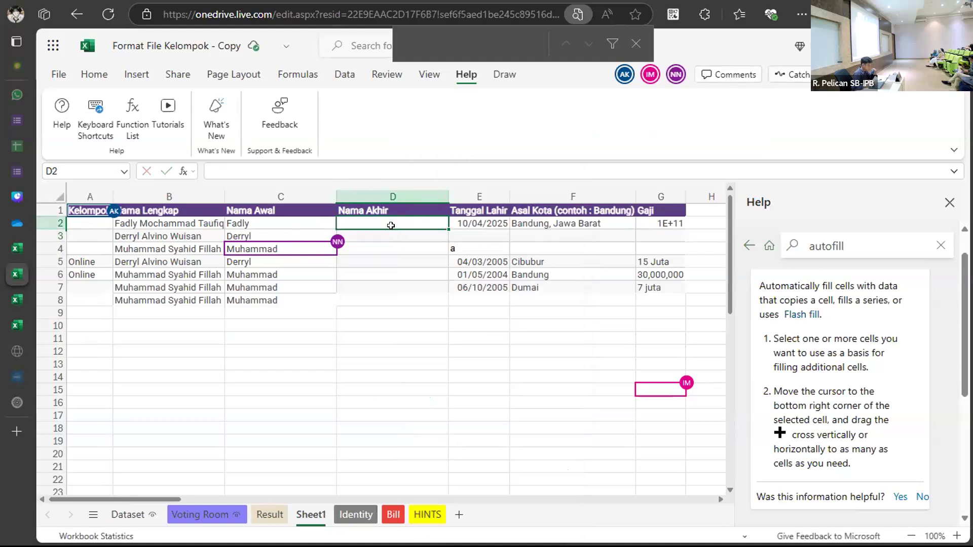
key(ctrl+f)
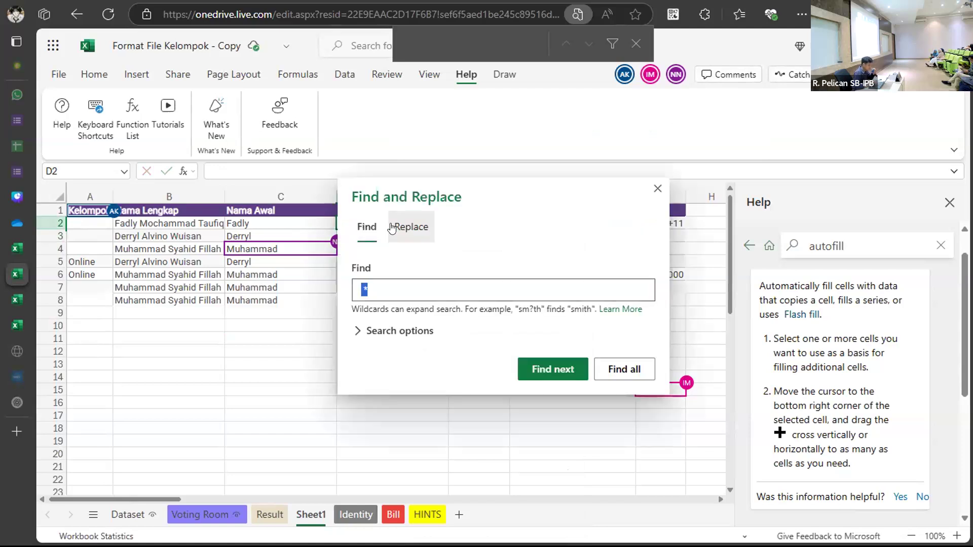
click(399, 281)
key(BackSpace)
click(404, 226)
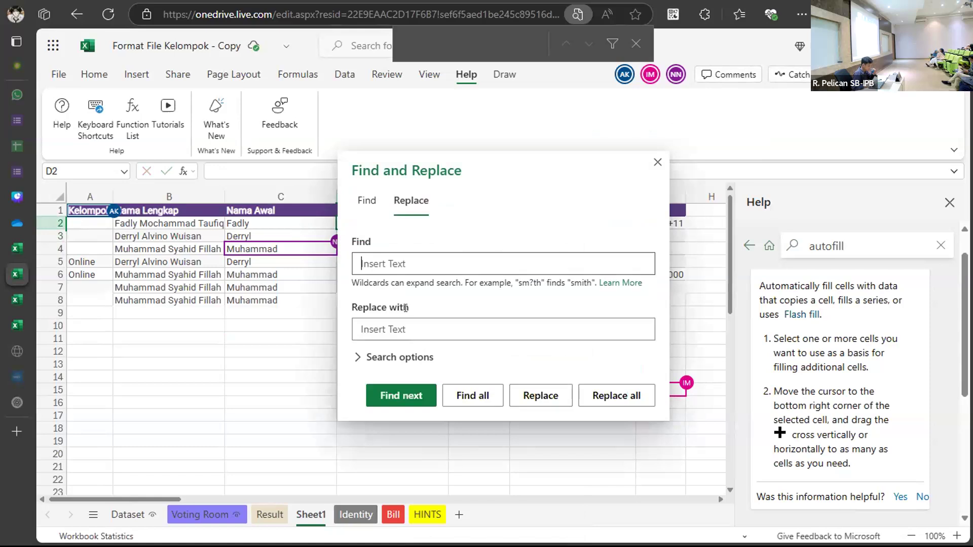
click(397, 357)
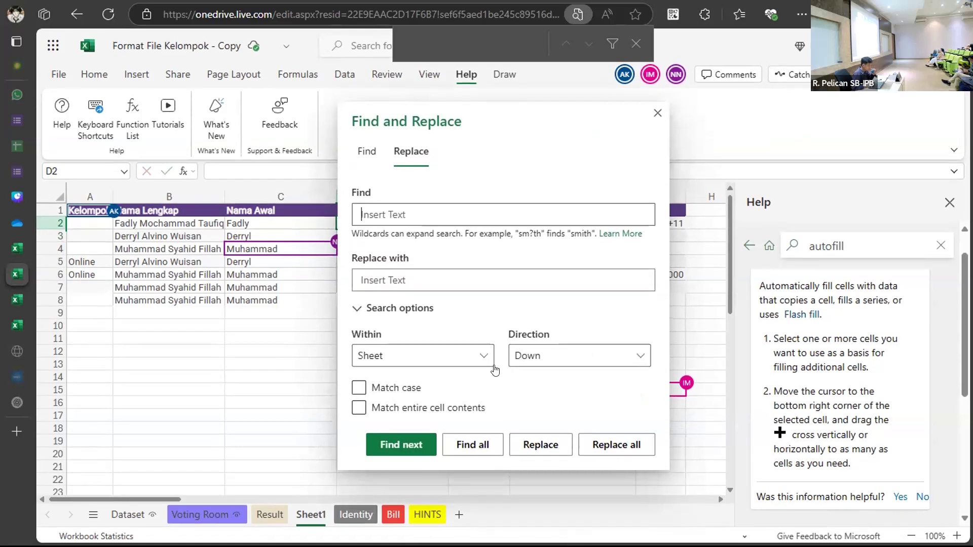
click(444, 358)
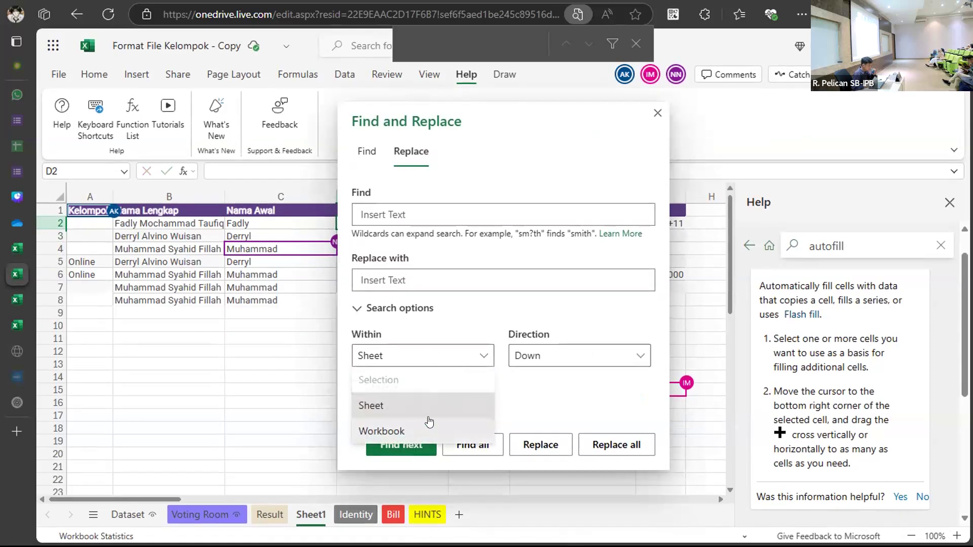
click(461, 276)
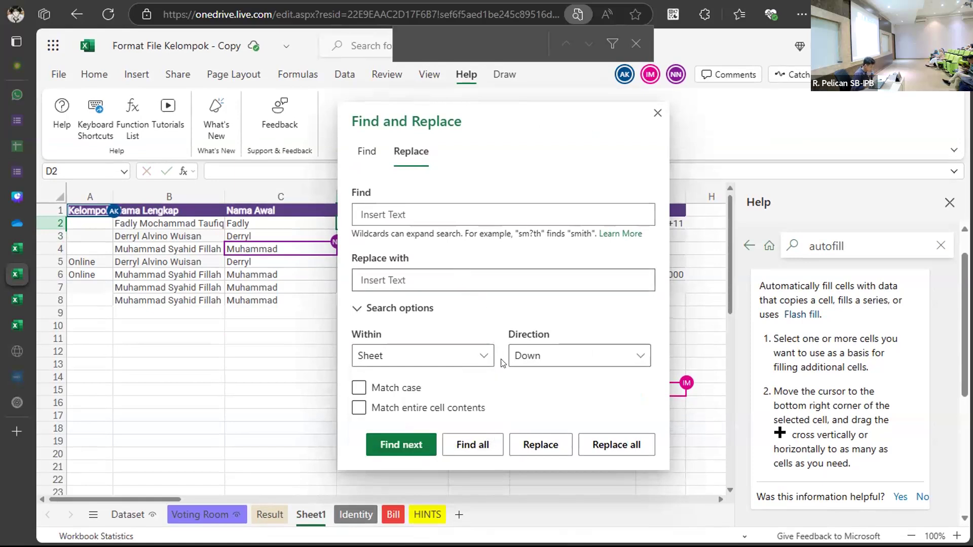
click(657, 113)
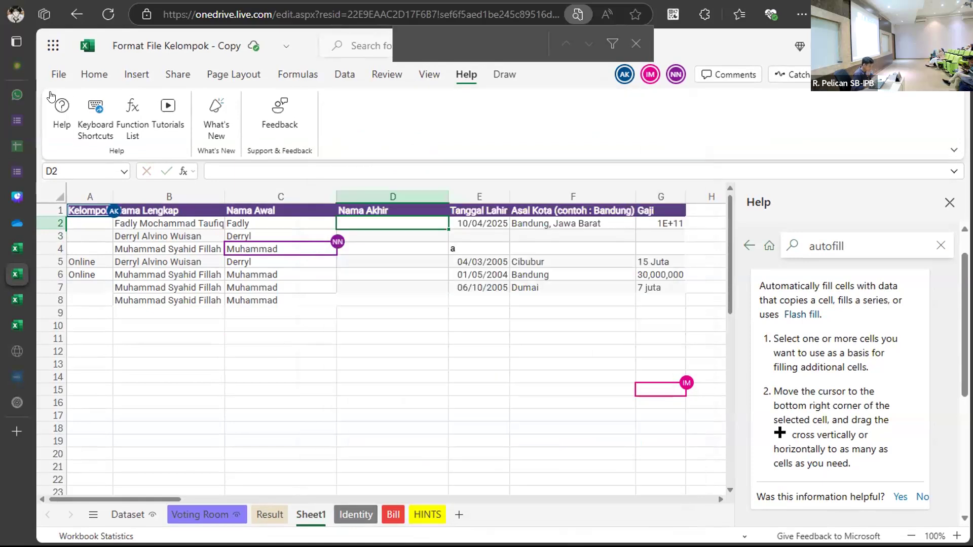
Look at the Home tab's Find & Select options, then dismiss them.
click(94, 75)
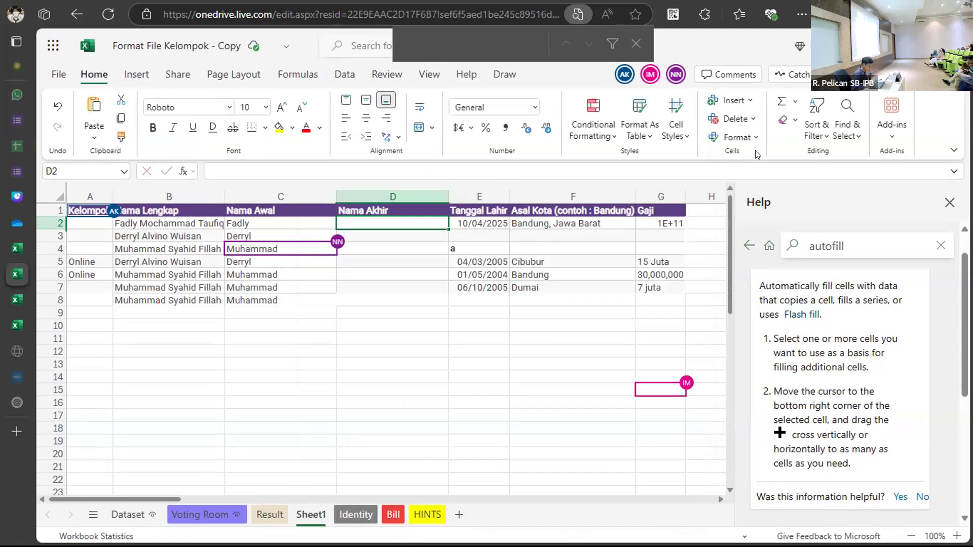
click(840, 136)
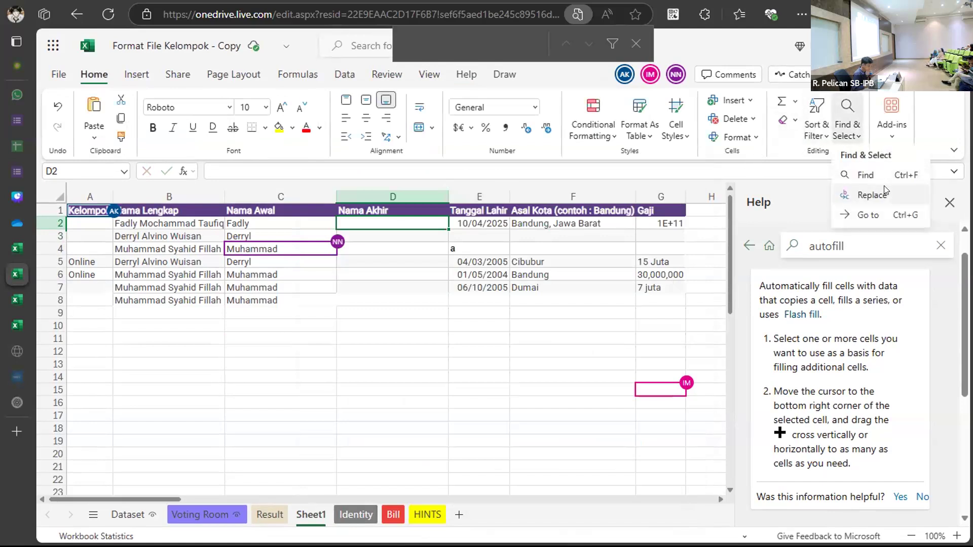
click(450, 285)
Insert an empty column to the left of Asal Kota in column F.
drag(404, 250, 398, 287)
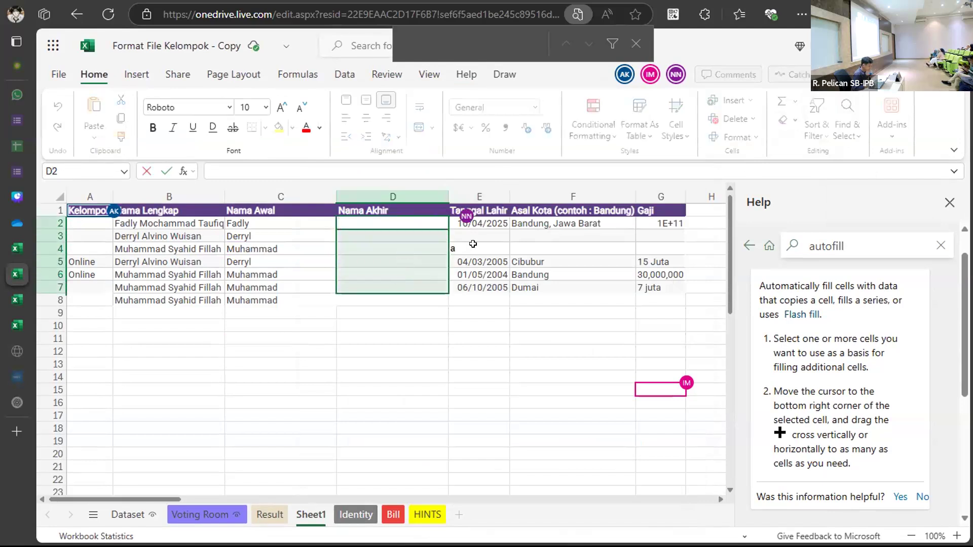
click(506, 210)
click(528, 198)
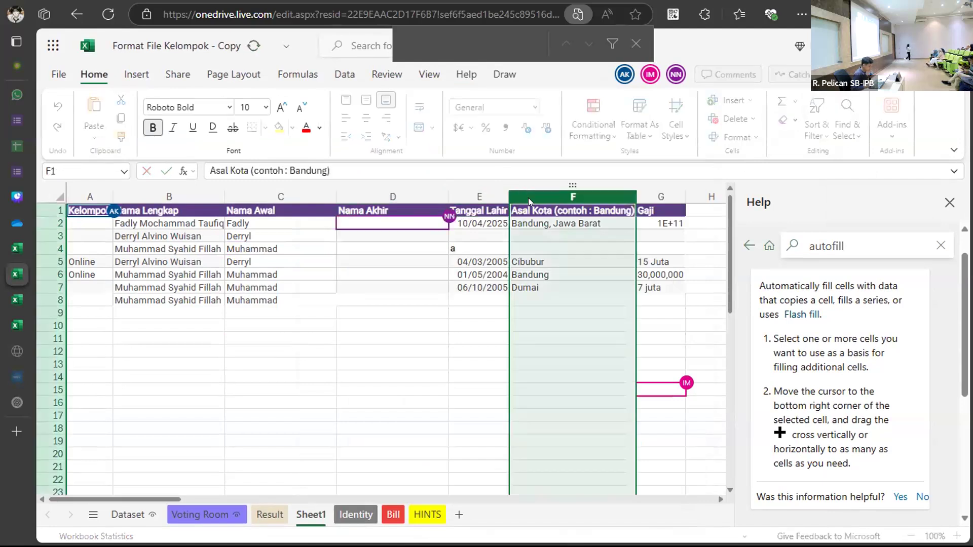
right_click(528, 198)
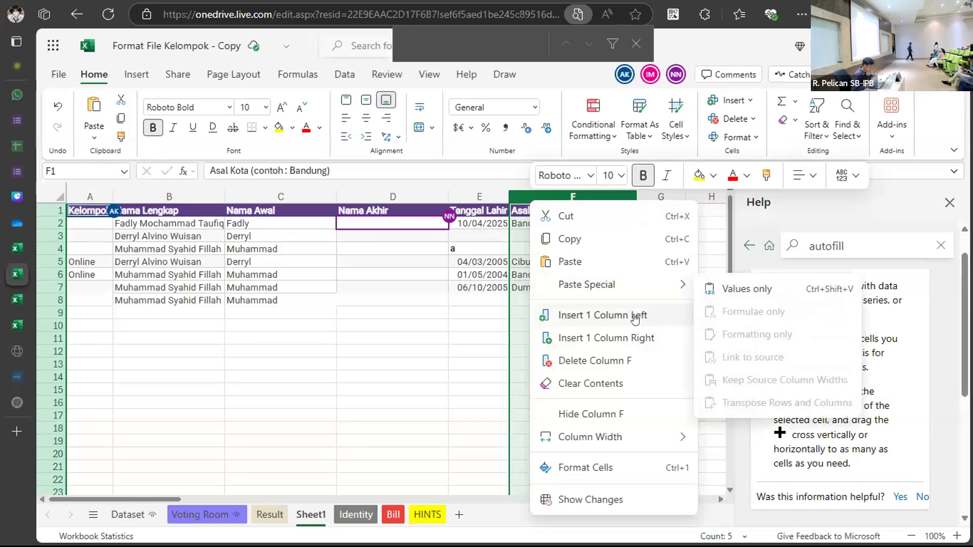
click(587, 315)
Enter =TEXTSPLIT(E2,"/") in F2 to split the birth date.
double_click(520, 223)
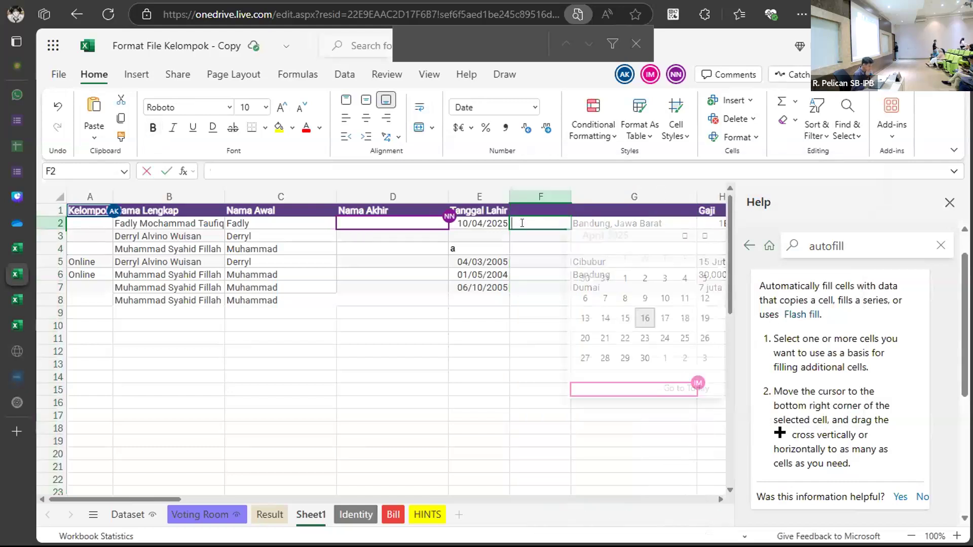
text(=TE)
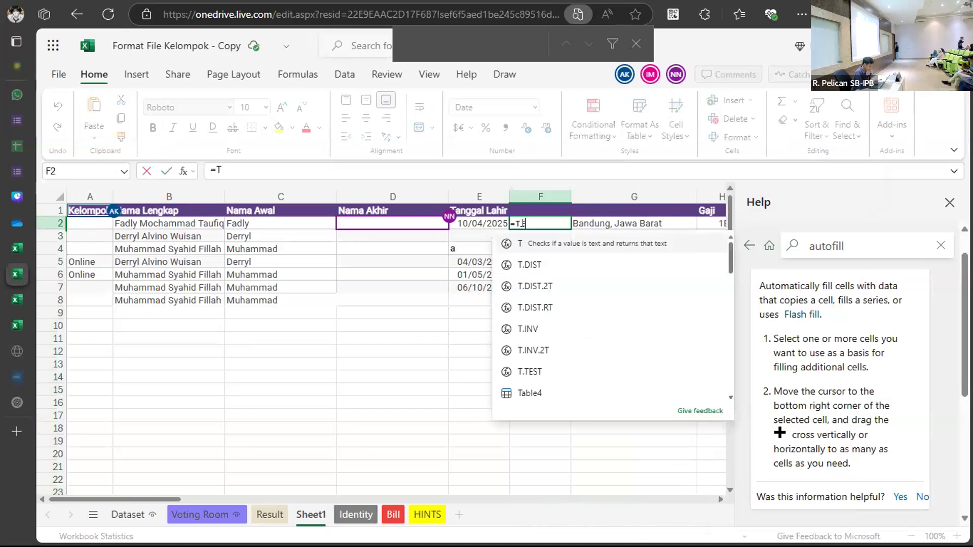
click(557, 329)
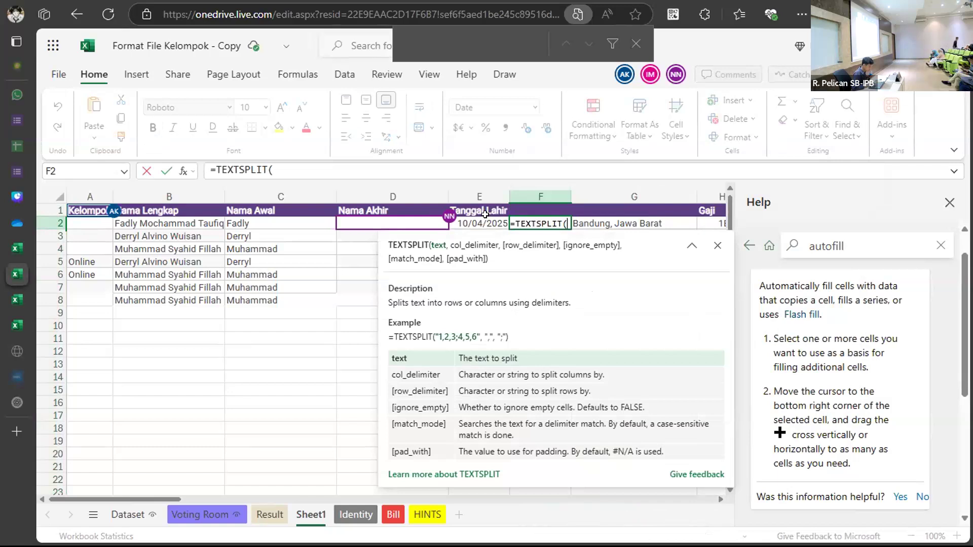
click(484, 219)
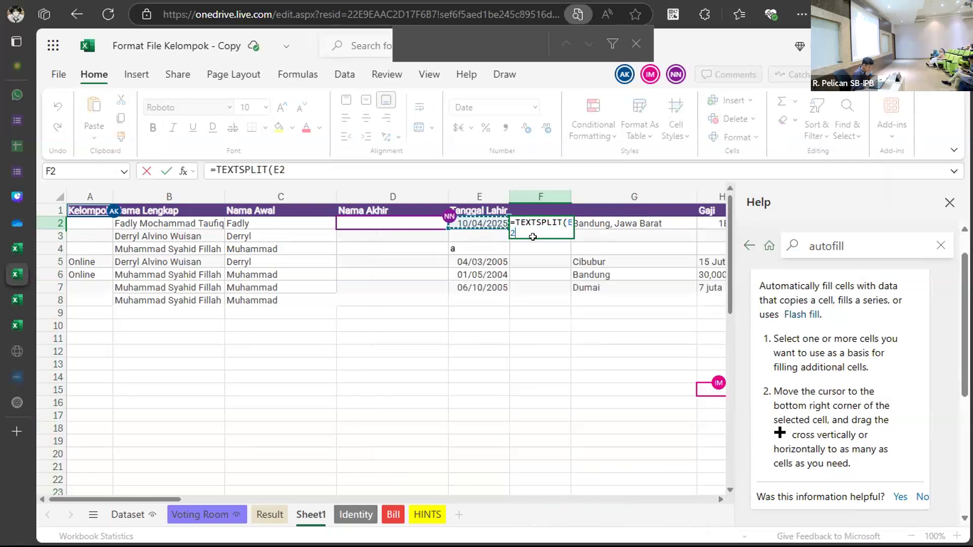
text(,)
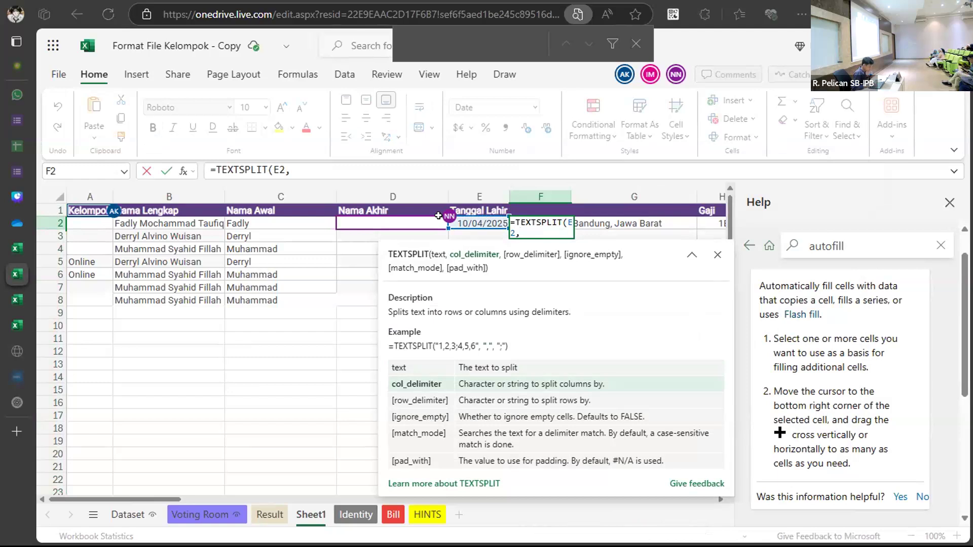
text("")
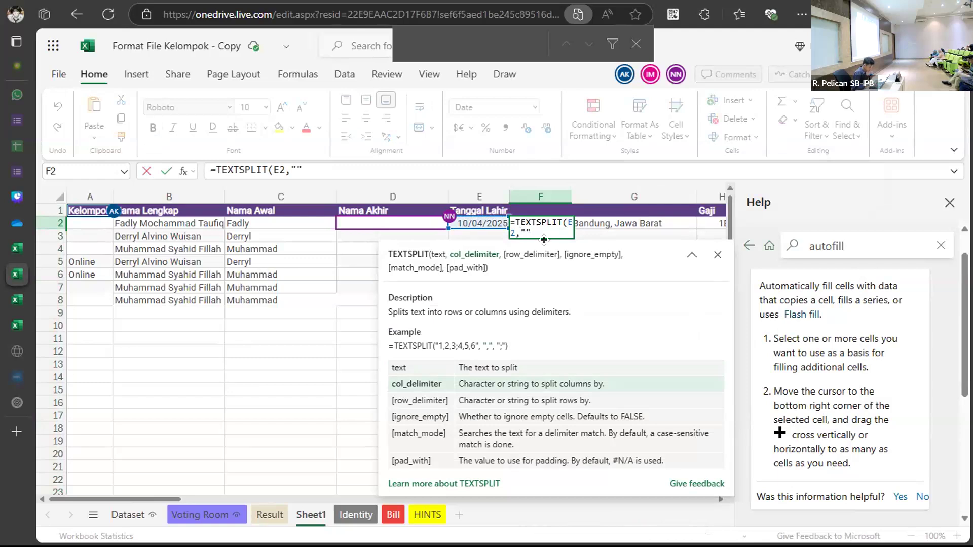
text(/G2))
key(BackSpace)
key(BackSpace)
key(BackSpace)
text(G2)
key(BackSpace)
key(BackSpace)
text())
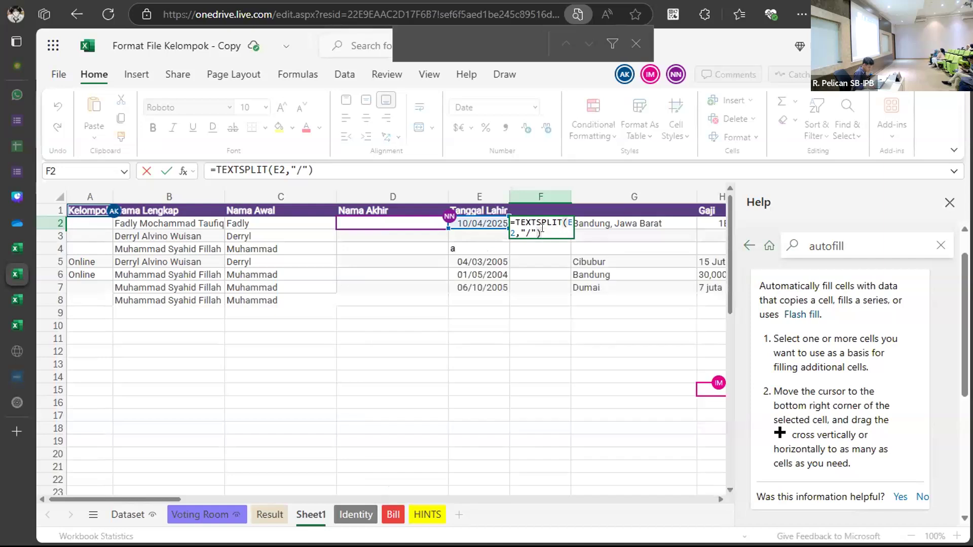
key(Return)
Discard the TEXTSPLIT formula so F2 is left empty.
double_click(547, 222)
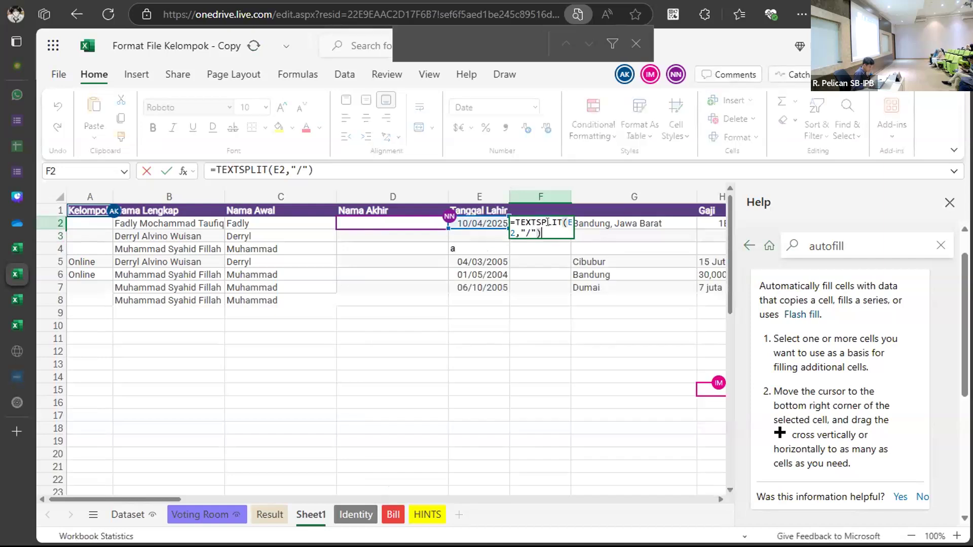
drag(541, 235, 497, 221)
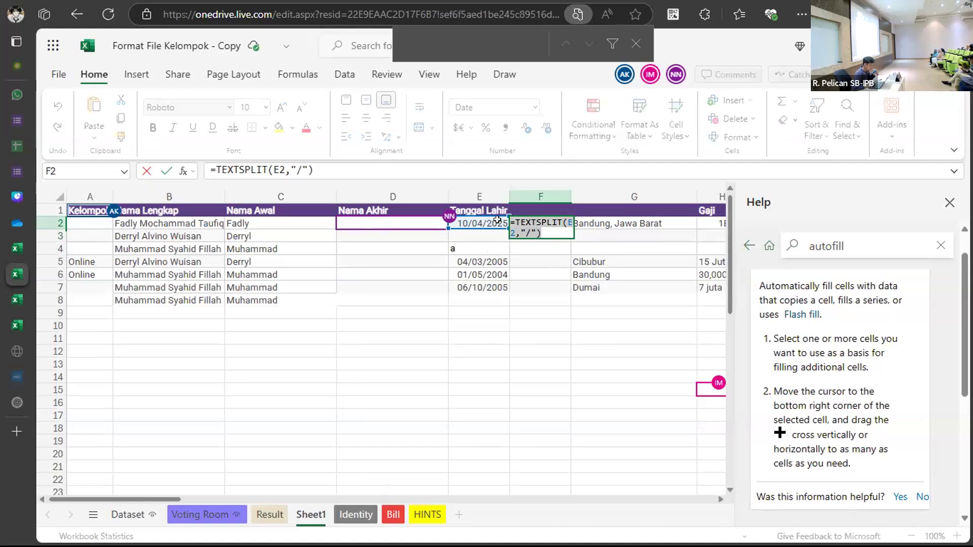
key(Escape)
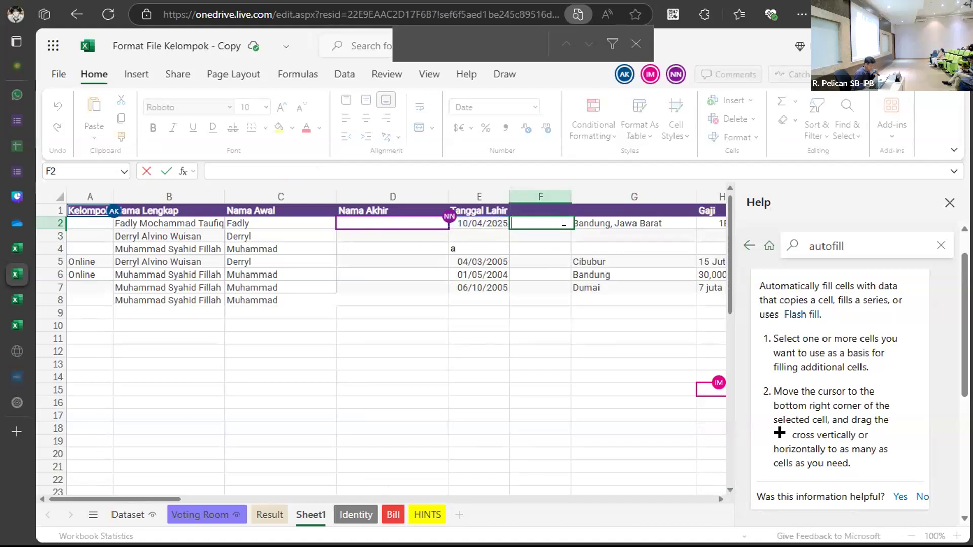
click(661, 274)
scroll(553, 289, right, 3)
scroll(546, 294, right, 1)
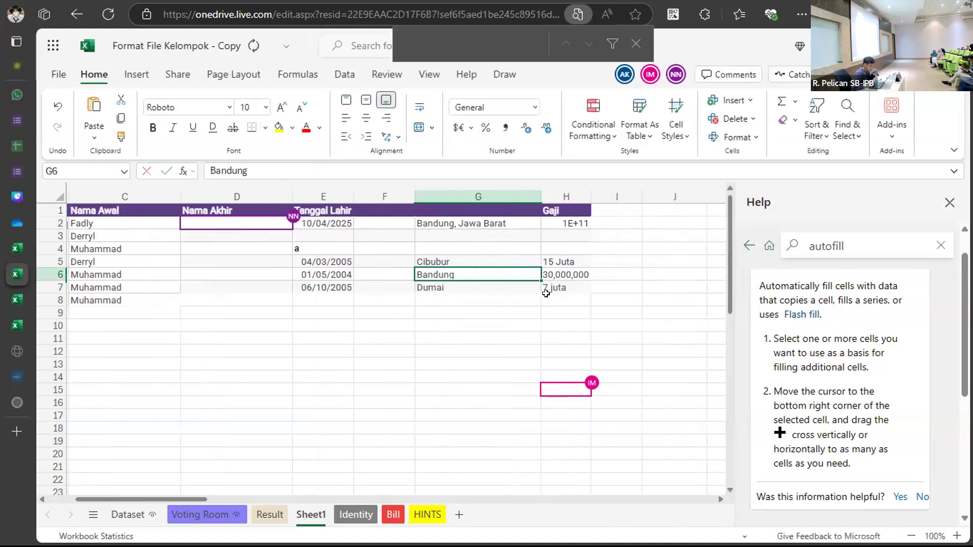
scroll(546, 294, right, 2)
click(530, 196)
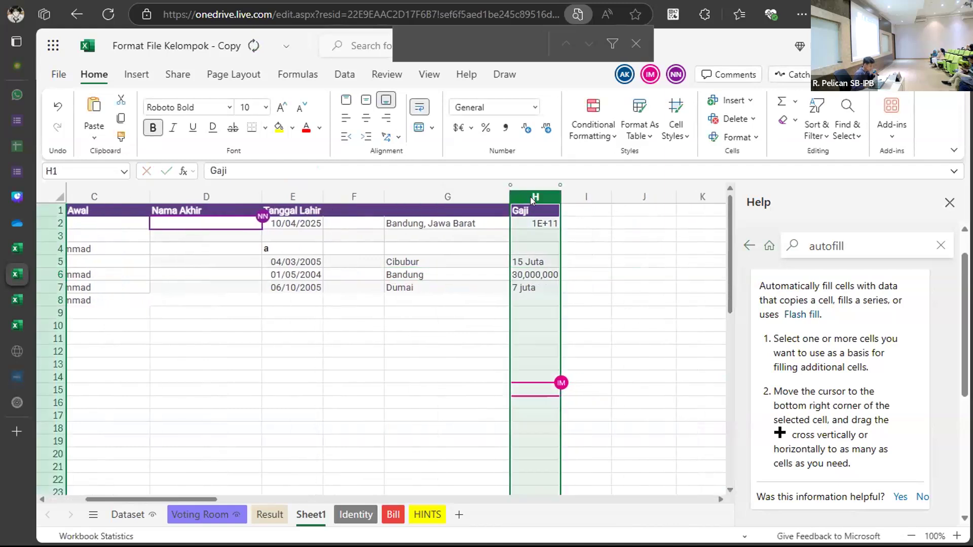
right_click(530, 197)
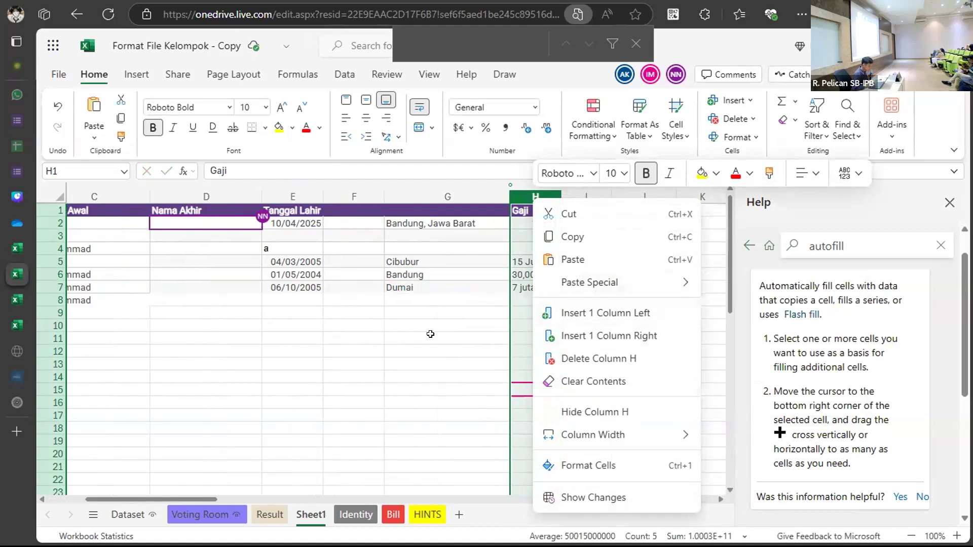
key(Escape)
scroll(430, 334, left, 3)
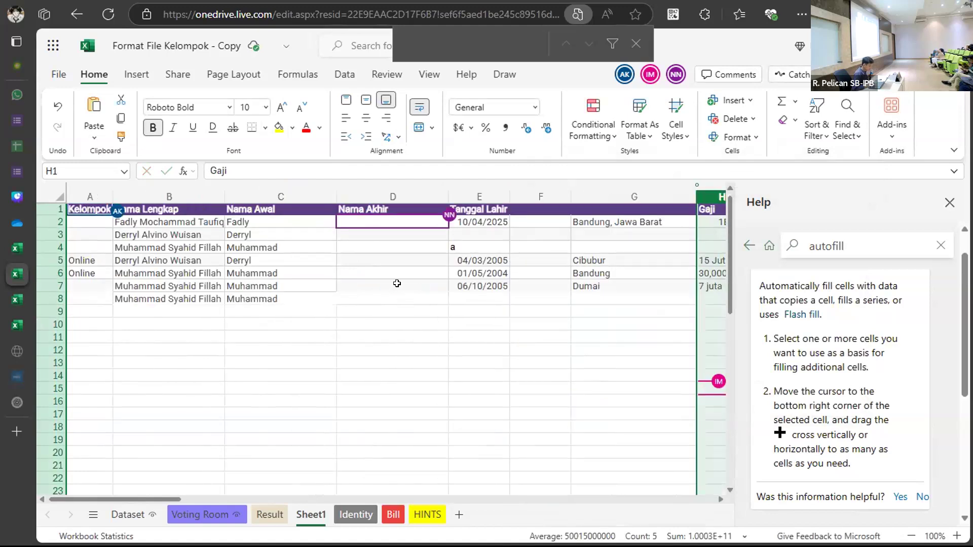
click(397, 284)
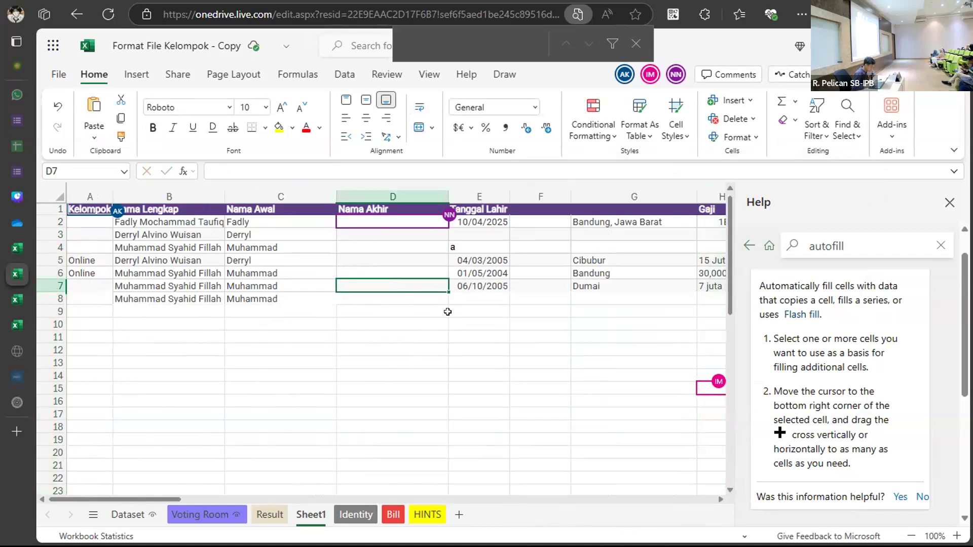
click(393, 223)
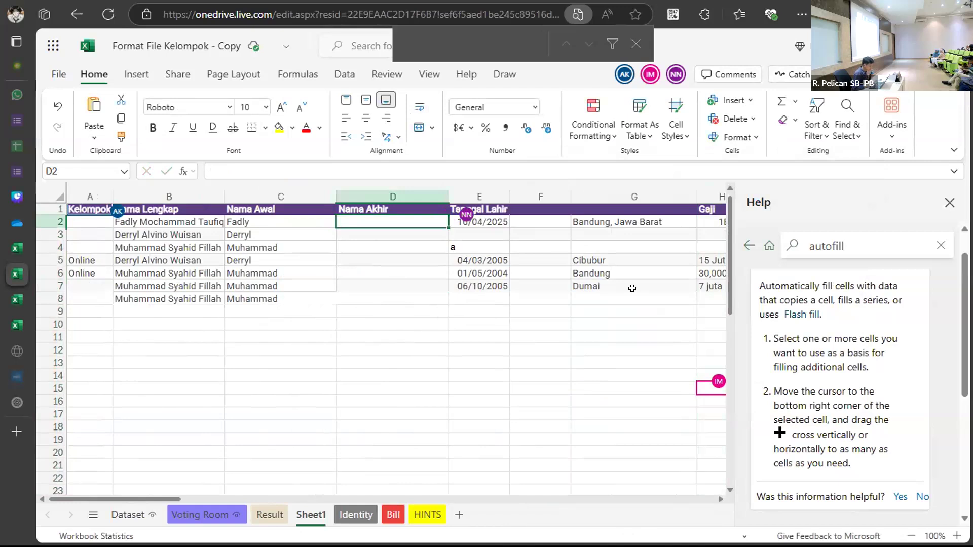
click(516, 304)
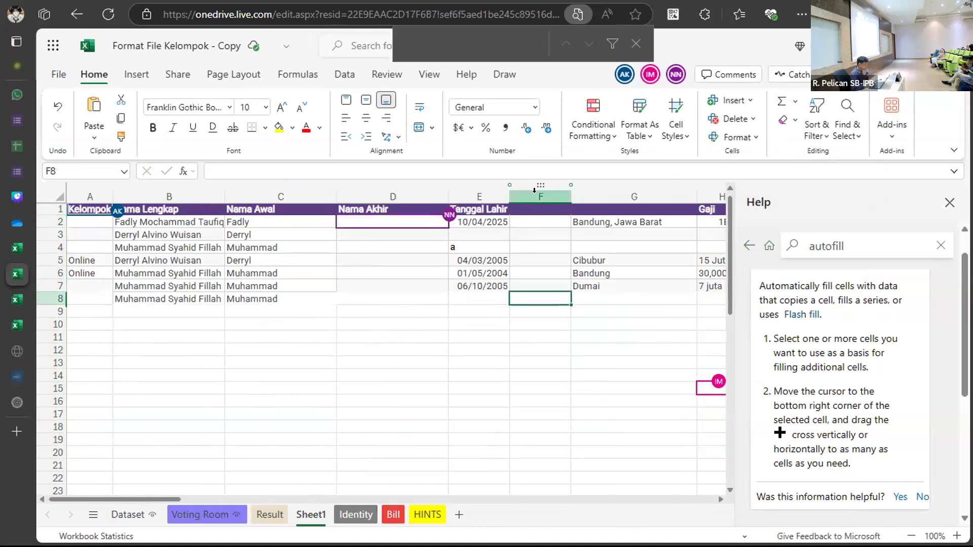
scroll(470, 226, right, 1)
click(430, 246)
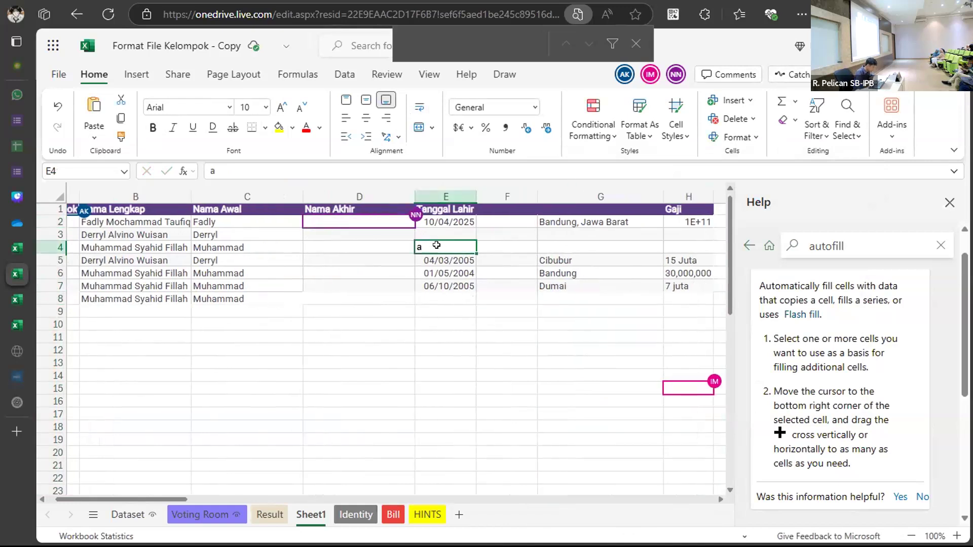
key(ctrl+f)
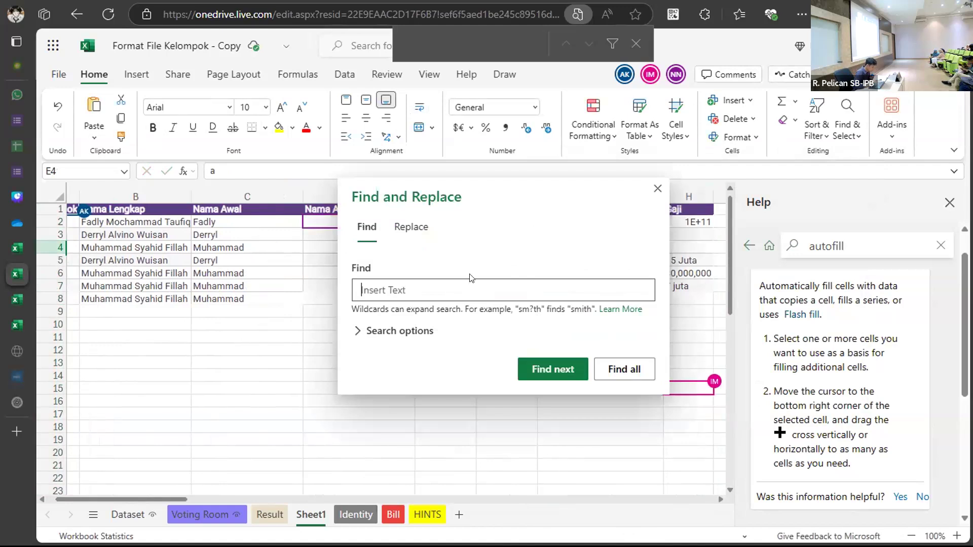
click(653, 183)
click(572, 428)
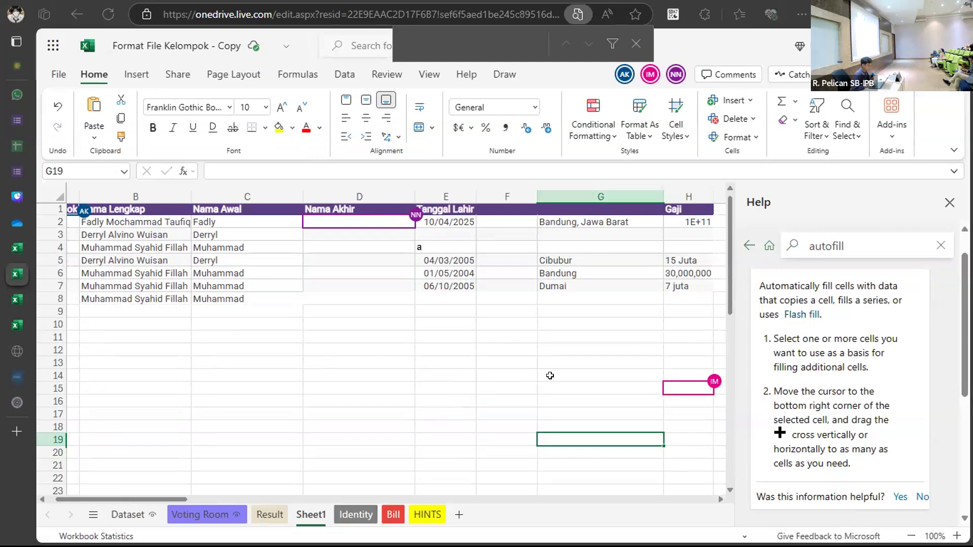
Select the table range A1:H7 and copy it with Ctrl+C.
scroll(101, 209, left, 1)
drag(79, 207, 724, 291)
drag(257, 268, 258, 286)
key(ctrl+c)
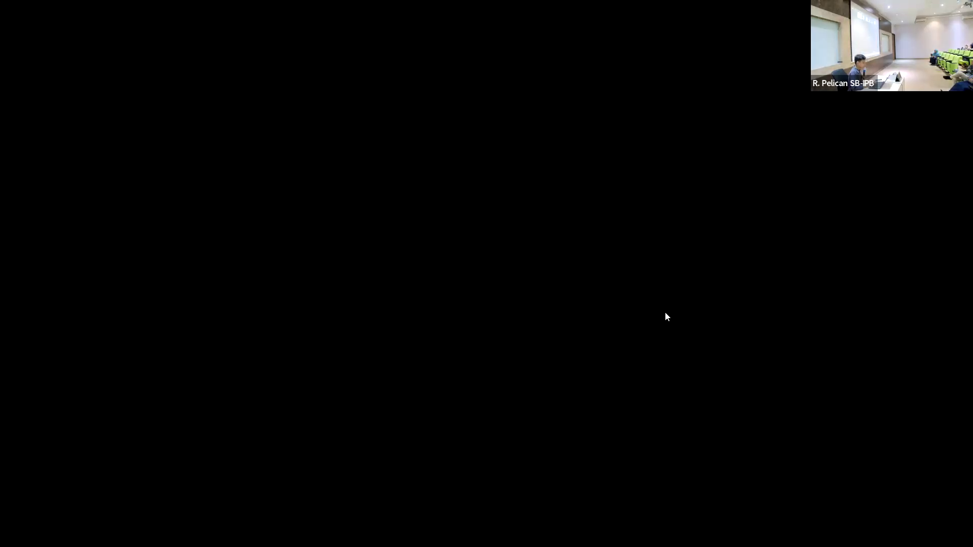
Paste the copied full names into Nama Akhir, D2:D7.
key(ctrl+v)
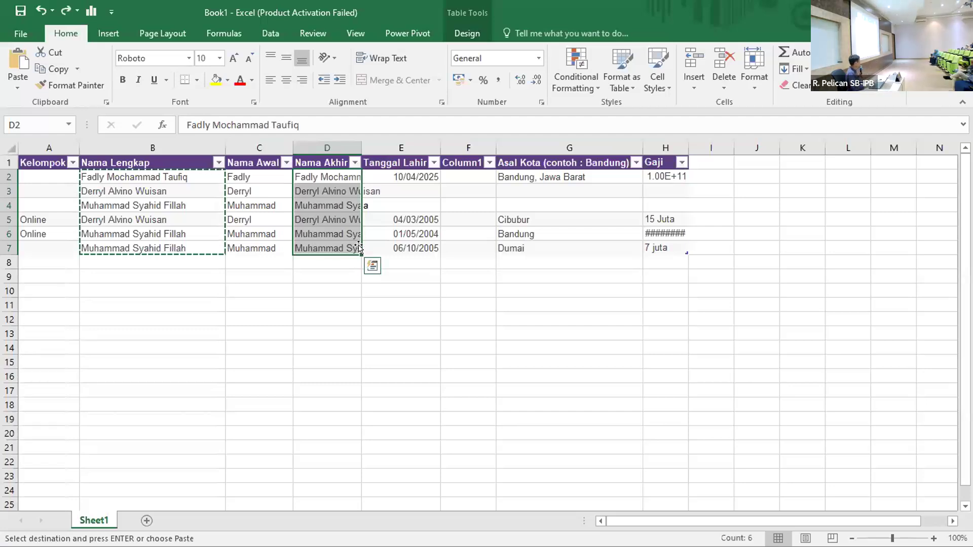
On D2:D7, replace ' *' with nothing, leaving only first names (6 replacements).
click(322, 311)
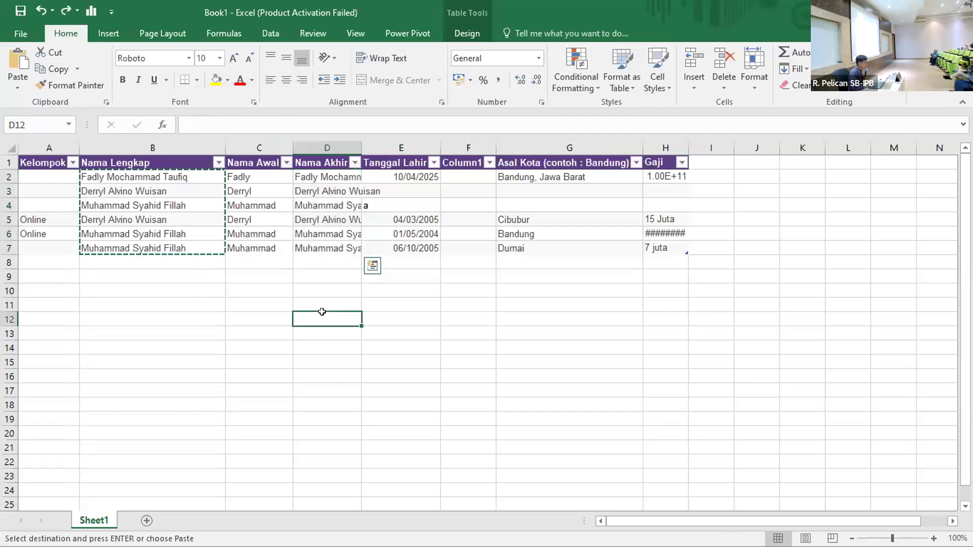
drag(325, 177, 323, 244)
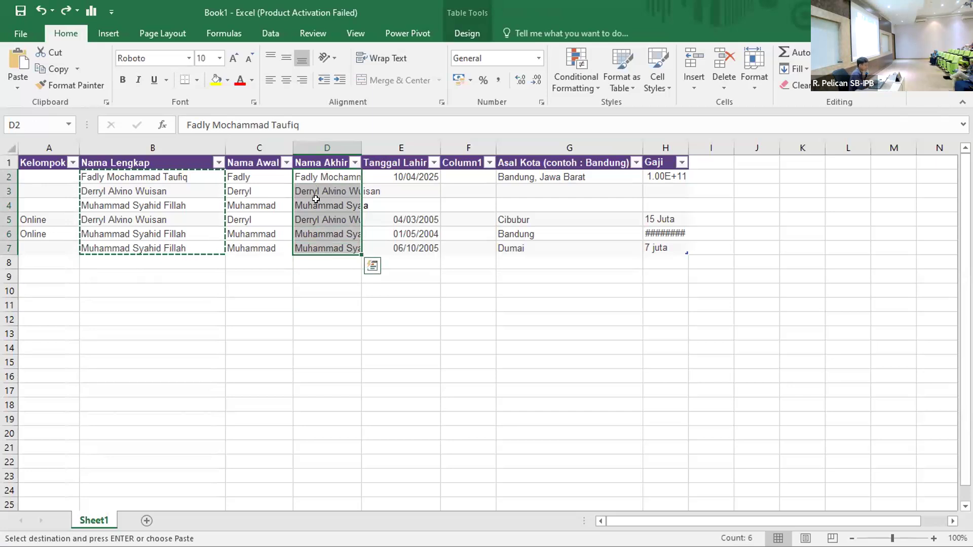
key(ctrl+f)
click(472, 228)
click(425, 213)
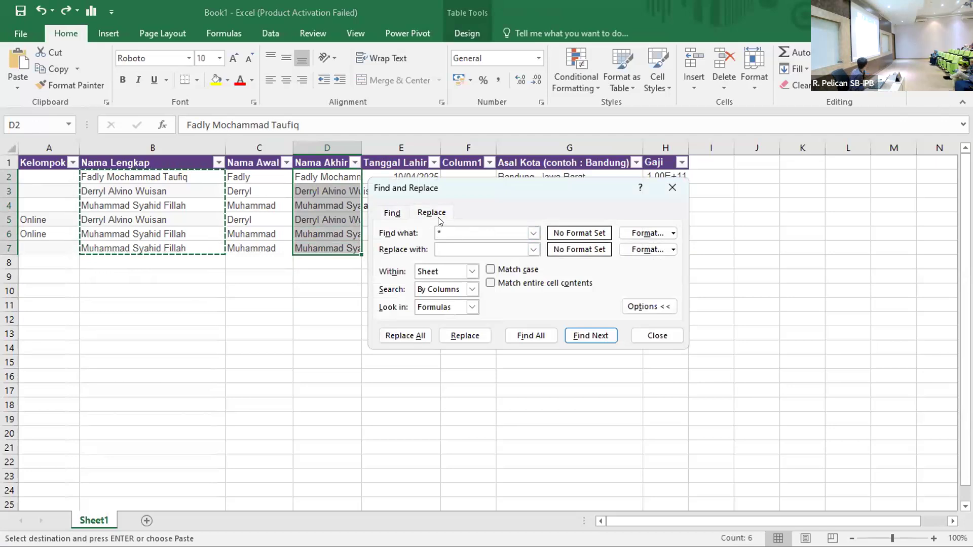
key(BackSpace)
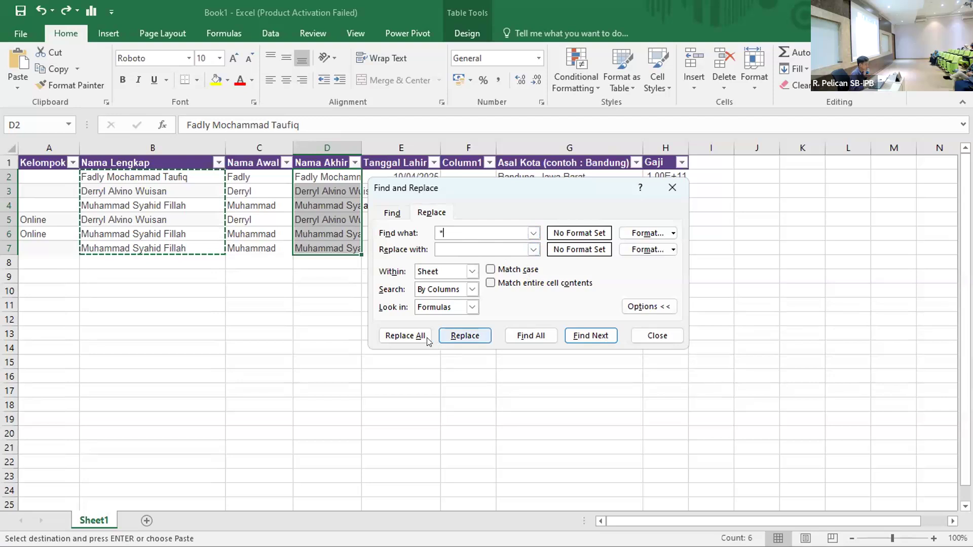
click(413, 336)
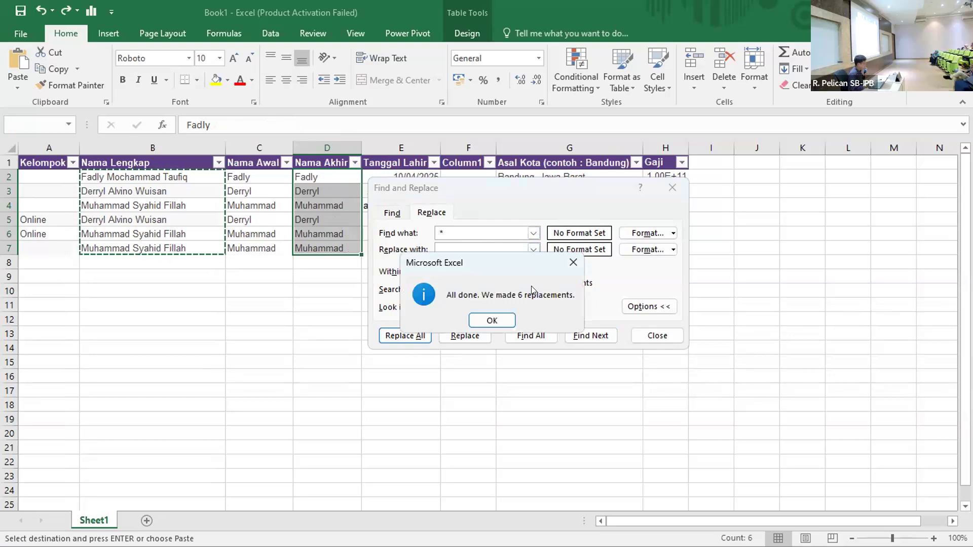
click(490, 320)
click(657, 335)
Undo the column D replacement, run a '*' Replace All, then clear C2:D7.
click(442, 353)
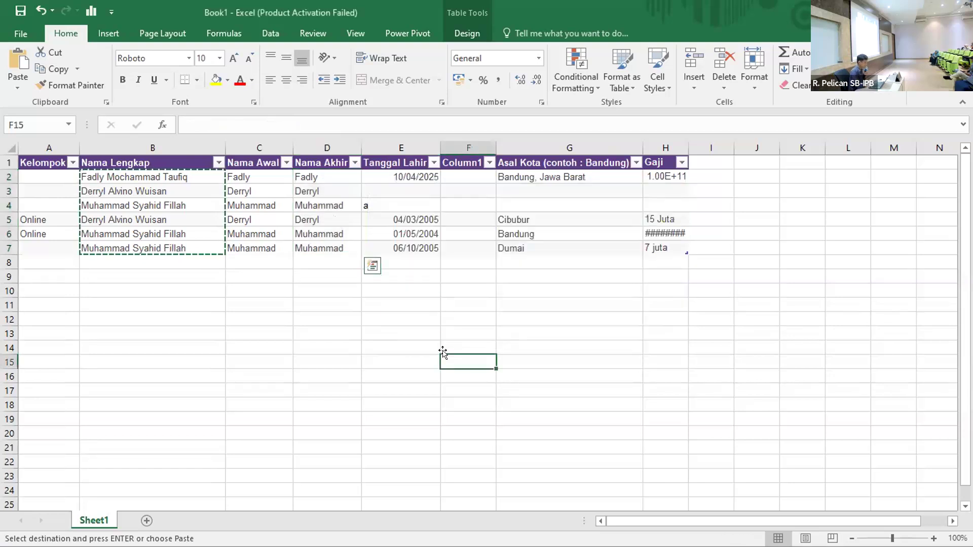
key(ctrl+z)
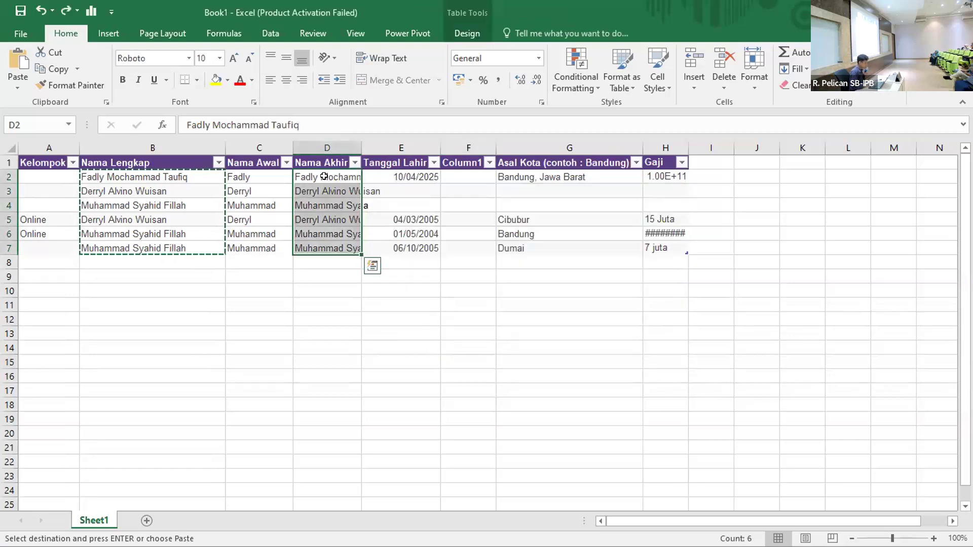
key(ctrl+f)
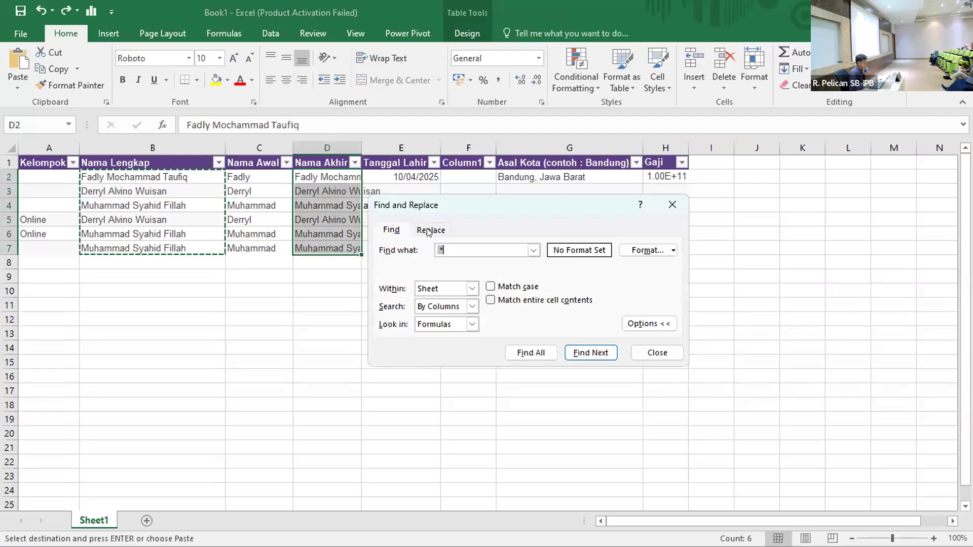
click(431, 229)
click(439, 248)
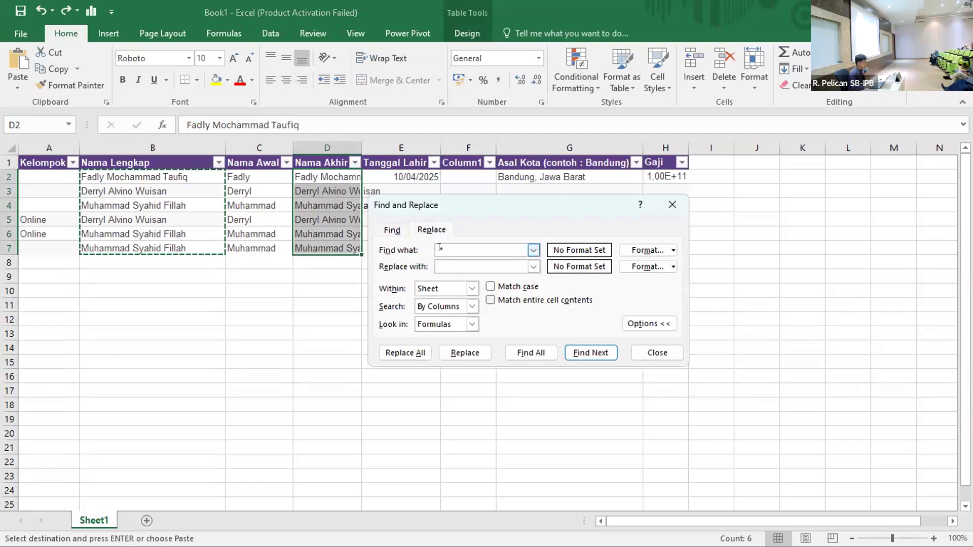
text(*)
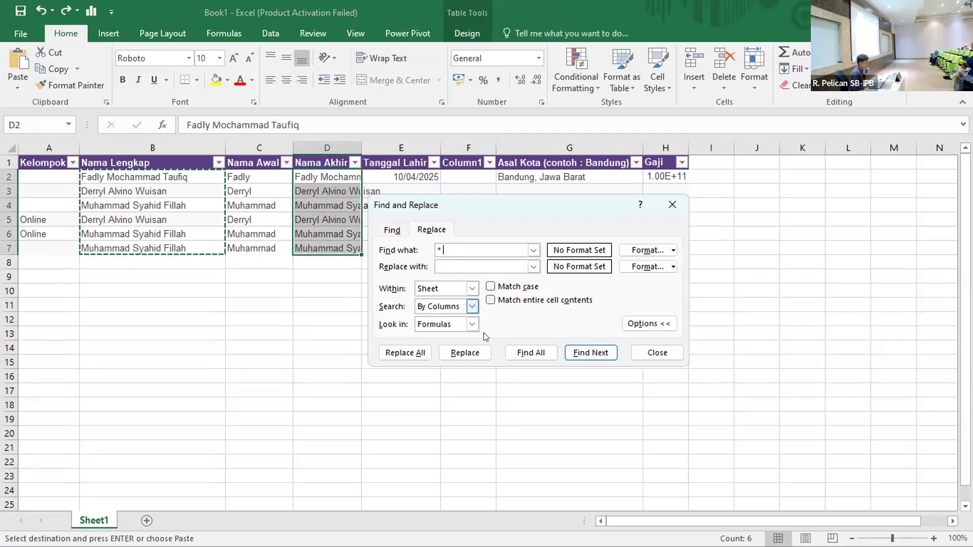
click(403, 354)
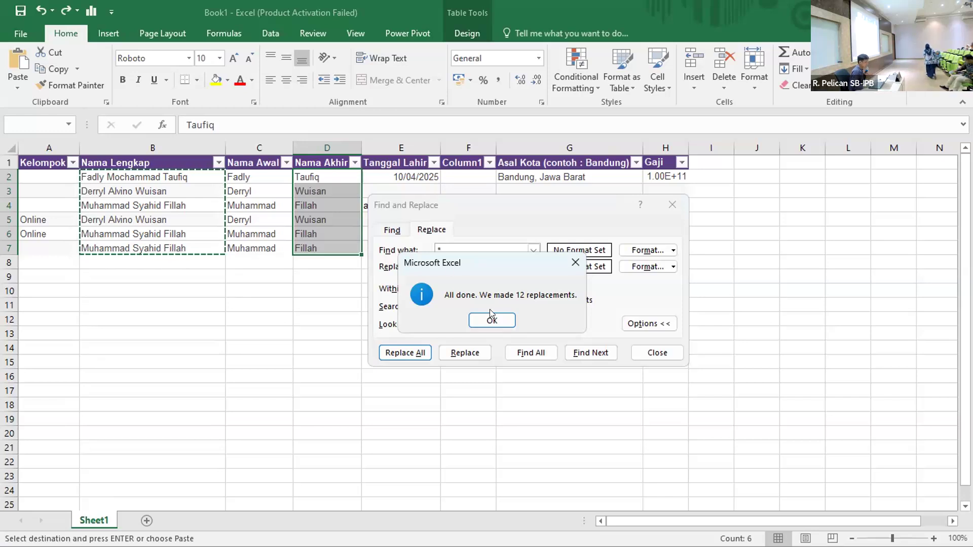
click(494, 323)
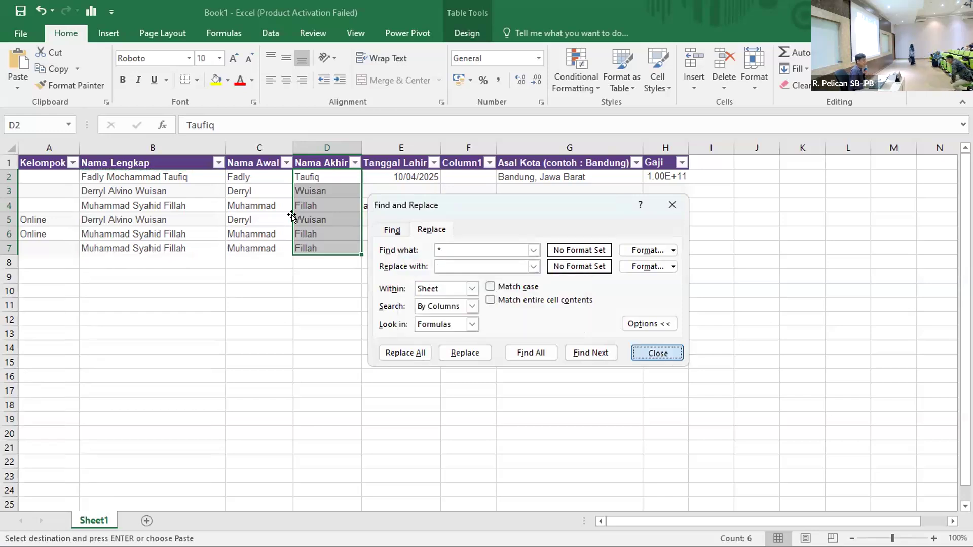
click(674, 357)
drag(257, 176, 316, 246)
key(Delete)
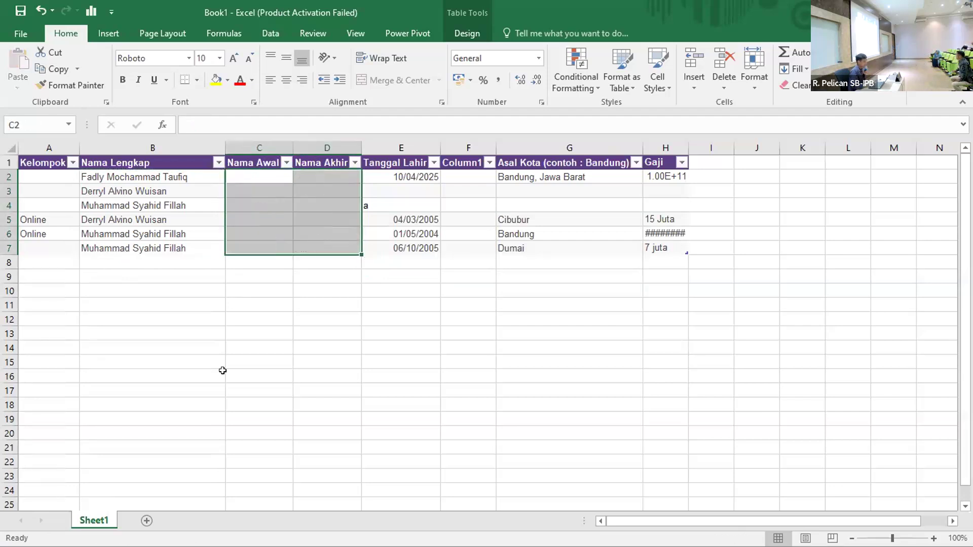
Copy the full names from B2:B7 into Nama Awal, C2:C7.
click(202, 387)
click(255, 175)
double_click(256, 176)
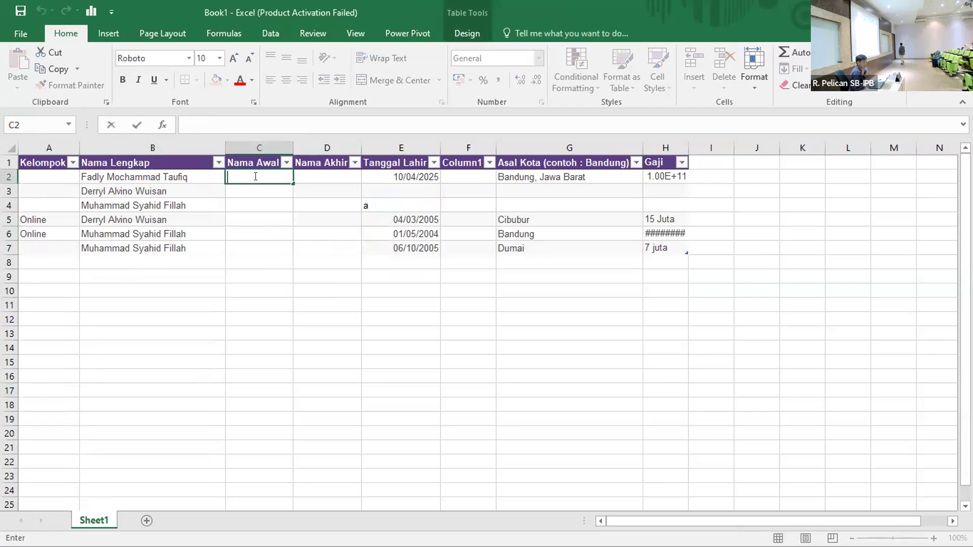
drag(167, 177, 159, 238)
key(ctrl+c)
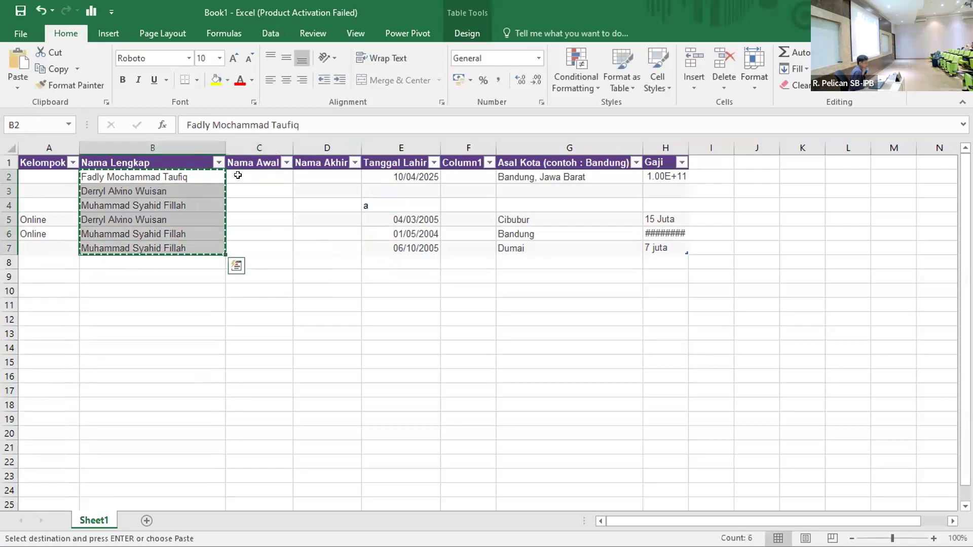
click(243, 174)
key(ctrl+v)
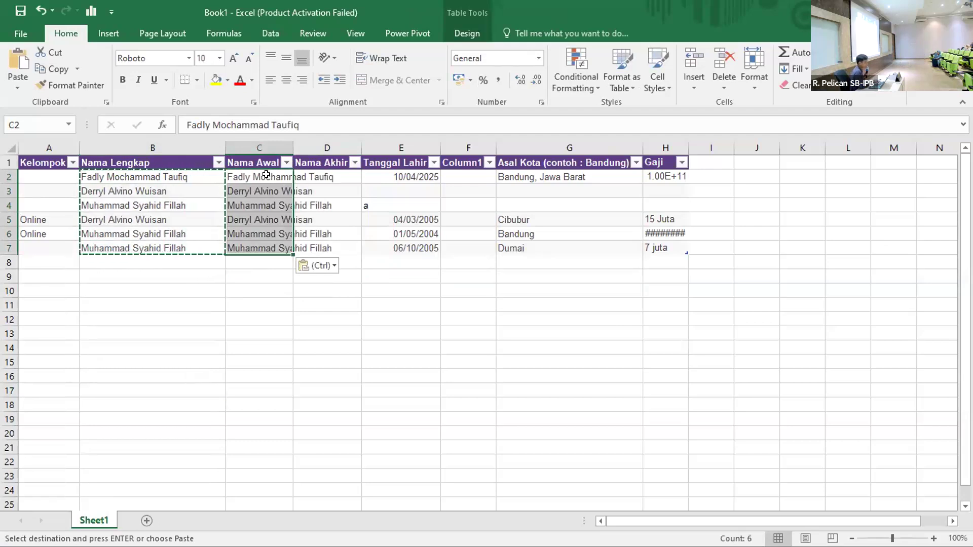
Replace ' *' with nothing across the names, making 6 replacements.
key(ctrl+f)
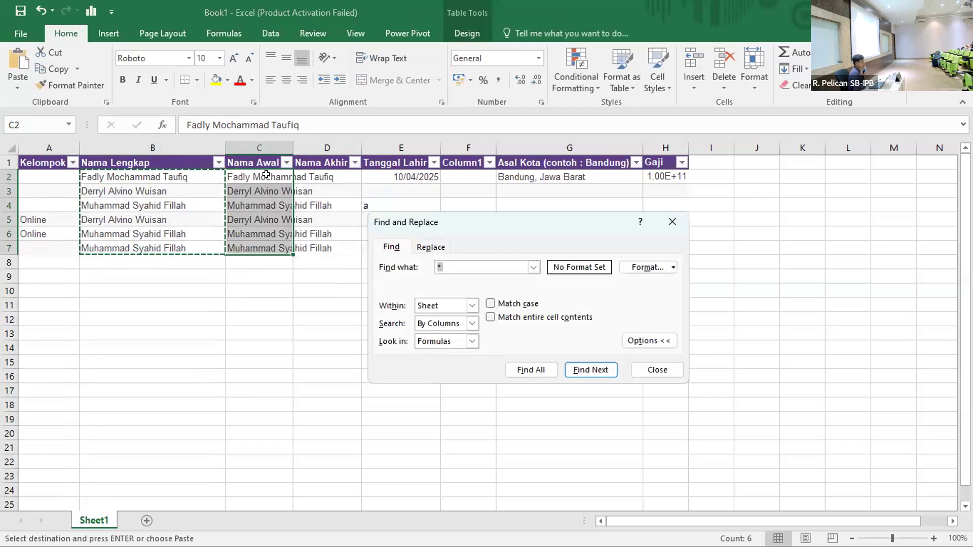
click(471, 262)
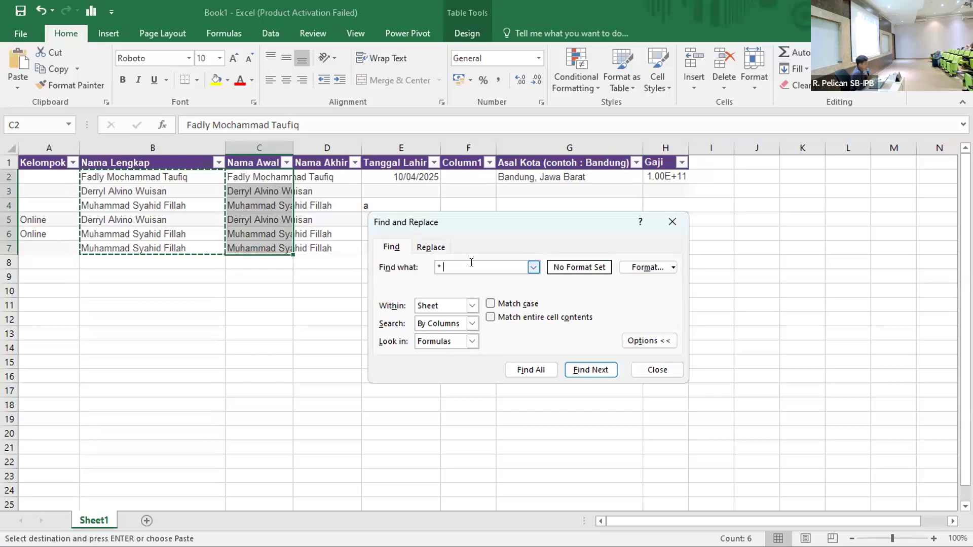
key(BackSpace)
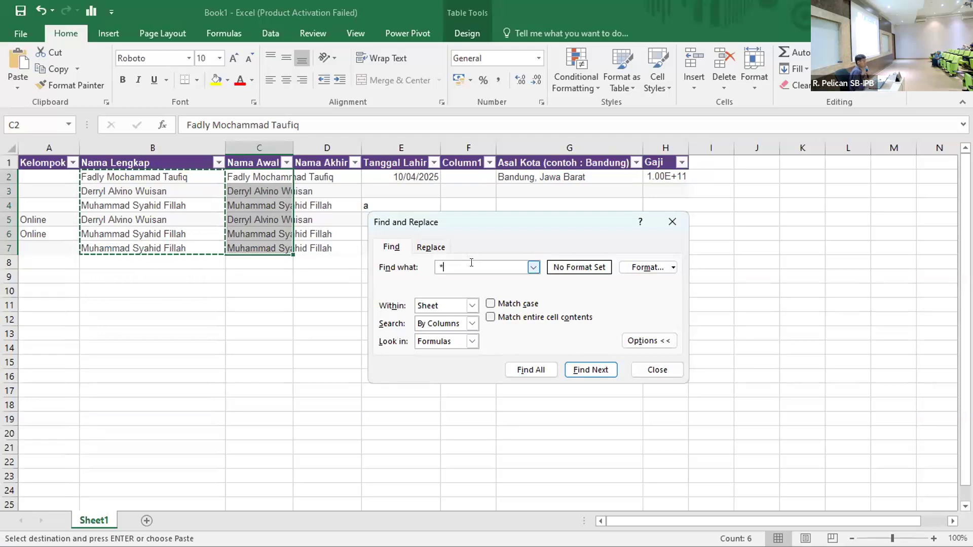
key(BackSpace)
click(434, 247)
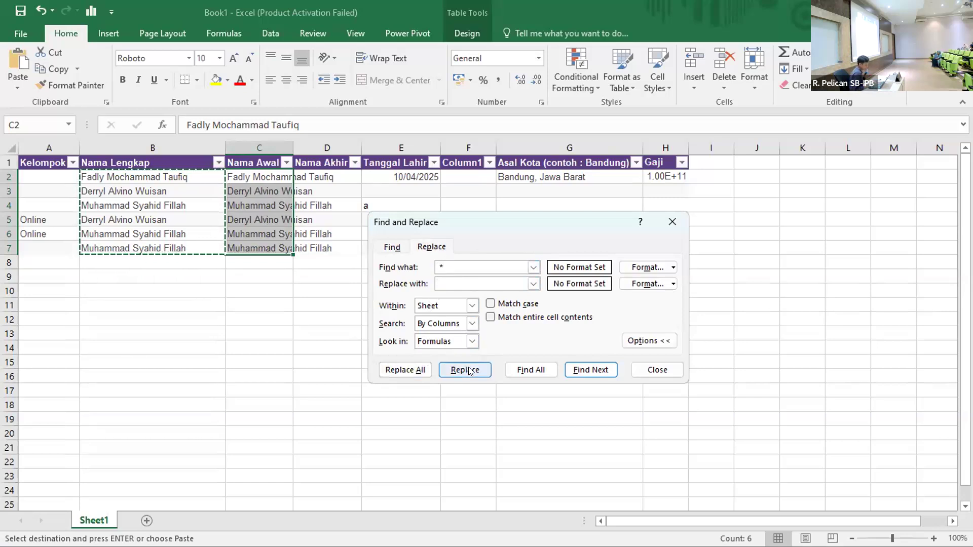
click(413, 365)
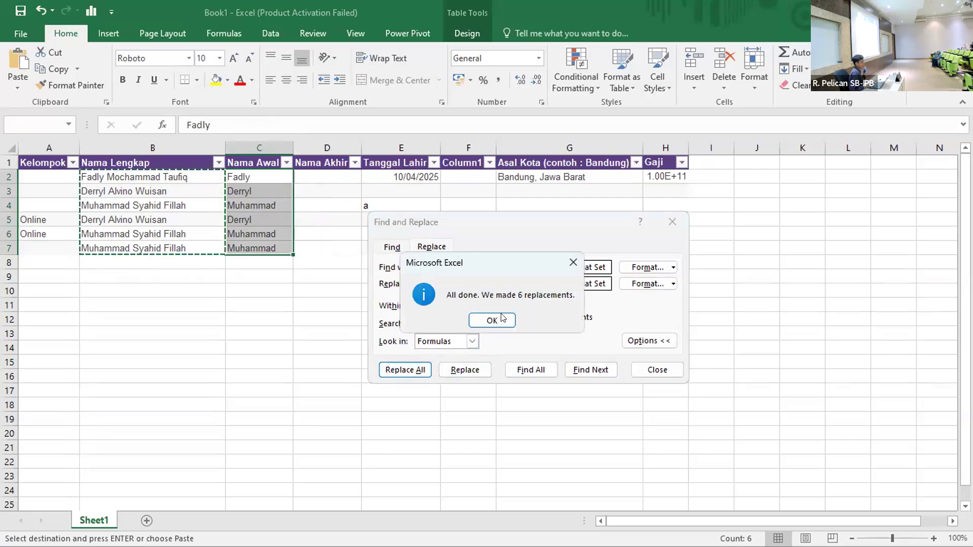
click(501, 319)
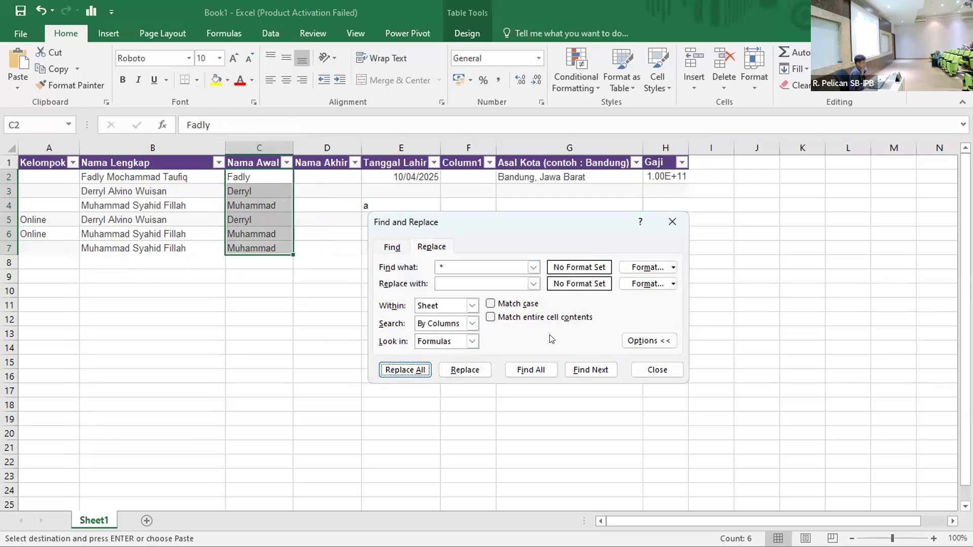
click(667, 377)
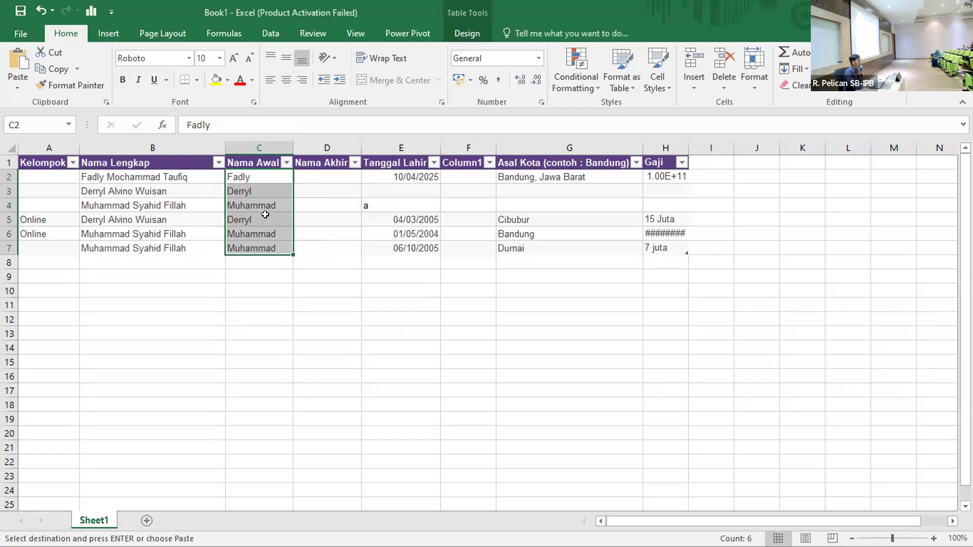
Copy the full names B2:B7 to B8:B13 and clear C2:C9.
drag(134, 177, 136, 251)
key(ctrl+c)
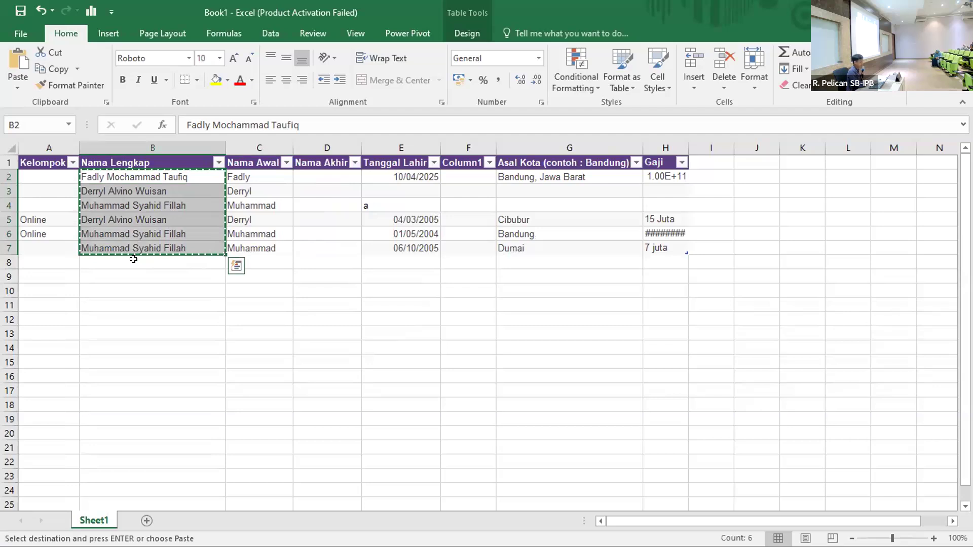
click(134, 262)
key(ctrl+v)
click(310, 177)
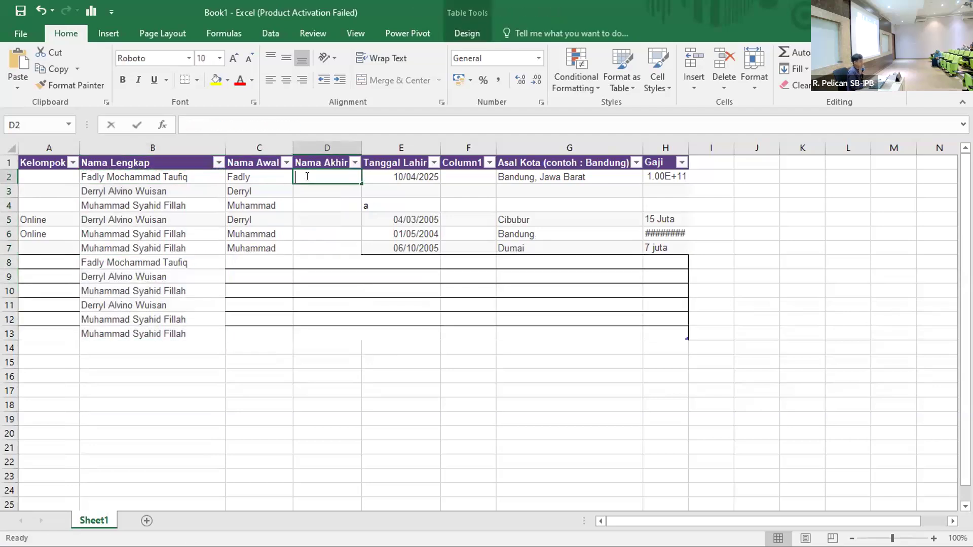
drag(263, 173, 265, 280)
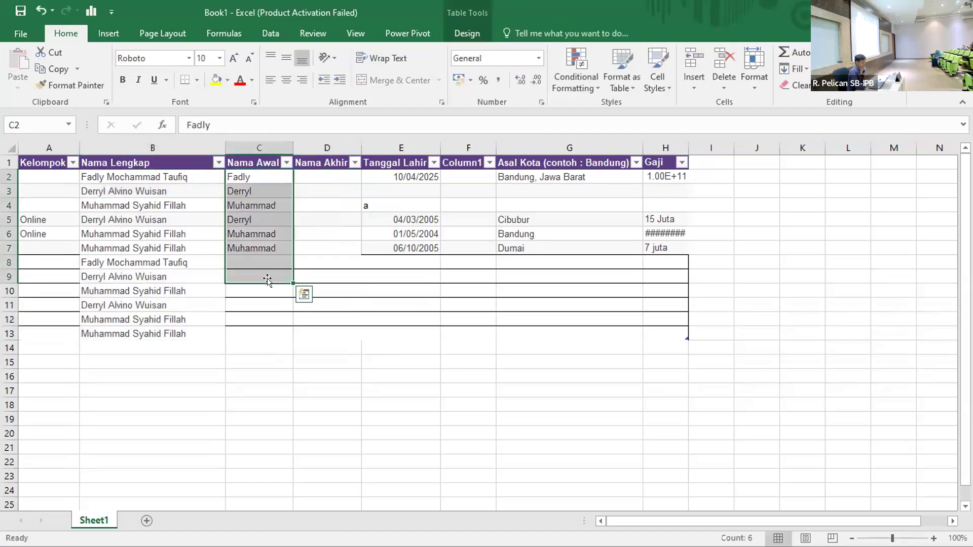
key(Delete)
Type the first two people's first names into C2 and C3.
click(248, 173)
text(F)
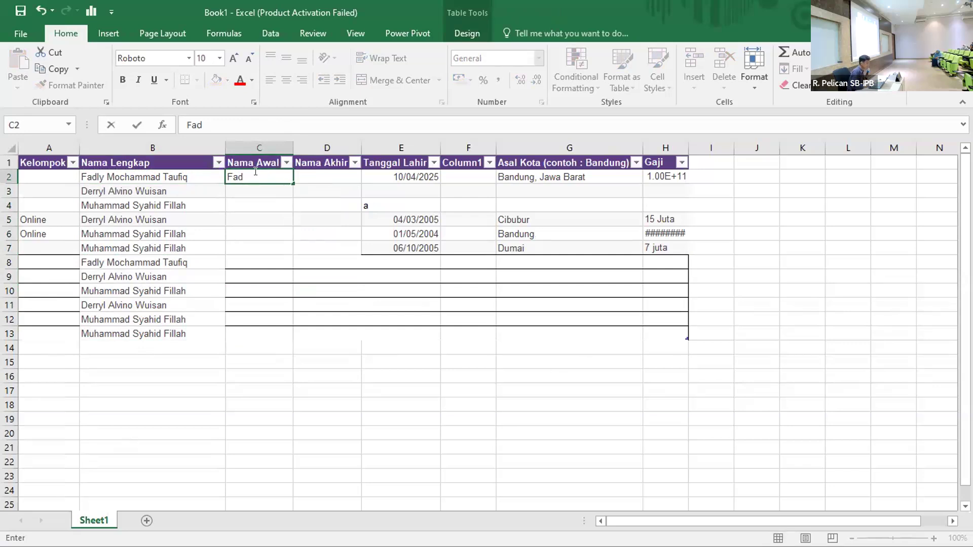
text(ly)
key(Return)
text(F)
key(BackSpace)
key(BackSpace)
text(Derry)
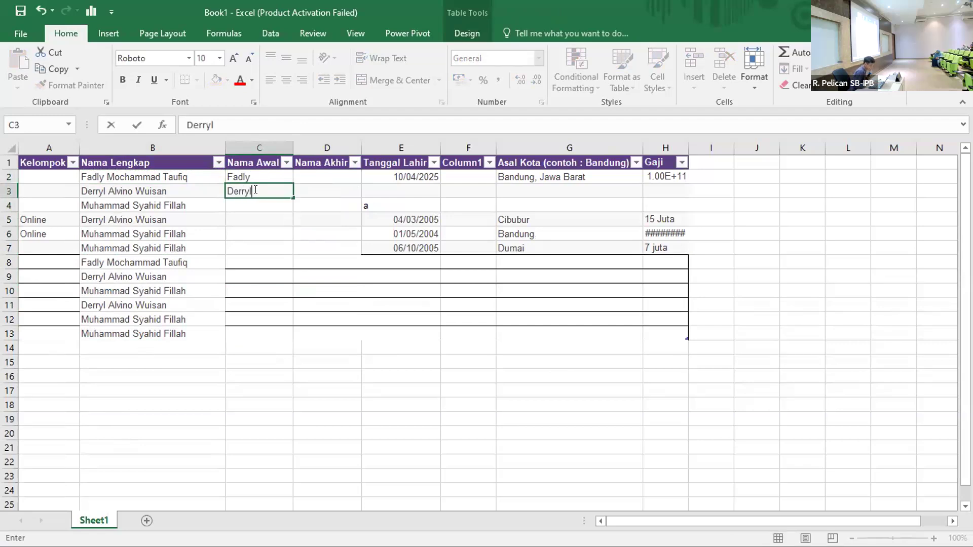
key(Return)
key(F2)
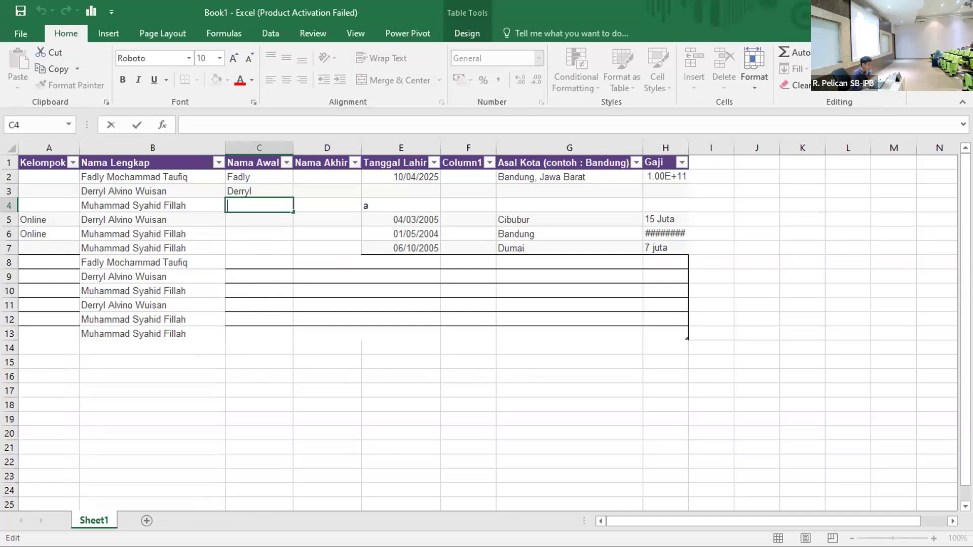
Click through cells C7, F9, I15 and F18 on the current sheet.
click(268, 247)
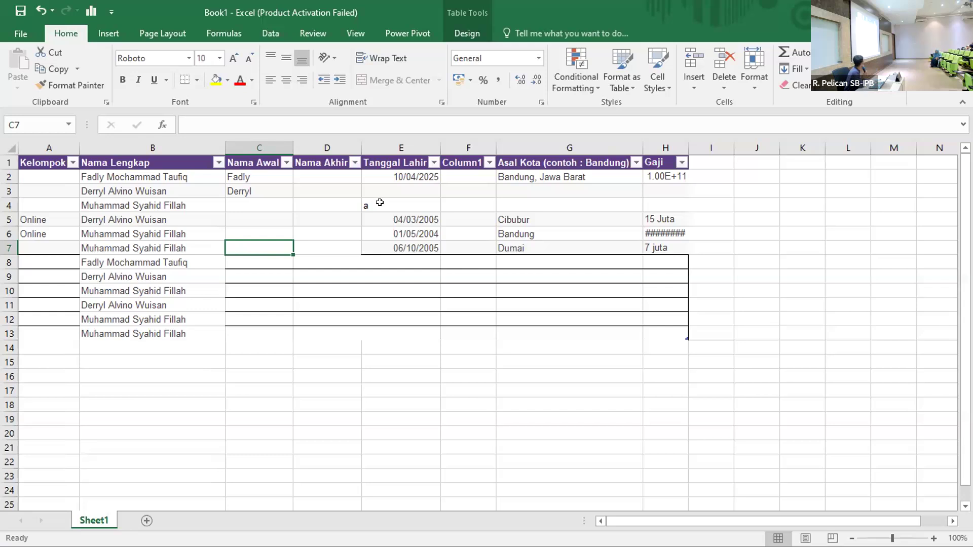
click(493, 272)
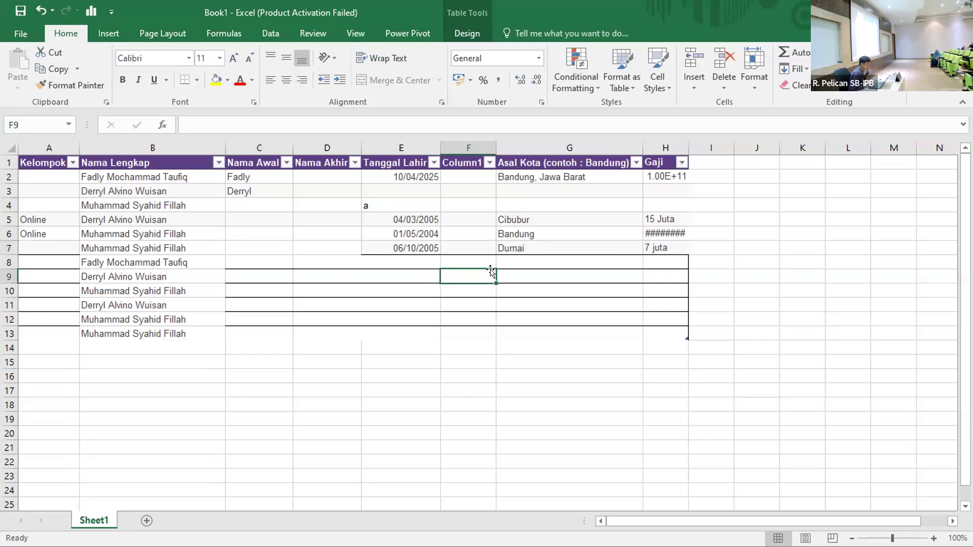
scroll(493, 269, right, 2)
scroll(493, 269, left, 2)
click(699, 358)
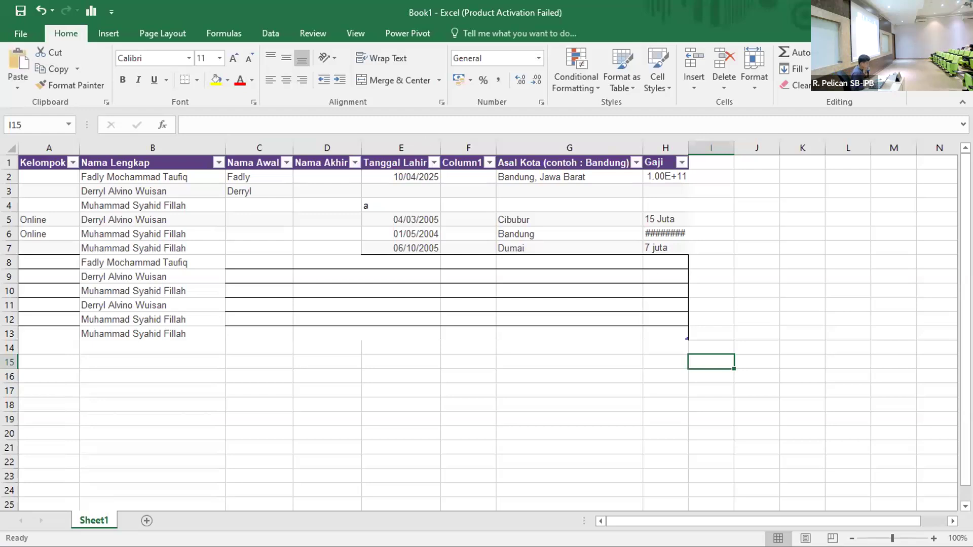
click(450, 406)
Add a new blank Sheet2 and paste the four birth dates into A1:A4.
click(146, 521)
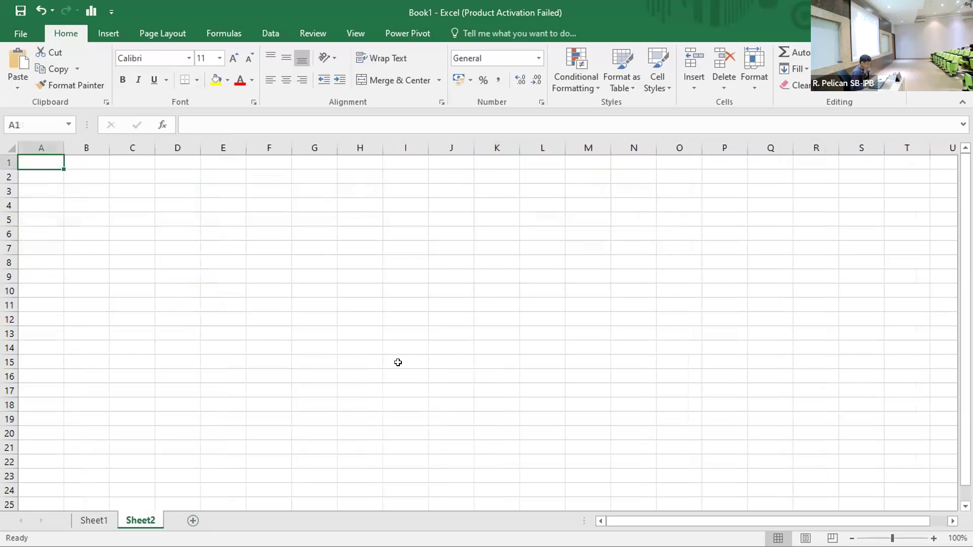
key(ctrl+v)
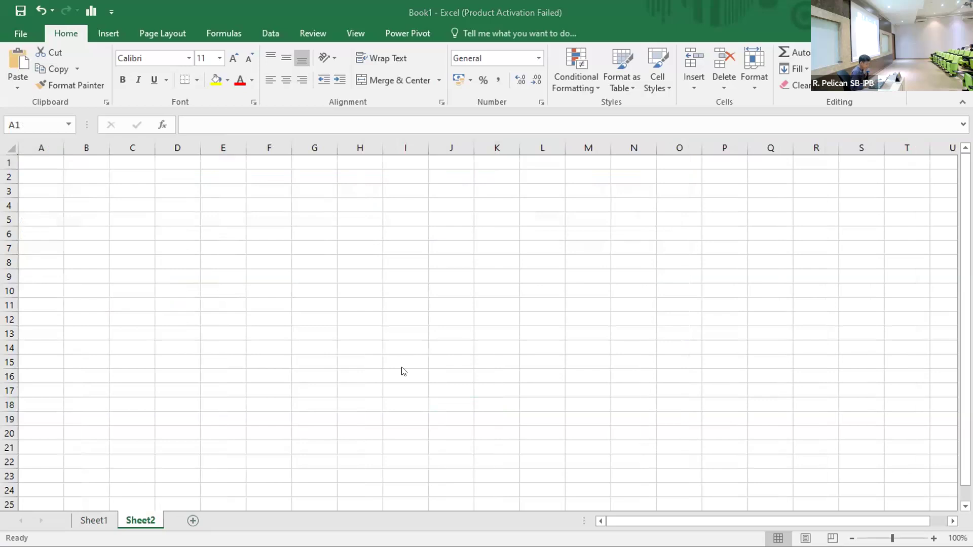
click(132, 262)
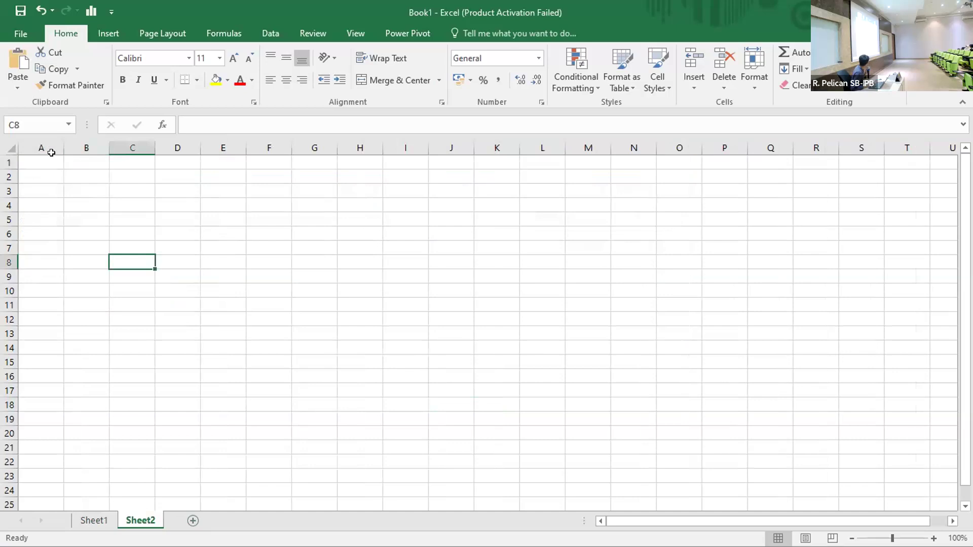
click(40, 159)
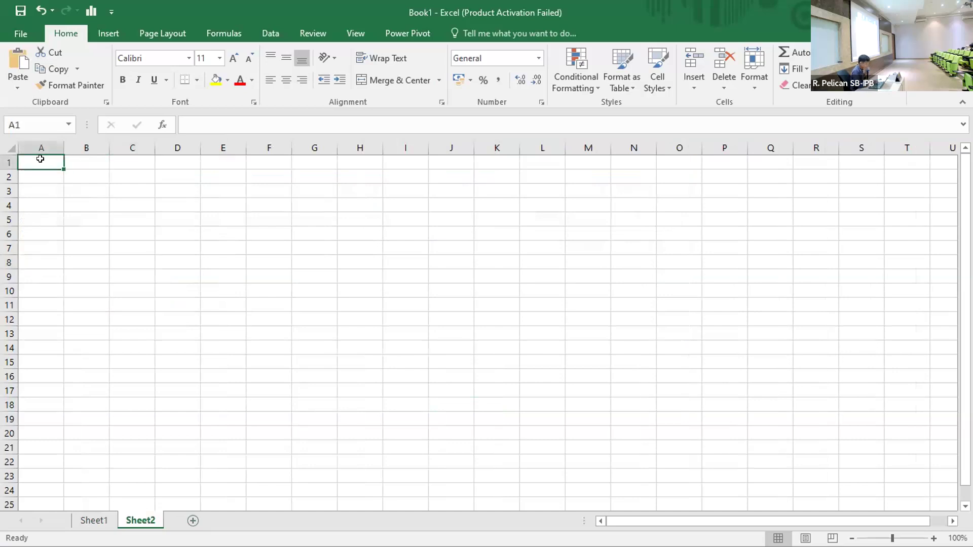
key(ctrl+v)
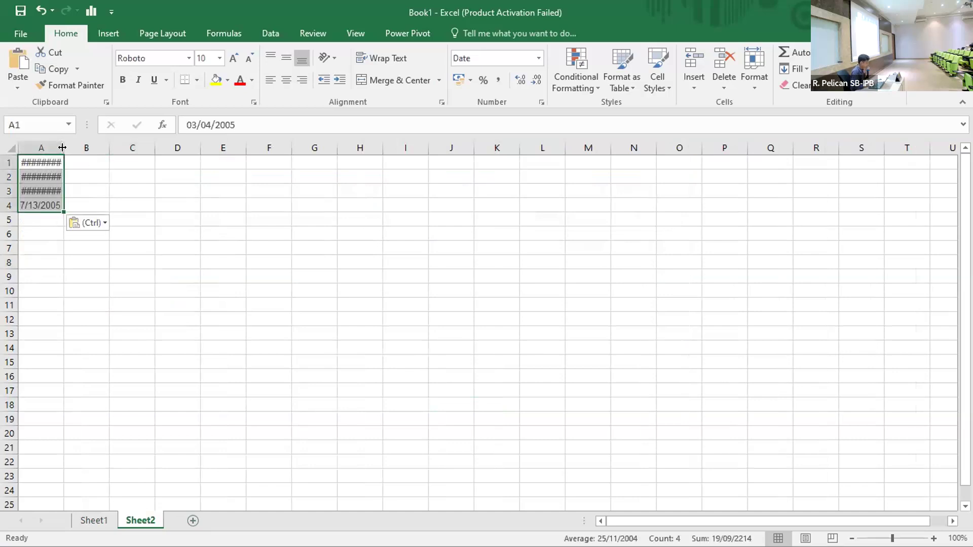
Widen column A and apply the Short Date format to the birth dates in A1:A4.
drag(64, 148, 98, 148)
click(112, 161)
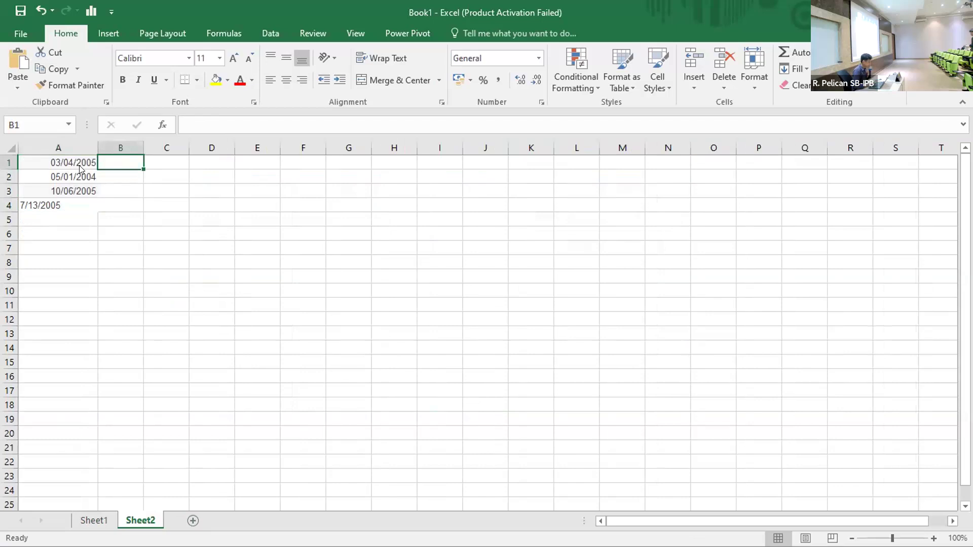
click(54, 157)
drag(54, 157, 44, 203)
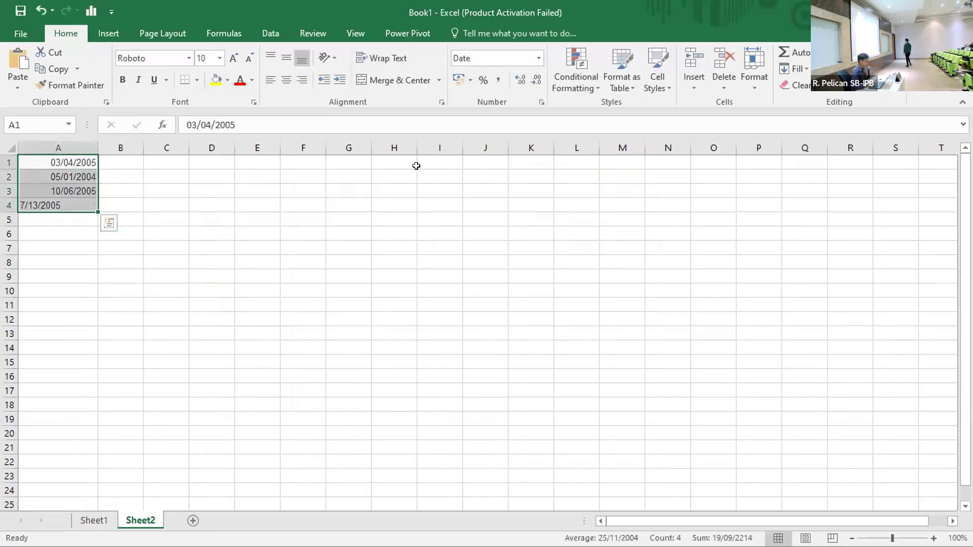
click(538, 59)
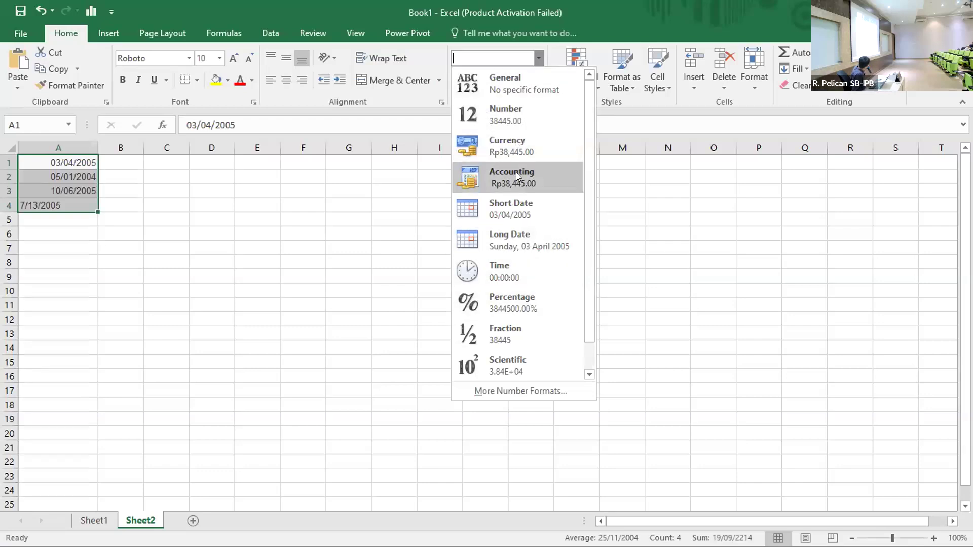
click(516, 207)
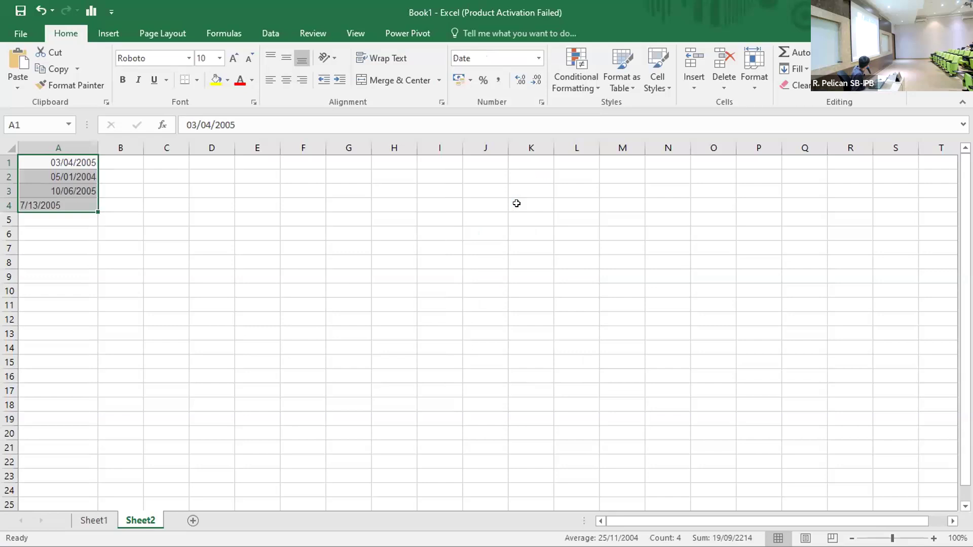
Enter =DATEDID(A1,Today(),"") into B1 using A1 as the start date.
click(114, 161)
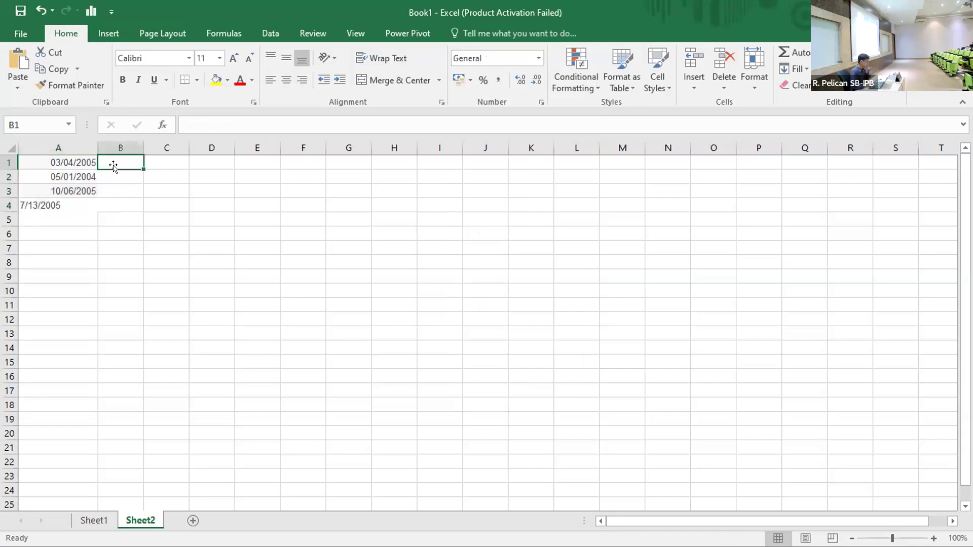
text(=D)
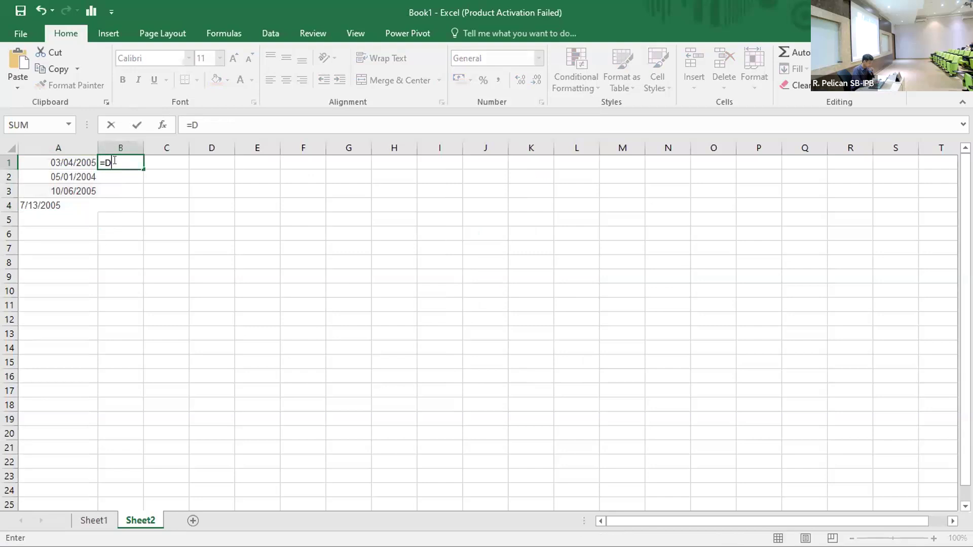
text(ATE)
text(D)
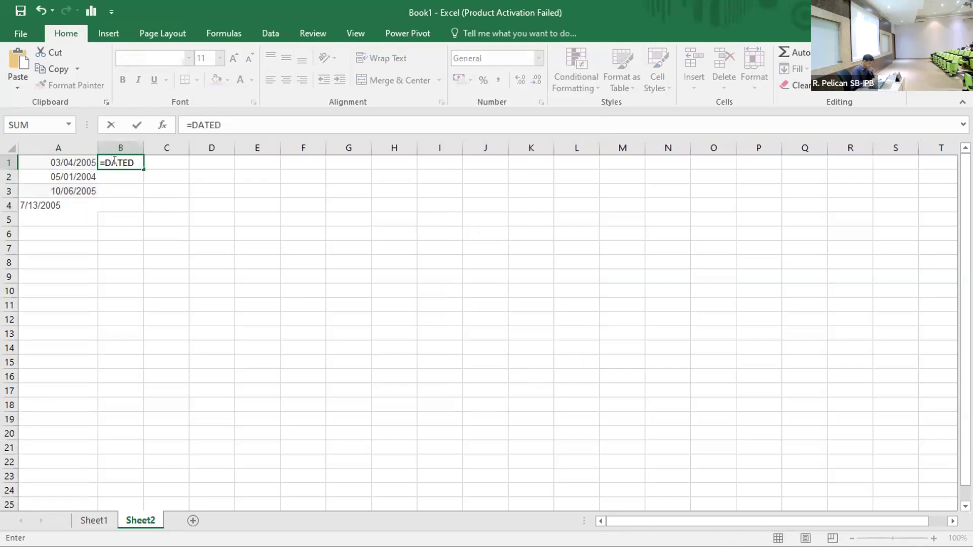
text(ID()
click(55, 163)
text(,)
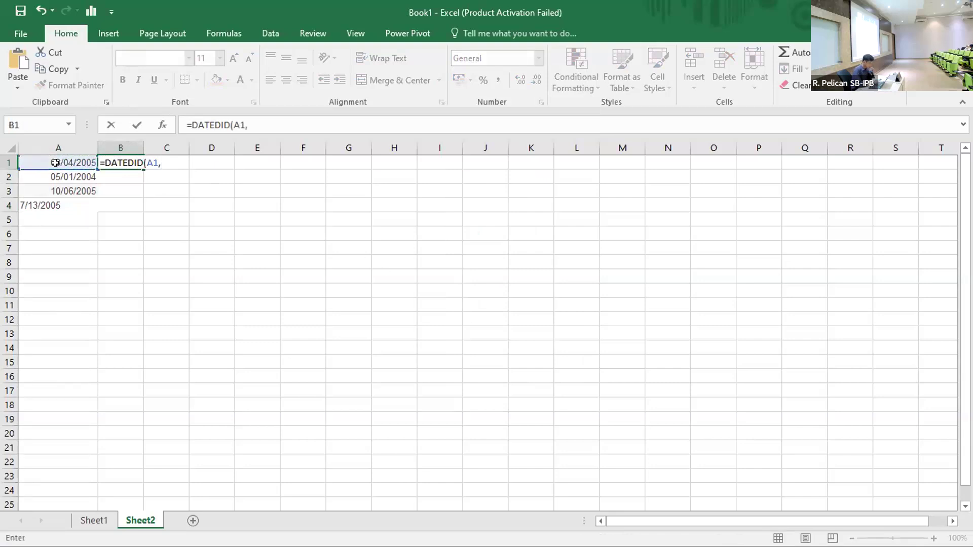
text(Today()
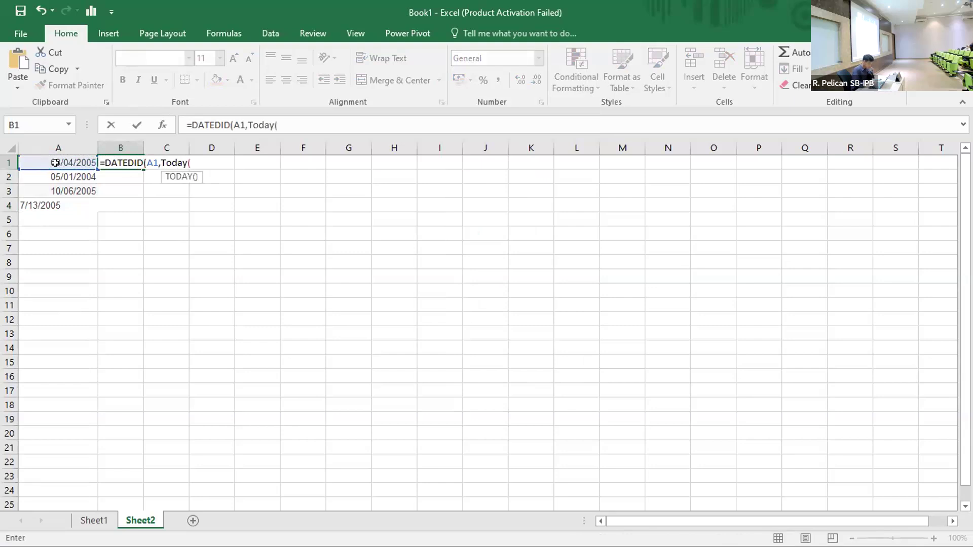
text(),"")
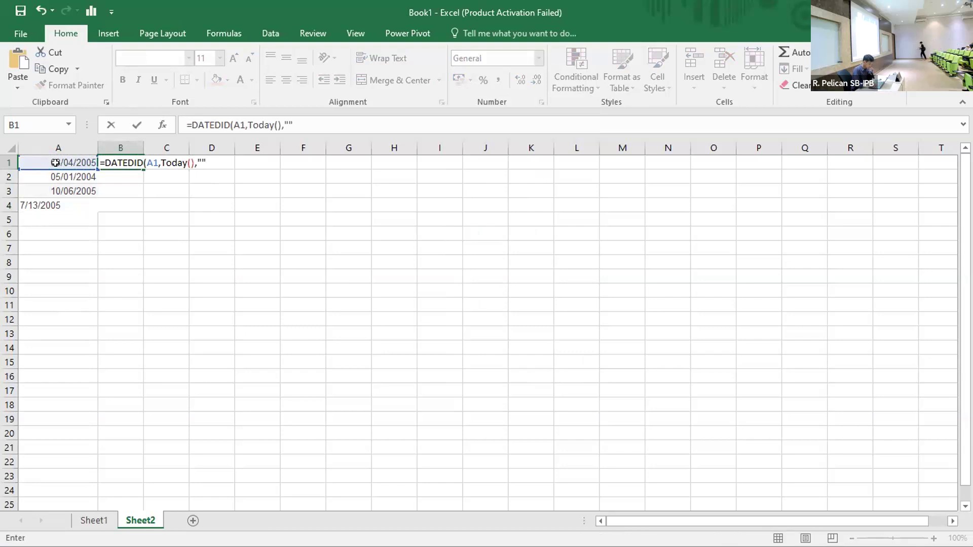
key(Return)
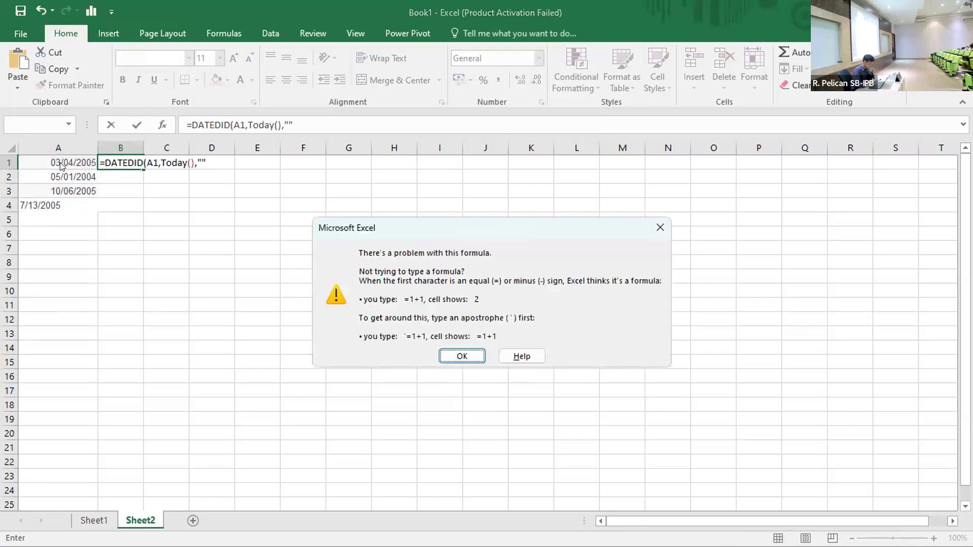
Dismiss the error and correct B1 to =DATEDID(A1;Today();"Y"), which returns #NAME?
click(462, 357)
click(200, 160)
text(Y)
key(BackSpace)
text(;)
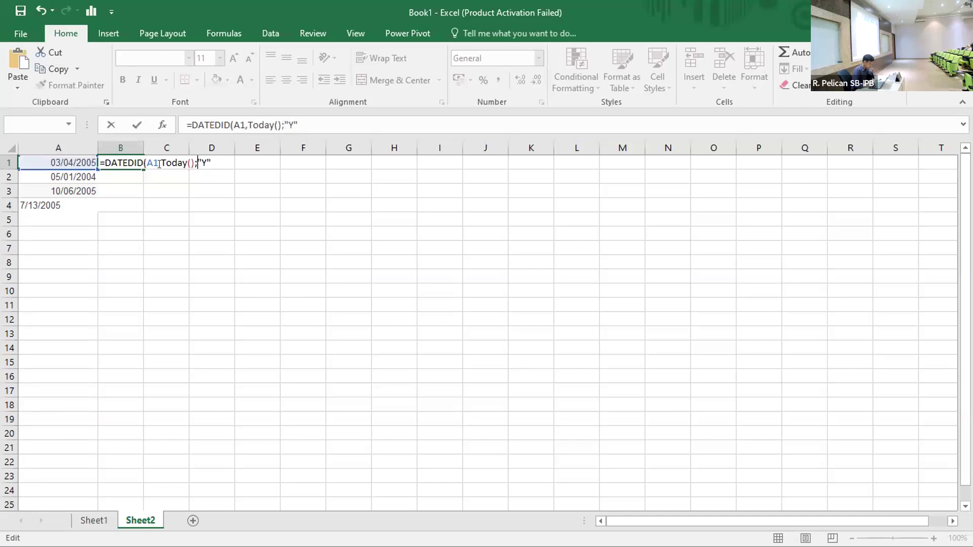
click(160, 163)
key(BackSpace)
text(;)
text())
key(Return)
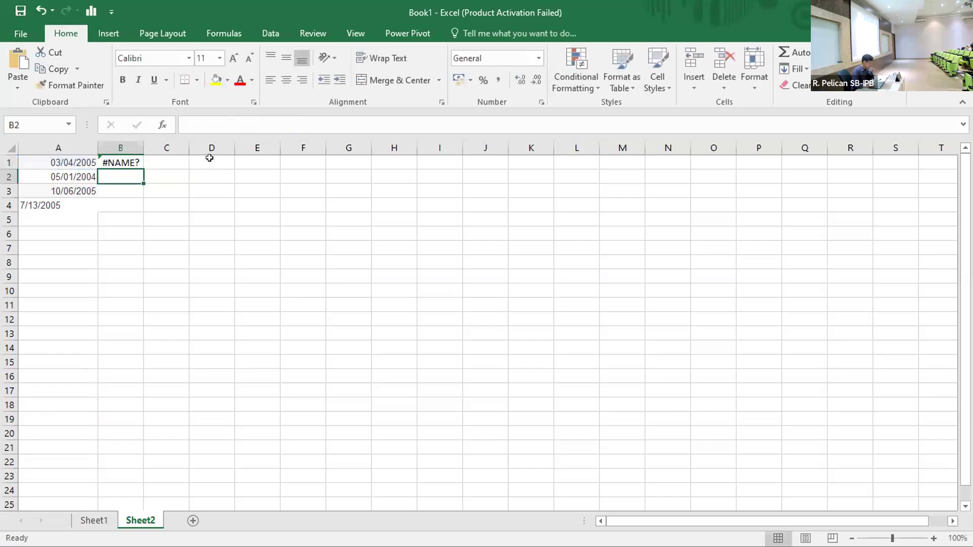
Reopen B1's =DATEDID(A1;TODAY();"Y") formula and select its entire text.
double_click(131, 158)
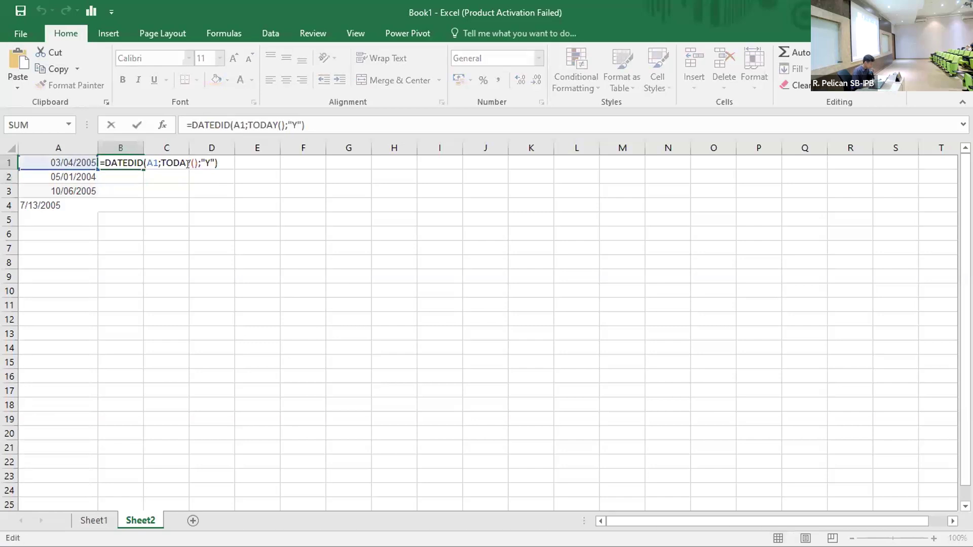
double_click(158, 160)
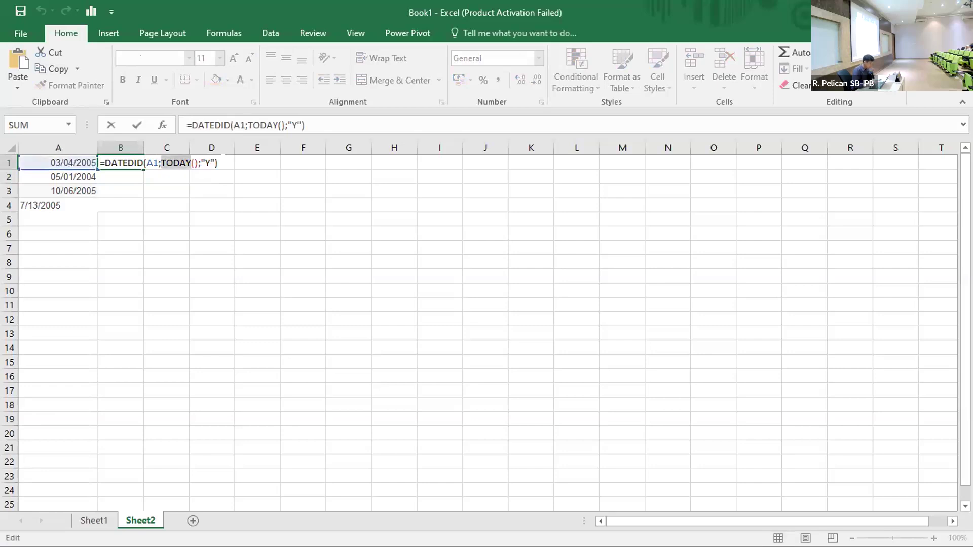
drag(223, 161, 88, 160)
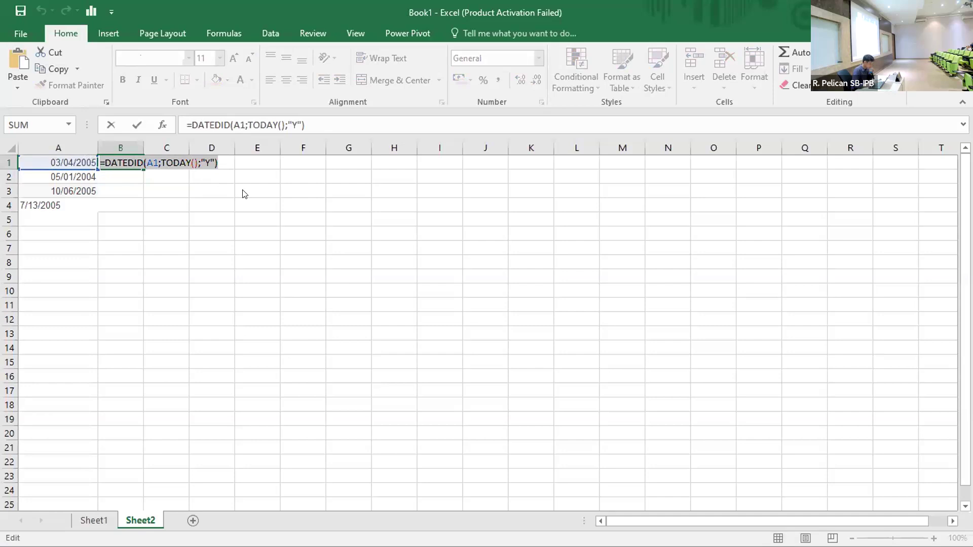
key(alt+Tab)
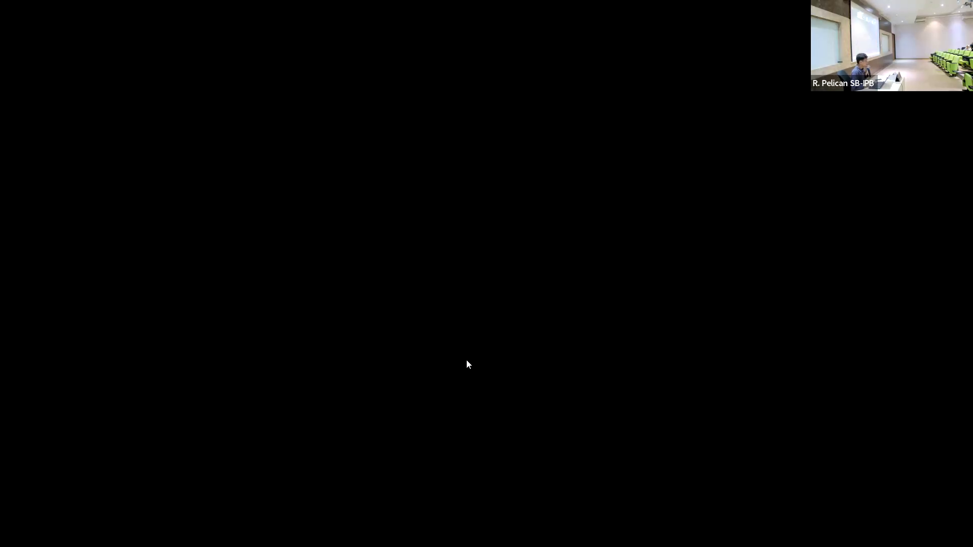
In Excel Online, select the birth dates in A1:A4 and open B1's formula for editing.
drag(90, 214, 89, 255)
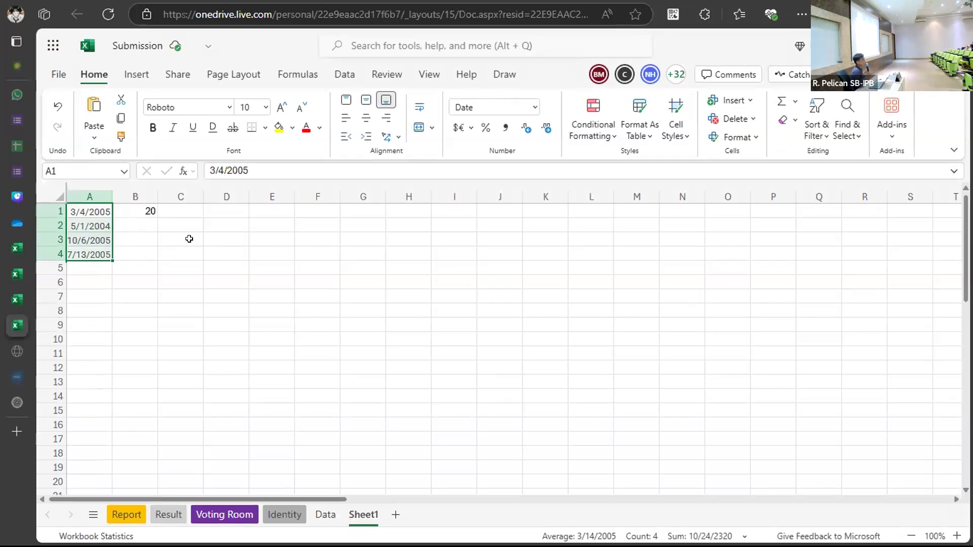
double_click(135, 211)
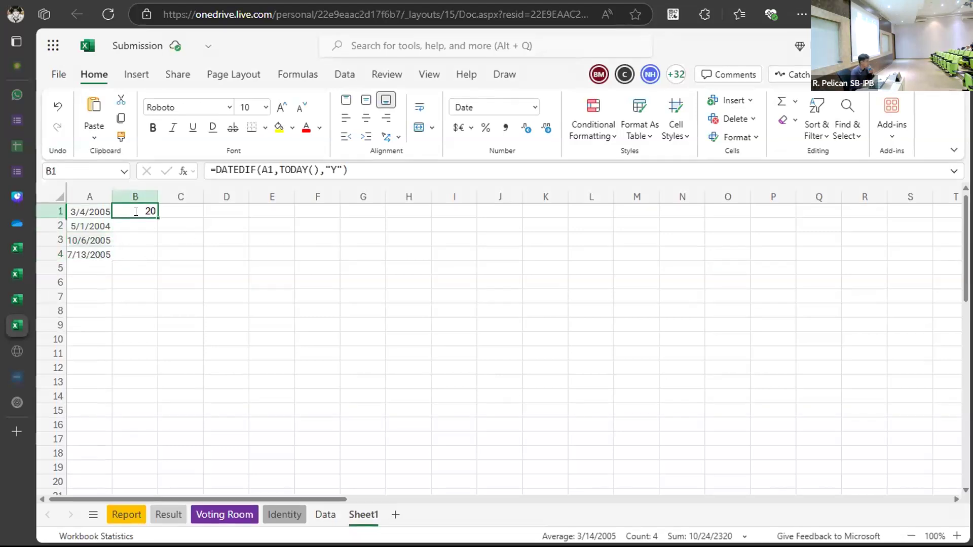
Retype B1 as =DATEDIF(A1,Today(),"Y"), returning an age of 20.
key(BackSpace)
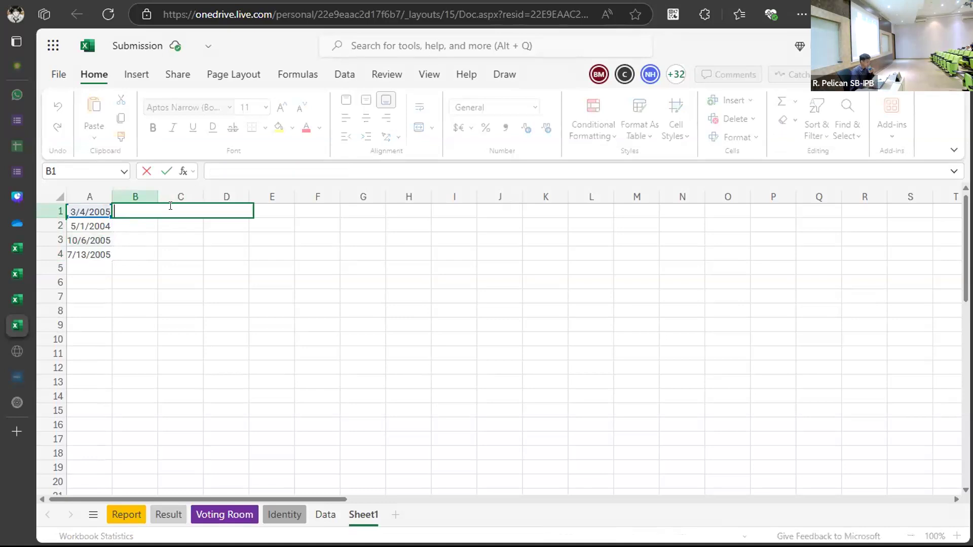
text(=D)
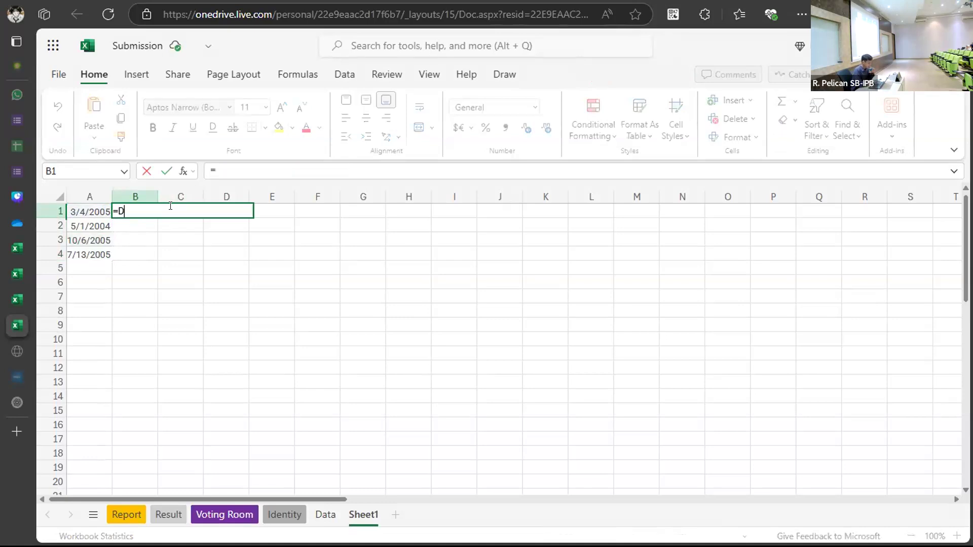
text(AT)
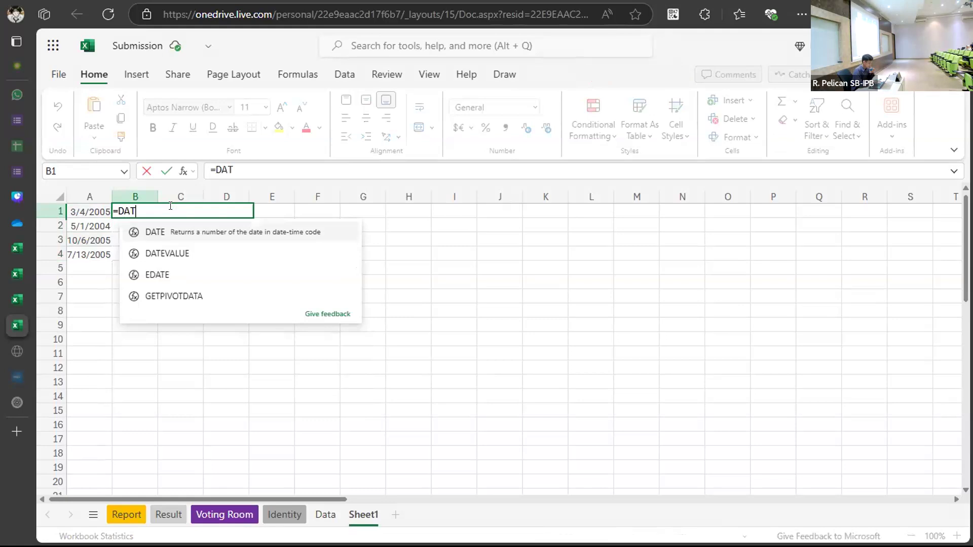
text(EDIF)
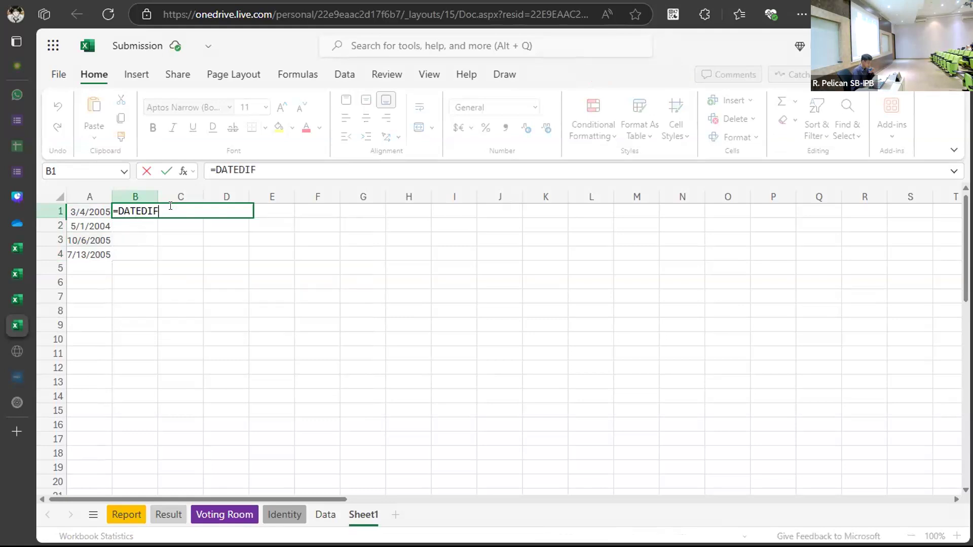
text(()
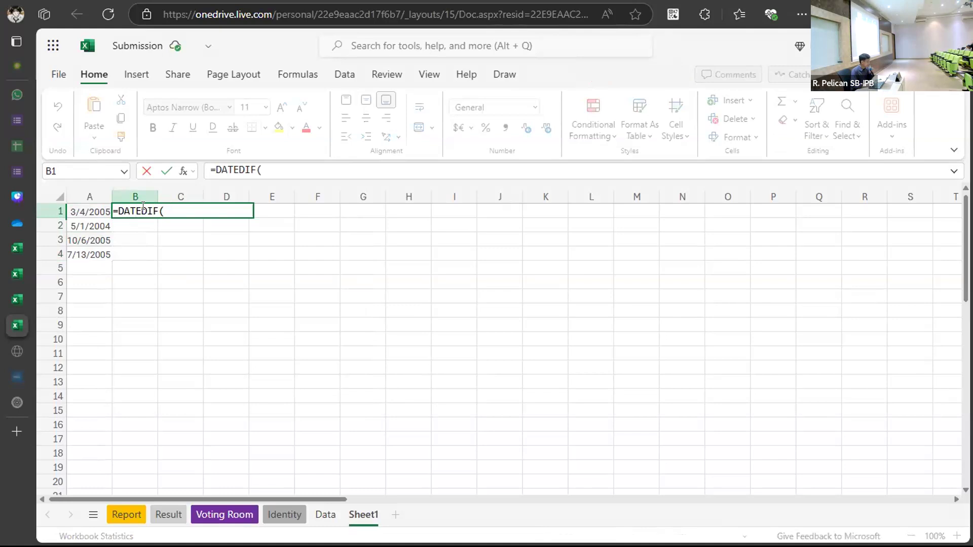
click(85, 211)
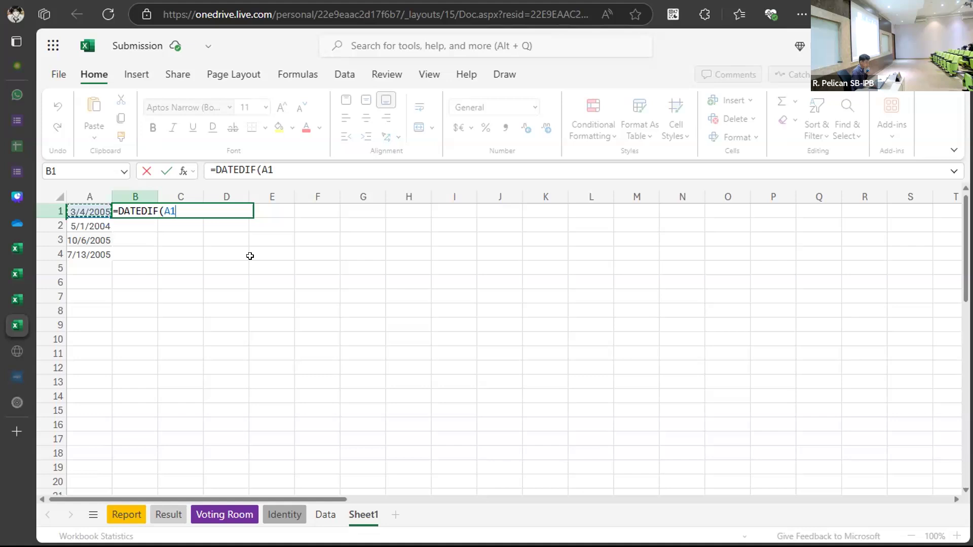
text(')
text(,)
text(Today)
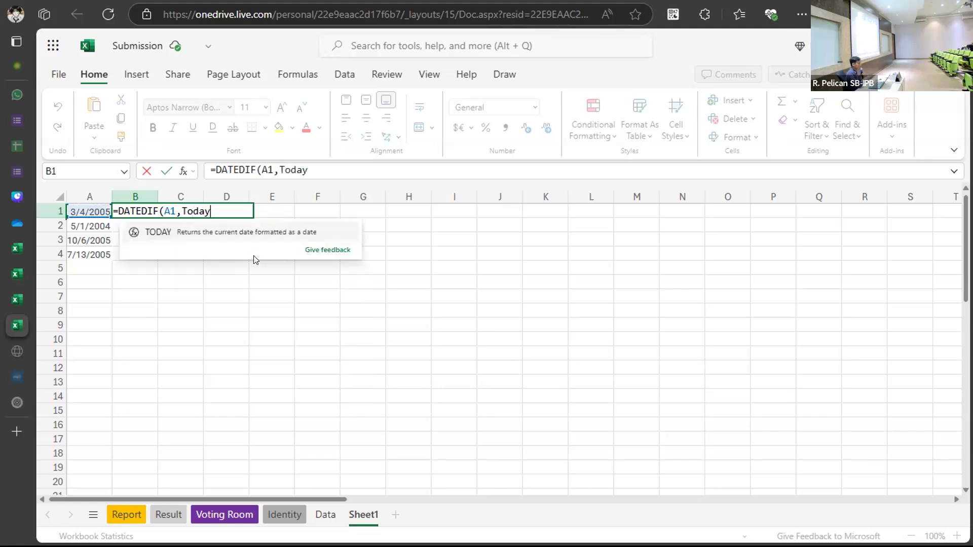
text(())
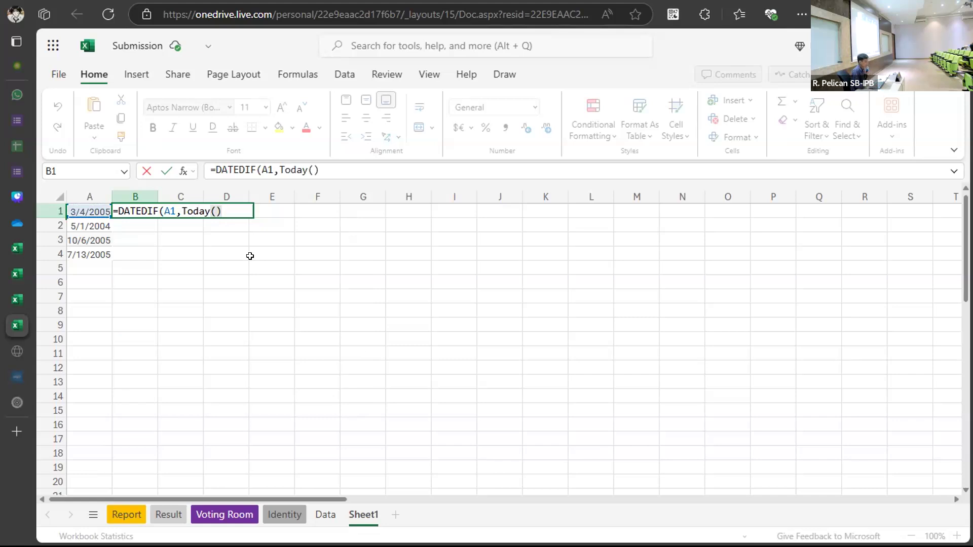
key(BackSpace)
key(BackSpace)
key(BackSpace)
key(BackSpace)
key(BackSpace)
key(BackSpace)
key(BackSpace)
text(2025)
key(BackSpace)
key(BackSpace)
key(BackSpace)
key(BackSpace)
text(Today)
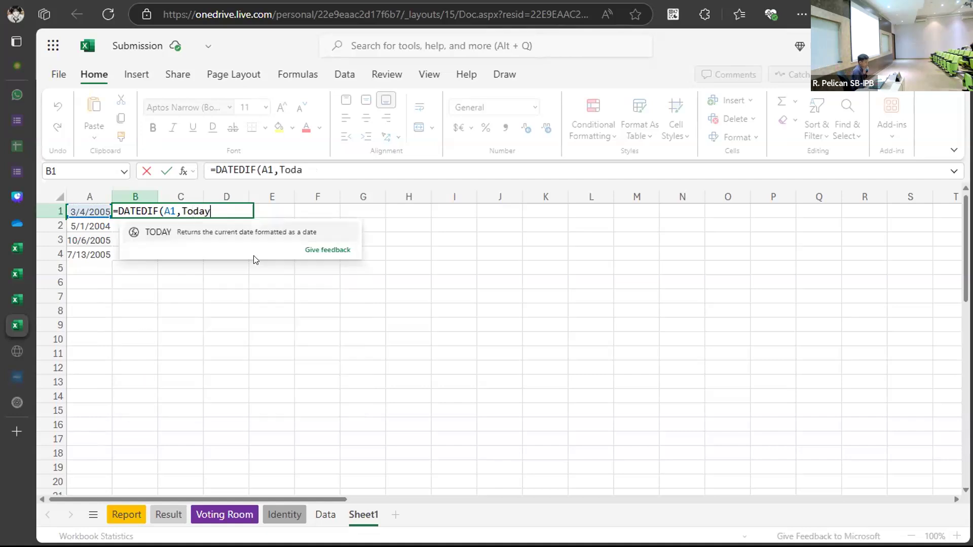
text((),)
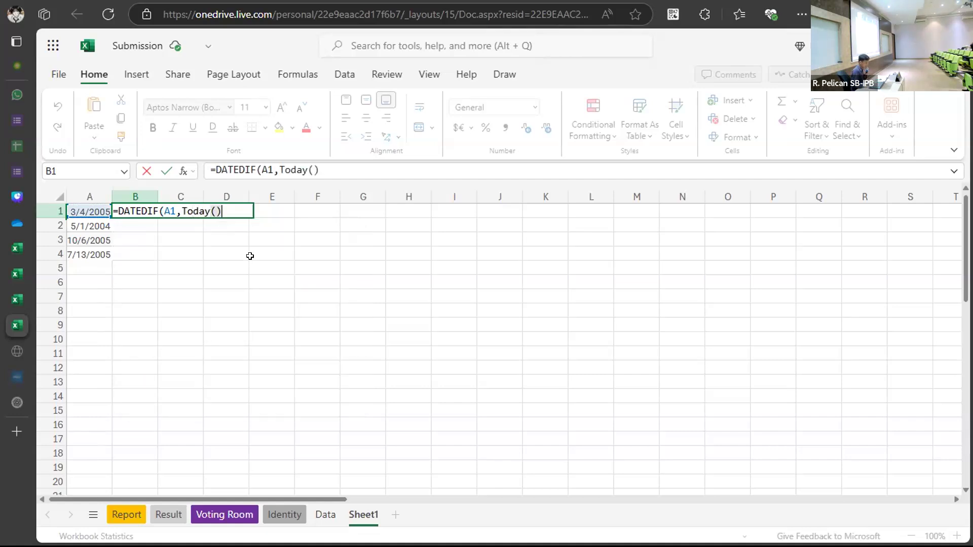
text("")
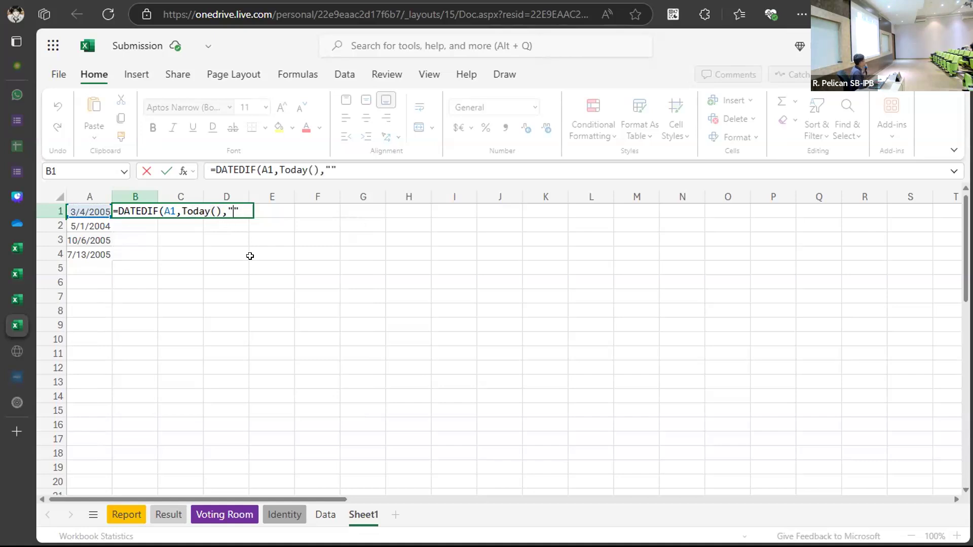
text(Y)
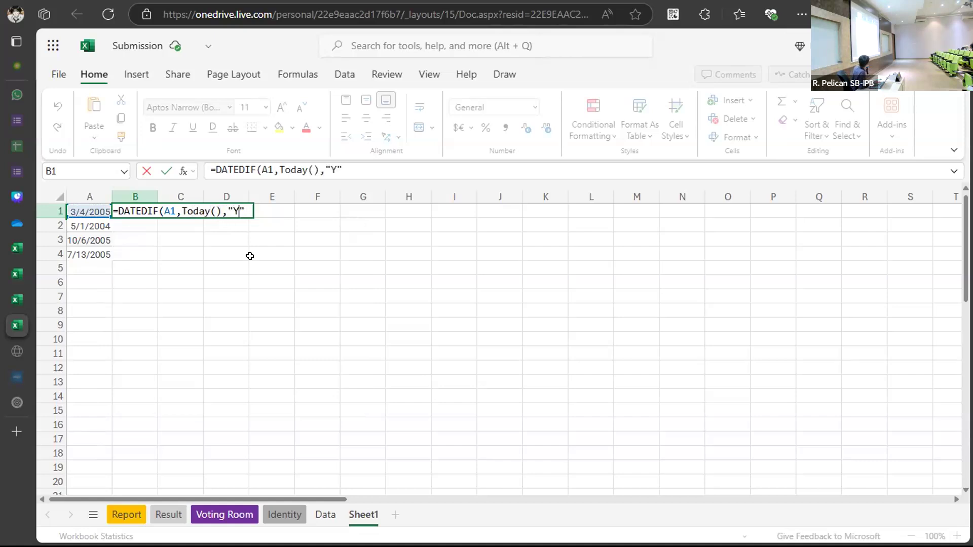
key(Right)
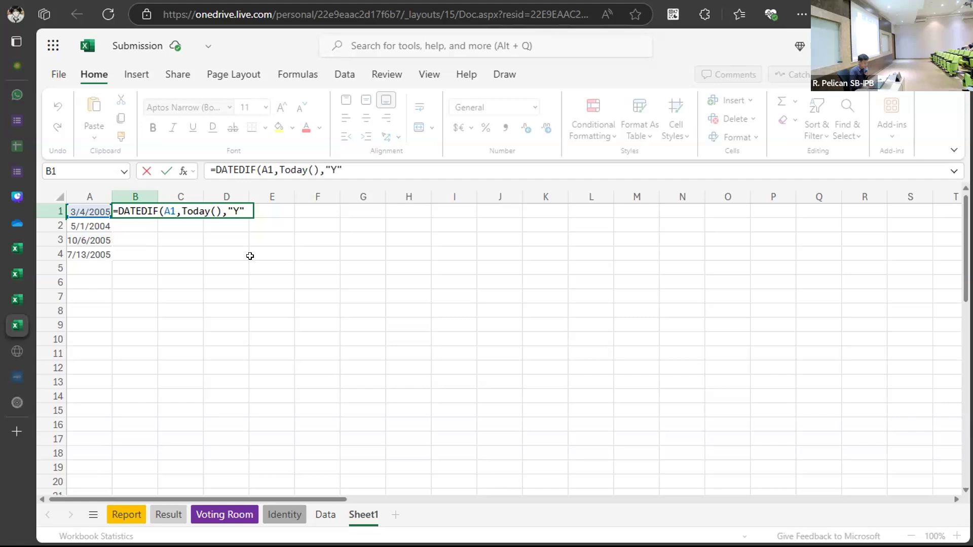
text())
key(Return)
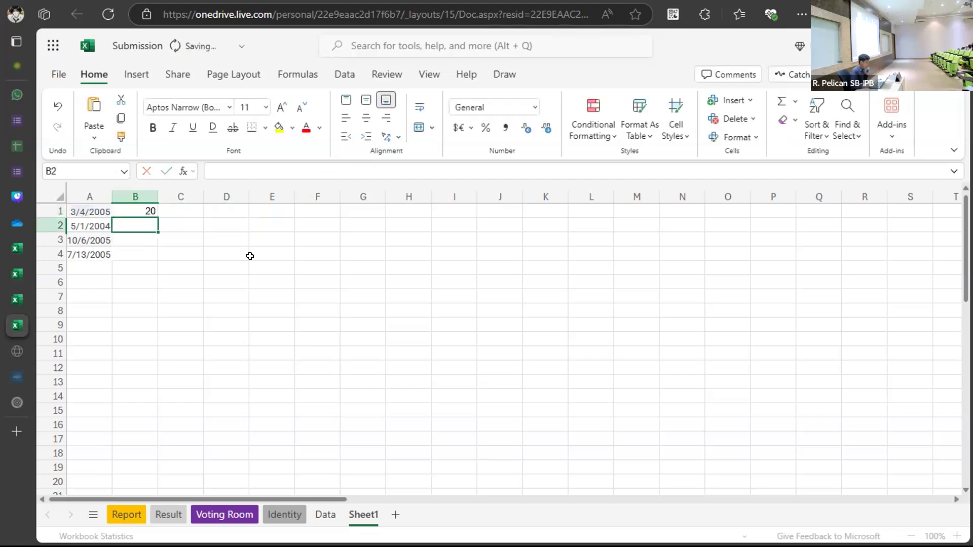
Fill B1's age formula down to B4, giving 20, 20, 19 and 19, and check B3.
click(141, 210)
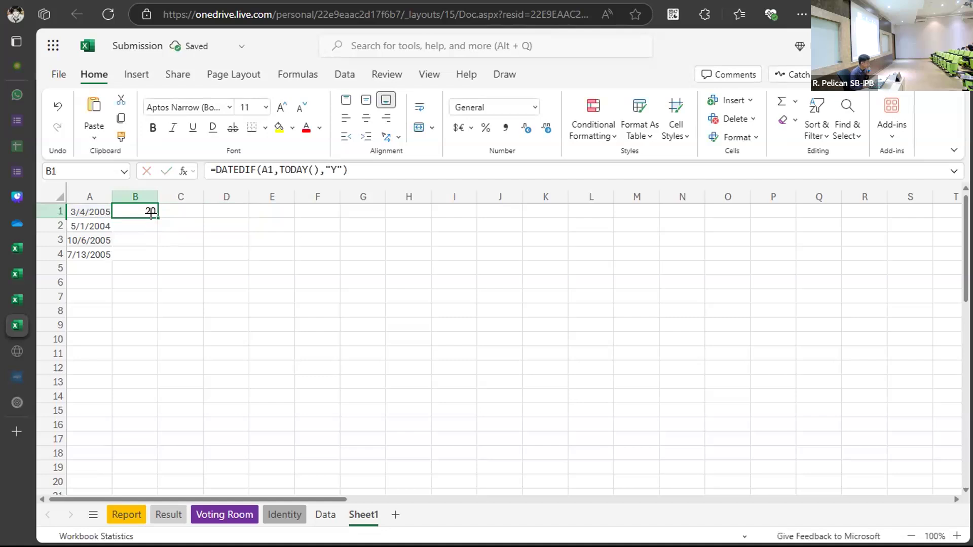
drag(151, 213, 147, 248)
click(133, 244)
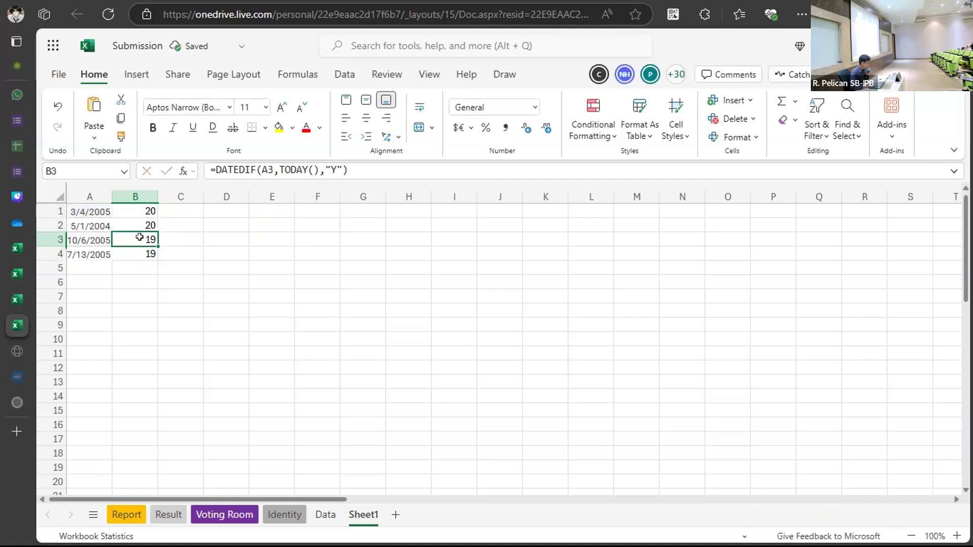
click(226, 224)
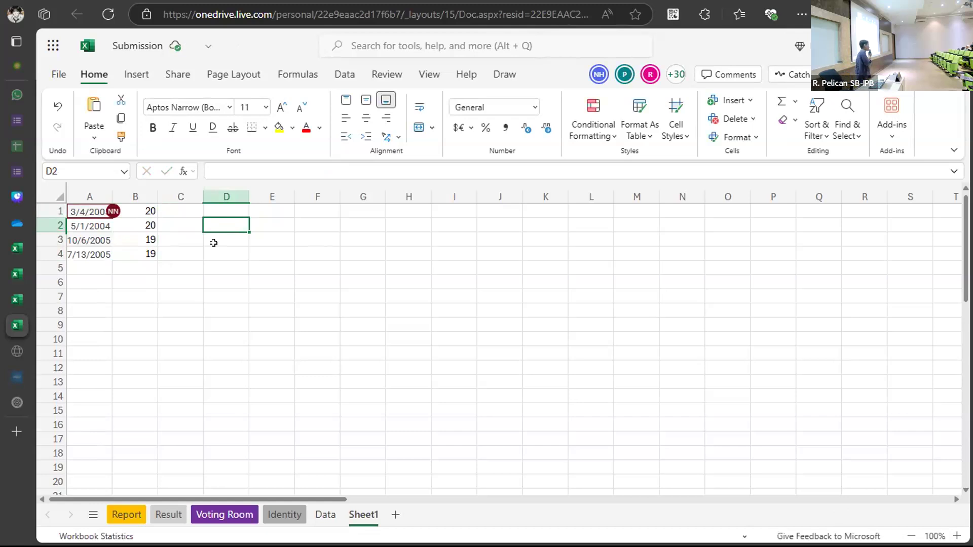
click(351, 265)
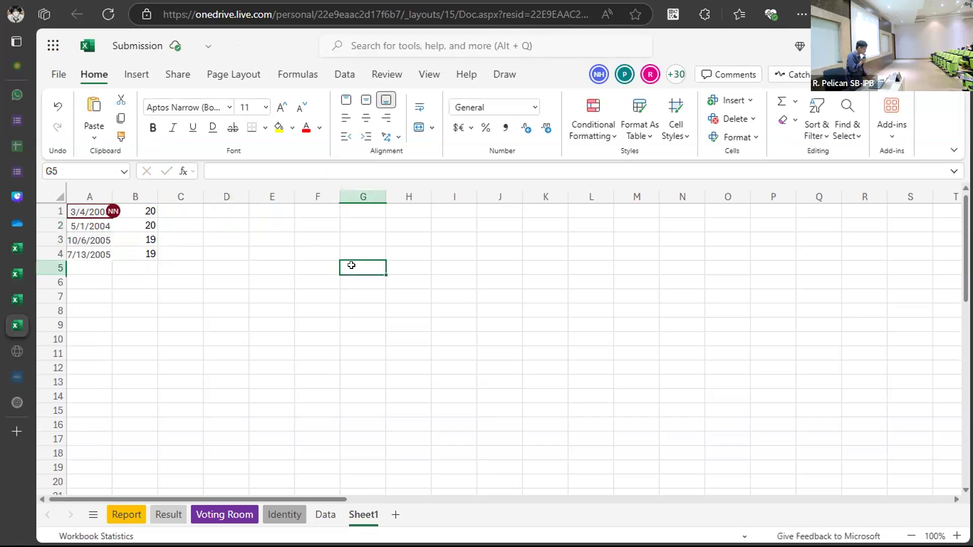